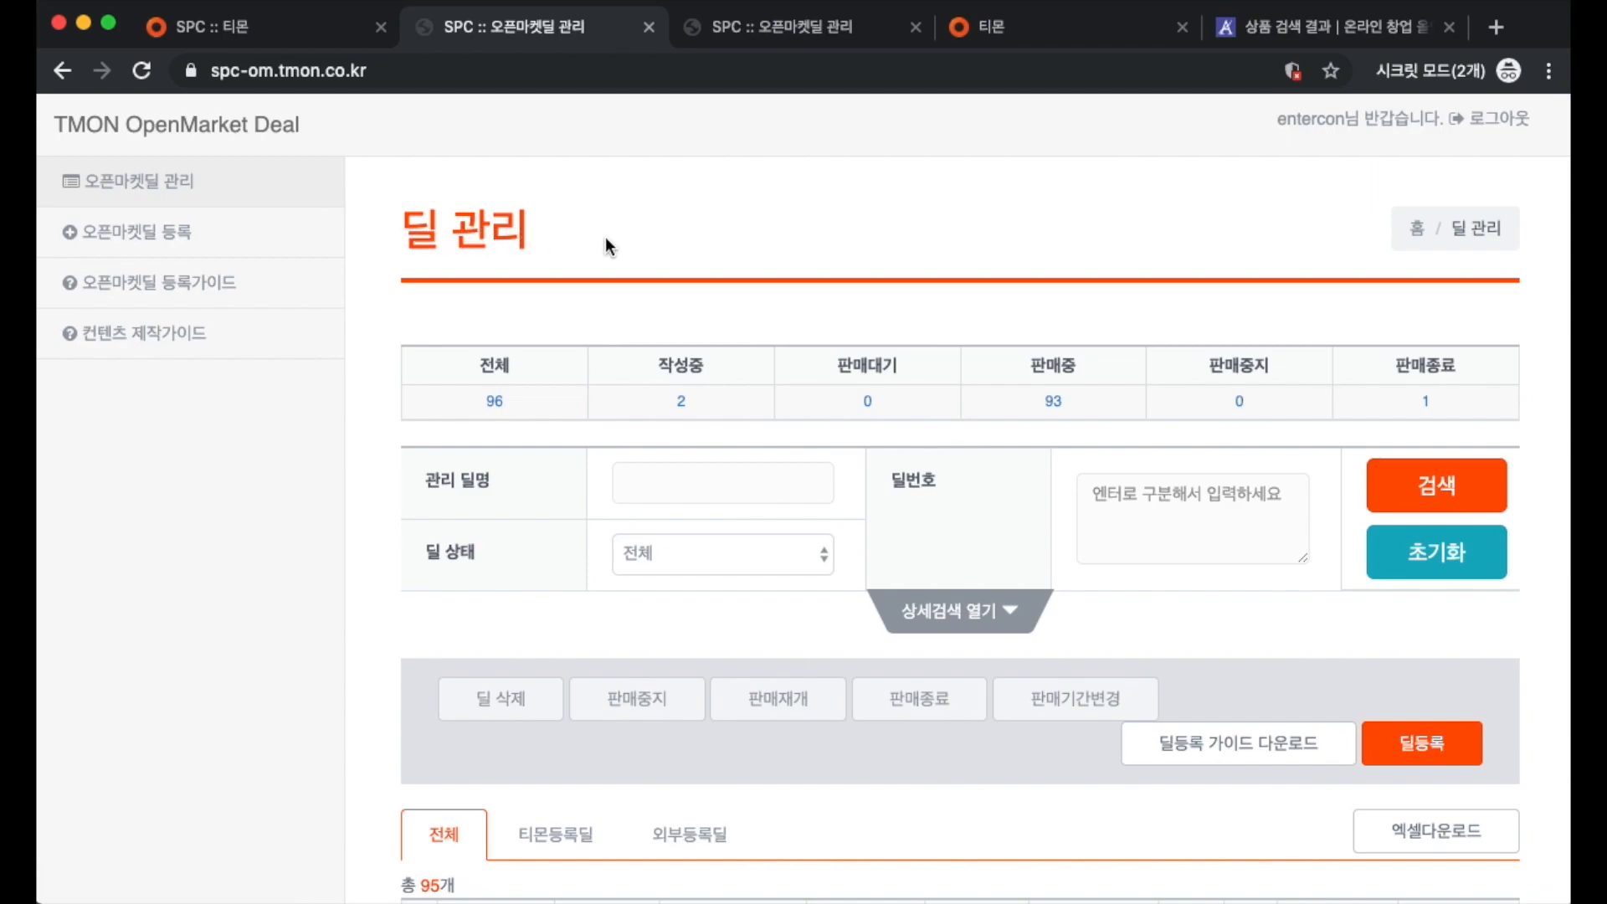
# Step: Open the 오픈마켓딜 등록 form to start registering a new open market deal
pyautogui.click(206, 245)
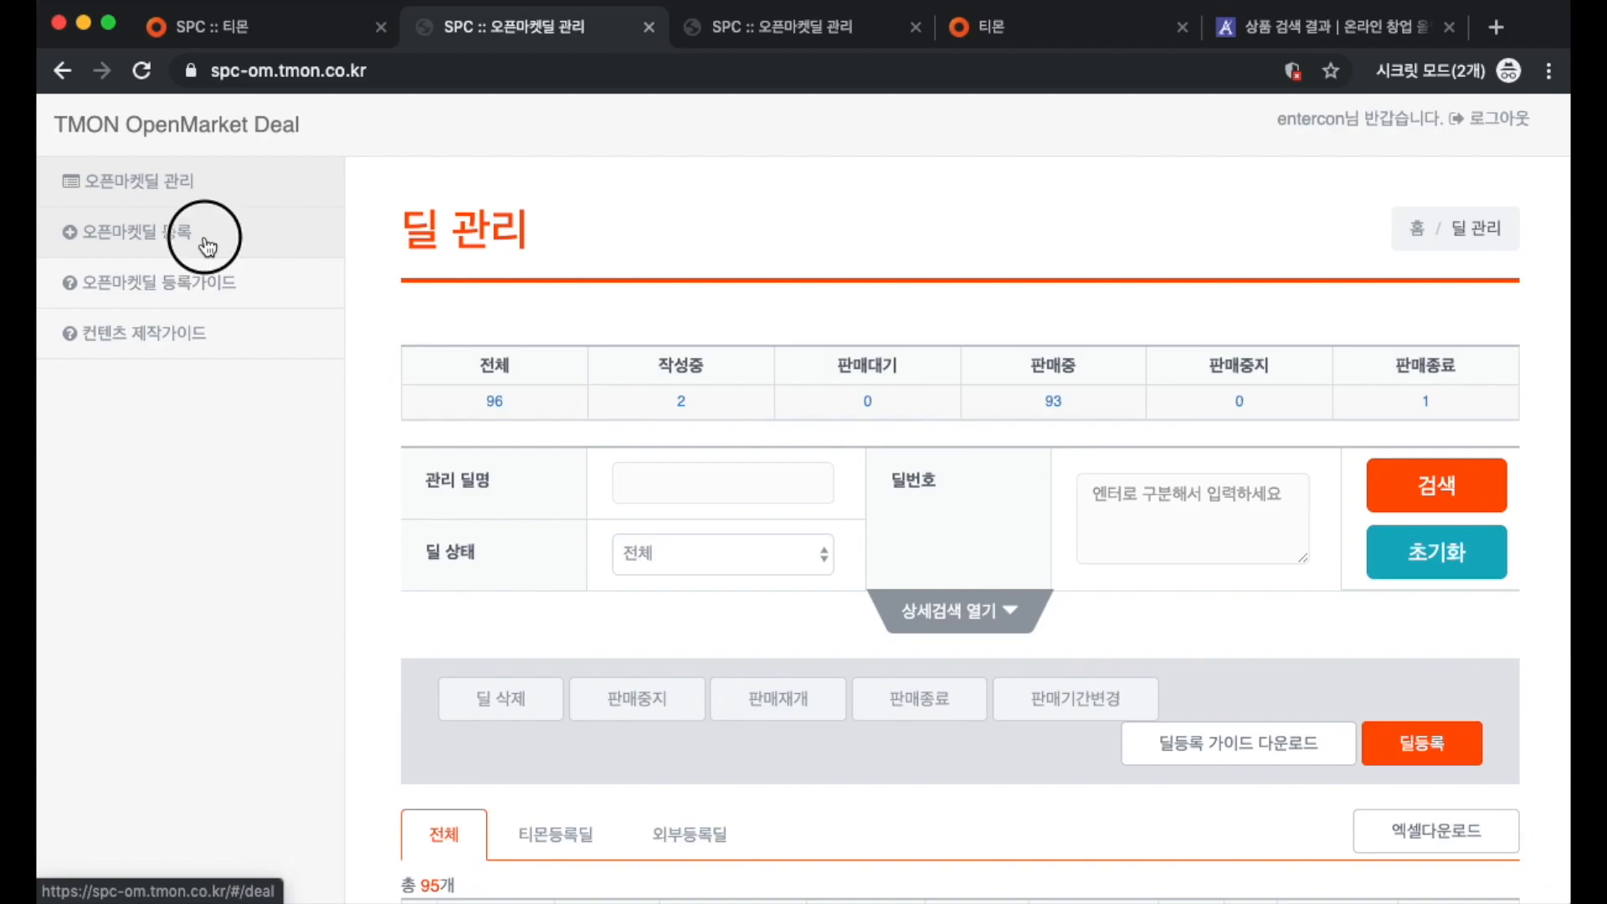
pyautogui.scroll(-1, 531, 228)
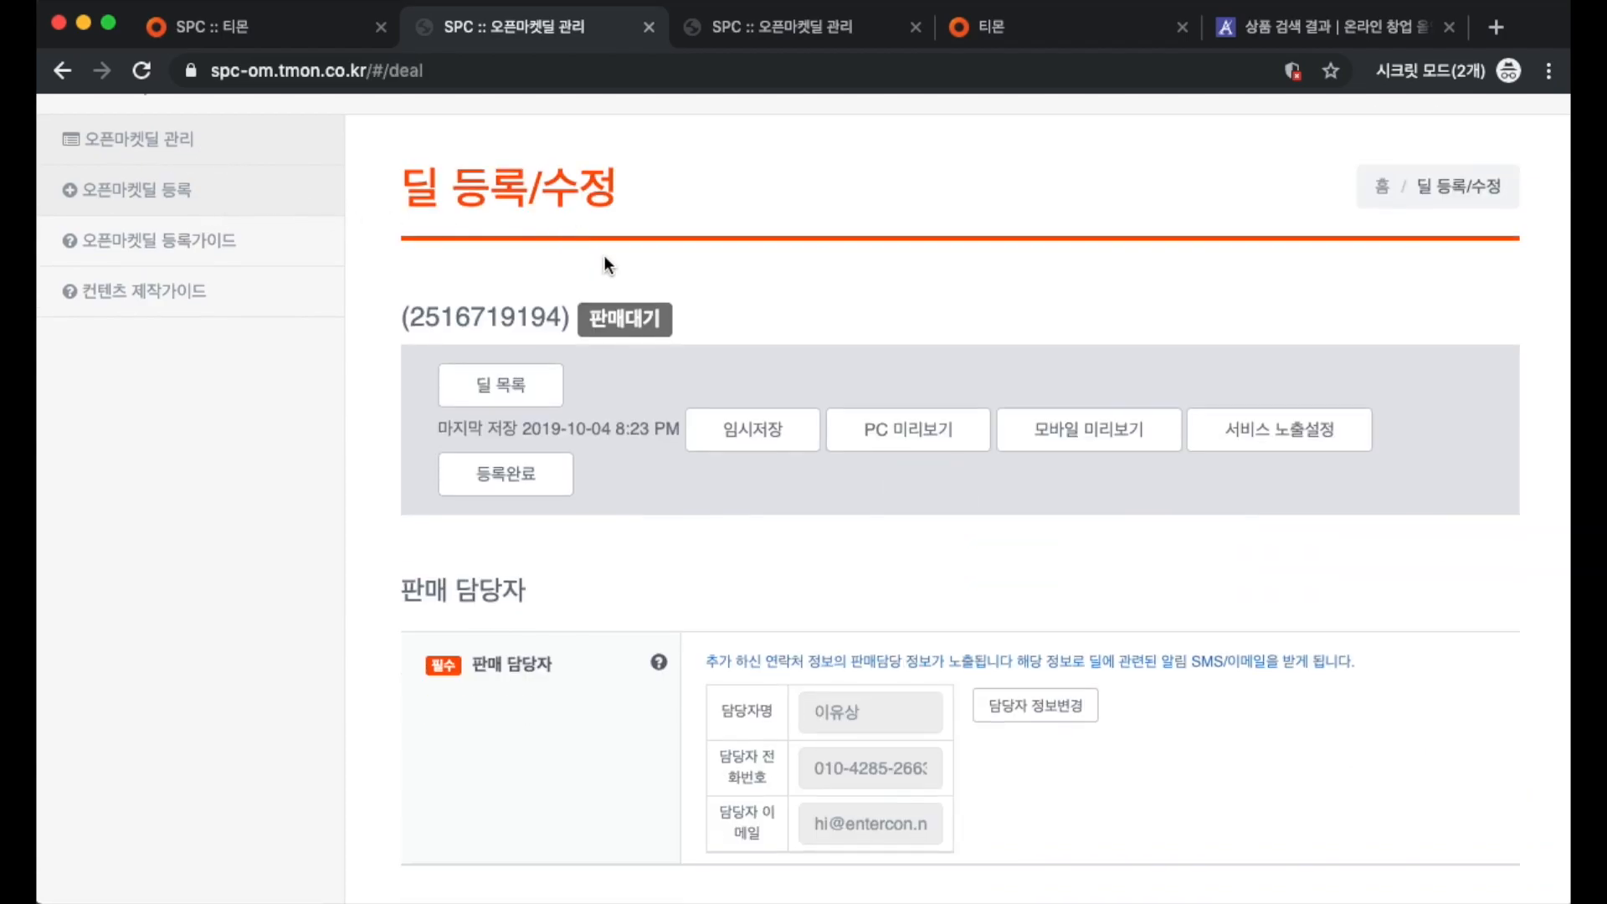
# Step: Look through the 판매 담당자, 기본정보 and 배송정보 sections of the deal form, including the product type and courier fields
pyautogui.scroll(-5, 604, 255)
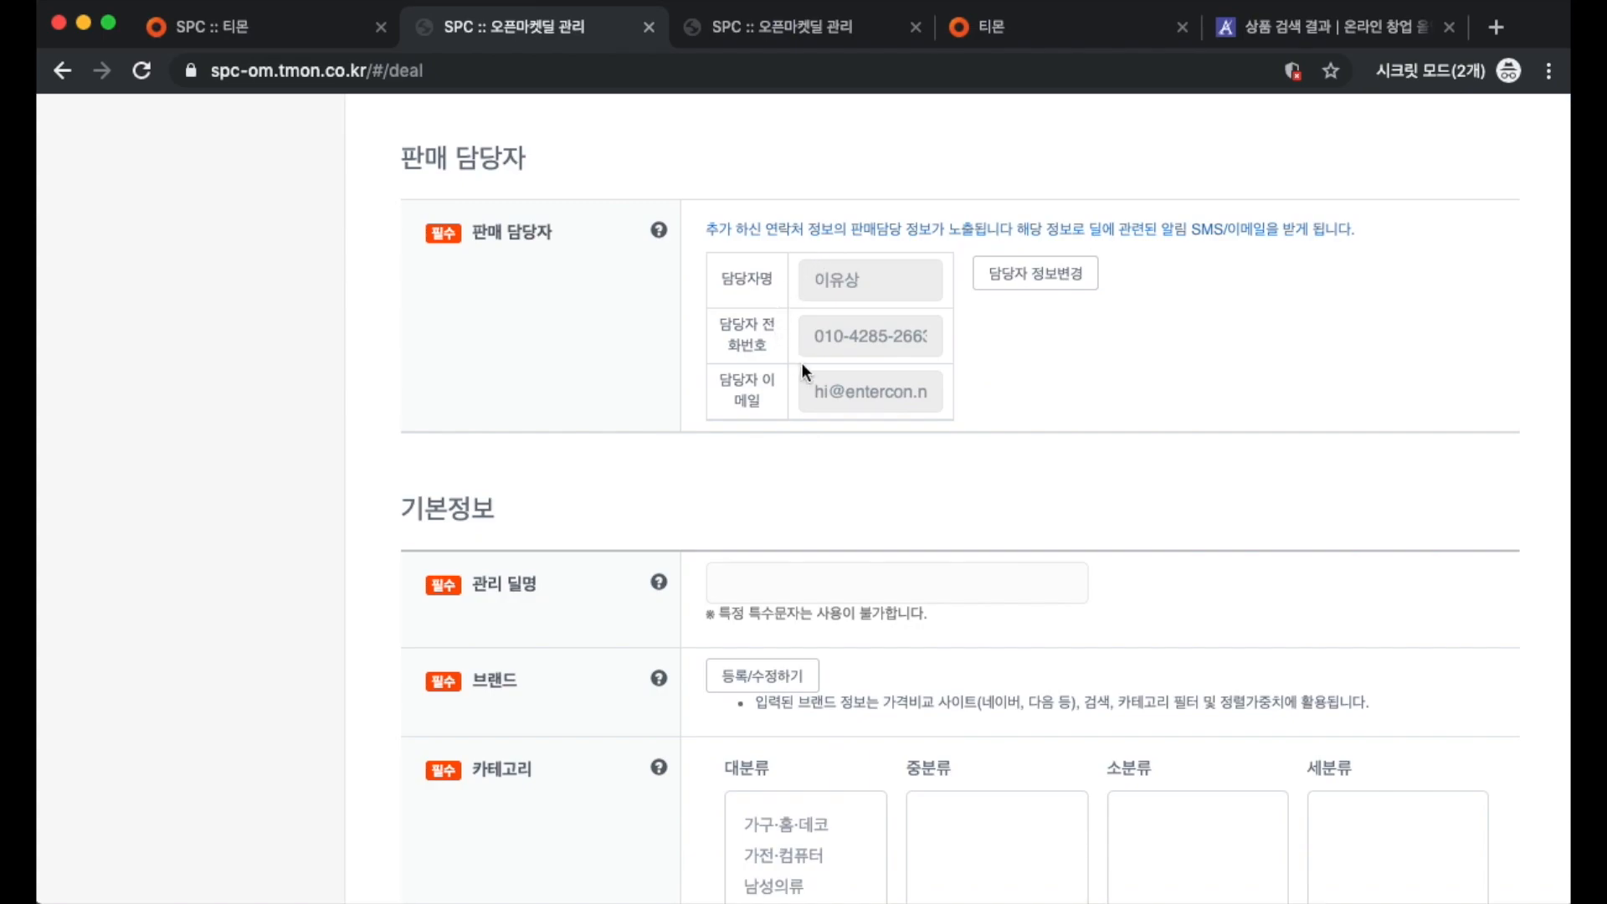
pyautogui.scroll(-4, 876, 365)
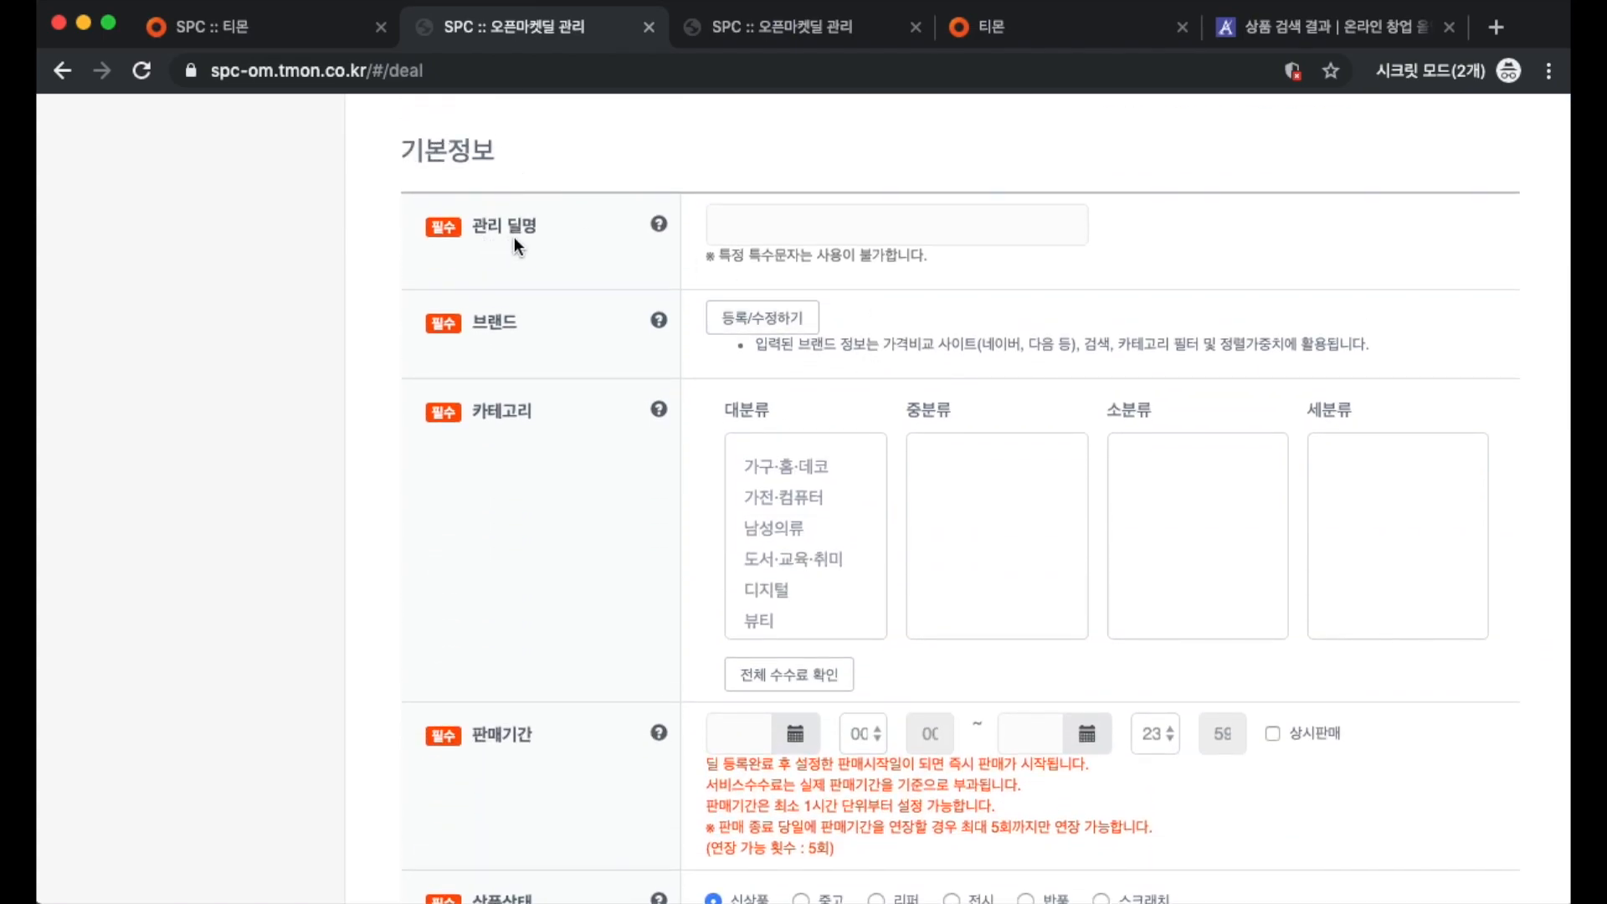
pyautogui.scroll(-5, 552, 414)
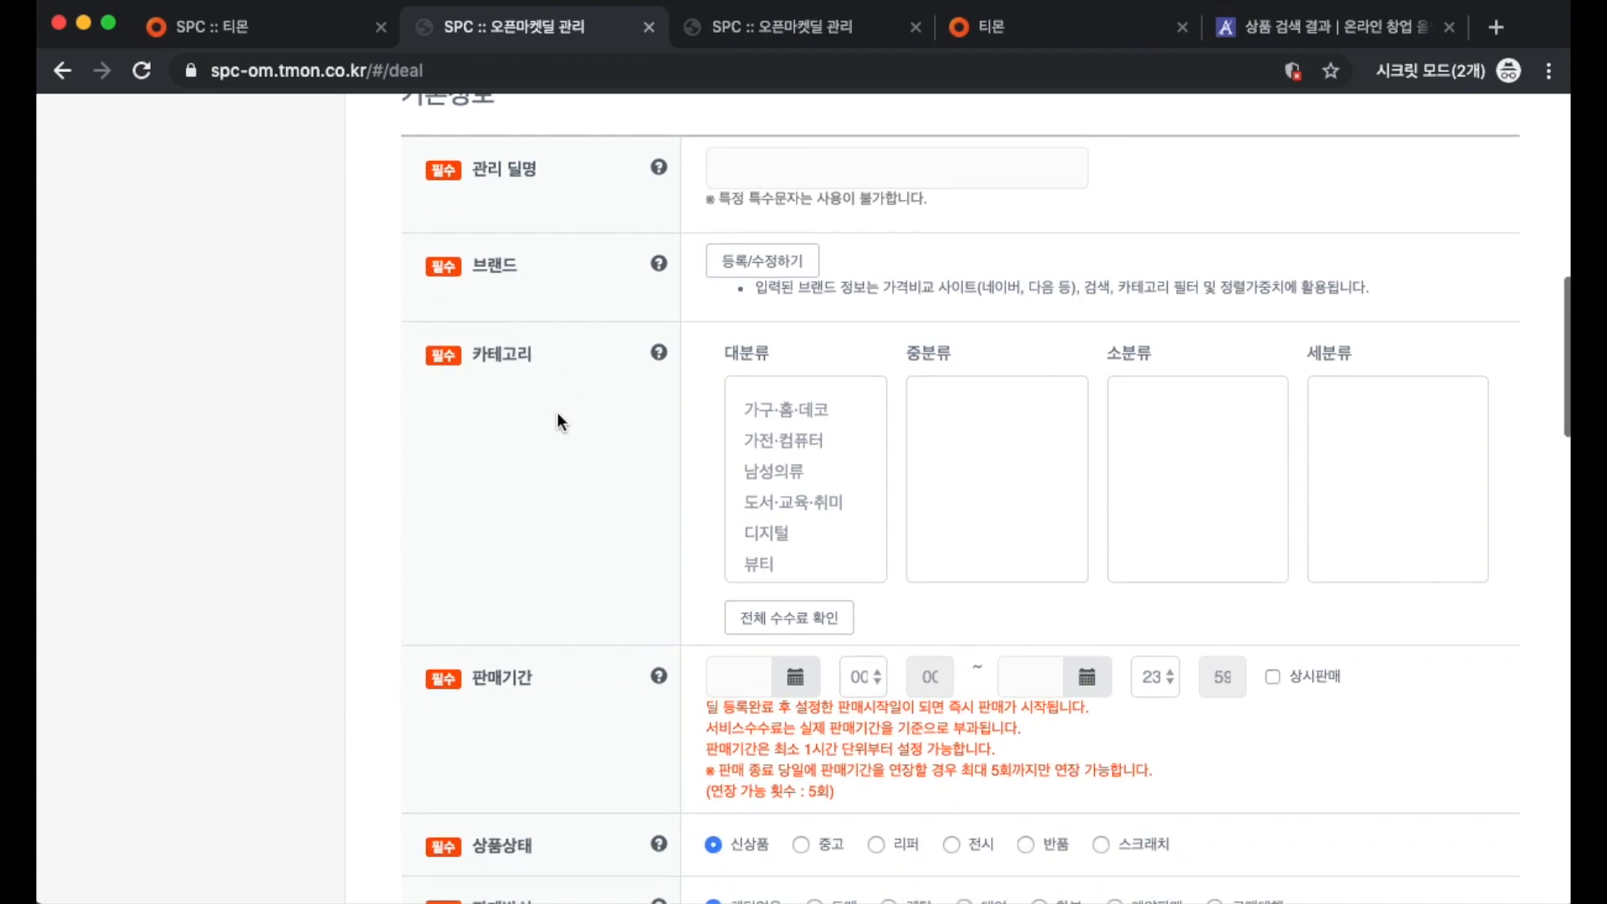
pyautogui.scroll(-3, 512, 496)
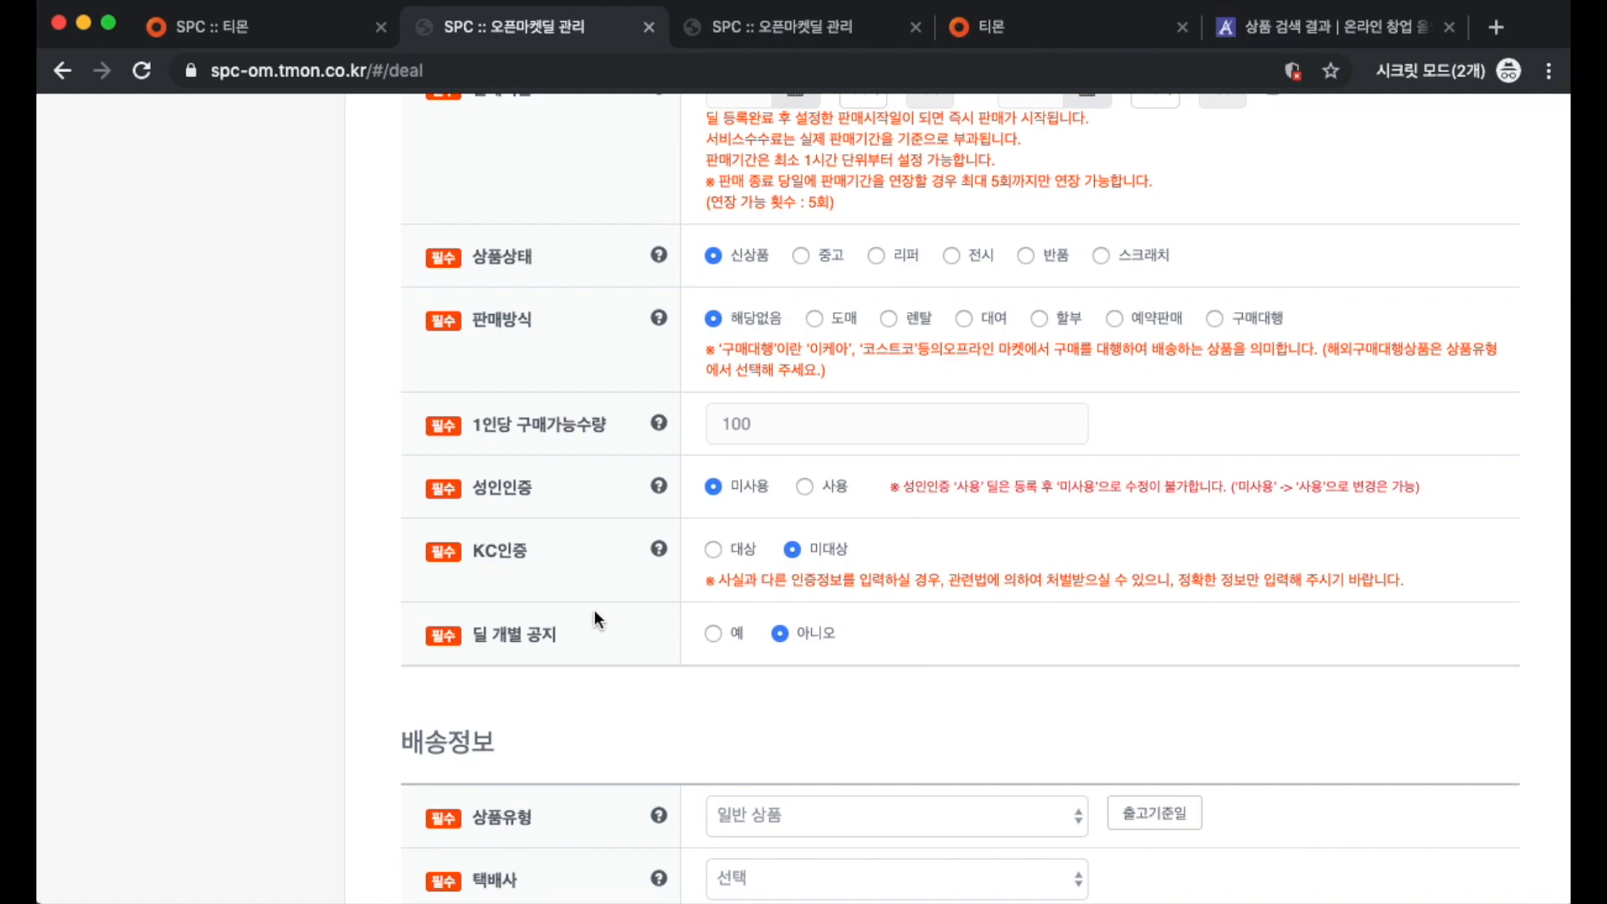
pyautogui.scroll(-7, 734, 456)
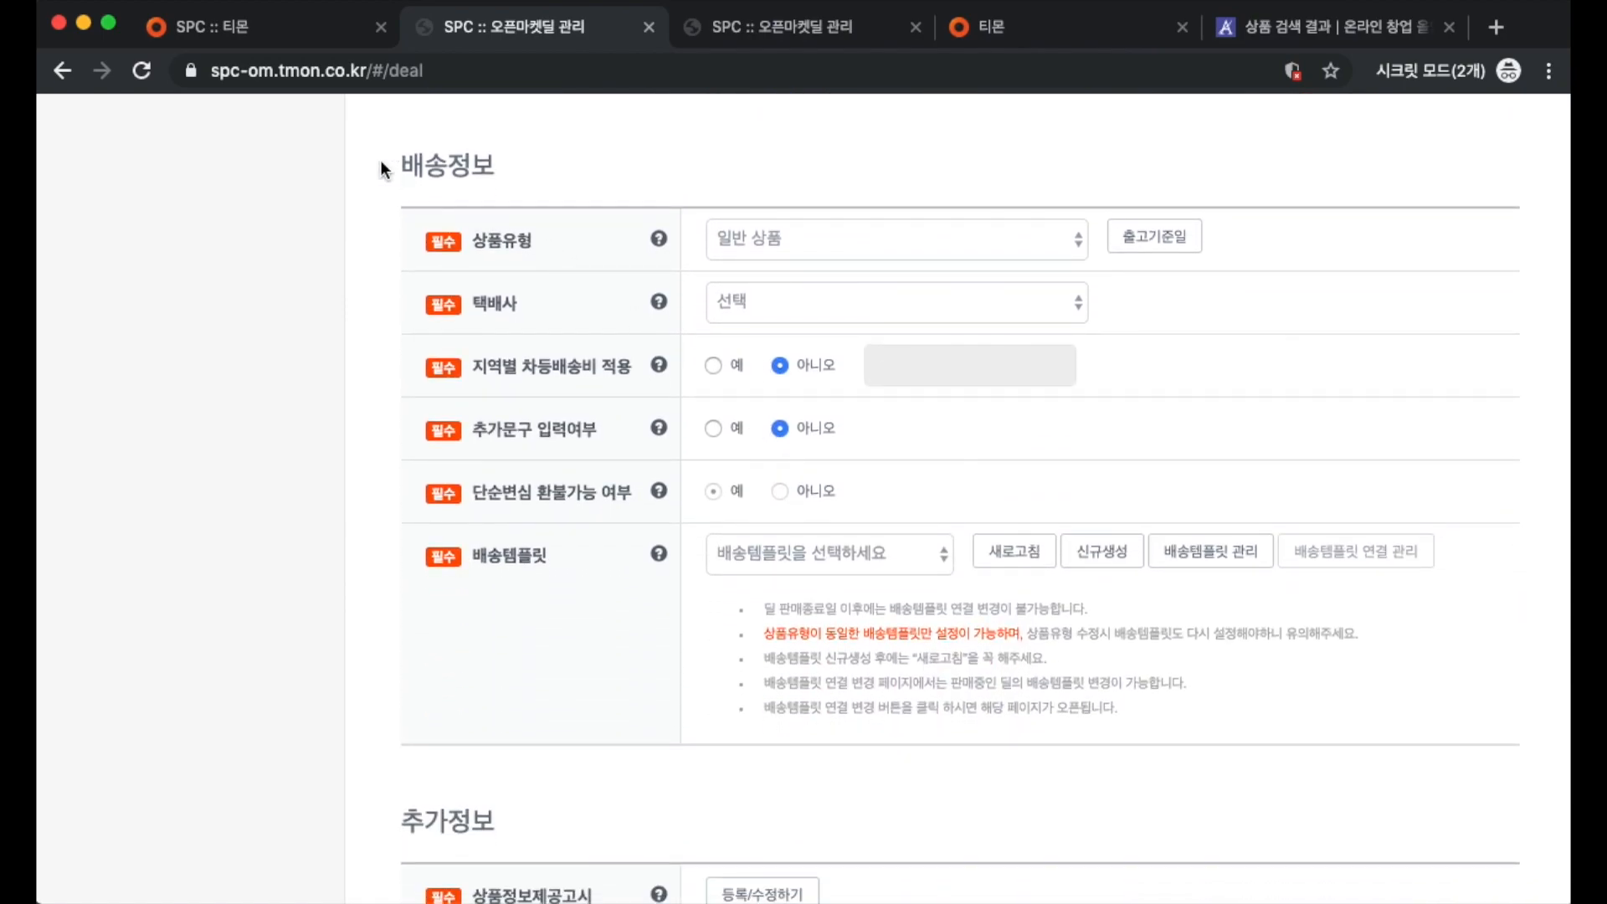
pyautogui.click(827, 237)
pyautogui.click(635, 280)
pyautogui.click(744, 297)
pyautogui.click(556, 298)
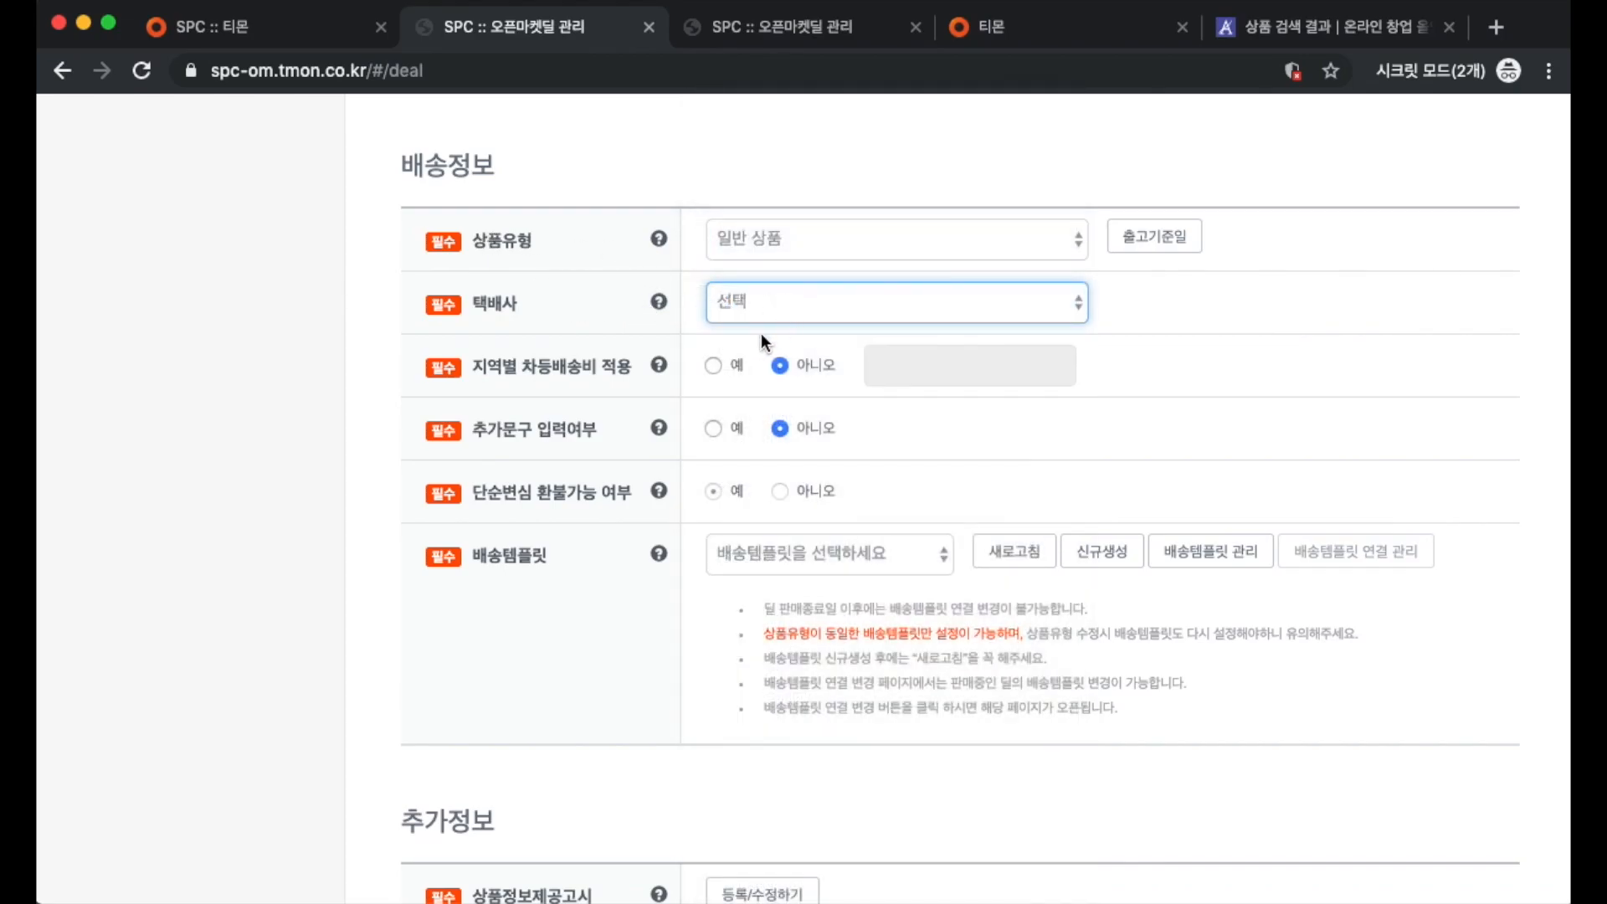
# Step: Look through the 추가정보 section of the deal form, from product notice and option registration to the parallel import setting
pyautogui.scroll(-8, 752, 343)
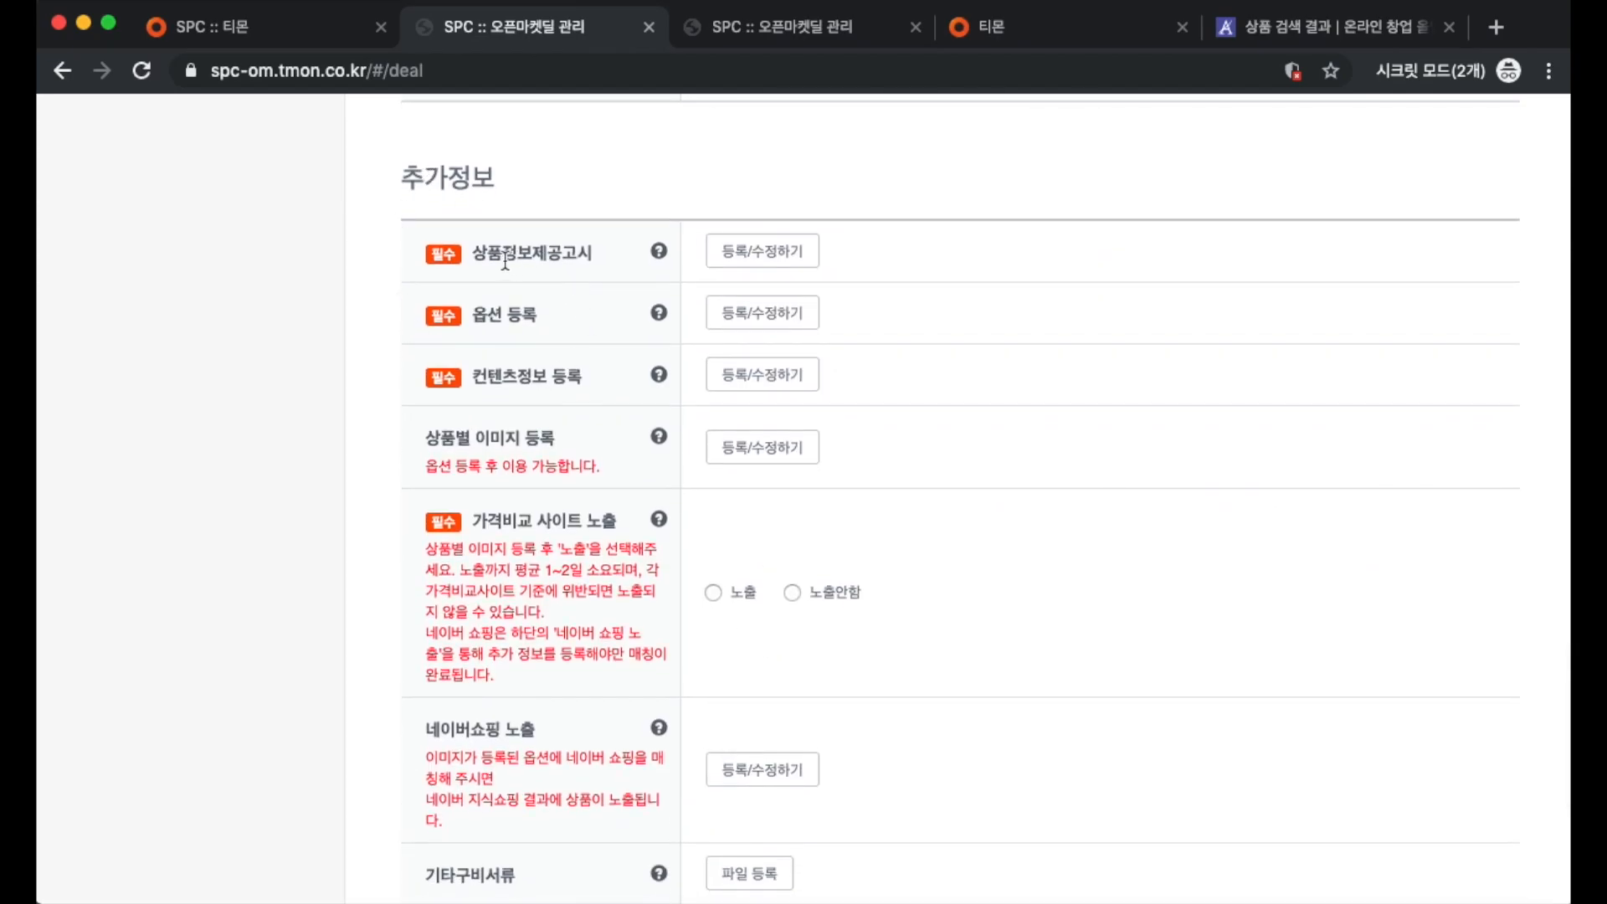
pyautogui.scroll(-2, 578, 263)
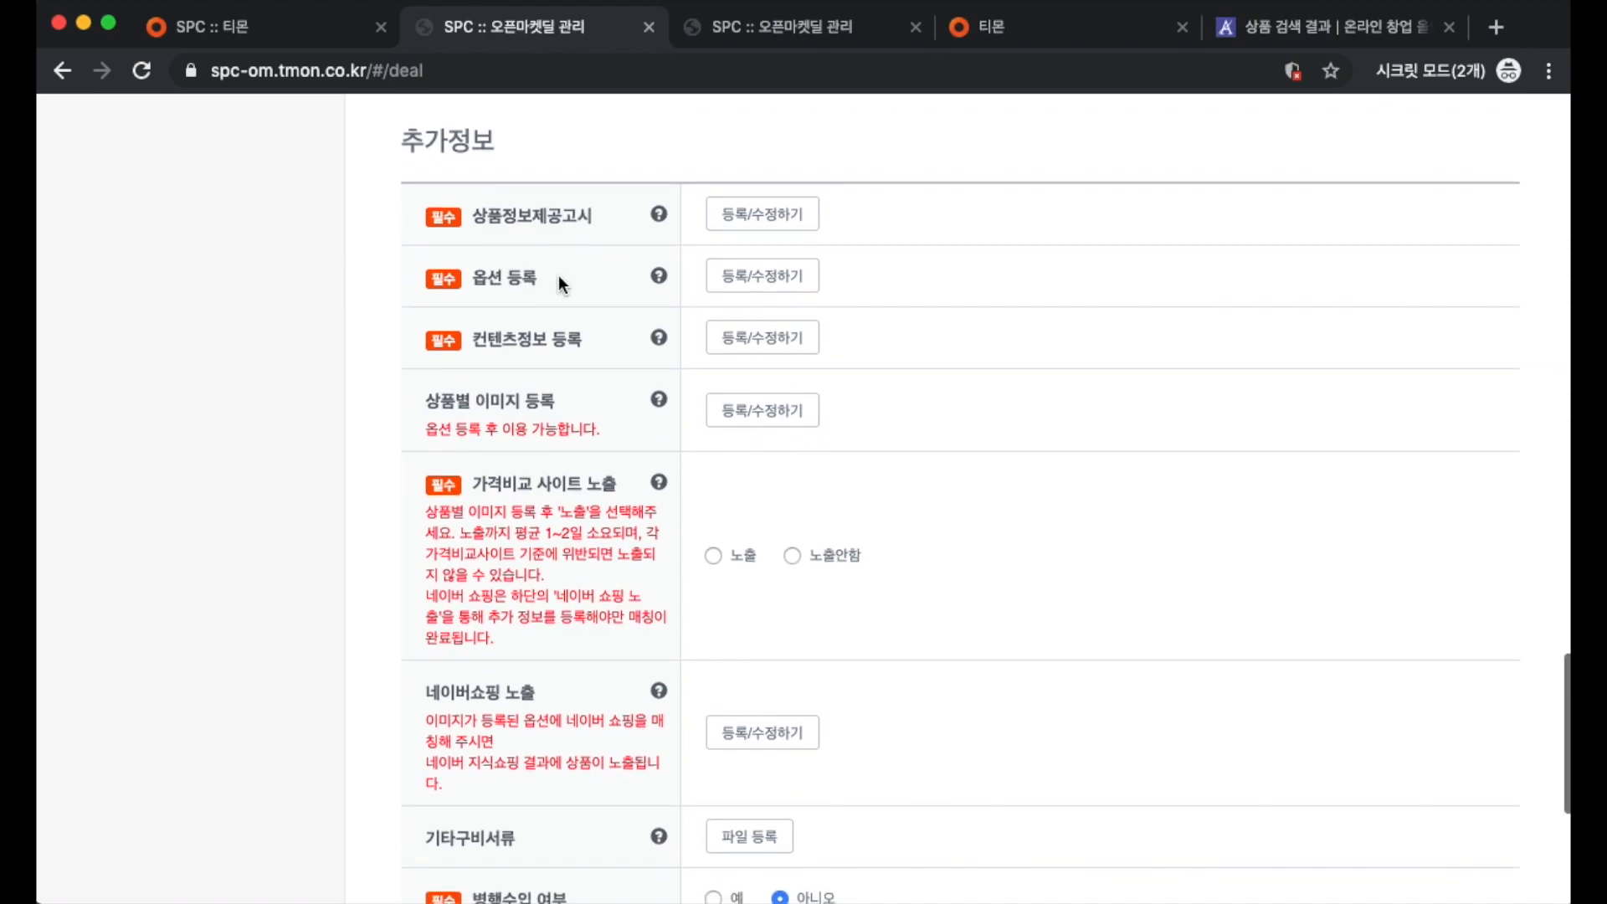
pyautogui.scroll(-2, 570, 312)
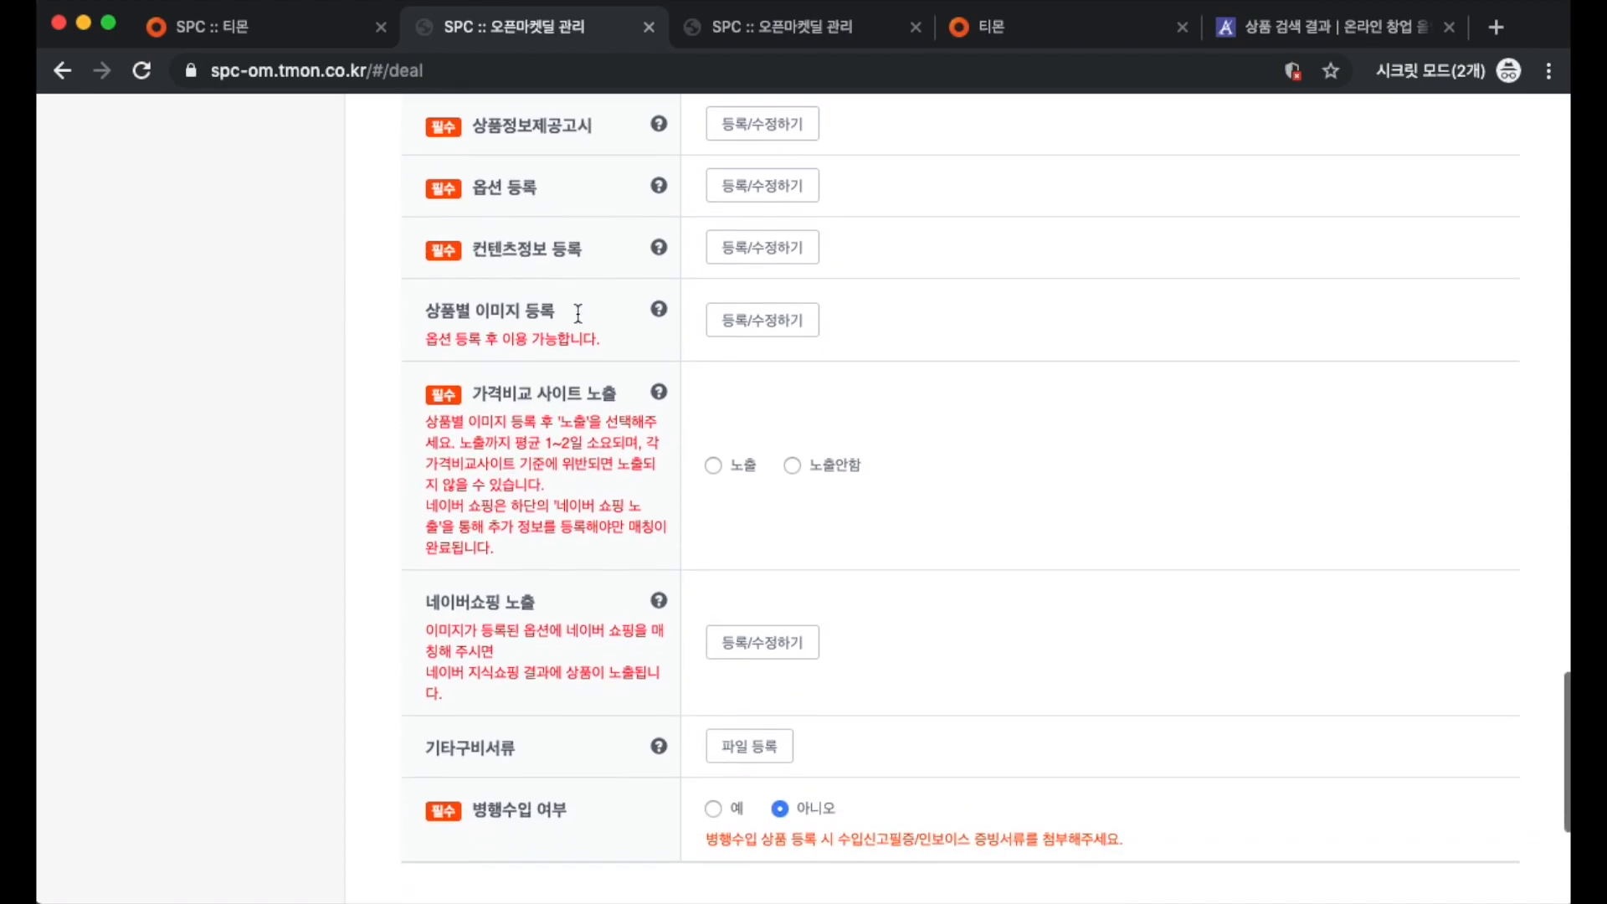
pyautogui.moveTo(423, 306); pyautogui.dragTo(566, 309)
pyautogui.click(565, 308)
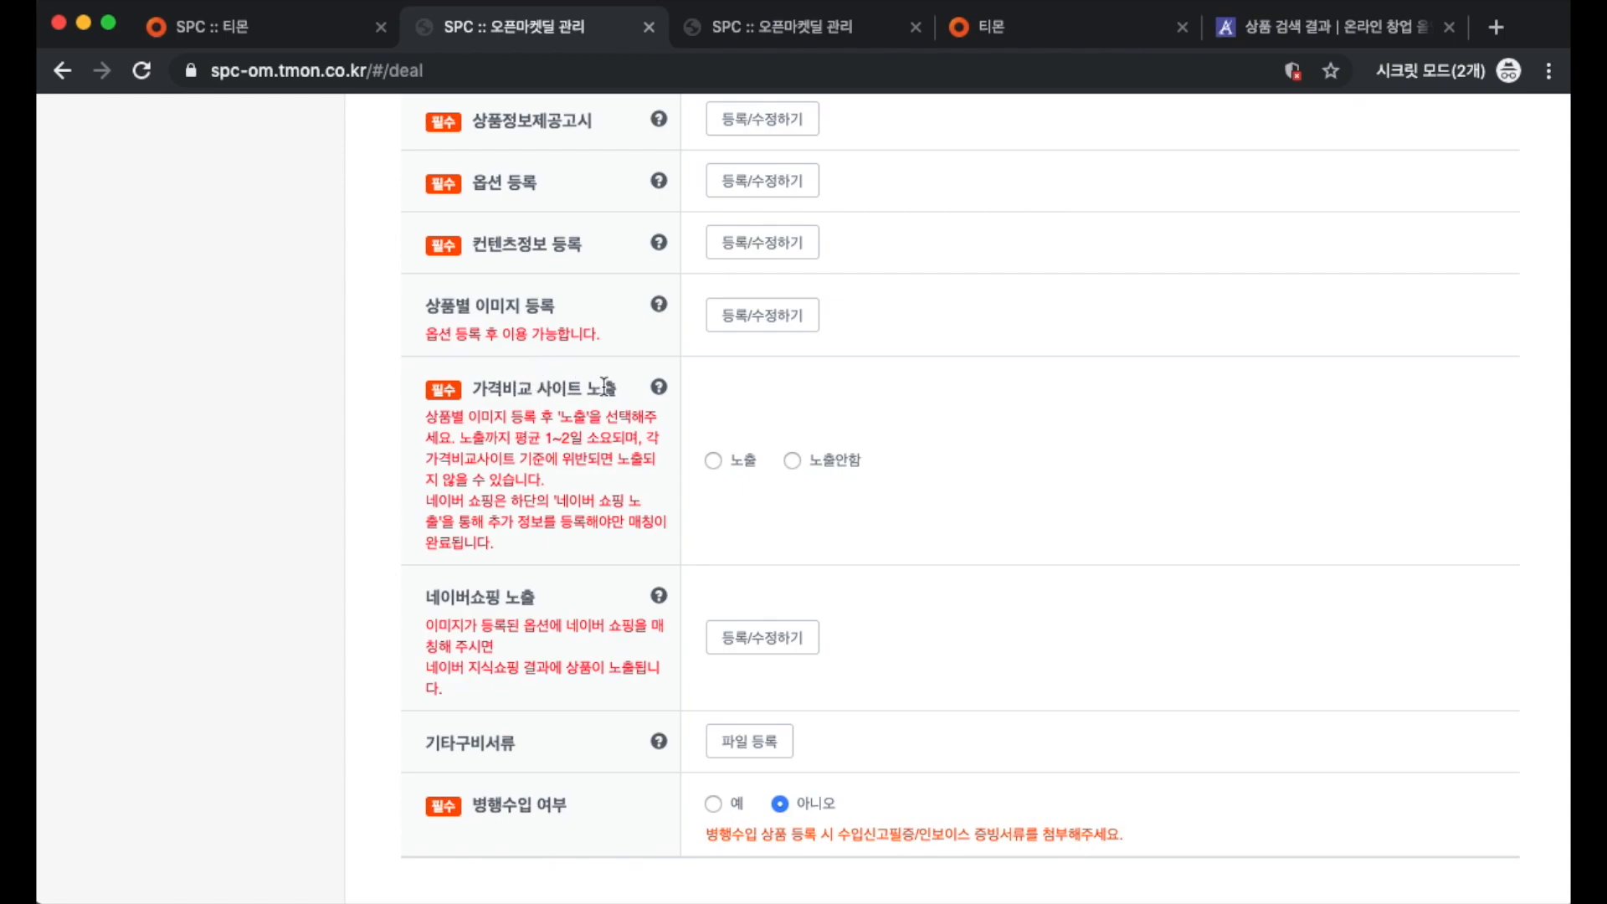
pyautogui.scroll(-4, 604, 388)
pyautogui.scroll(-5, 604, 387)
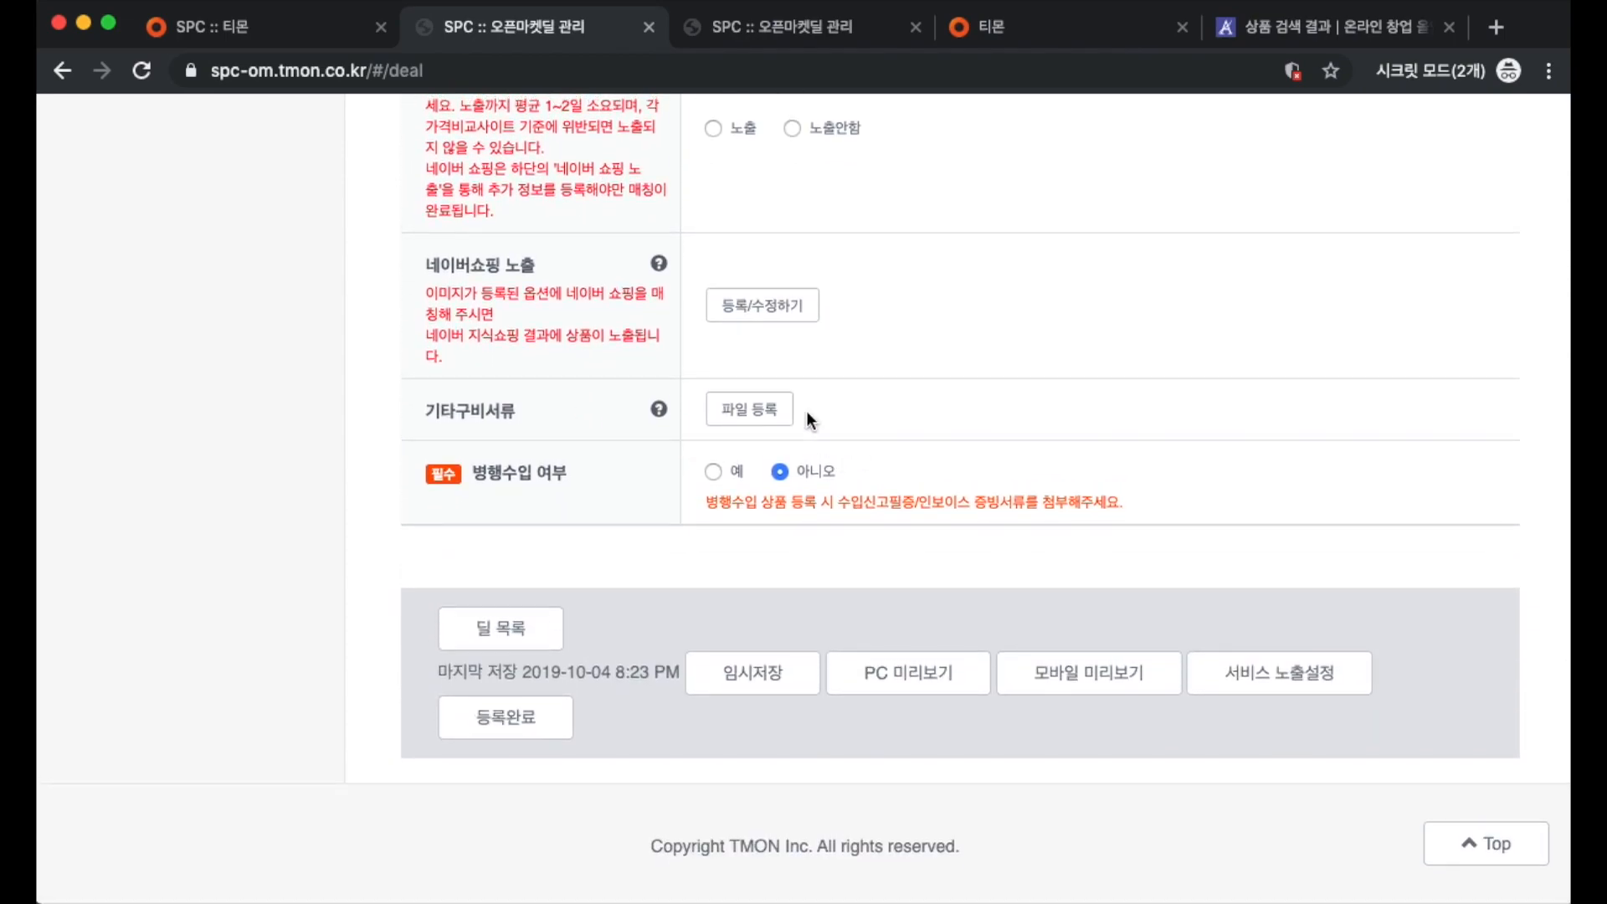
pyautogui.scroll(20, 1182, 569)
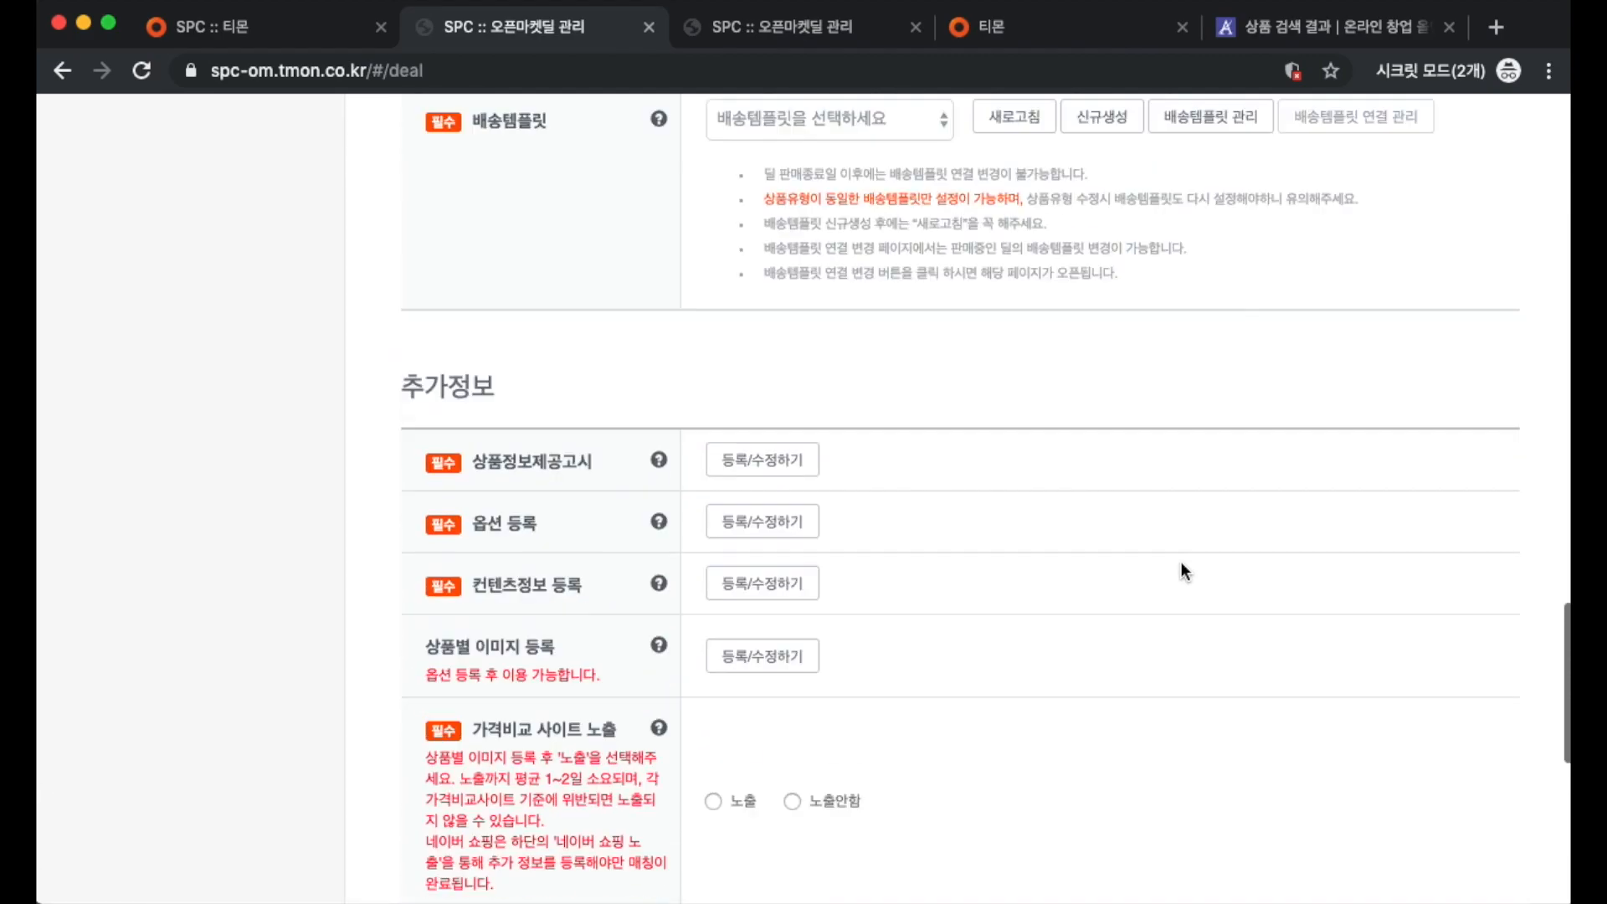
pyautogui.scroll(12, 1184, 567)
pyautogui.scroll(-20, 1184, 544)
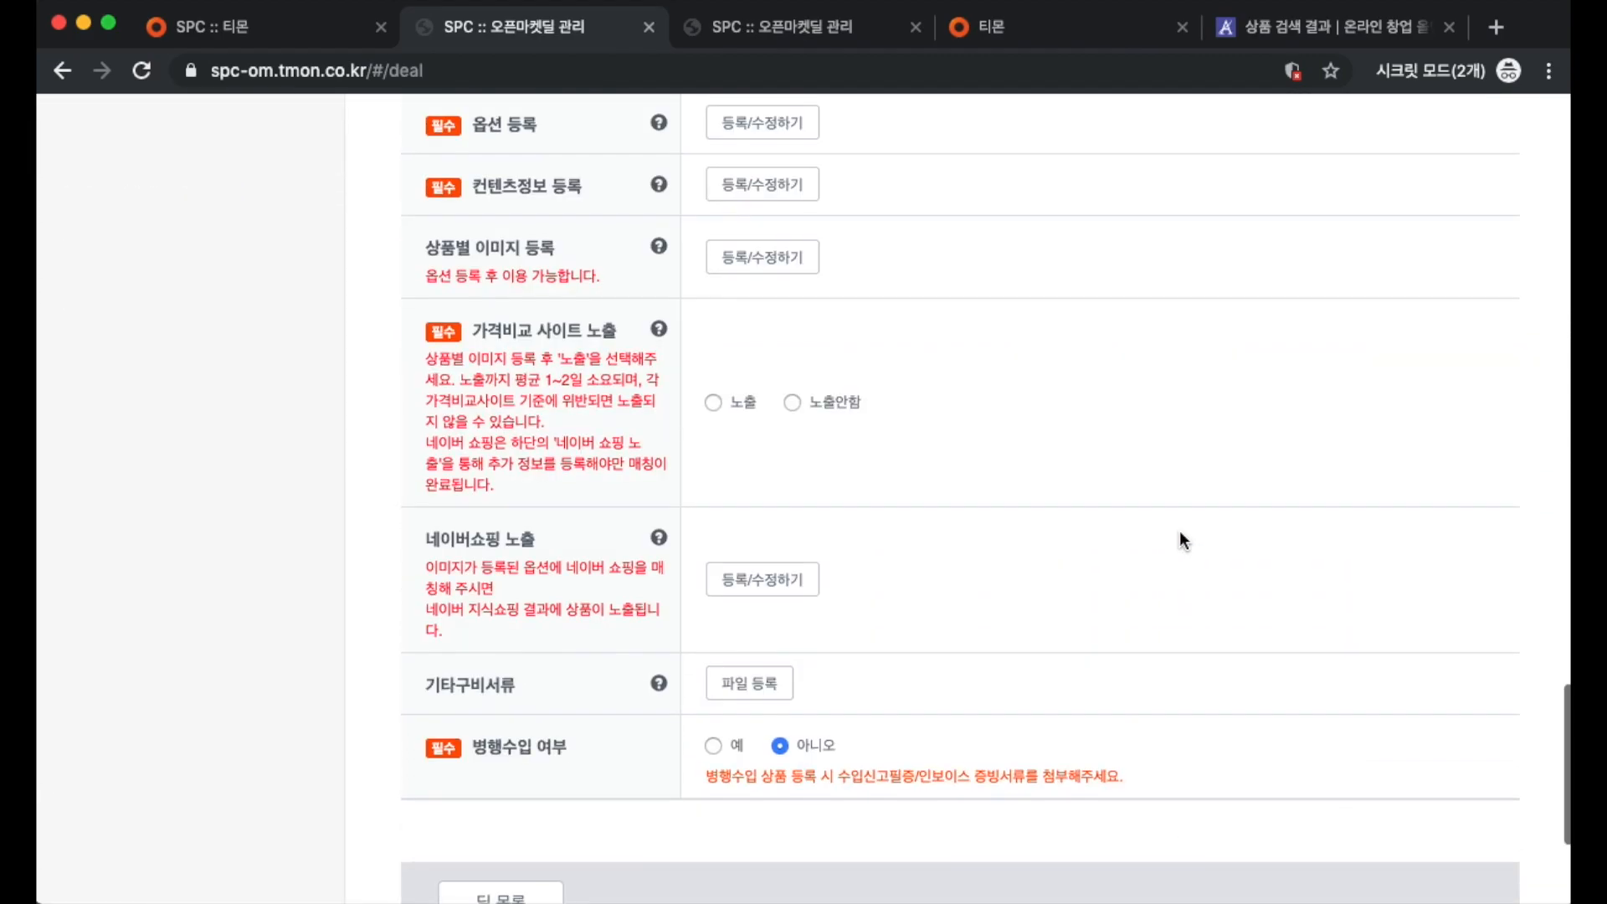
pyautogui.scroll(20, 996, 550)
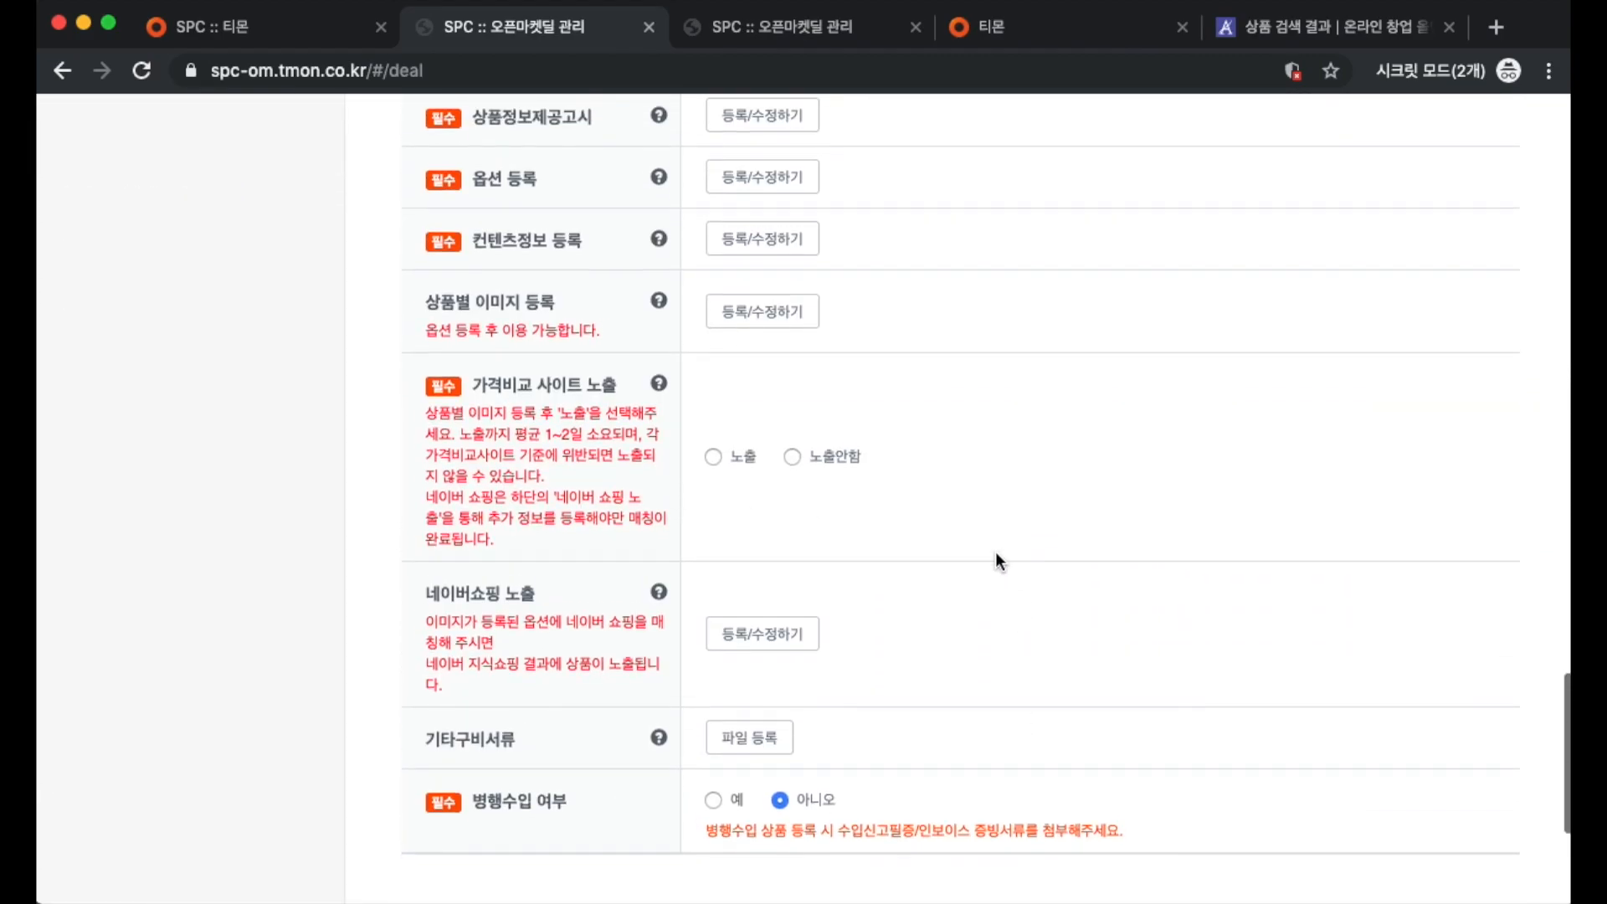
pyautogui.scroll(10, 996, 553)
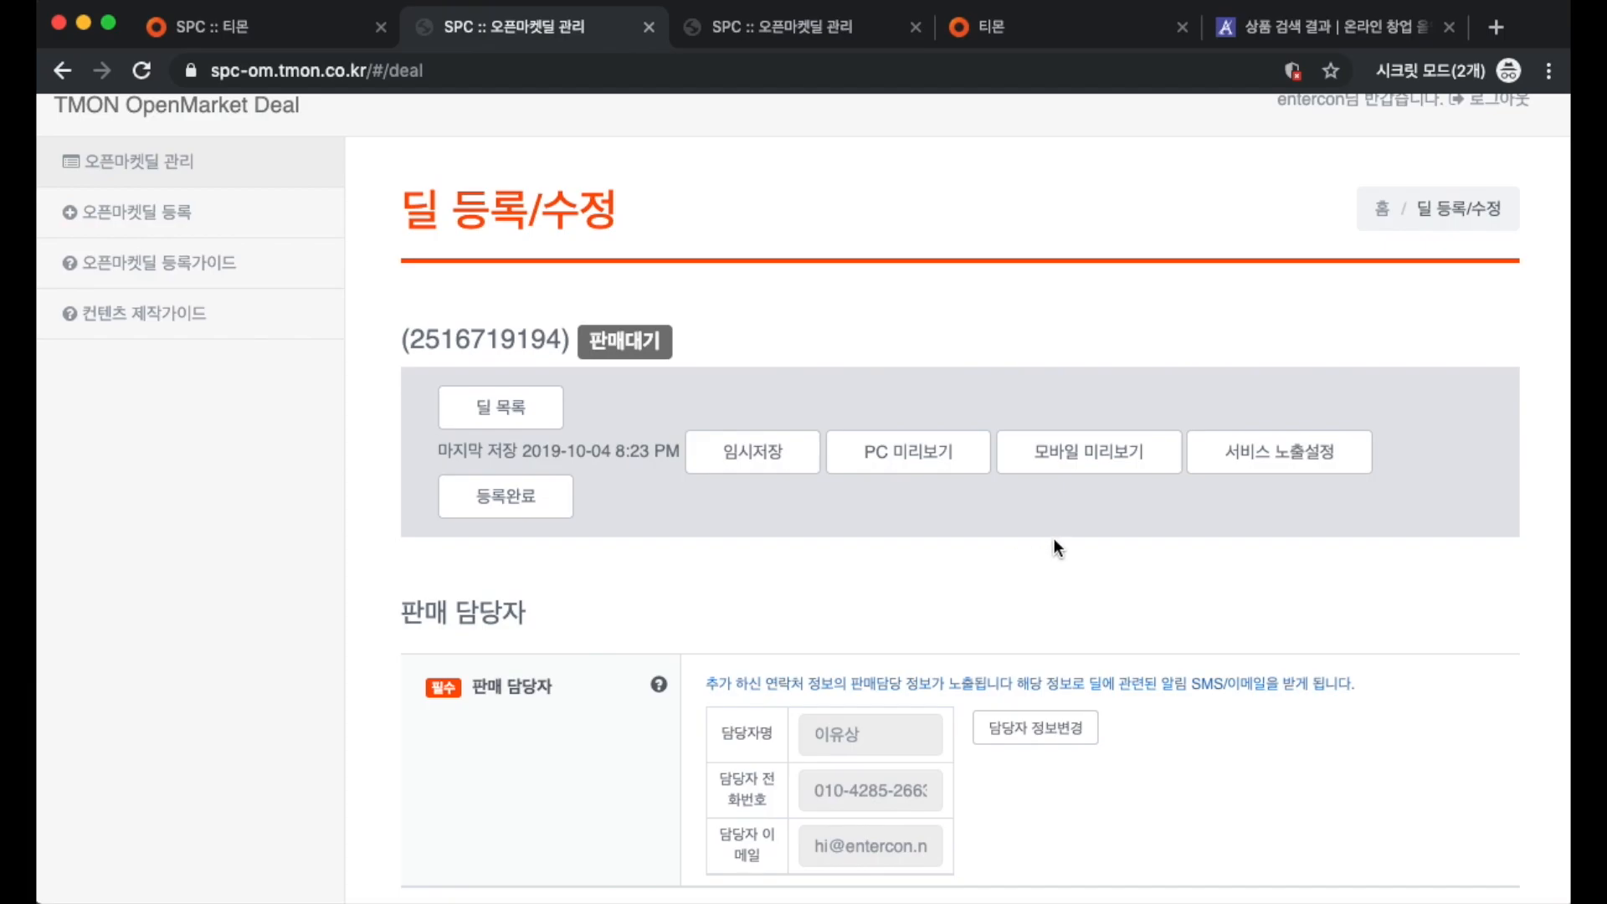
# Step: Review the sales contact's name, phone and e-mail fields and locate the 기본정보 section
pyautogui.scroll(-5, 1053, 548)
pyautogui.moveTo(405, 190); pyautogui.dragTo(575, 199)
pyautogui.click(574, 200)
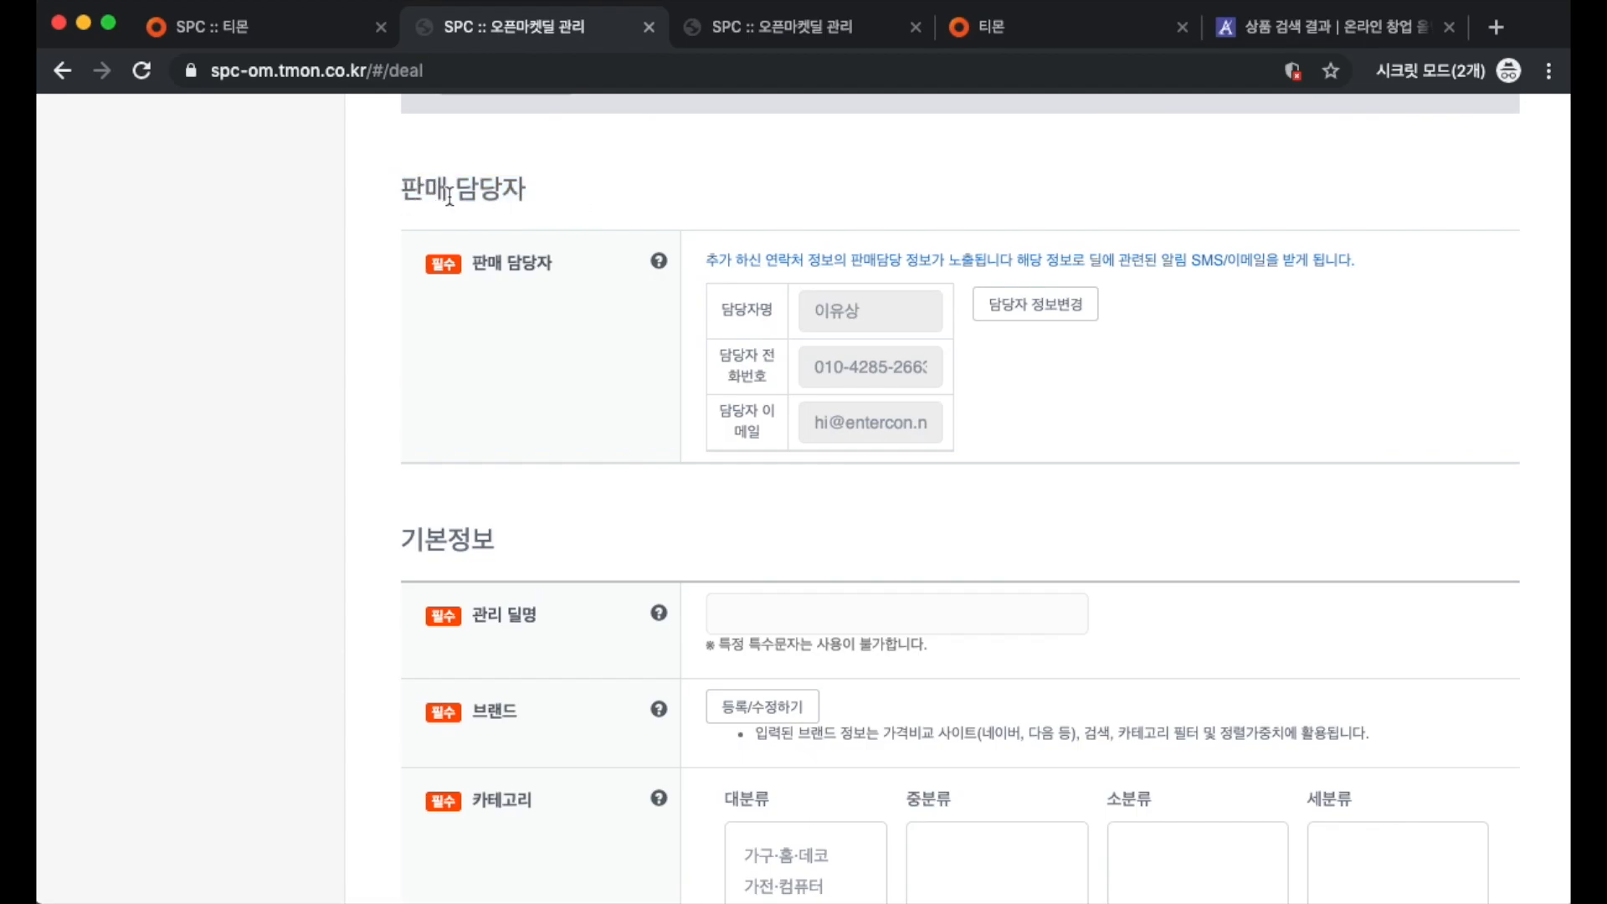
pyautogui.moveTo(811, 318); pyautogui.dragTo(893, 362)
pyautogui.click(927, 431)
pyautogui.scroll(-4, 927, 431)
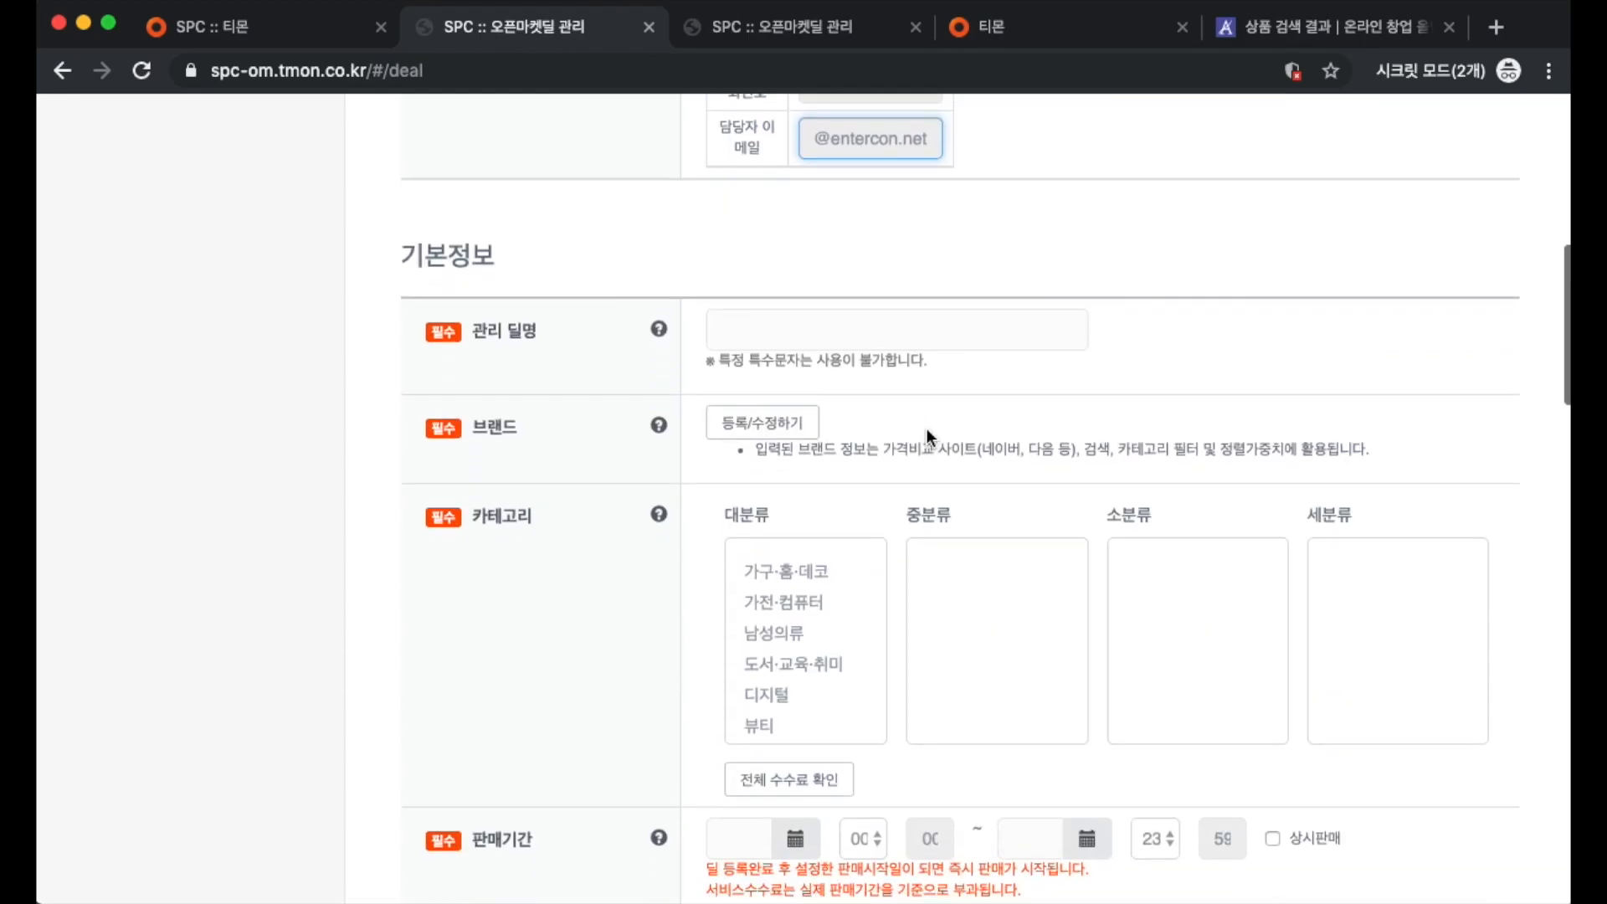
pyautogui.scroll(-1, 927, 428)
pyautogui.moveTo(402, 170); pyautogui.dragTo(521, 181)
pyautogui.click(523, 181)
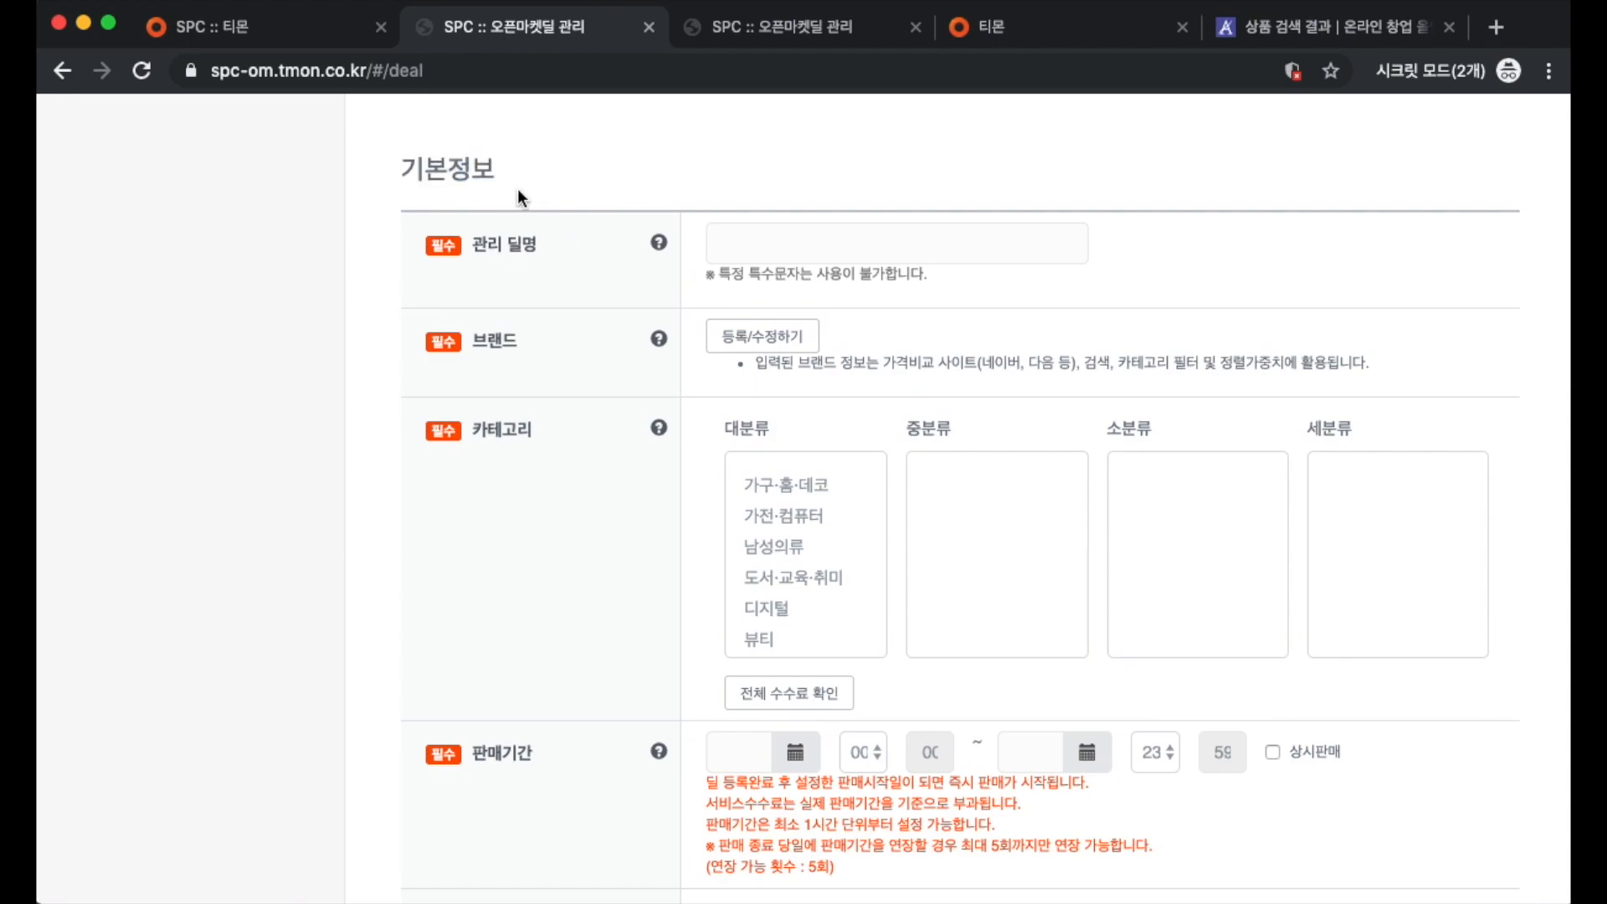
# Step: Enter 고양이용품 모음전 as the 관리 딜명 in the basic information
pyautogui.moveTo(475, 245); pyautogui.dragTo(545, 249)
pyautogui.click(542, 249)
pyautogui.click(804, 251)
pyautogui.click(859, 198)
pyautogui.moveTo(478, 245); pyautogui.dragTo(528, 244)
pyautogui.click(545, 250)
pyautogui.click(748, 245)
pyautogui.write('고양잉')
pyautogui.write('용품 모음전')
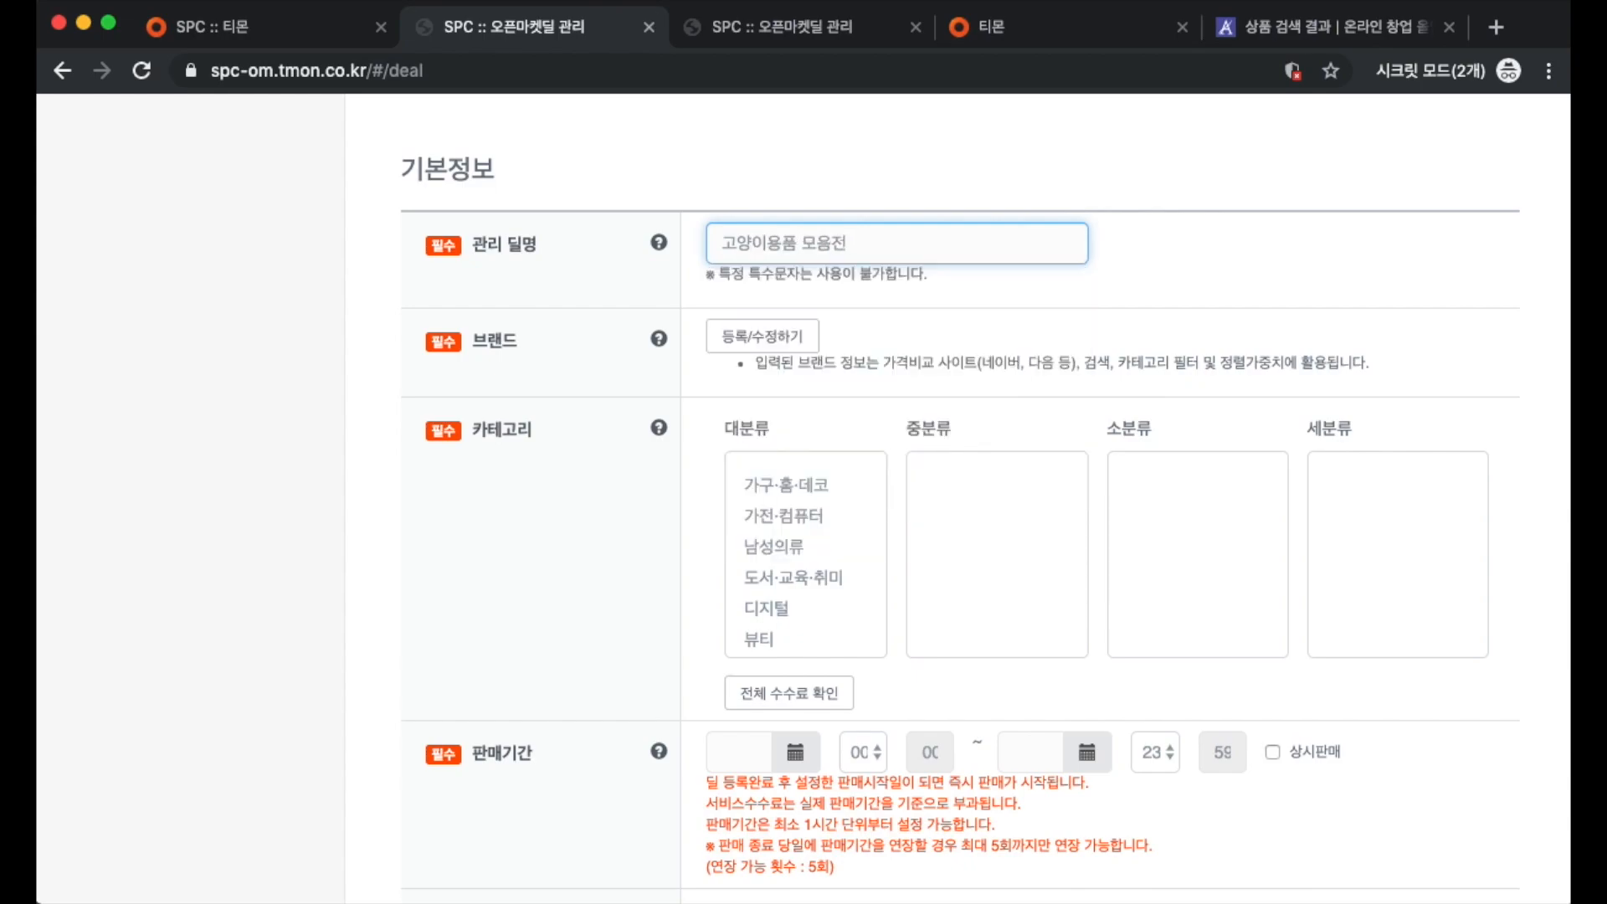
pyautogui.click(529, 306)
# Step: Search the brands for 엔터콘 and set the deal's brand with the '엔터콘' 직접입력 choice
pyautogui.scroll(-1, 529, 306)
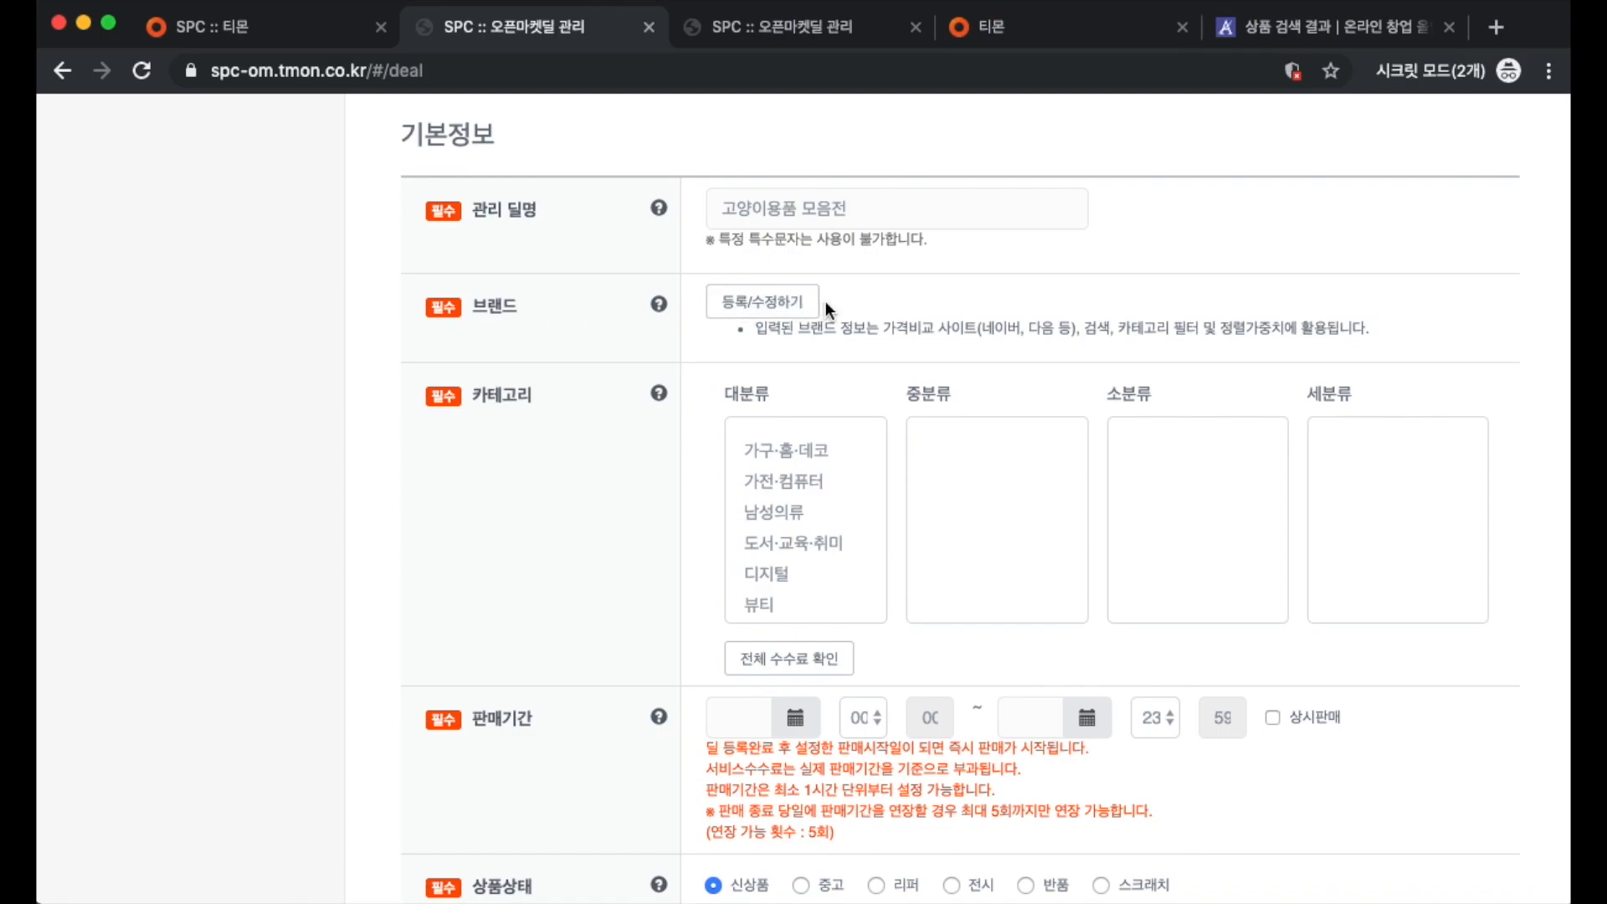
pyautogui.click(802, 306)
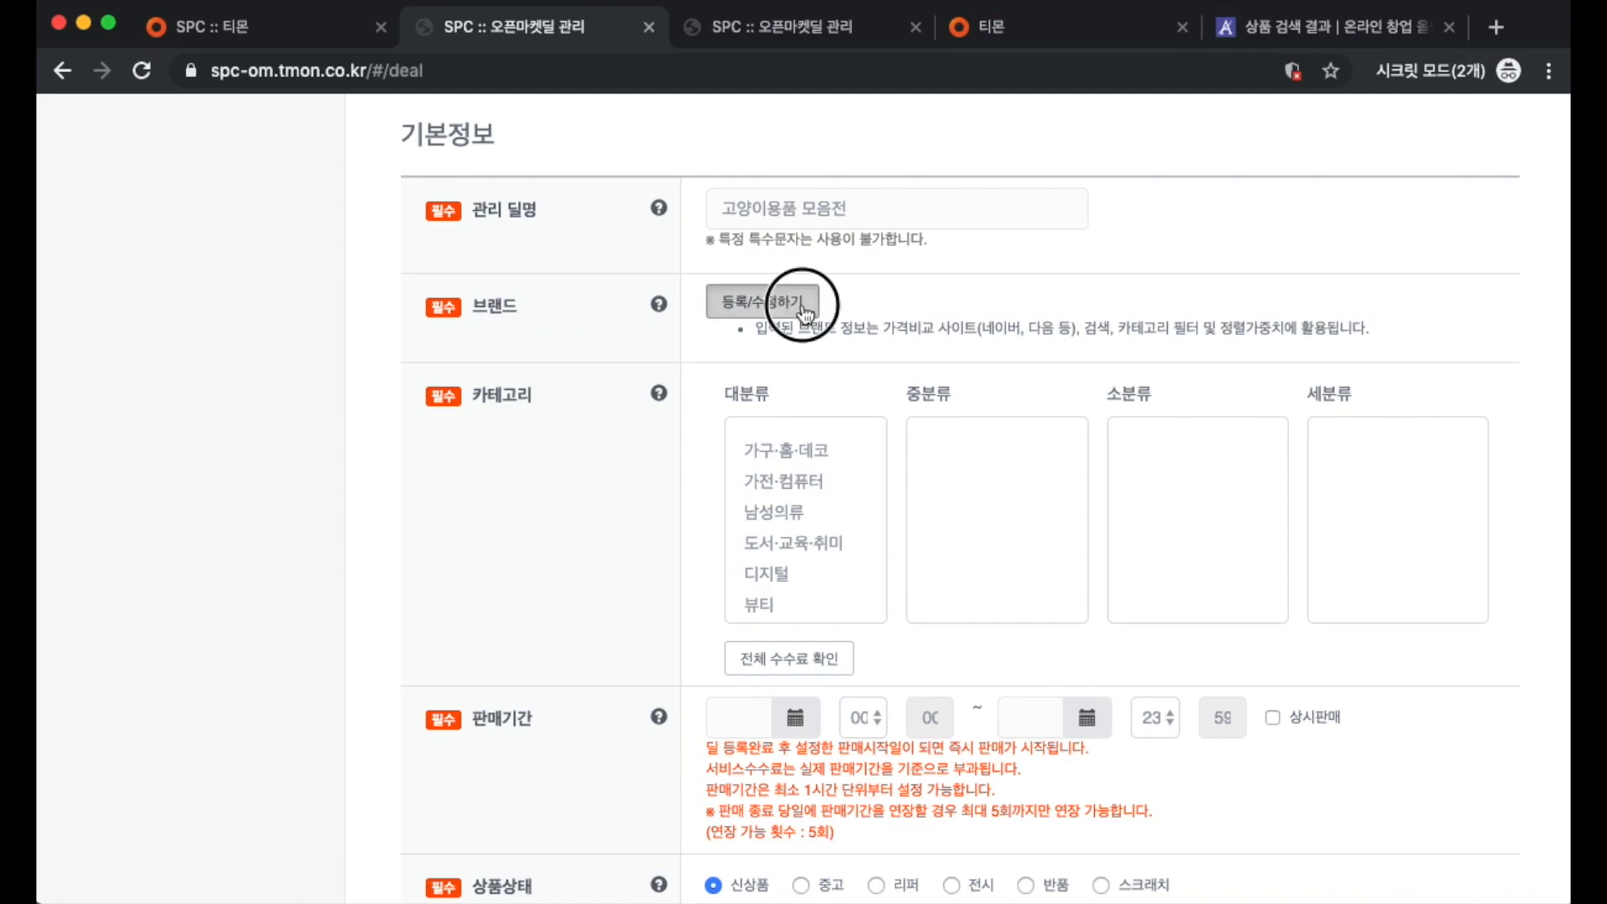
pyautogui.write('엔터콘')
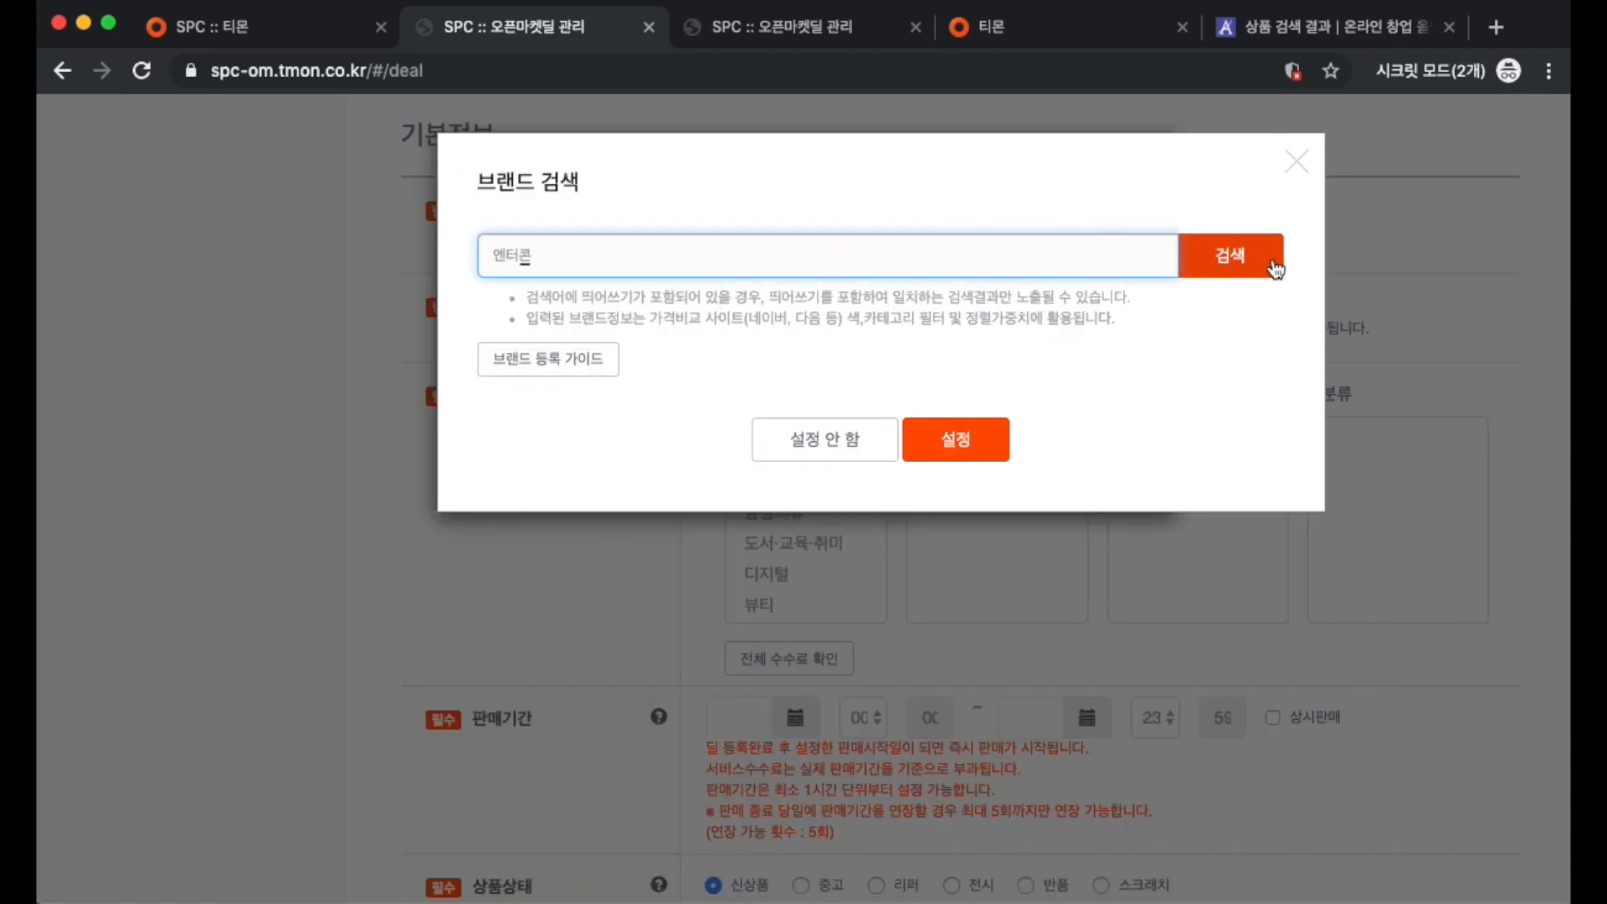
pyautogui.click(1229, 256)
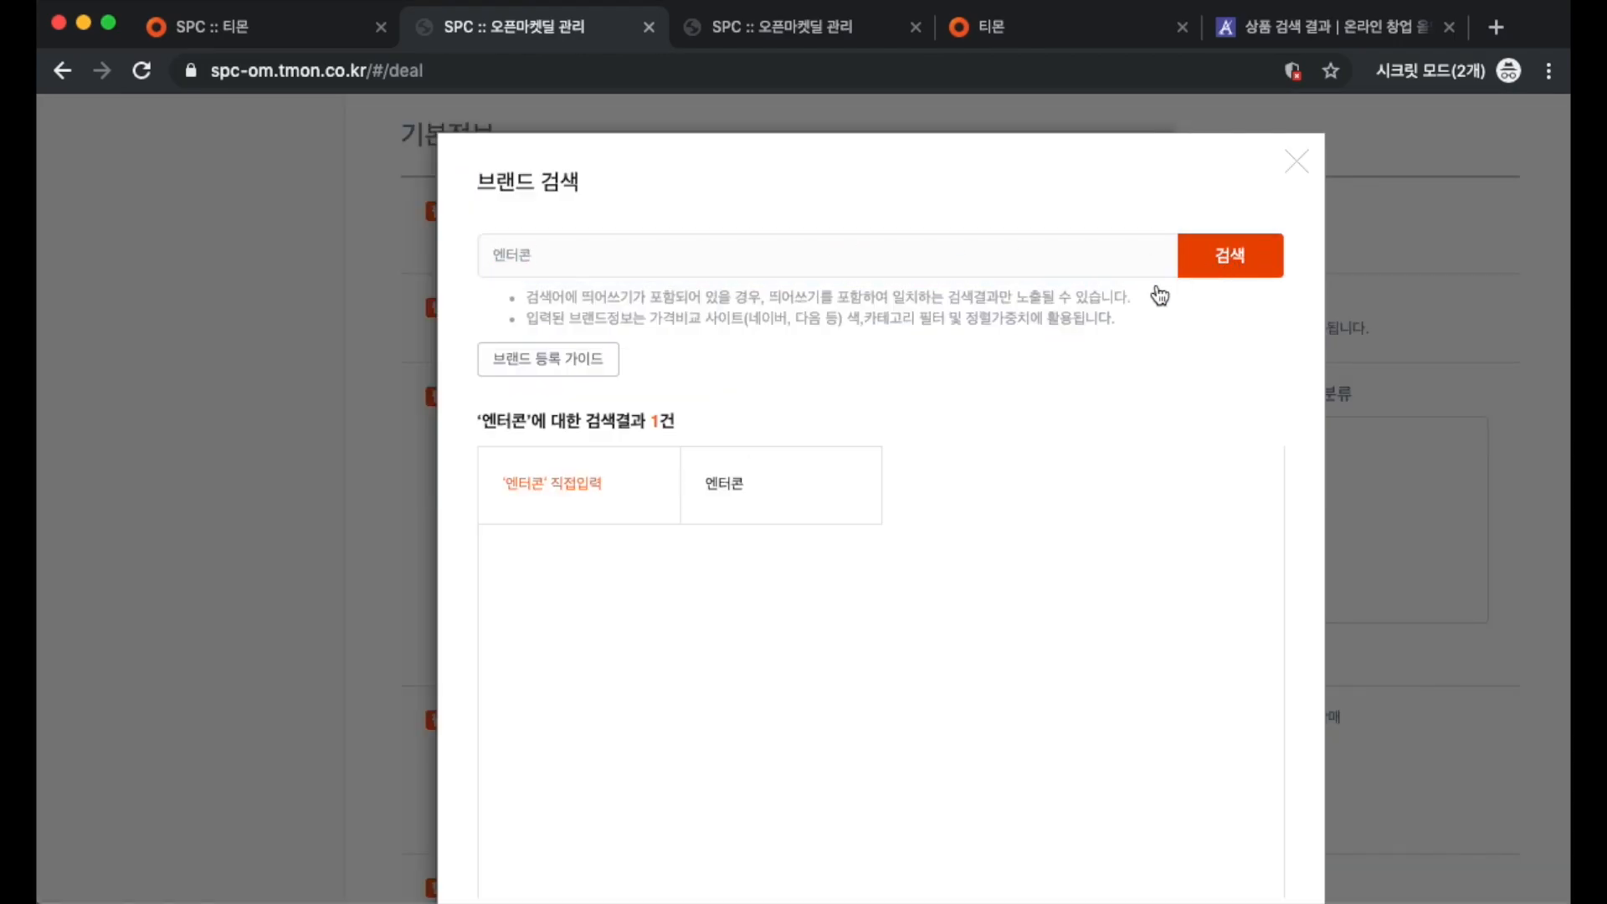
pyautogui.click(610, 479)
pyautogui.scroll(-2, 688, 457)
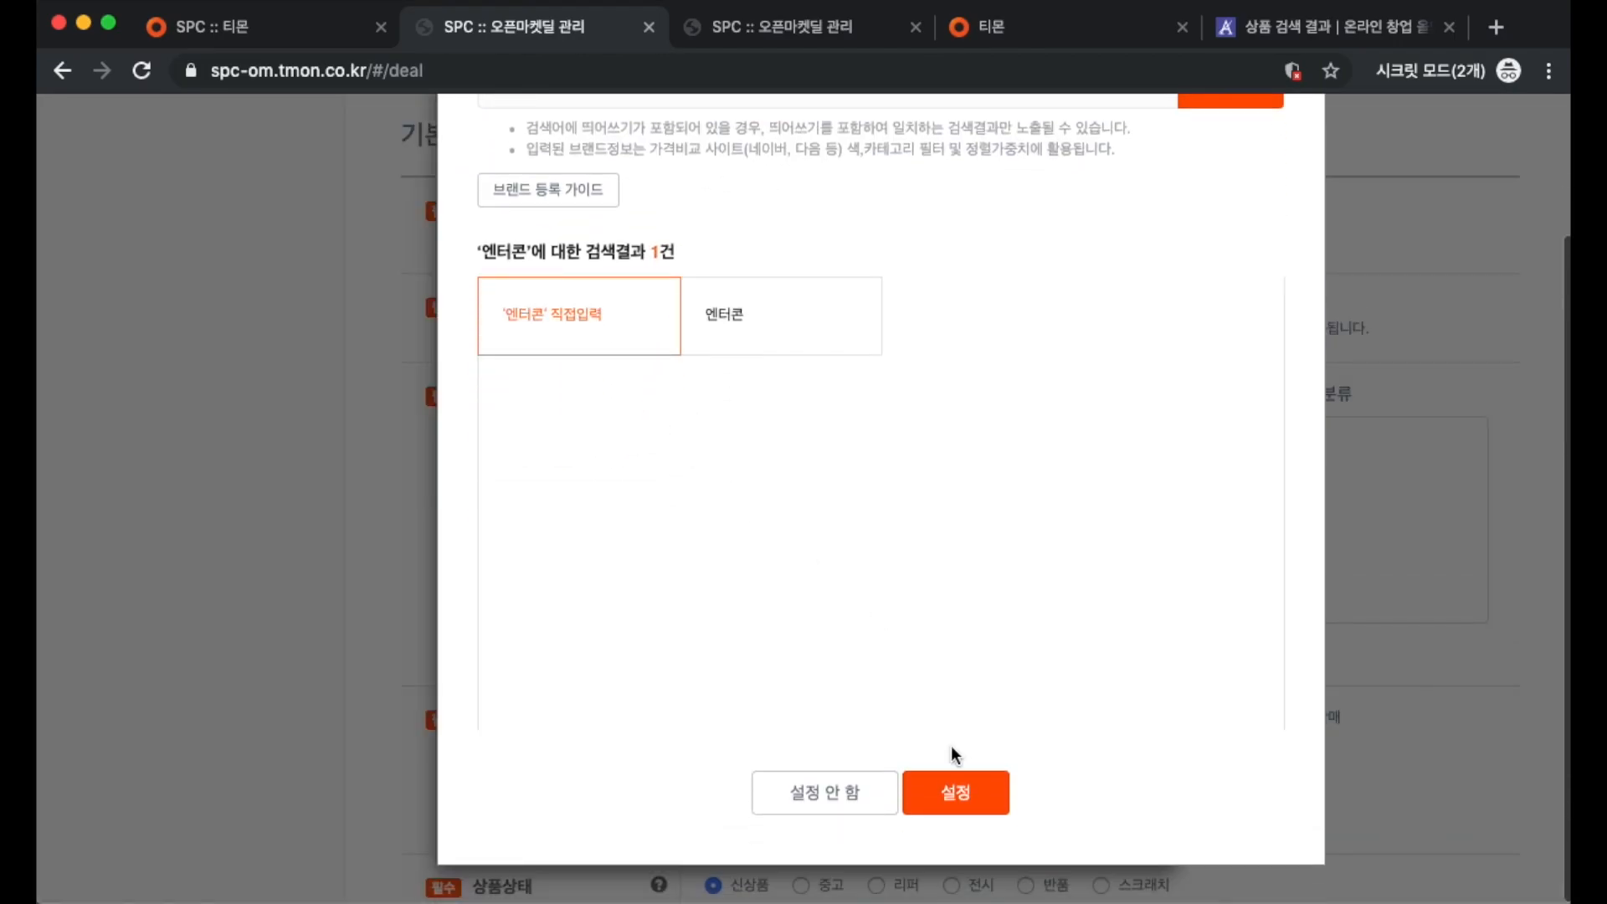
pyautogui.click(951, 787)
pyautogui.click(1032, 263)
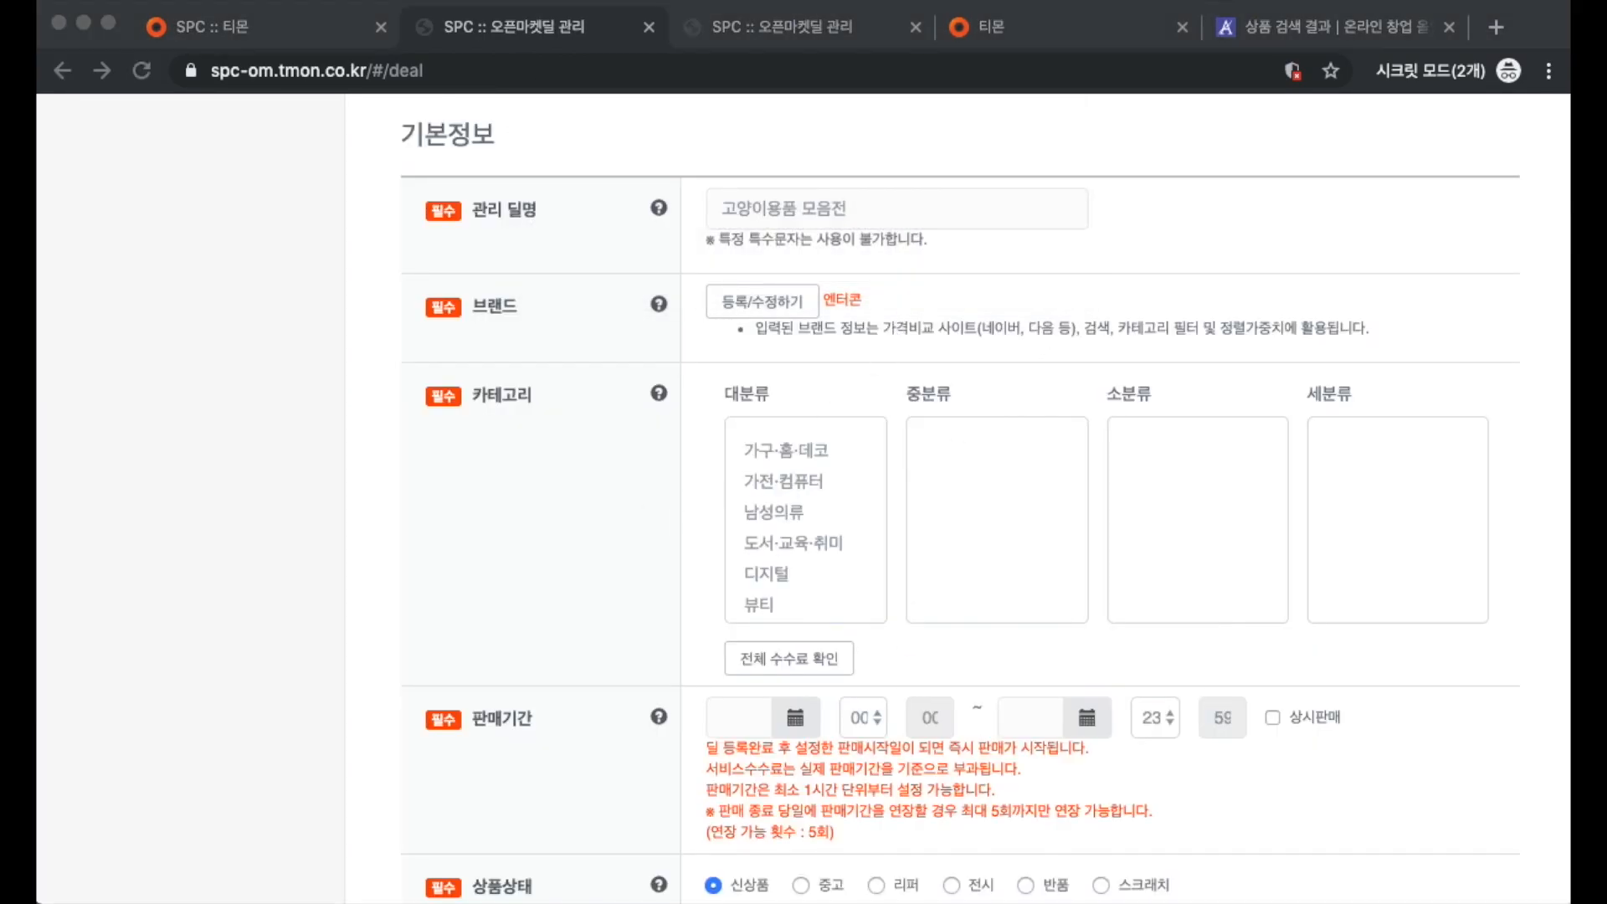
# Step: Set the deal's category to 반려동물용품 > 고양이용품 > 캣타워·스크래쳐 > 캣타워, checking the cat tower products on the supplier site first
pyautogui.click(718, 521)
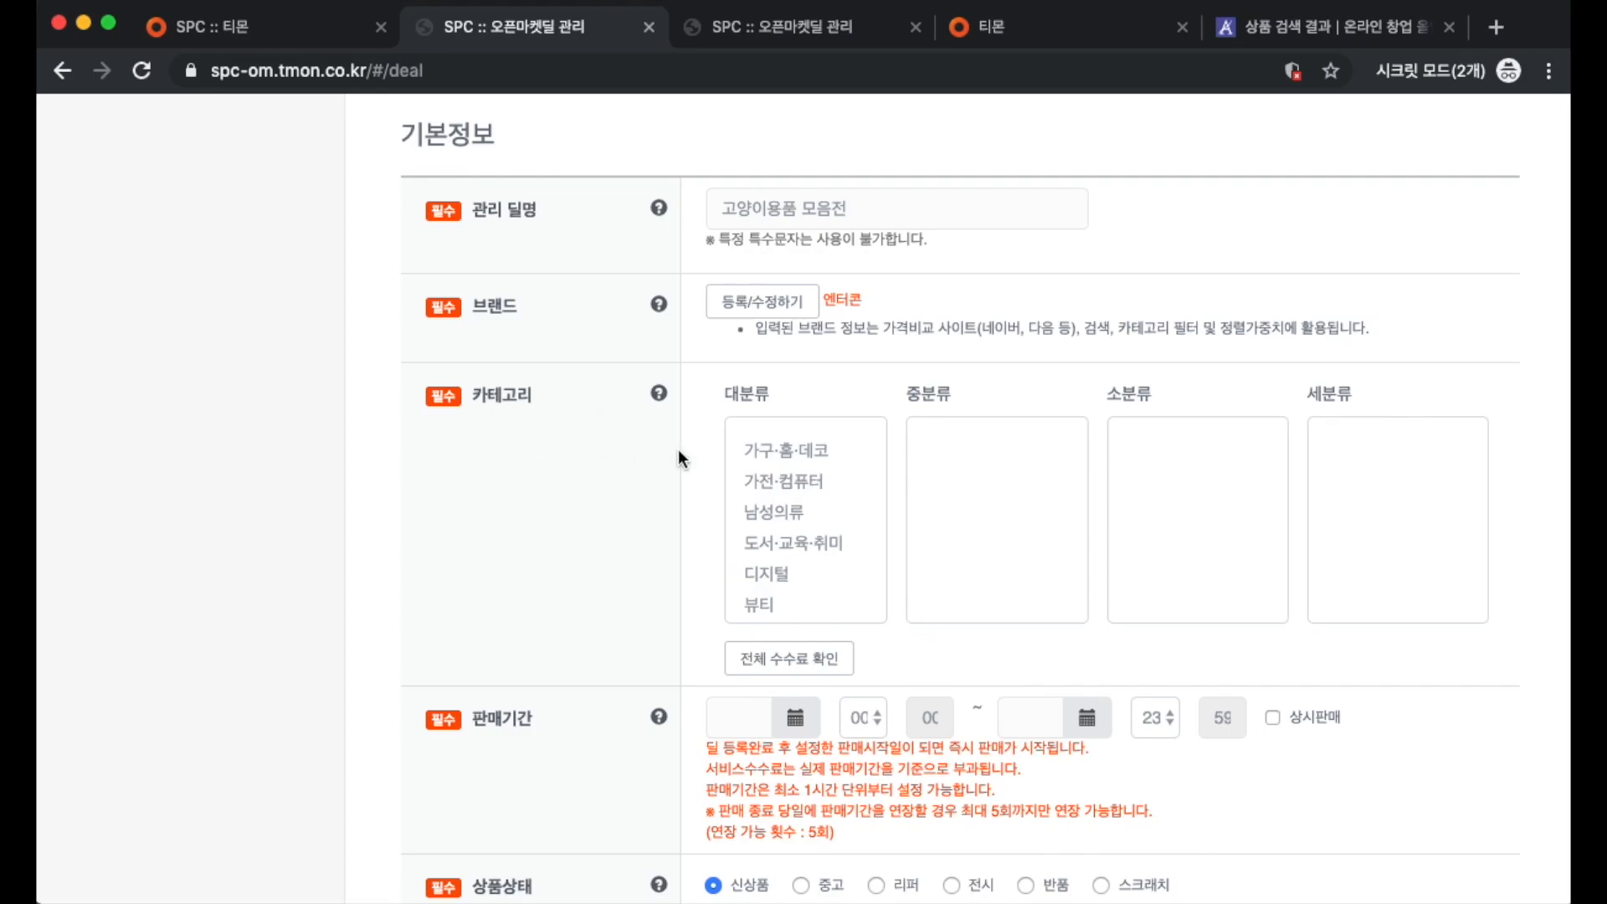
pyautogui.press('super+5')
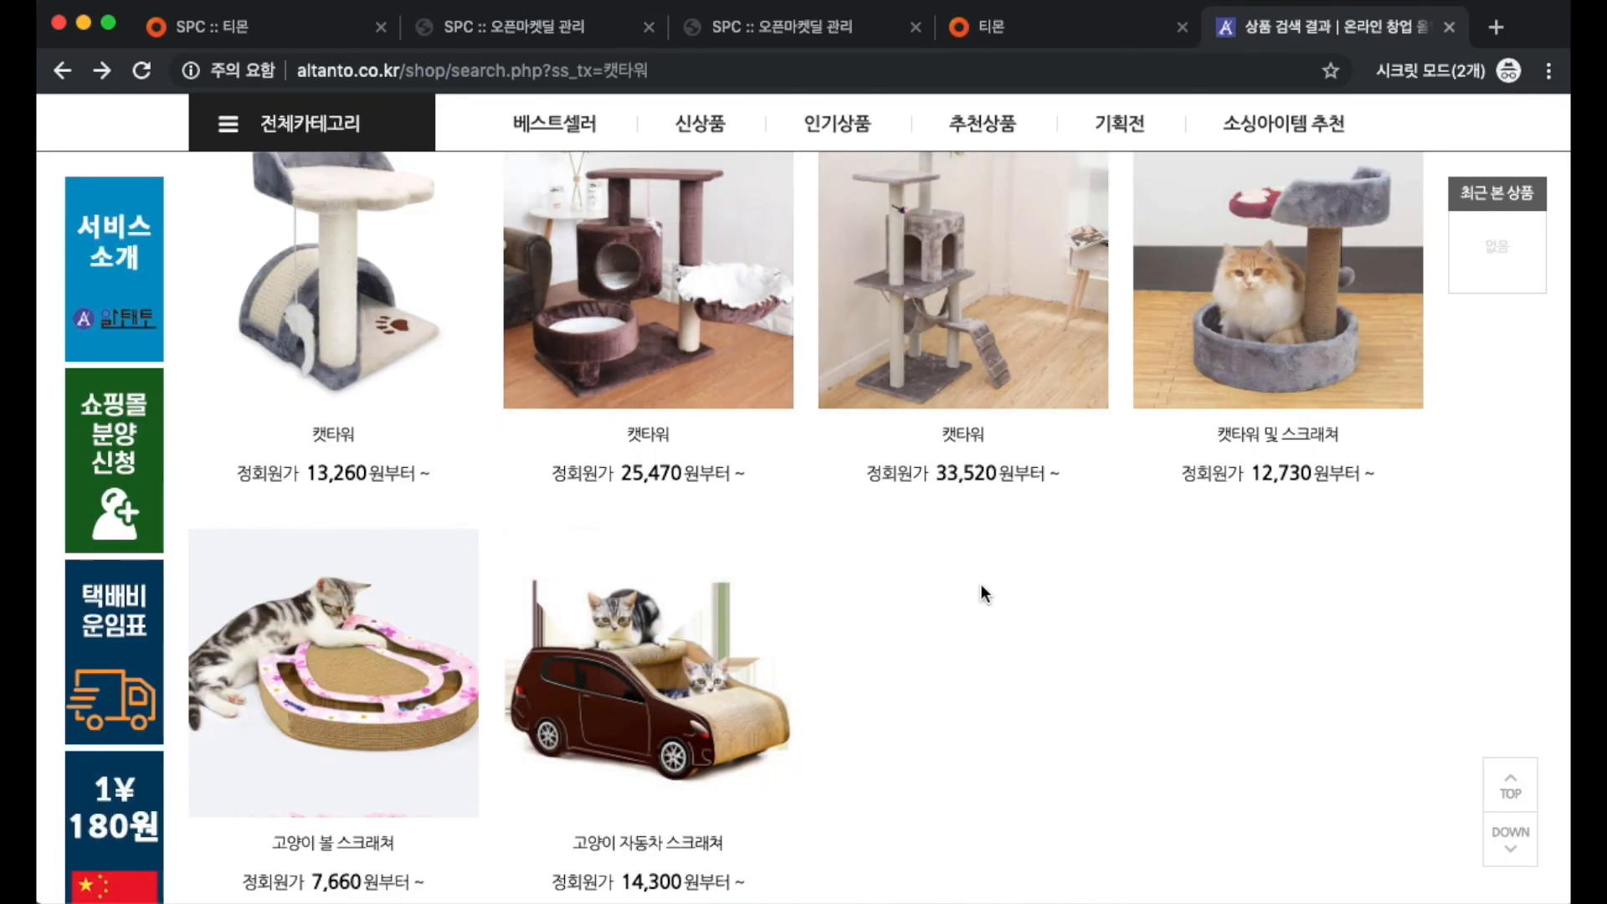
pyautogui.press('super+2')
pyautogui.scroll(-5, 801, 600)
pyautogui.scroll(-2, 801, 599)
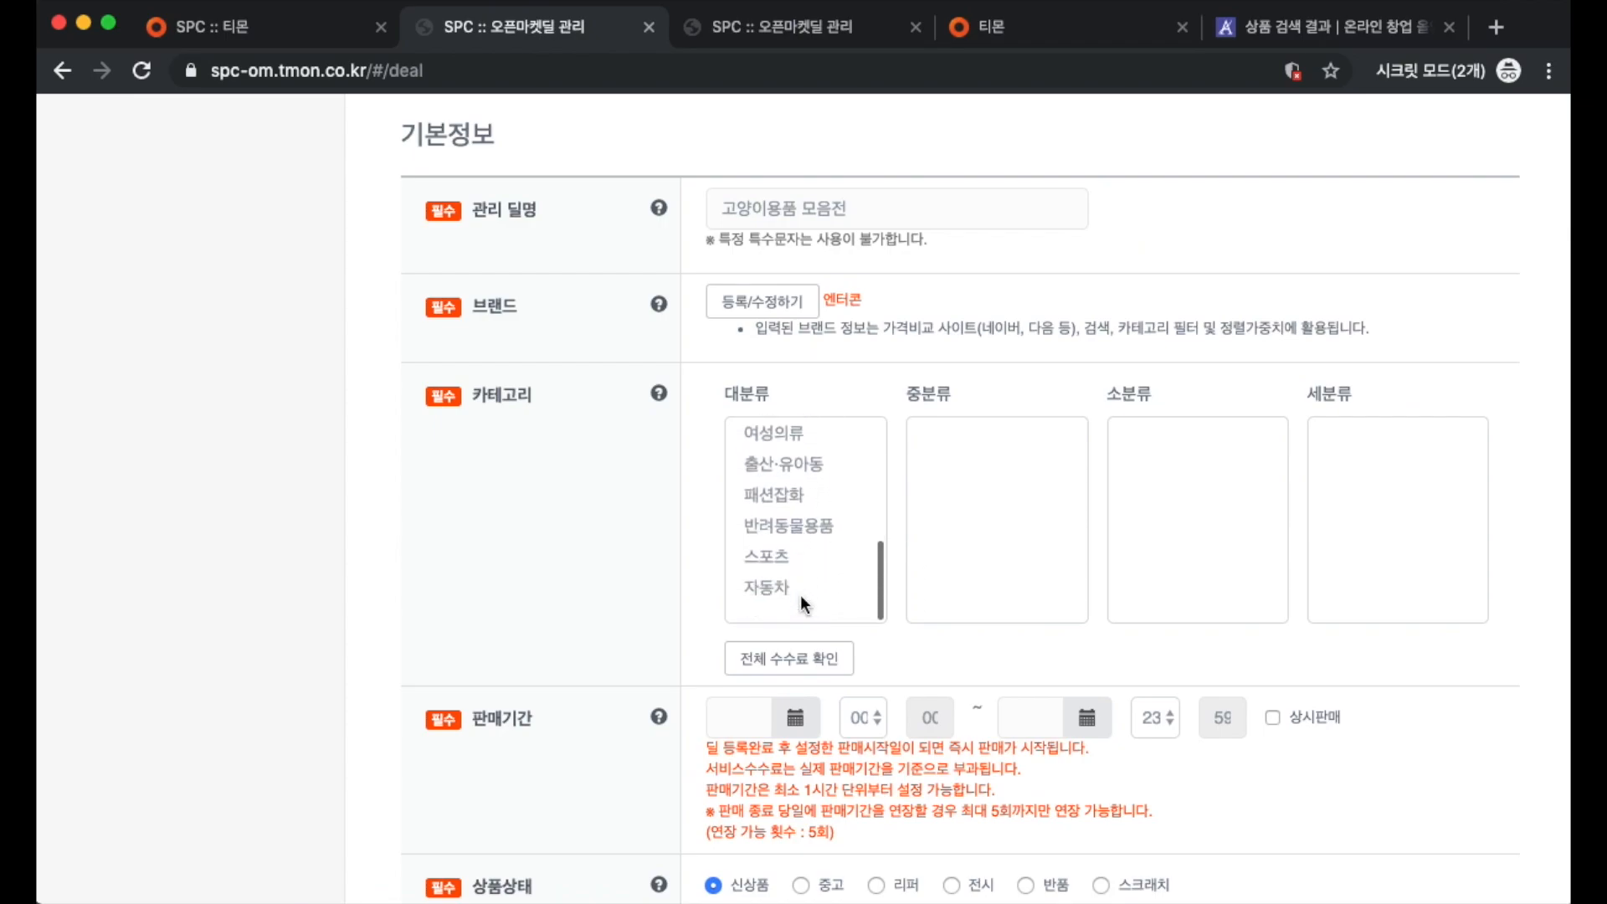
pyautogui.click(807, 538)
pyautogui.click(959, 483)
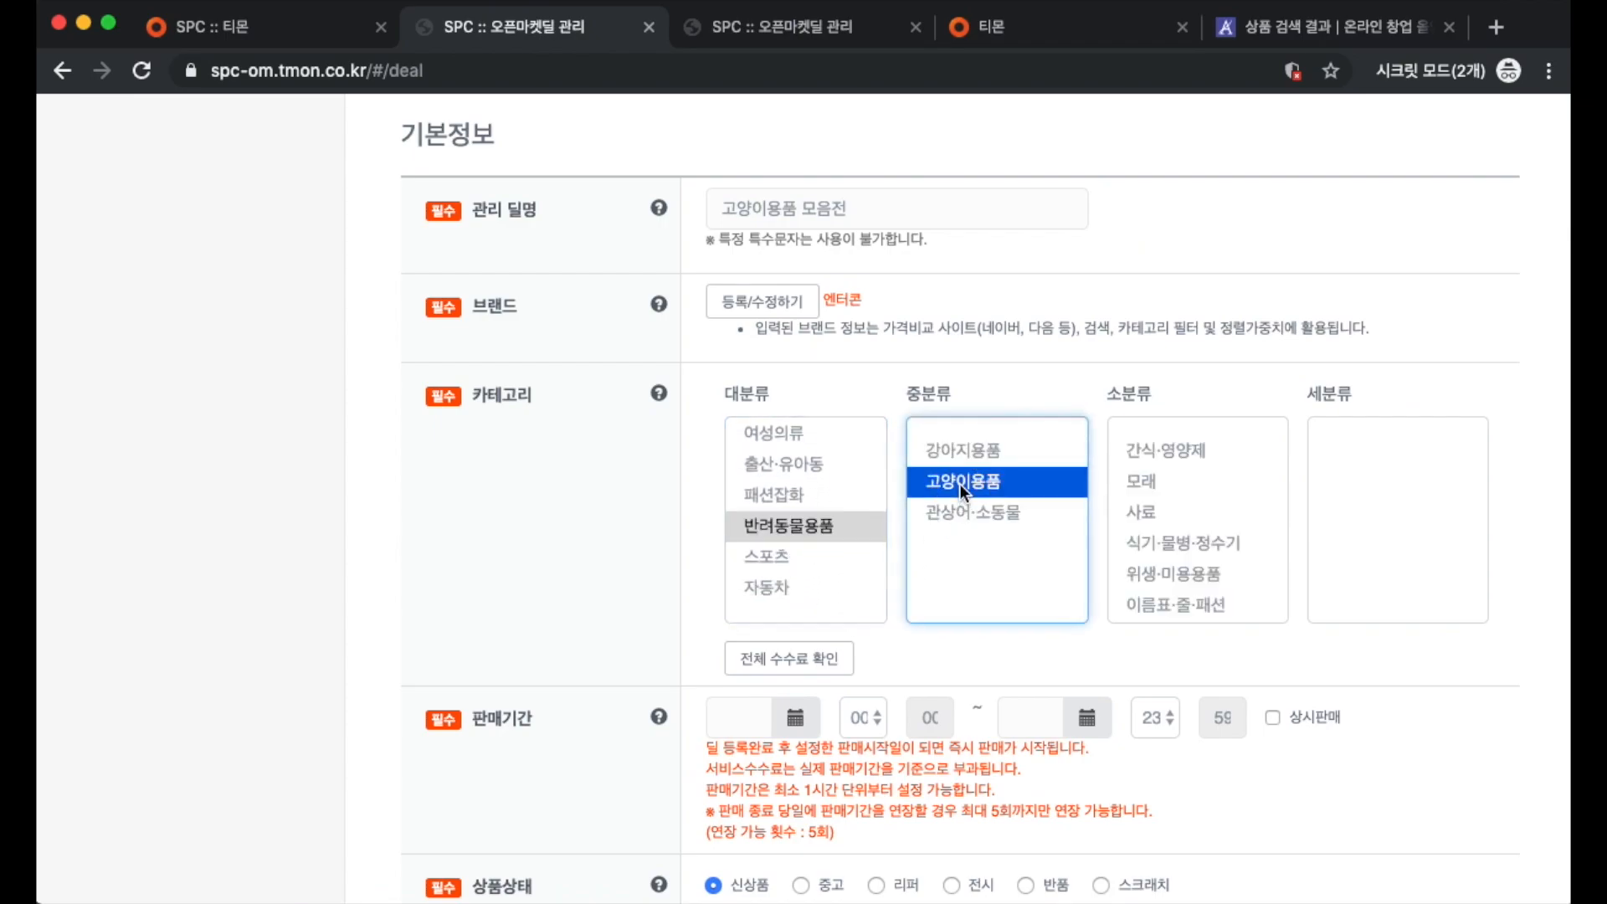
pyautogui.scroll(-3, 1174, 498)
pyautogui.click(1202, 521)
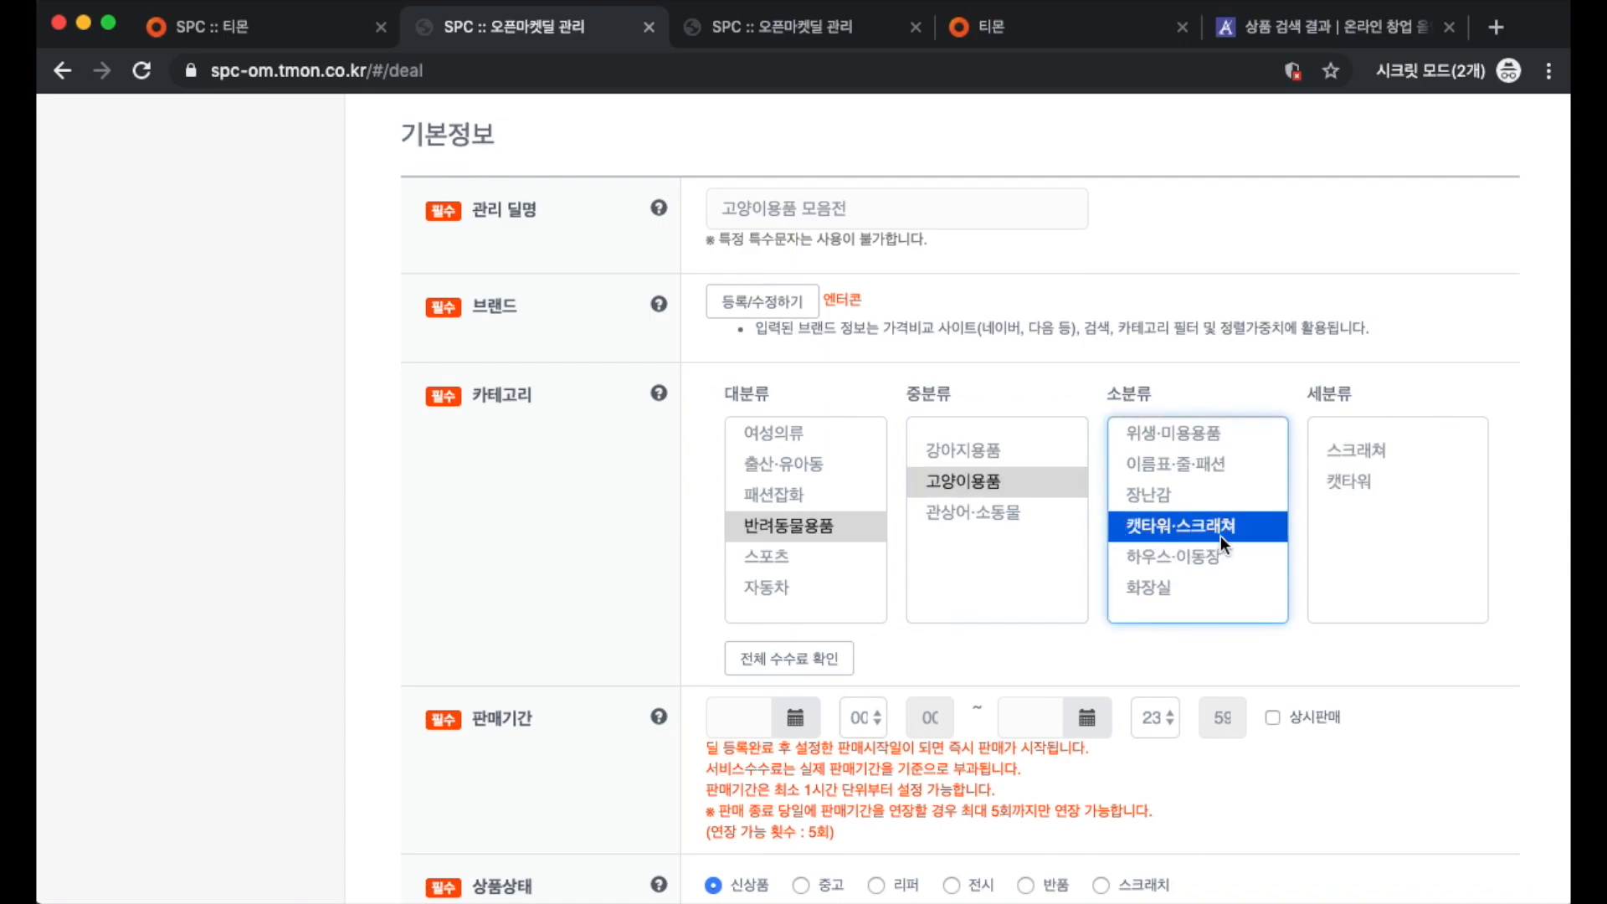
pyautogui.click(1336, 484)
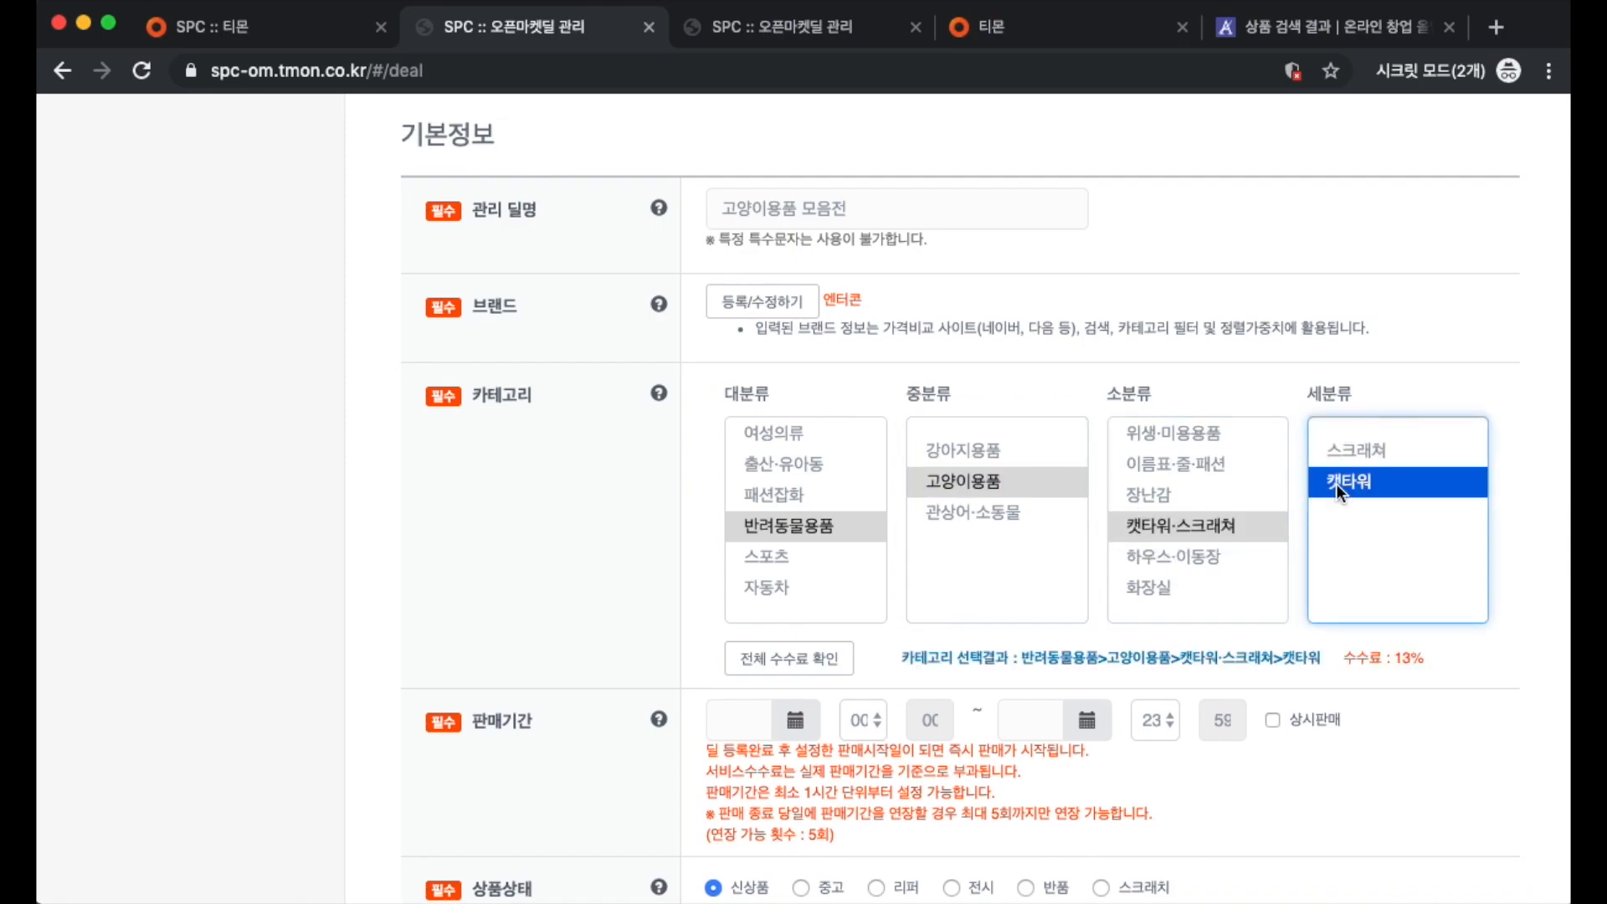
# Step: Enable 상시판매 for the deal's sales period
pyautogui.scroll(-1, 1336, 484)
pyautogui.scroll(-3, 879, 515)
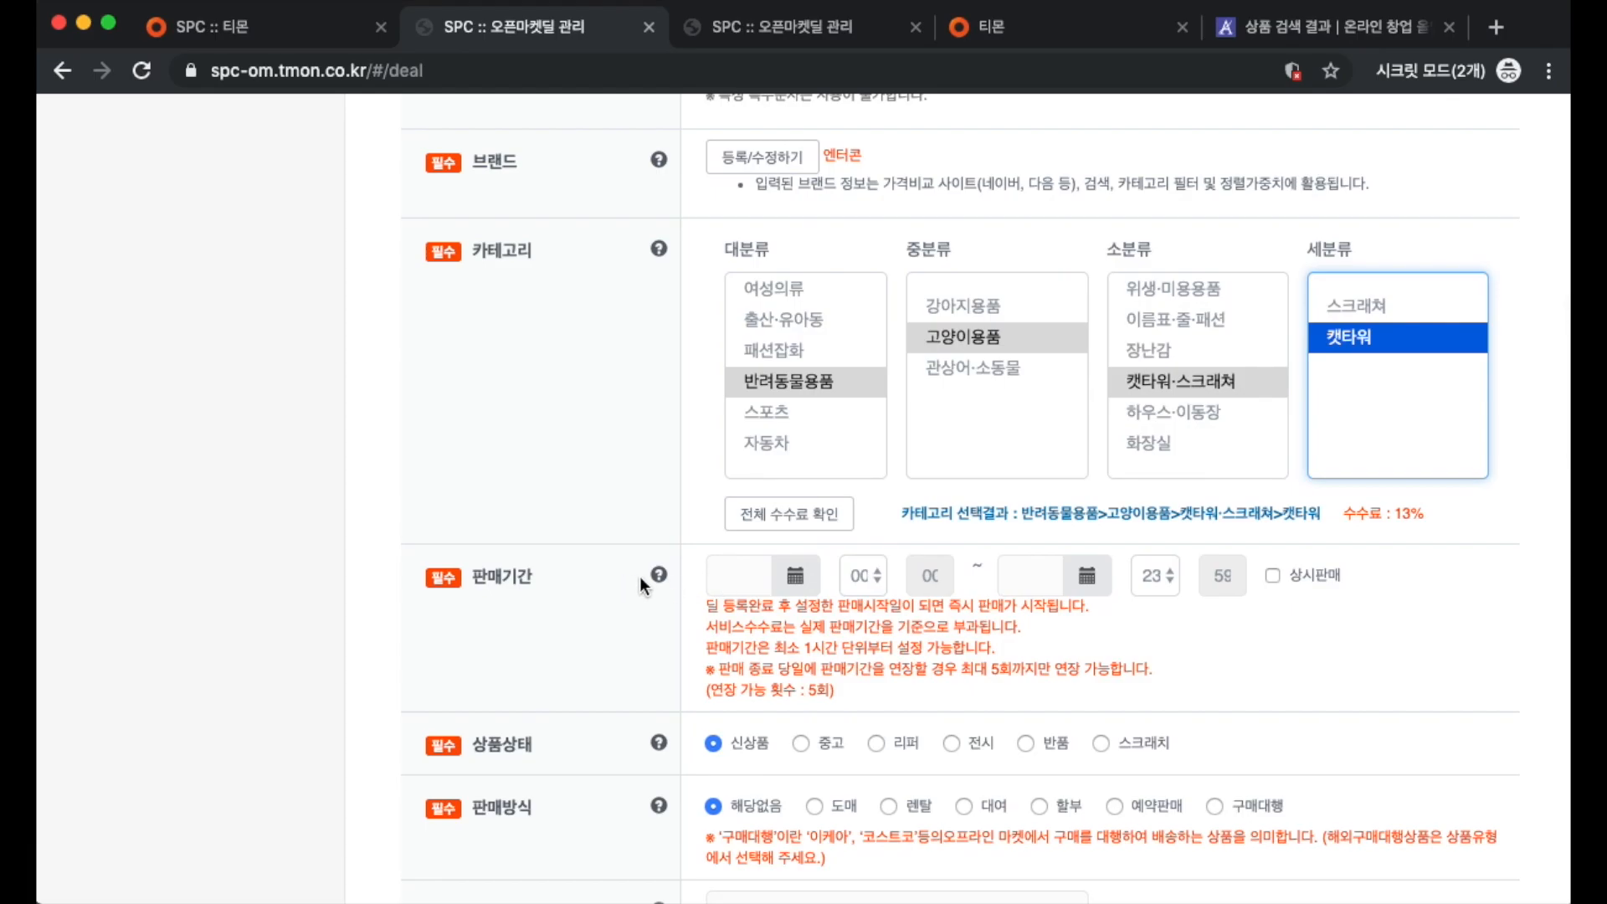
pyautogui.click(1273, 576)
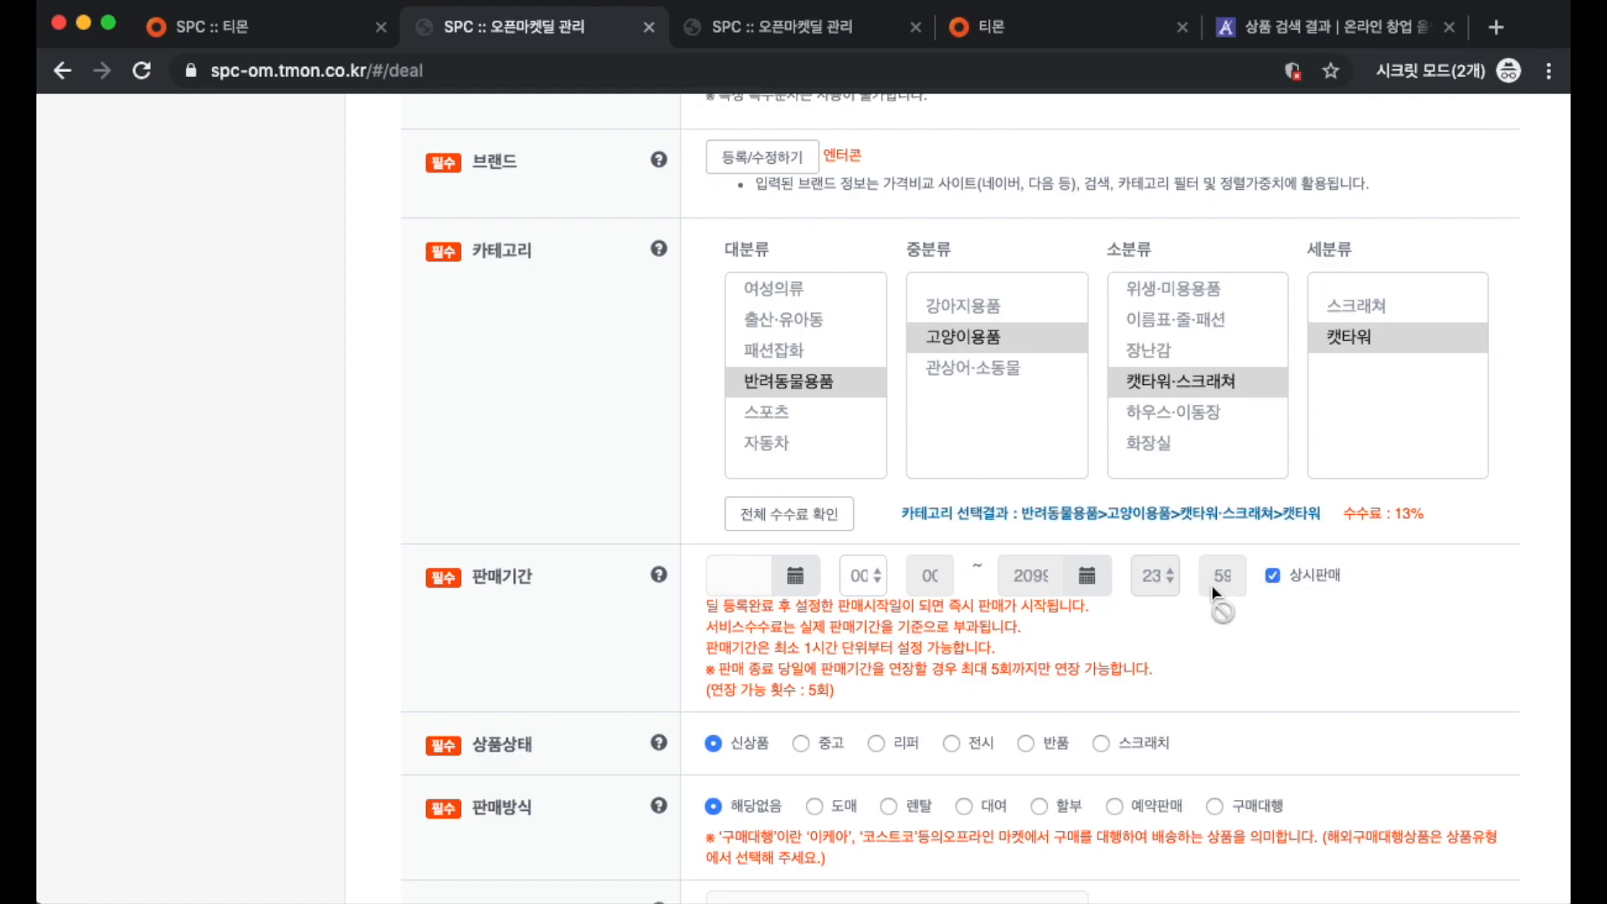
# Step: Choose the start date of the deal's 판매기간 in the calendar
pyautogui.click(751, 578)
pyautogui.click(913, 689)
pyautogui.scroll(-5, 729, 521)
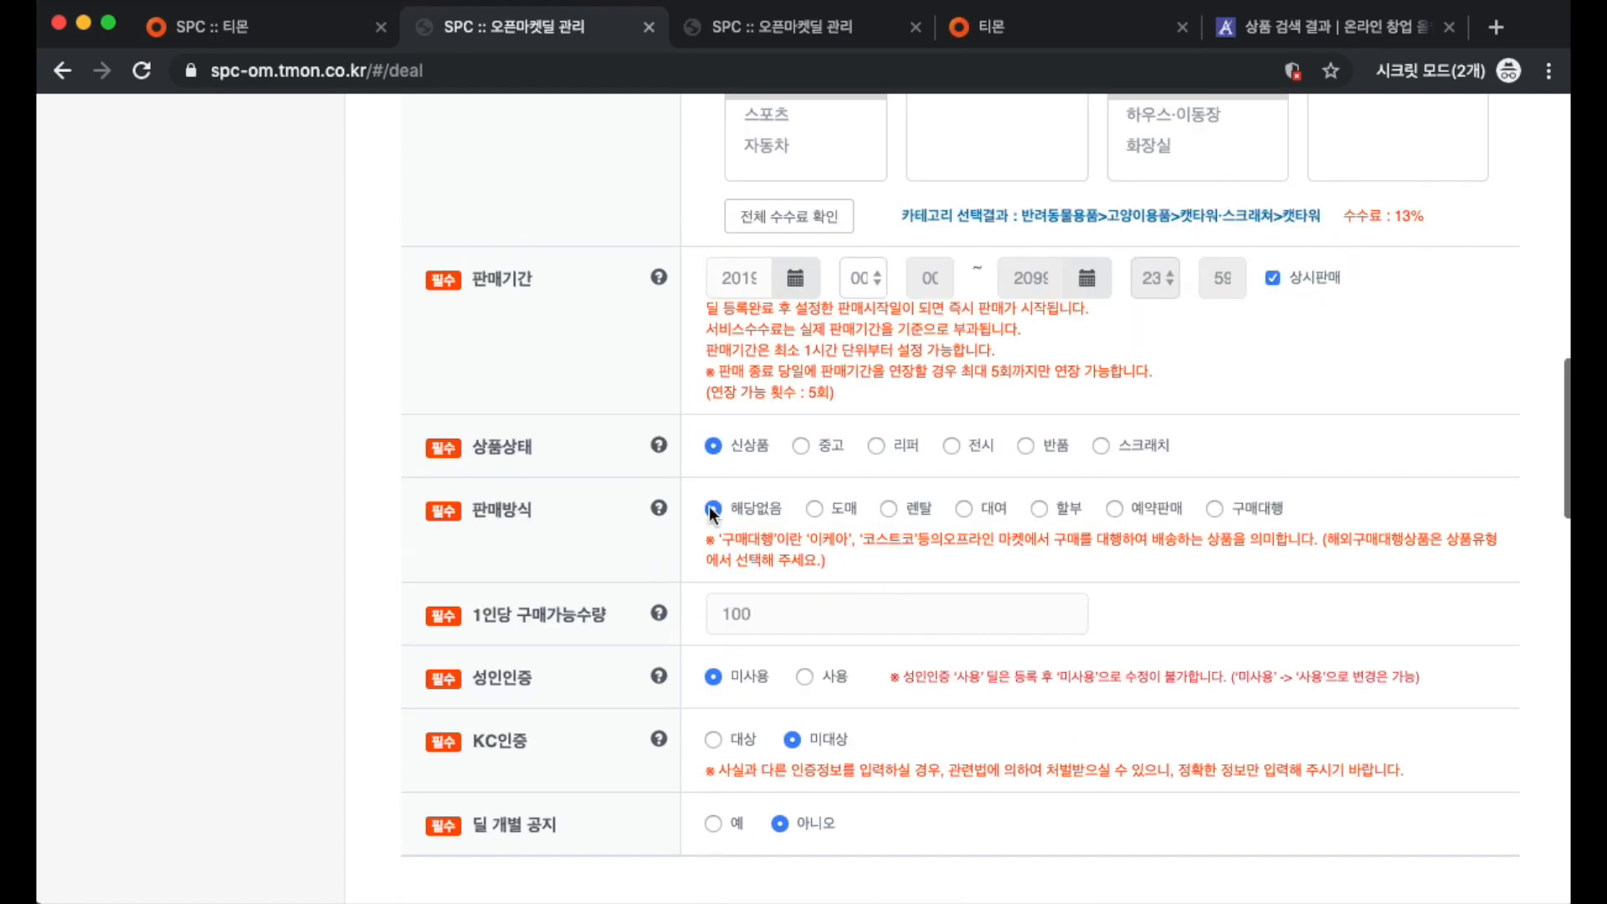
# Step: Set the deal's 1인당 구매가능수량 to 999
pyautogui.scroll(-2, 757, 457)
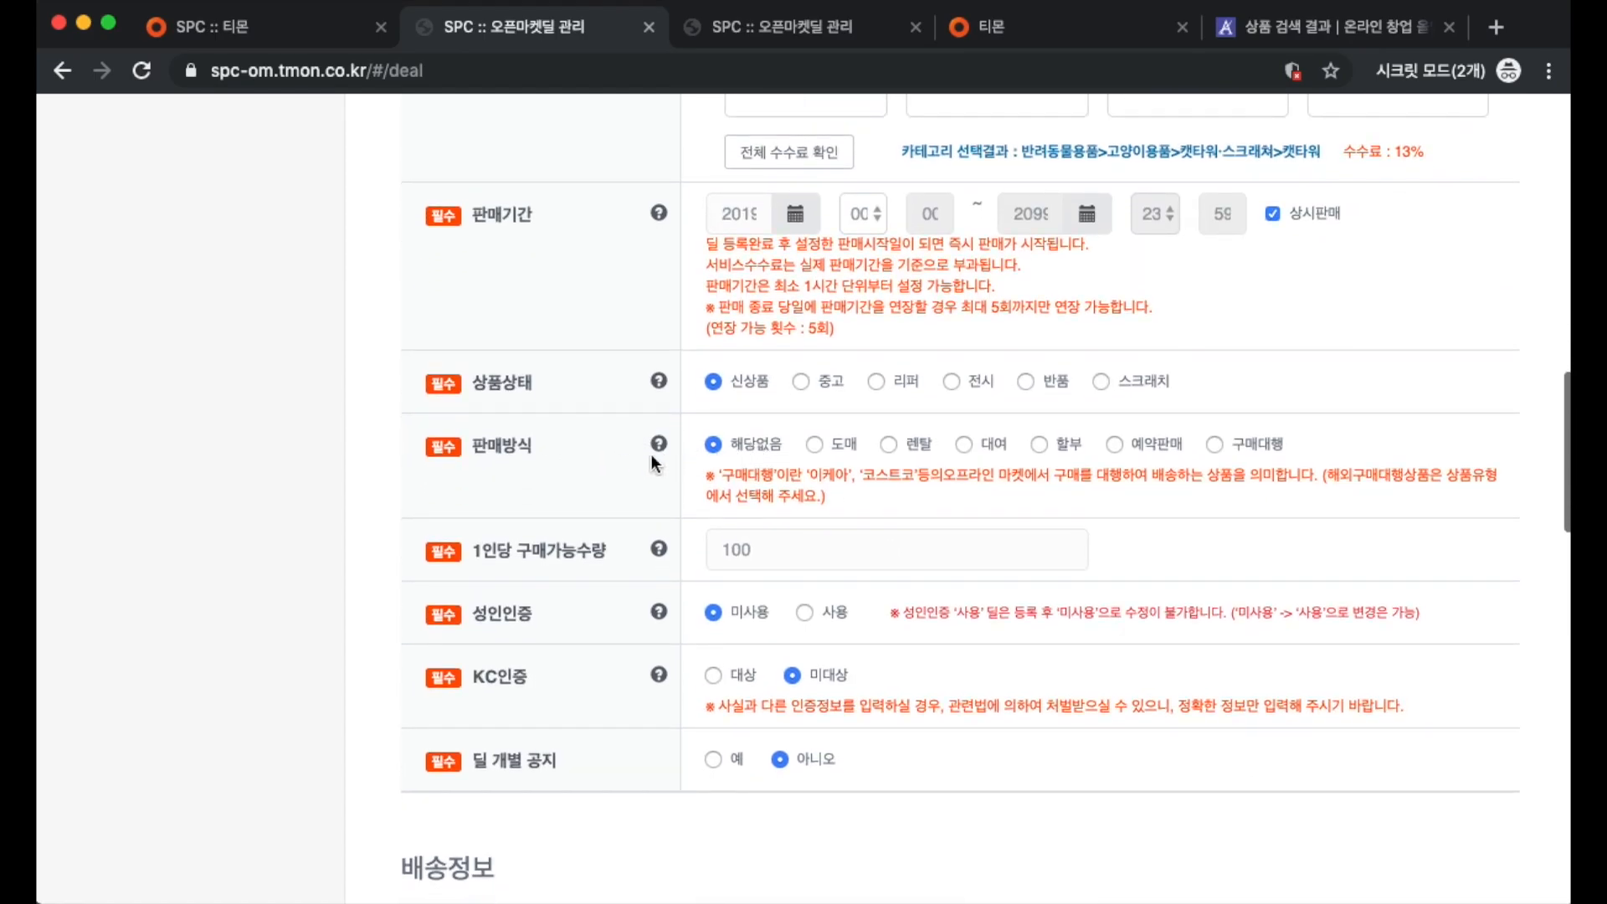
pyautogui.click(746, 452)
pyautogui.scroll(-1, 751, 461)
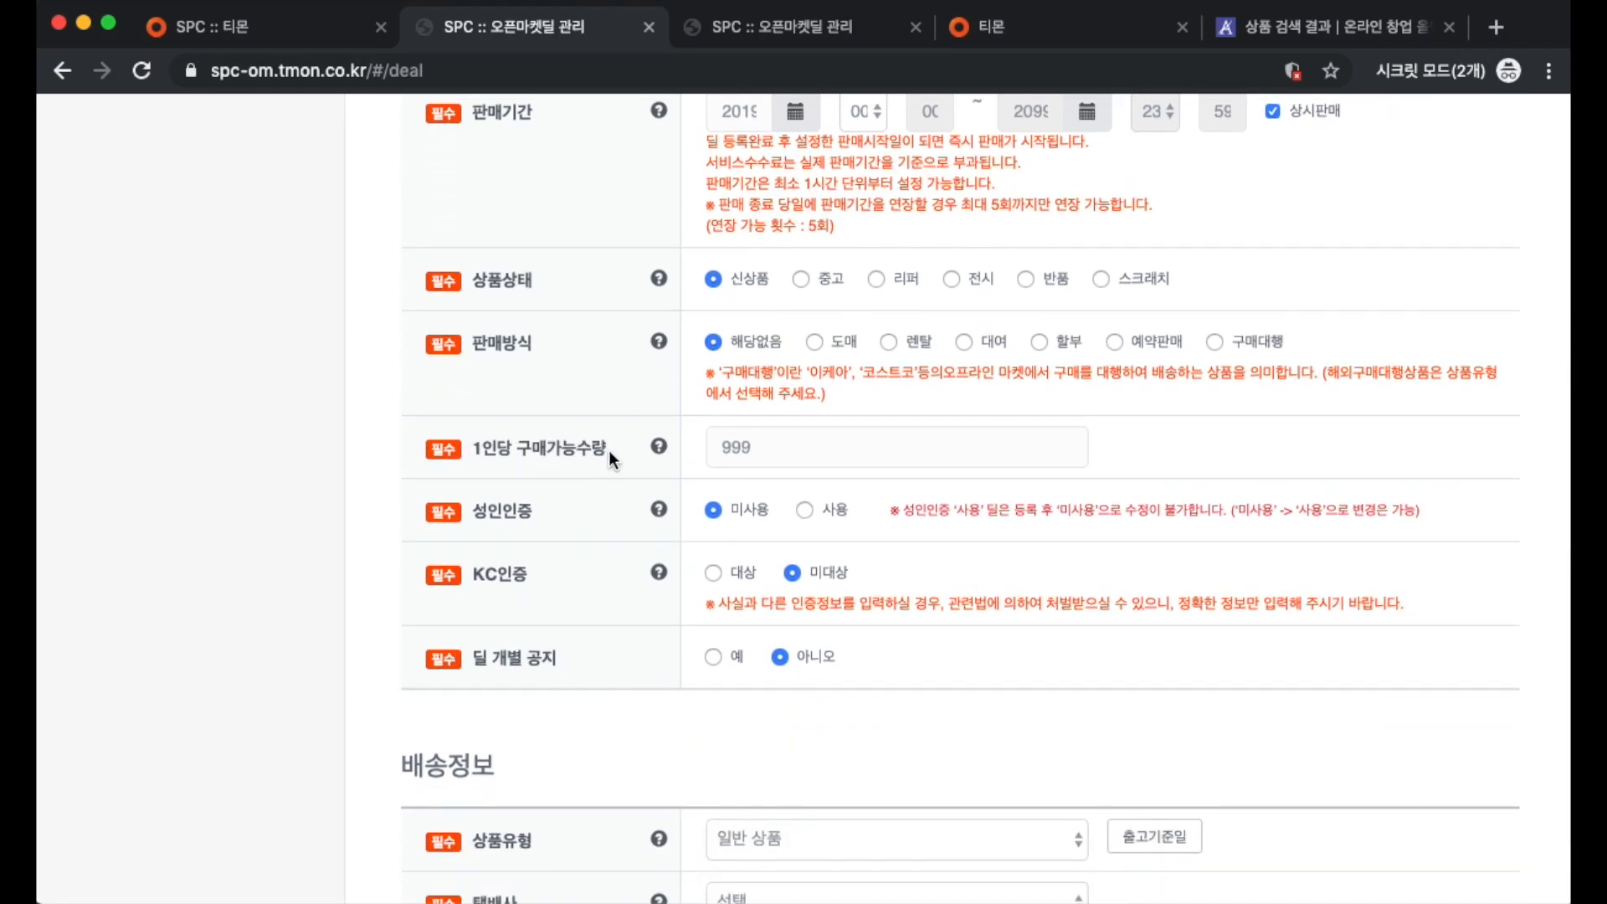
pyautogui.doubleClick(764, 449)
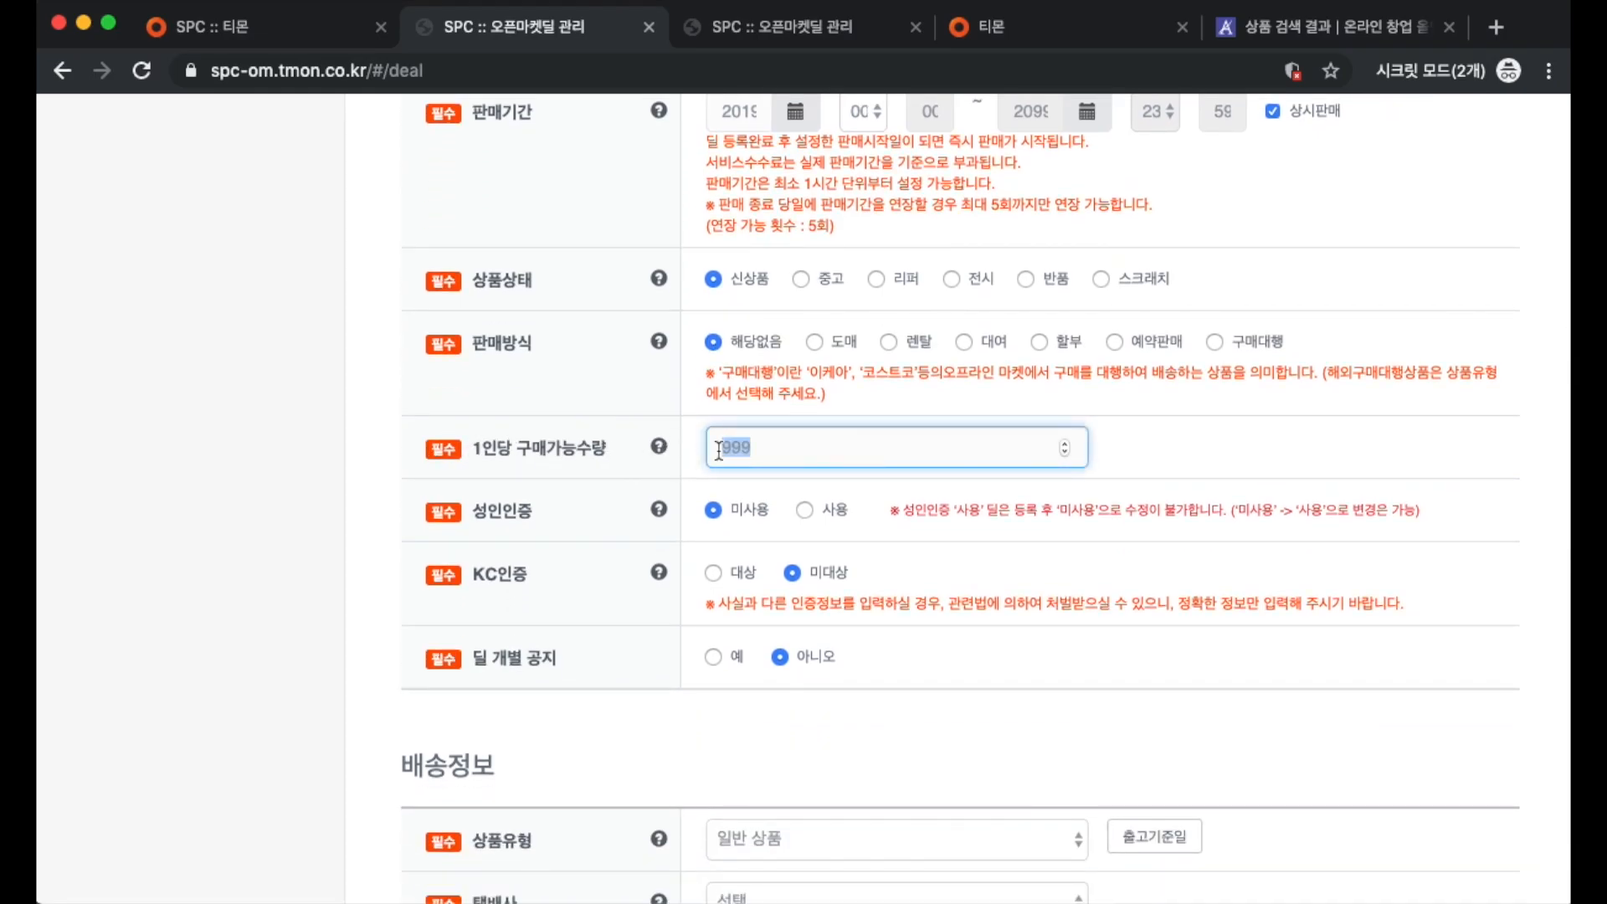
pyautogui.click(768, 449)
pyautogui.click(707, 448)
pyautogui.scroll(-1, 765, 450)
pyautogui.click(715, 469)
pyautogui.scroll(-1, 699, 473)
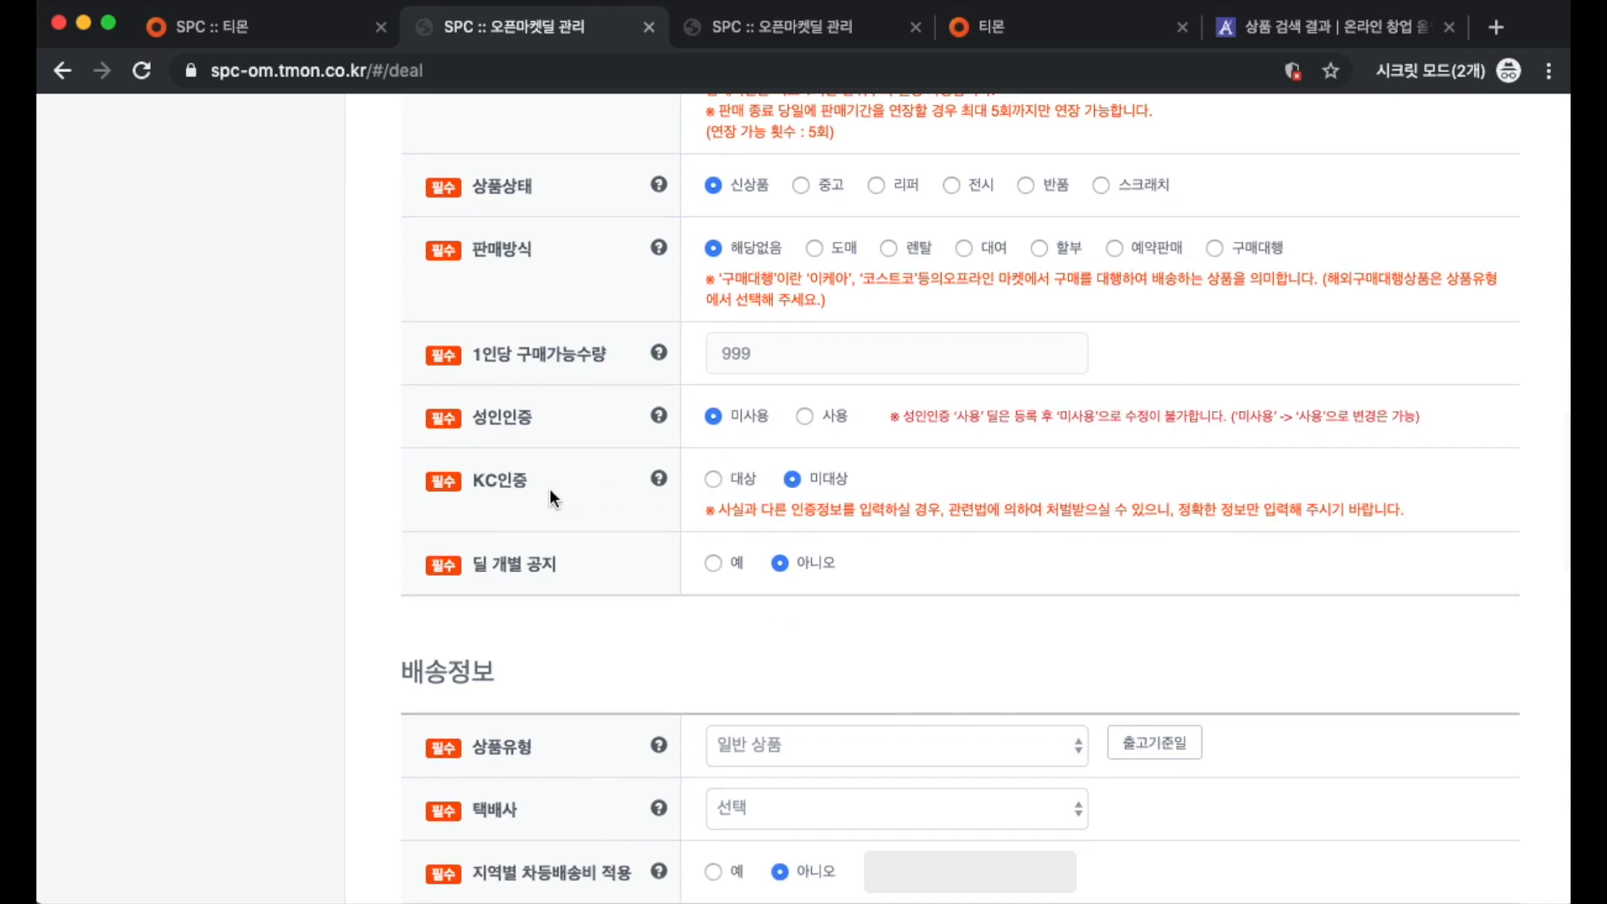
# Step: Switch KC인증 to 대상 to view its certification fields, and return it to 미대상
pyautogui.scroll(-1, 701, 469)
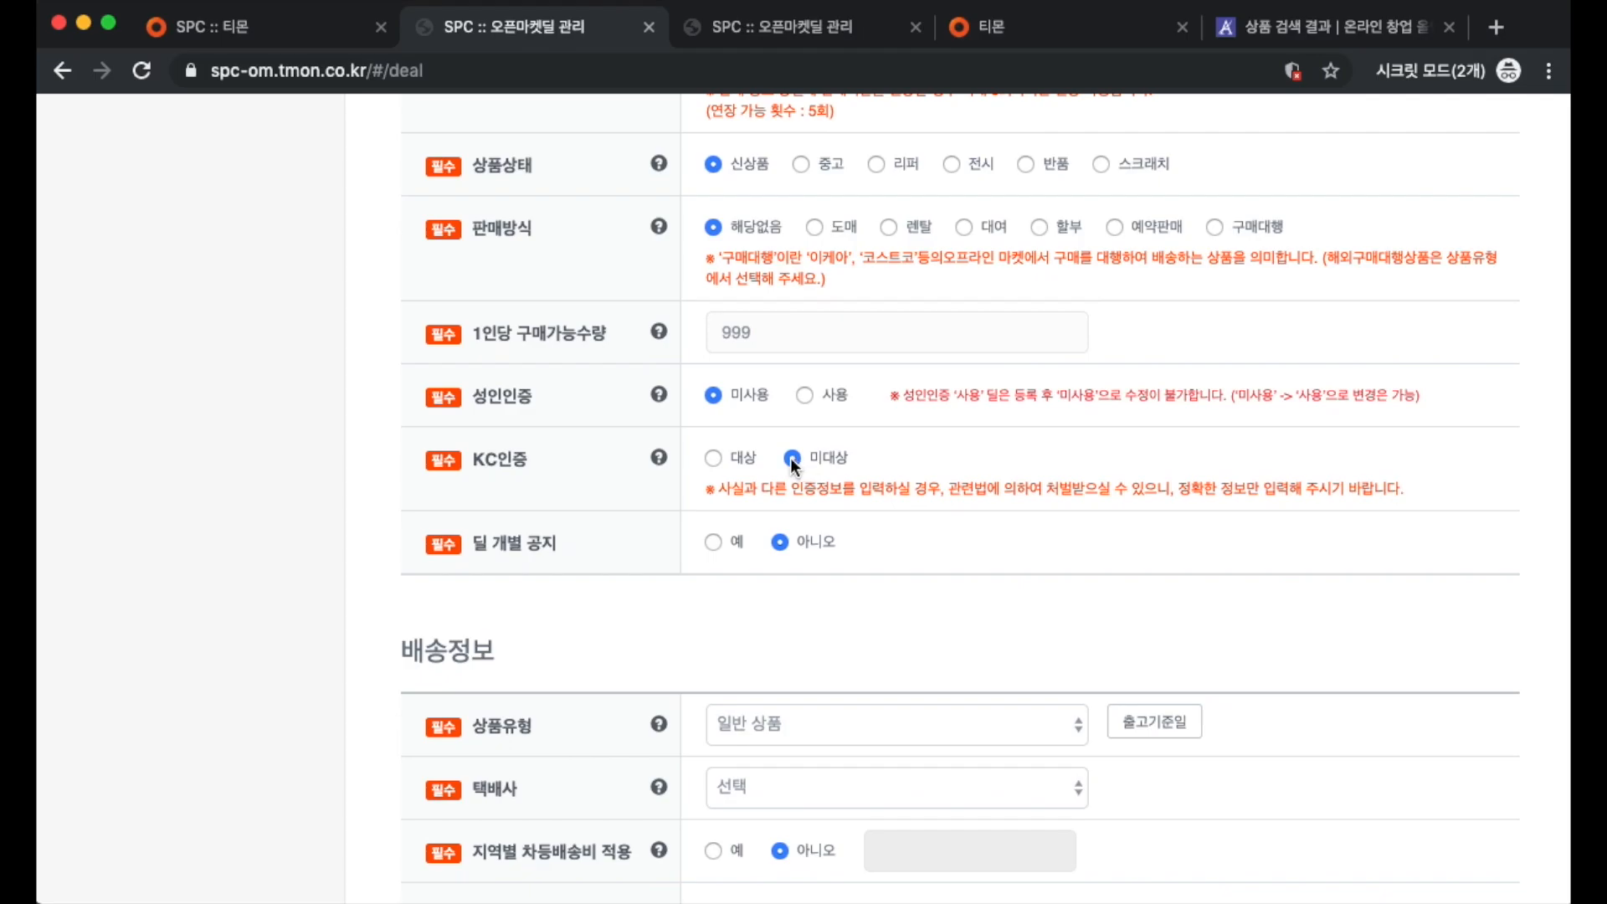
pyautogui.click(709, 457)
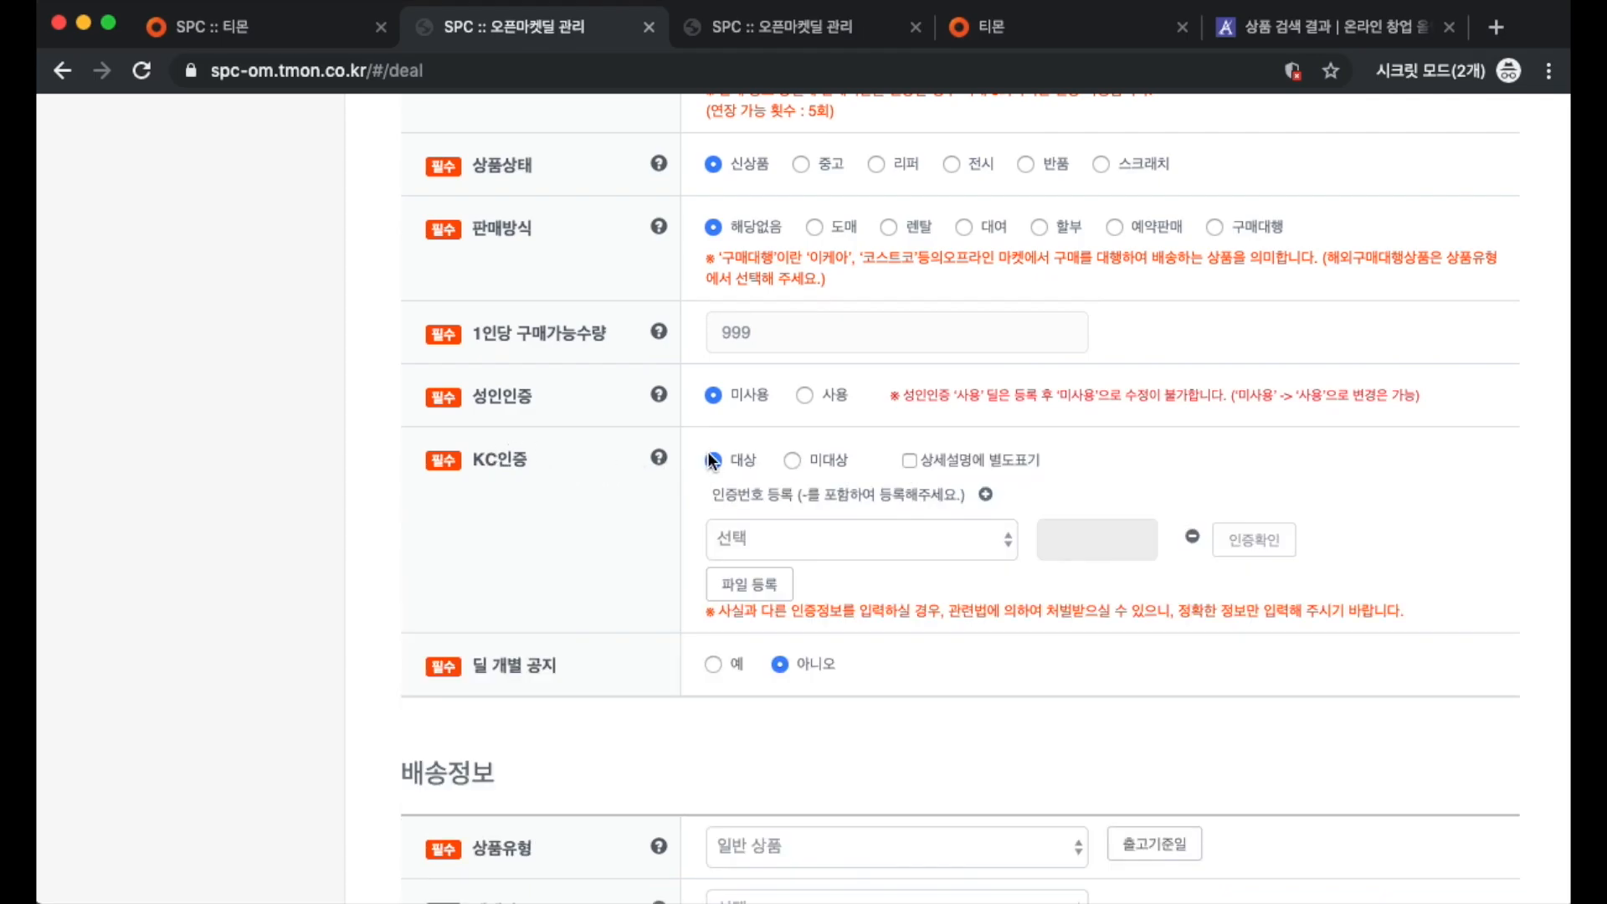
pyautogui.scroll(-1, 712, 444)
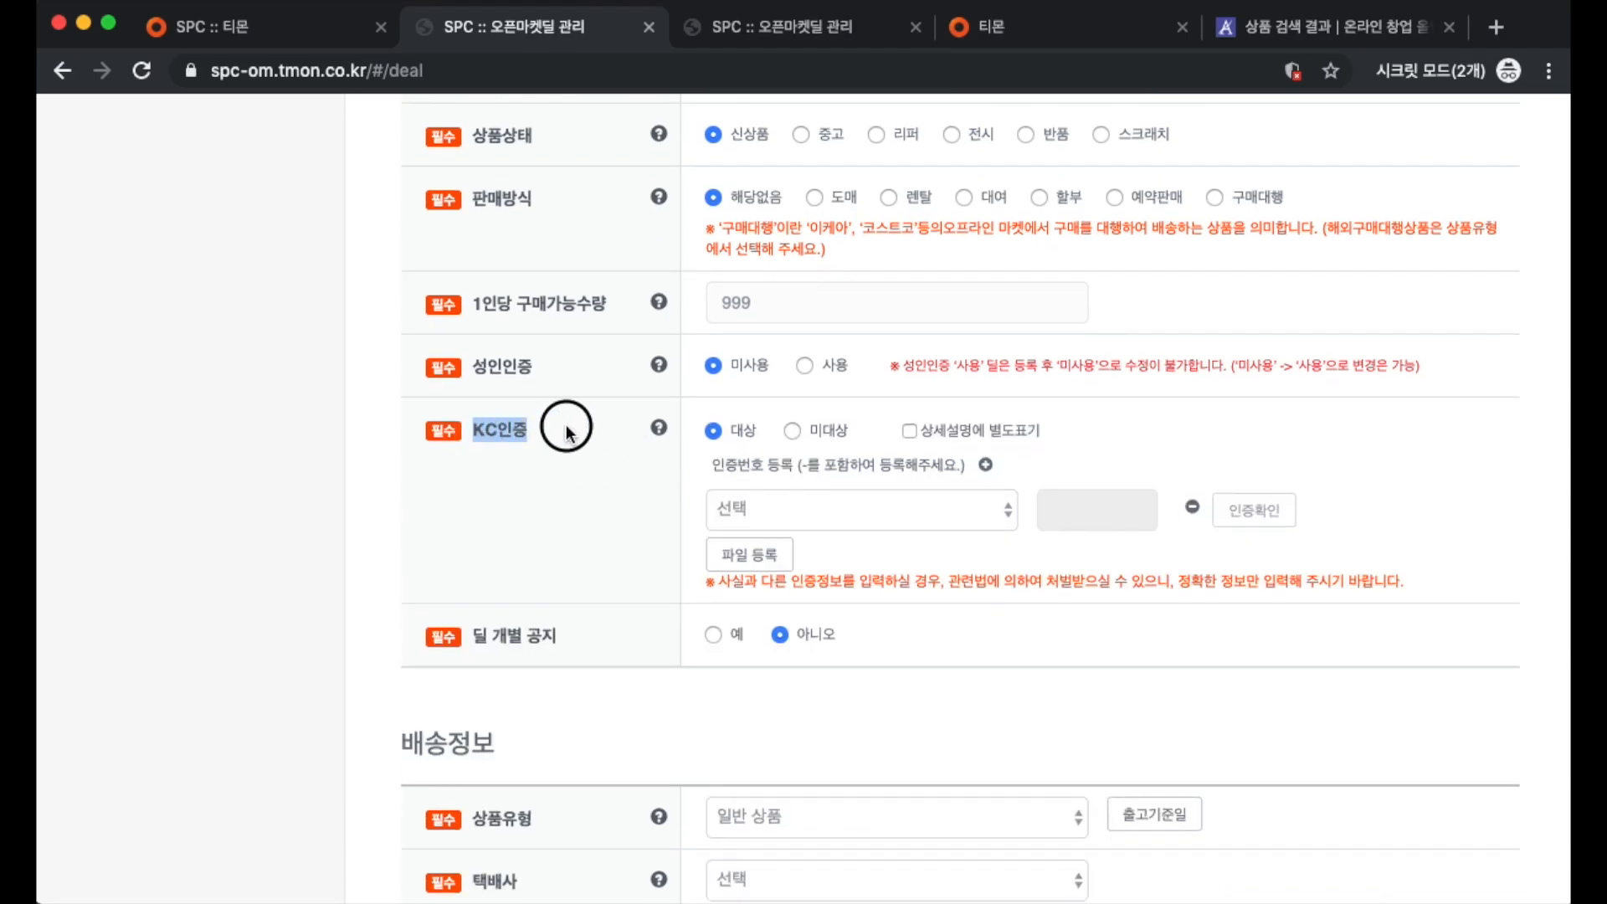
pyautogui.click(791, 430)
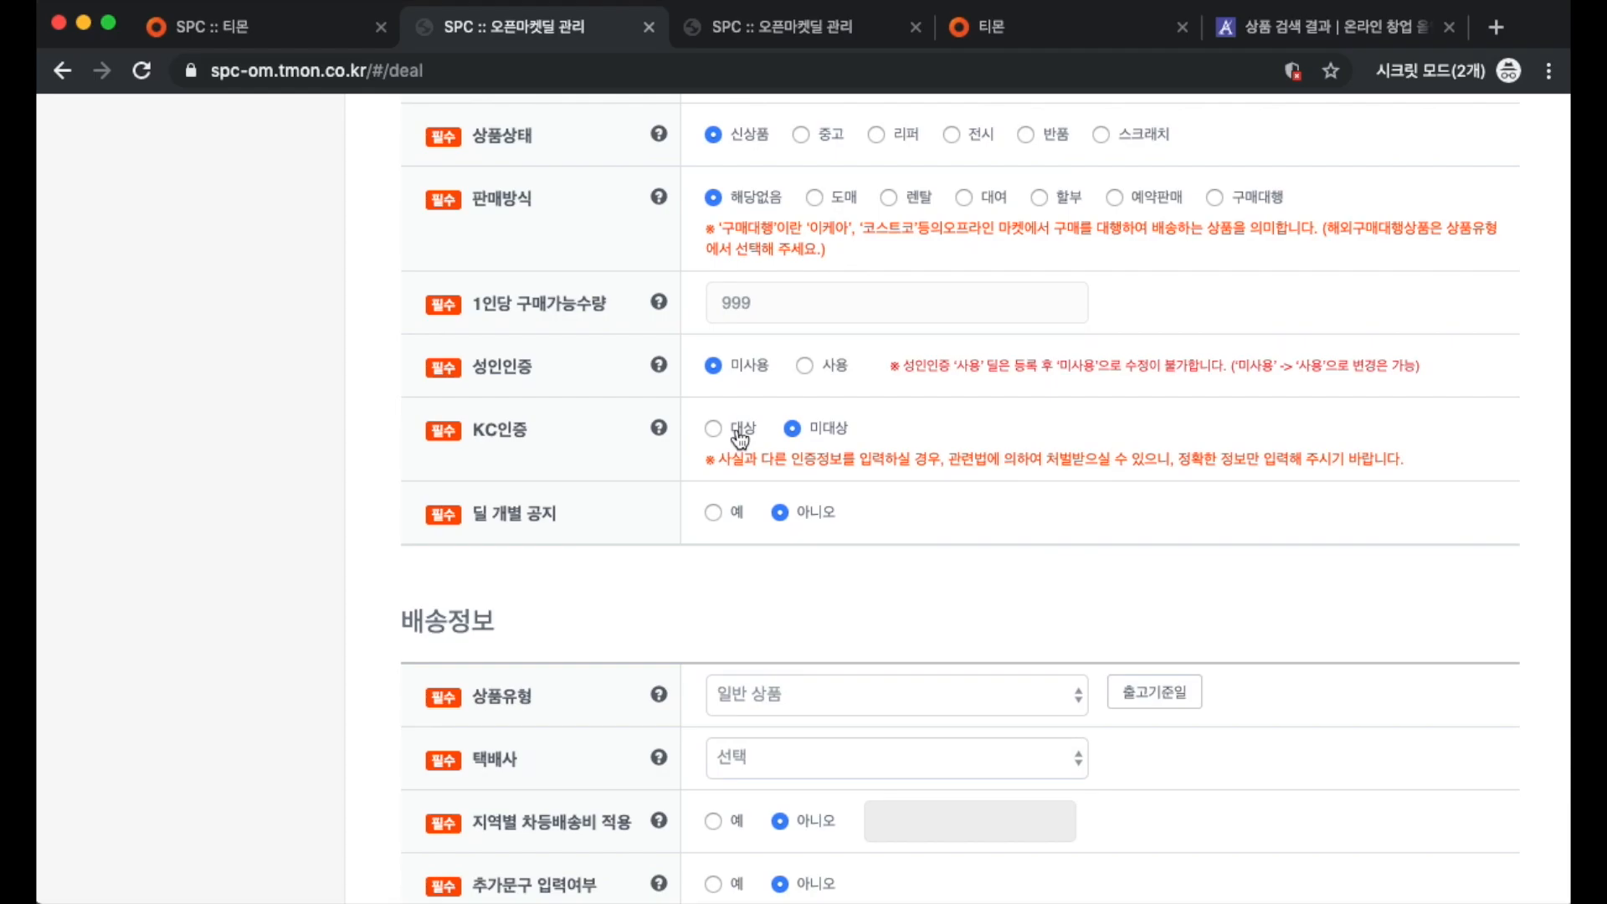
pyautogui.moveTo(551, 424); pyautogui.dragTo(463, 436)
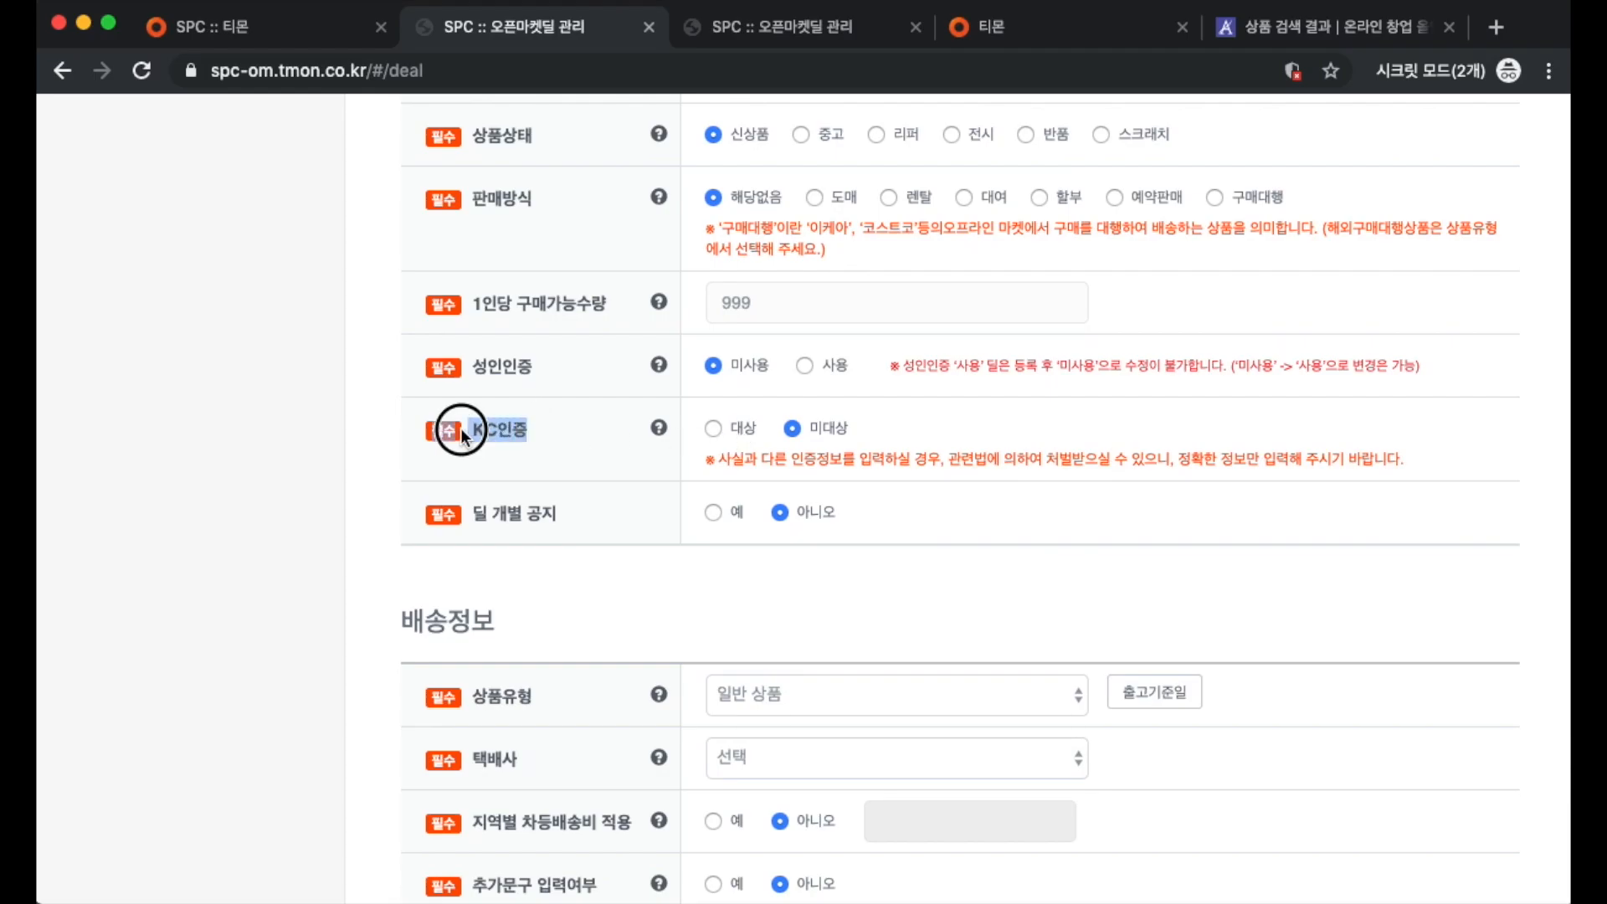
pyautogui.click(736, 435)
pyautogui.click(787, 499)
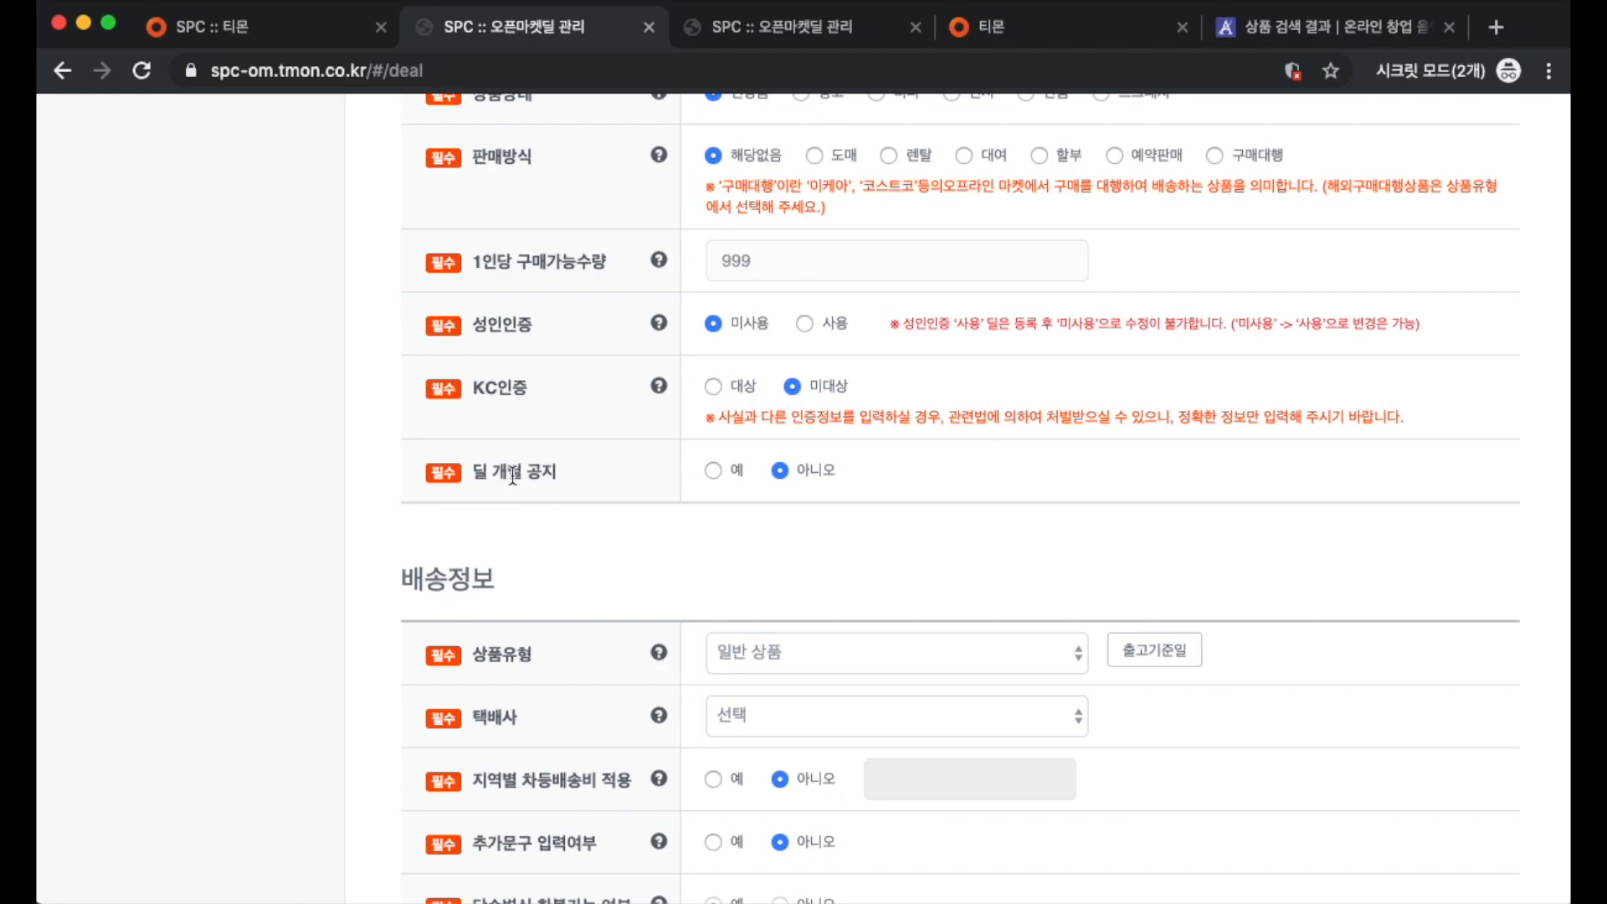
# Step: Set 딜 개별 공지 to 예 and load the 임시휴무 안내 template for the notice
pyautogui.moveTo(466, 473); pyautogui.dragTo(589, 475)
pyautogui.click(600, 475)
pyautogui.moveTo(474, 472); pyautogui.dragTo(573, 475)
pyautogui.click(576, 475)
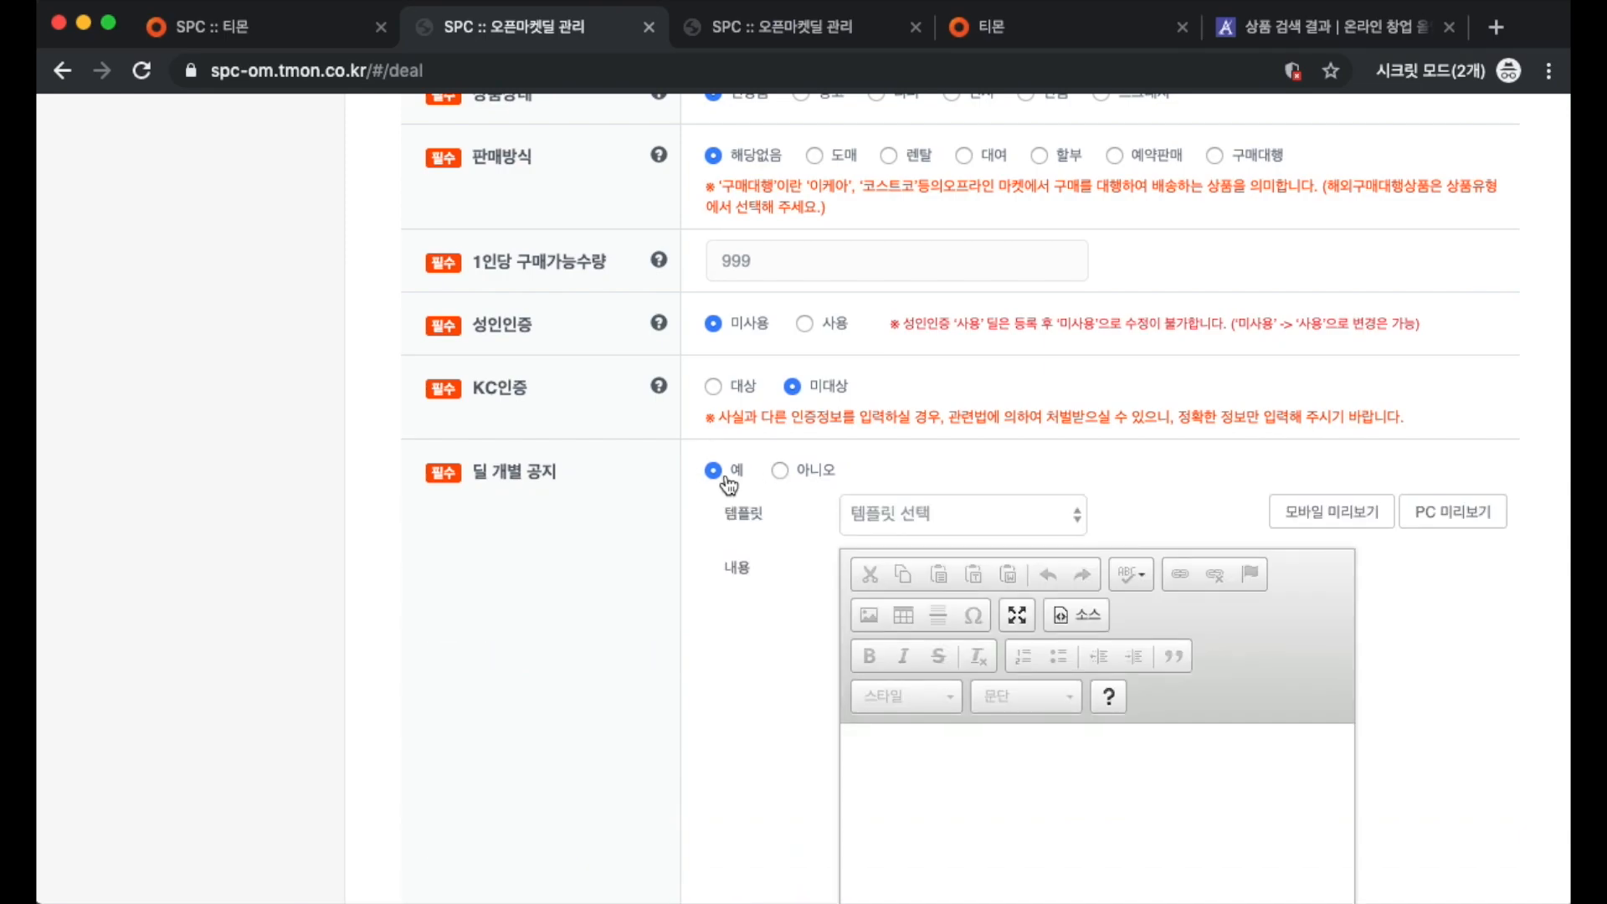
pyautogui.click(904, 513)
pyautogui.click(907, 537)
pyautogui.scroll(-3, 1126, 480)
# Step: Preview the 임시휴무 안내 notice as shown on PC, and set 딜 개별 공지 back to 아니오
pyautogui.click(1453, 410)
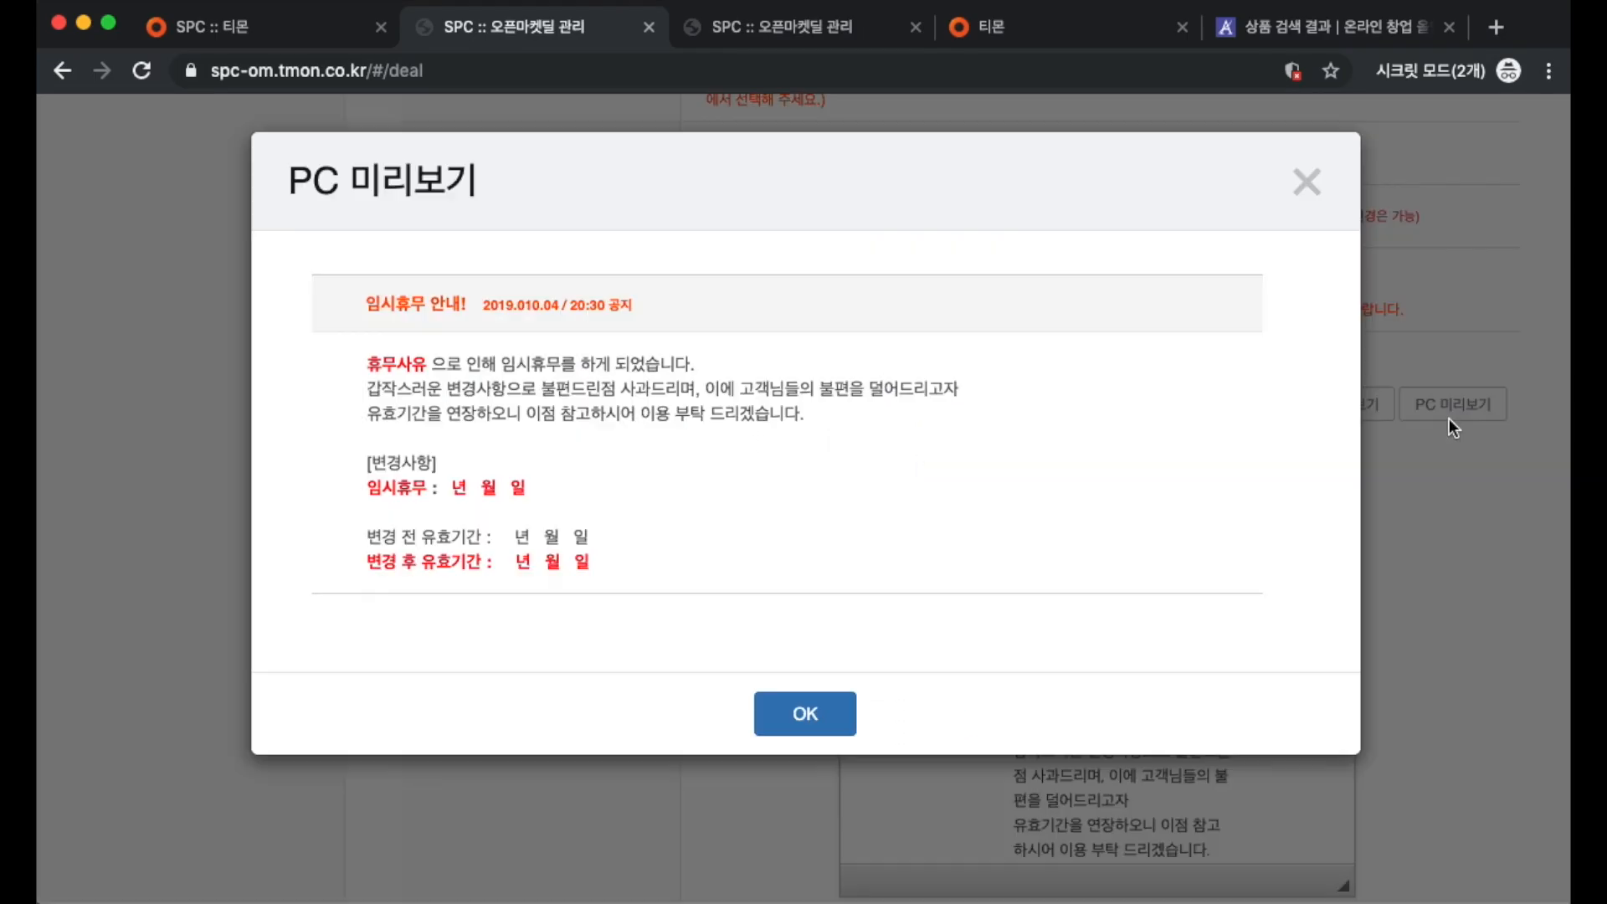
pyautogui.moveTo(326, 279); pyautogui.dragTo(782, 556)
pyautogui.click(450, 389)
pyautogui.click(764, 703)
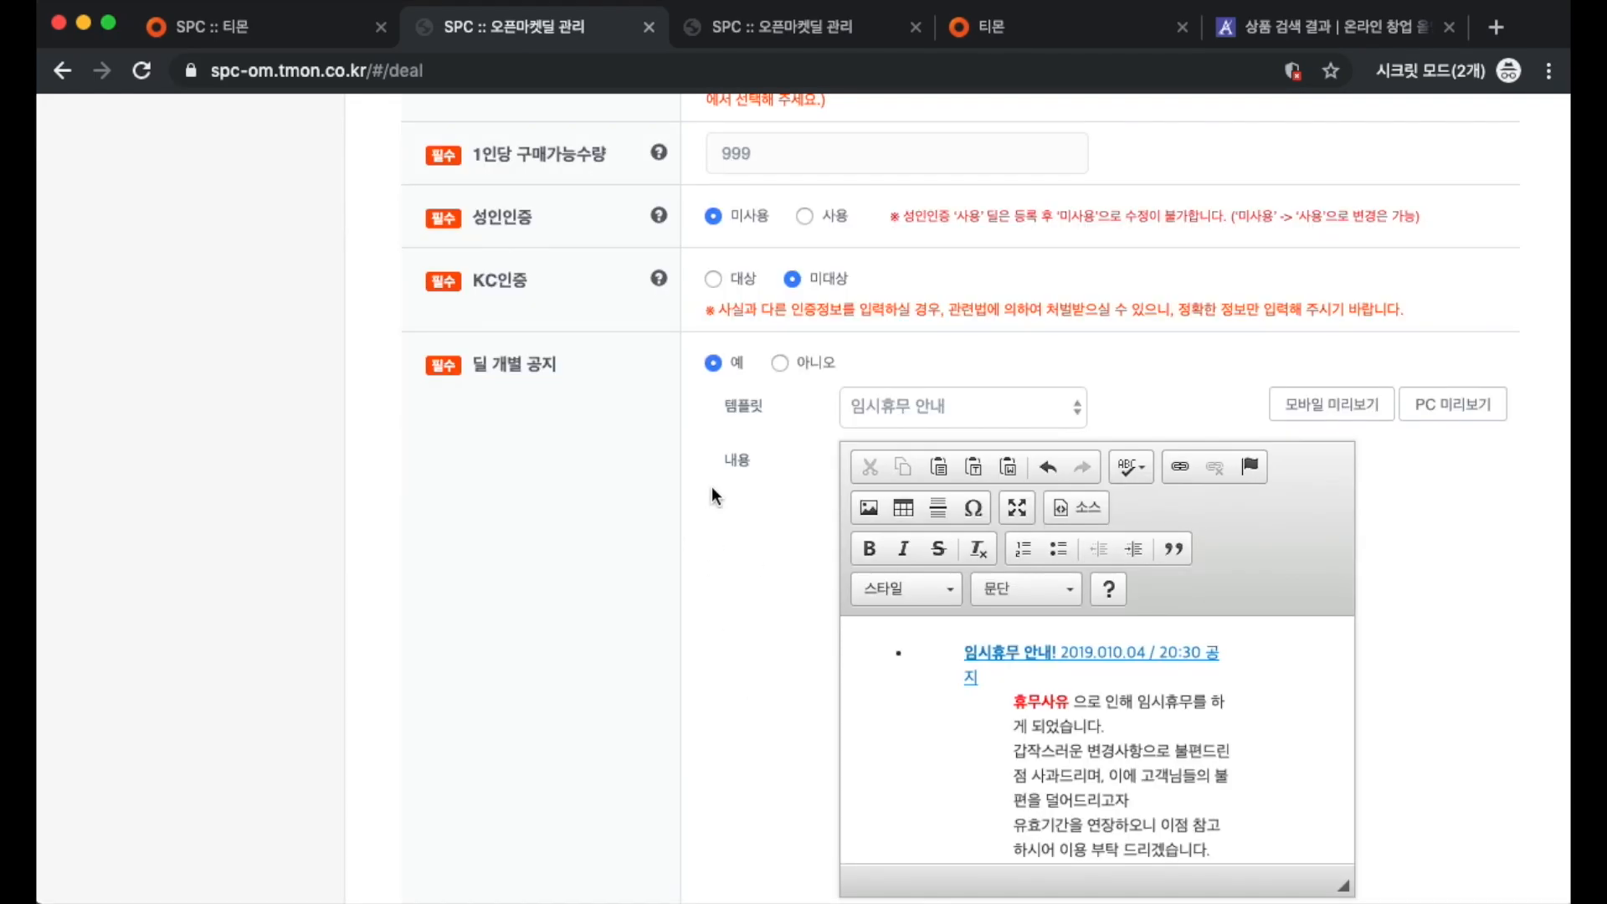
pyautogui.click(780, 365)
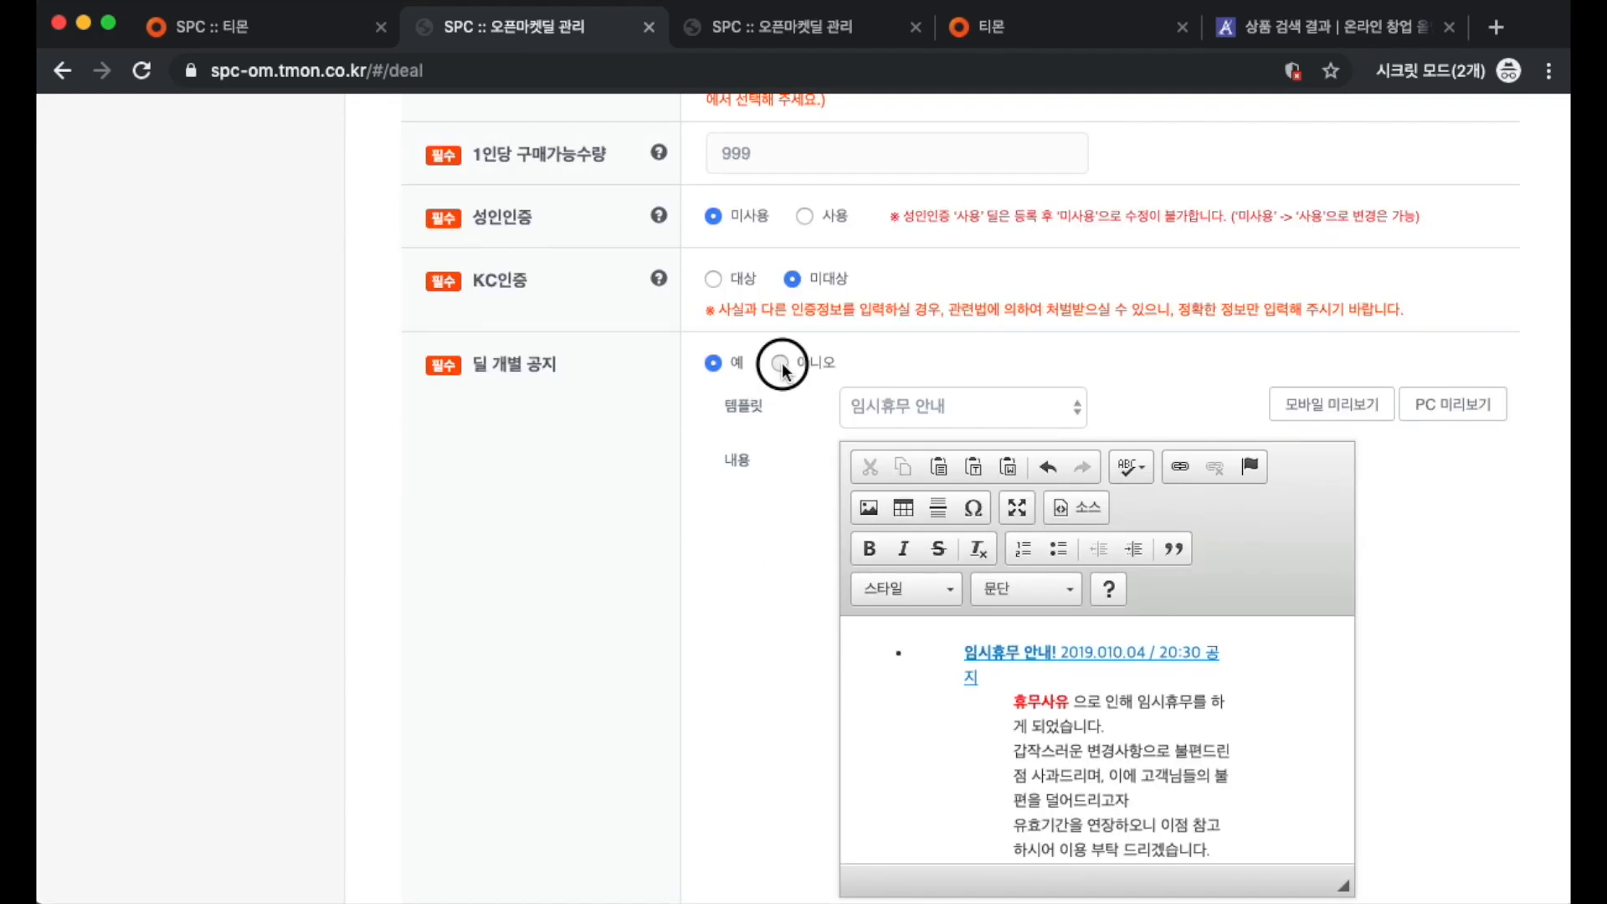
# Step: In the shipping information, choose 일반 상품 as the 상품유형 and CJ대한통운 as the 택배사
pyautogui.scroll(-3, 1127, 609)
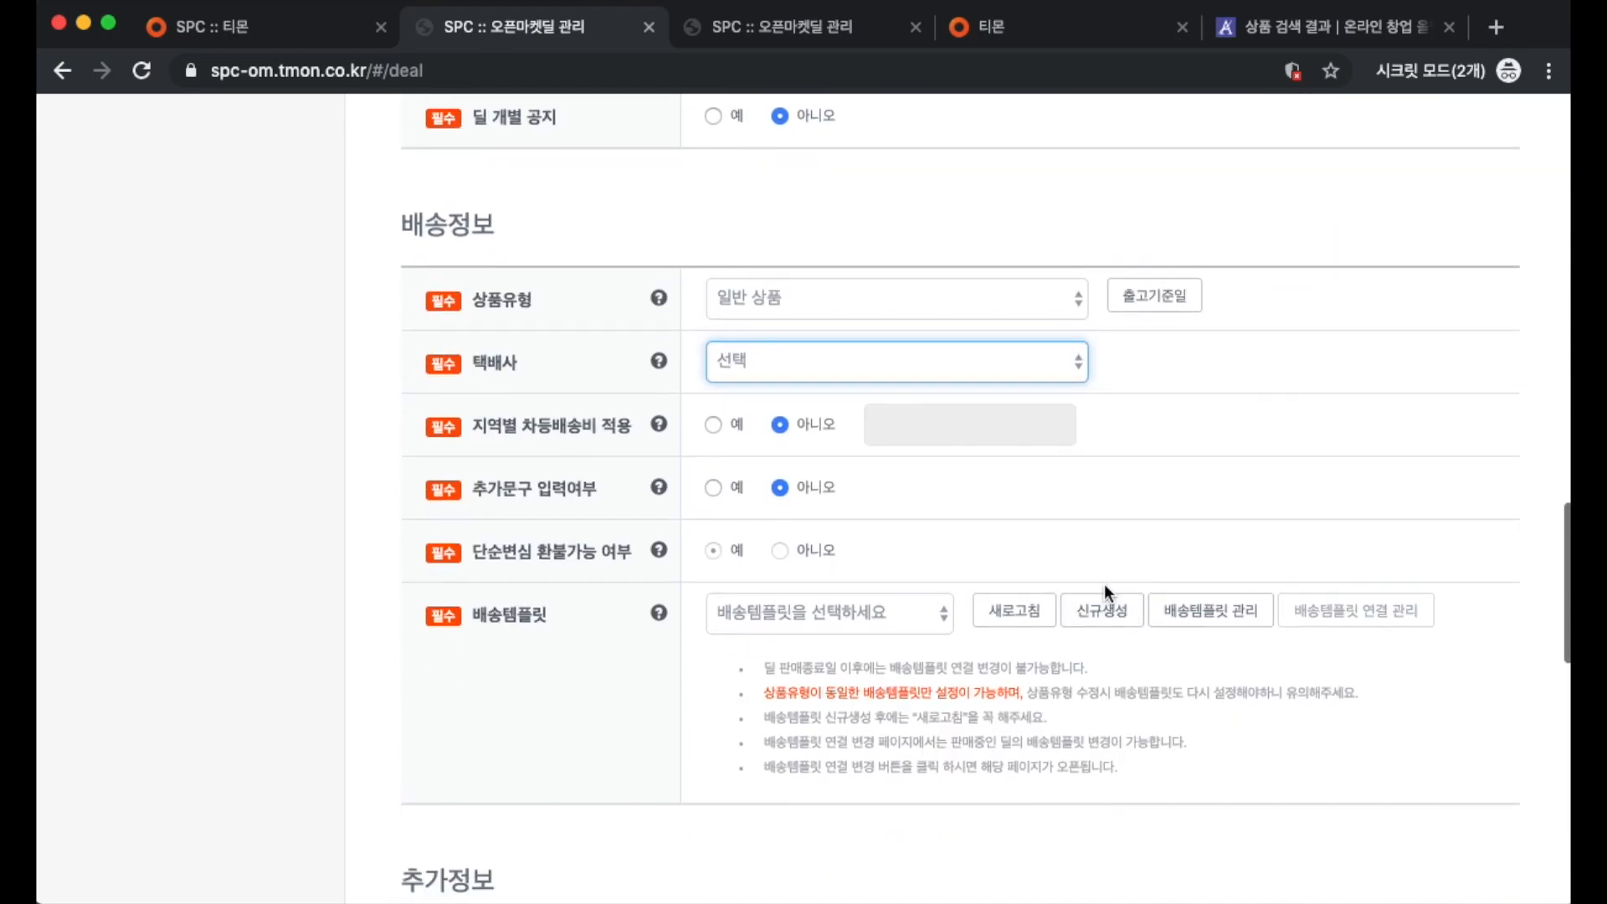
pyautogui.click(758, 303)
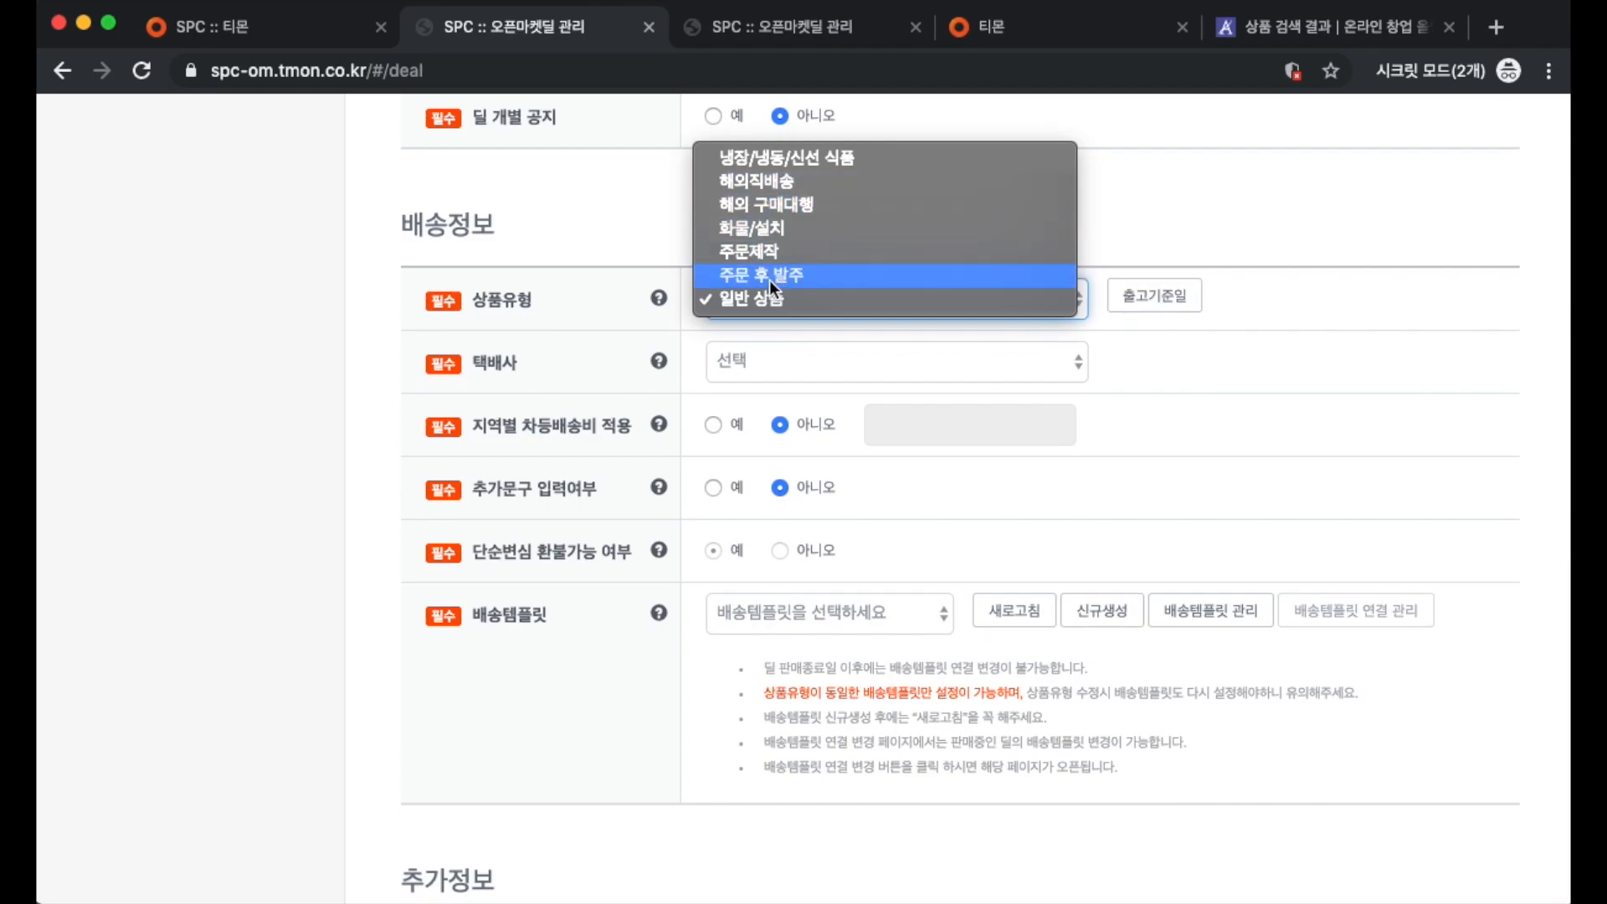
pyautogui.click(767, 301)
pyautogui.click(751, 362)
pyautogui.click(657, 405)
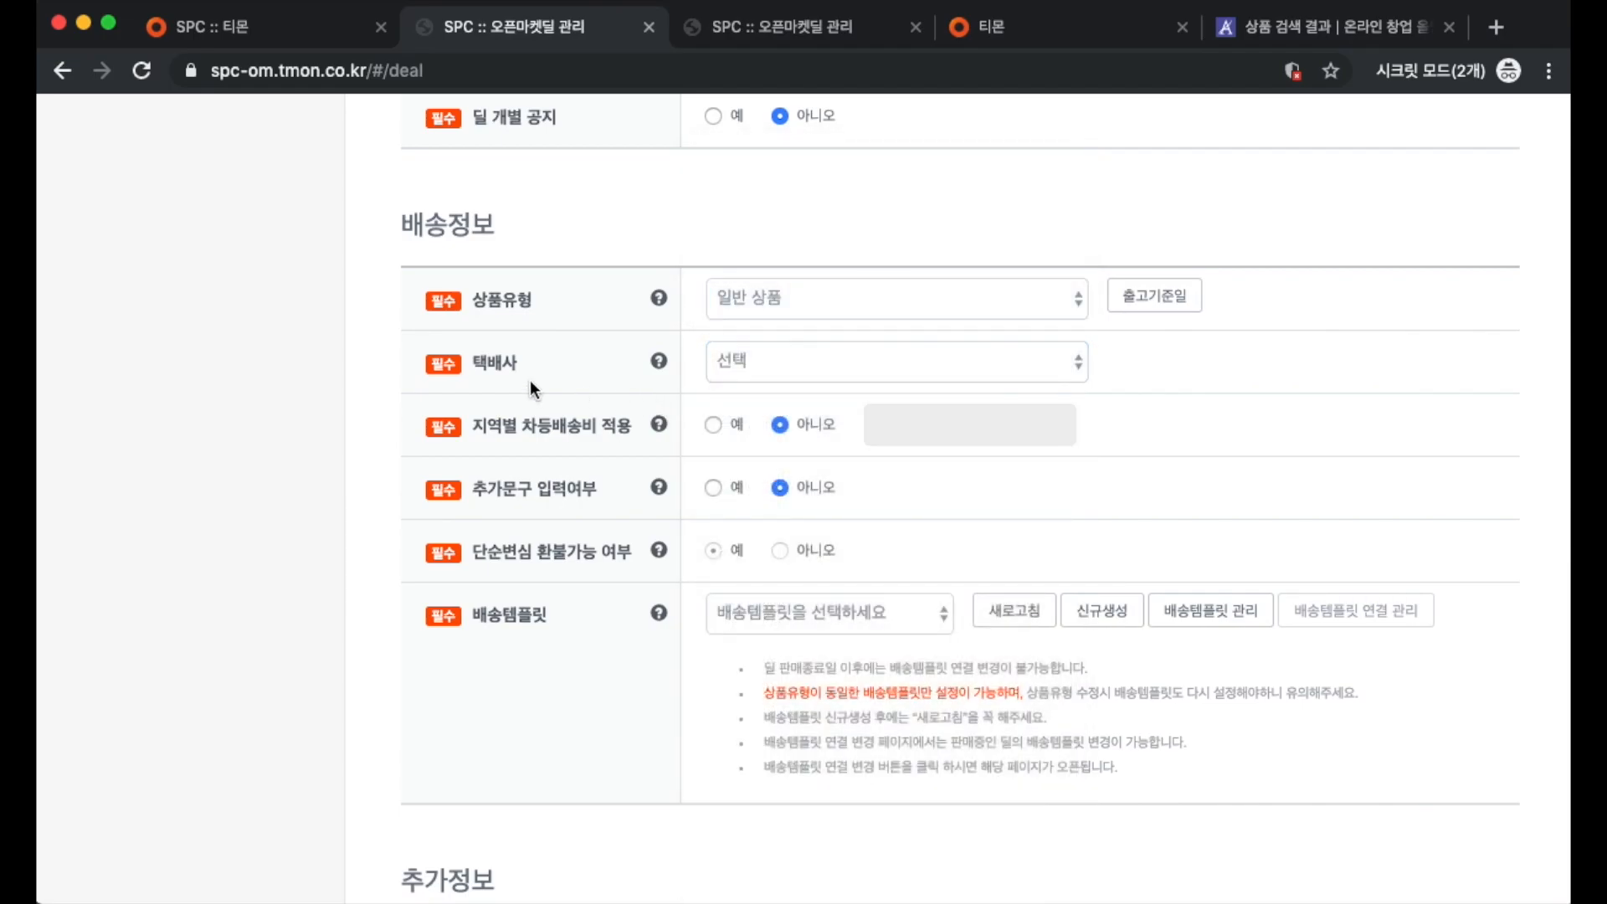
pyautogui.click(730, 370)
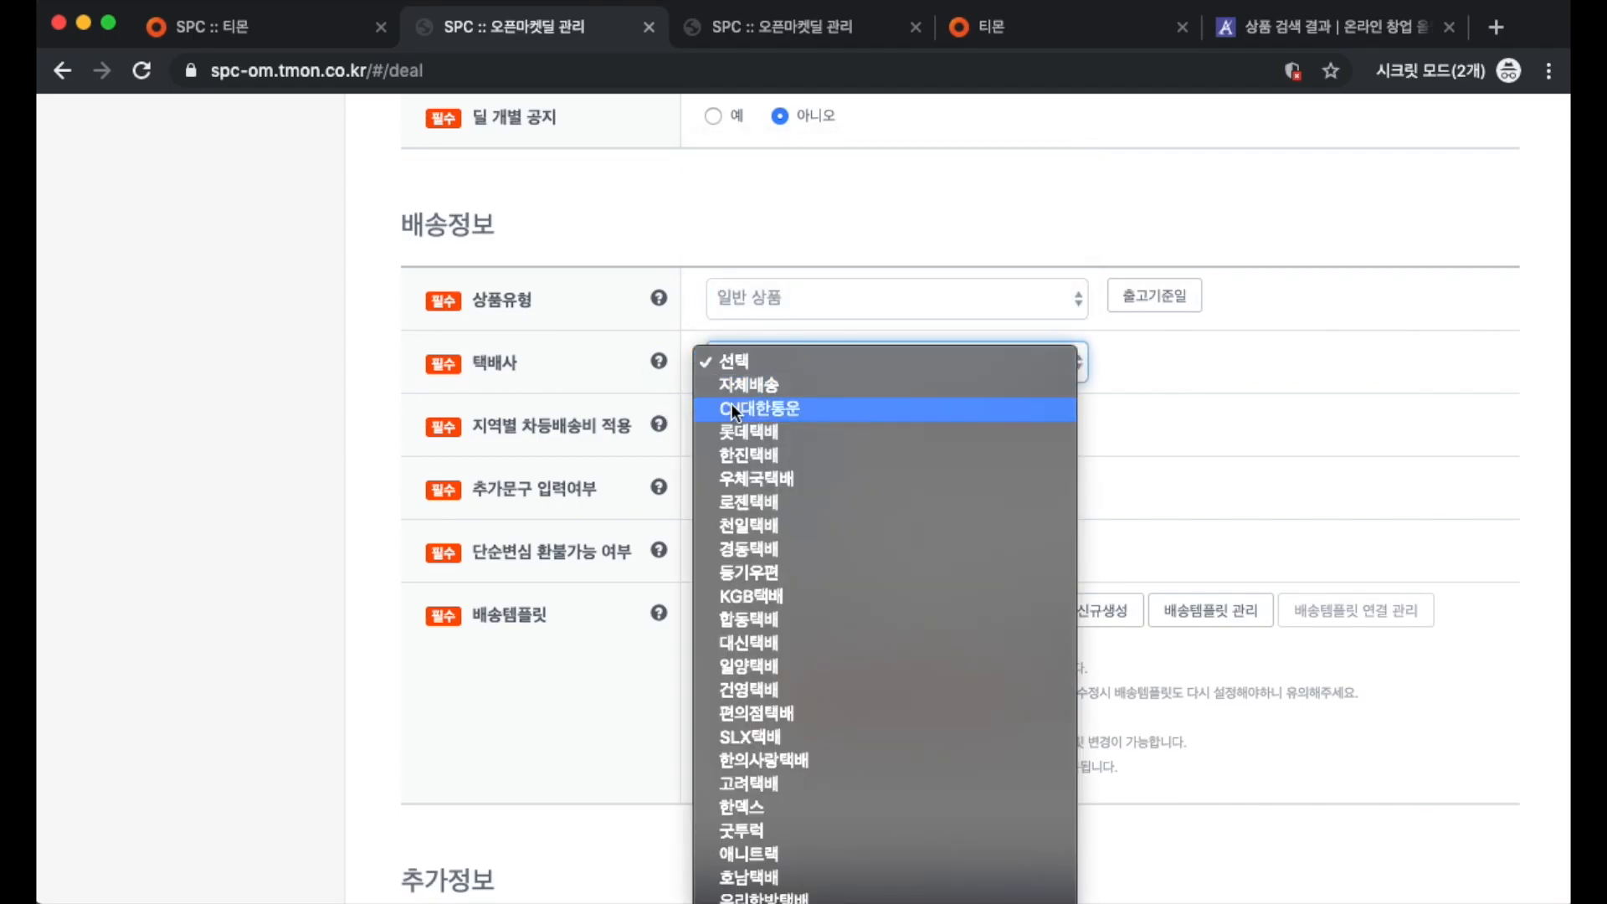
pyautogui.click(731, 404)
# Step: Set 지역별 차등배송비 적용 to 예 with the note "제주/도서산간인 경우 차등배송비가 적용됩니다."
pyautogui.moveTo(474, 429); pyautogui.dragTo(631, 435)
pyautogui.click(635, 437)
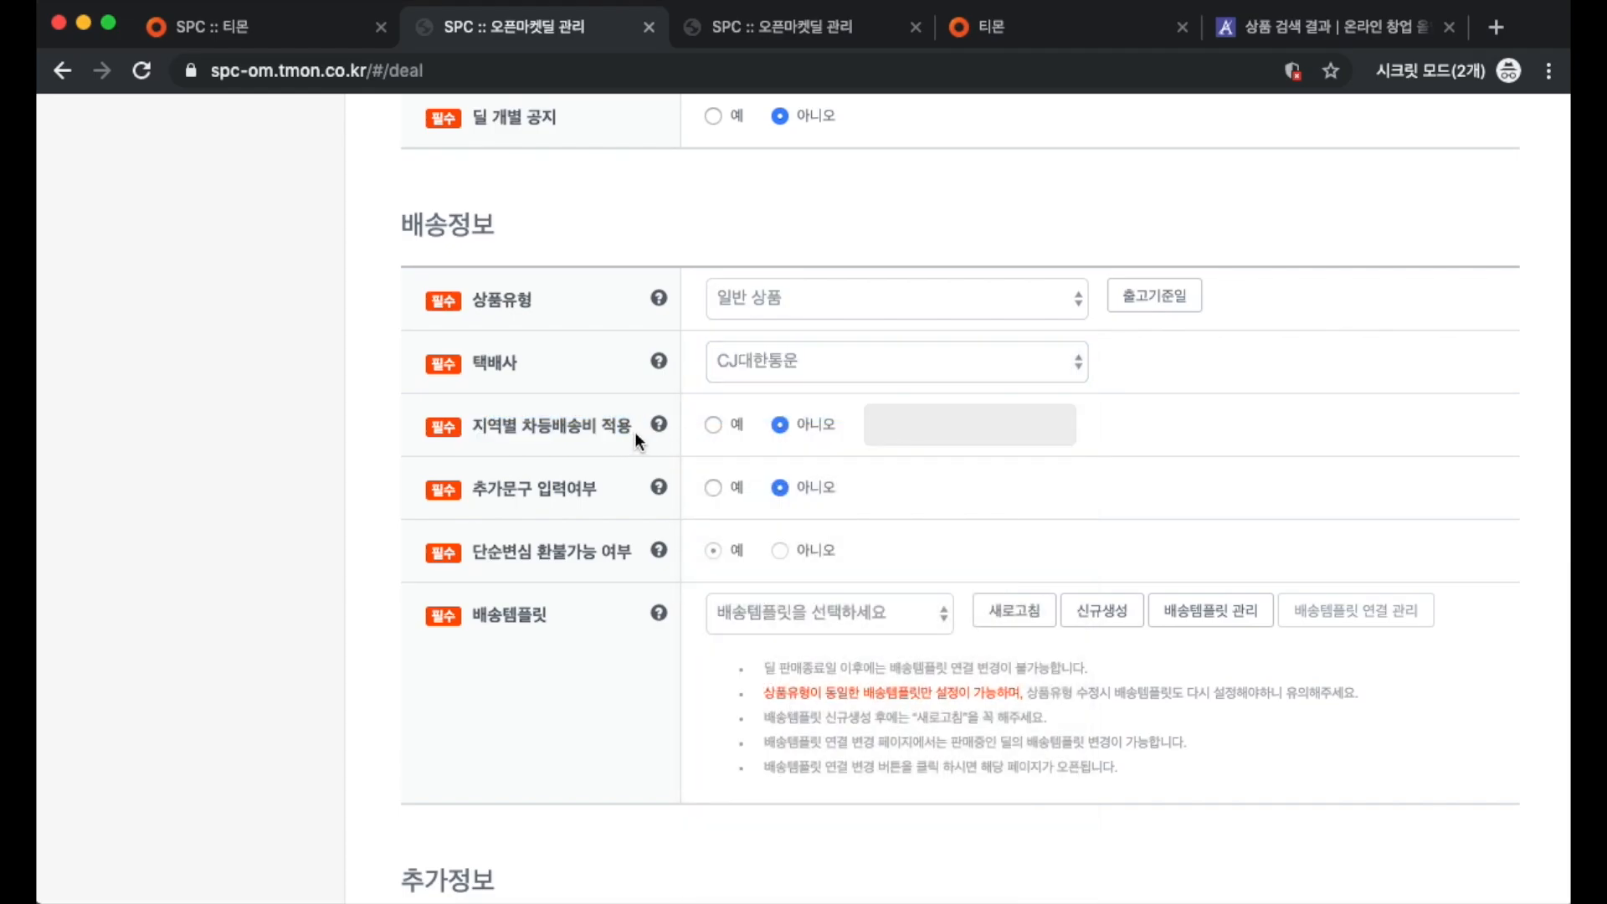
pyautogui.click(727, 439)
pyautogui.click(895, 423)
pyautogui.write('5000')
pyautogui.press('BackSpace')
pyautogui.press('BackSpace')
pyautogui.press('BackSpace')
pyautogui.press('BackSpace')
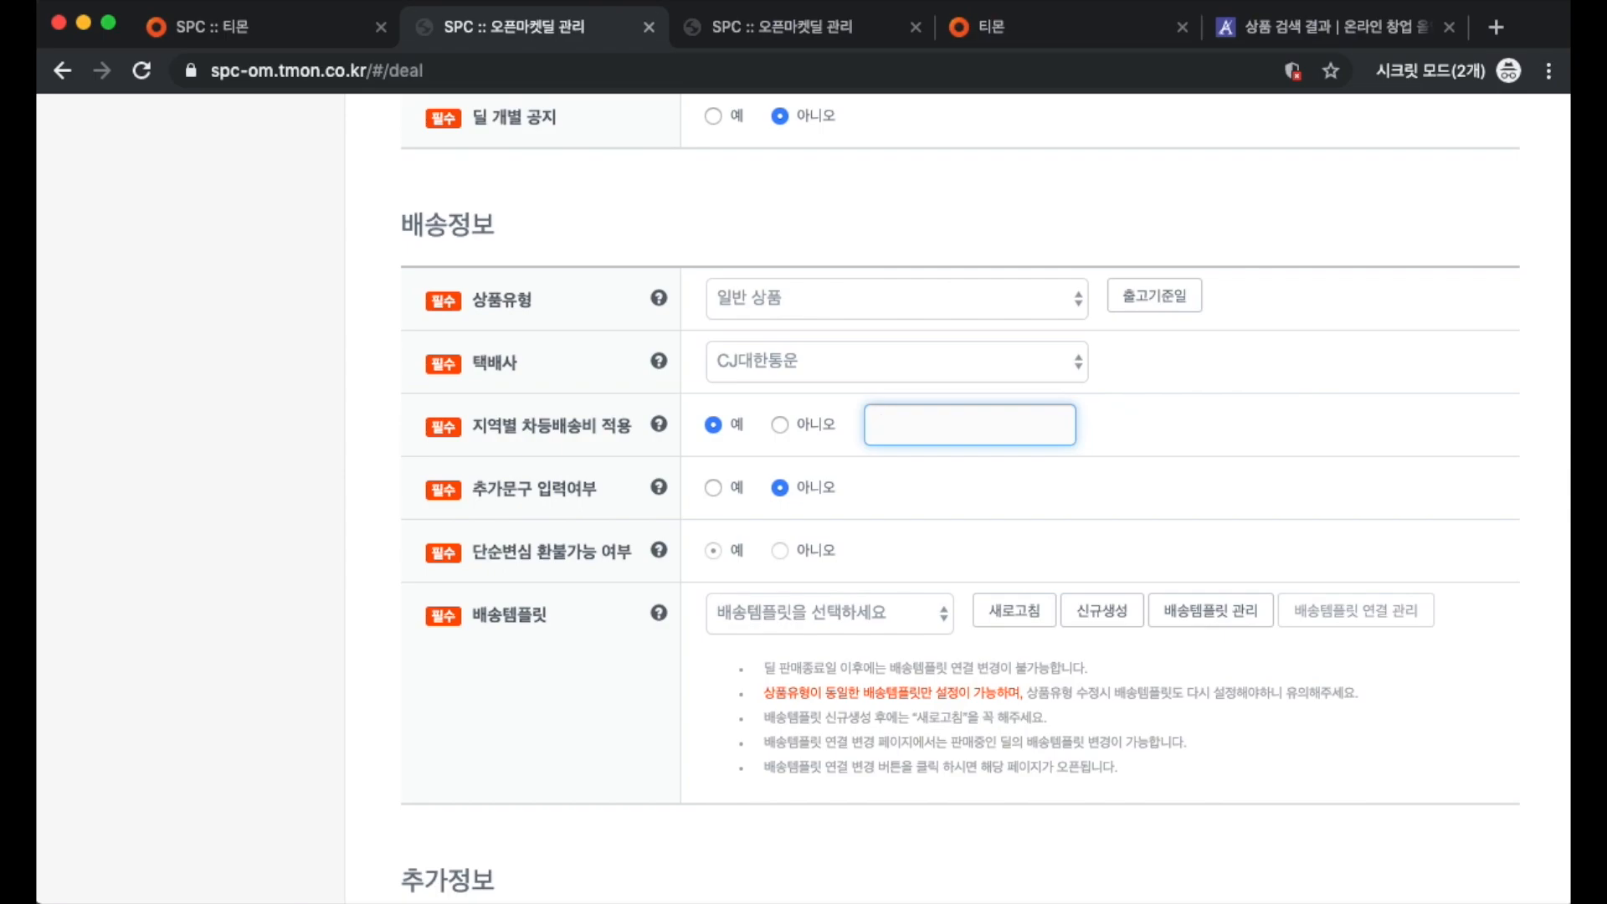
pyautogui.write('제주/도서산간인 겸')
pyautogui.write('우 추')
pyautogui.write('등배')
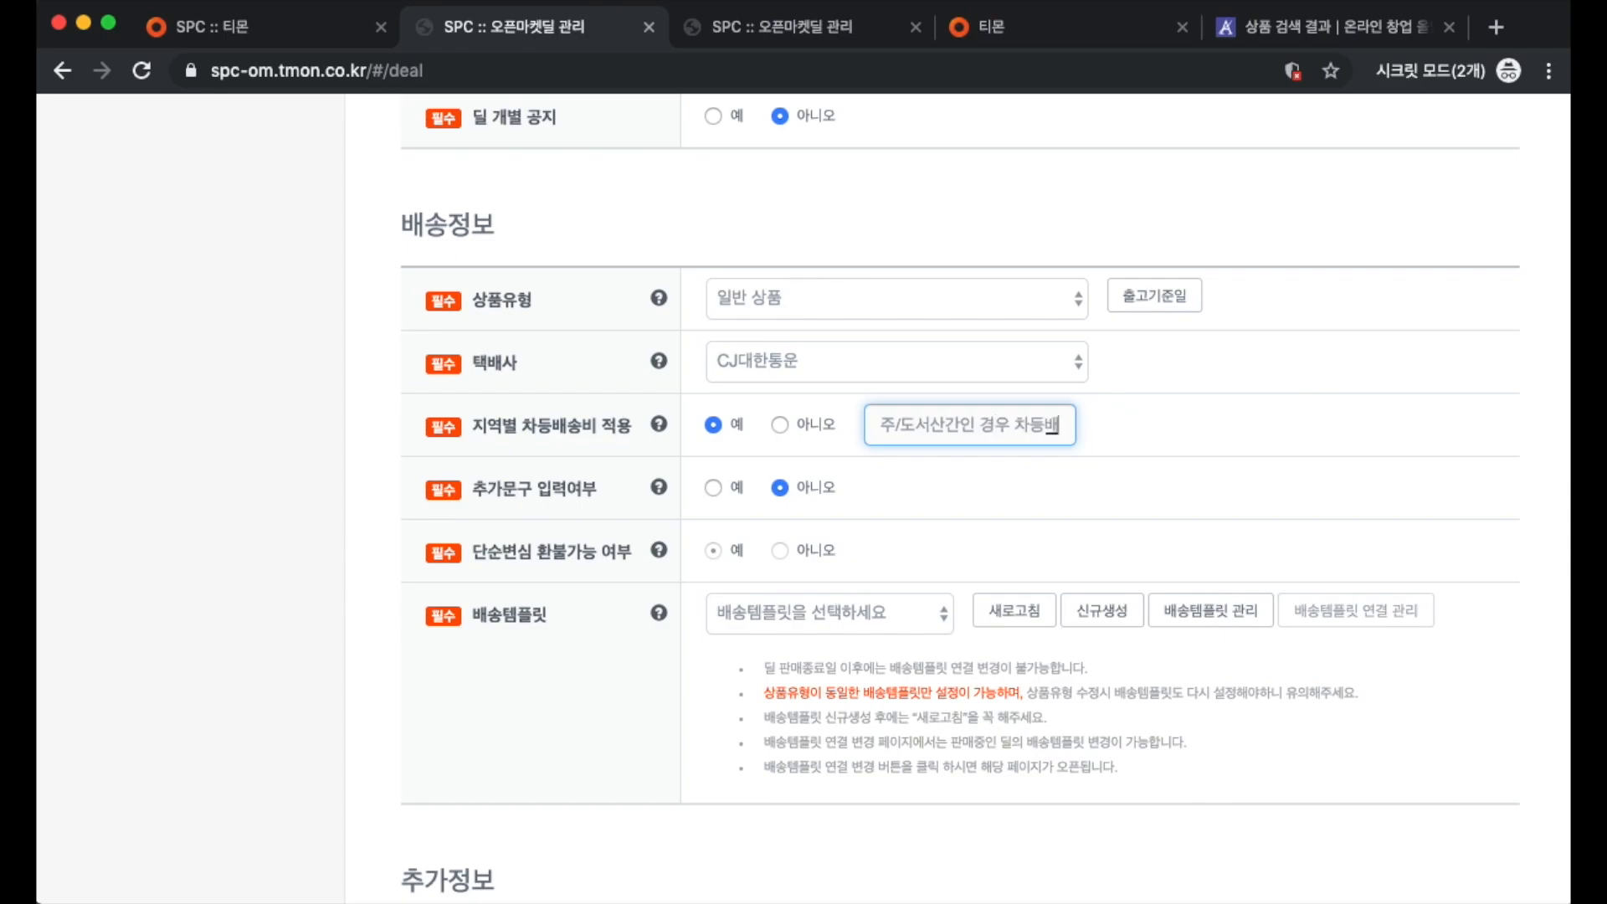
pyautogui.write('송비가 적용ㄷ됩니다.')
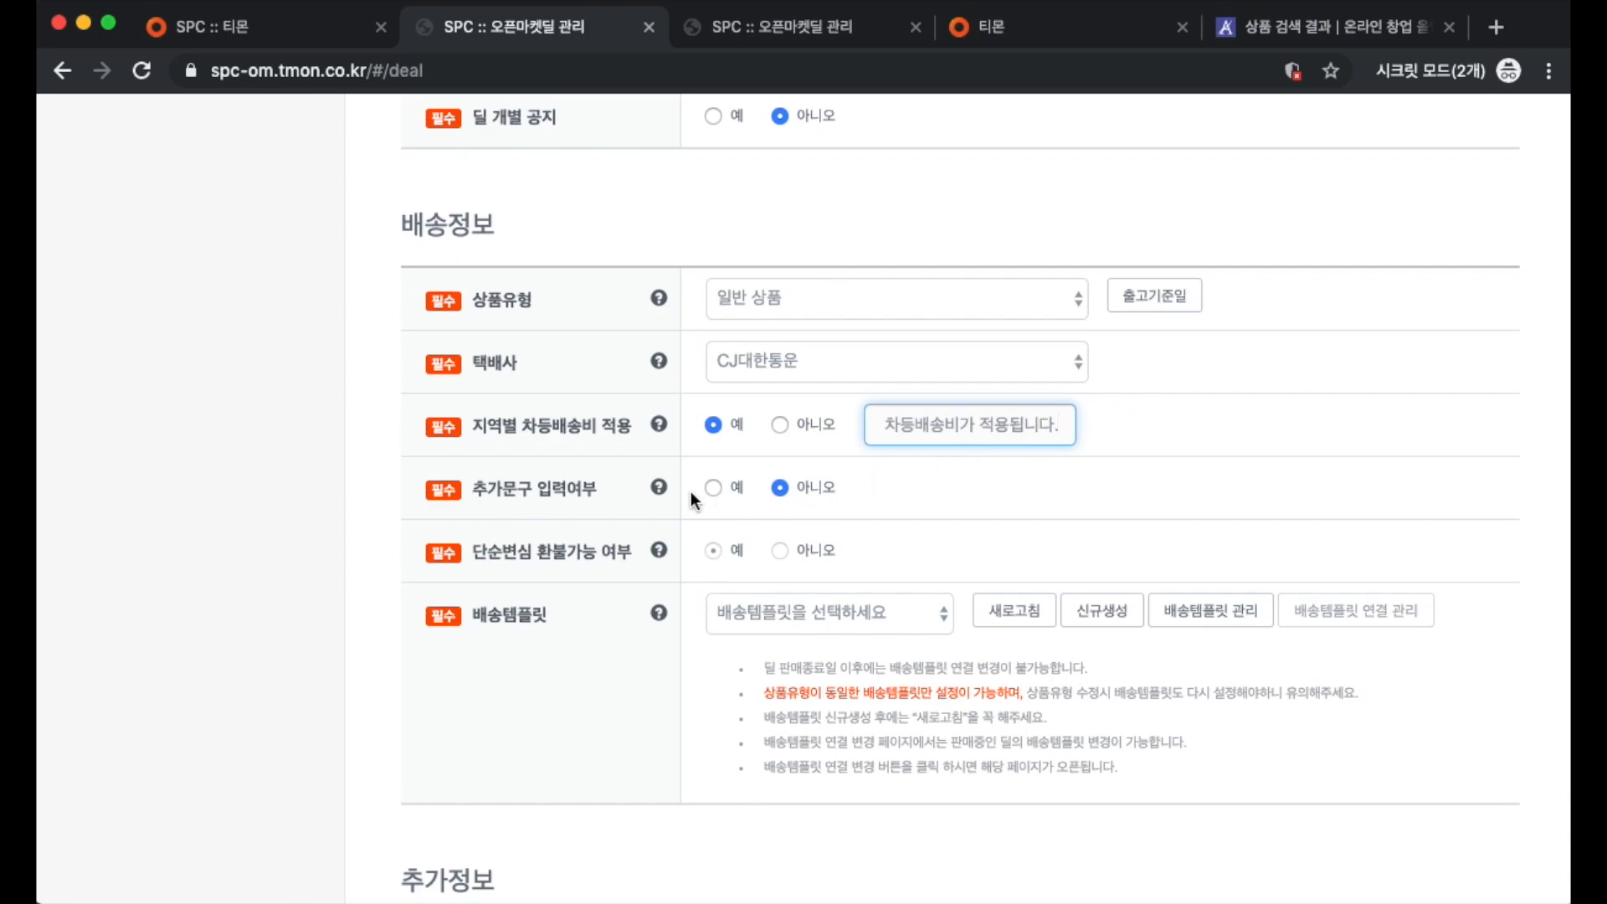
# Step: Try the 추가문구 "고양이 이름을 입력해주시면, 캣타워에 새겨드립니다.", and set 추가문구 입력여부 back to 아니오
pyautogui.moveTo(476, 486); pyautogui.dragTo(604, 490)
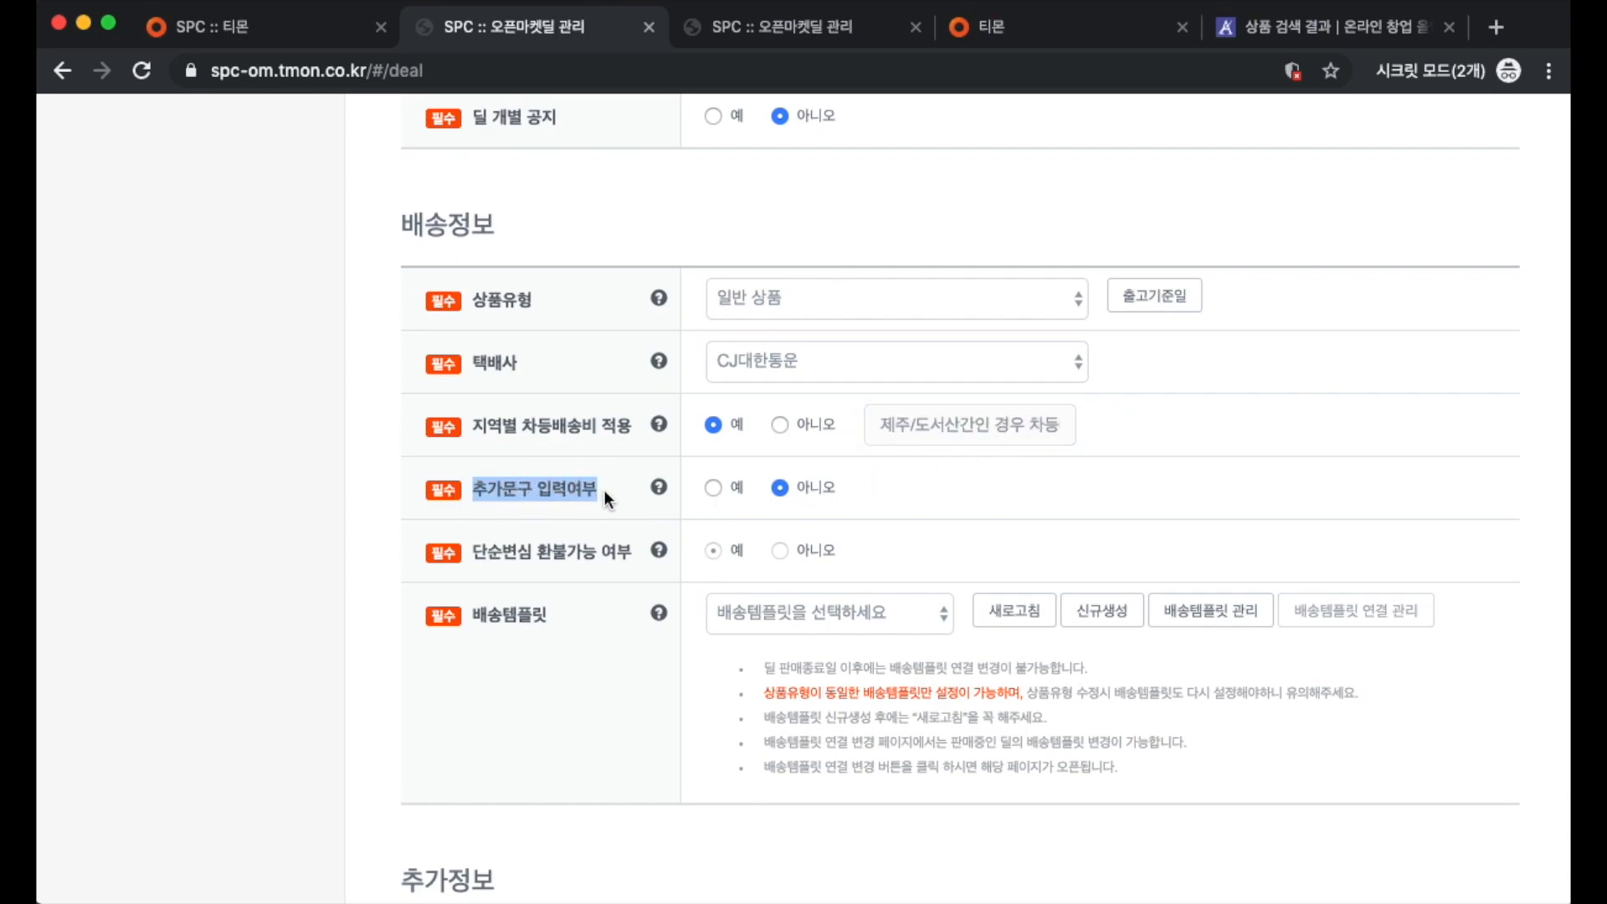
pyautogui.click(603, 490)
pyautogui.click(735, 500)
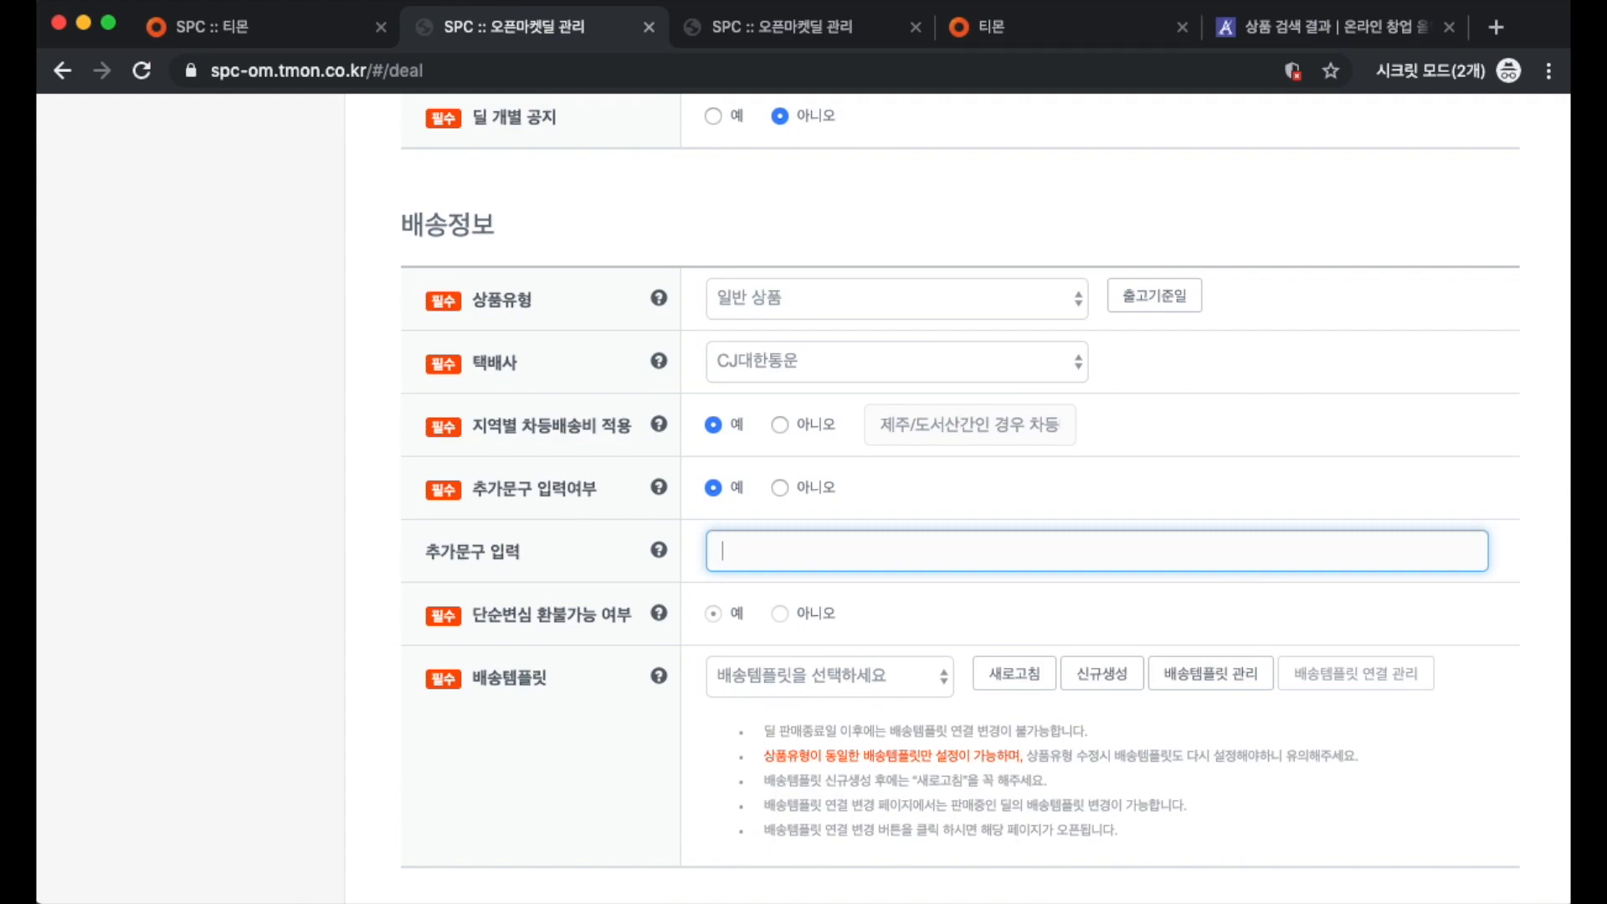
pyautogui.write('고양이 이름을 입려력해주')
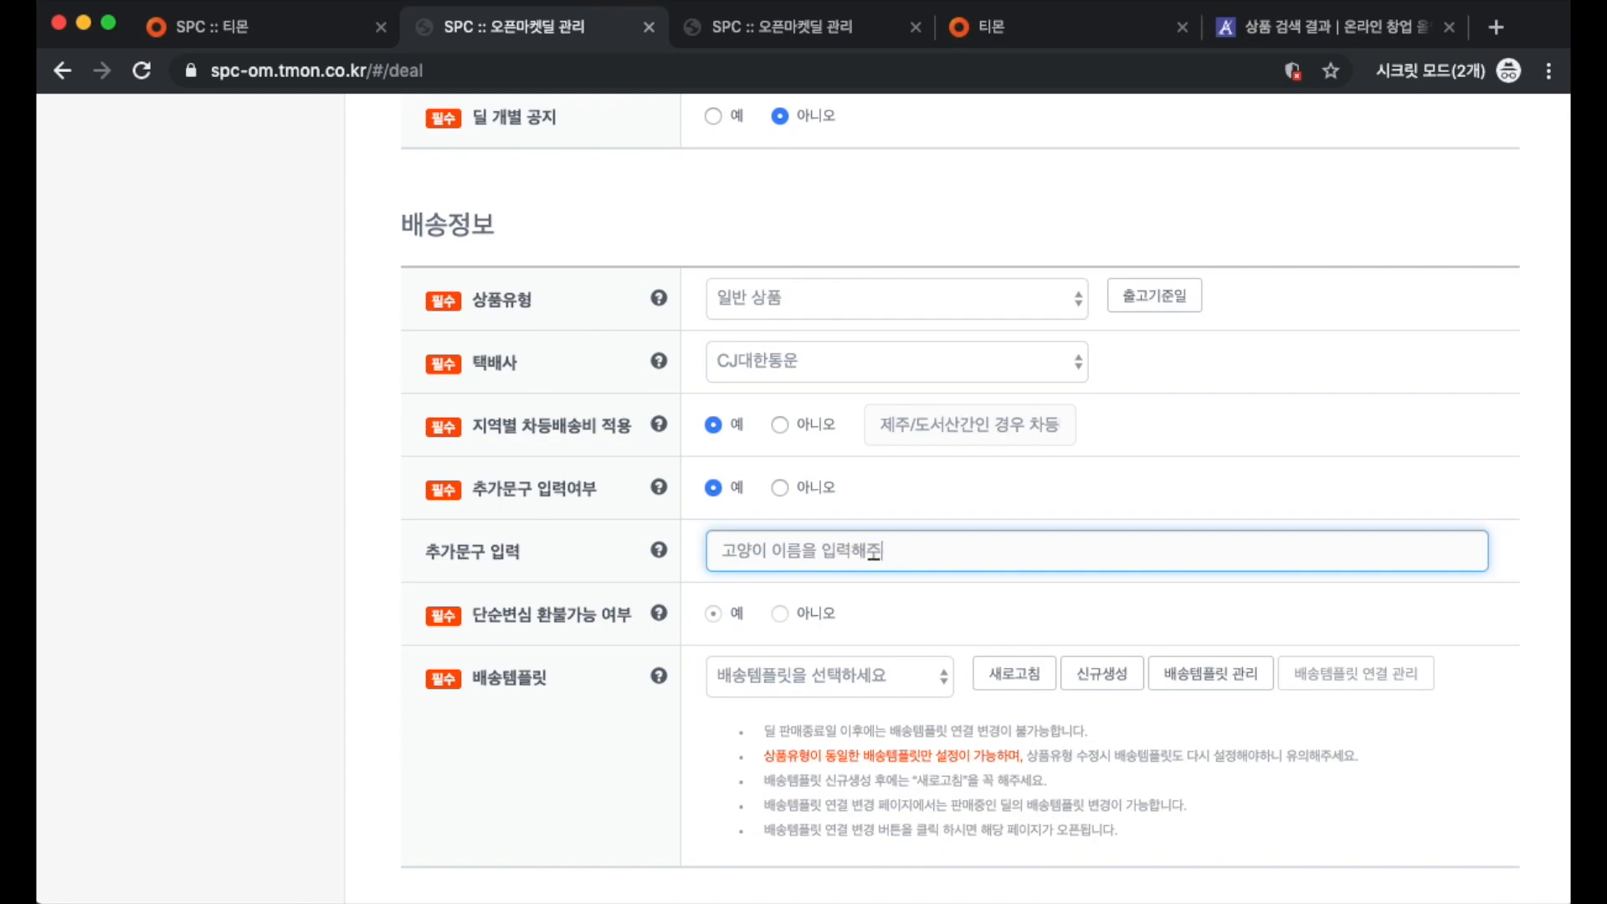
pyautogui.write('시면, 캣타워에 새겨드립니다.')
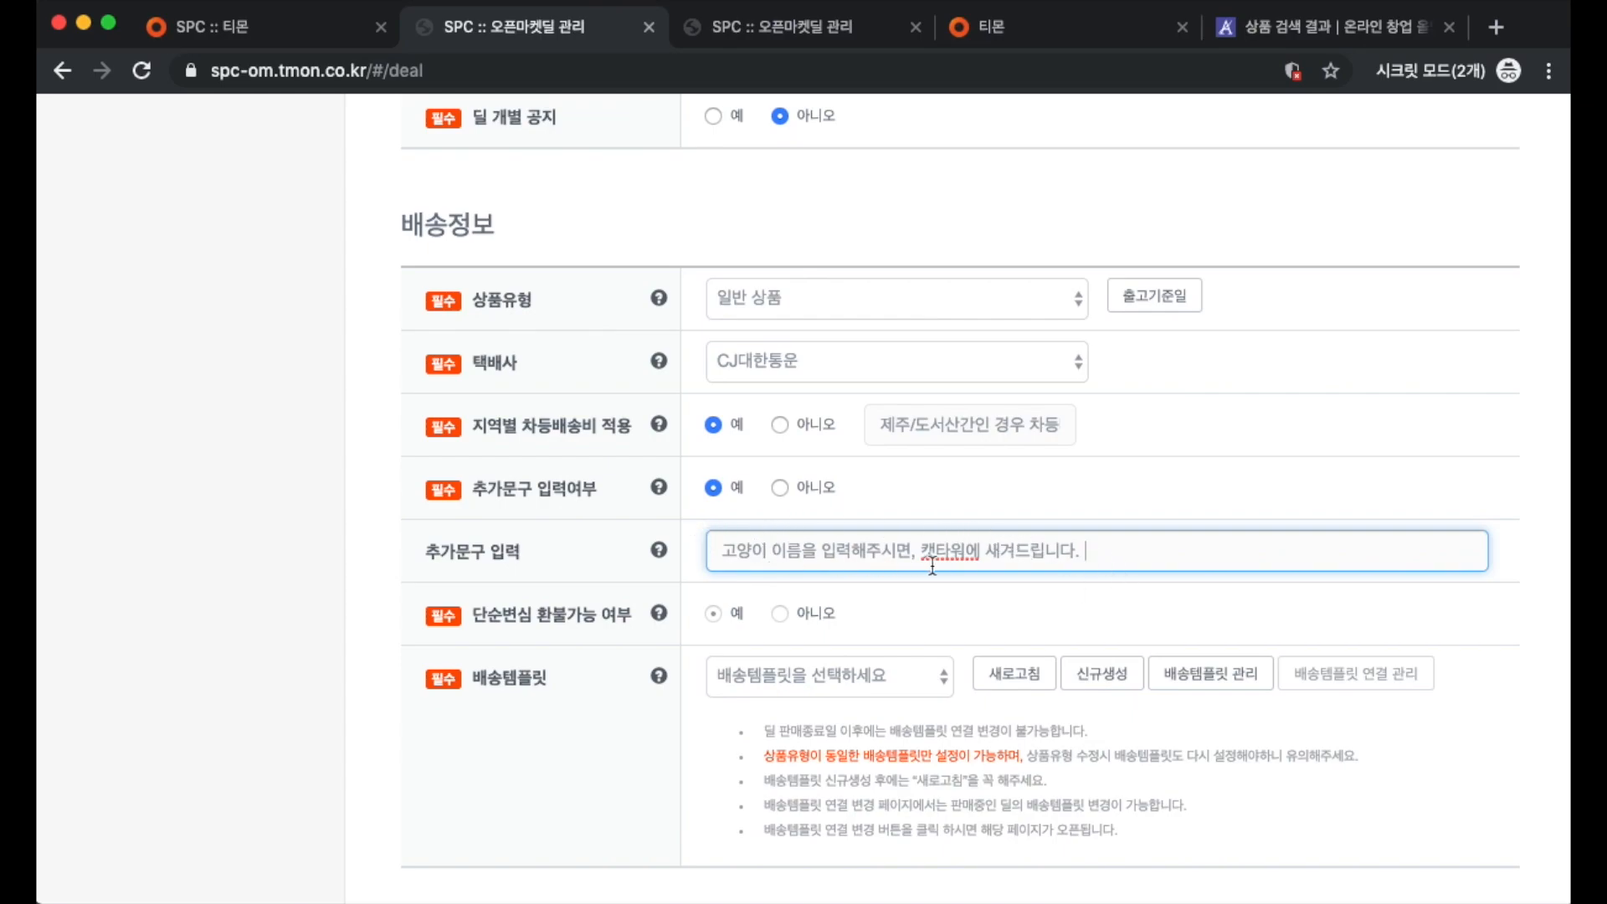
pyautogui.moveTo(727, 555); pyautogui.dragTo(1098, 557)
pyautogui.click(1105, 556)
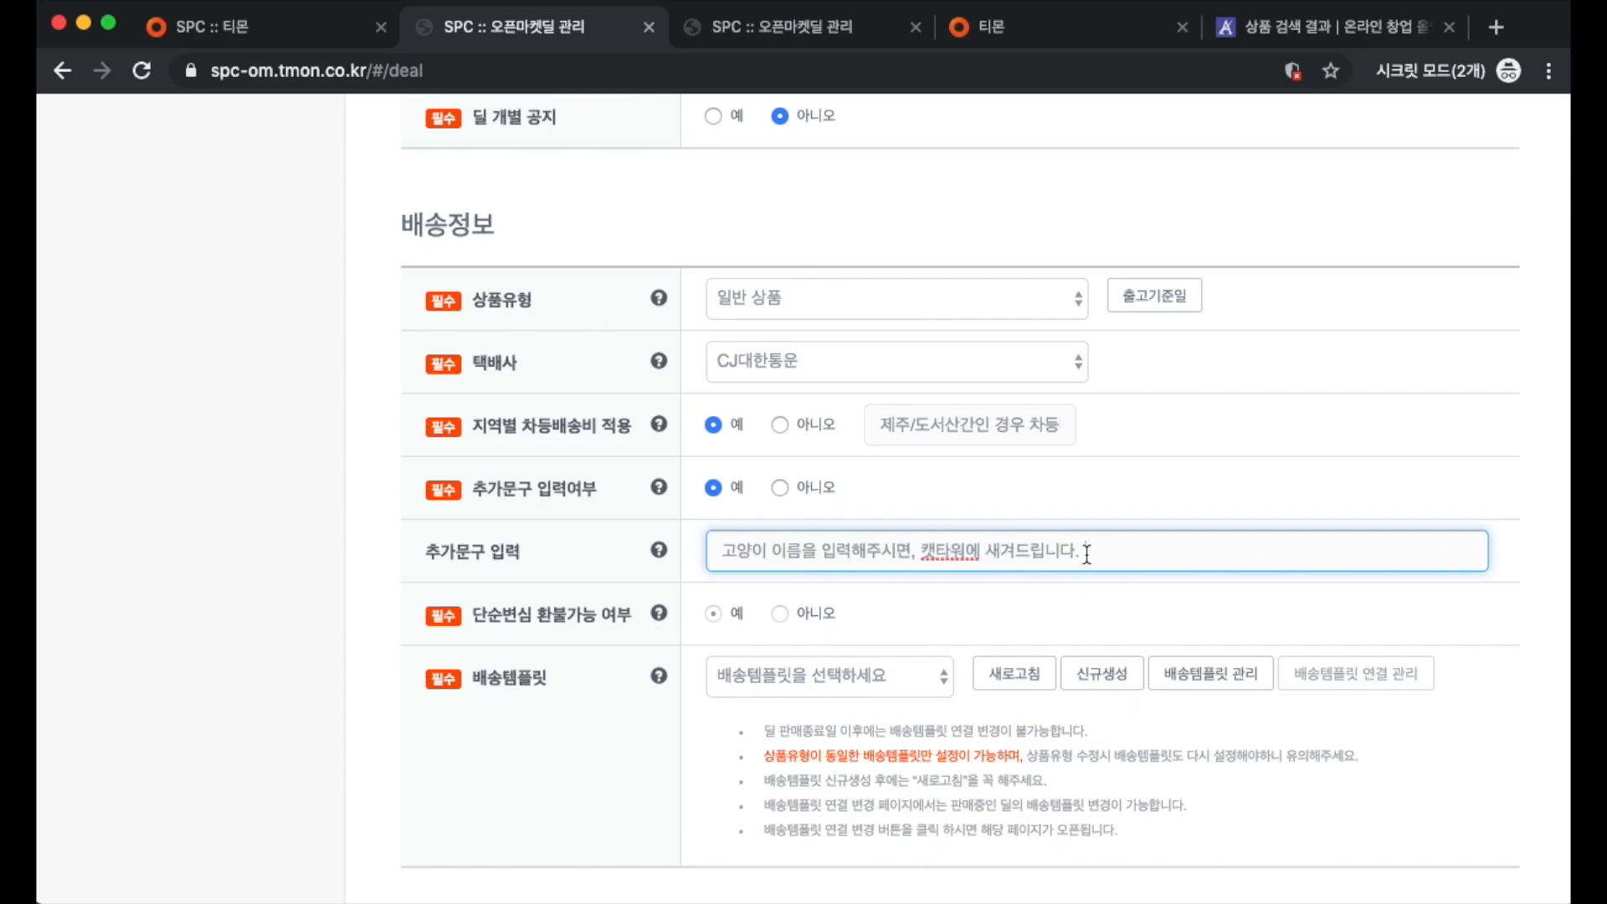
pyautogui.click(802, 495)
# Step: Examine the 단순변심 환불가능 여부 setting in the shipping information
pyautogui.scroll(-1, 792, 536)
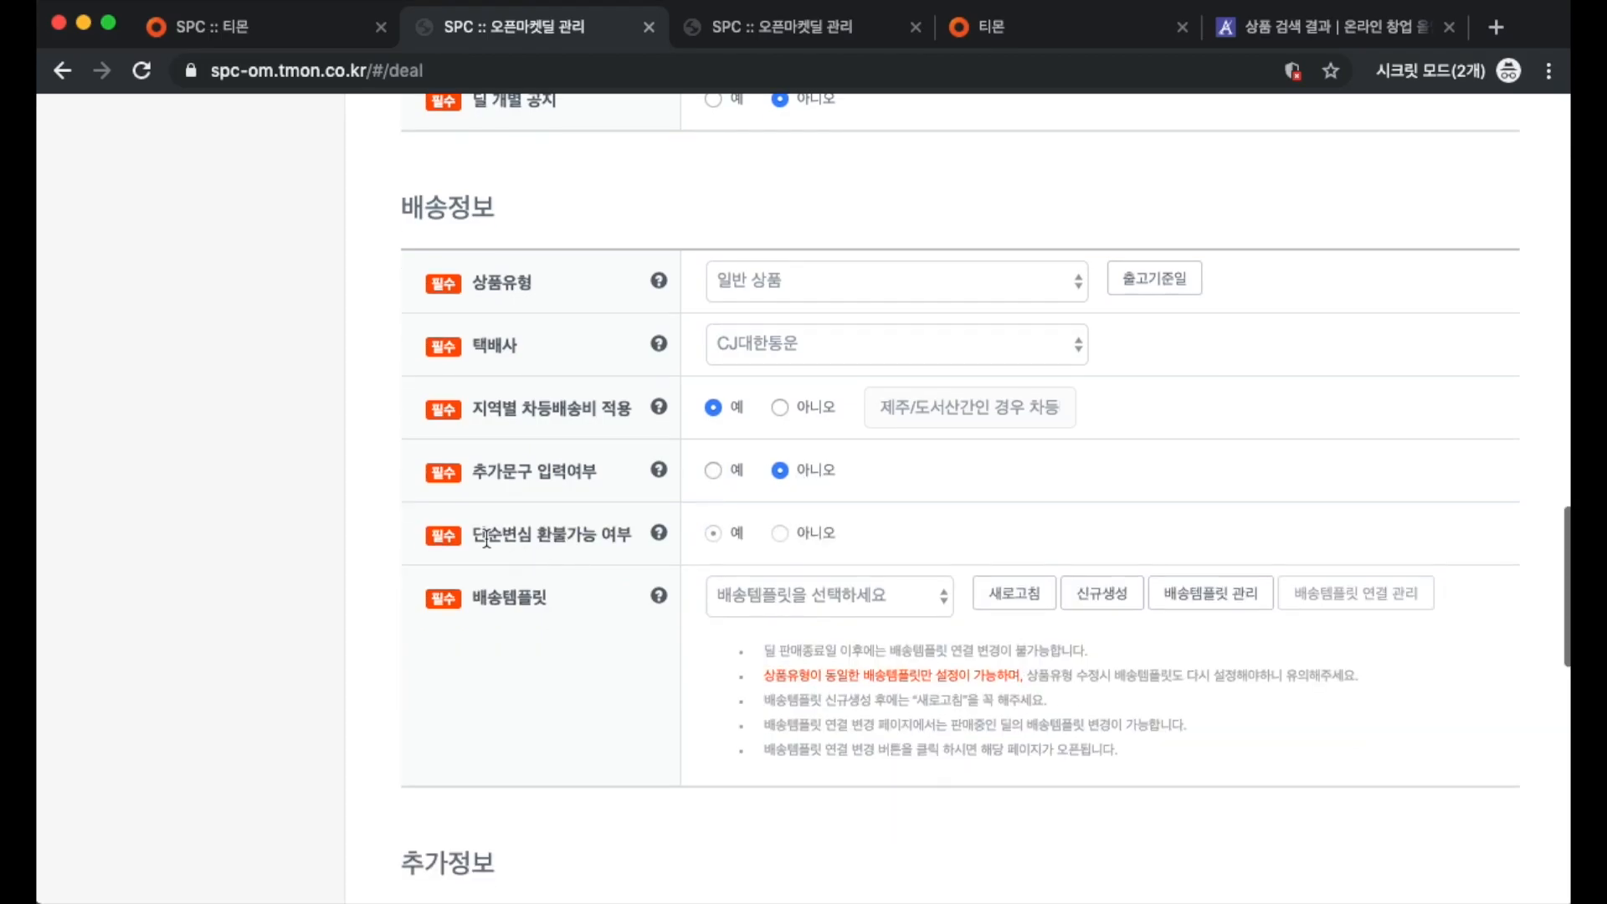
pyautogui.moveTo(469, 535); pyautogui.dragTo(624, 543)
pyautogui.click(623, 542)
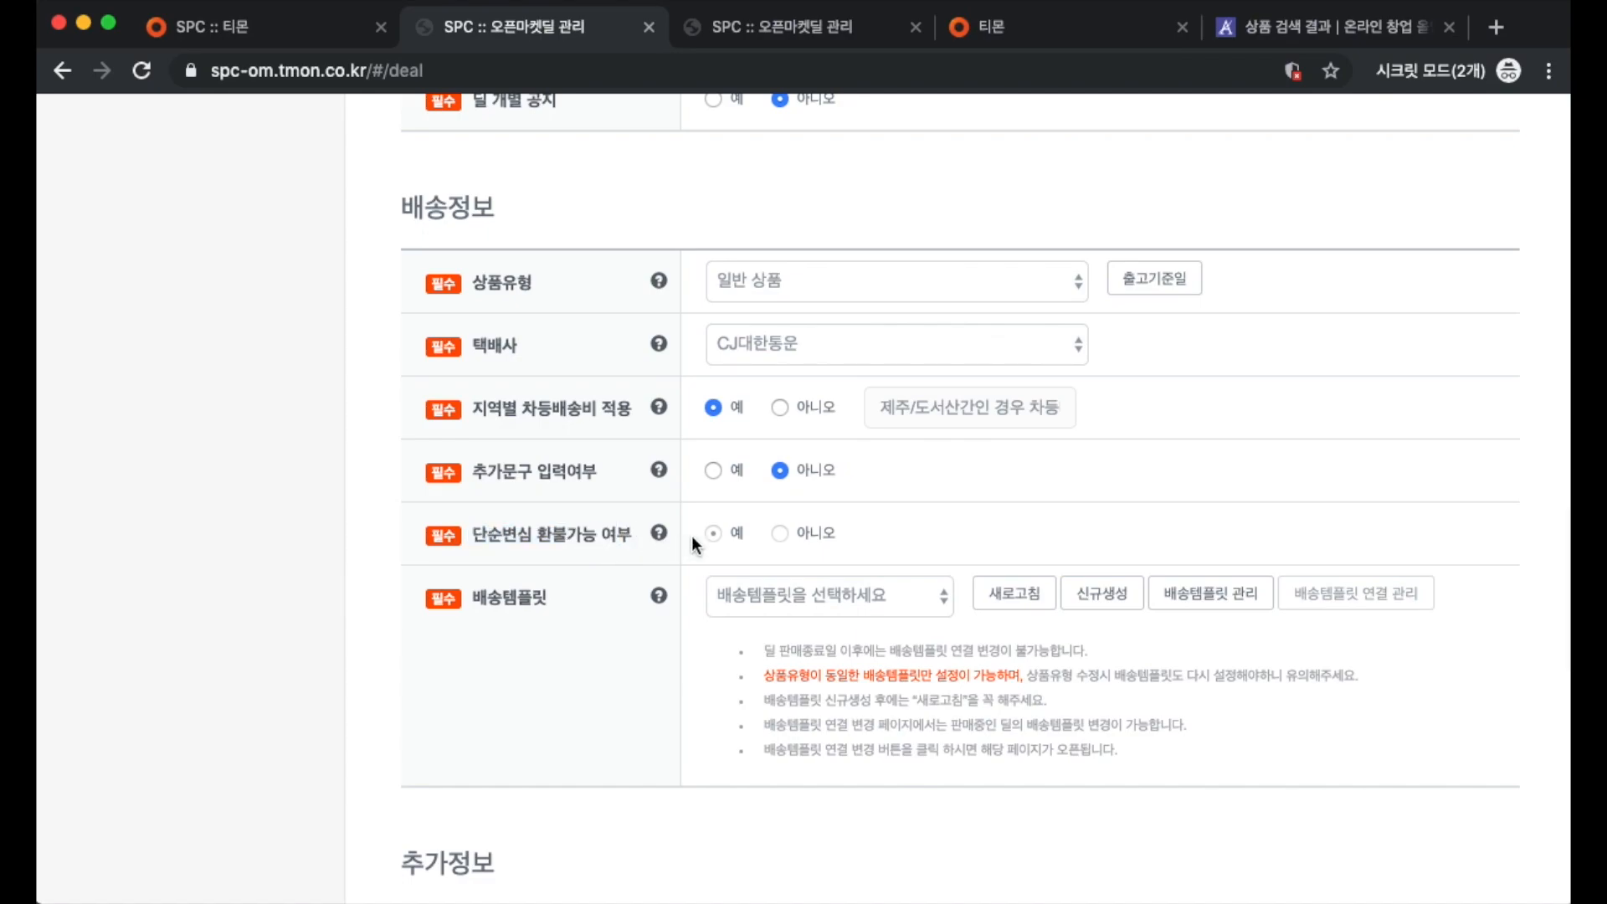
pyautogui.click(728, 538)
pyautogui.click(724, 546)
pyautogui.moveTo(469, 536); pyautogui.dragTo(634, 535)
pyautogui.click(634, 536)
# Step: Select 묶음배송 On as the deal's 배송템플릿
pyautogui.scroll(-1, 634, 536)
pyautogui.moveTo(474, 523); pyautogui.dragTo(551, 523)
pyautogui.click(553, 523)
pyautogui.click(733, 521)
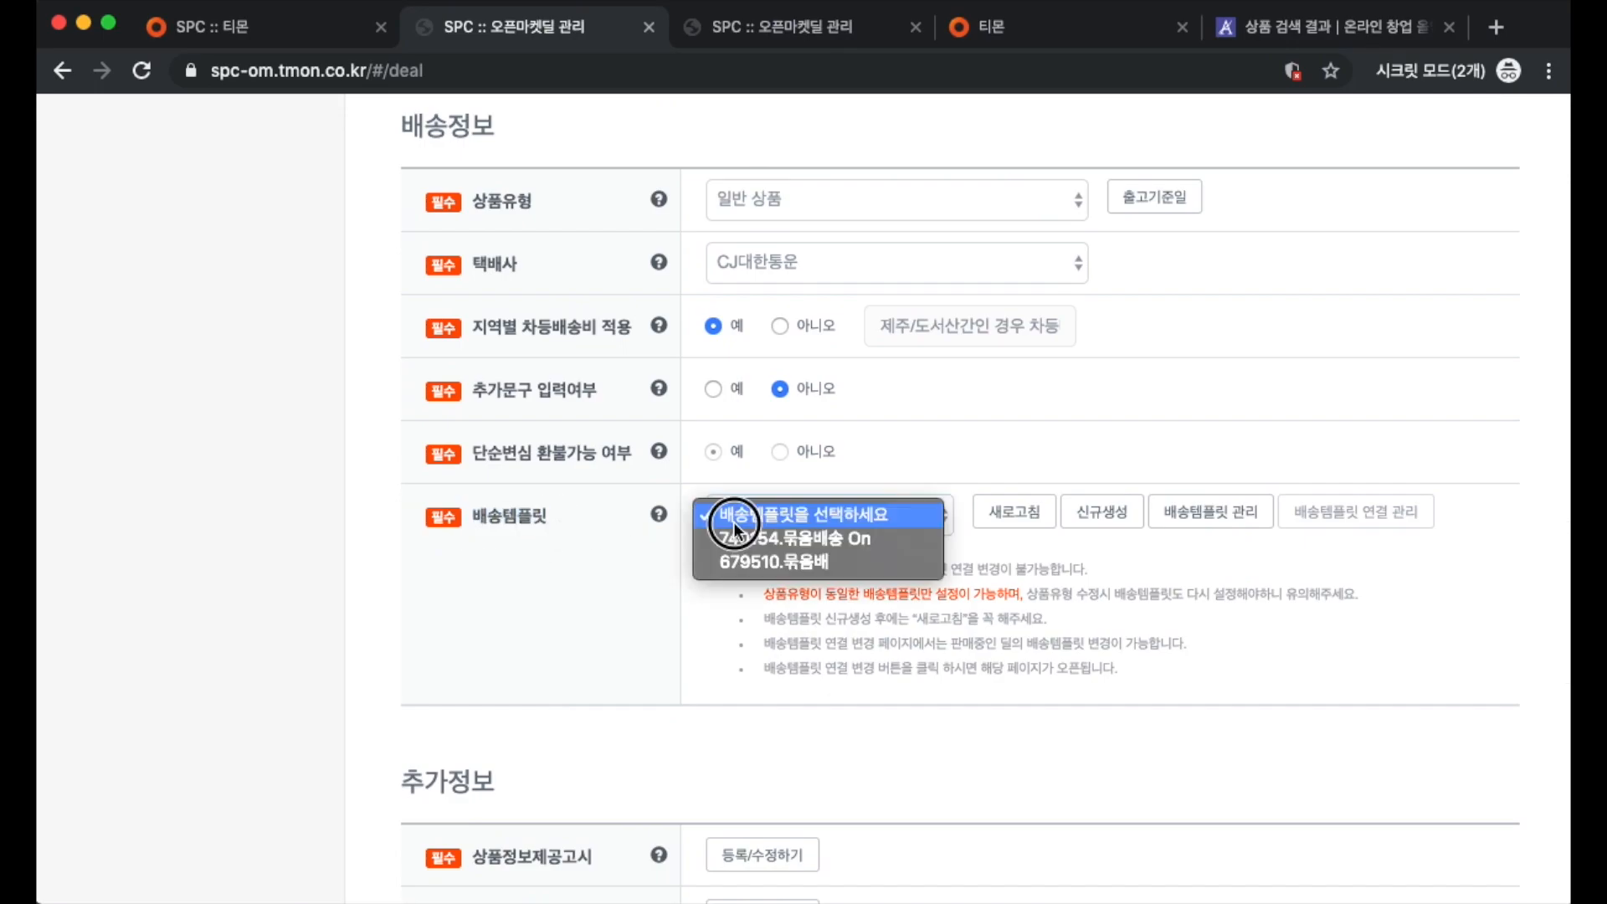
pyautogui.click(741, 536)
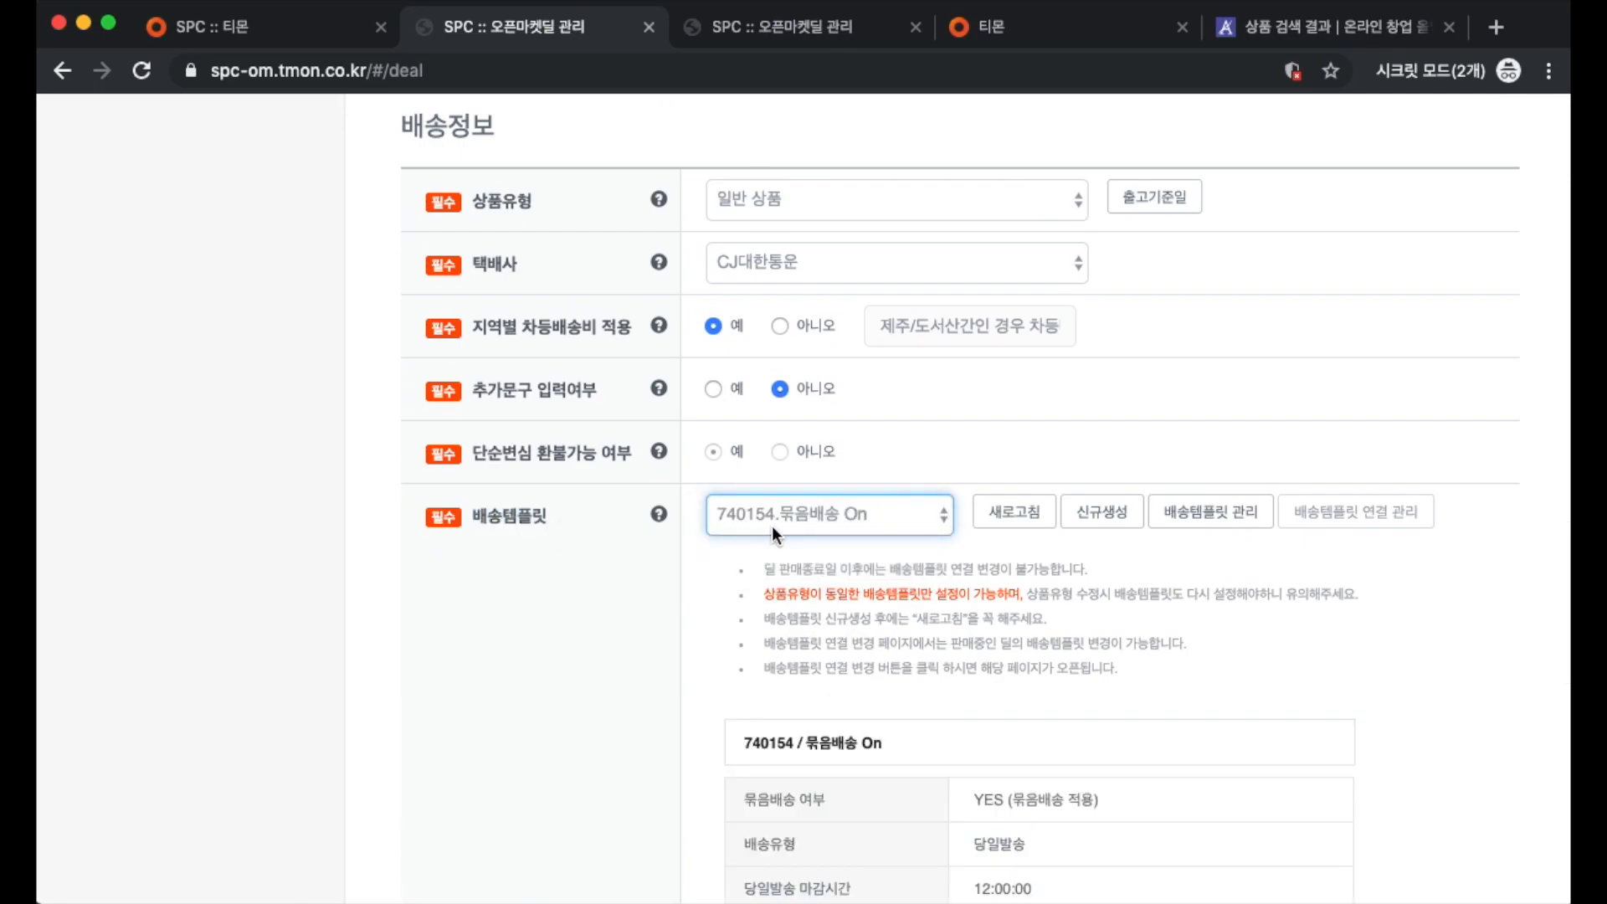
# Step: Review the bundled shipping and 배송유형 details of the selected shipping template
pyautogui.scroll(-3, 778, 528)
pyautogui.scroll(-1, 780, 529)
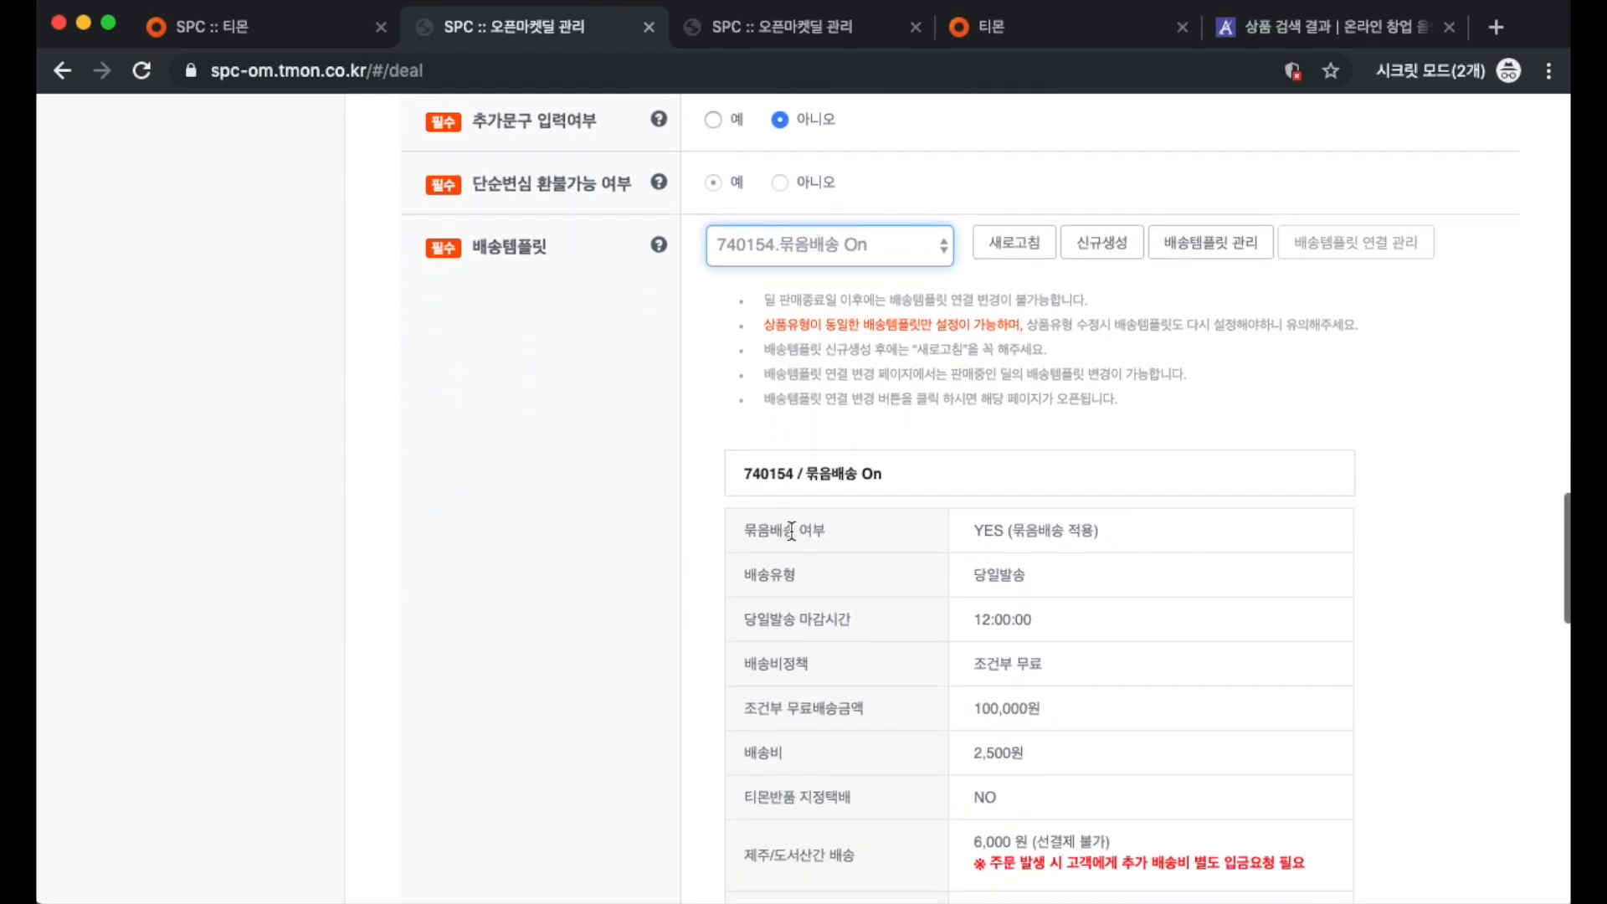
pyautogui.doubleClick(981, 532)
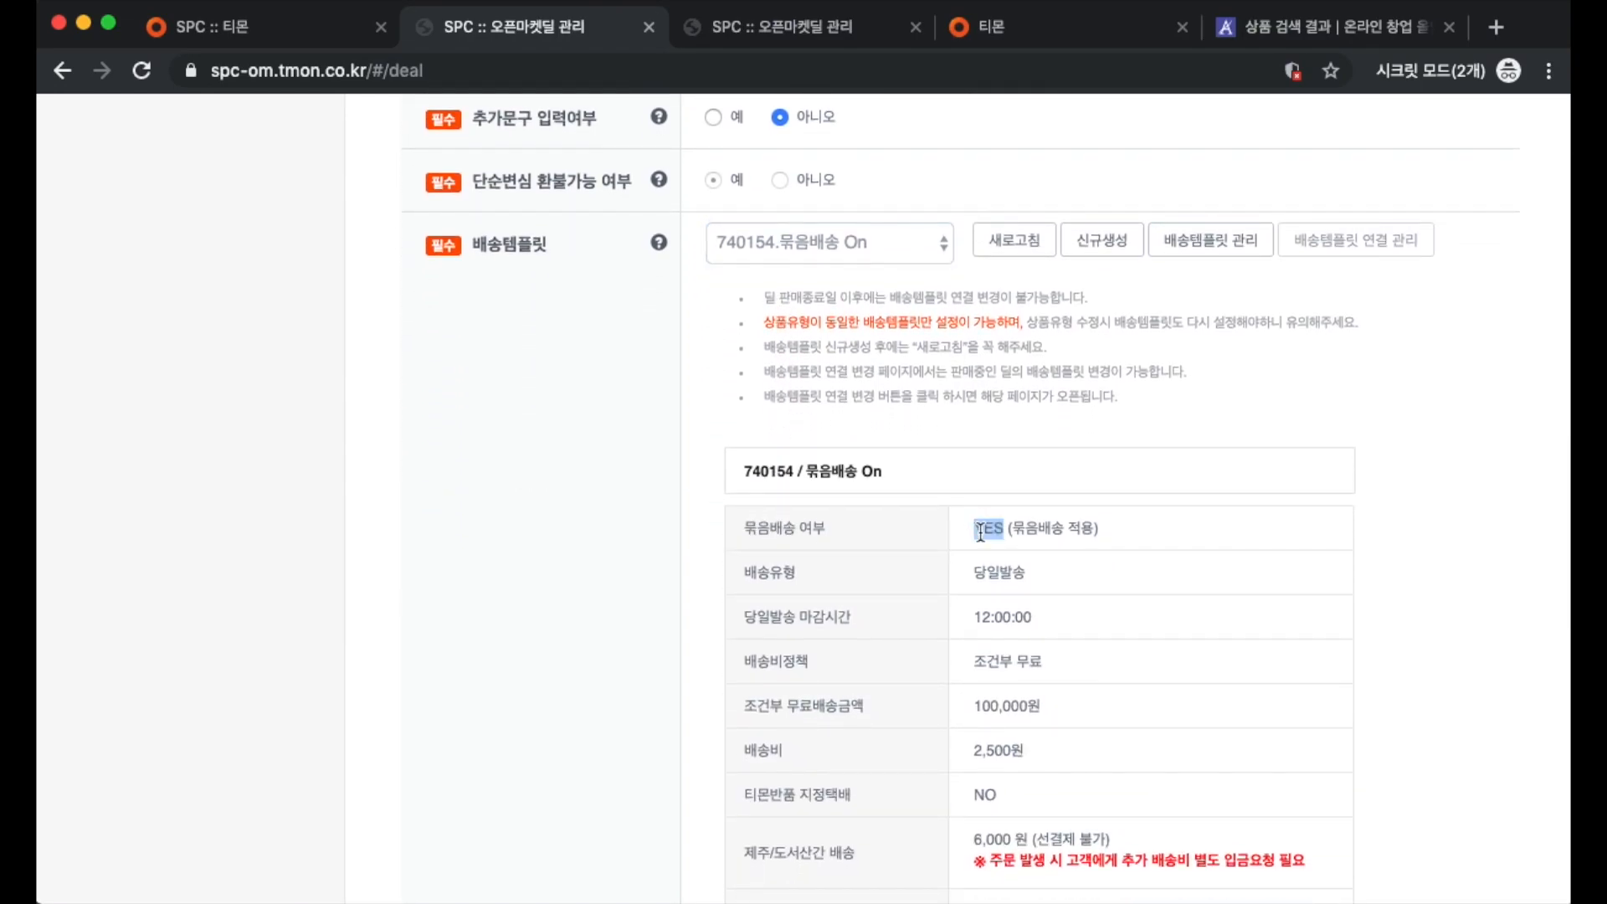
pyautogui.scroll(-1, 978, 532)
pyautogui.moveTo(977, 532); pyautogui.dragTo(1061, 506)
pyautogui.click(1038, 534)
pyautogui.scroll(-1, 1036, 534)
pyautogui.scroll(-1, 1036, 531)
pyautogui.doubleClick(990, 452)
pyautogui.click(1048, 459)
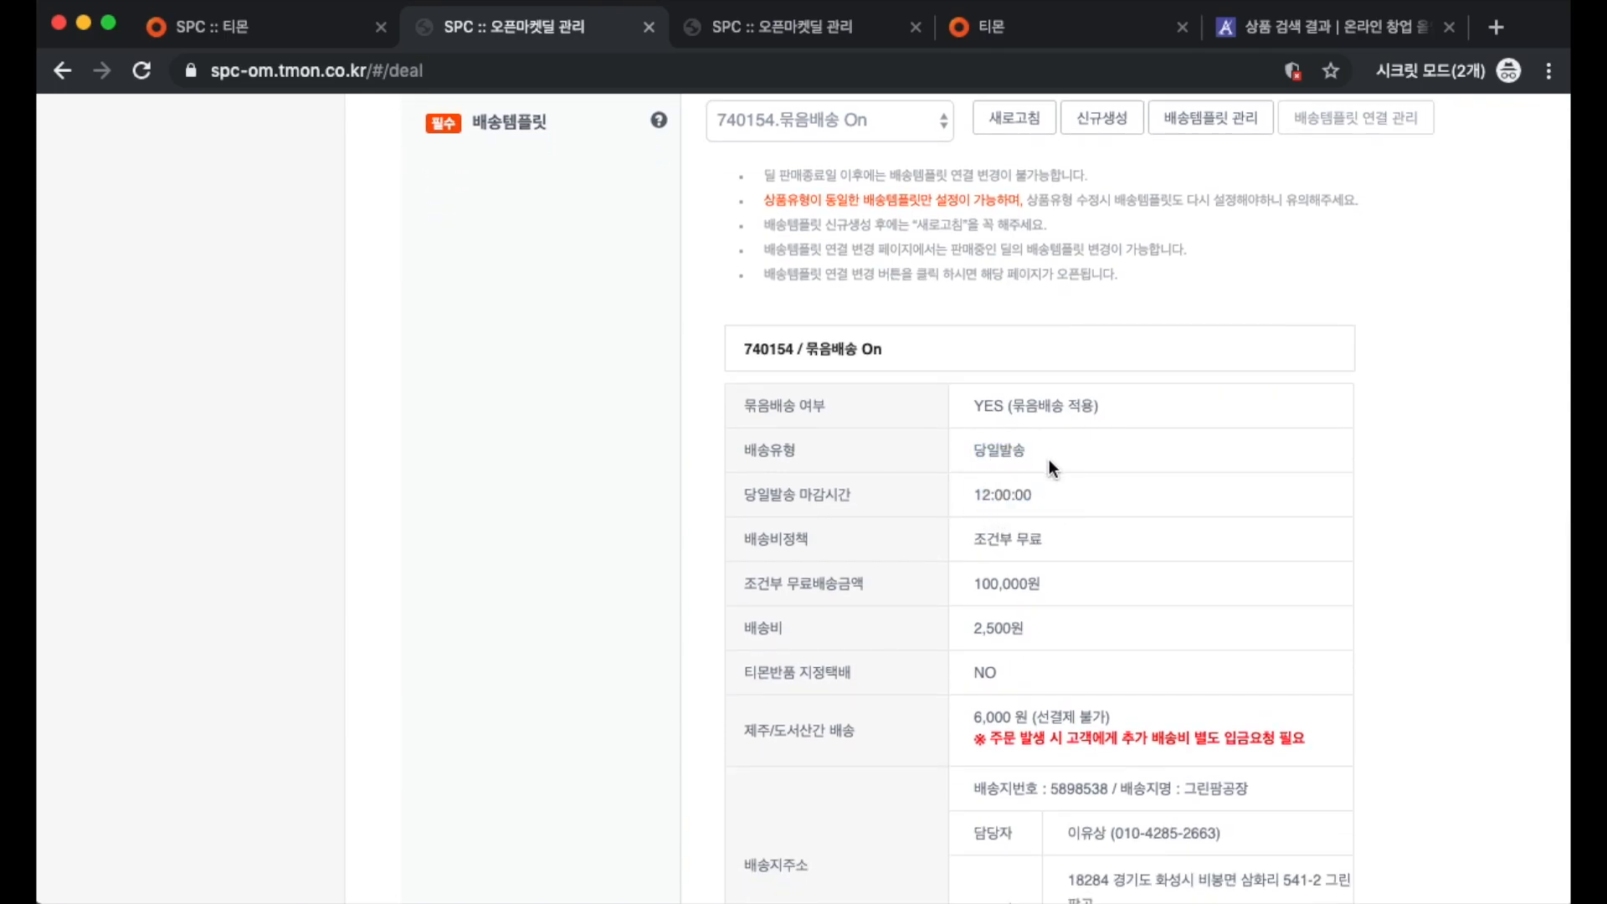
# Step: Review the selected shipping template's 배송유형, 배송비정책, 조건부 무료배송금액 and 배송비
pyautogui.scroll(-2, 1048, 461)
pyautogui.scroll(-1, 1047, 464)
pyautogui.moveTo(974, 456); pyautogui.dragTo(1066, 467)
pyautogui.moveTo(959, 543); pyautogui.dragTo(1058, 550)
pyautogui.click(1007, 528)
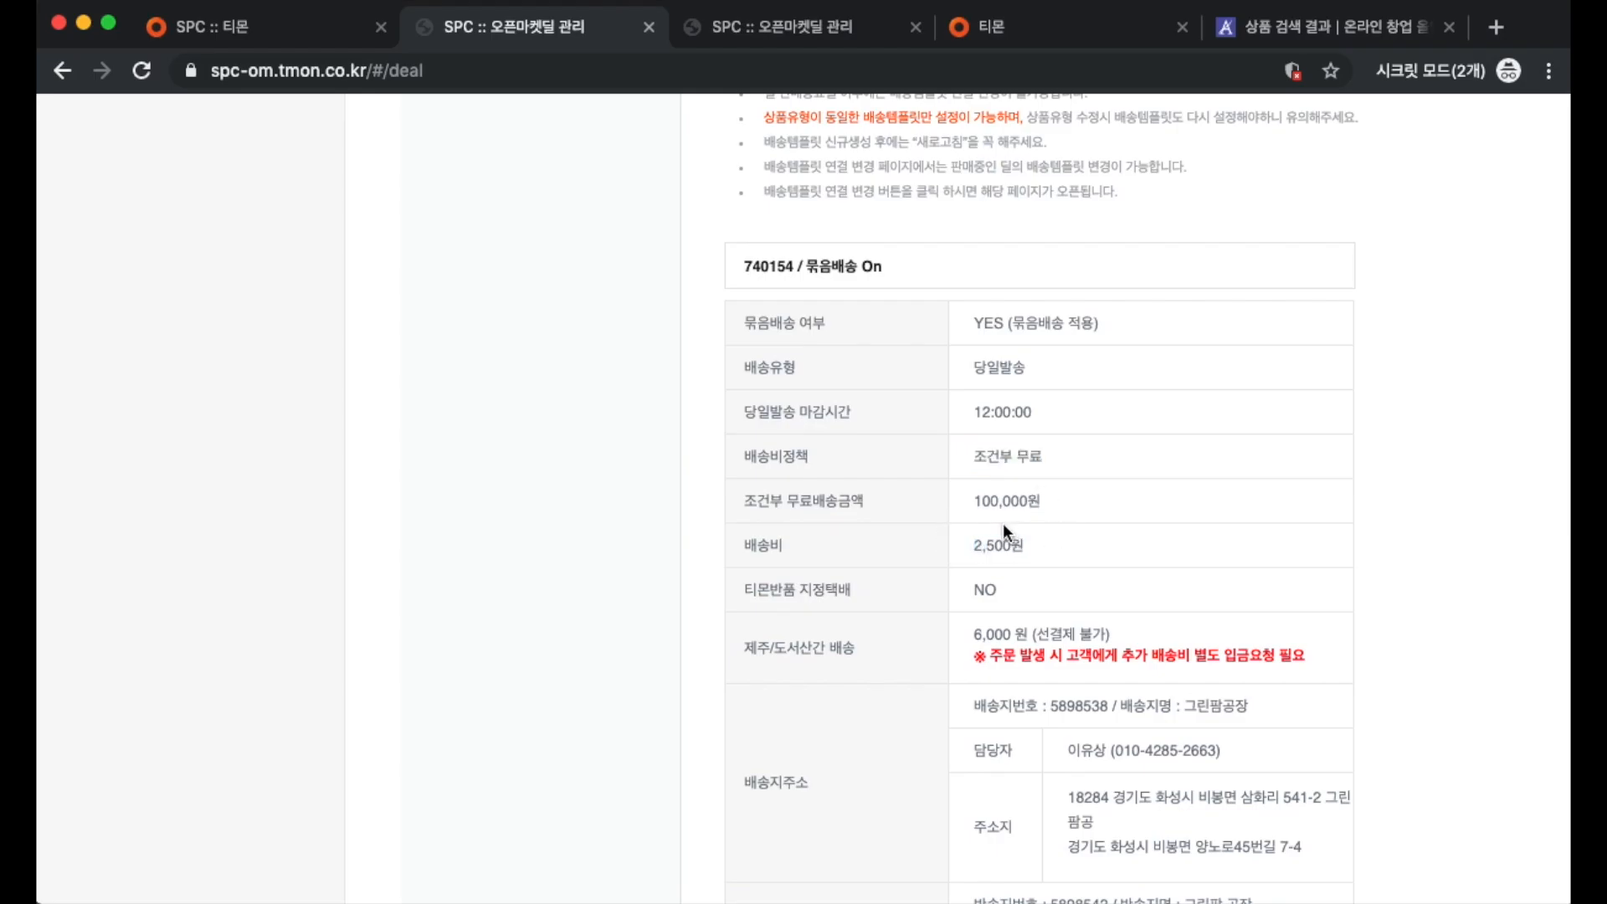
pyautogui.moveTo(968, 507); pyautogui.dragTo(1058, 511)
pyautogui.moveTo(974, 546); pyautogui.dragTo(1052, 546)
pyautogui.click(1051, 546)
# Step: Review the template's 제주/도서산간 배송 charge and its shipping and return contacts and addresses
pyautogui.scroll(-3, 1052, 540)
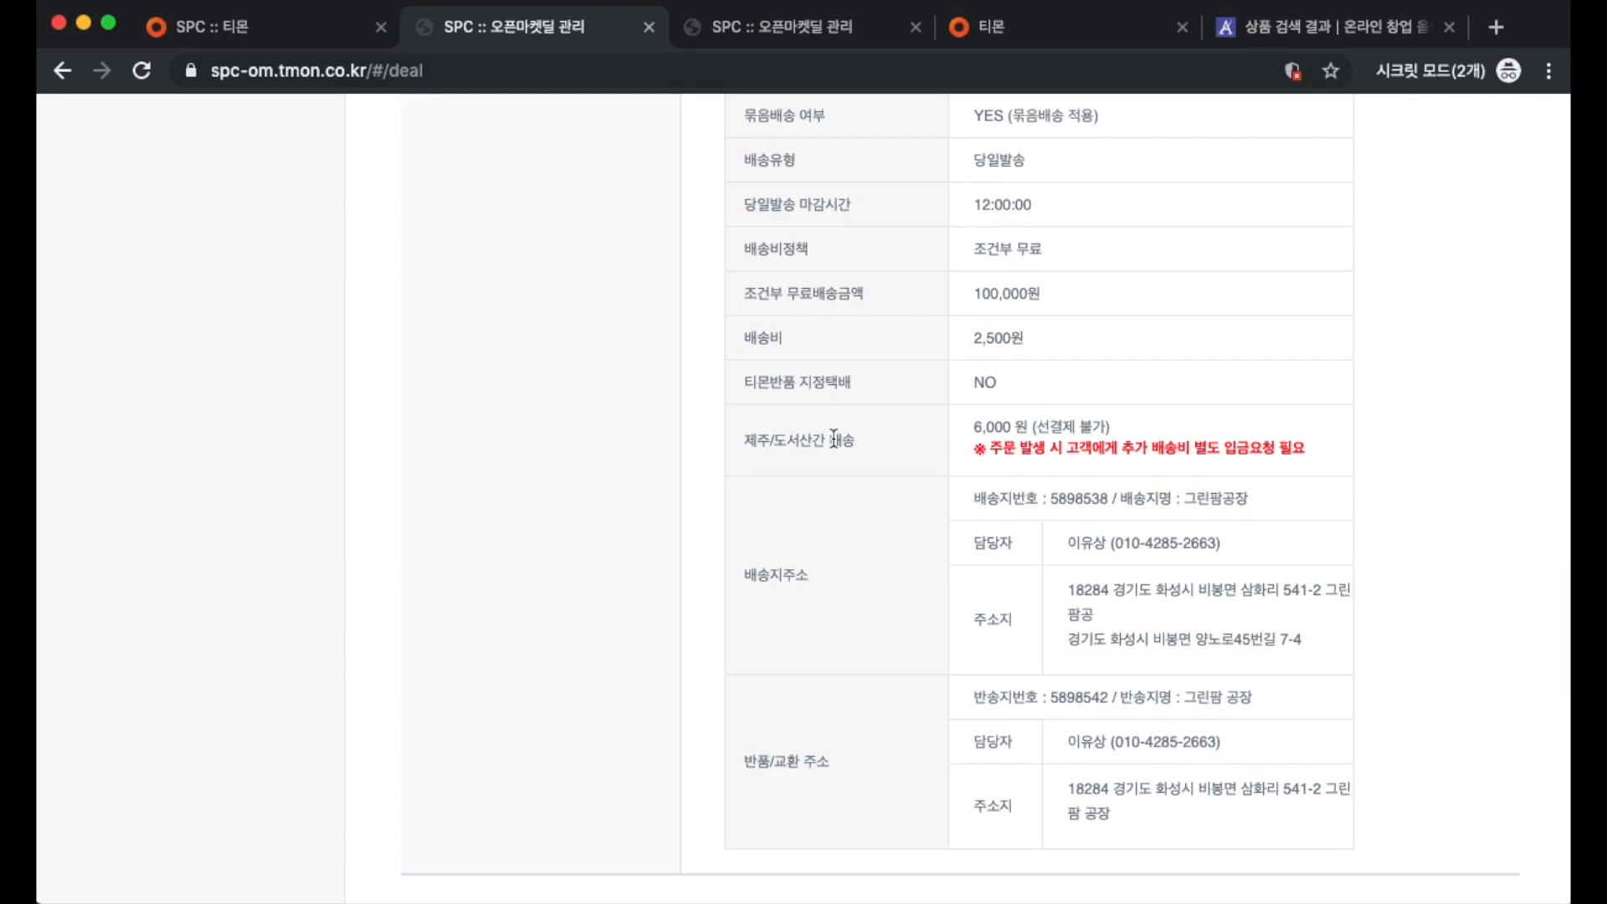
pyautogui.doubleClick(989, 427)
pyautogui.click(1012, 502)
pyautogui.moveTo(1076, 749); pyautogui.dragTo(1284, 746)
pyautogui.click(1238, 665)
pyautogui.moveTo(1239, 544); pyautogui.dragTo(1074, 542)
# Step: Open the form for creating a new 배송템플릿, look through its fields, and close it without registering
pyautogui.scroll(7, 1080, 519)
pyautogui.click(1105, 435)
pyautogui.scroll(-10, 951, 425)
pyautogui.scroll(-9, 733, 566)
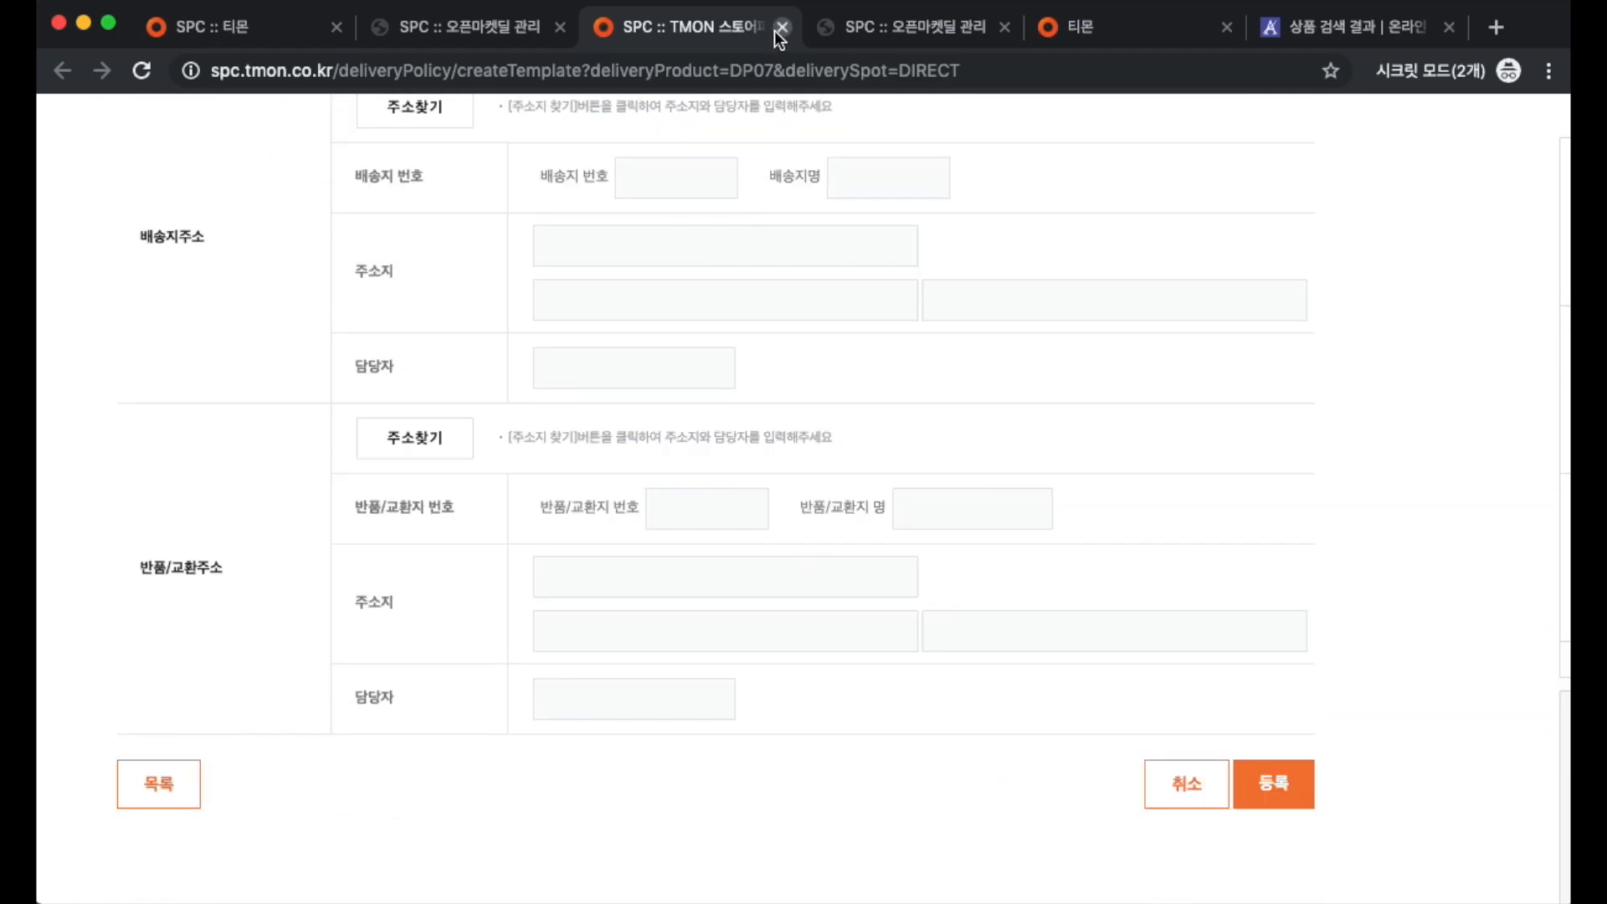
pyautogui.click(780, 28)
# Step: Open 상품정보제공고시 in the 추가정보 section and add the product type 기타 재화
pyautogui.scroll(-3, 802, 419)
pyautogui.scroll(-6, 802, 412)
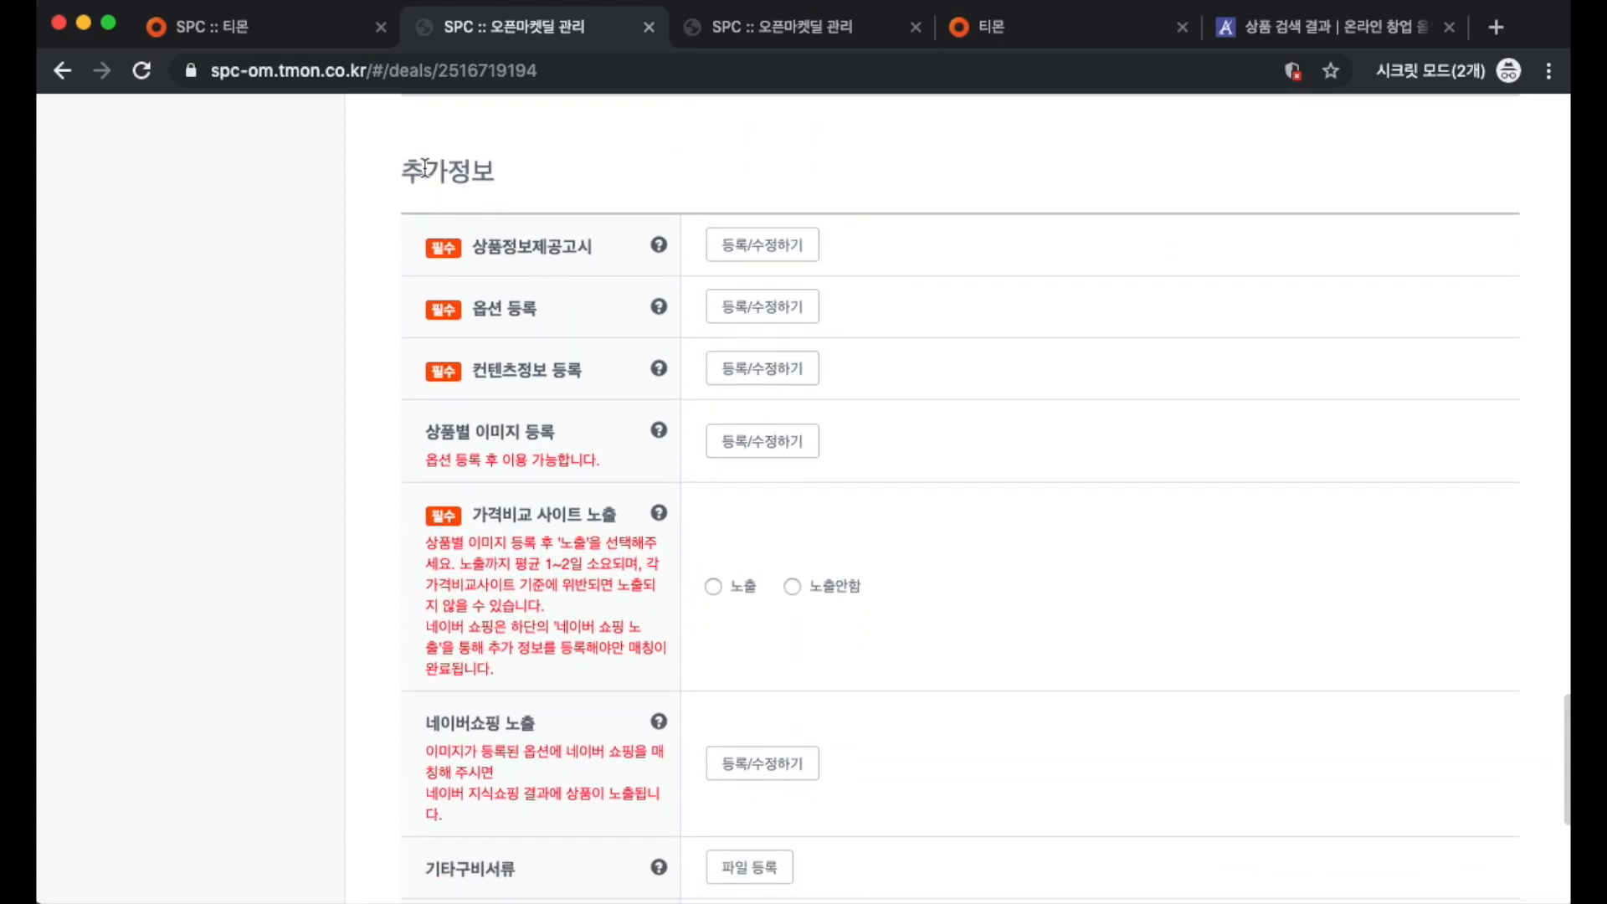
pyautogui.scroll(-1, 416, 174)
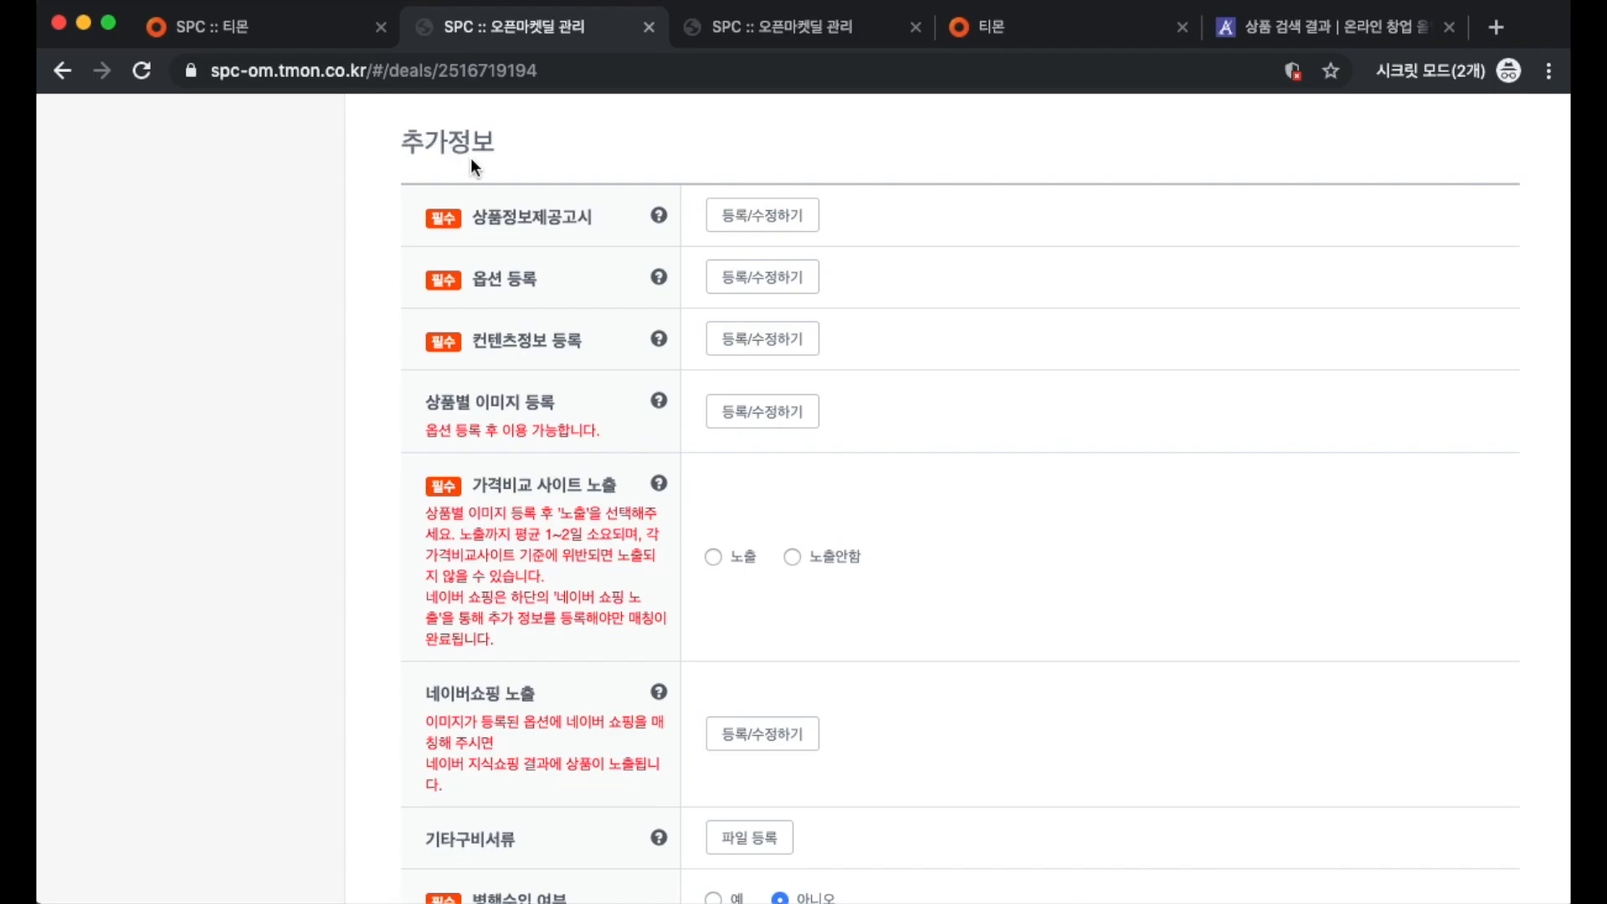
pyautogui.scroll(-2, 477, 161)
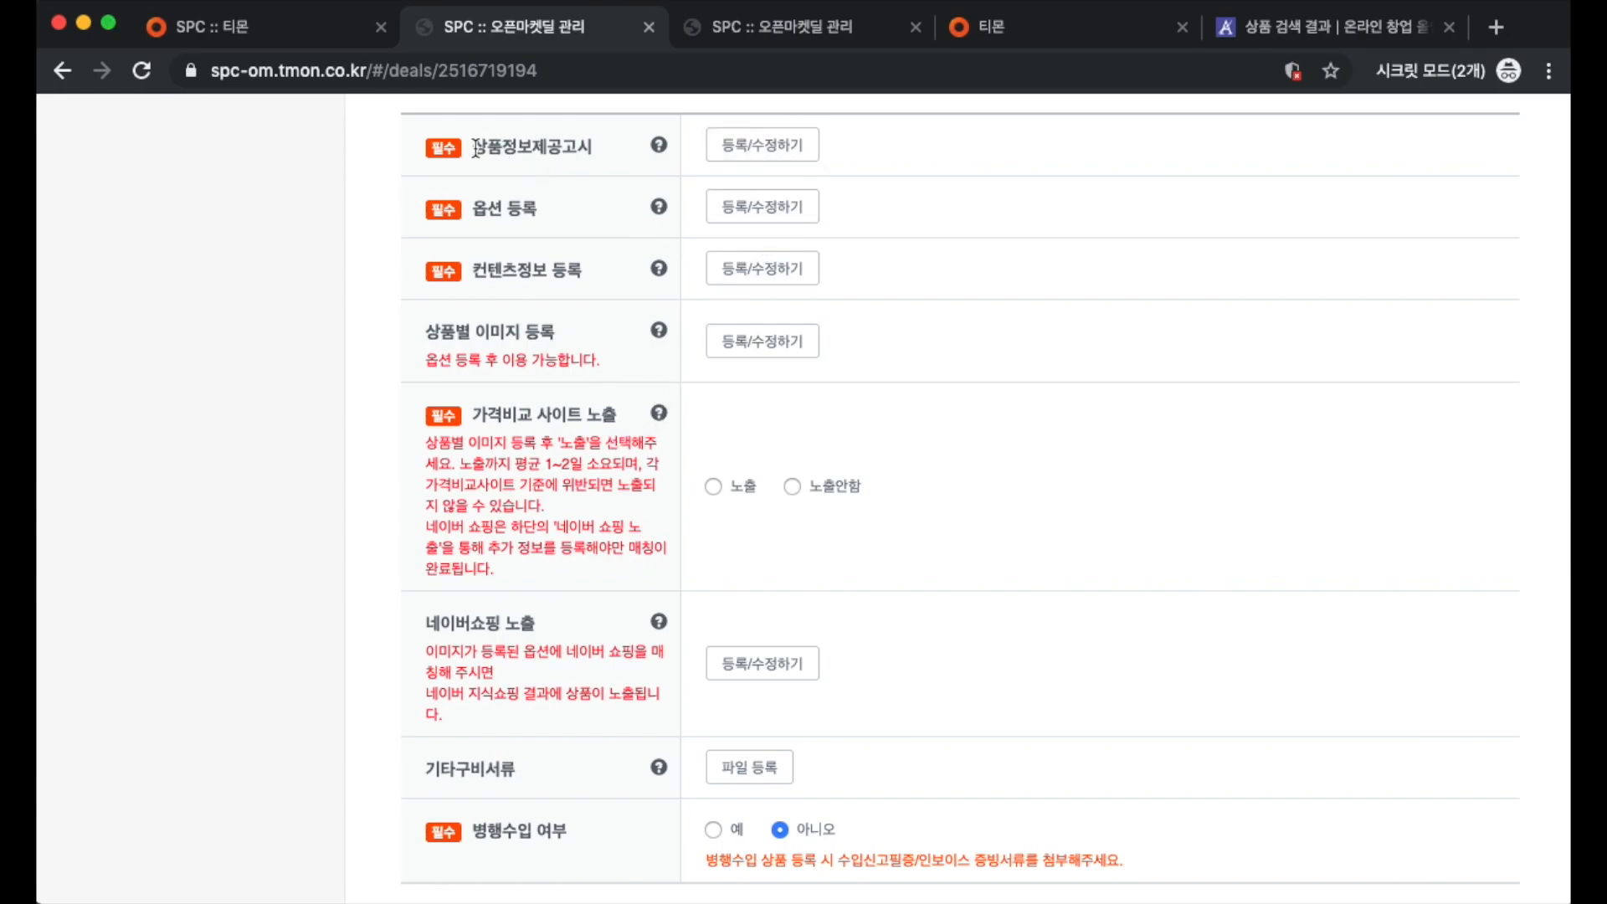
pyautogui.click(741, 159)
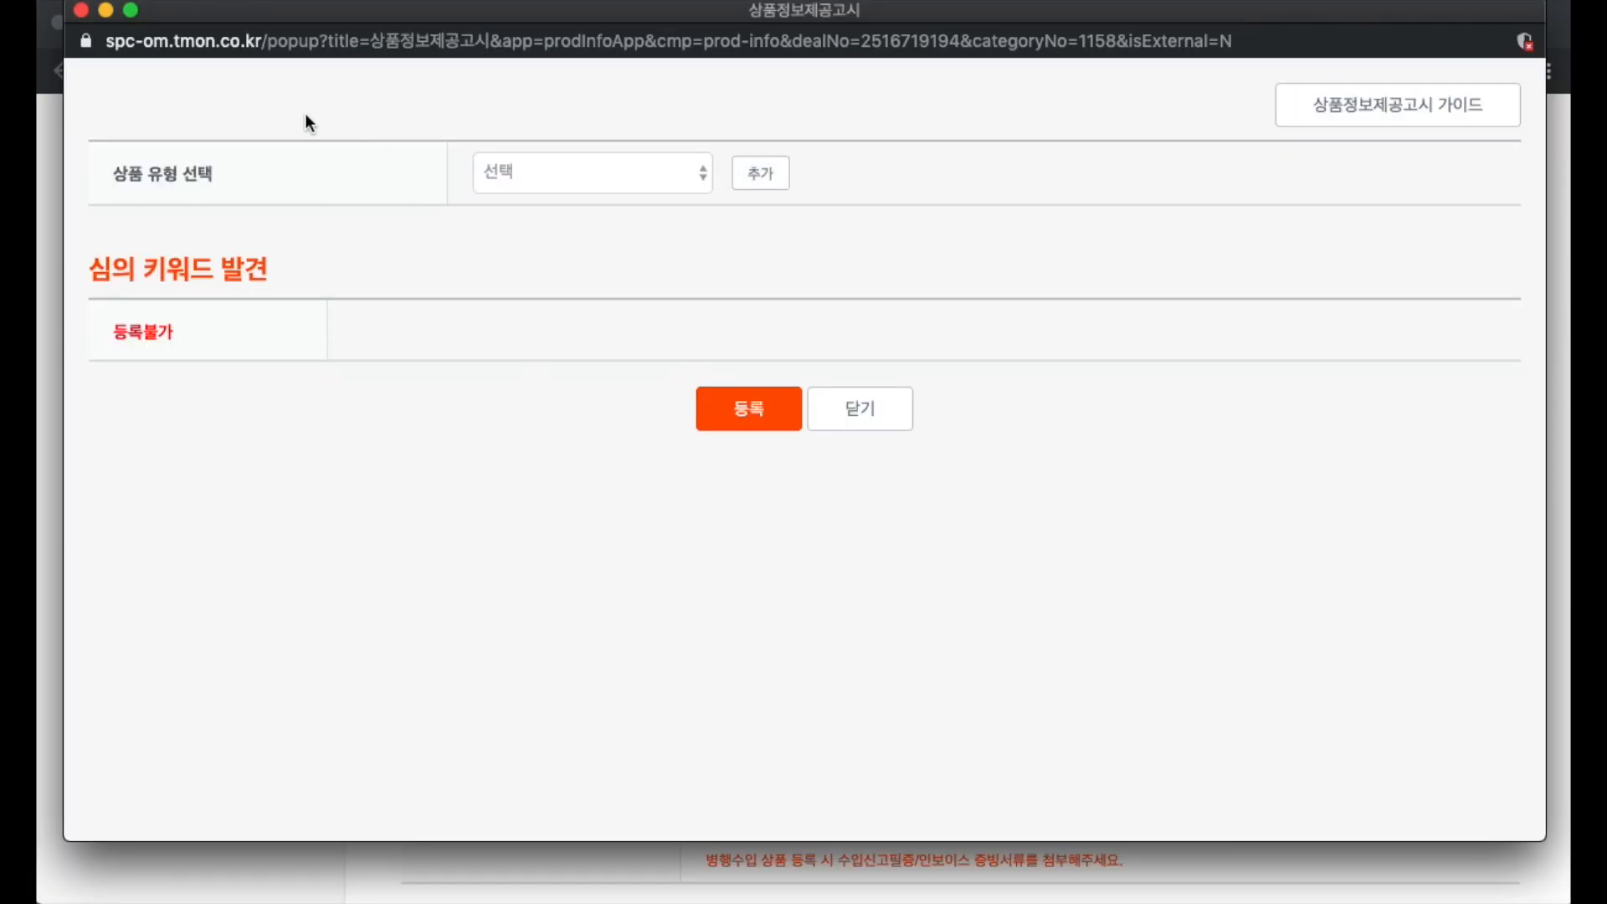
pyautogui.click(519, 190)
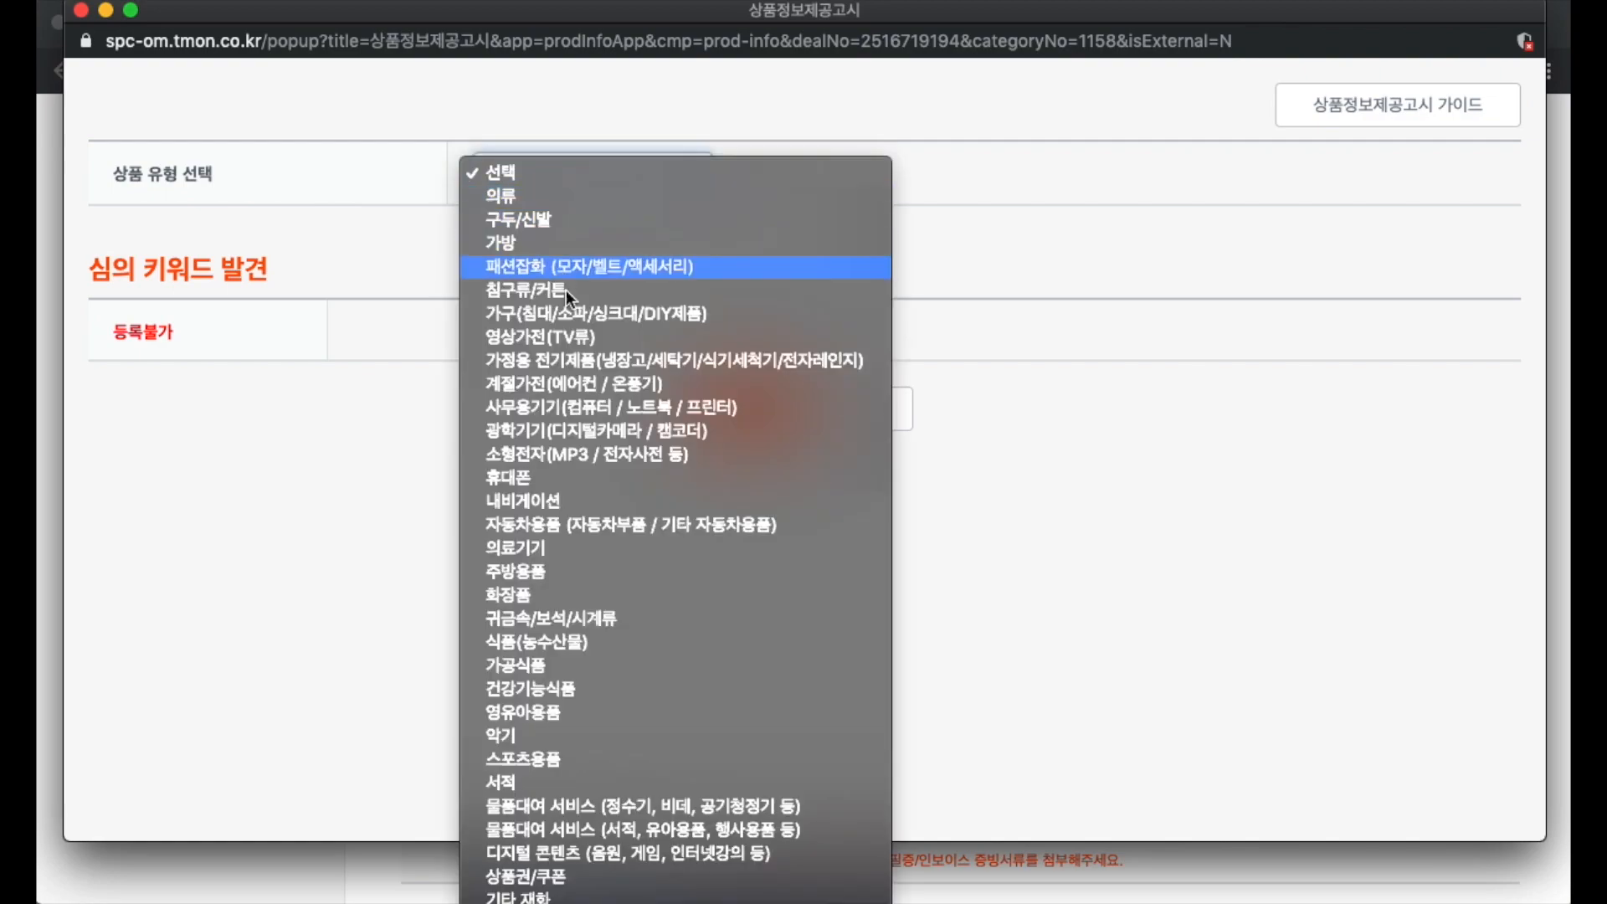
pyautogui.click(572, 898)
pyautogui.click(744, 192)
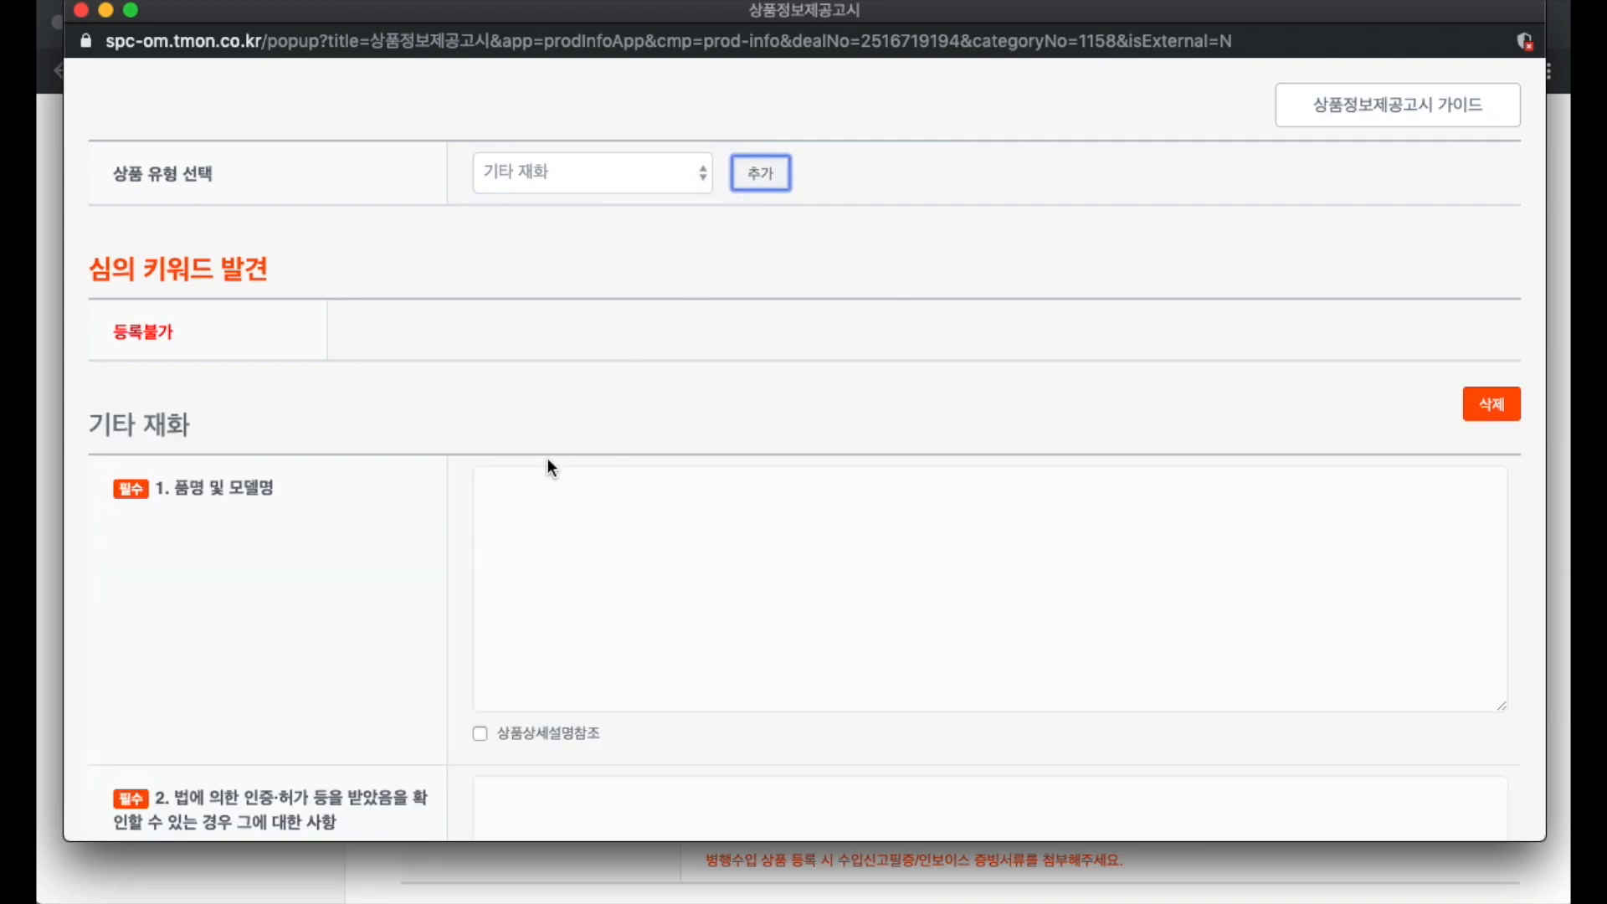
pyautogui.scroll(-3, 549, 466)
pyautogui.scroll(-4, 281, 317)
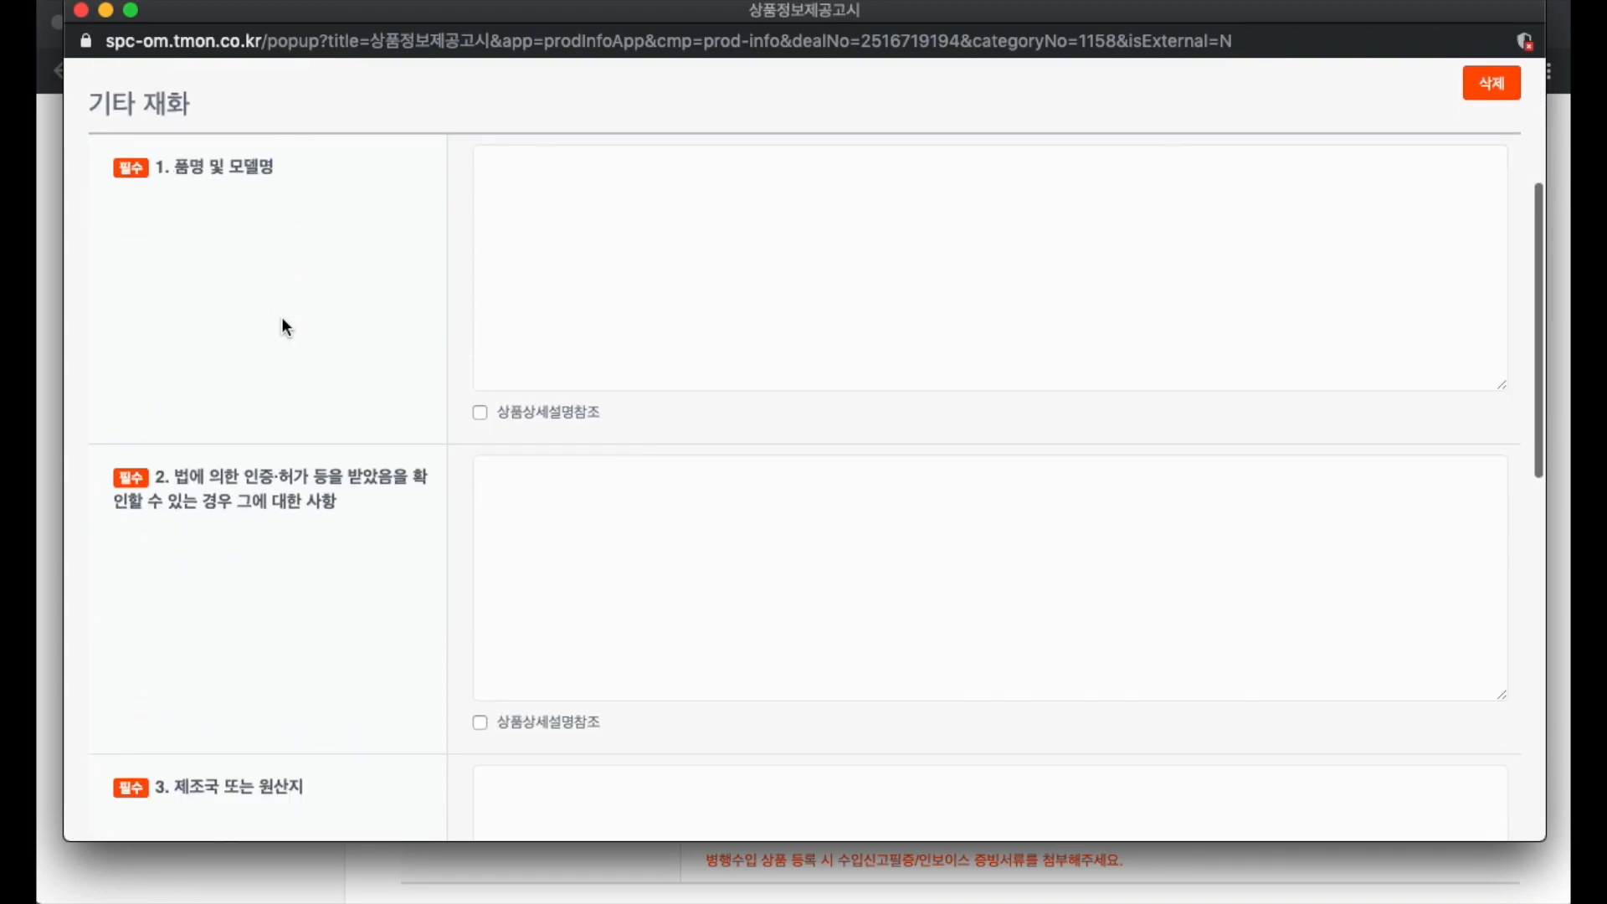
pyautogui.scroll(-10, 278, 430)
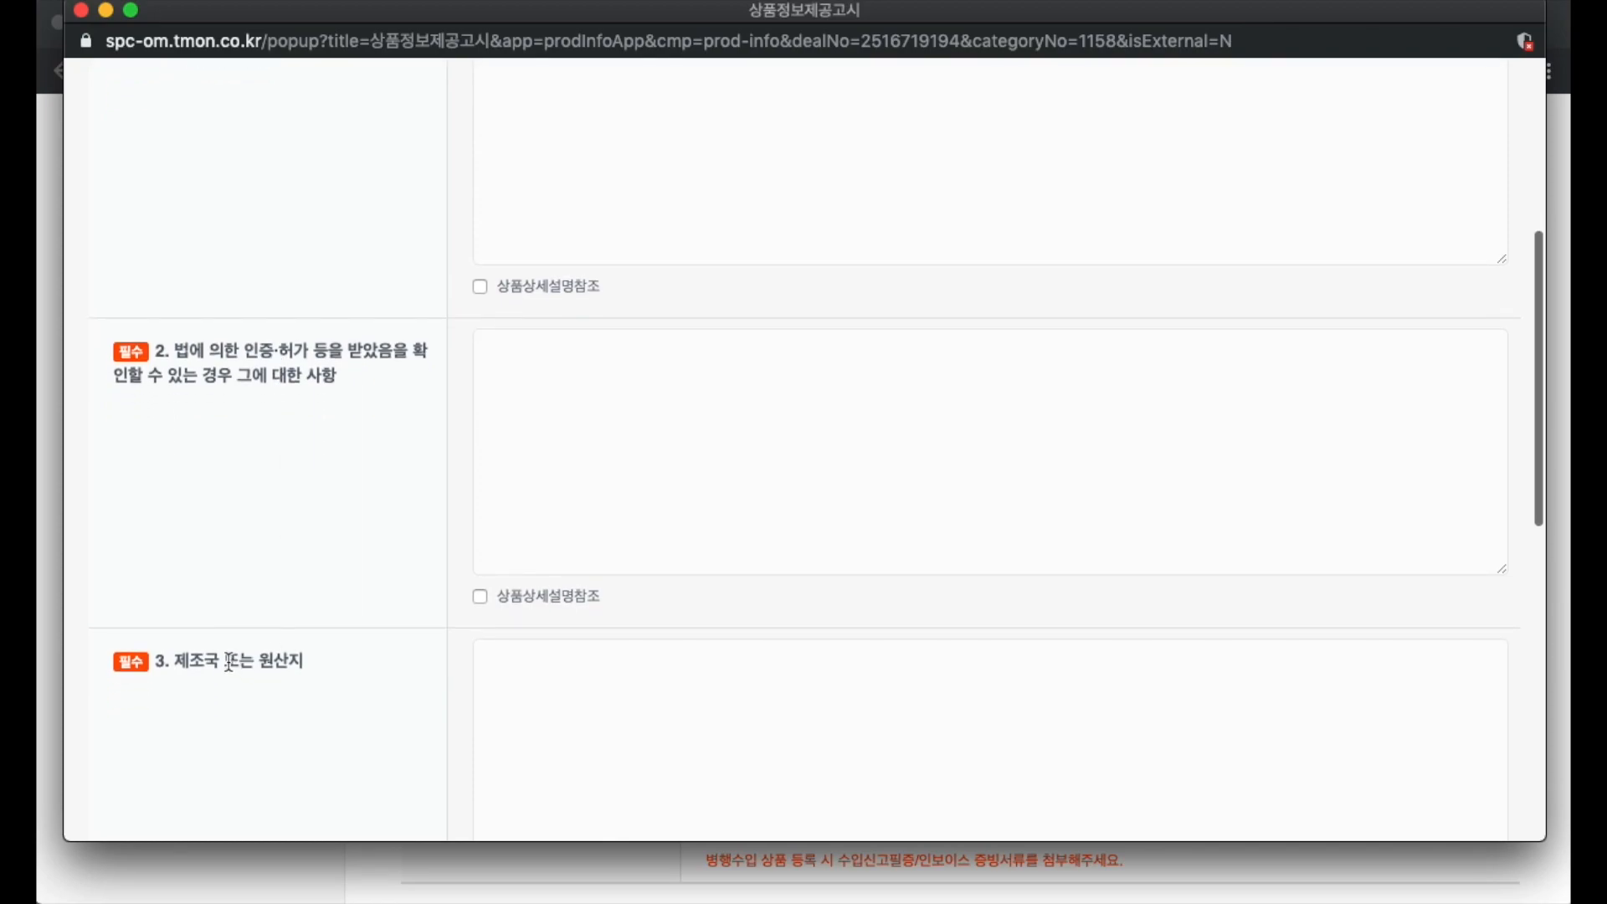
pyautogui.scroll(-2, 284, 621)
pyautogui.scroll(15, 345, 586)
pyautogui.click(553, 589)
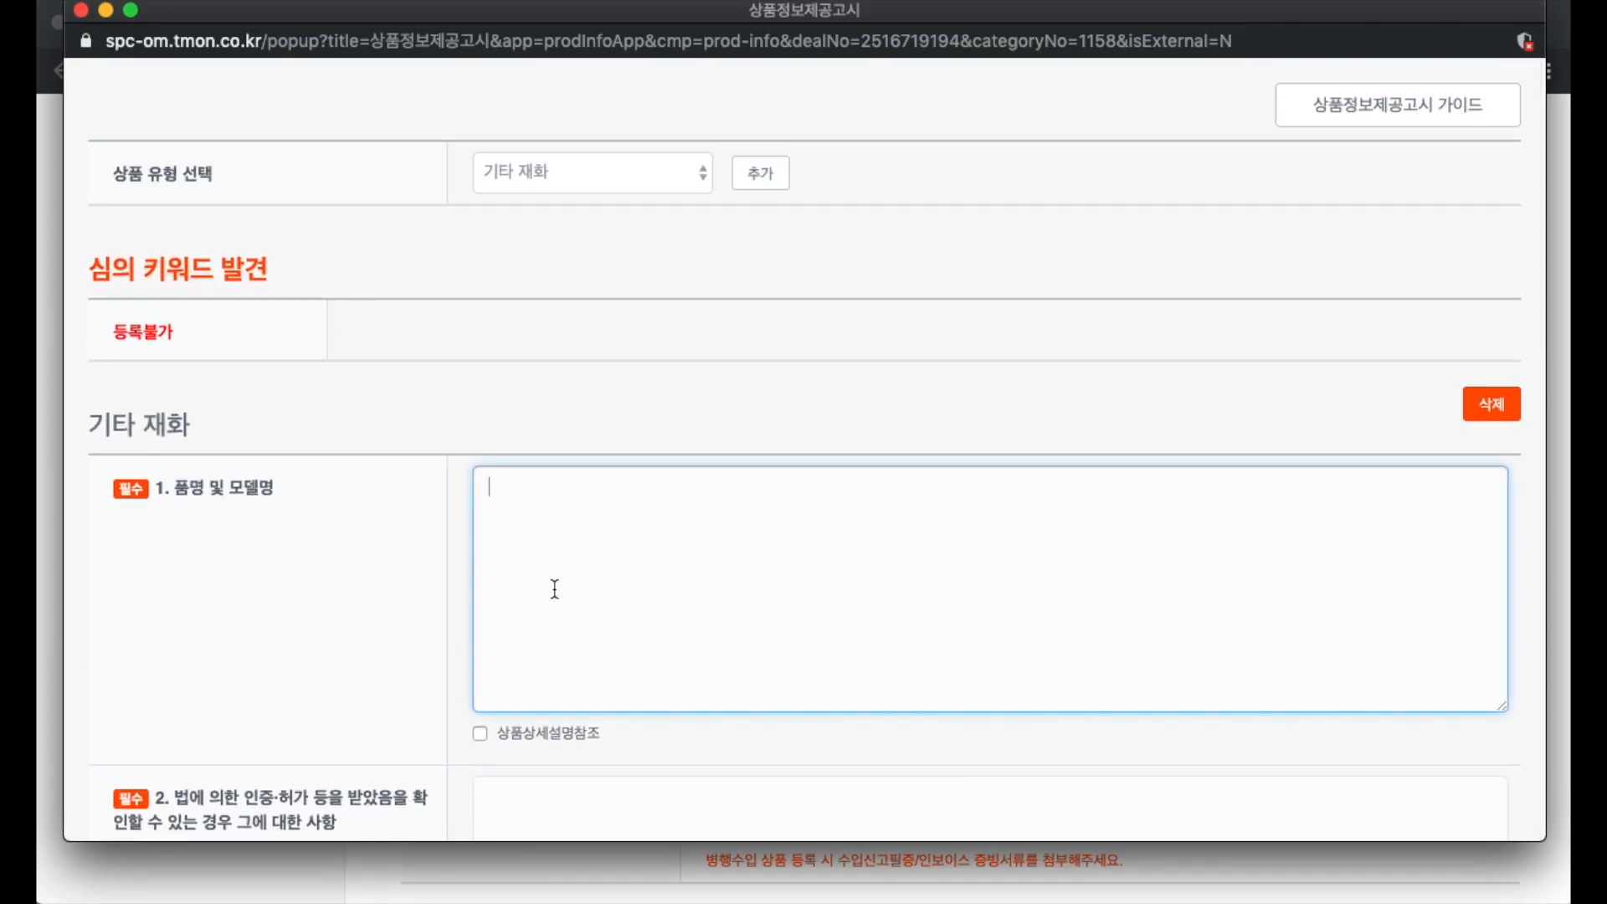
pyautogui.click(556, 733)
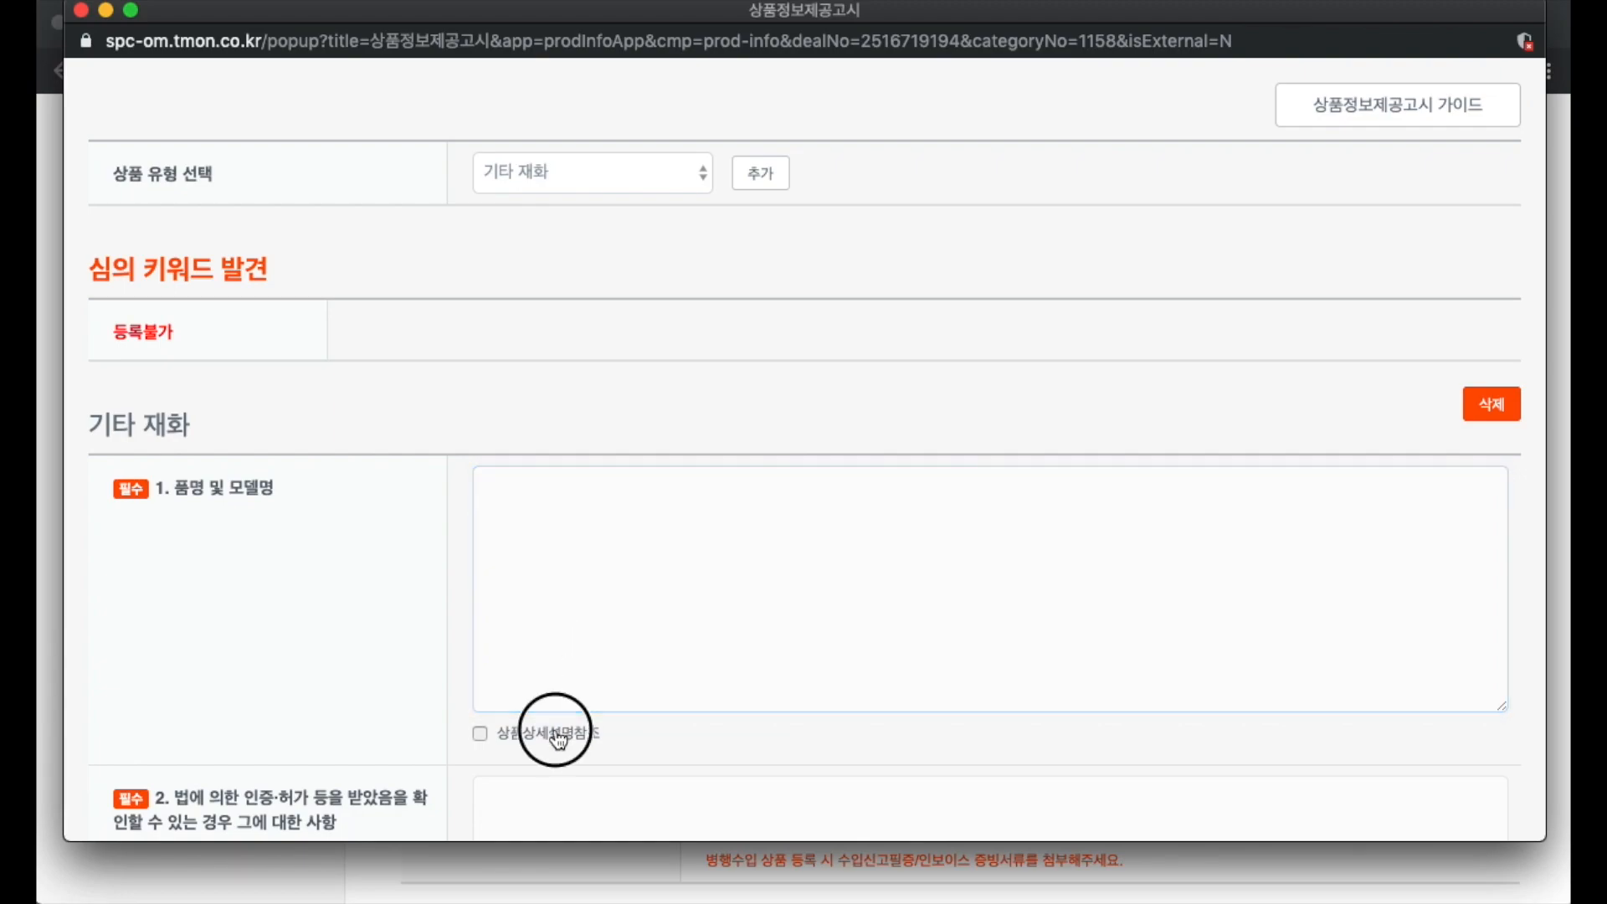
pyautogui.click(916, 182)
pyautogui.click(650, 560)
pyautogui.scroll(-2, 649, 560)
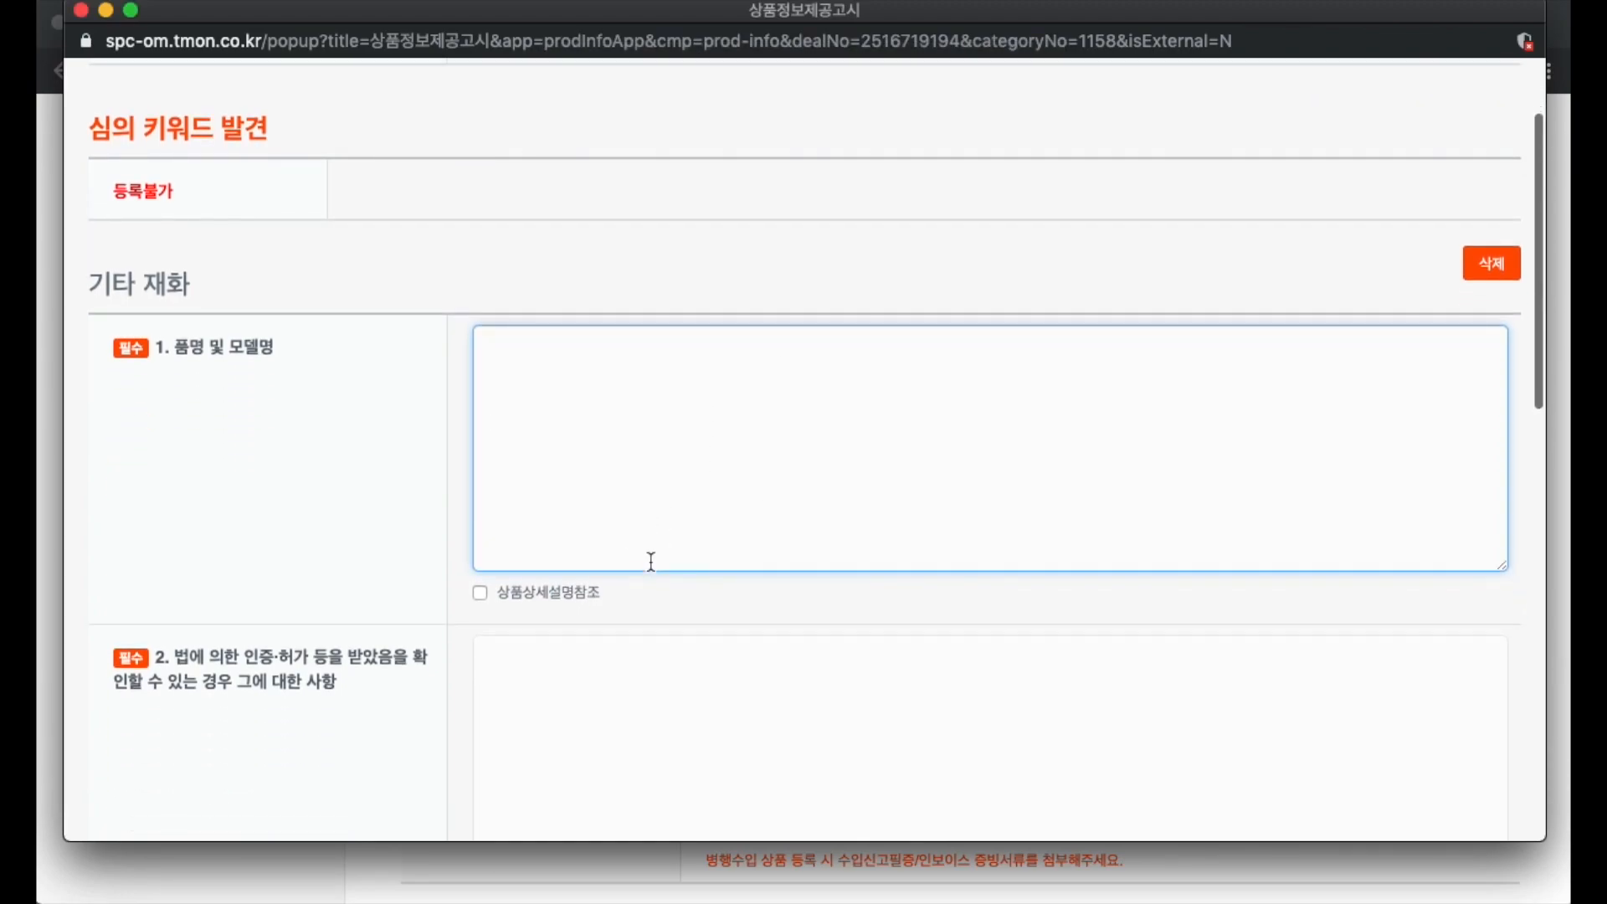
pyautogui.scroll(-5, 675, 390)
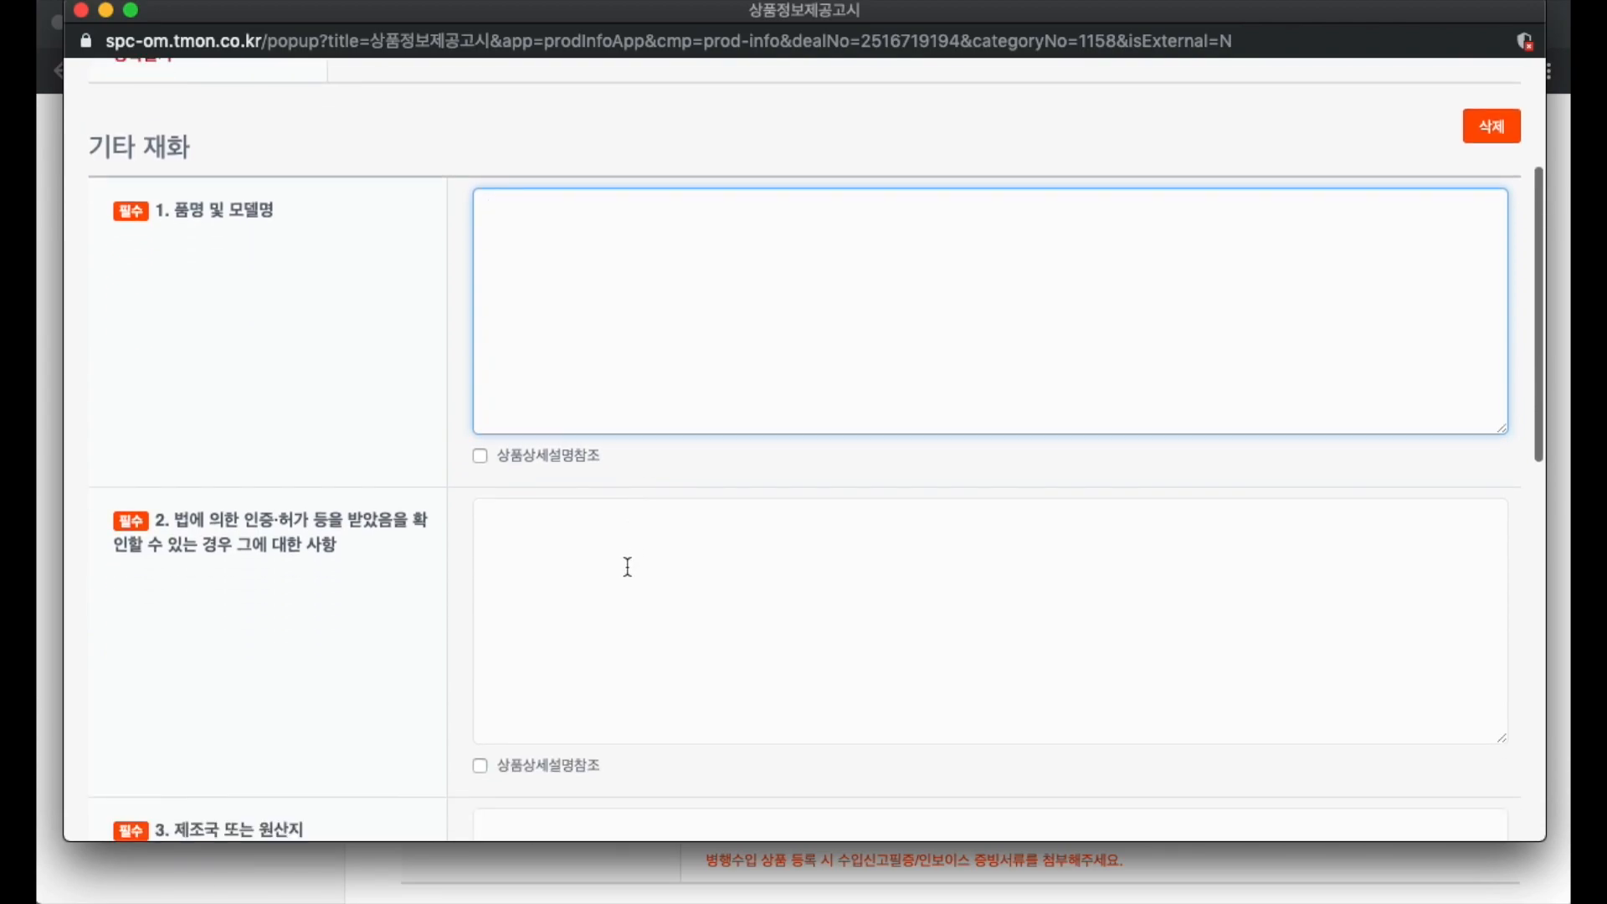
# Step: Mark 품명 및 모델명 as 상품상세설명참조 and copy the text filled into that field
pyautogui.click(576, 369)
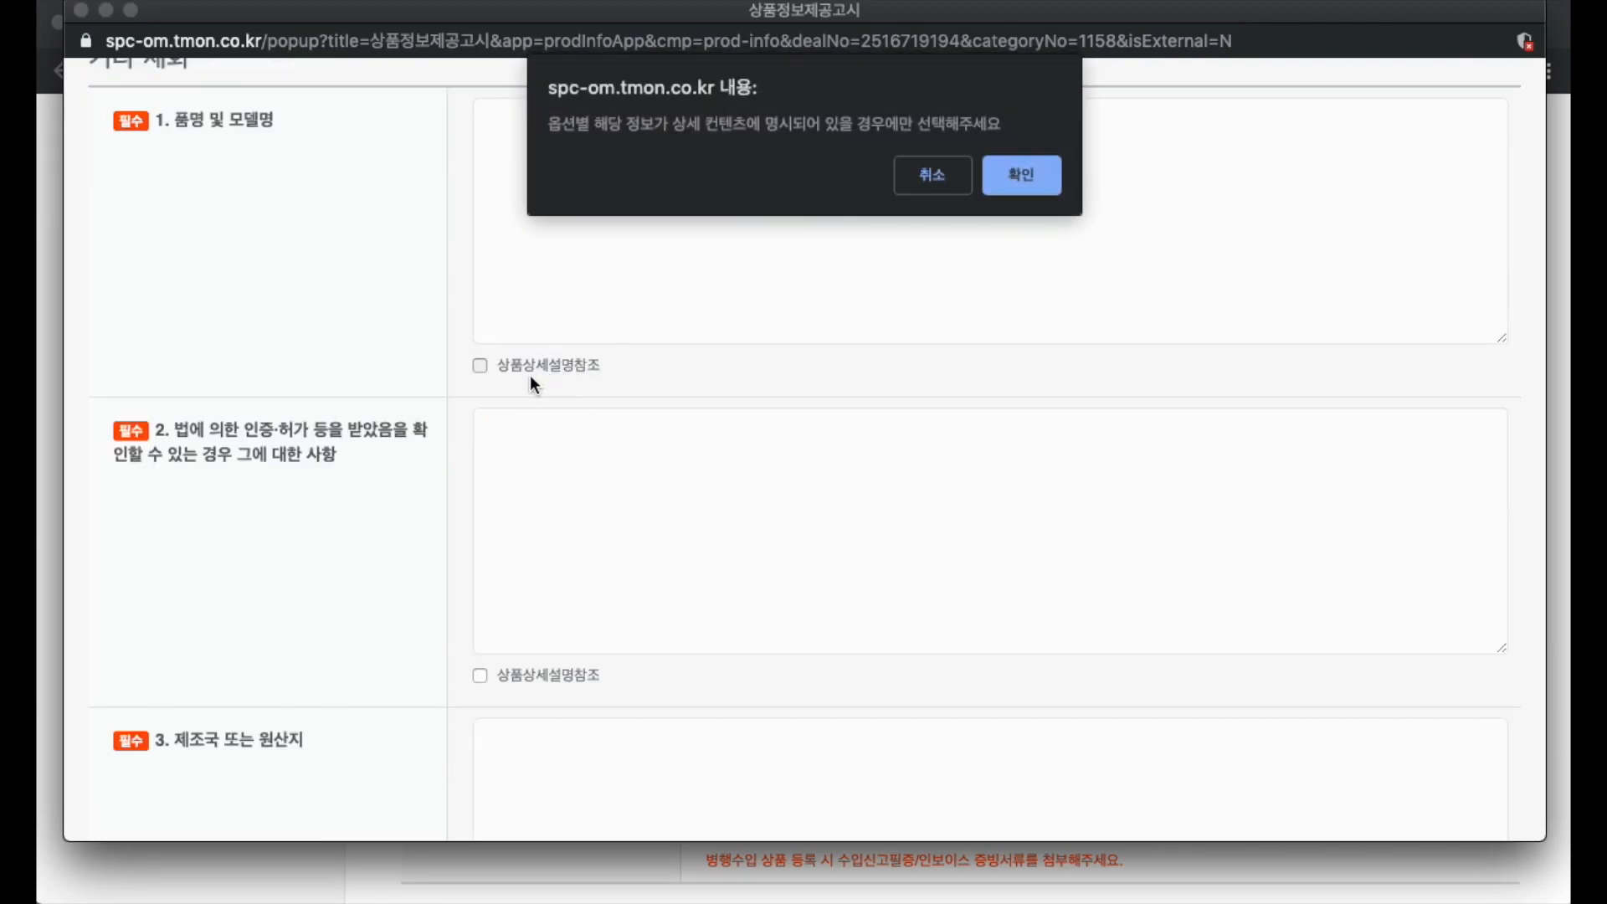
pyautogui.click(1020, 192)
pyautogui.click(862, 235)
pyautogui.hotkey('ctrl', 'a')
pyautogui.hotkey('ctrl', 'c')
# Step: Fill the other four required 기타 재화 fields with "상품상세설명 참조" and register the 상품정보제공고시
pyautogui.click(770, 523)
pyautogui.hotkey('ctrl', 'v')
pyautogui.scroll(-2, 768, 527)
pyautogui.click(756, 617)
pyautogui.hotkey('ctrl', 'v')
pyautogui.scroll(-4, 754, 615)
pyautogui.click(757, 620)
pyautogui.hotkey('ctrl', 'v')
pyautogui.scroll(-6, 759, 617)
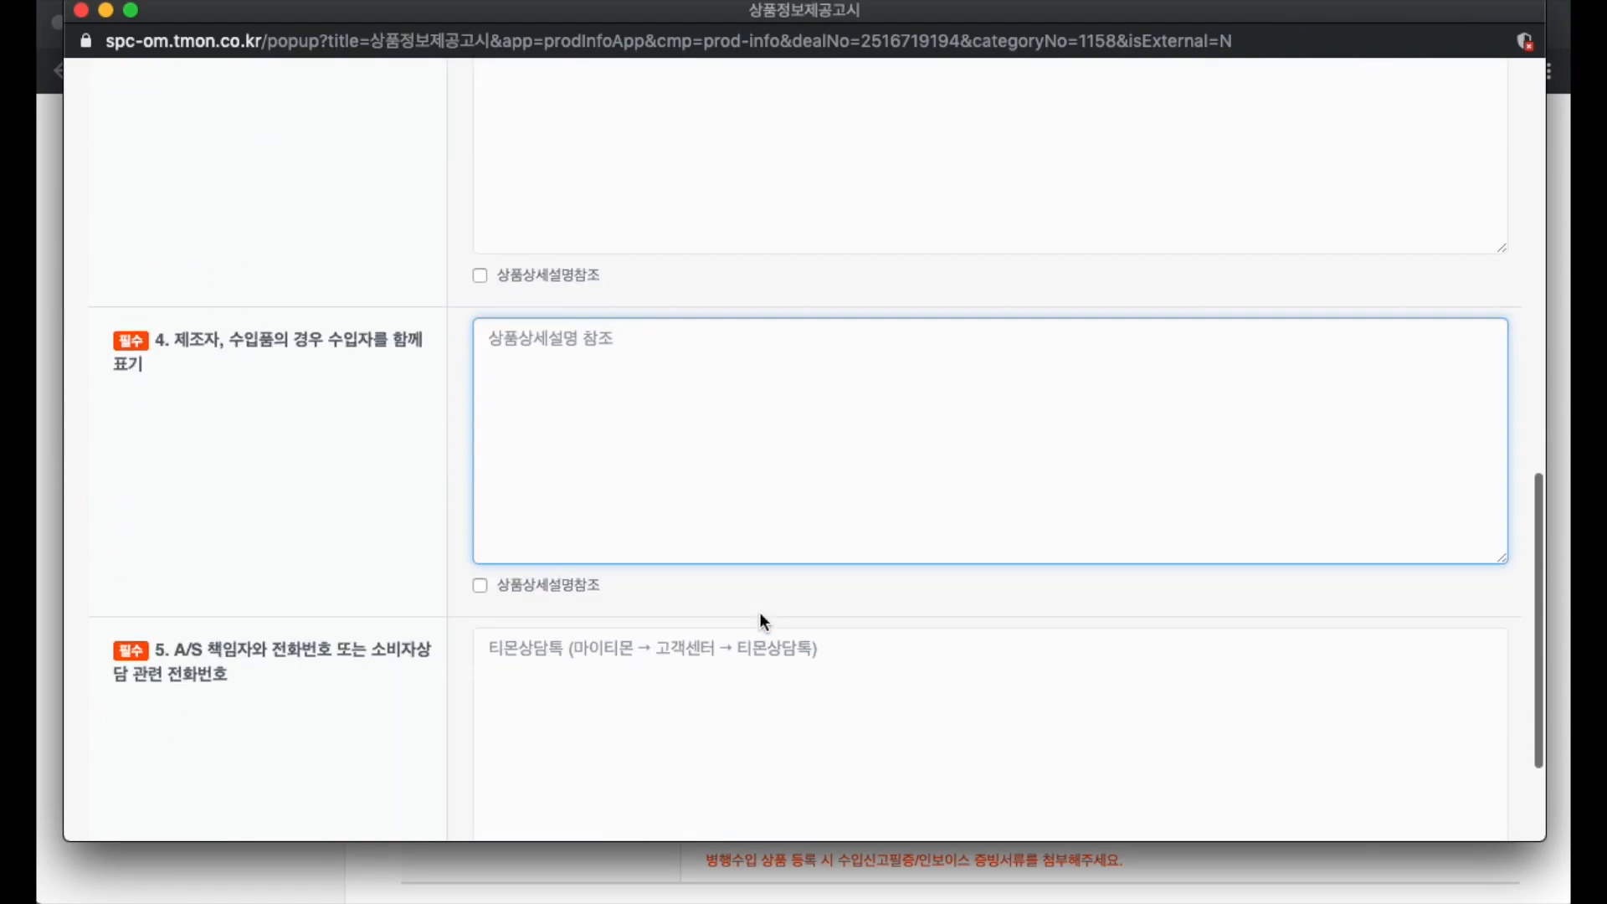
pyautogui.click(766, 622)
pyautogui.hotkey('ctrl', 'v')
pyautogui.click(749, 794)
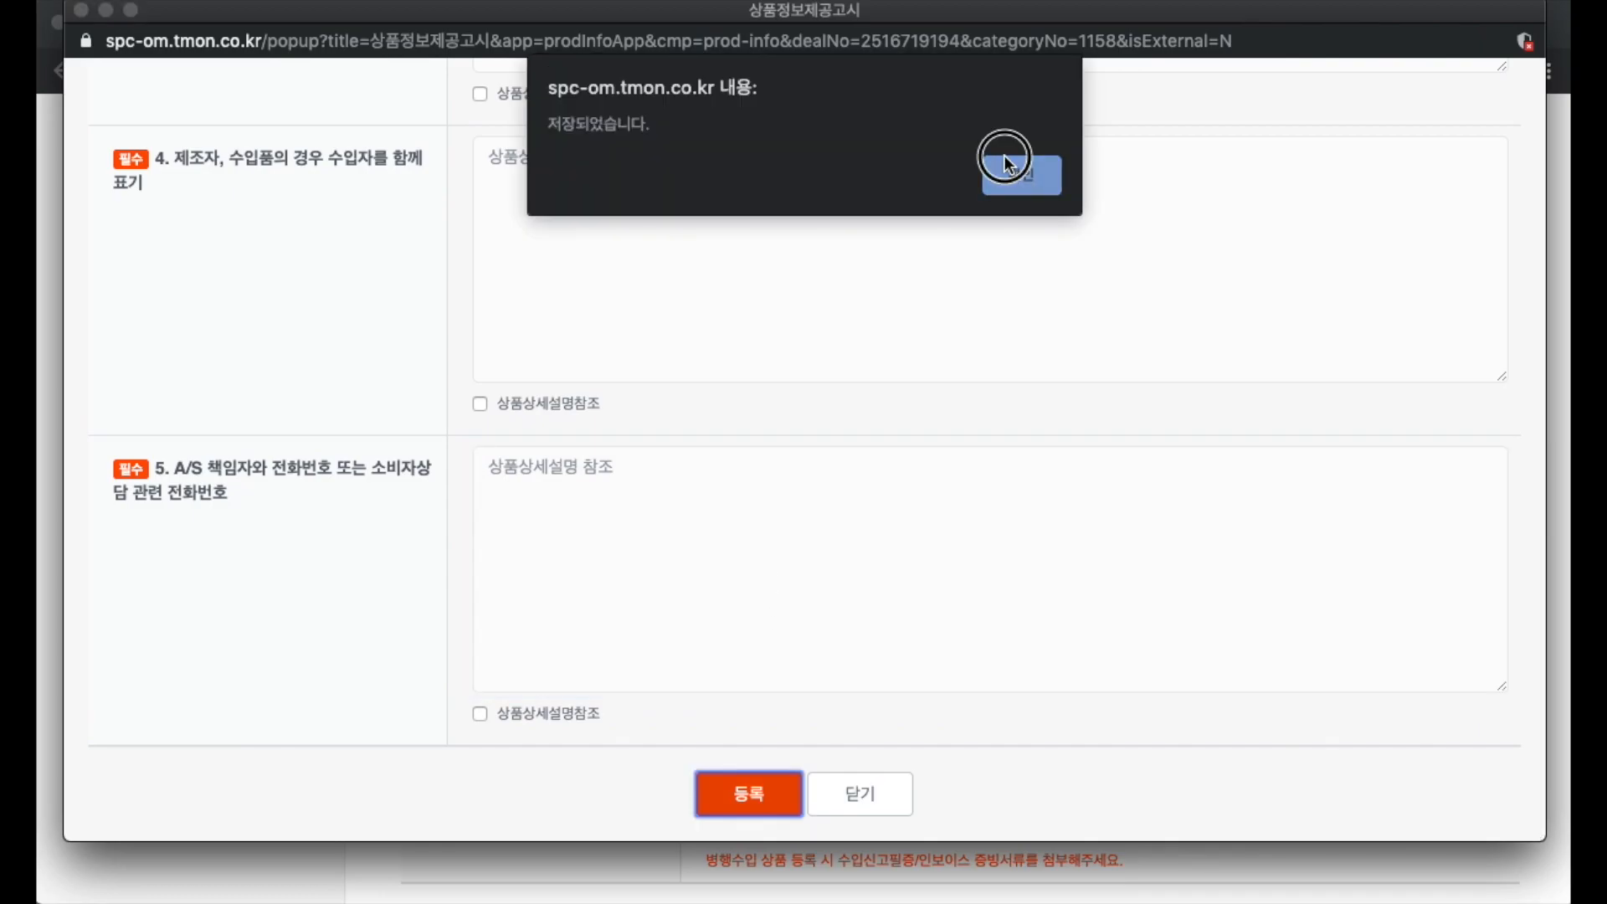
pyautogui.click(1003, 154)
# Step: Open the 옵션 등록 window for the deal and bring its empty option table into view
pyautogui.scroll(-2, 782, 344)
pyautogui.moveTo(468, 196); pyautogui.dragTo(563, 200)
pyautogui.click(566, 200)
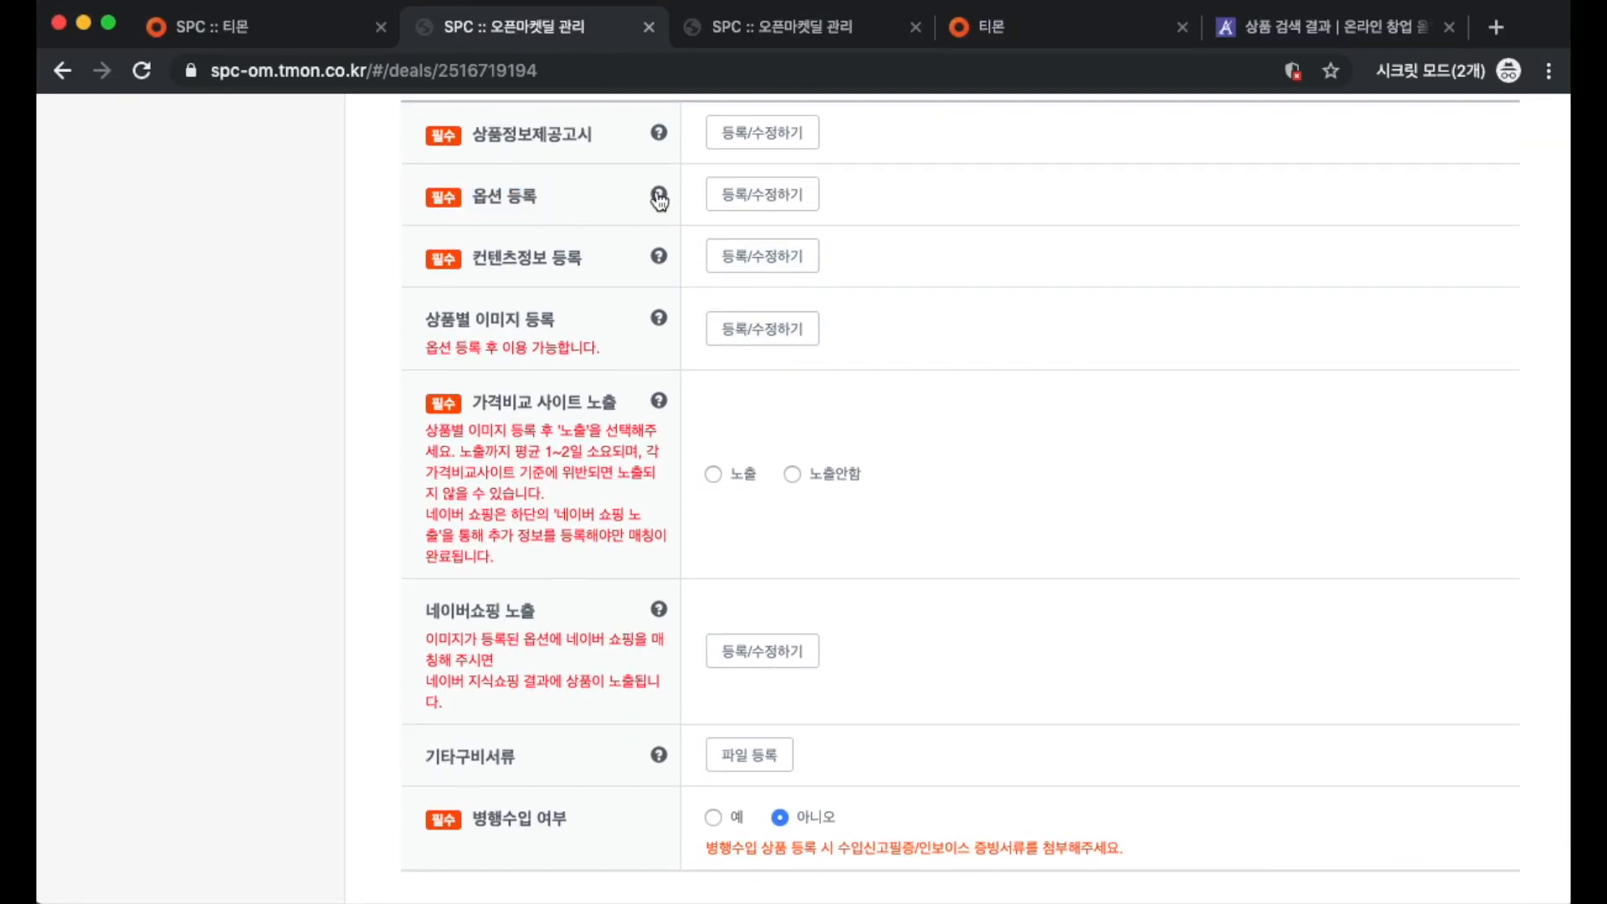
pyautogui.click(740, 201)
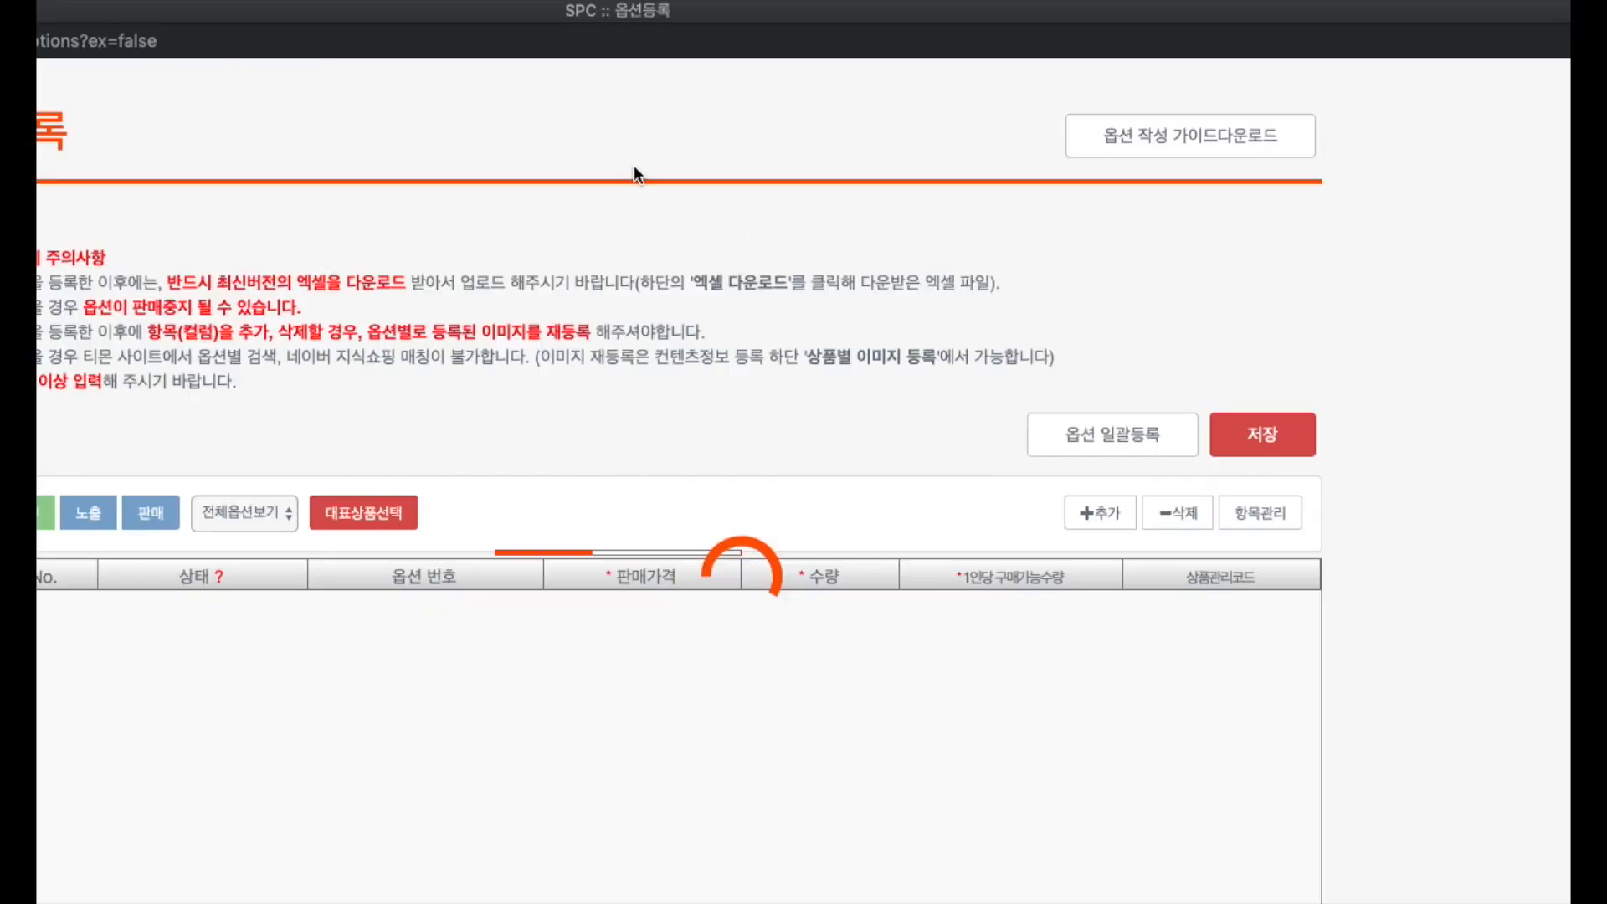
pyautogui.moveTo(2, 902); pyautogui.dragTo(118, 851)
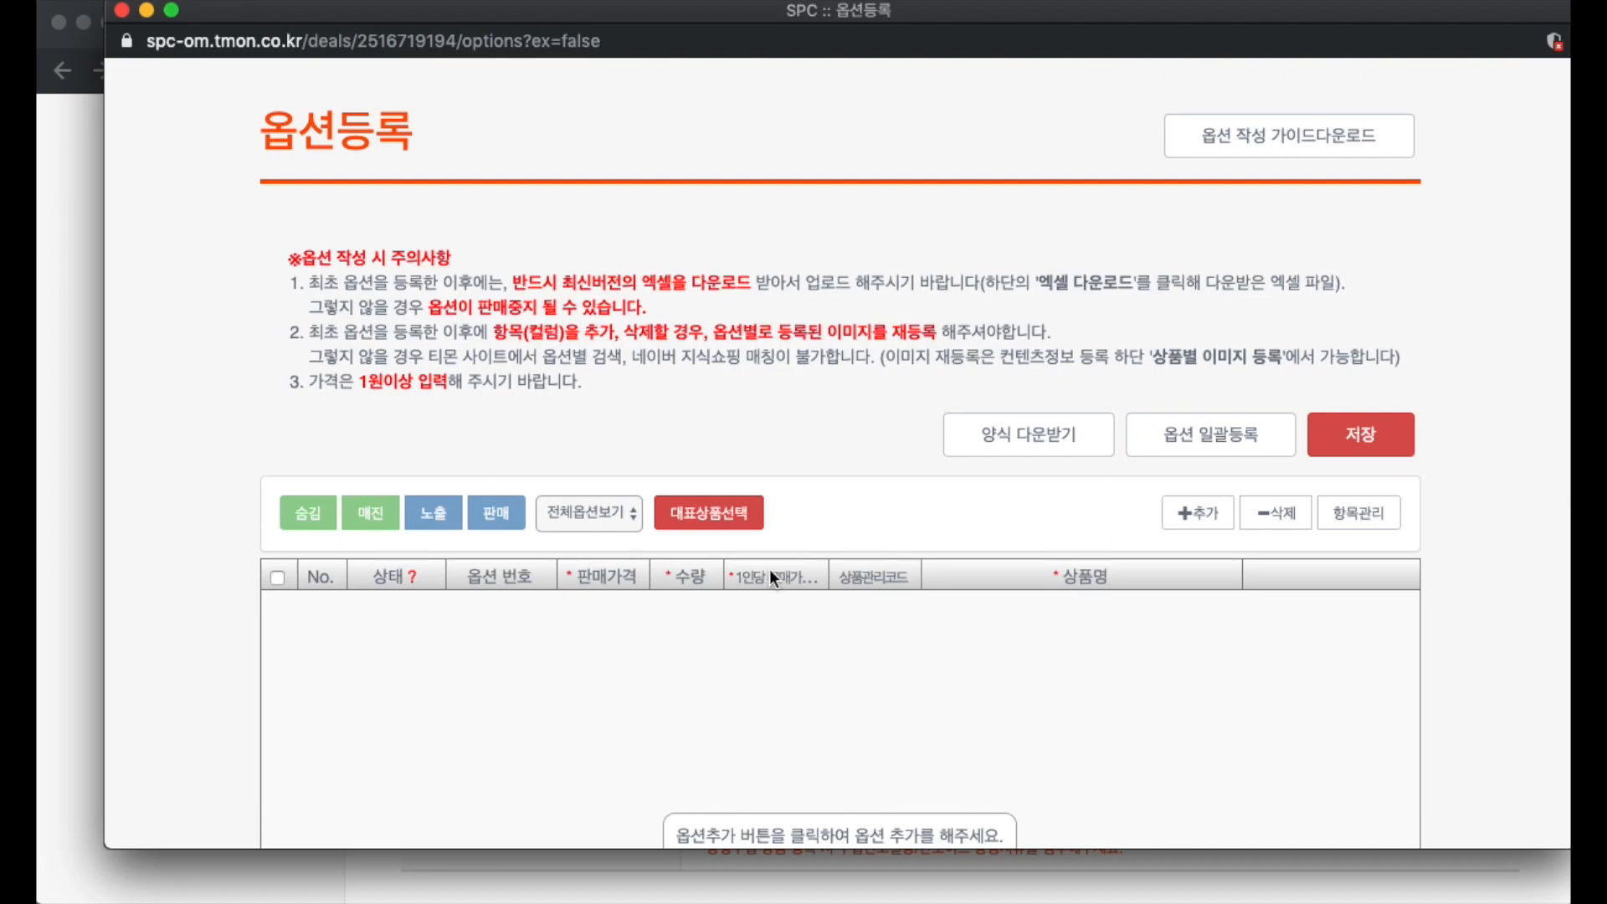
pyautogui.scroll(-3, 770, 569)
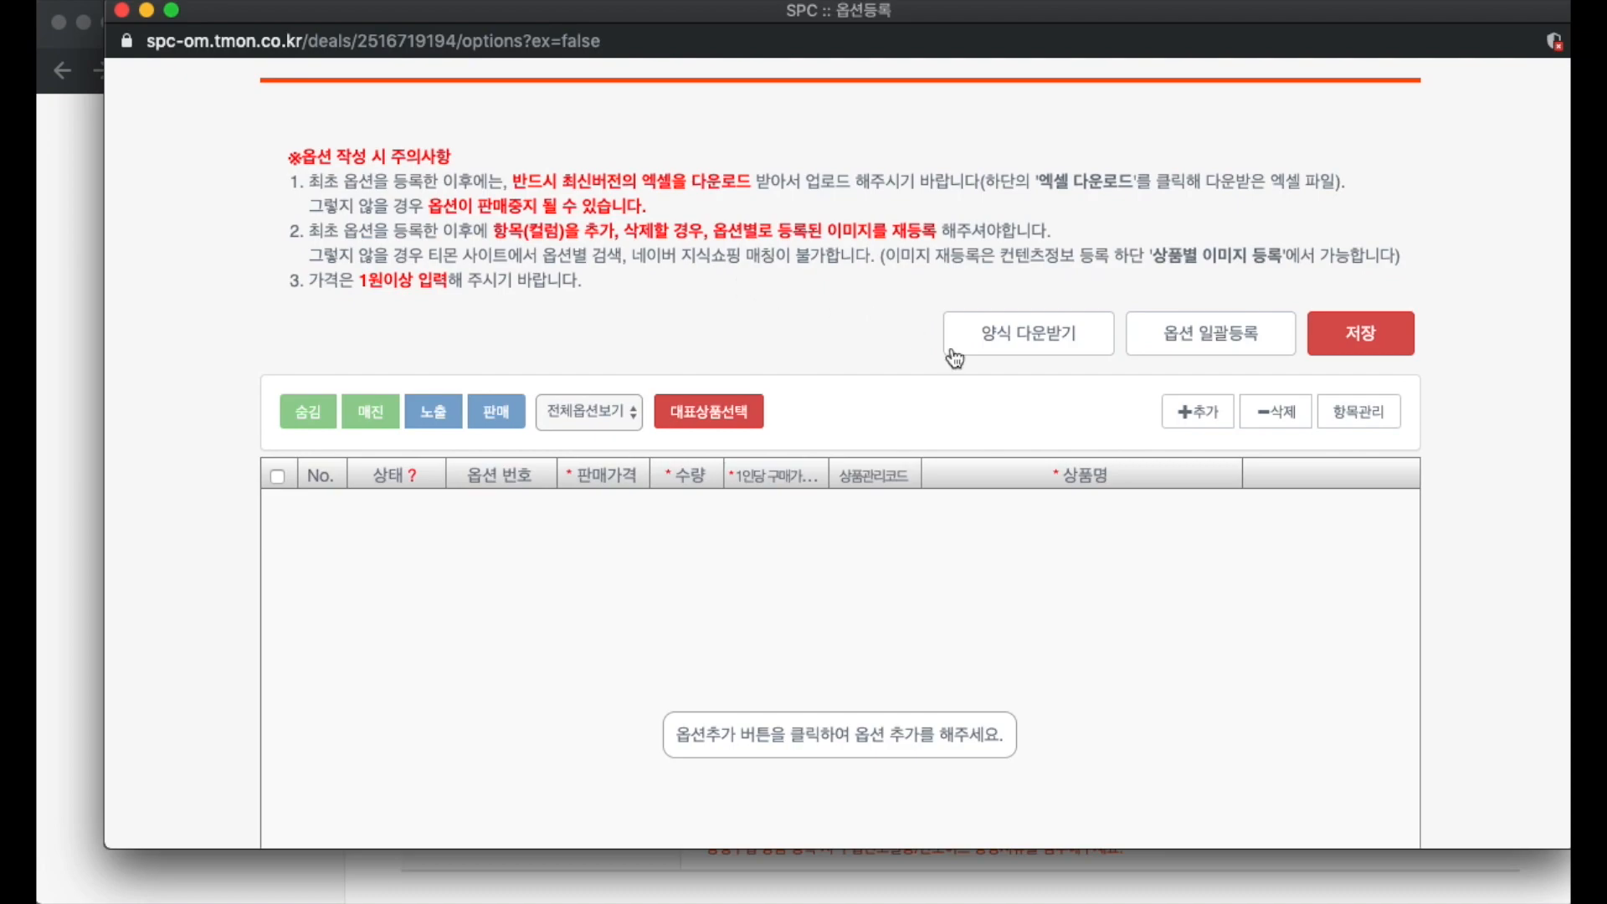
pyautogui.scroll(-2, 986, 358)
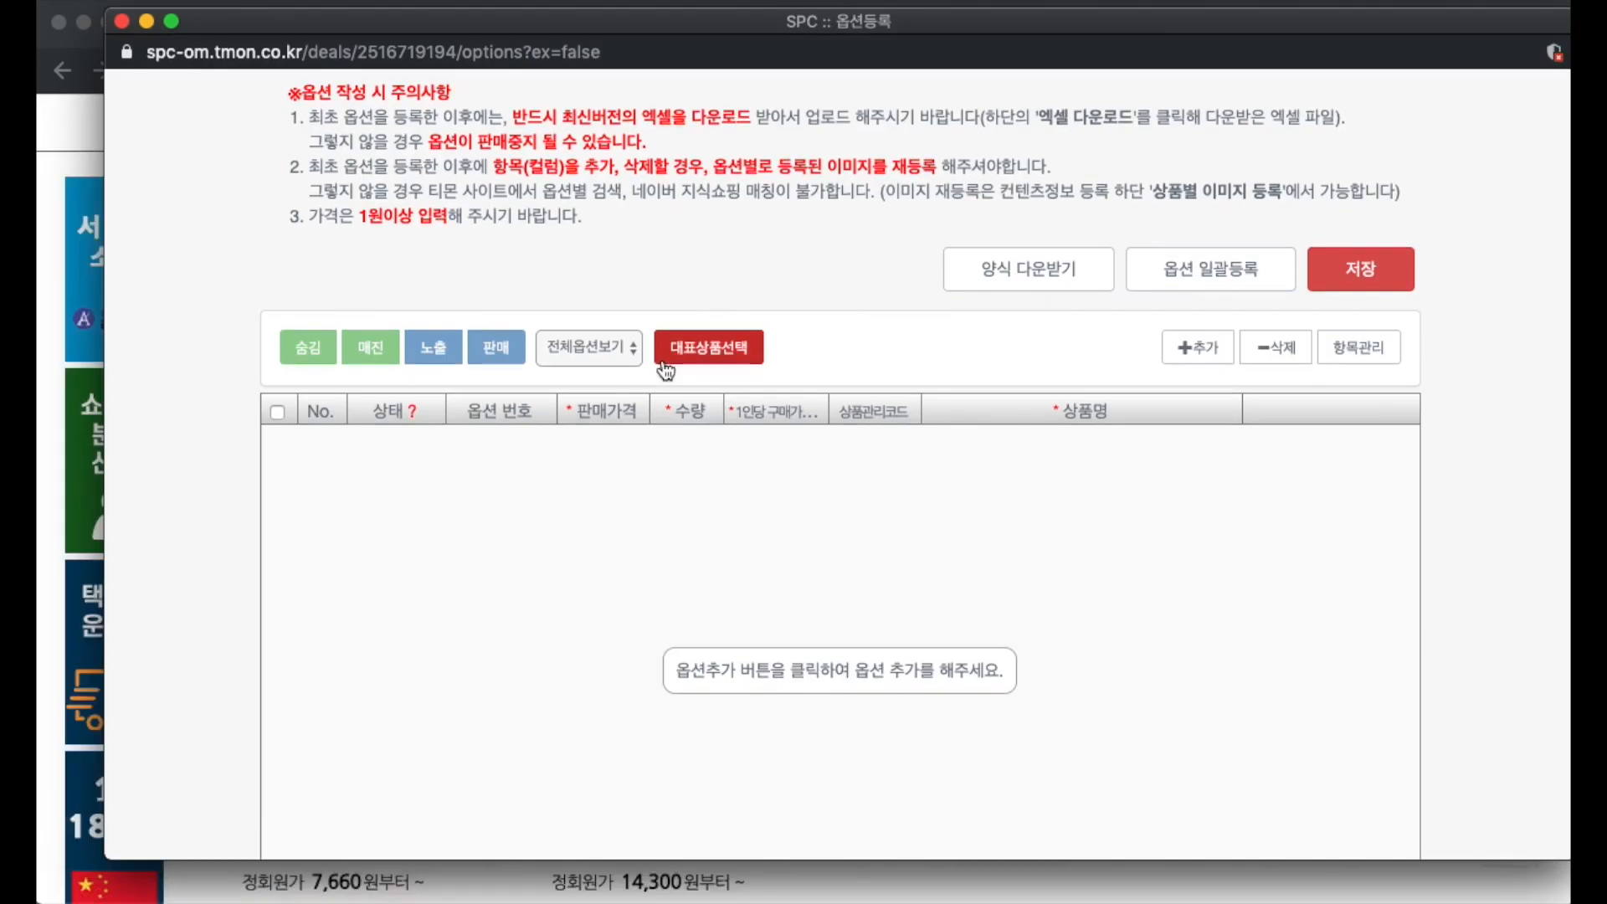
# Step: Check the wholesale site's cat product list and add six blank rows to the option table
pyautogui.press('super+grave')
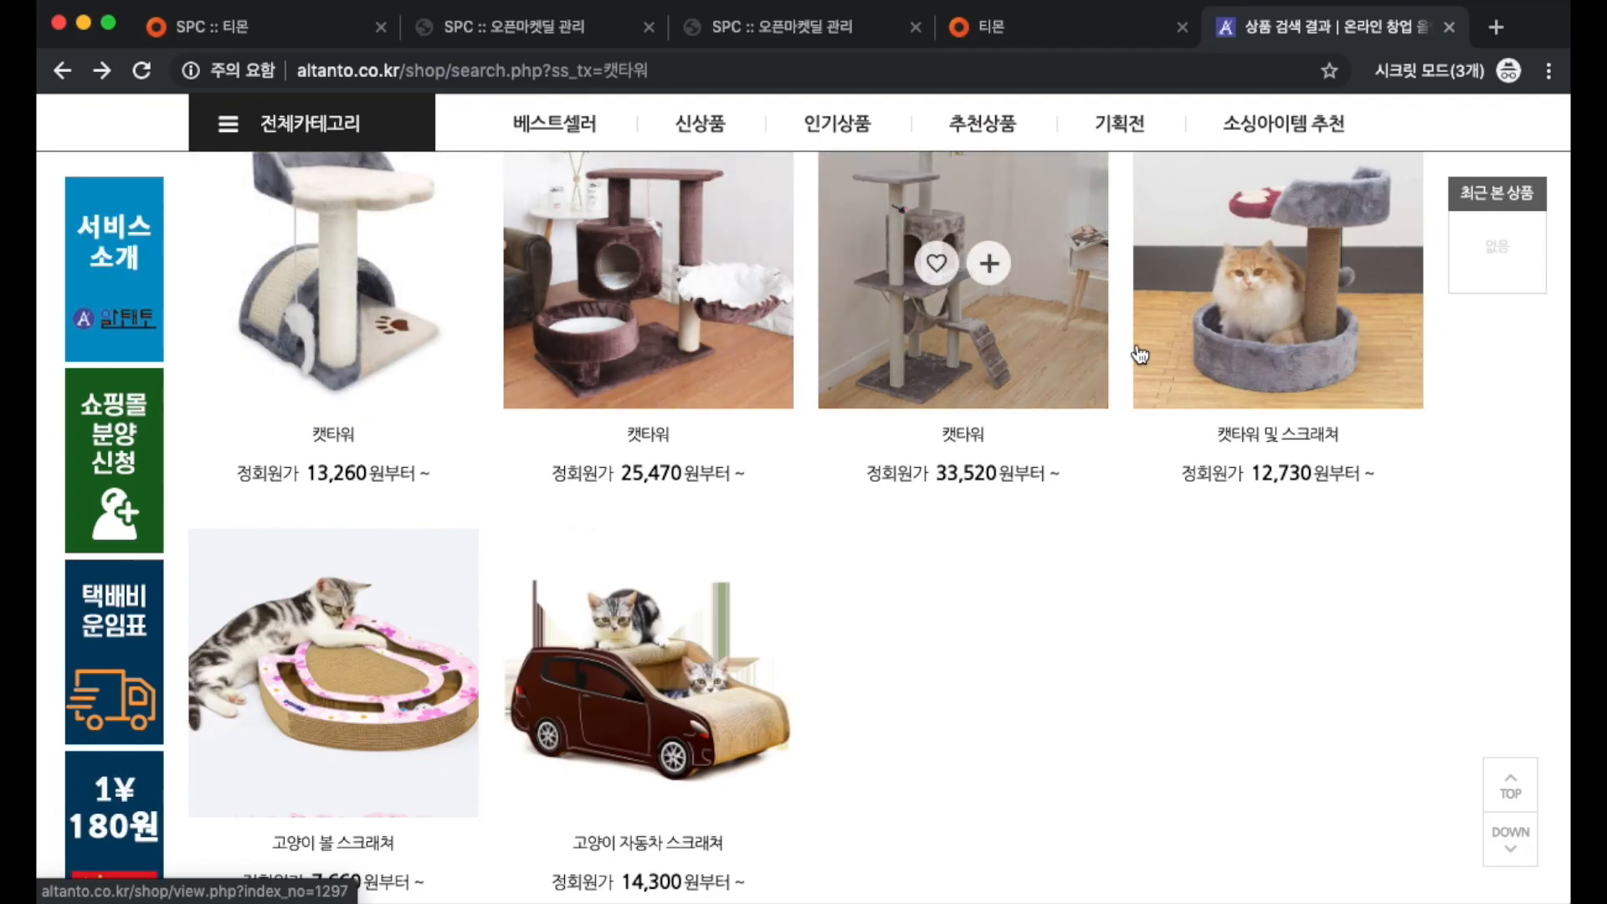
pyautogui.press('super+grave')
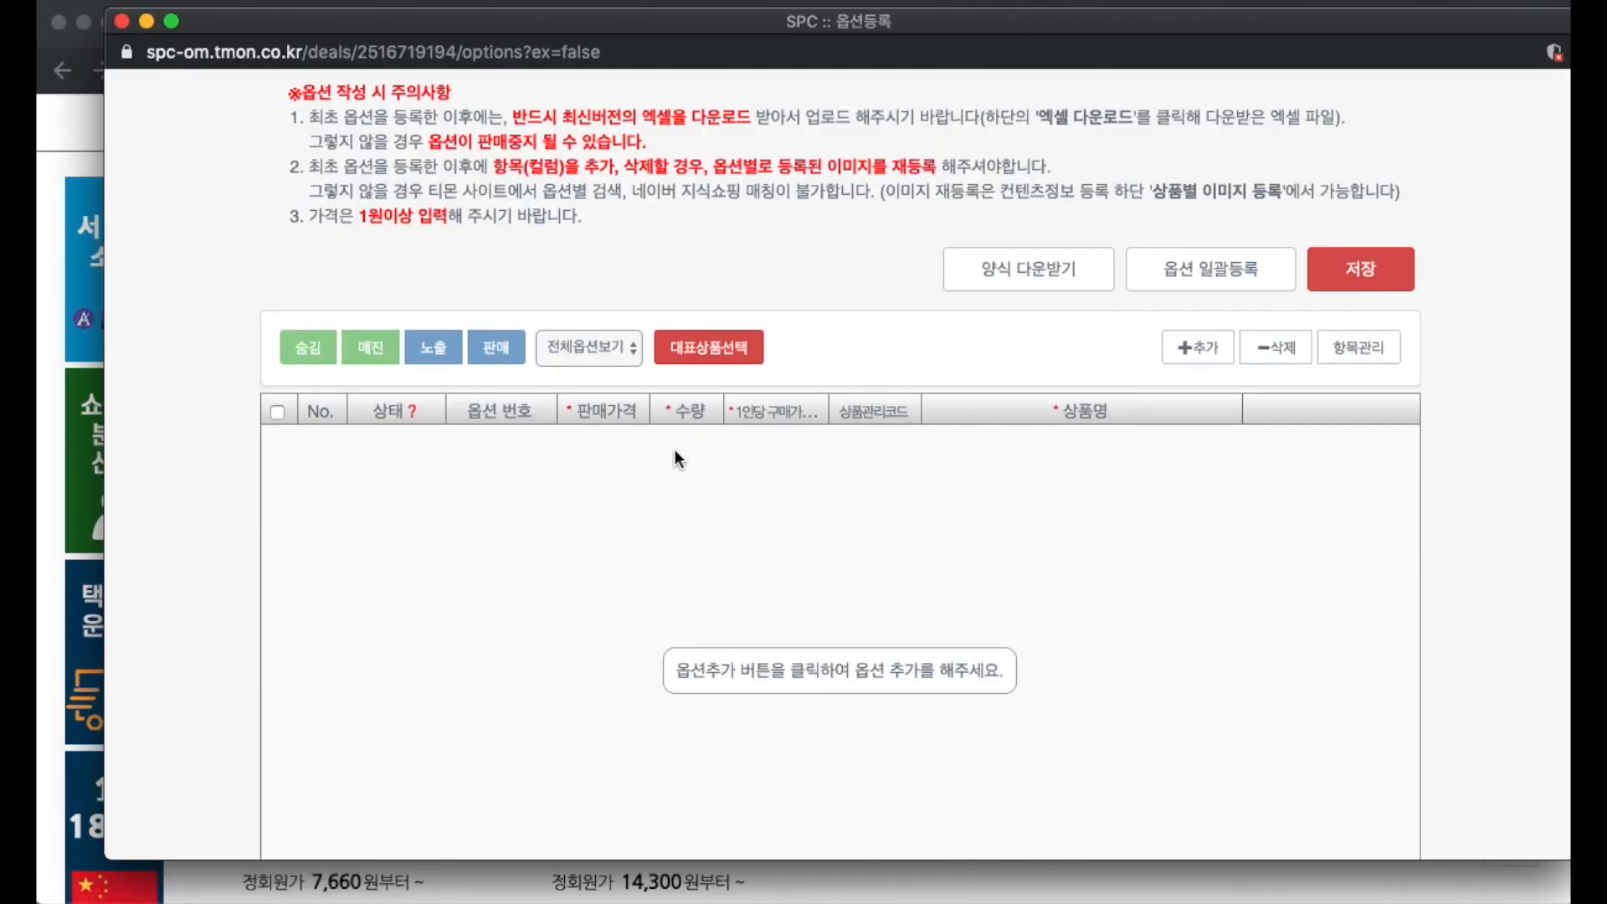
pyautogui.click(1196, 362)
pyautogui.click(1195, 362)
pyautogui.click(1192, 362)
pyautogui.click(1188, 363)
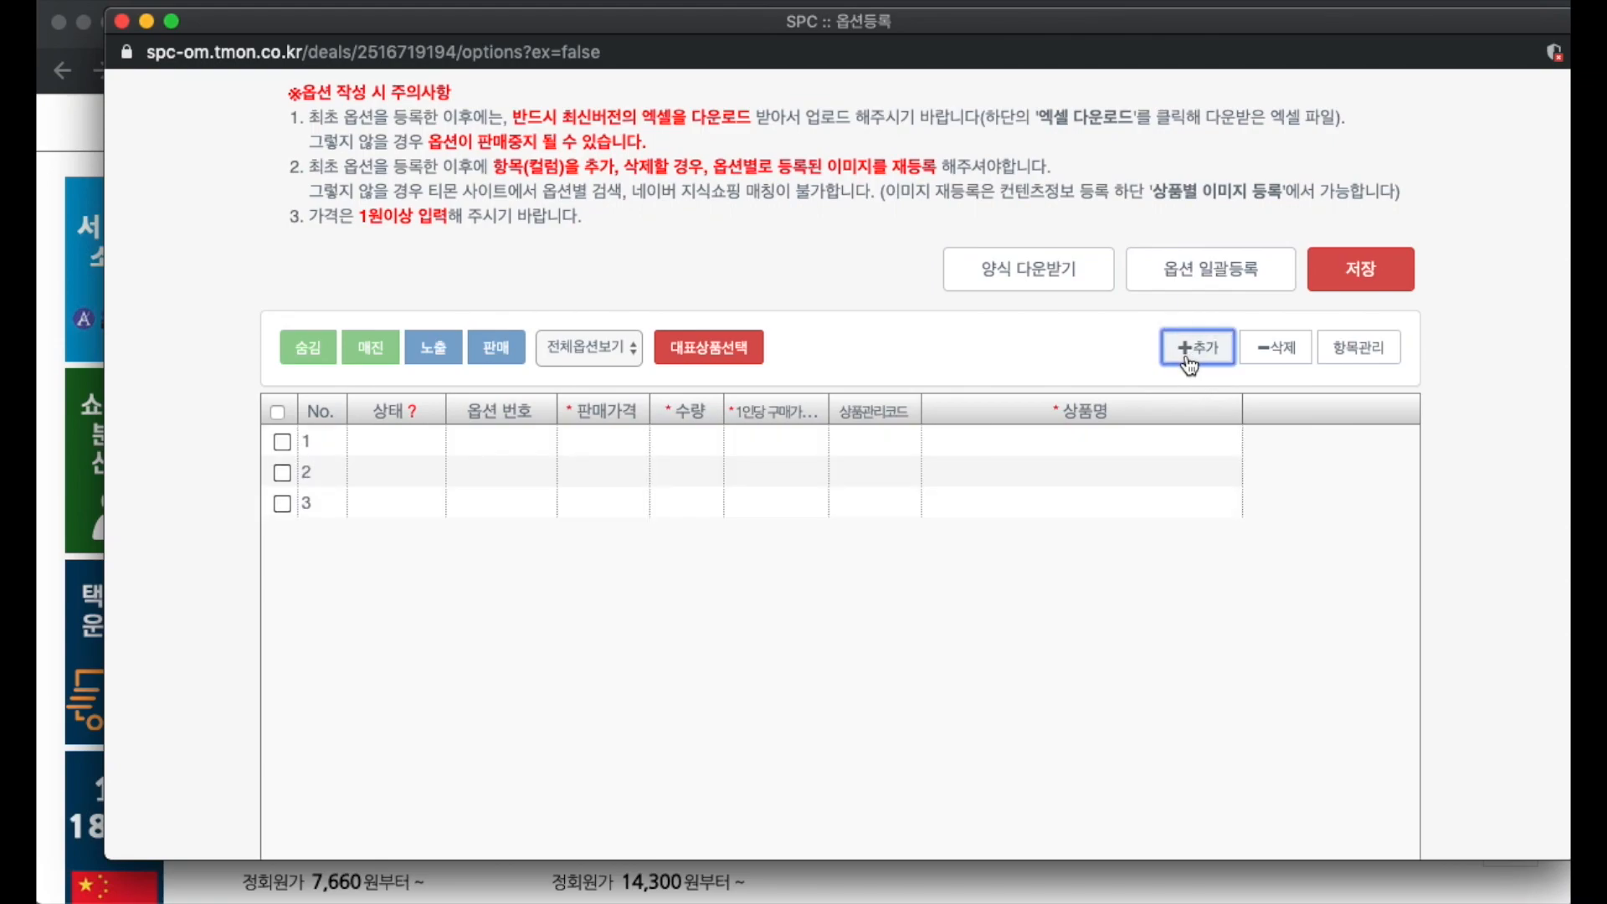
pyautogui.click(1189, 364)
pyautogui.click(1188, 362)
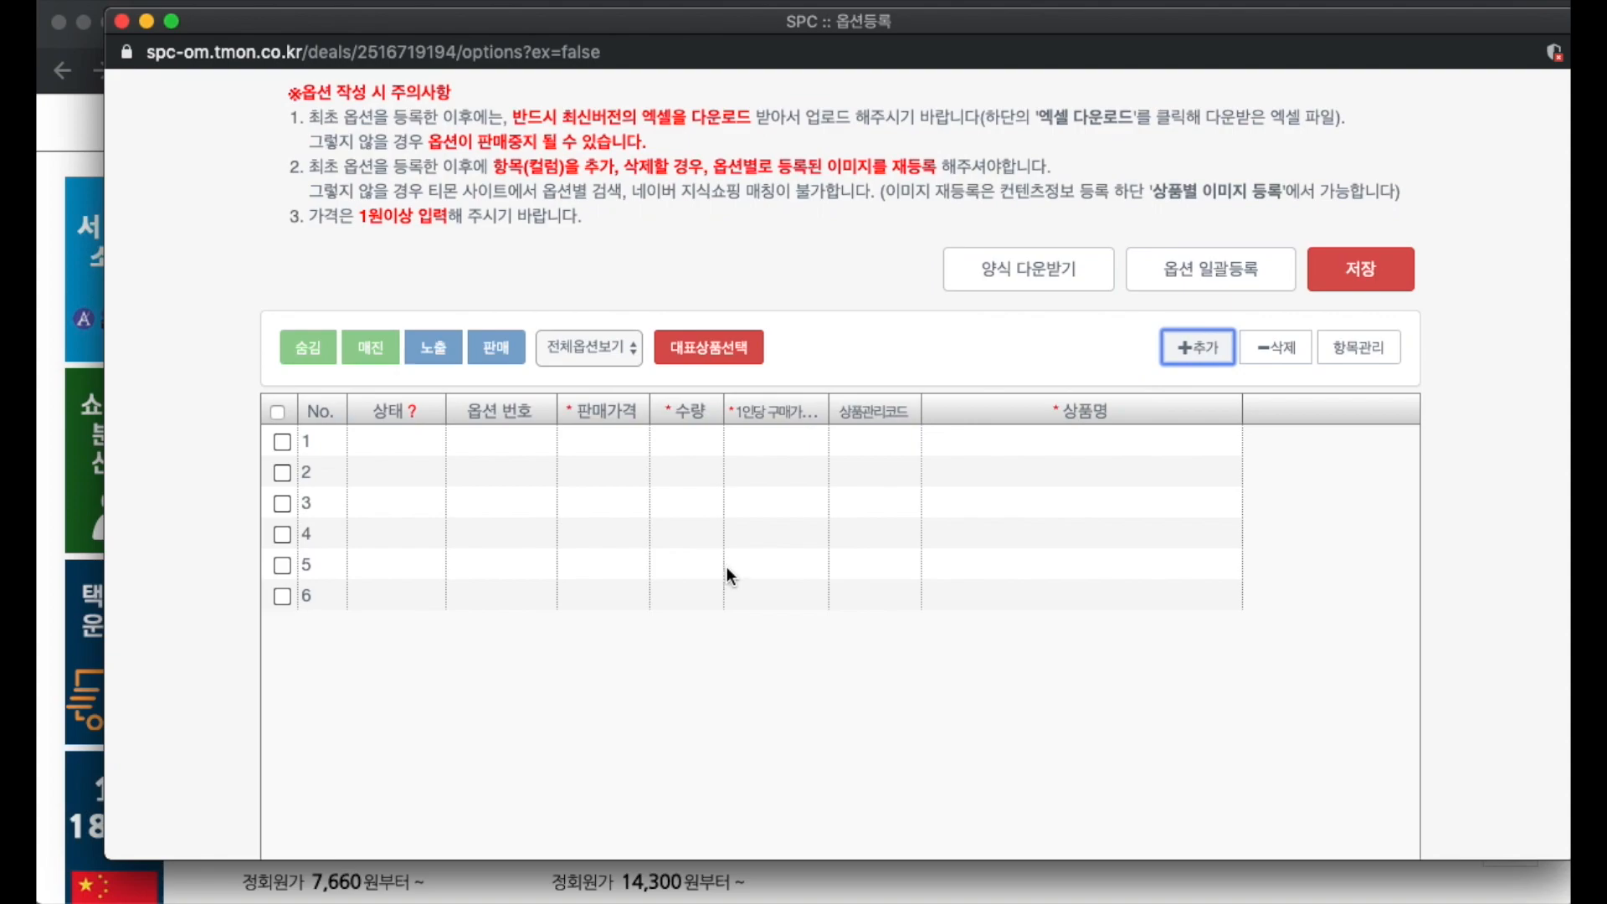
# Step: Go through the first option row's 판매가격, 수량, 1인당 구매가능수량 and 상품명 cells
pyautogui.click(603, 444)
pyautogui.click(690, 443)
pyautogui.click(787, 448)
pyautogui.click(1055, 444)
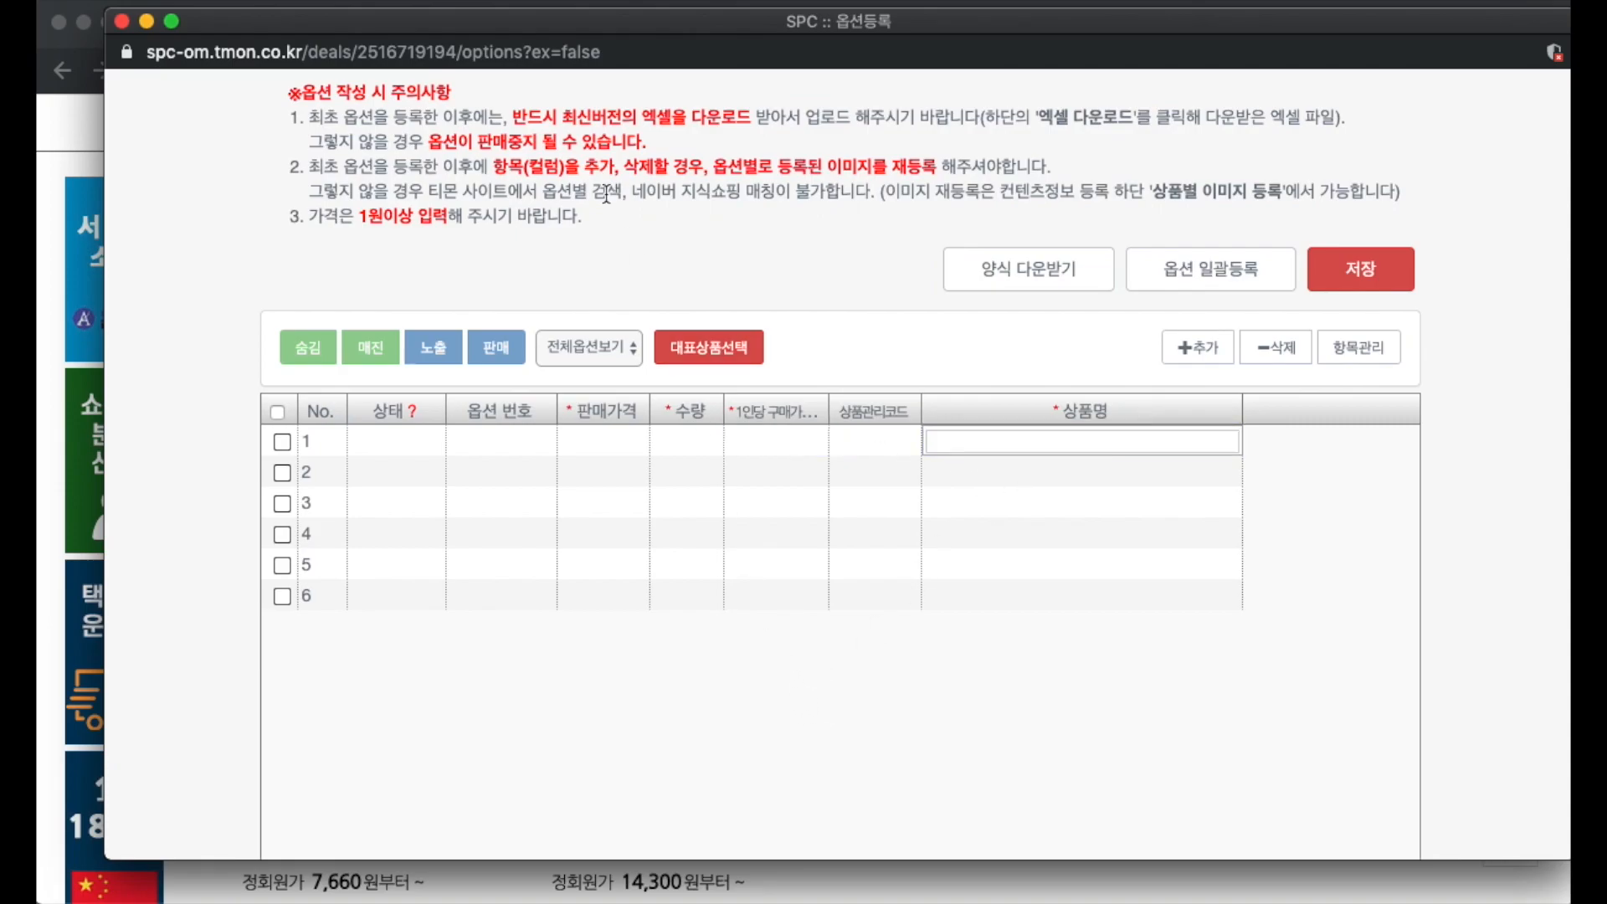
# Step: Switch to the altanto.co.kr search results for 캣타워 and compare the products and their prices
pyautogui.click(89, 440)
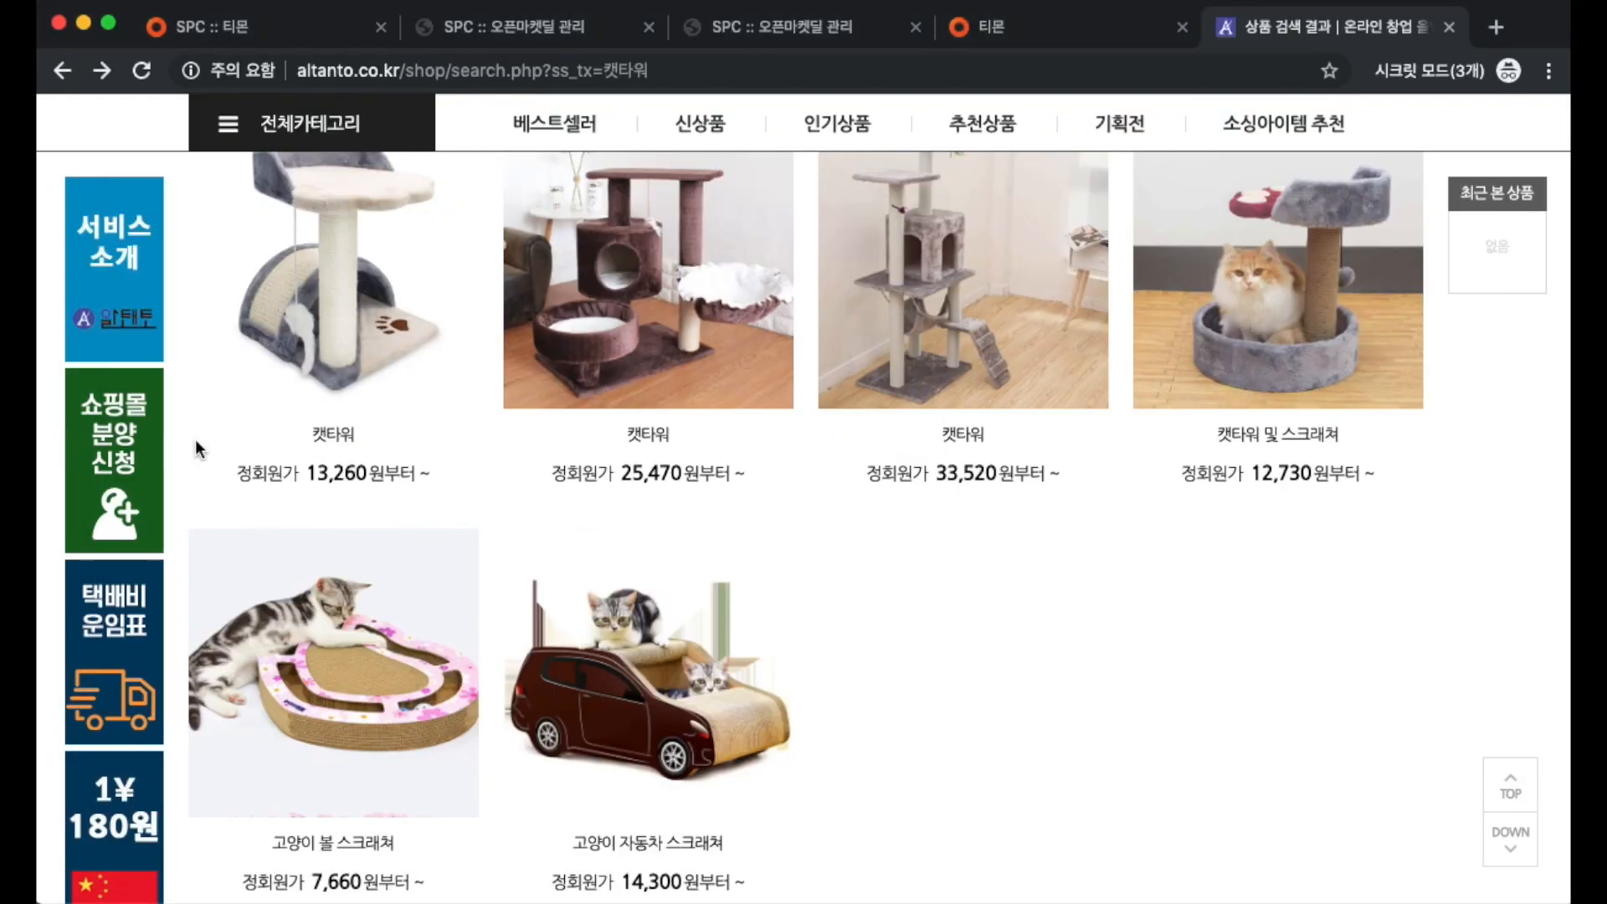
pyautogui.scroll(2, 366, 449)
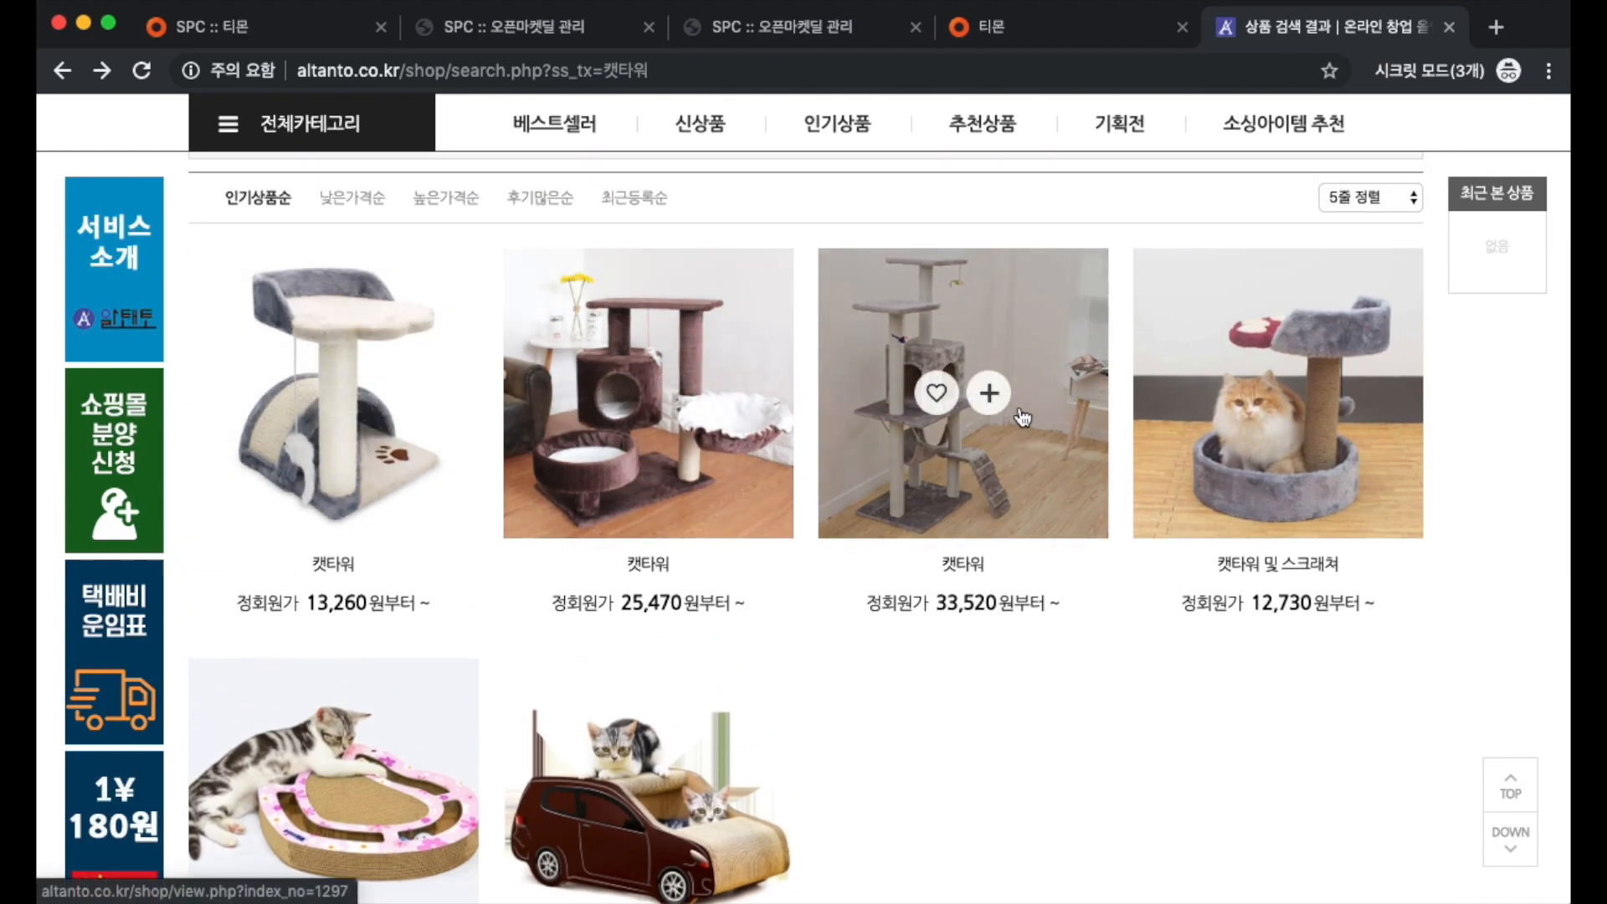
pyautogui.scroll(-1, 1376, 345)
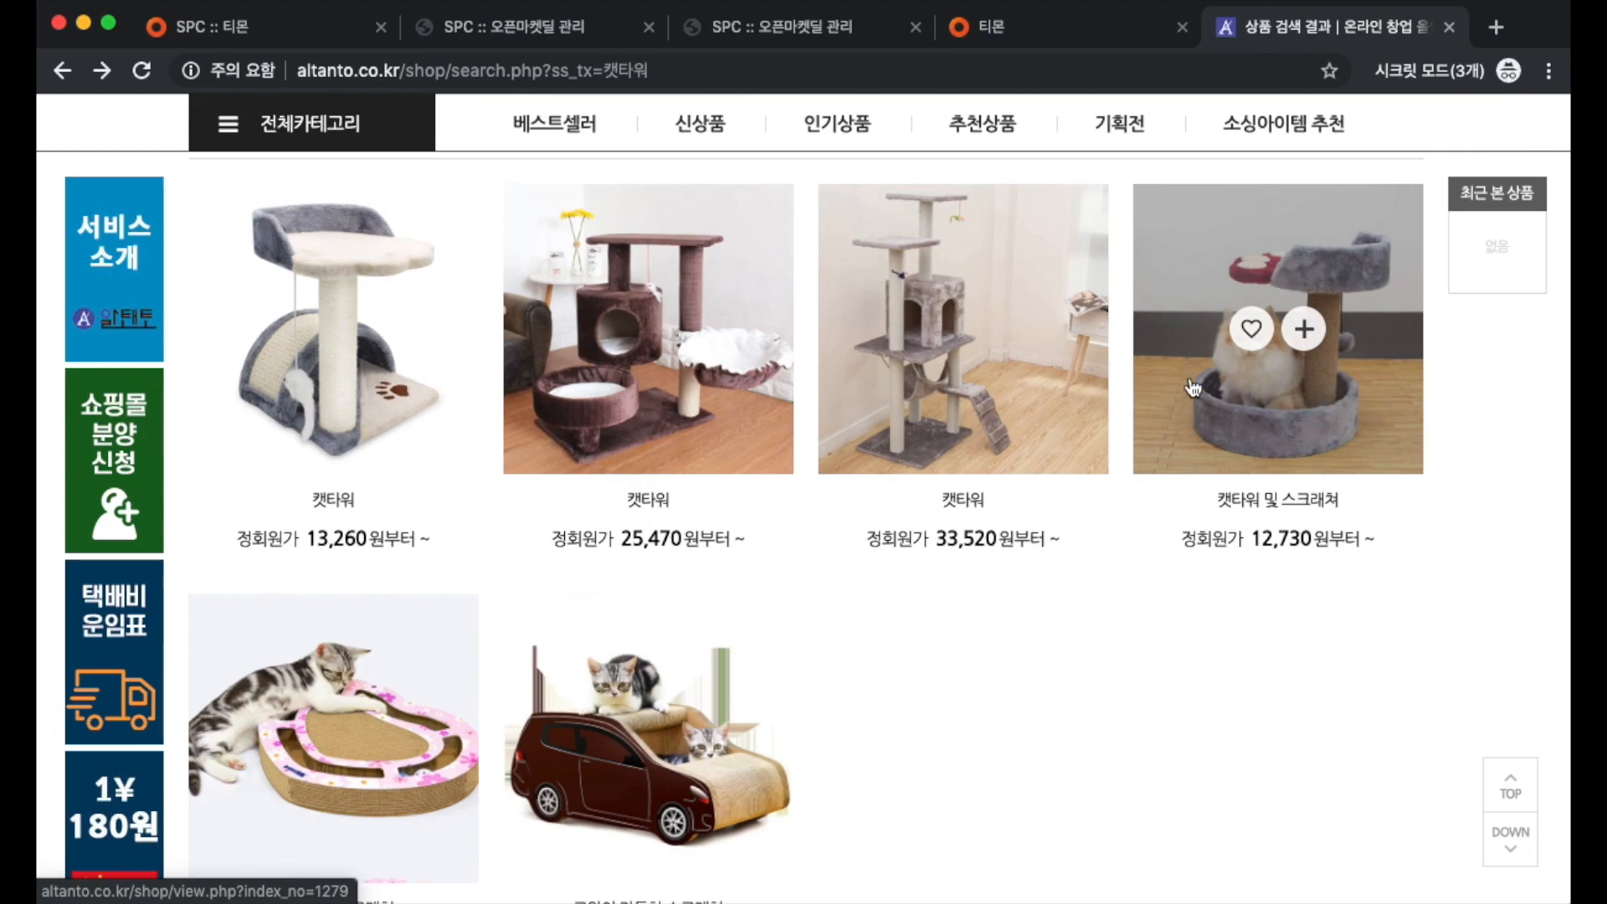
pyautogui.scroll(-2, 306, 657)
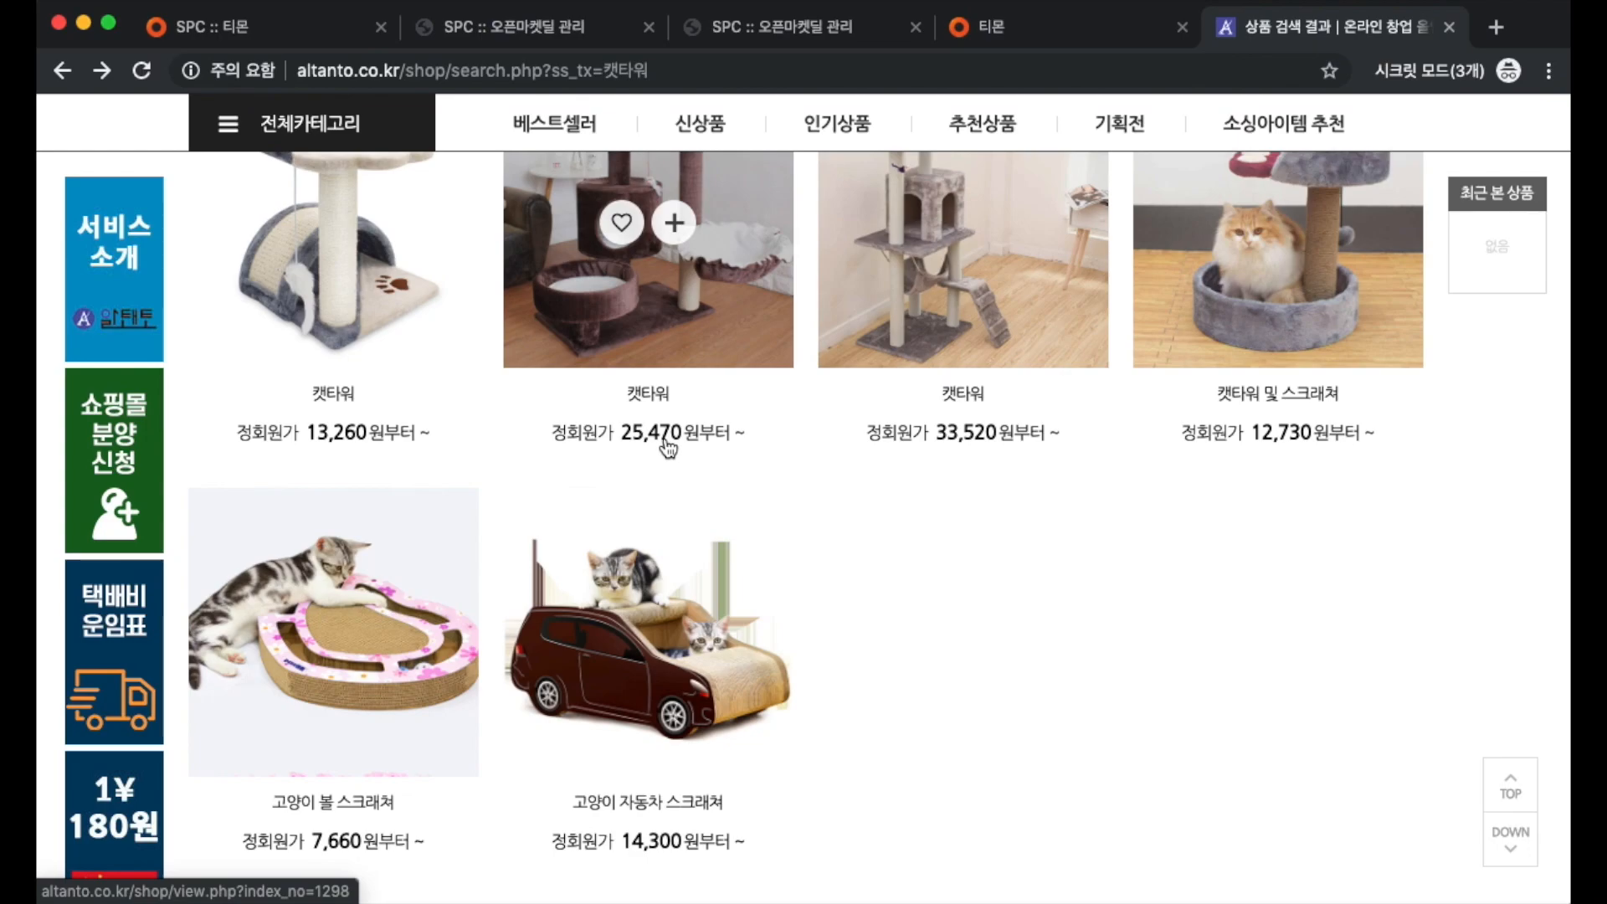
# Step: Double the first cat tower's wholesale price of 13,260 and enter the result, 26,520, as the first option's 판매가격
pyautogui.press('super+grave')
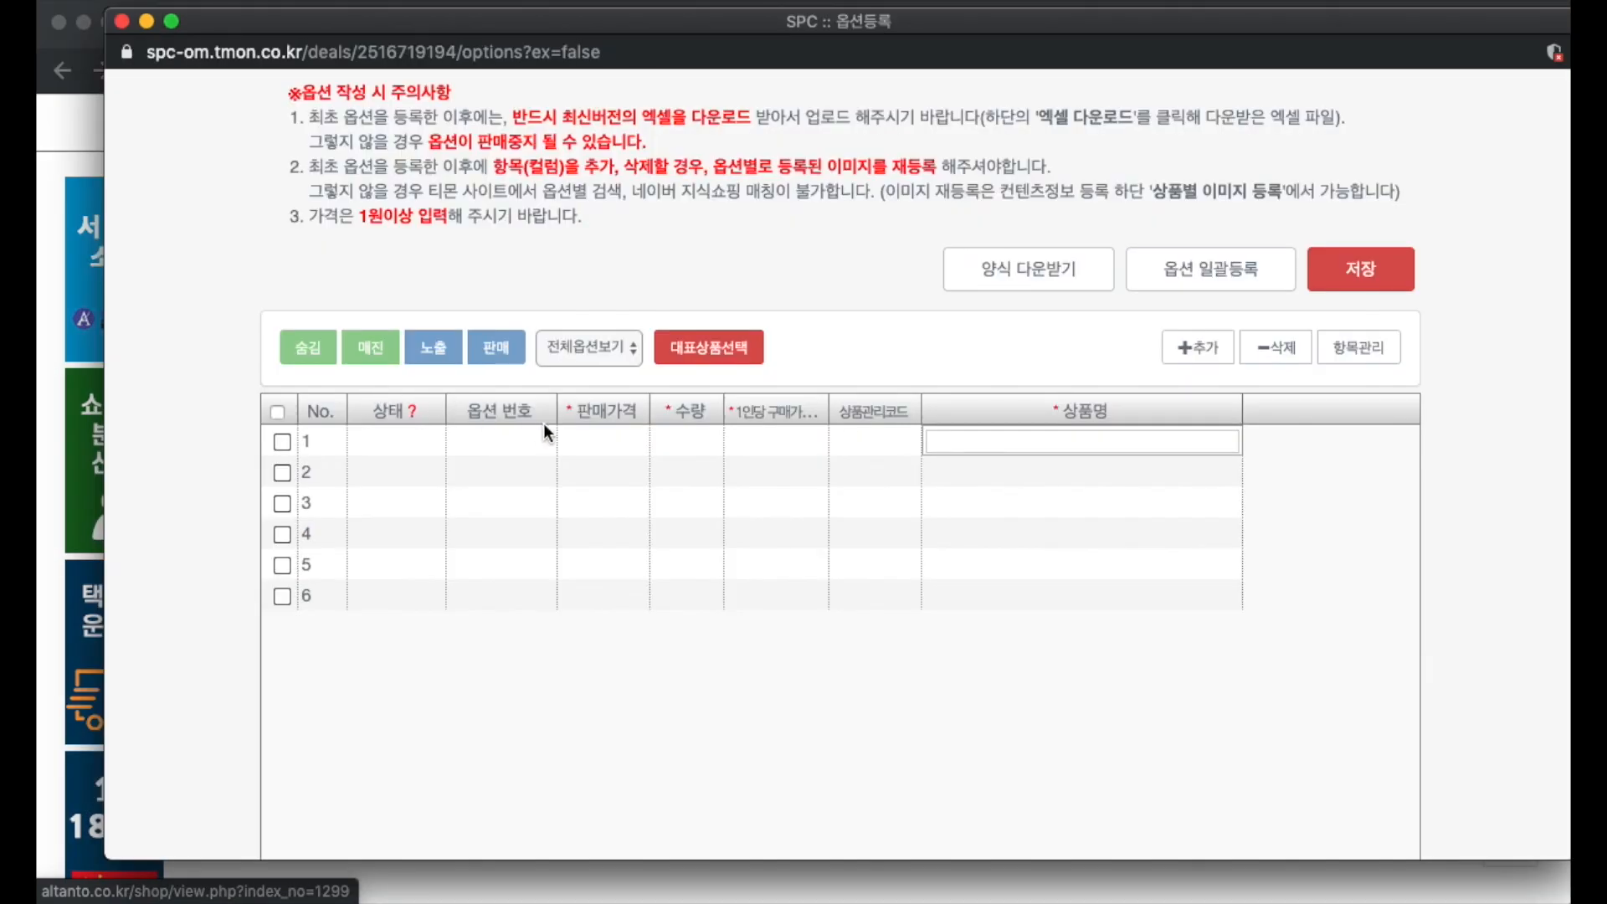
pyautogui.click(603, 439)
pyautogui.press('super+grave')
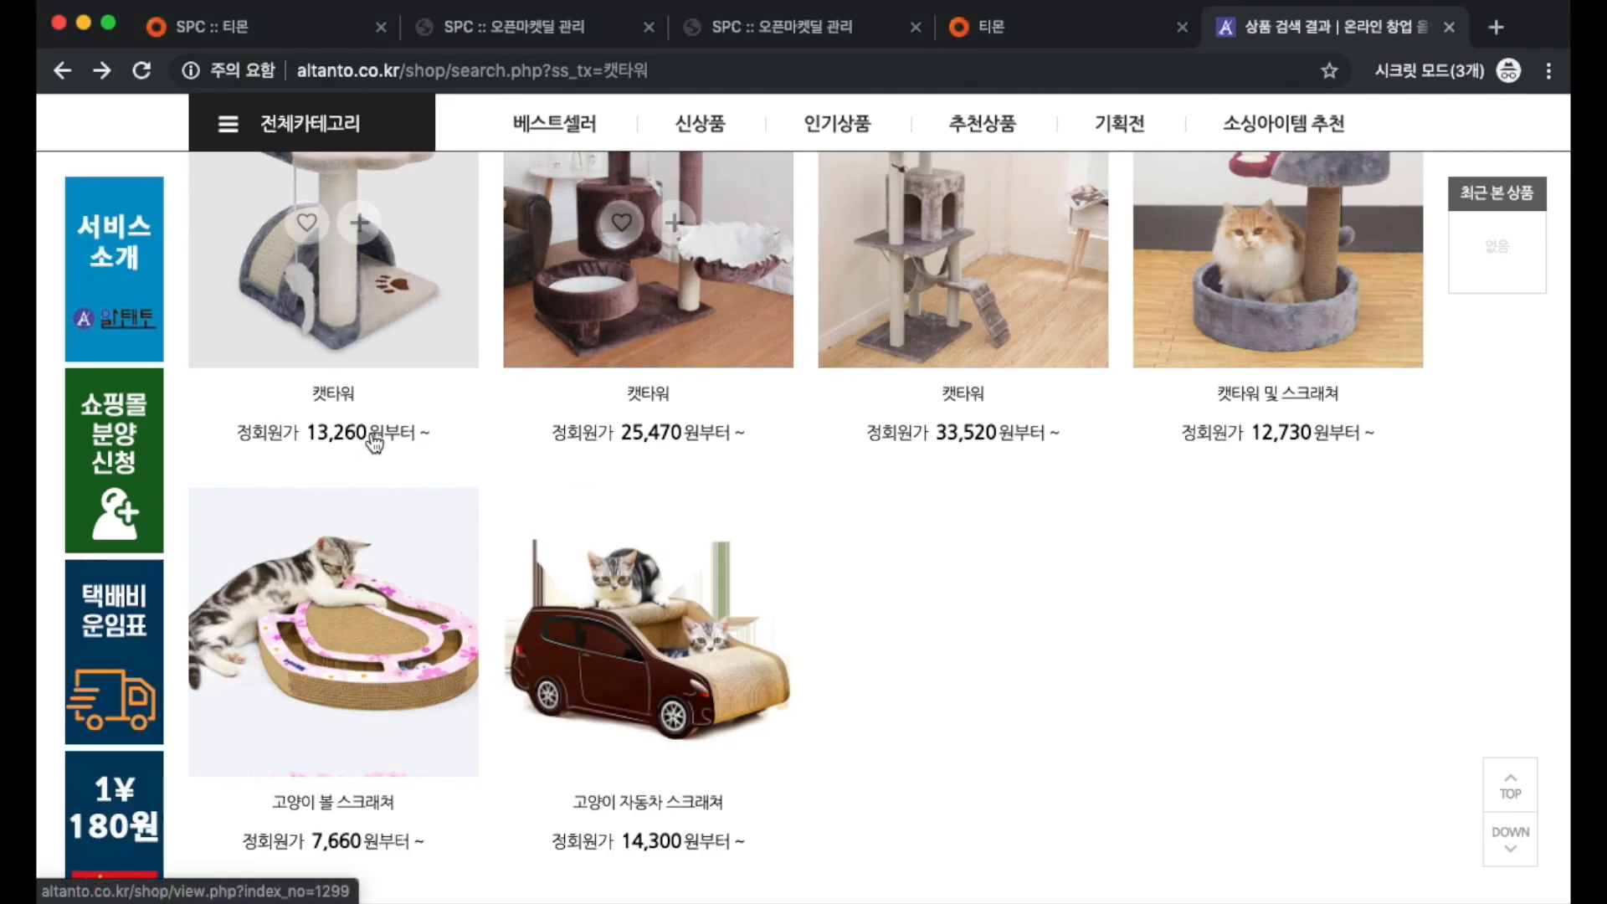
pyautogui.press('super+space')
pyautogui.write('13260')
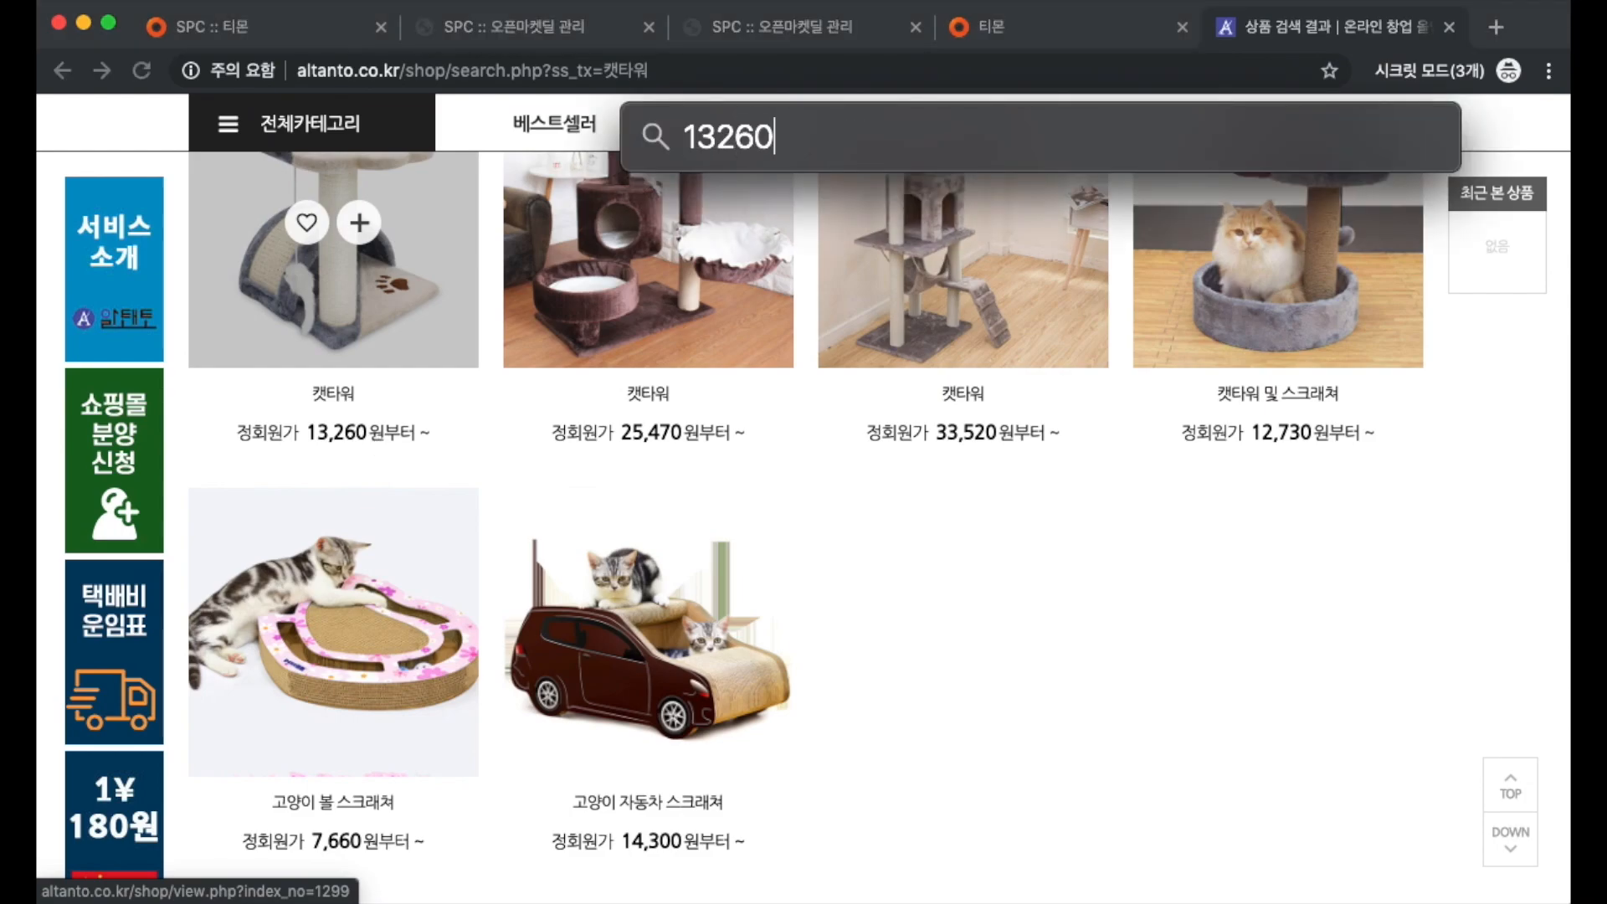
pyautogui.write('*2')
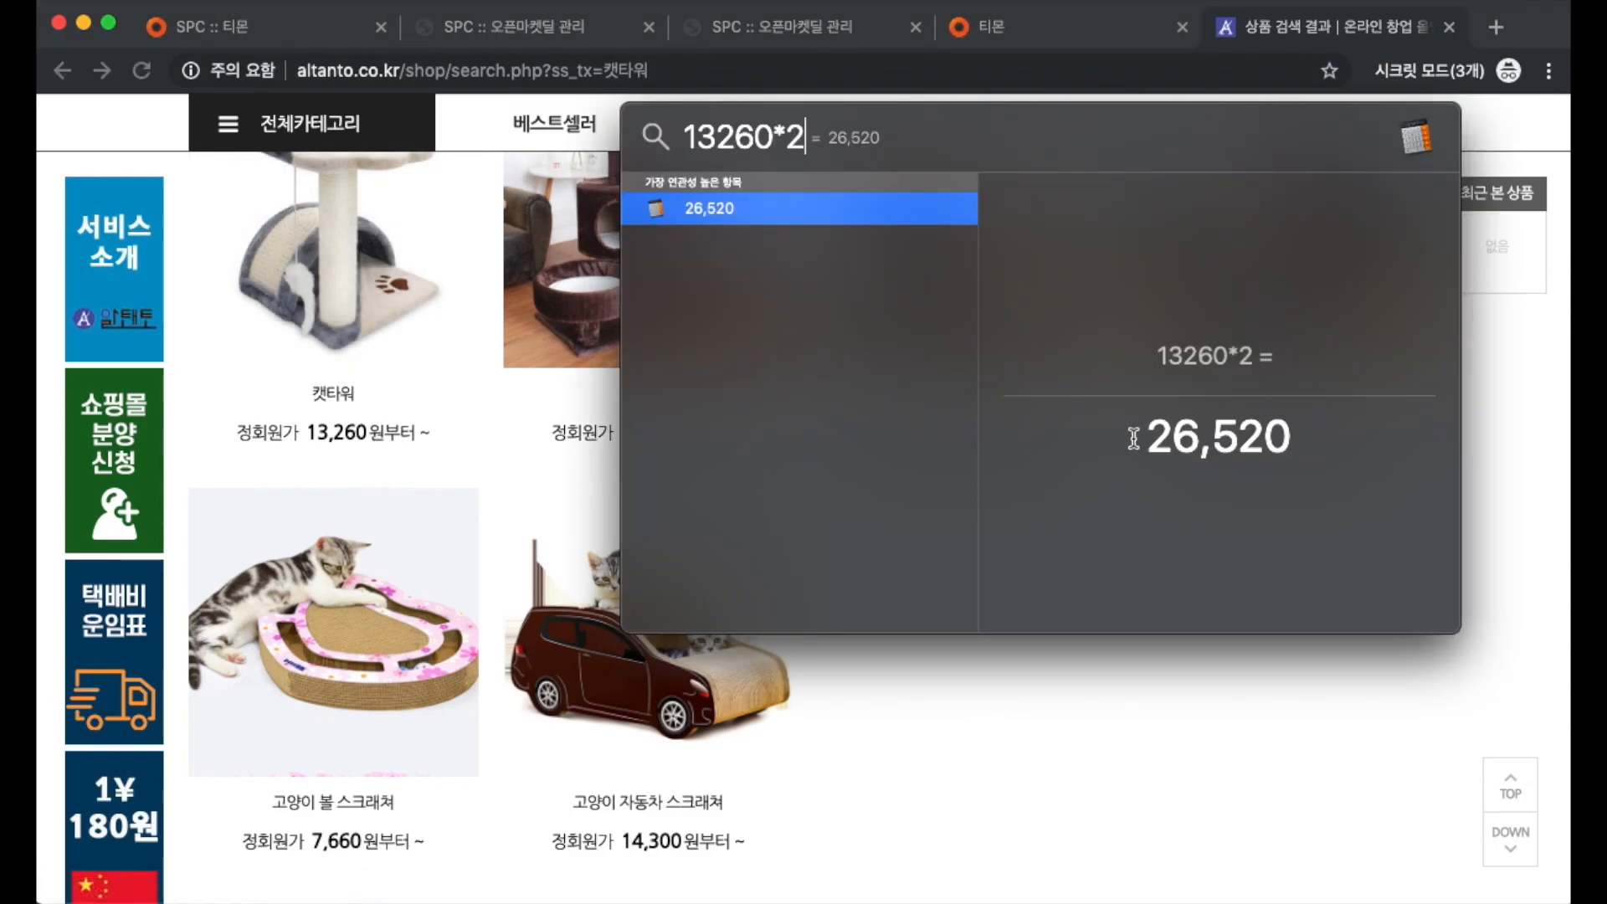
pyautogui.moveTo(1134, 438); pyautogui.dragTo(1356, 433)
pyautogui.press('super+c')
pyautogui.click(1152, 731)
pyautogui.press('super+grave')
pyautogui.press('super+v')
# Step: Give the first option an arbitrary large 수량, a per-person purchase limit of 999 and the 상품명 소형 캣타워
pyautogui.click(689, 441)
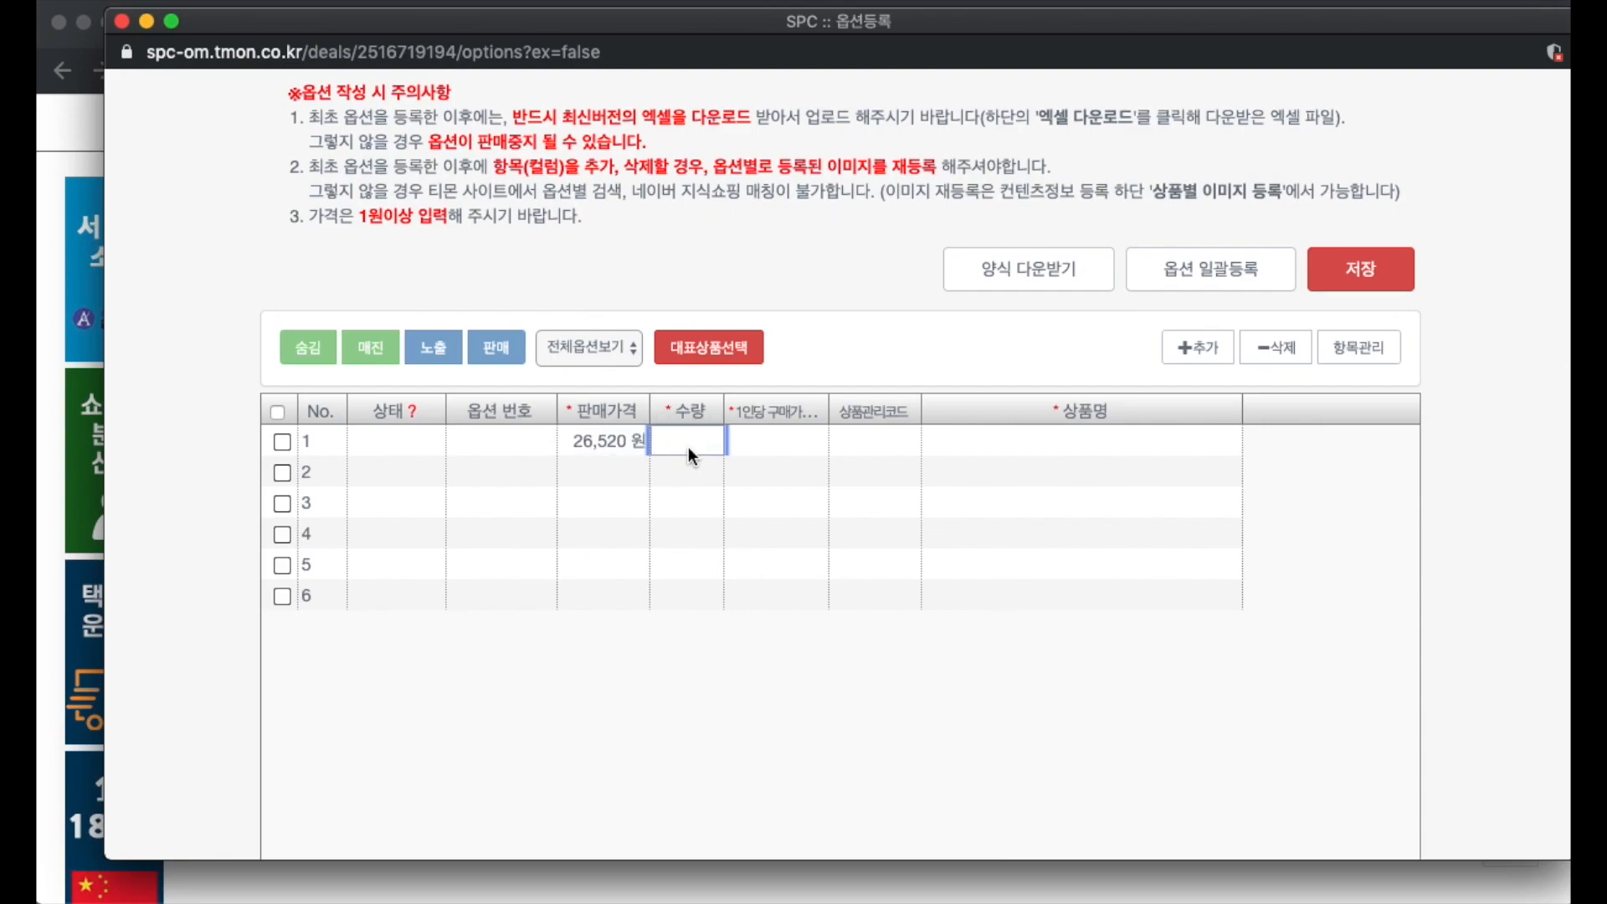
pyautogui.write('978978')
pyautogui.doubleClick(703, 446)
pyautogui.press('BackSpace')
pyautogui.write('9871231')
pyautogui.press('Return')
pyautogui.click(777, 444)
pyautogui.write('999')
pyautogui.press('Return')
pyautogui.click(975, 439)
pyautogui.doubleClick(972, 439)
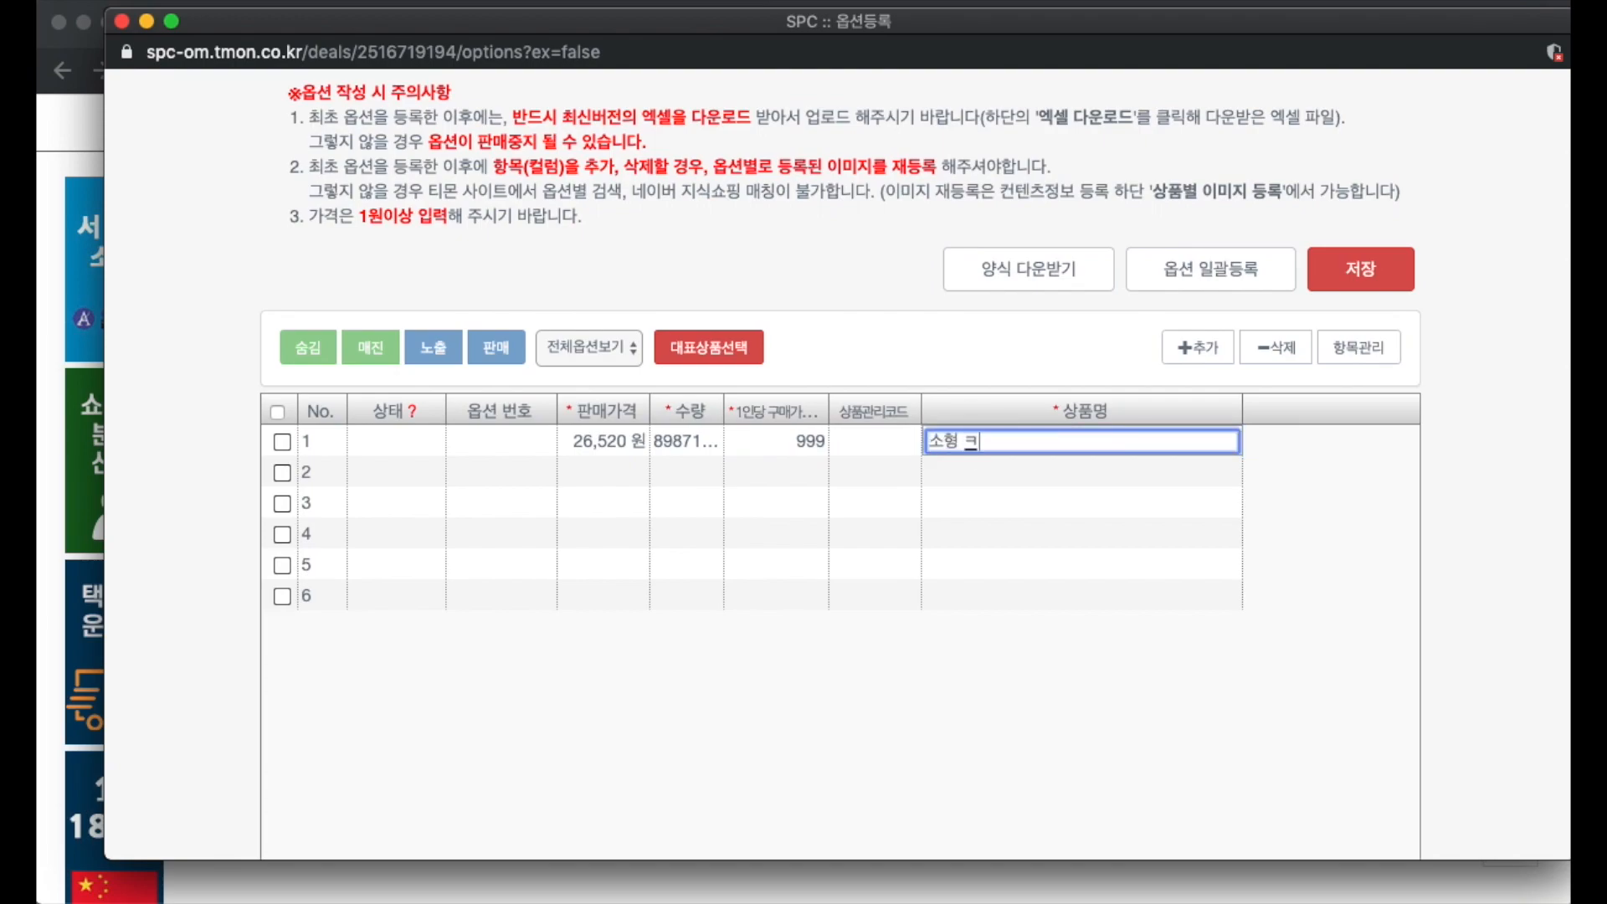
pyautogui.press('Return')
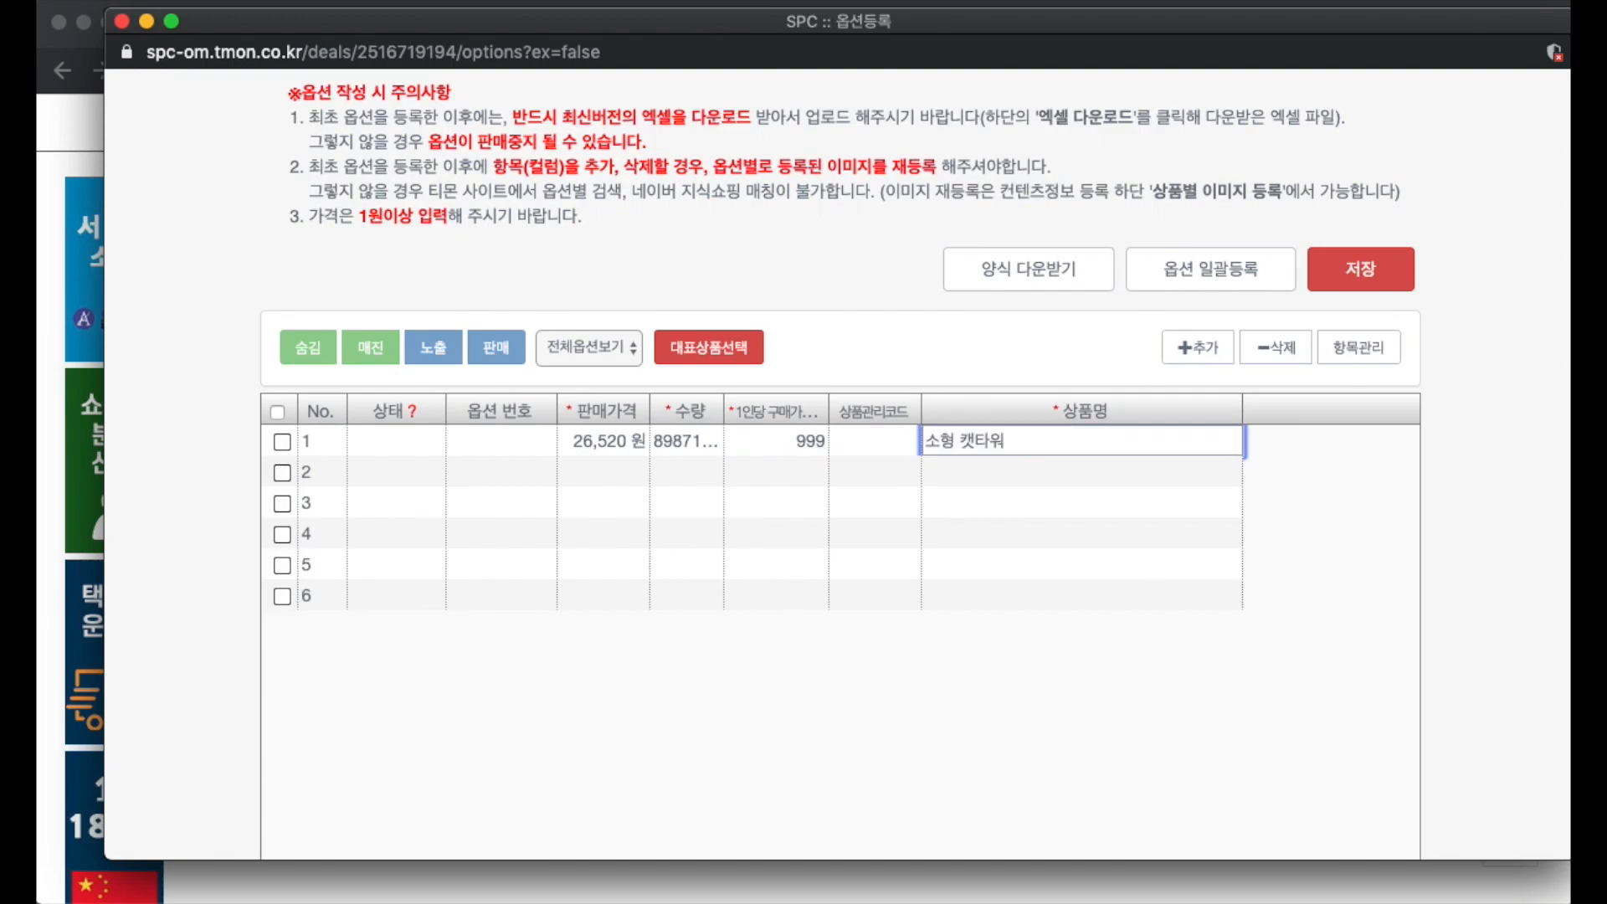
# Step: Double the second cat tower's wholesale price of 25,470 and enter 50,940 as the second option's 판매가격
pyautogui.press('super+grave')
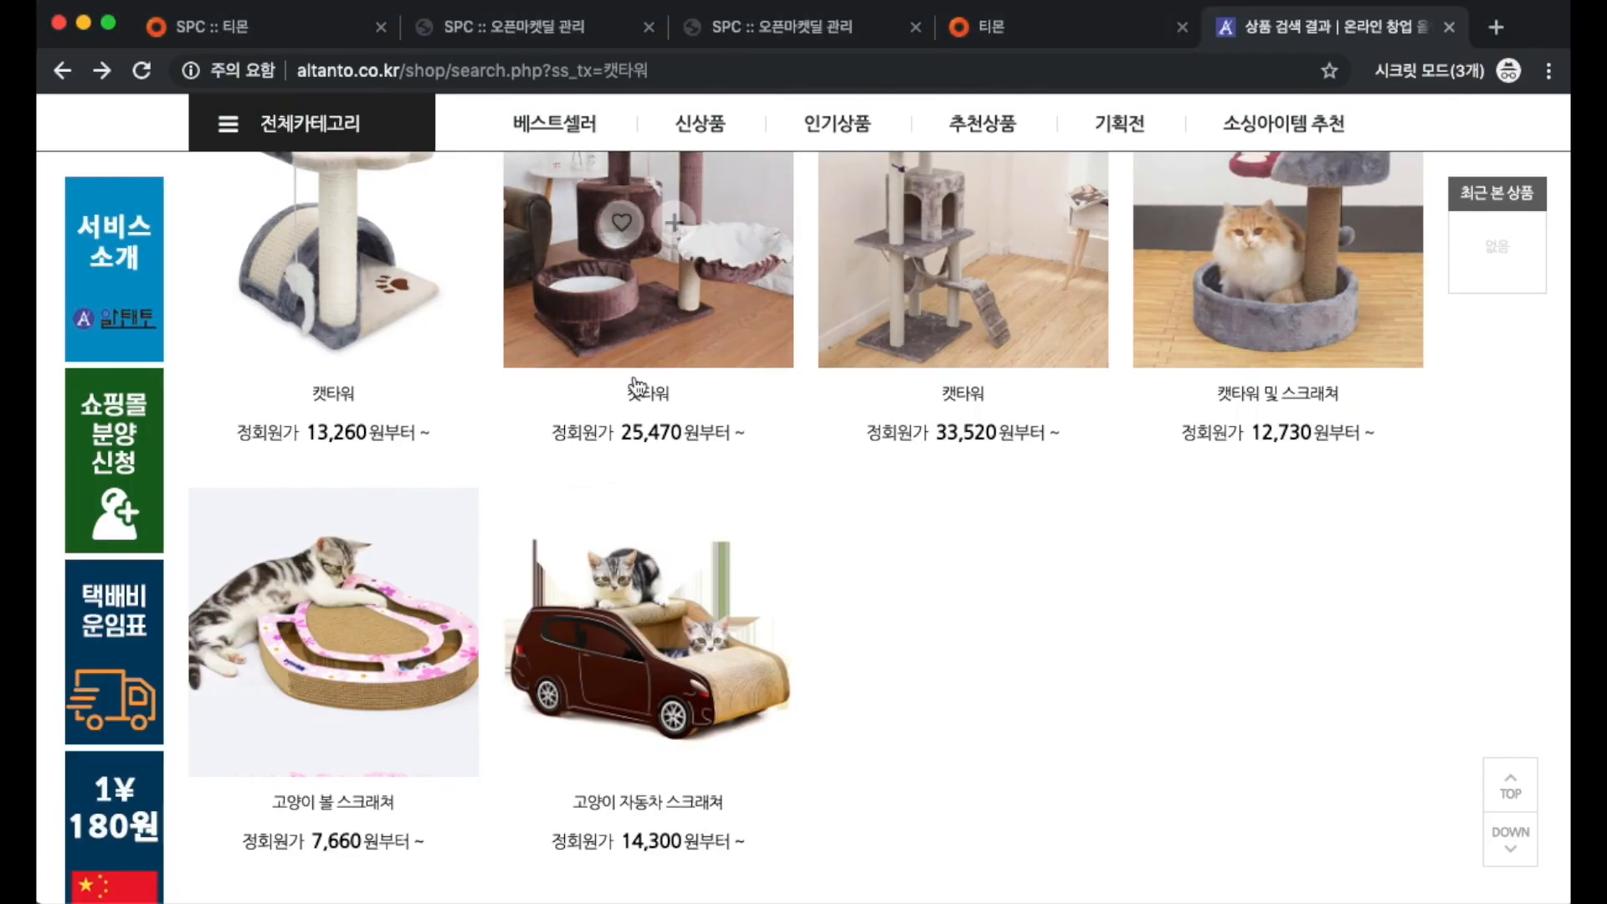
pyautogui.scroll(1, 626, 416)
pyautogui.scroll(1, 626, 416)
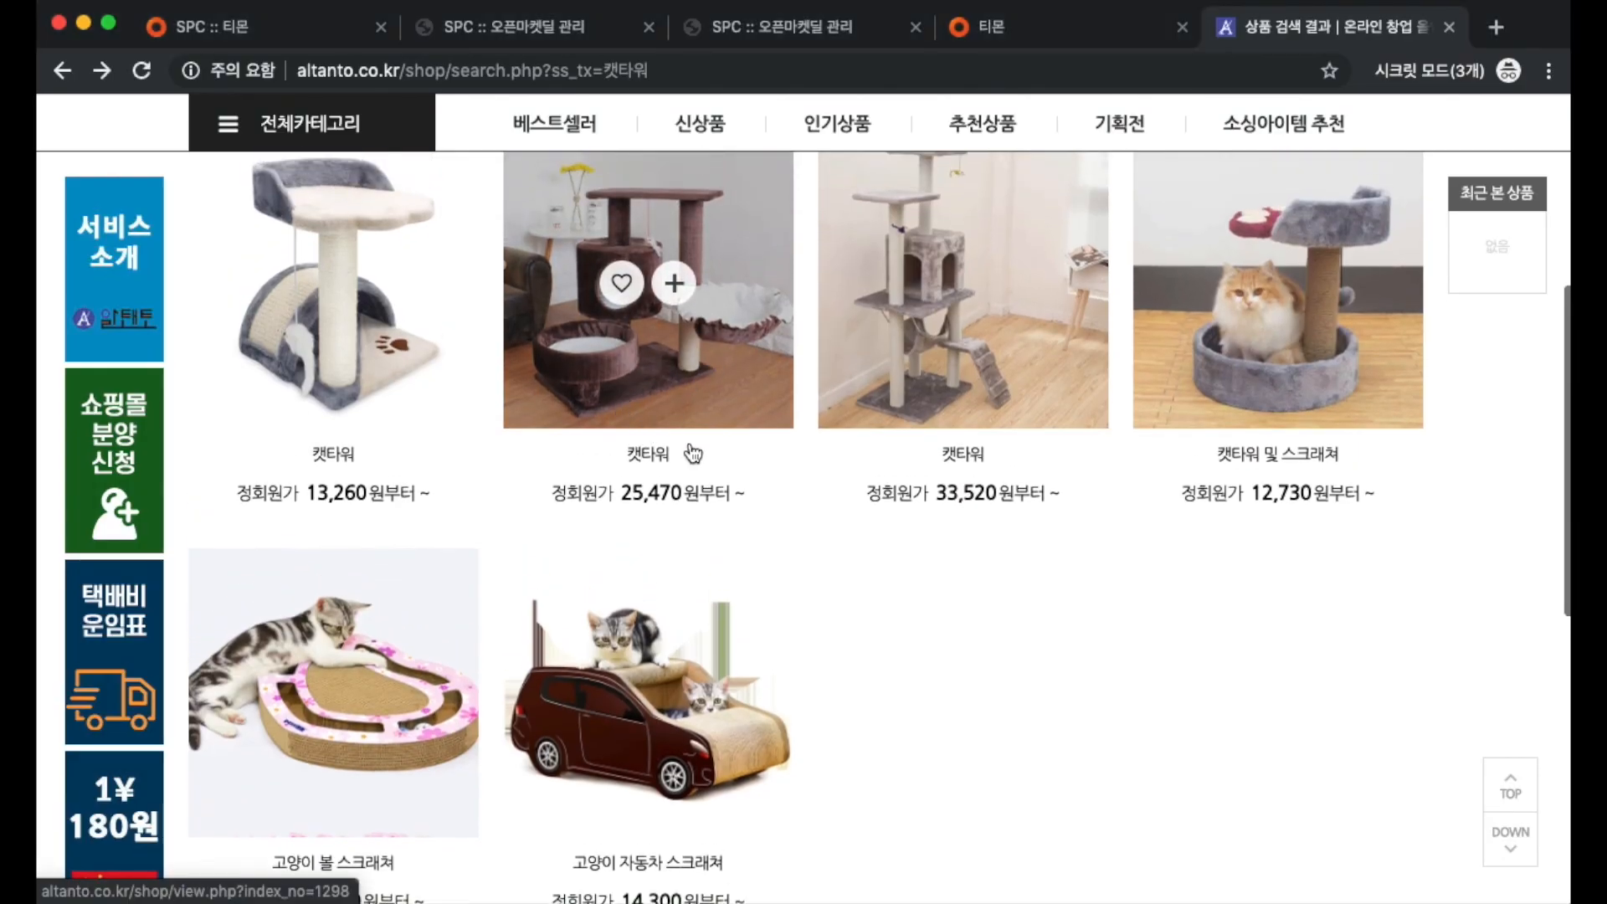
pyautogui.press('super+space')
pyautogui.write('25470*2')
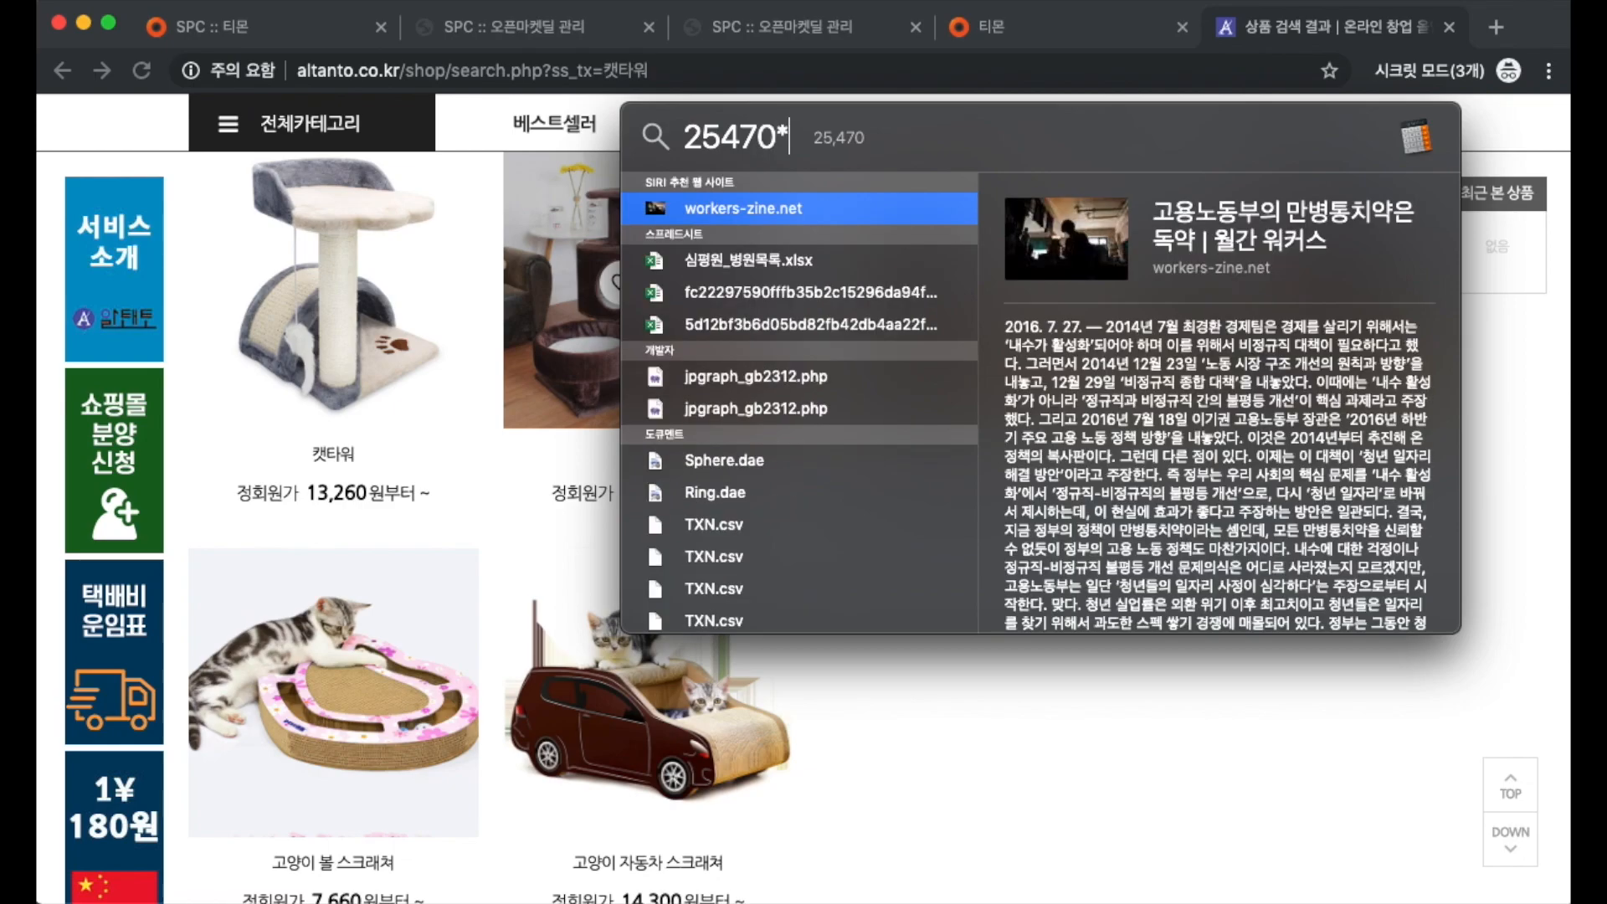
pyautogui.moveTo(1154, 452); pyautogui.dragTo(1296, 449)
pyautogui.press('super+c')
pyautogui.click(1154, 739)
pyautogui.press('super+grave')
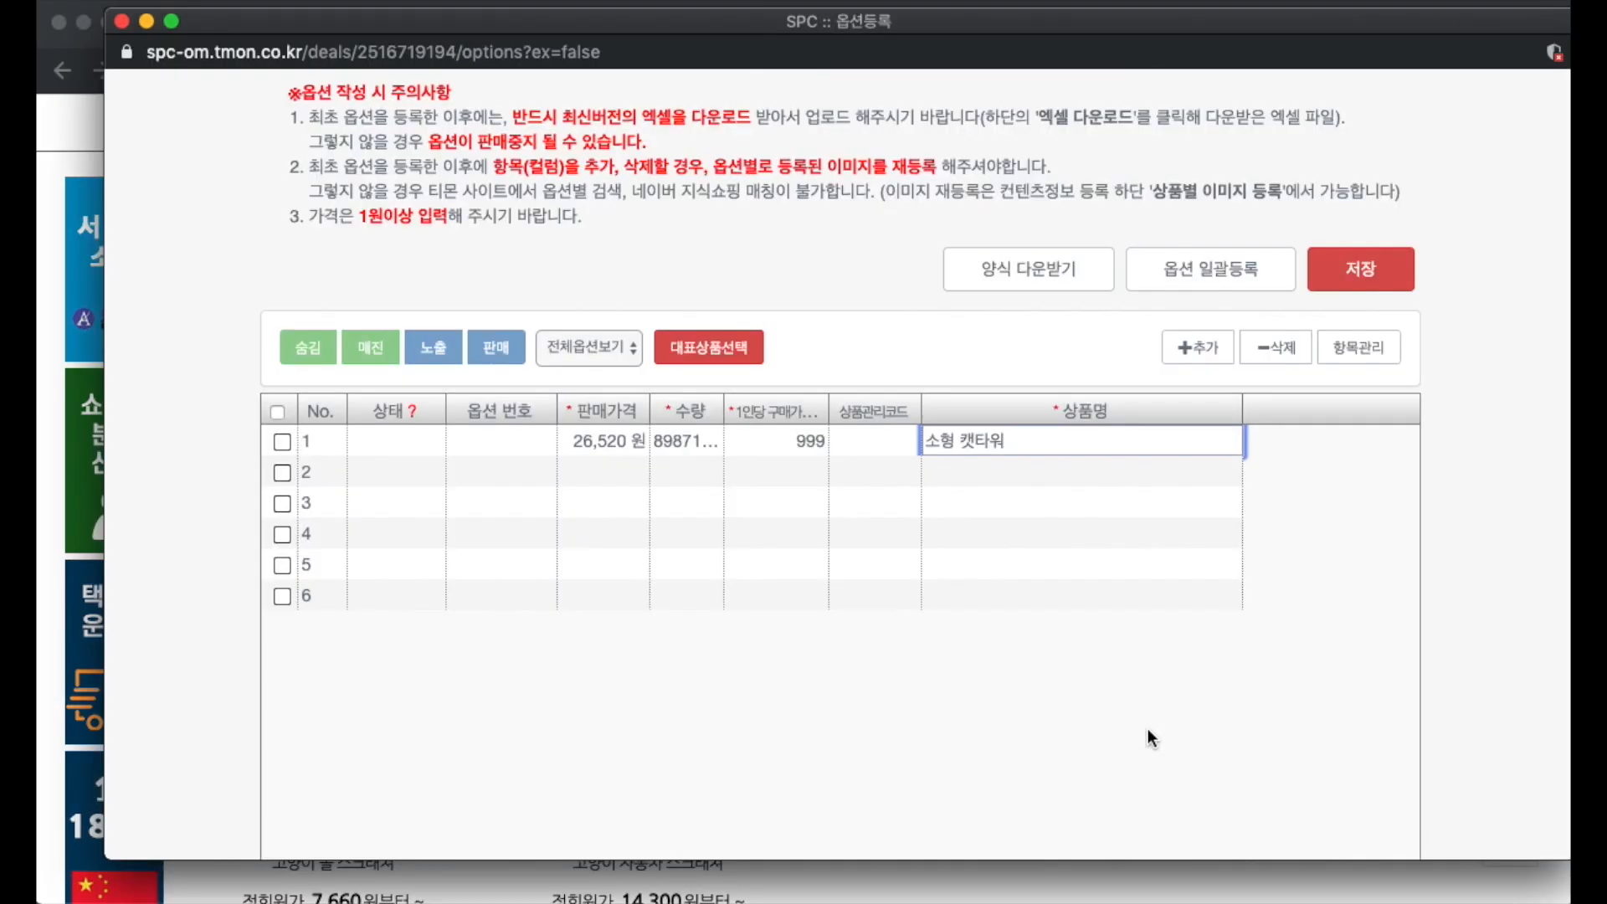
pyautogui.click(620, 471)
pyautogui.press('super+v')
# Step: Set the second option's 수량 to 21324, its per-person purchase limit to 999 and its 상품명 to 중형 캣타워
pyautogui.press('Tab')
pyautogui.write('21324')
pyautogui.press('Tab')
pyautogui.write('999')
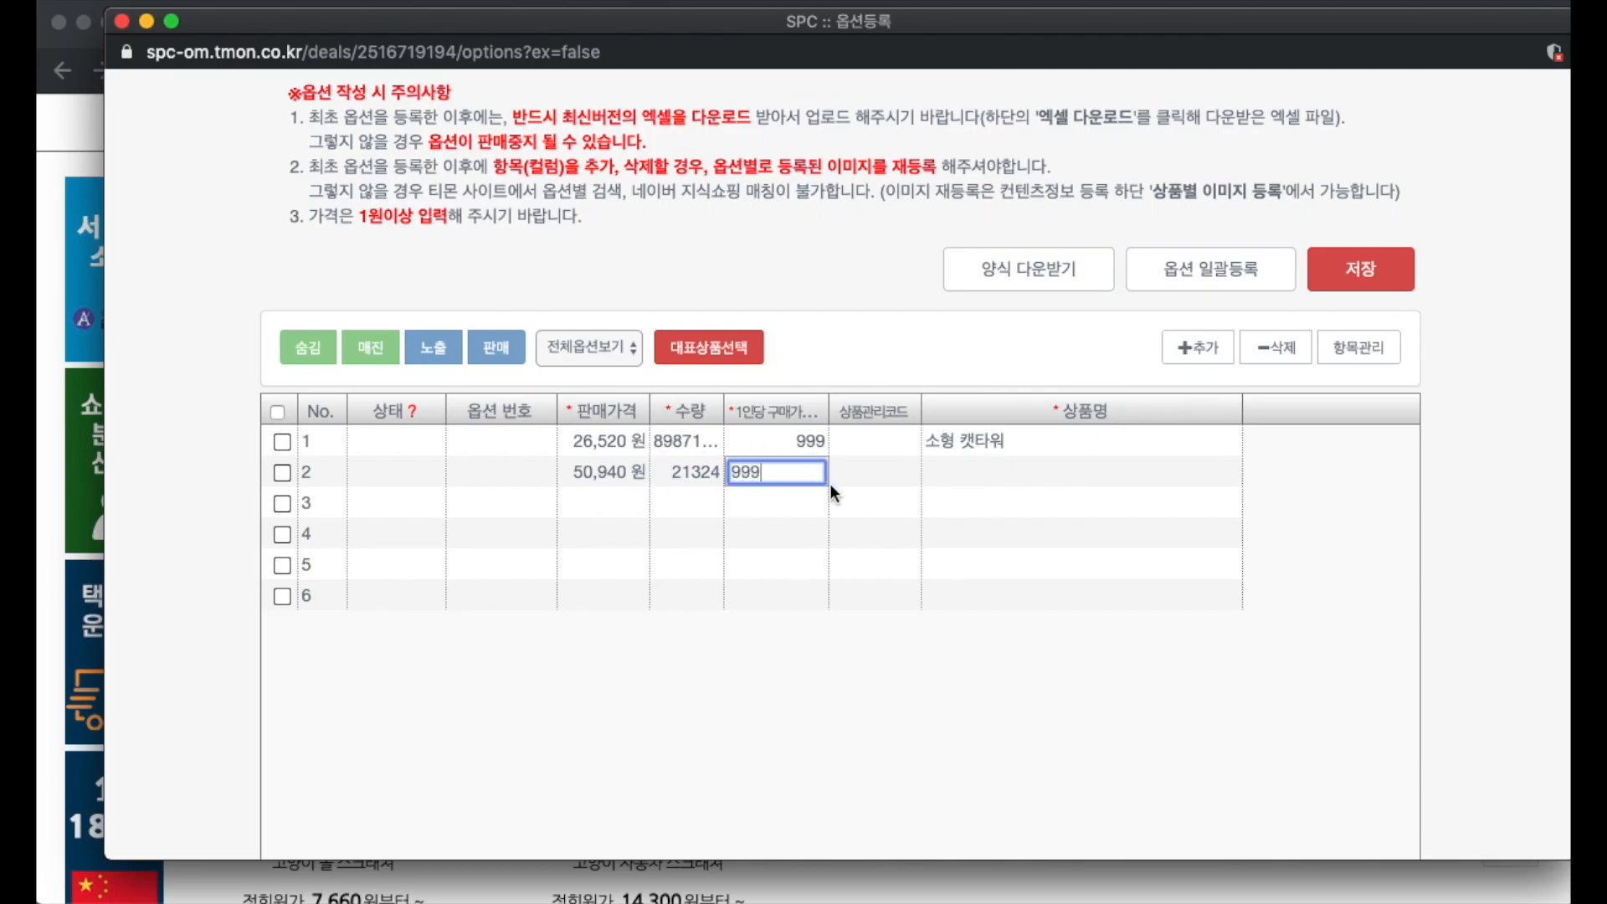
pyautogui.click(971, 479)
pyautogui.write('중형 캣타워')
# Step: Double the third cat tower's wholesale price of 33,520 and enter 67,040 as the third option's 판매가격
pyautogui.press('super+grave')
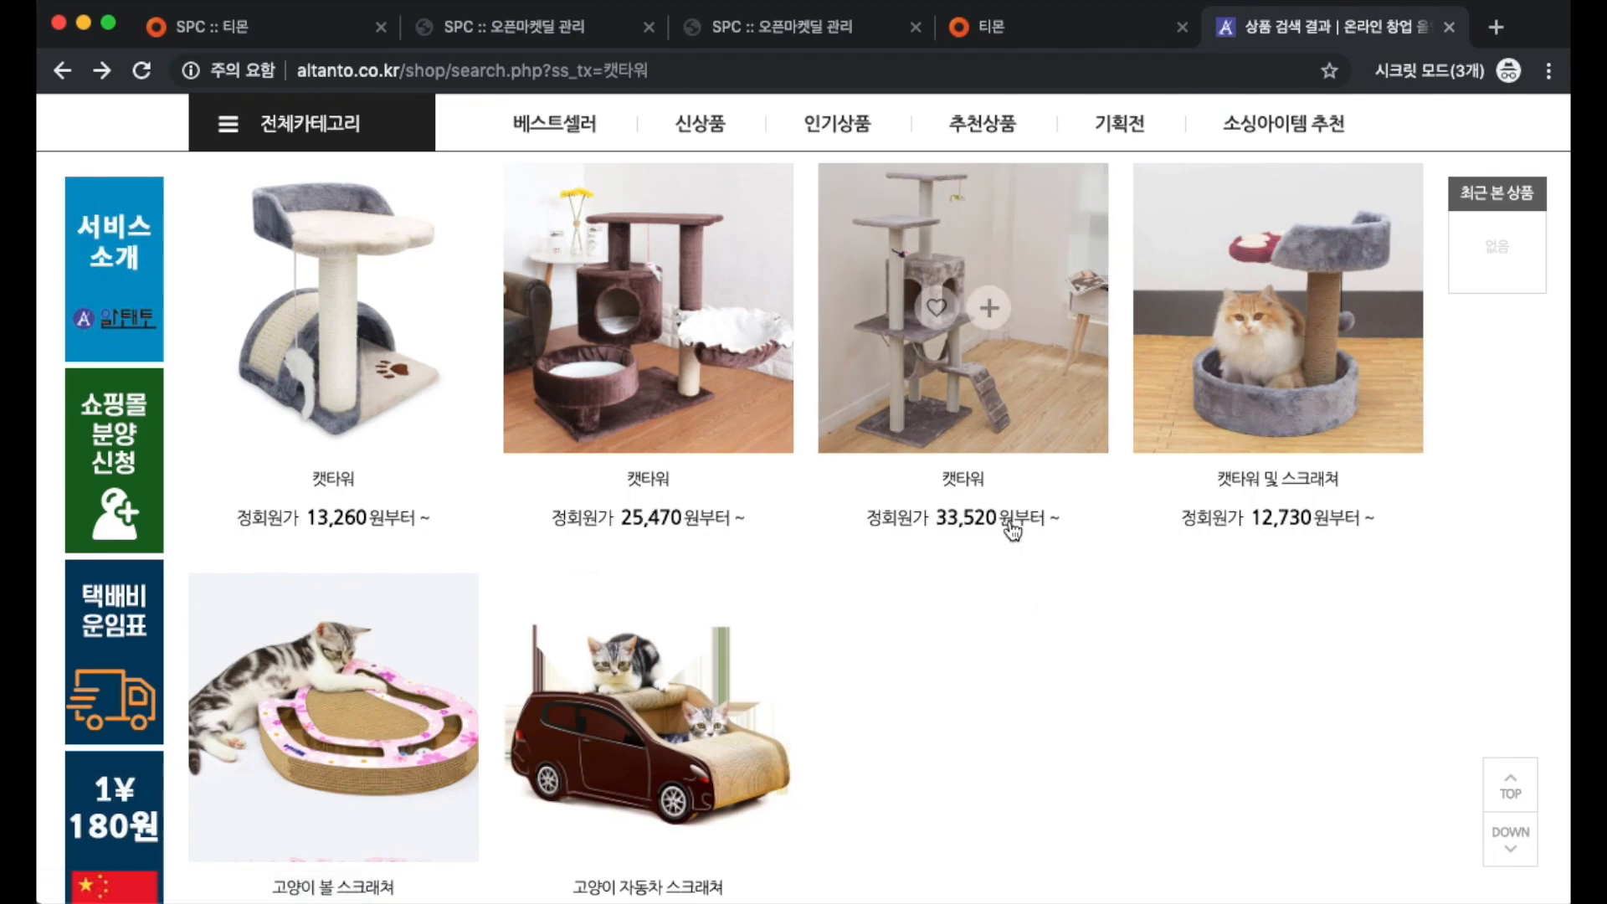
pyautogui.press('super+space')
pyautogui.press('Escape')
pyautogui.press('Escape')
pyautogui.press('super+space')
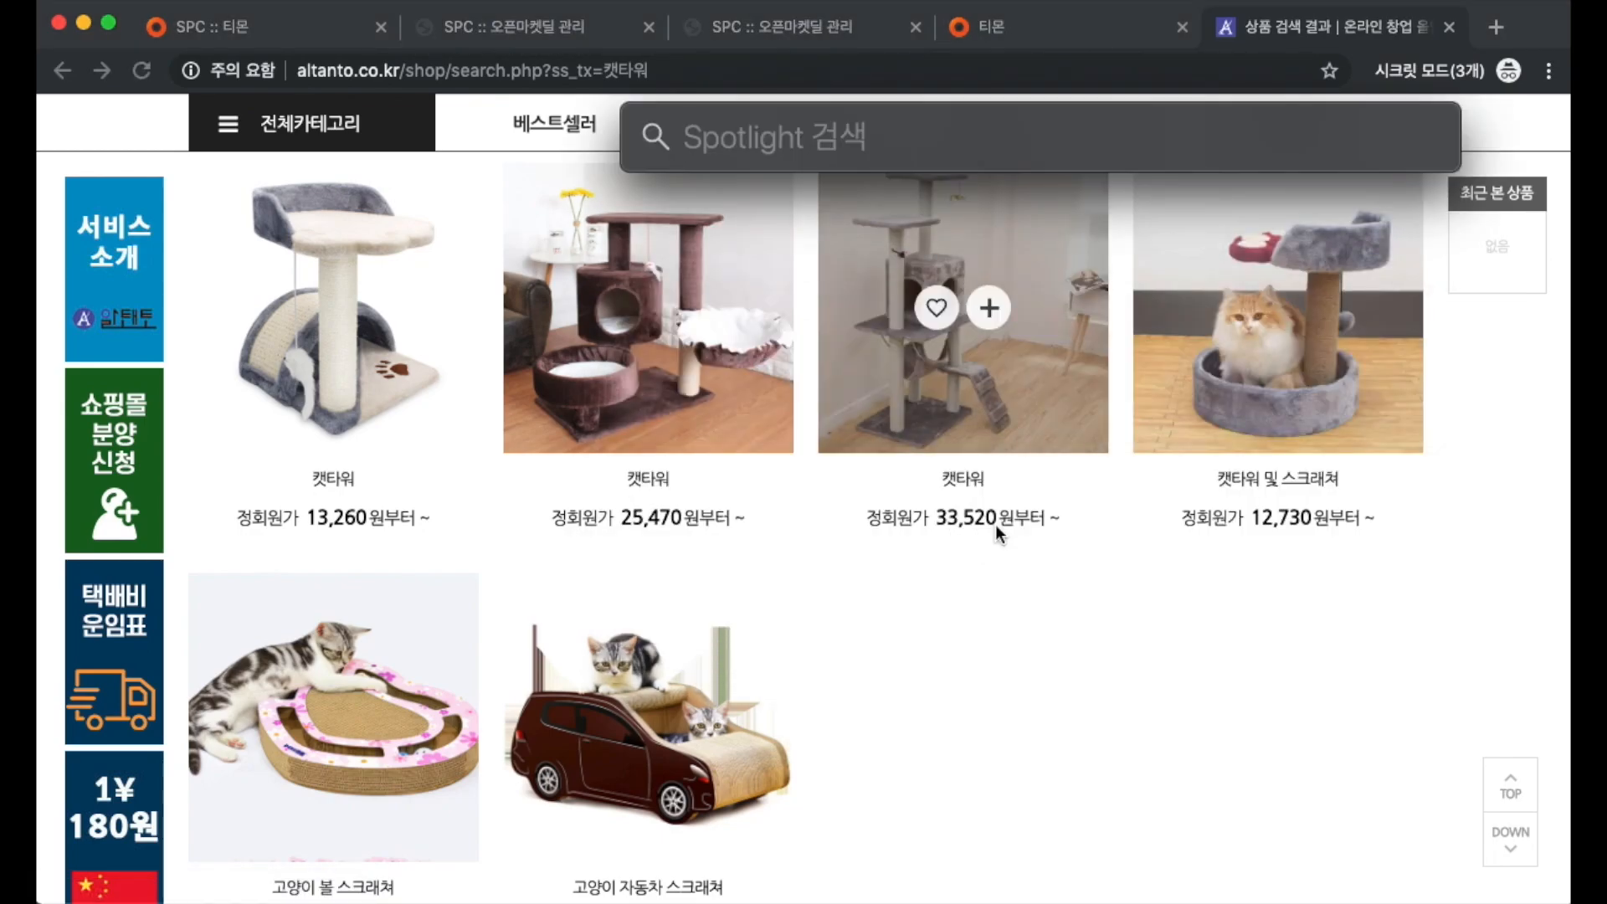
pyautogui.write('33520*2')
pyautogui.moveTo(1124, 432); pyautogui.dragTo(1325, 440)
pyautogui.press('super+c')
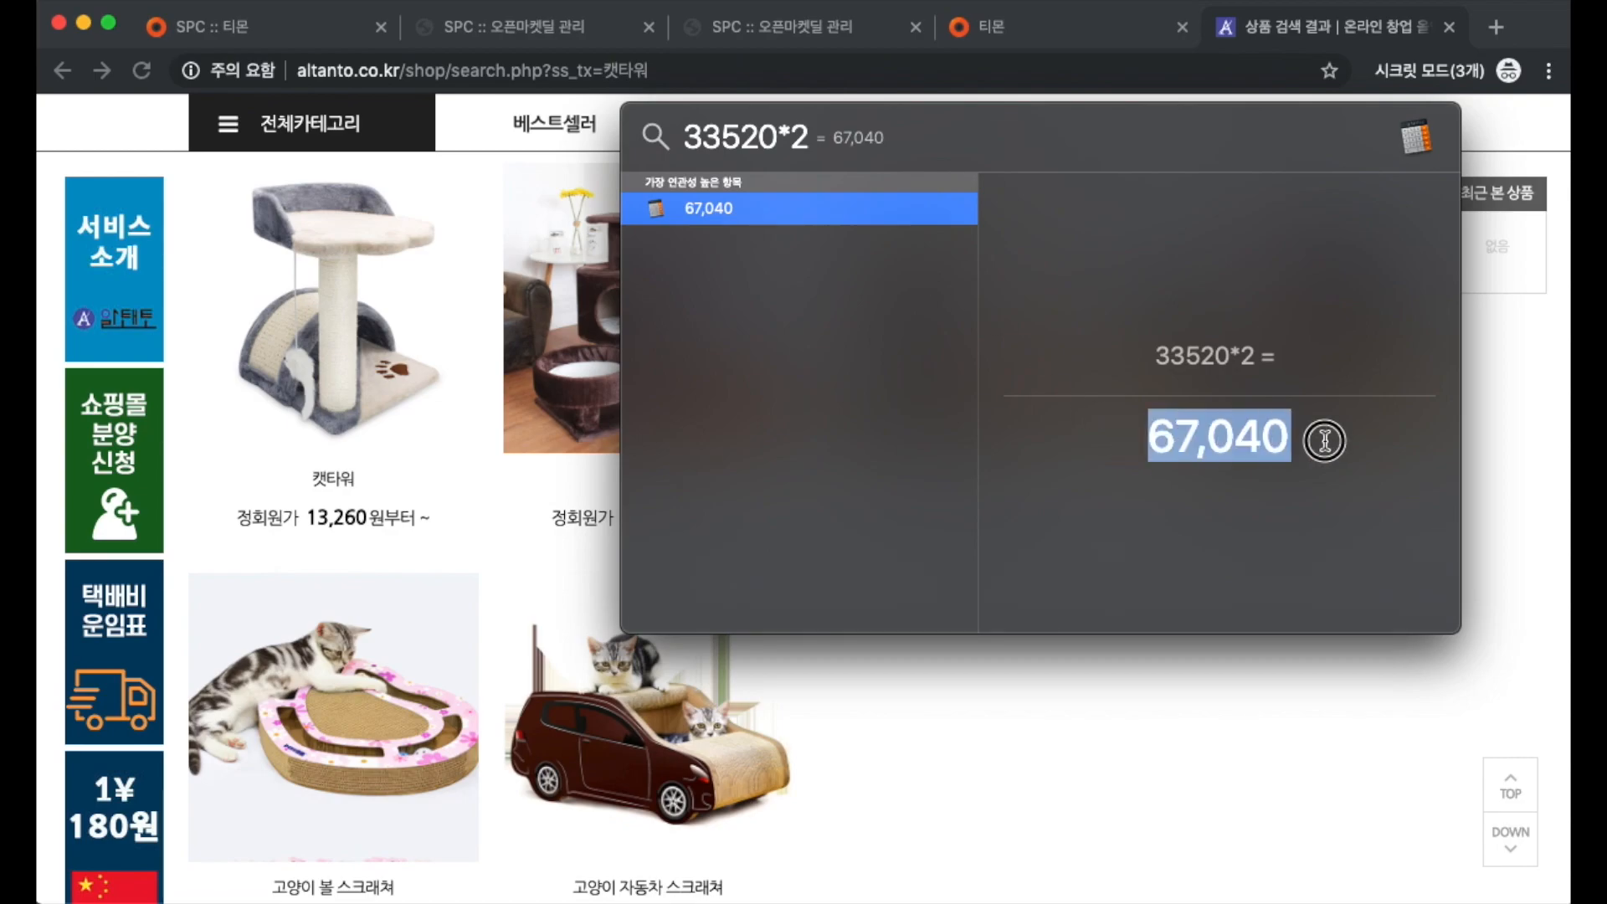
pyautogui.click(1097, 725)
pyautogui.press('super+grave')
pyautogui.click(592, 496)
pyautogui.press('super+v')
# Step: Give the third option an arbitrary large 수량, a per-person purchase limit of 999 and the 상품명 대형 캣타워
pyautogui.press('Tab')
pyautogui.write('231821')
pyautogui.press('Tab')
pyautogui.press('Tab')
pyautogui.write('대형 캣타워')
# Step: Double the 12,730 wholesale price of 캣타워 및 스크래쳐 and enter 25460 as the fourth option's 판매가격
pyautogui.press('super+grave')
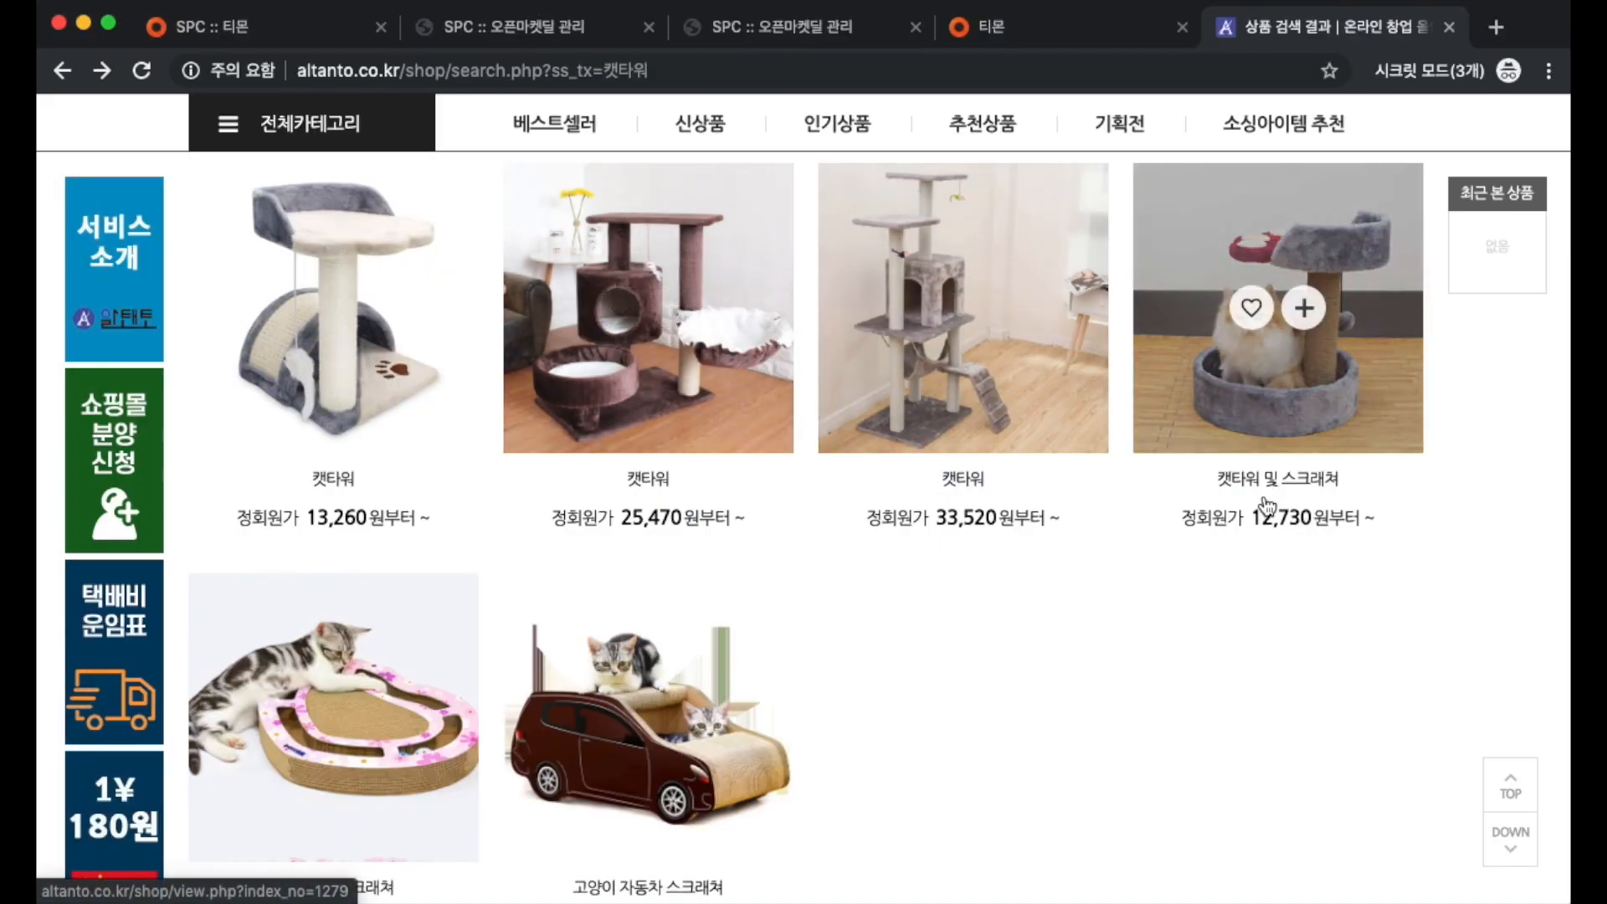
pyautogui.press('super+space')
pyautogui.write('12730*2')
pyautogui.moveTo(1148, 436); pyautogui.dragTo(1360, 455)
pyautogui.press('Escape')
pyautogui.press('super+grave')
pyautogui.click(586, 519)
pyautogui.write('25460')
# Step: Set the fourth option's 수량 to 232343, its per-person purchase limit to 999 and its 상품명 to 초소형 캣타워
pyautogui.press('Tab')
pyautogui.write('232343')
pyautogui.press('Tab')
pyautogui.write('999')
pyautogui.click(1012, 532)
pyautogui.press('super+grave')
pyautogui.press('super+grave')
pyautogui.write('초소형 ㅋ캣타워')
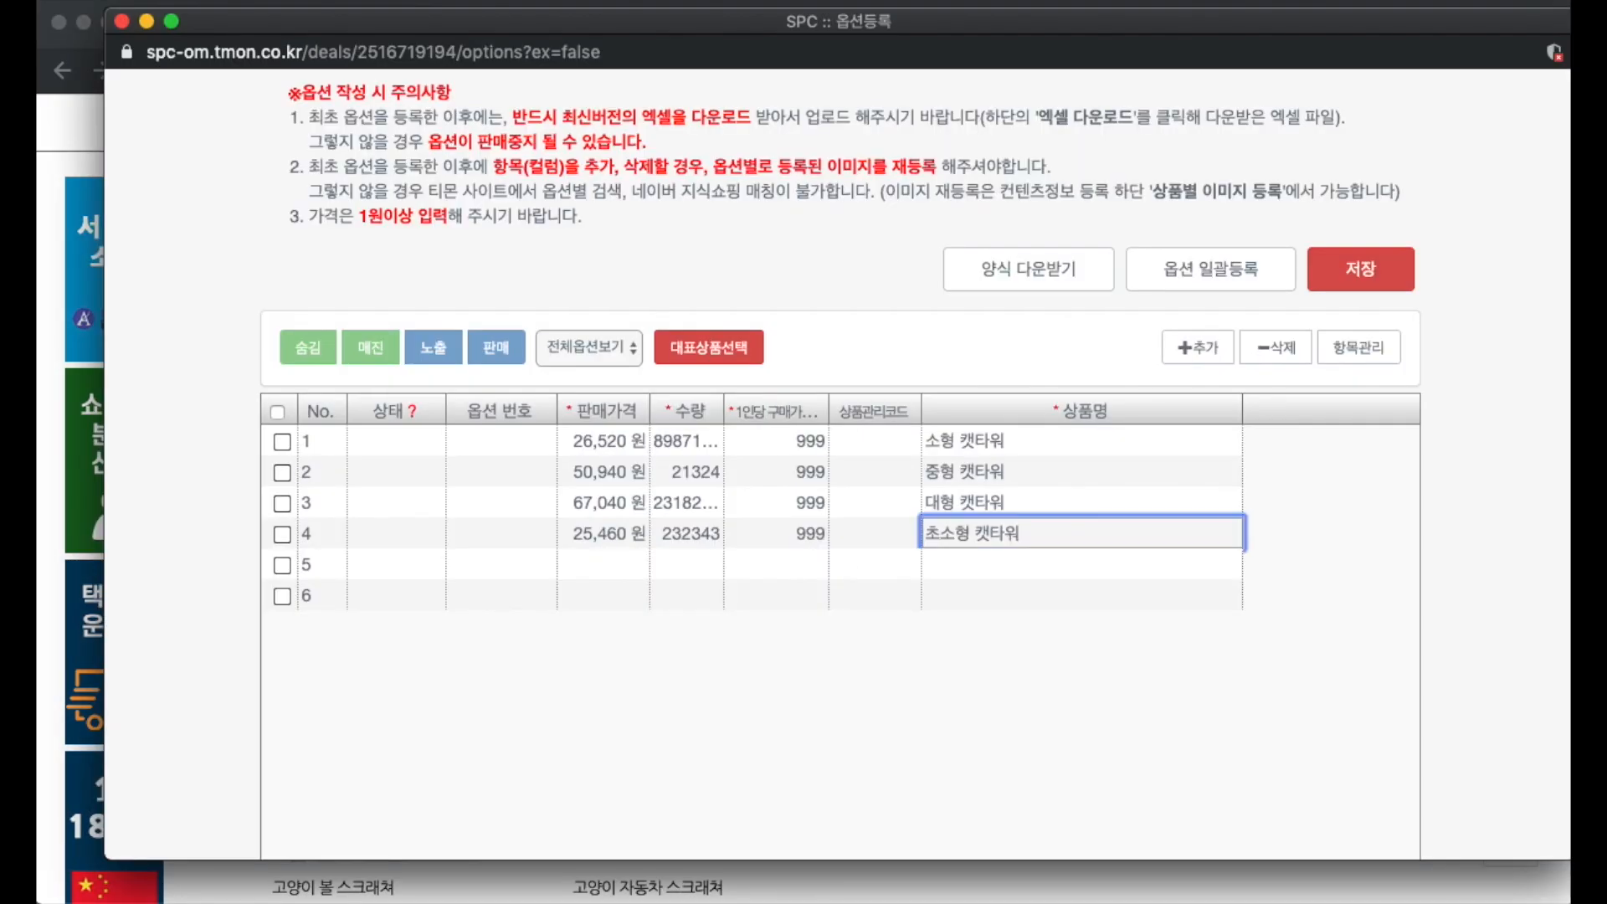
# Step: Double the 7,660 wholesale price of 고양이 볼 스크래쳐 and enter 15,320 as the fifth option's 판매가격
pyautogui.press('super+grave')
pyautogui.scroll(-1, 486, 791)
pyautogui.press('super+space')
pyautogui.write('7660*2')
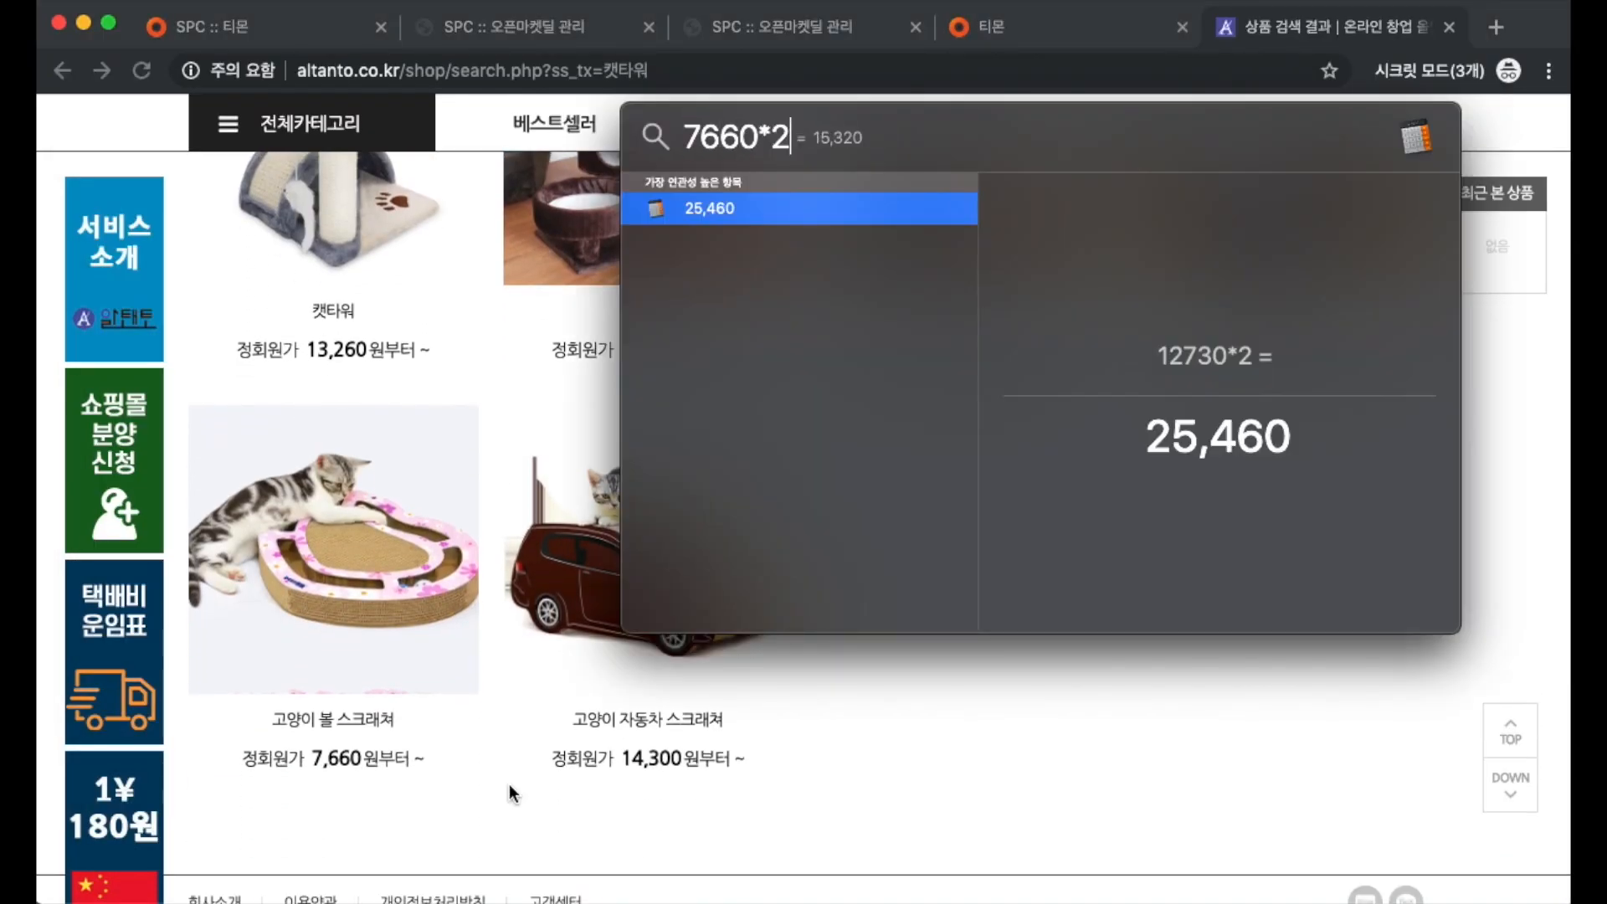
pyautogui.doubleClick(1162, 456)
pyautogui.press('super+c')
pyautogui.click(909, 716)
pyautogui.press('super+grave')
pyautogui.click(619, 566)
pyautogui.press('super+v')
# Step: Double the 14,300 wholesale price of 고양이 자동차 스크래쳐 and enter 28,600 as the sixth option's 판매가격
pyautogui.press('super+grave')
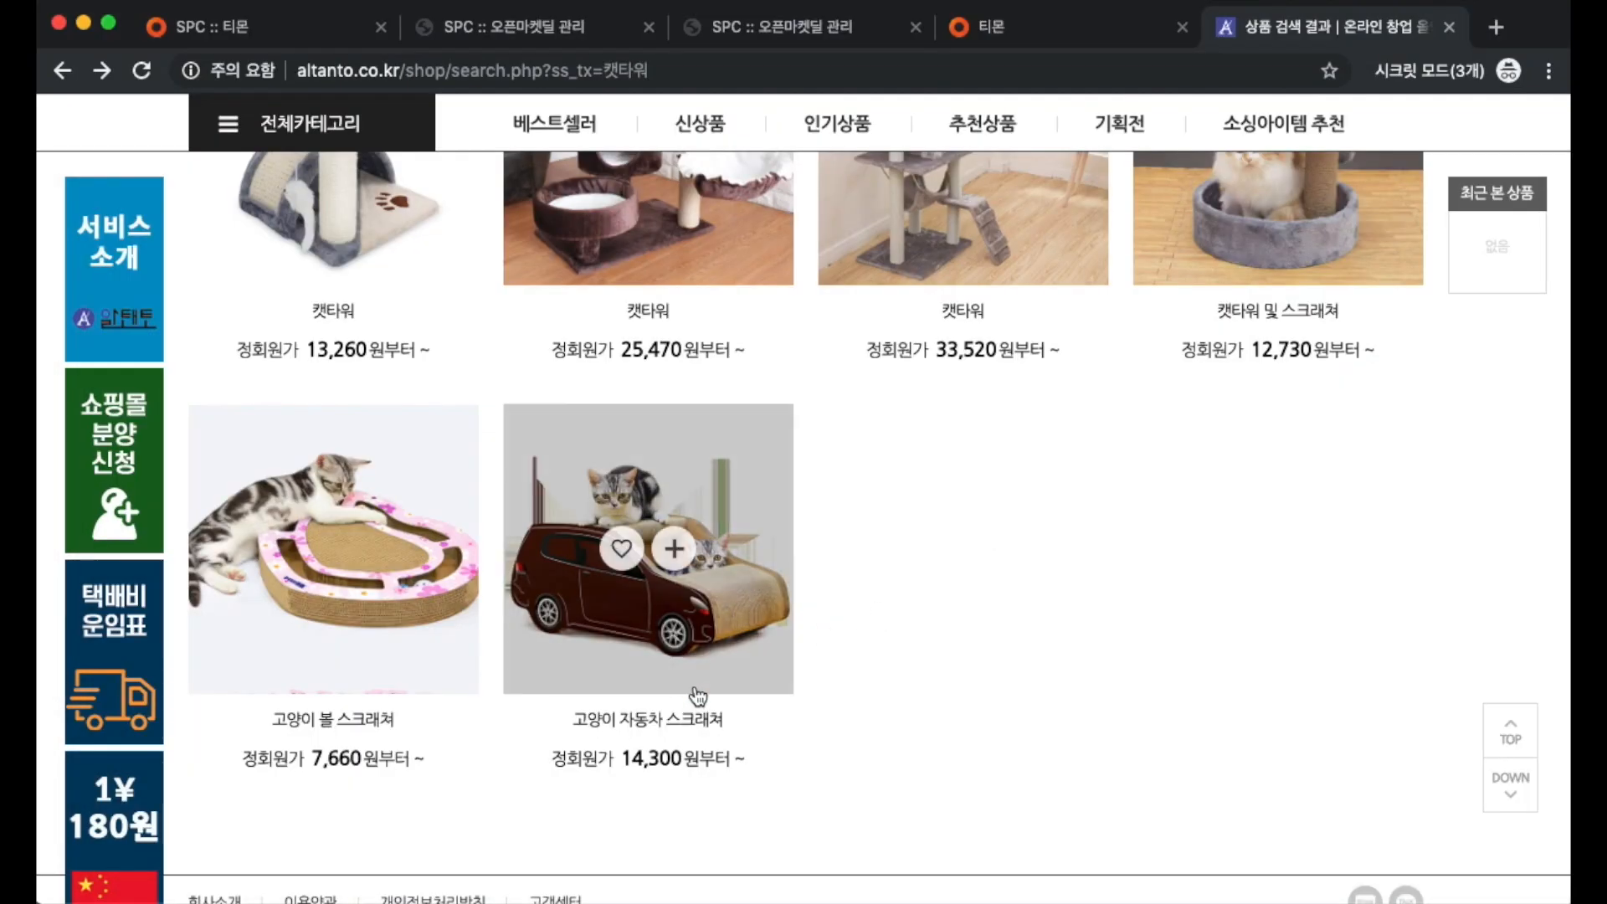
pyautogui.press('super+space')
pyautogui.write('14300*')
pyautogui.write('2')
pyautogui.doubleClick(1158, 452)
pyautogui.press('super+c')
pyautogui.click(1155, 695)
pyautogui.press('super+grave')
pyautogui.click(621, 596)
pyautogui.press('super+v')
# Step: Set 수량 to 124214 for the fifth option and 213213 for the sixth, with a per-person purchase limit of 999 for both
pyautogui.click(691, 567)
pyautogui.write('124214')
pyautogui.click(708, 595)
pyautogui.write('213213')
pyautogui.click(760, 569)
pyautogui.write('999')
pyautogui.click(764, 597)
pyautogui.write('999')
# Step: Name the fifth option 고양이 볼 스크래쳐 and the sixth option 고양이 자동차 스크래쳐
pyautogui.click(997, 566)
pyautogui.write('고양이 볼 스크래쳐')
pyautogui.press('Return')
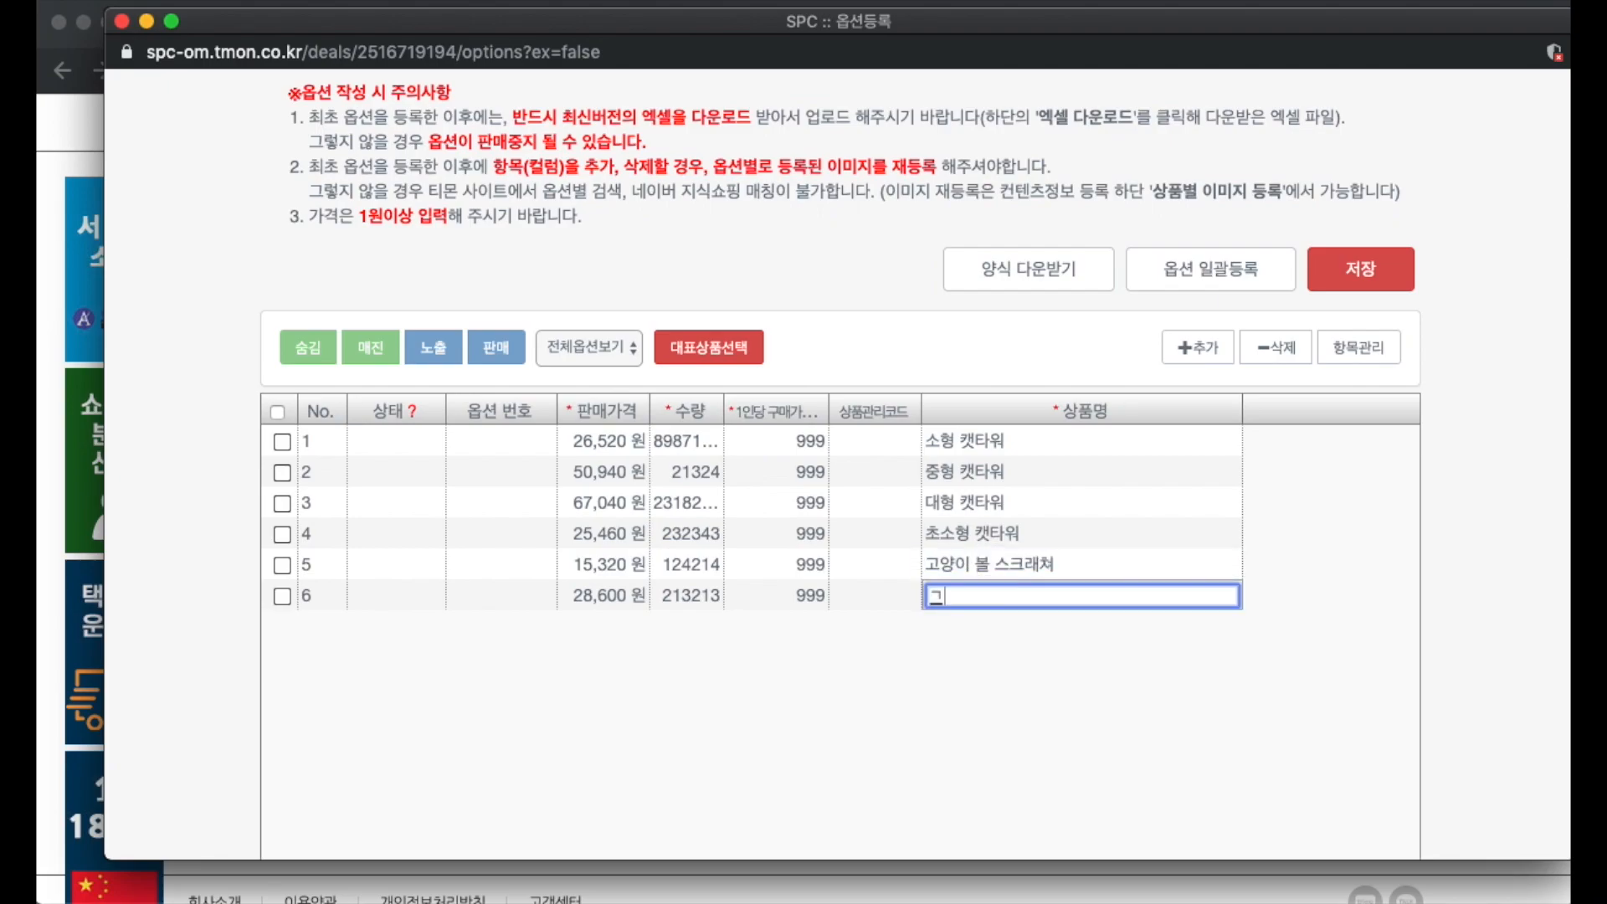
pyautogui.write('고양이 자동차 스크래쳐')
pyautogui.tripleClick(1102, 598)
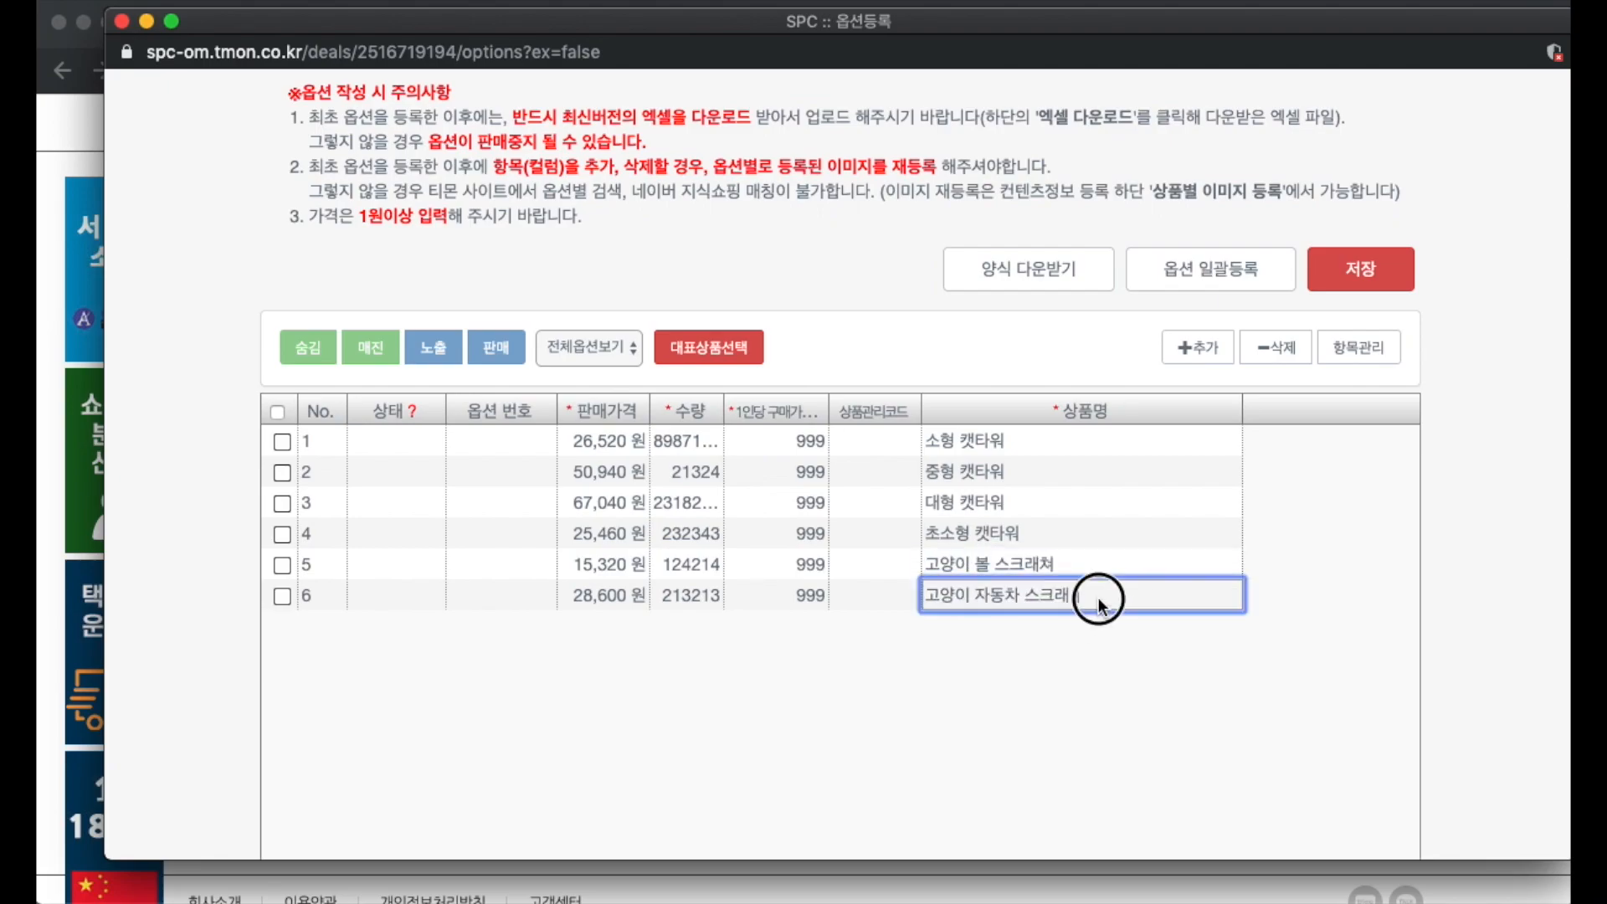
pyautogui.scroll(-5, 1101, 598)
pyautogui.scroll(5, 1059, 590)
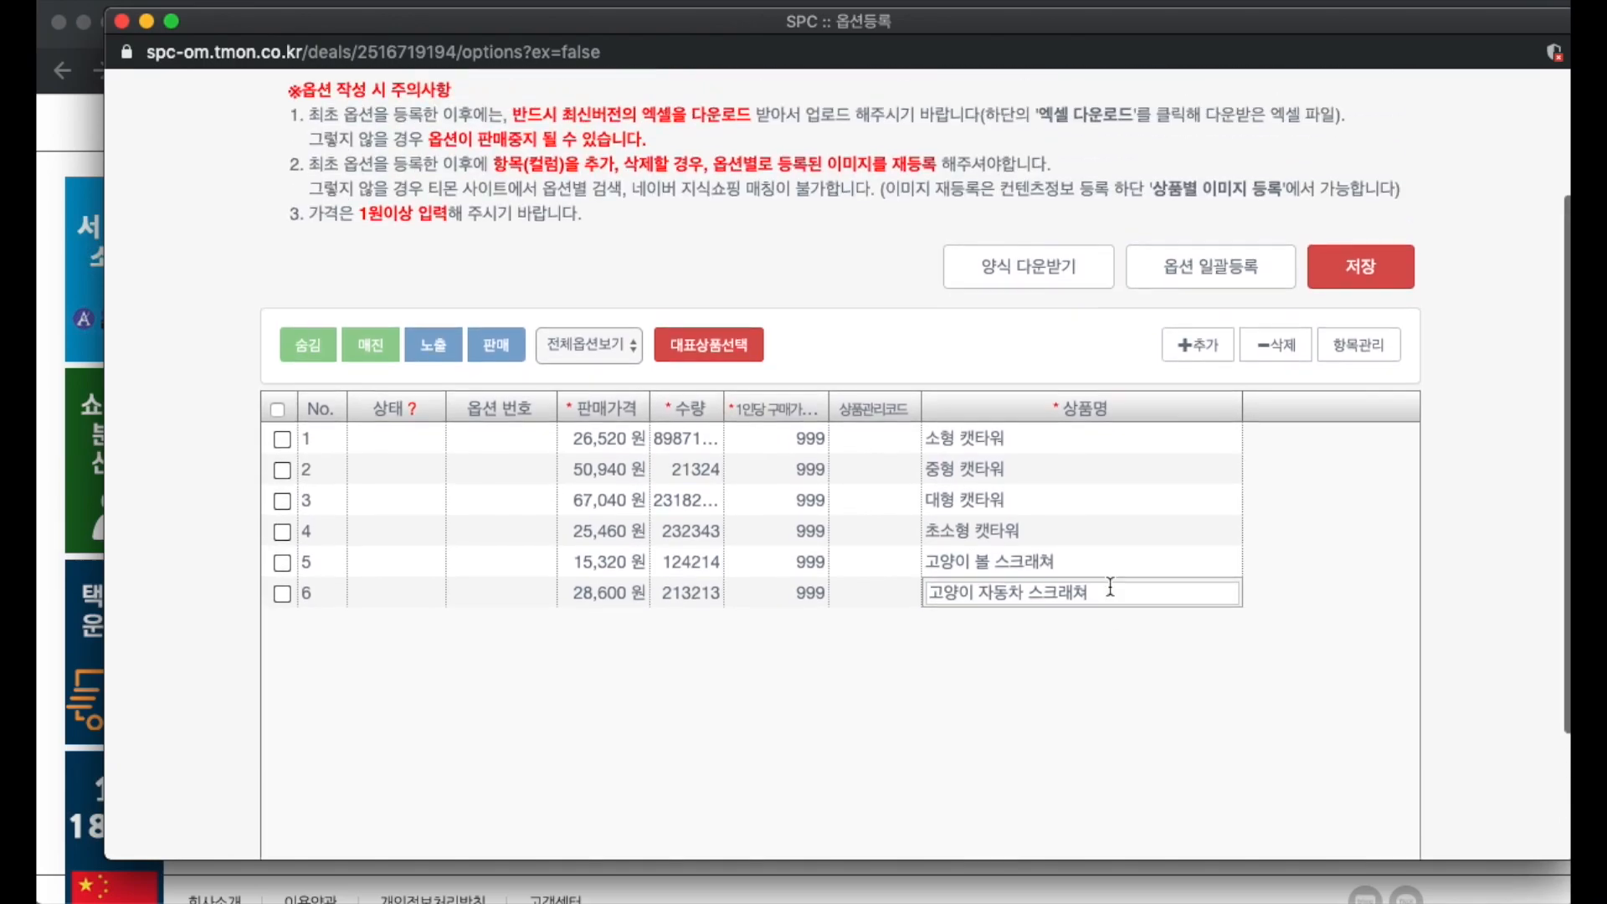
# Step: Save the six completed option rows and dismiss the prompt
pyautogui.click(1362, 283)
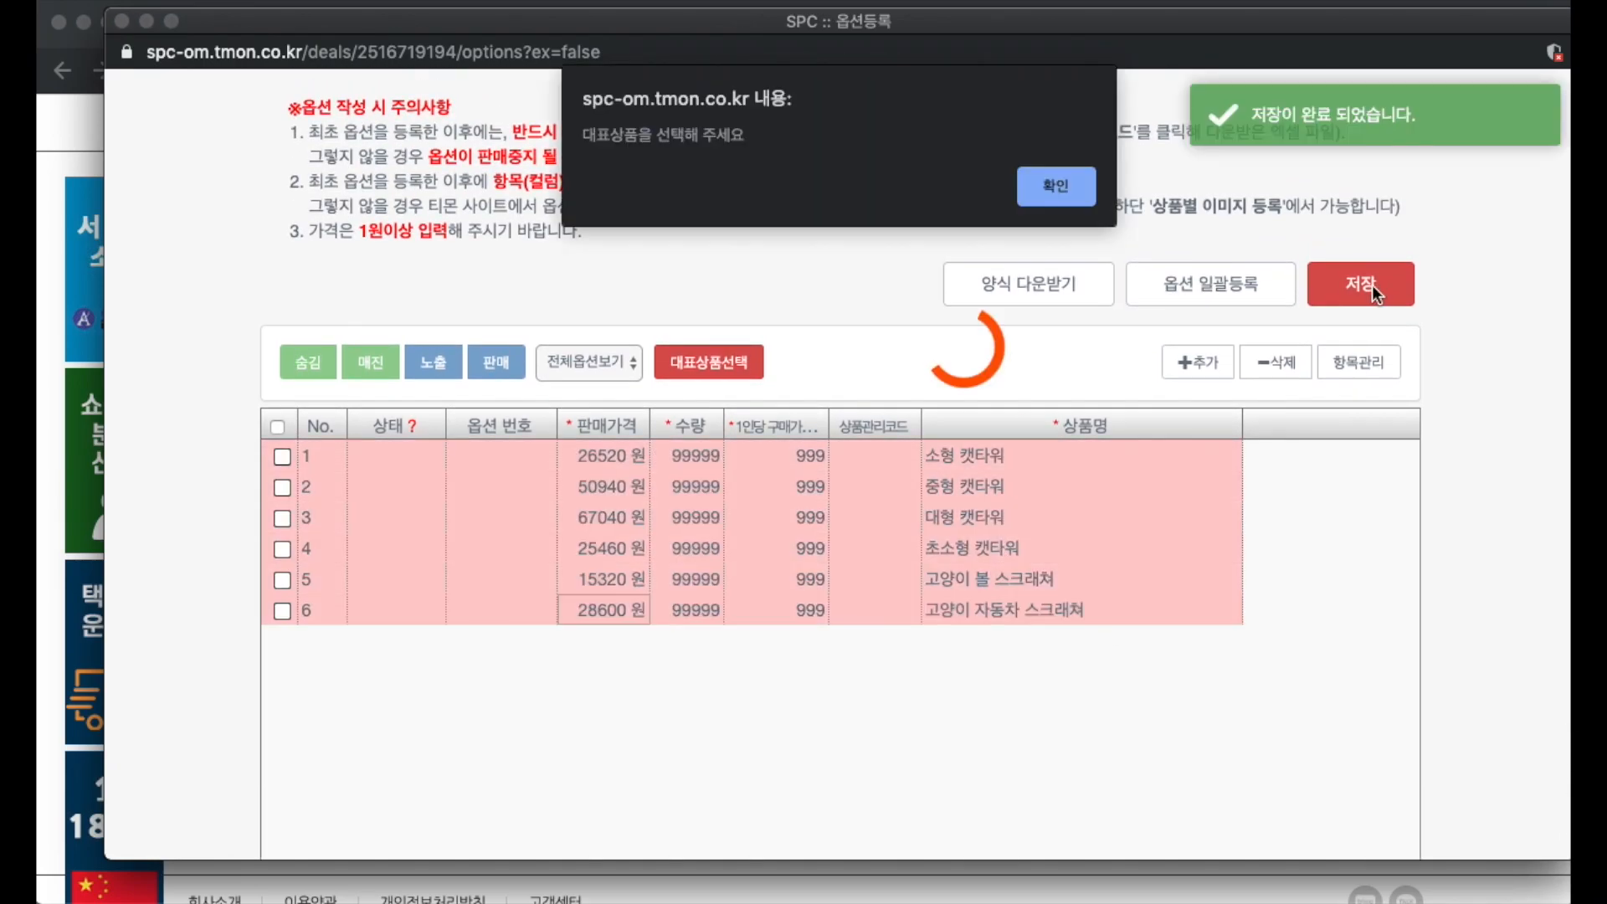
pyautogui.click(1045, 193)
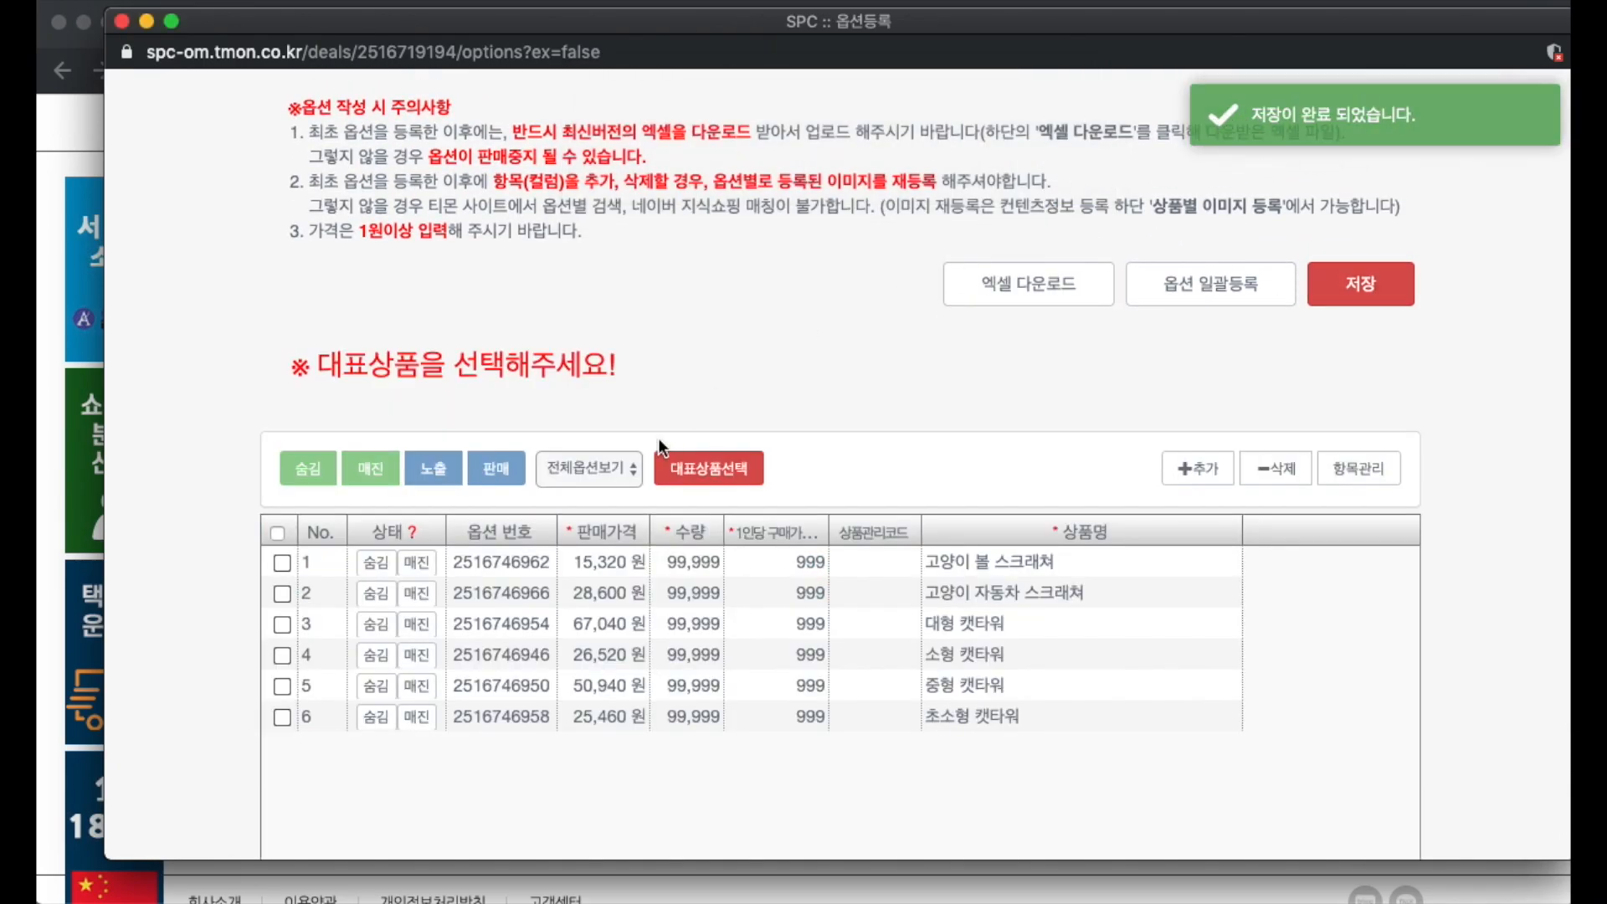
pyautogui.moveTo(295, 368); pyautogui.dragTo(657, 360)
pyautogui.click(656, 360)
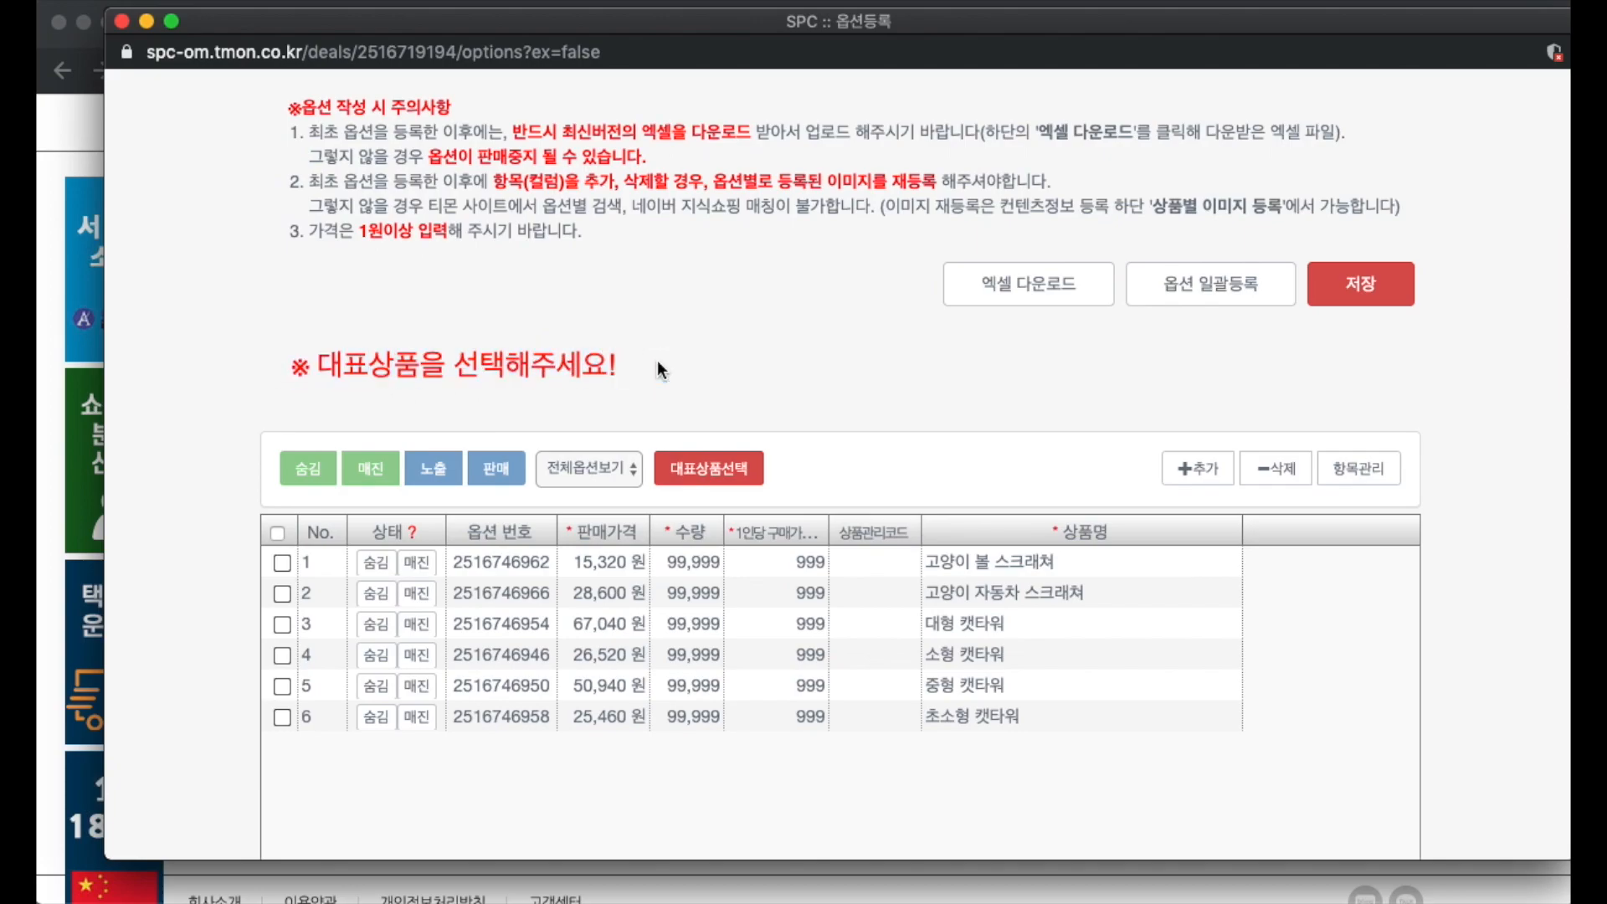
# Step: Make the 고양이 볼 스크래쳐 option the deal's 대표상품, and close the option registration window
pyautogui.scroll(-1, 657, 360)
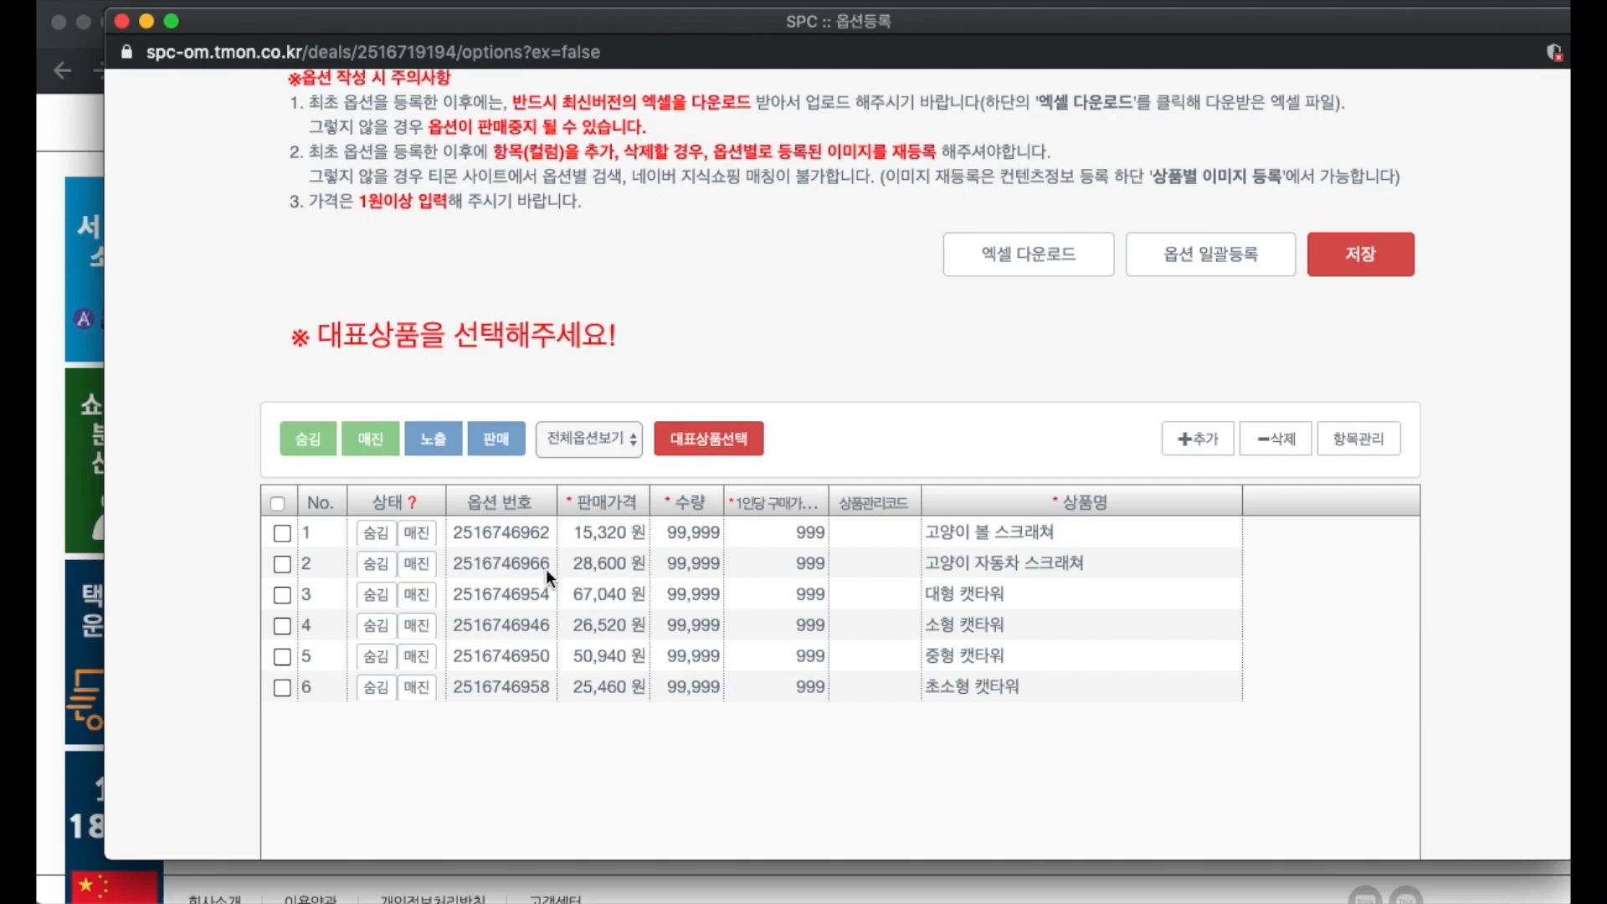
pyautogui.click(282, 533)
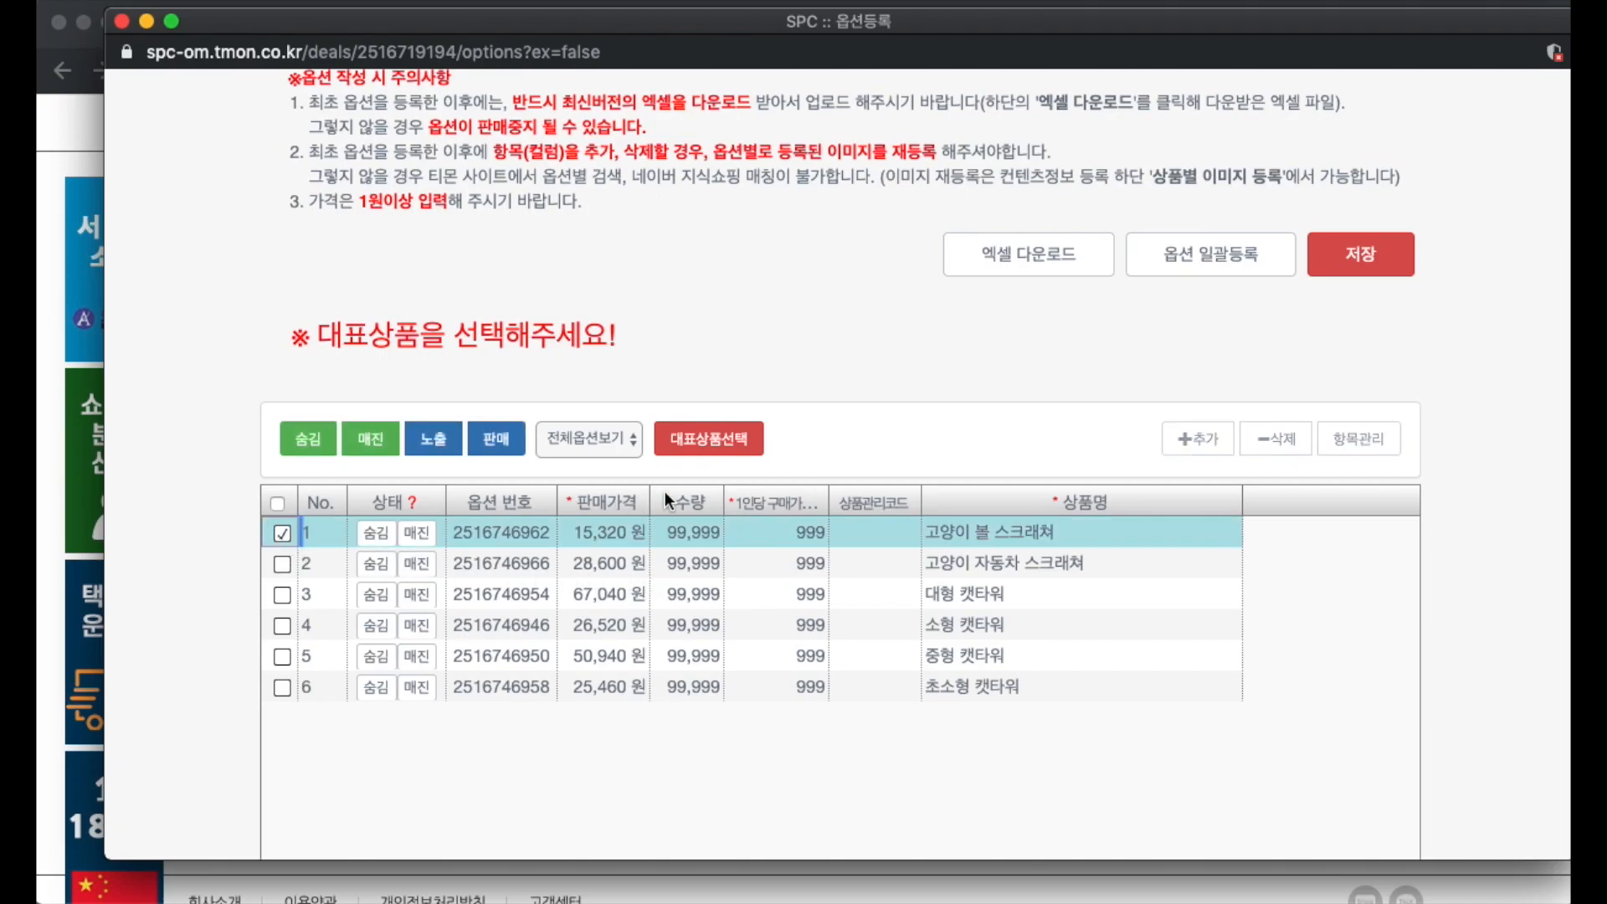
pyautogui.click(706, 451)
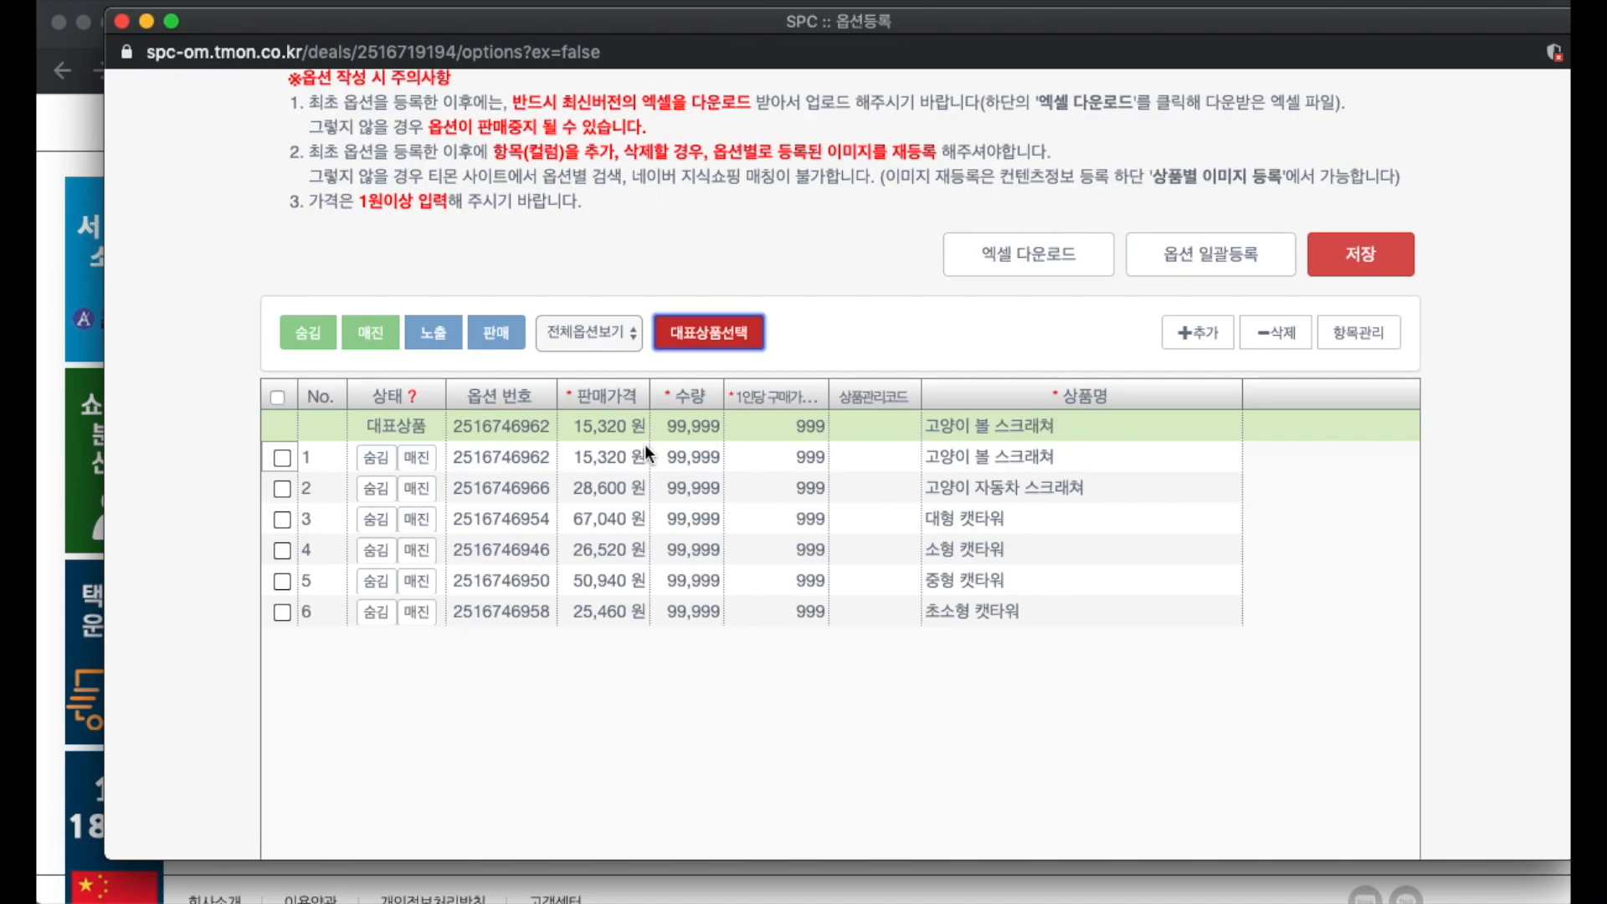
pyautogui.scroll(2, 944, 434)
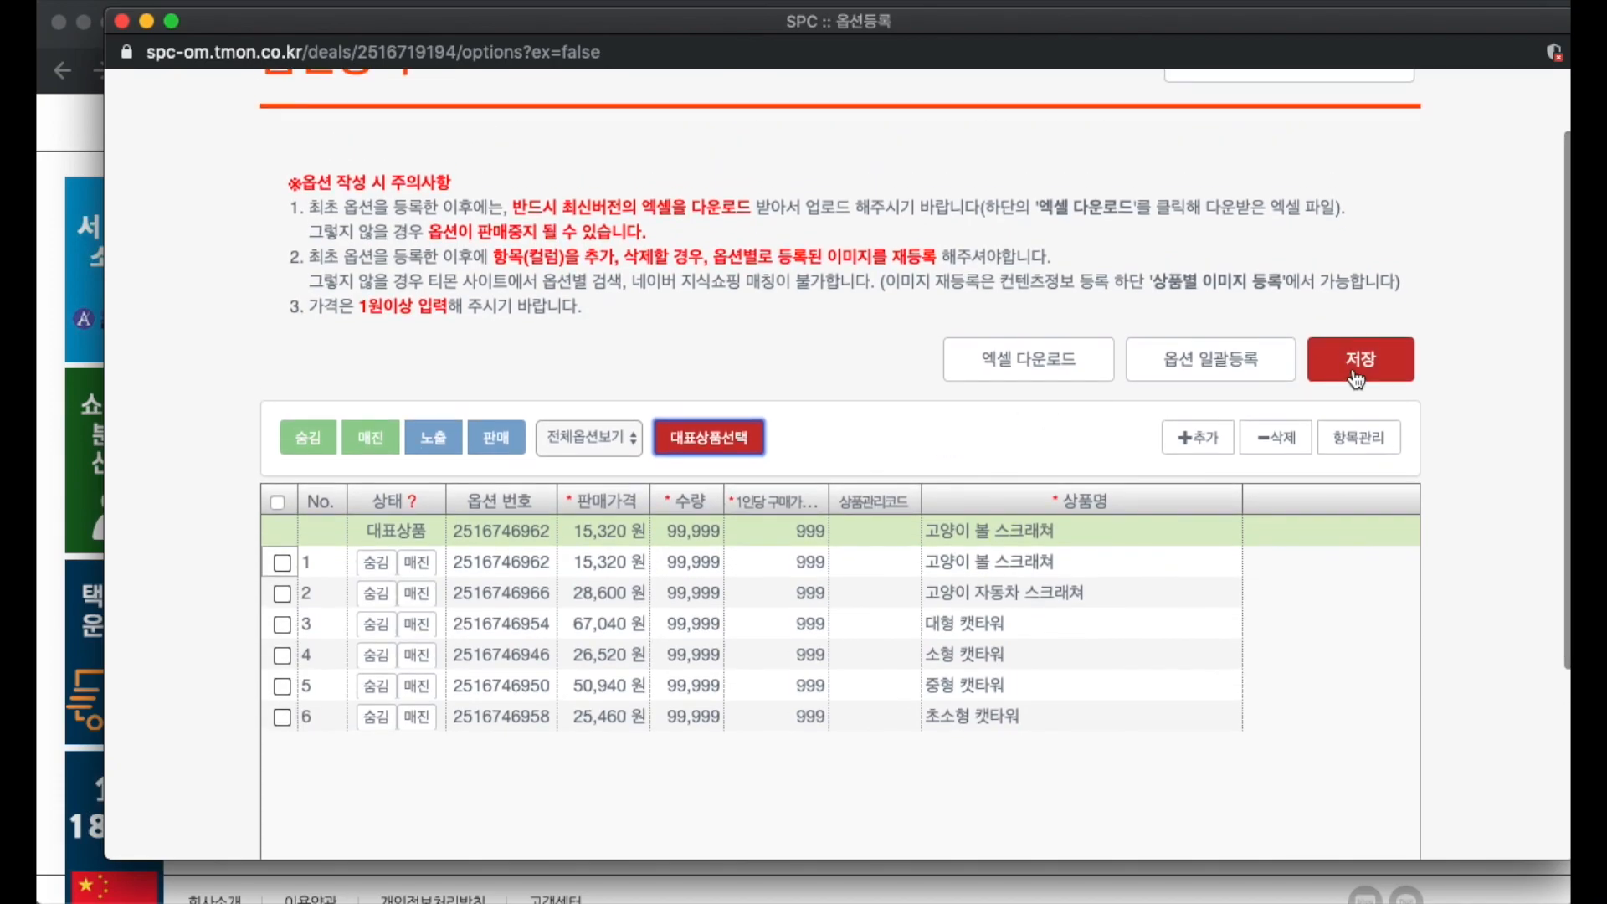
pyautogui.click(123, 20)
pyautogui.moveTo(829, 303); pyautogui.dragTo(972, 298)
pyautogui.click(972, 298)
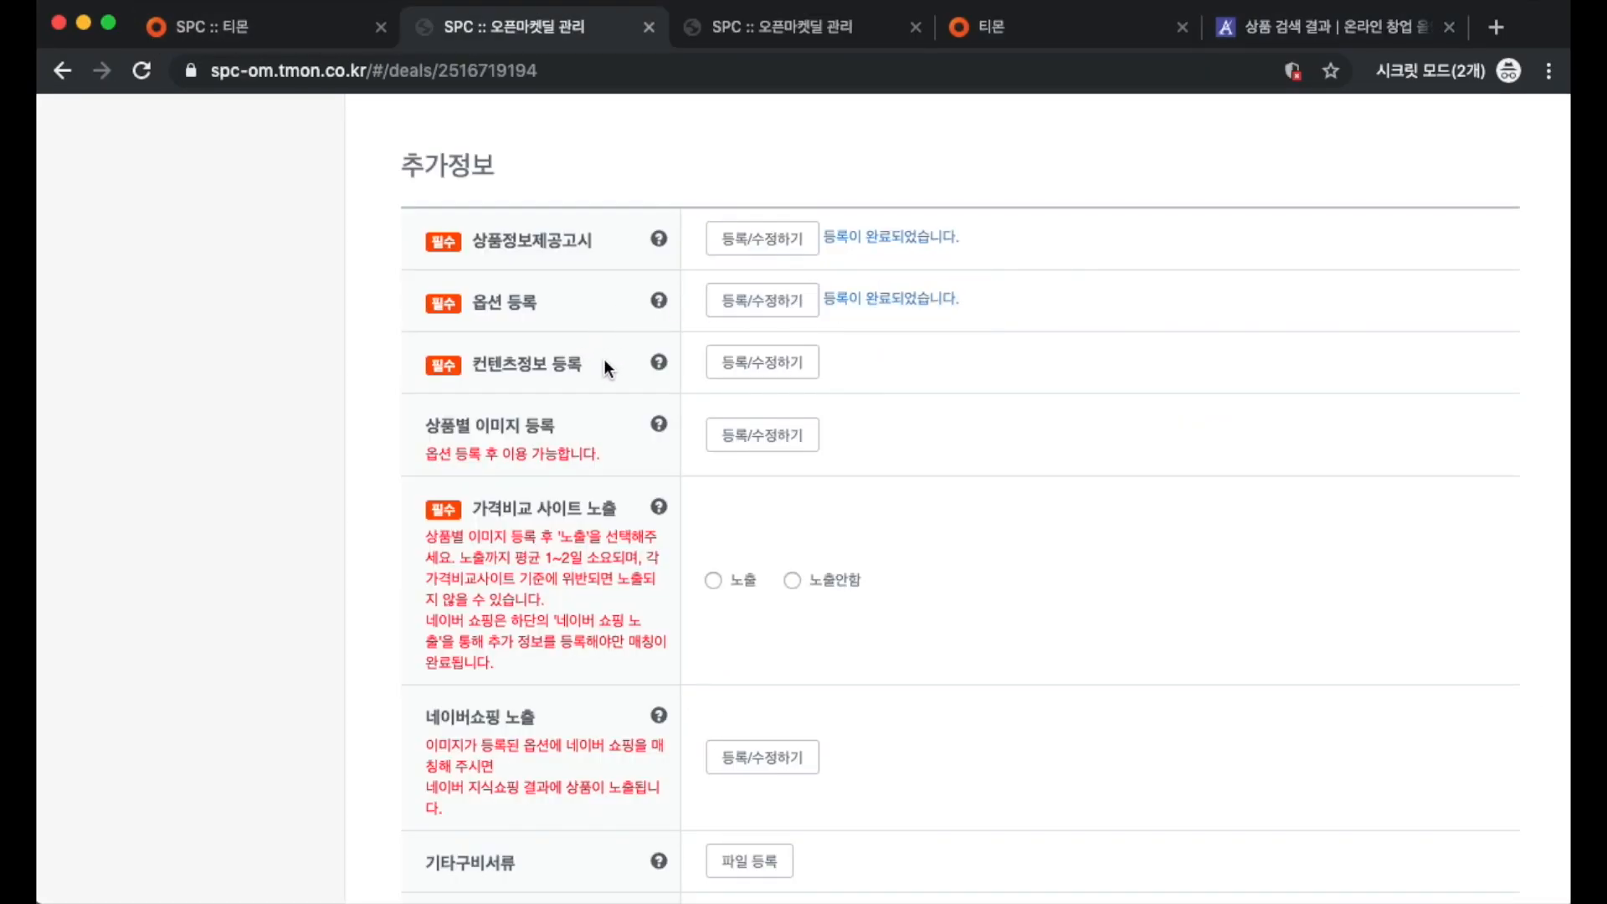
# Step: Open the deal's 컨텐츠정보 등록 form and look through its search, promotion text, deal name, origin and image fields
pyautogui.moveTo(474, 364); pyautogui.dragTo(538, 364)
pyautogui.click(796, 365)
pyautogui.moveTo(55, 143); pyautogui.dragTo(404, 181)
pyautogui.click(457, 193)
pyautogui.scroll(-1, 410, 216)
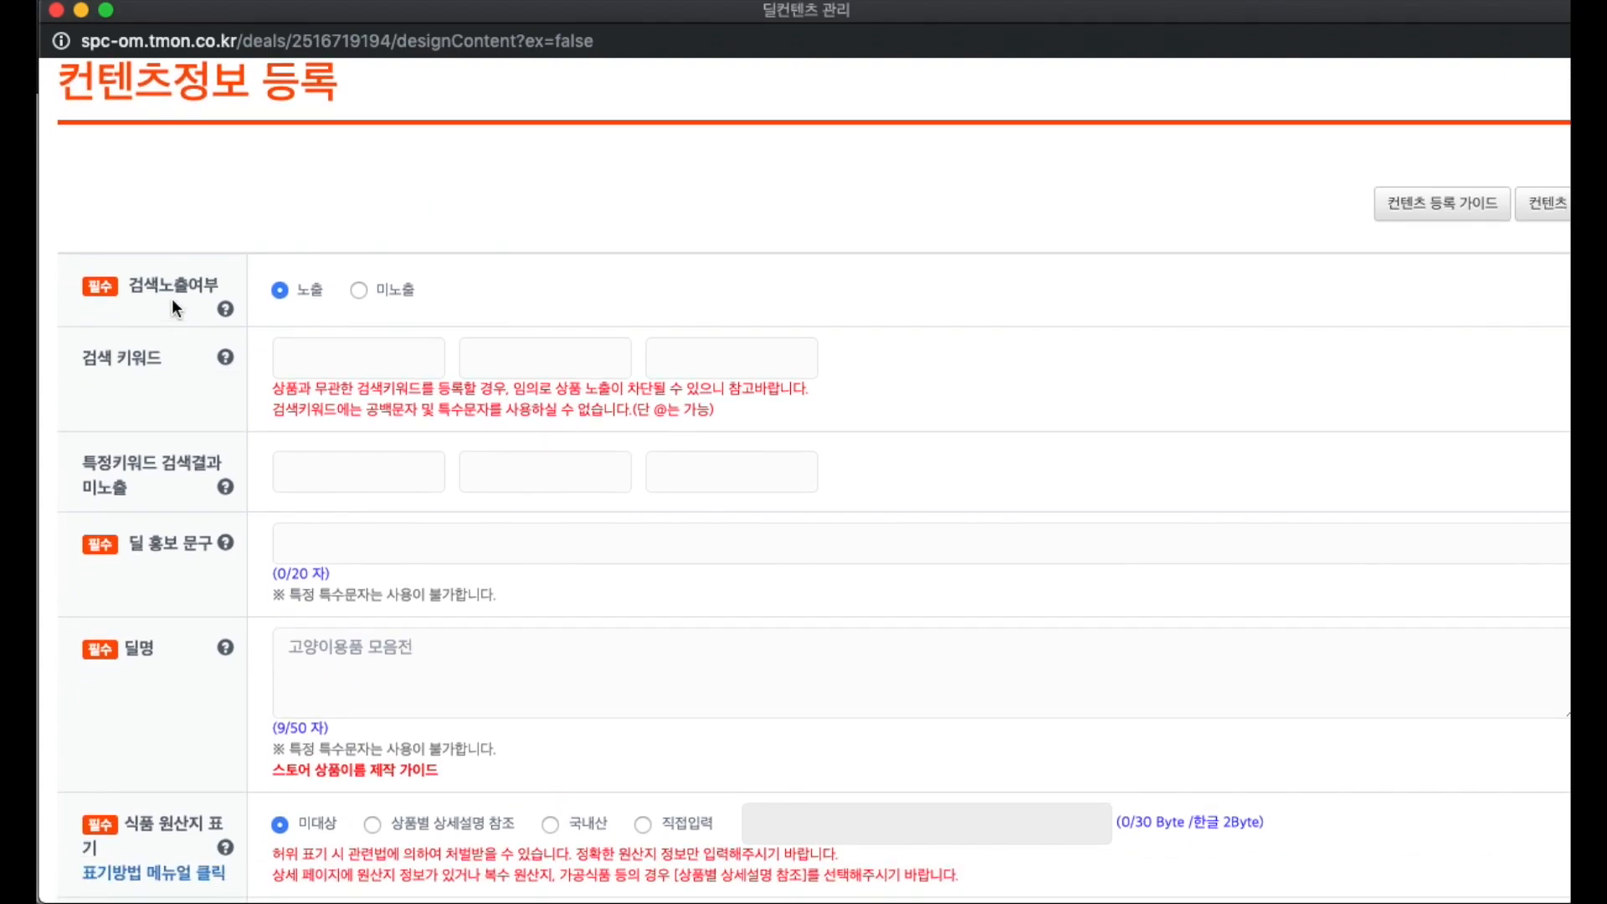
pyautogui.scroll(-4, 177, 312)
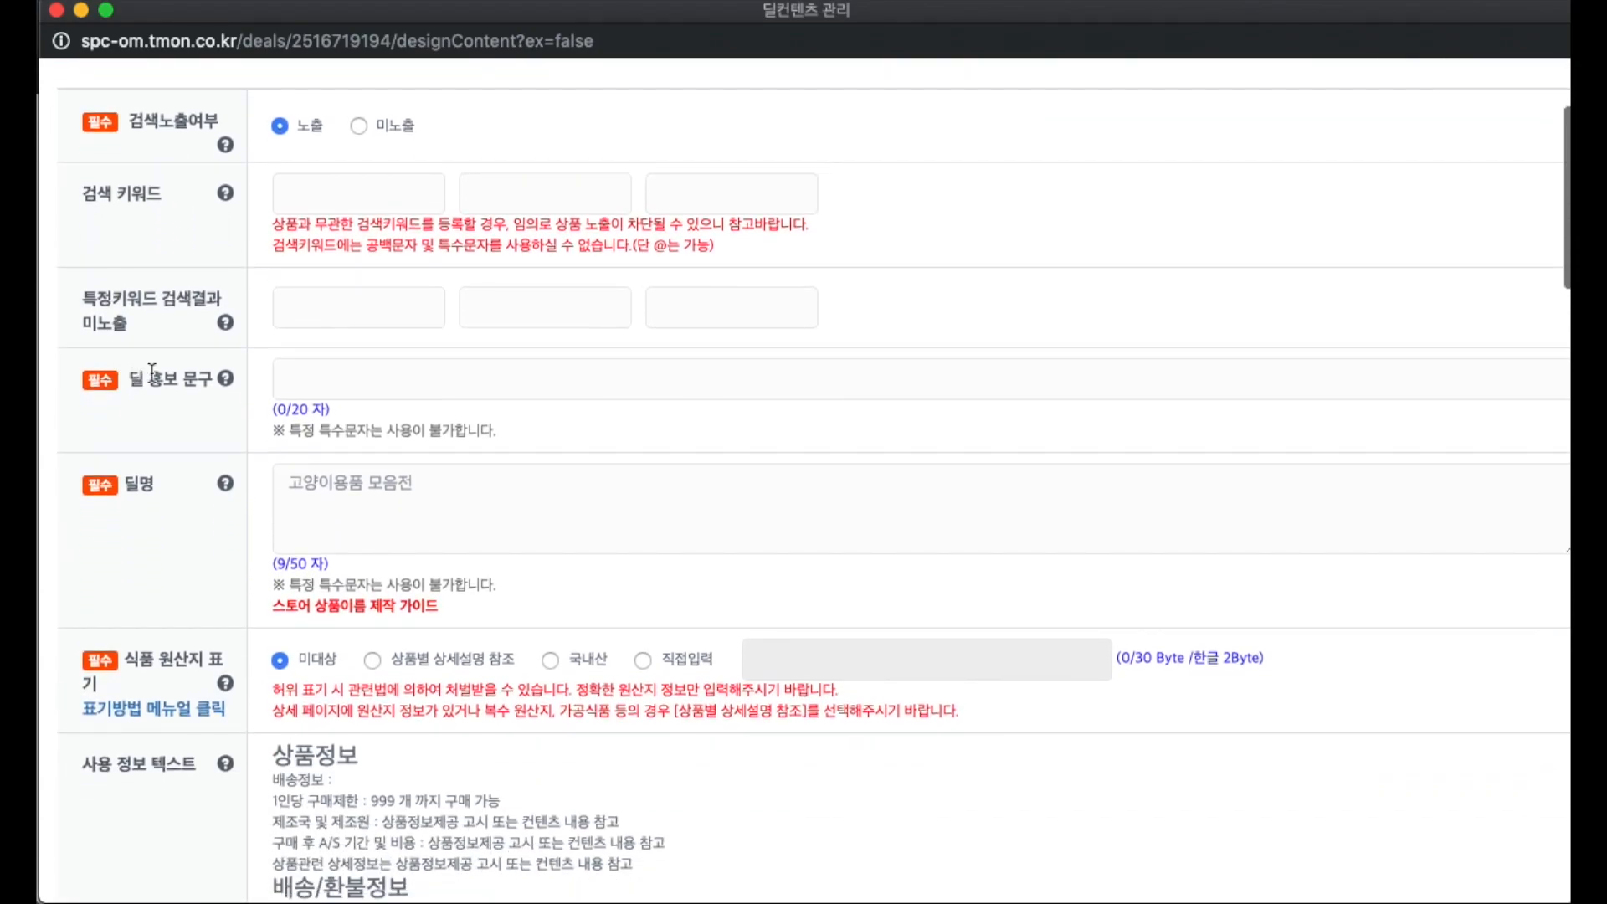
pyautogui.scroll(-3, 167, 385)
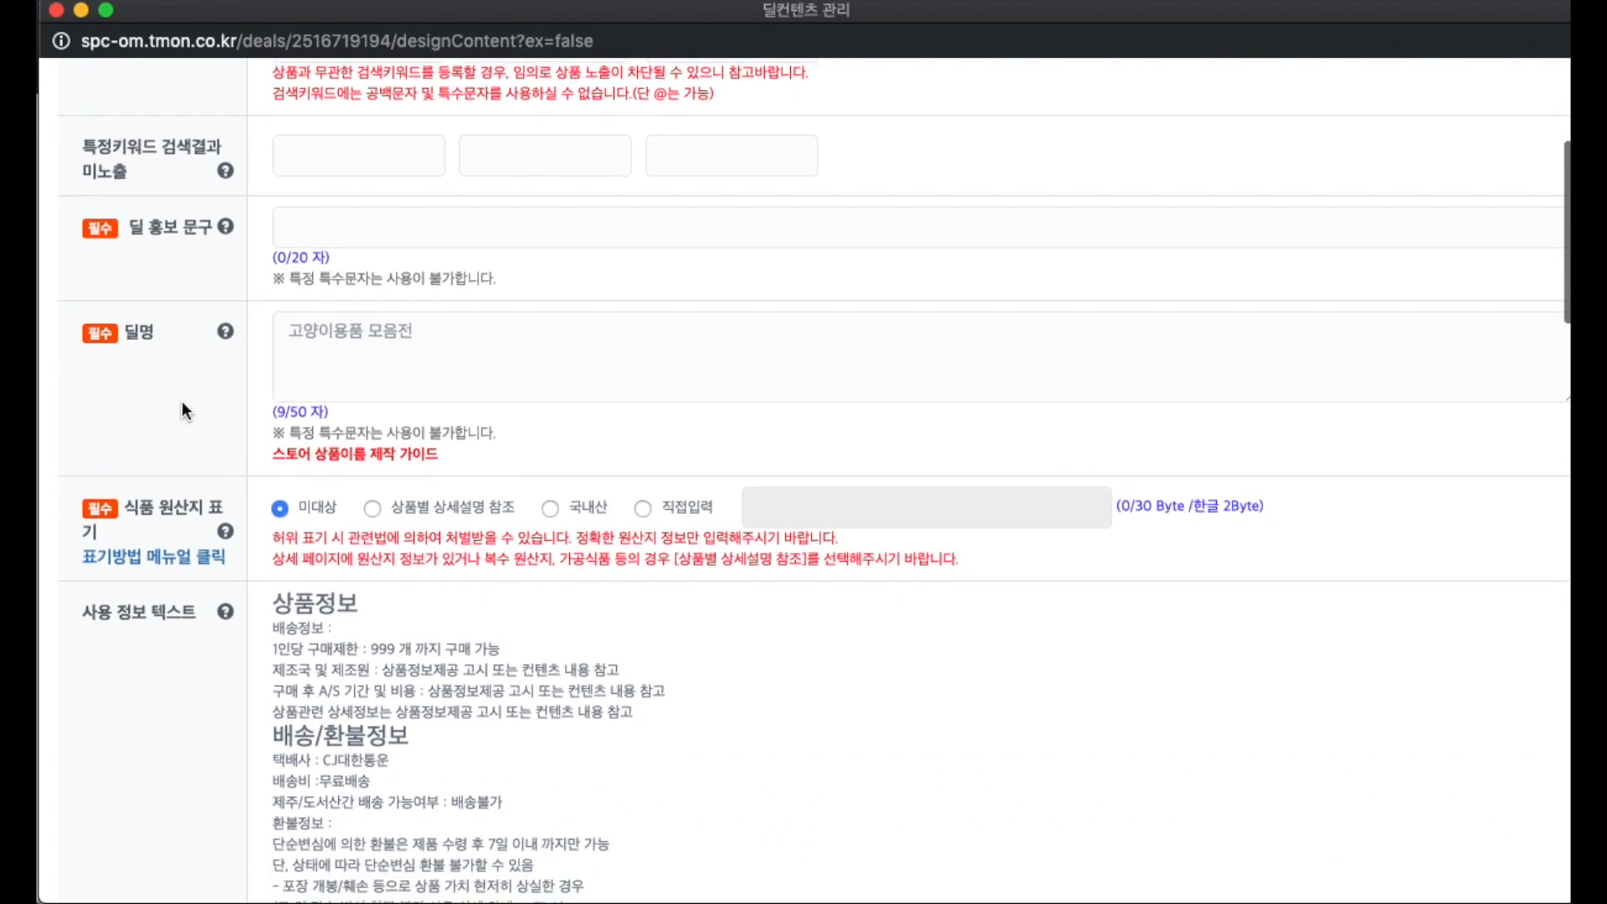
pyautogui.scroll(-7, 180, 369)
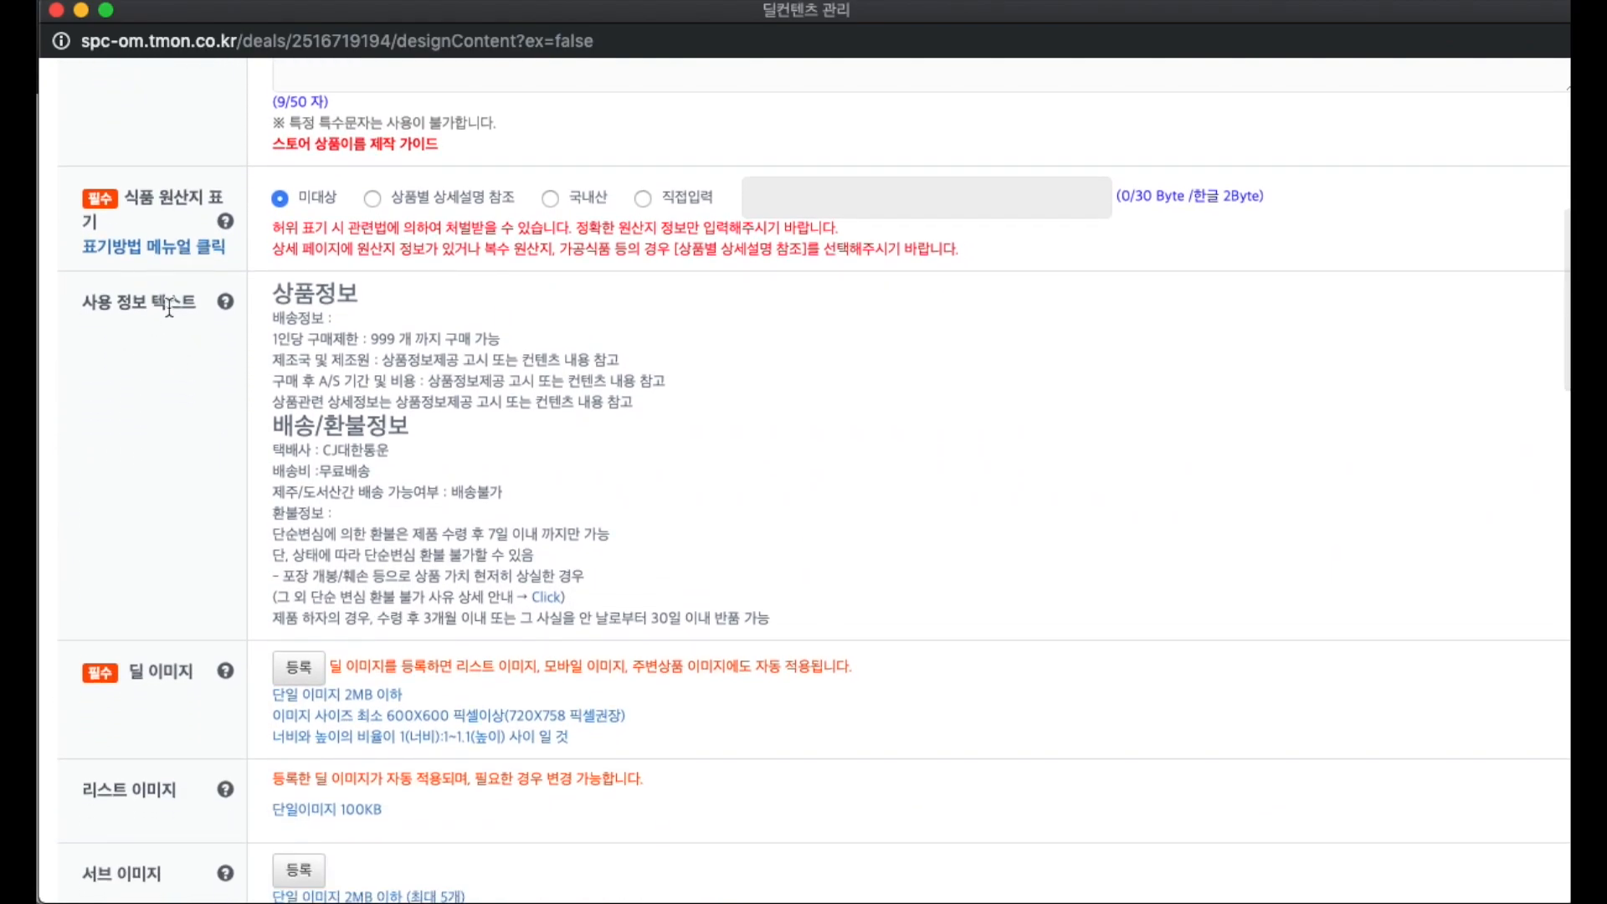
pyautogui.scroll(-11, 157, 310)
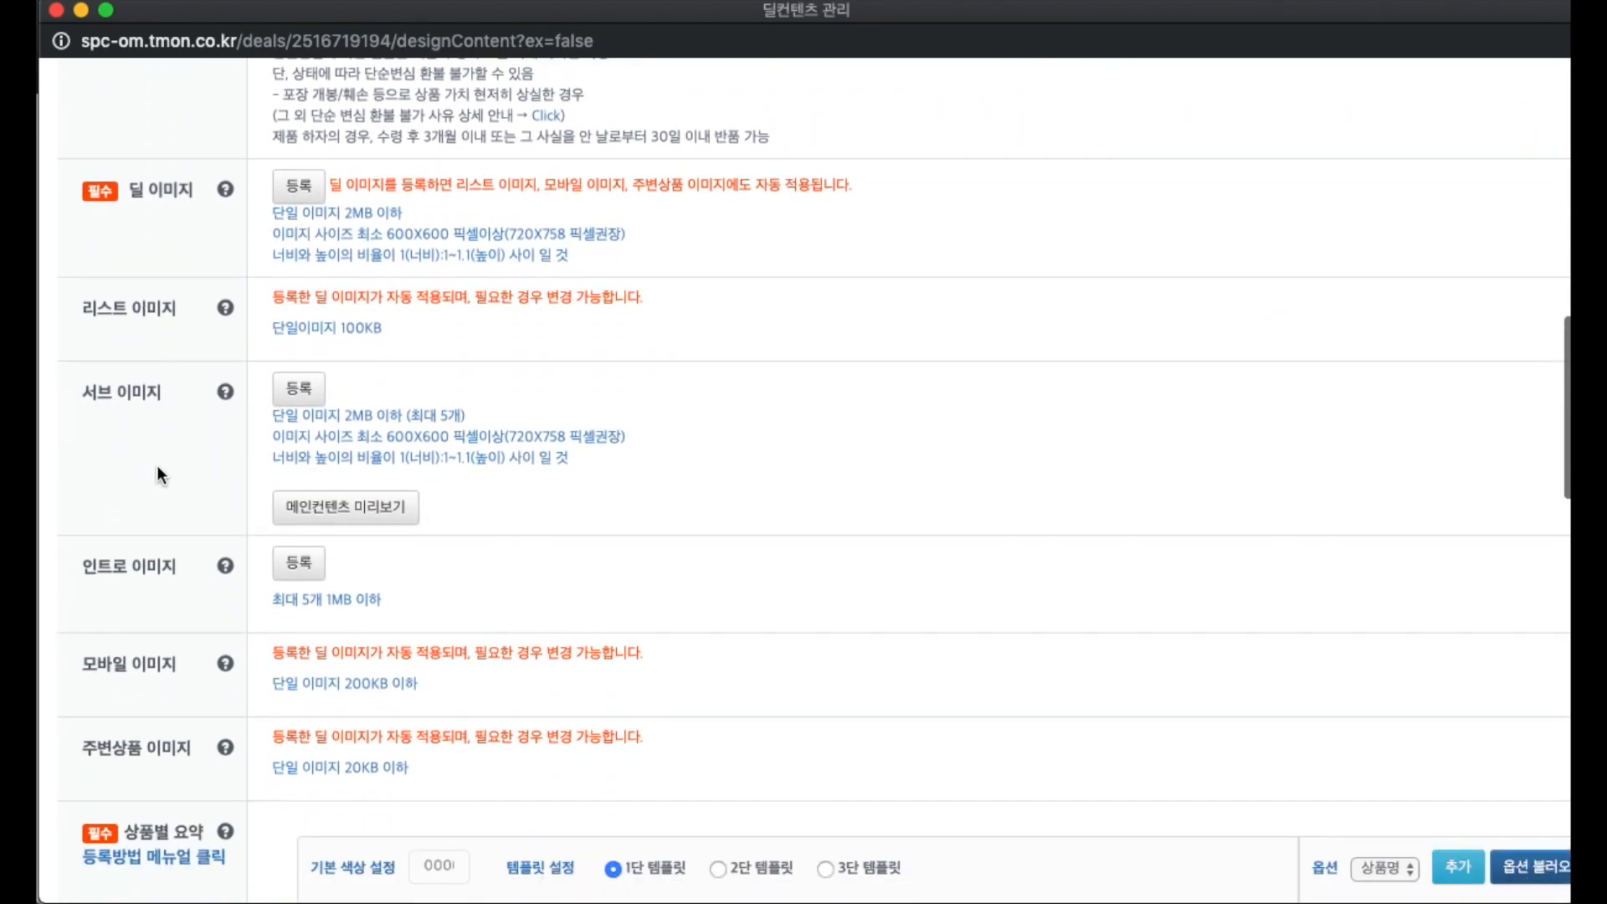
# Step: Look through the remaining image, 상품별 요약 and 상품별 상세설명 sections of the content form
pyautogui.scroll(-12, 159, 466)
pyautogui.scroll(-8, 586, 545)
pyautogui.scroll(-15, 653, 609)
pyautogui.scroll(-13, 590, 653)
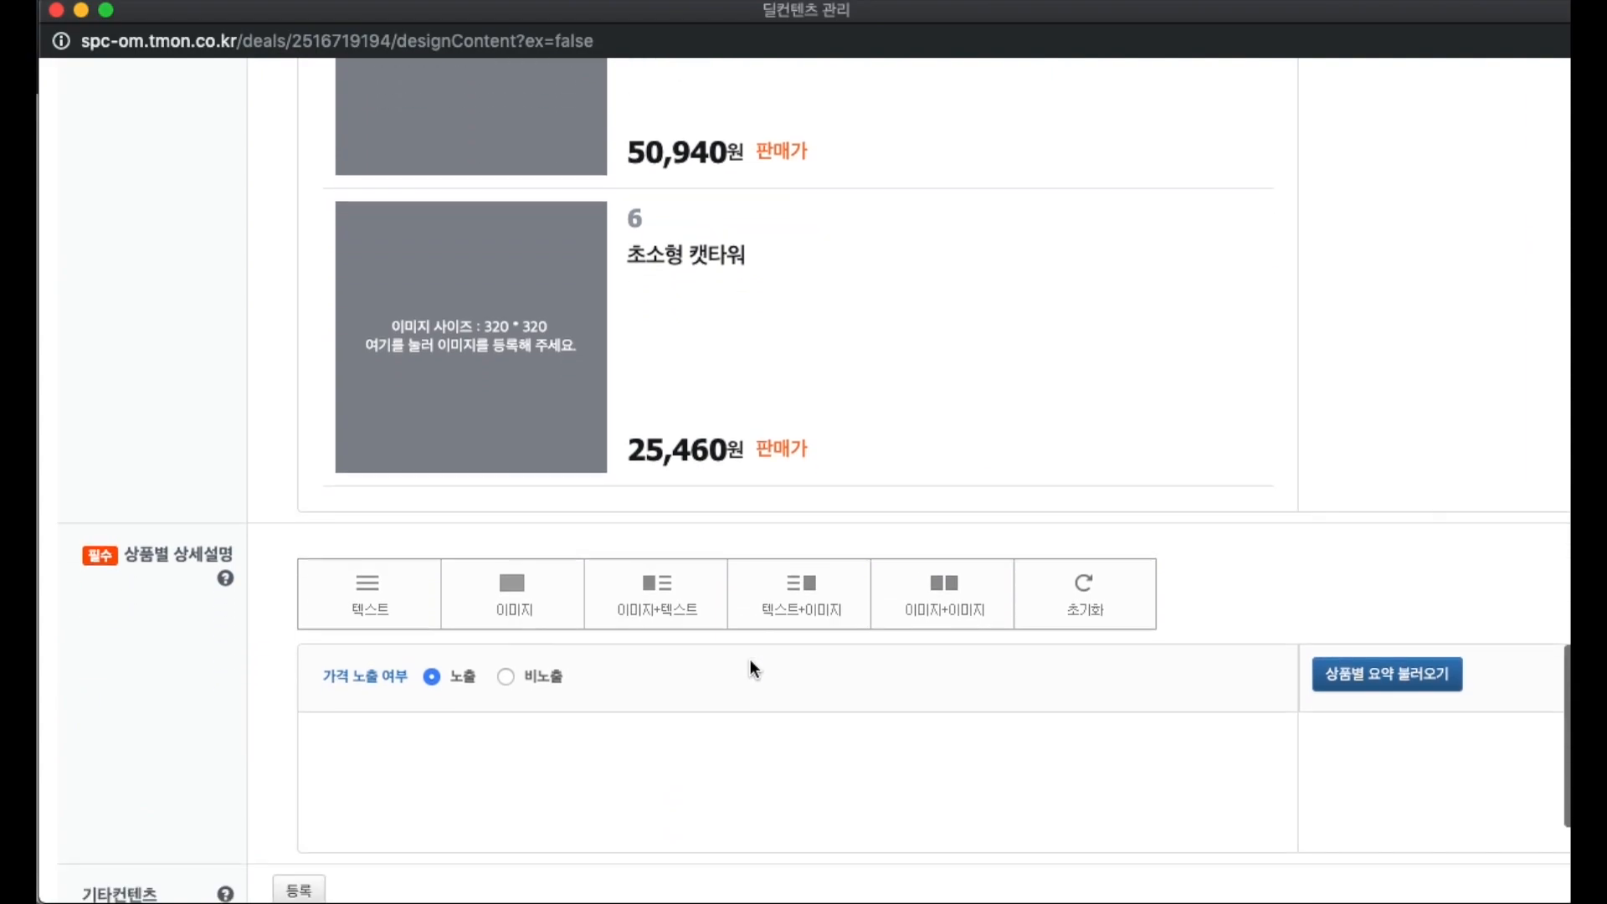
pyautogui.scroll(-2, 750, 668)
pyautogui.scroll(20, 716, 549)
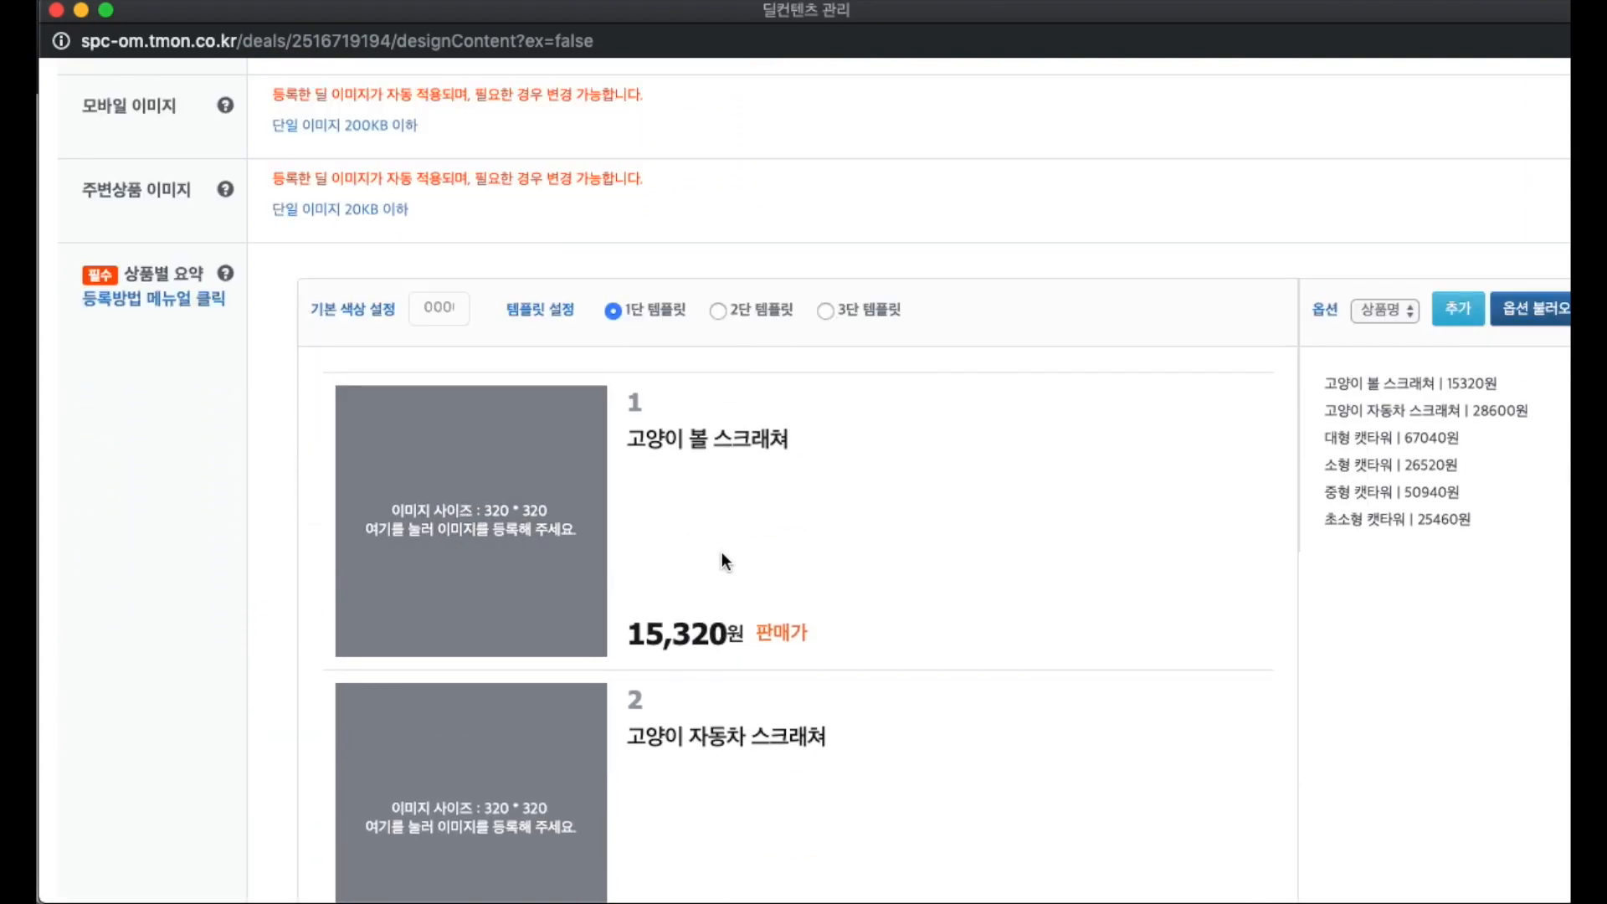
pyautogui.scroll(20, 695, 502)
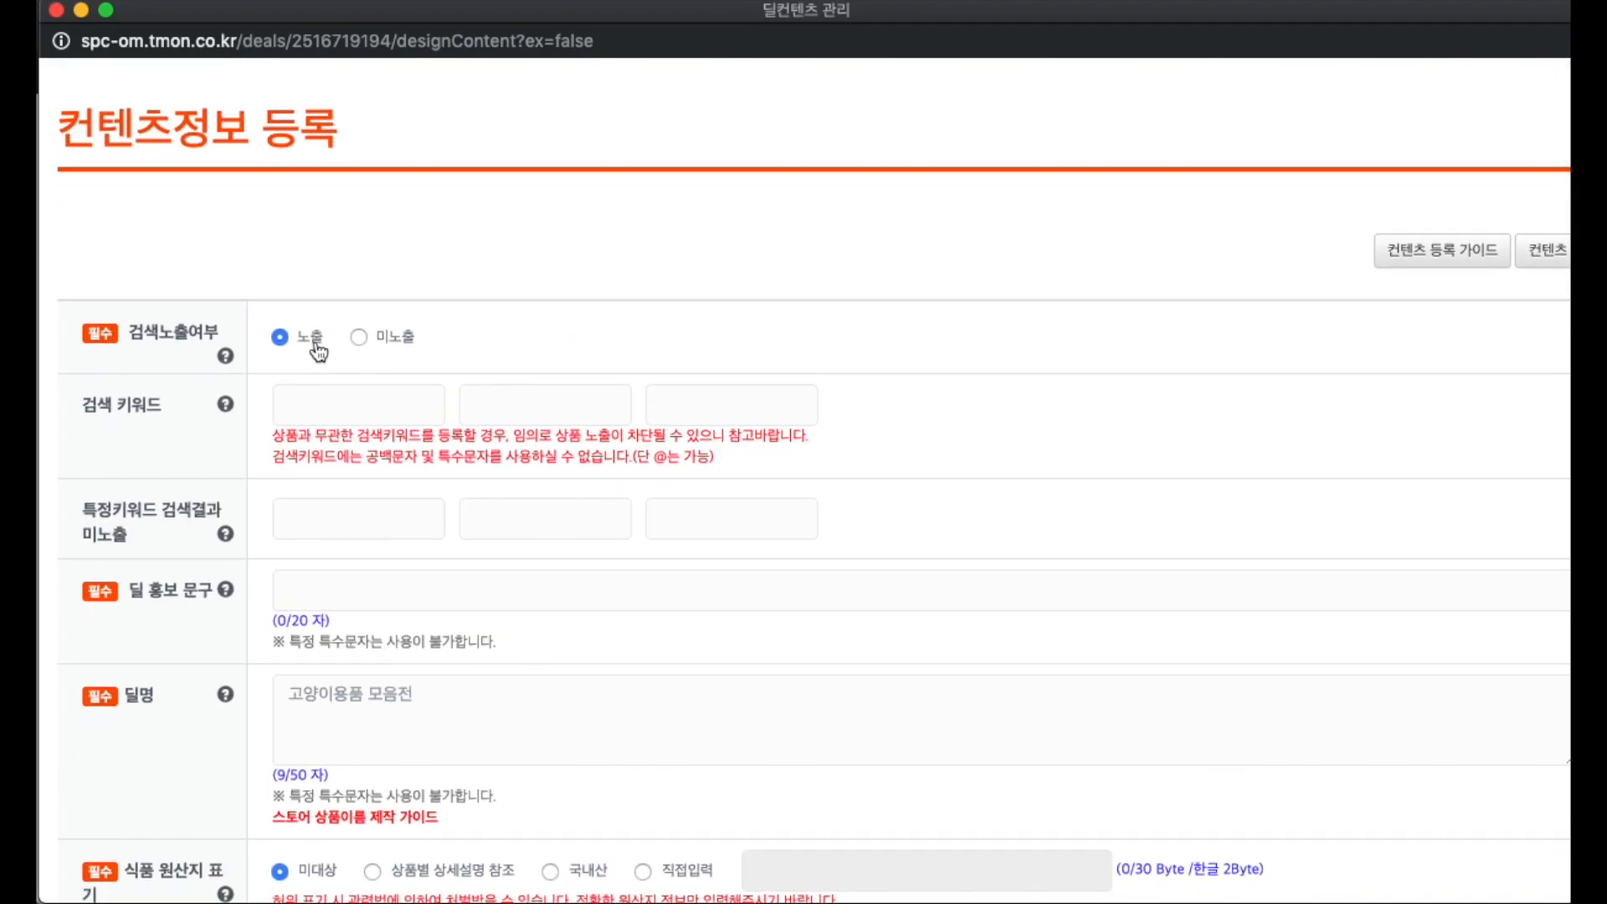
# Step: Set 검색노출여부 to 노출 and enter the search keywords 캣타워, 고양이스크래쳐 and 고양이용품
pyautogui.moveTo(131, 338); pyautogui.dragTo(219, 333)
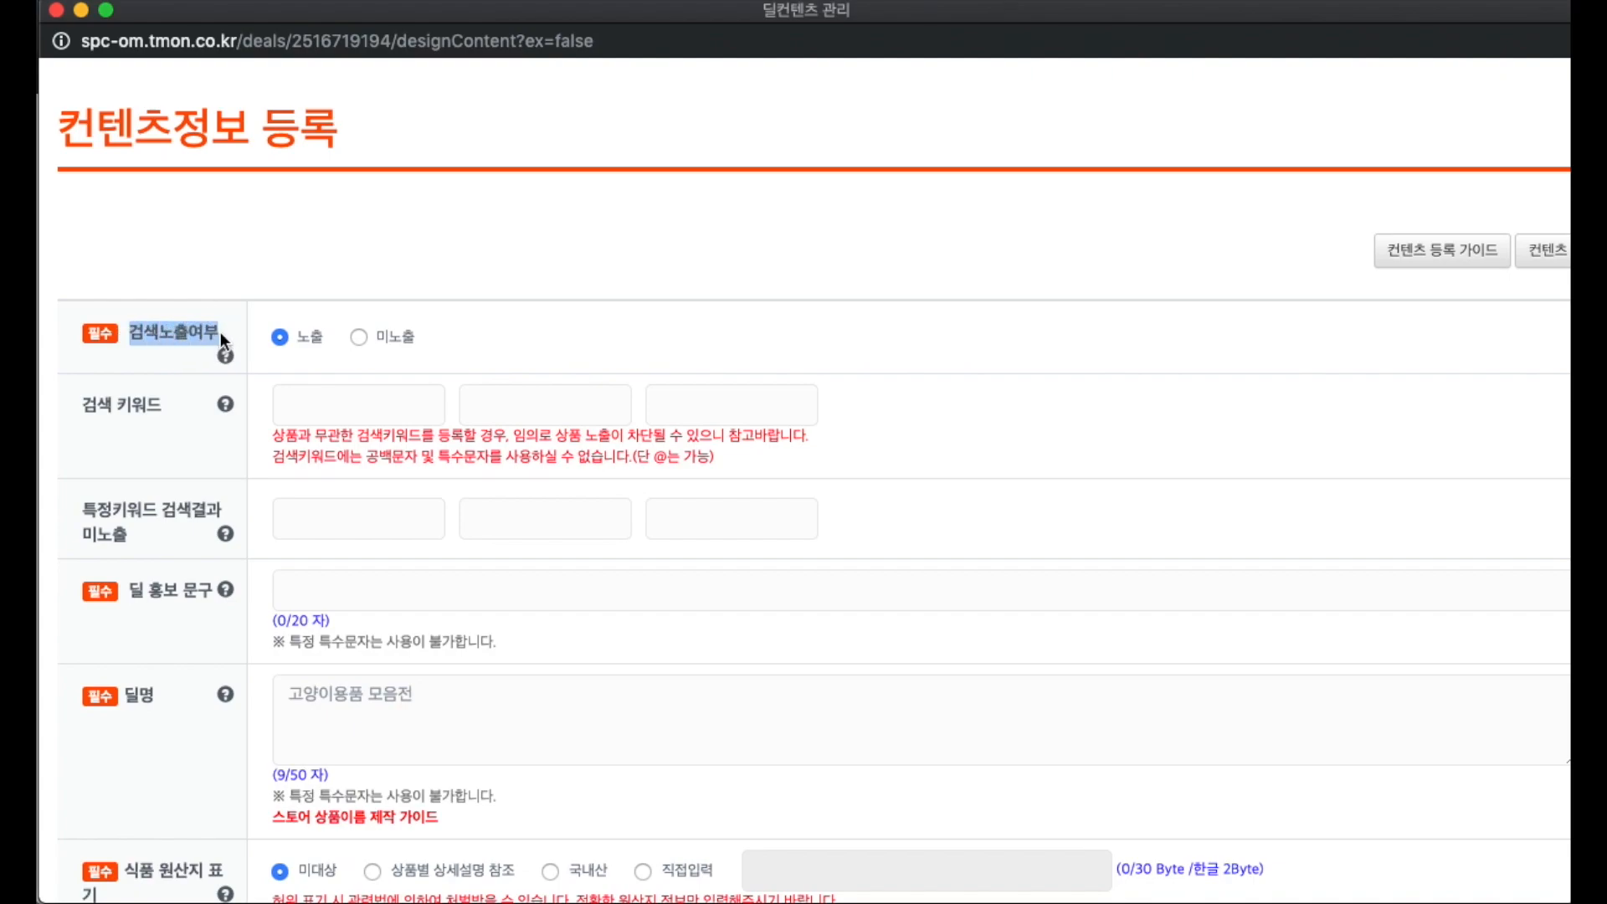
pyautogui.click(294, 345)
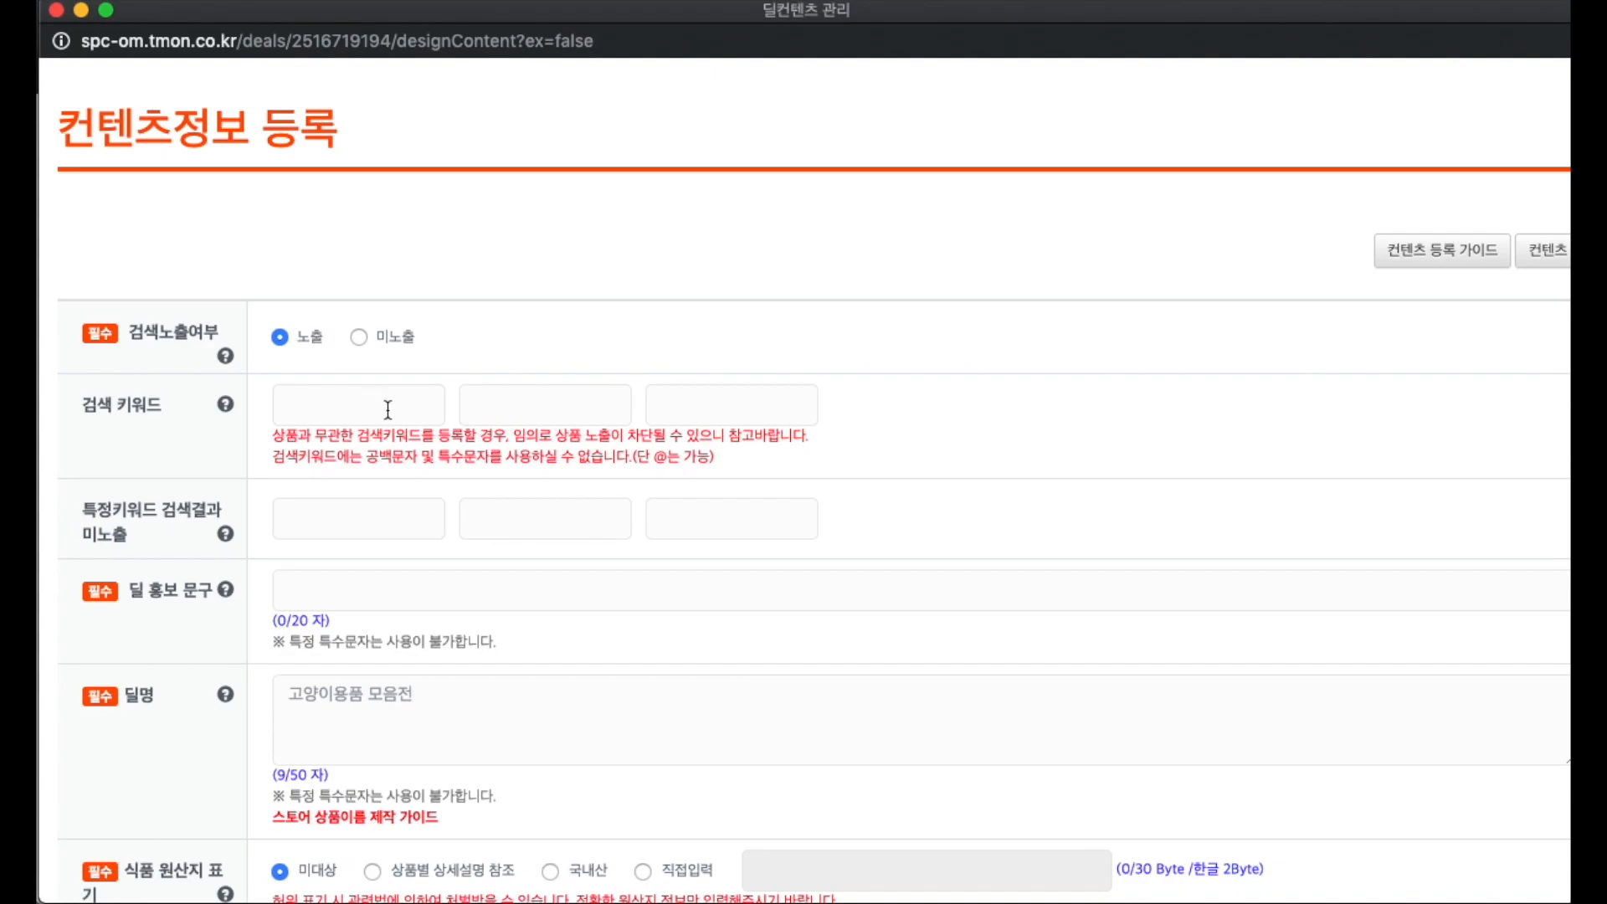
pyautogui.click(314, 405)
pyautogui.write('캣타워')
pyautogui.press('Tab')
pyautogui.write('고')
pyautogui.write('양이스크래쳐')
pyautogui.press('Tab')
pyautogui.write('고')
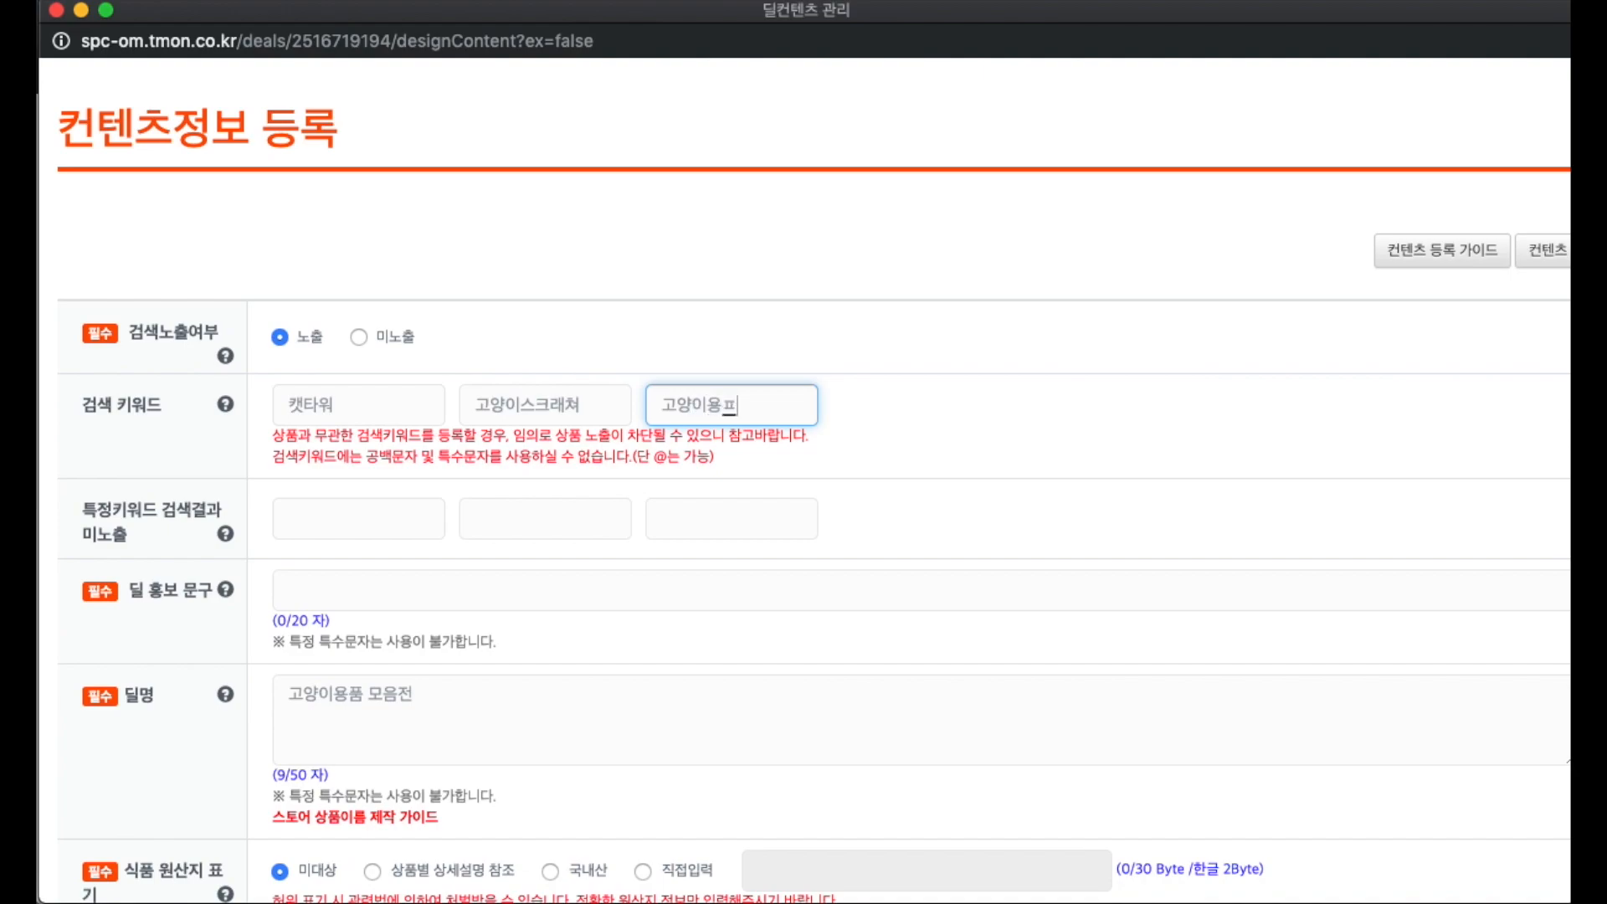
# Step: Go through the three 특정키워드 검색결과 미노출 fields without entering any keyword
pyautogui.moveTo(78, 505); pyautogui.dragTo(108, 521)
pyautogui.click(156, 540)
pyautogui.click(107, 520)
pyautogui.click(374, 519)
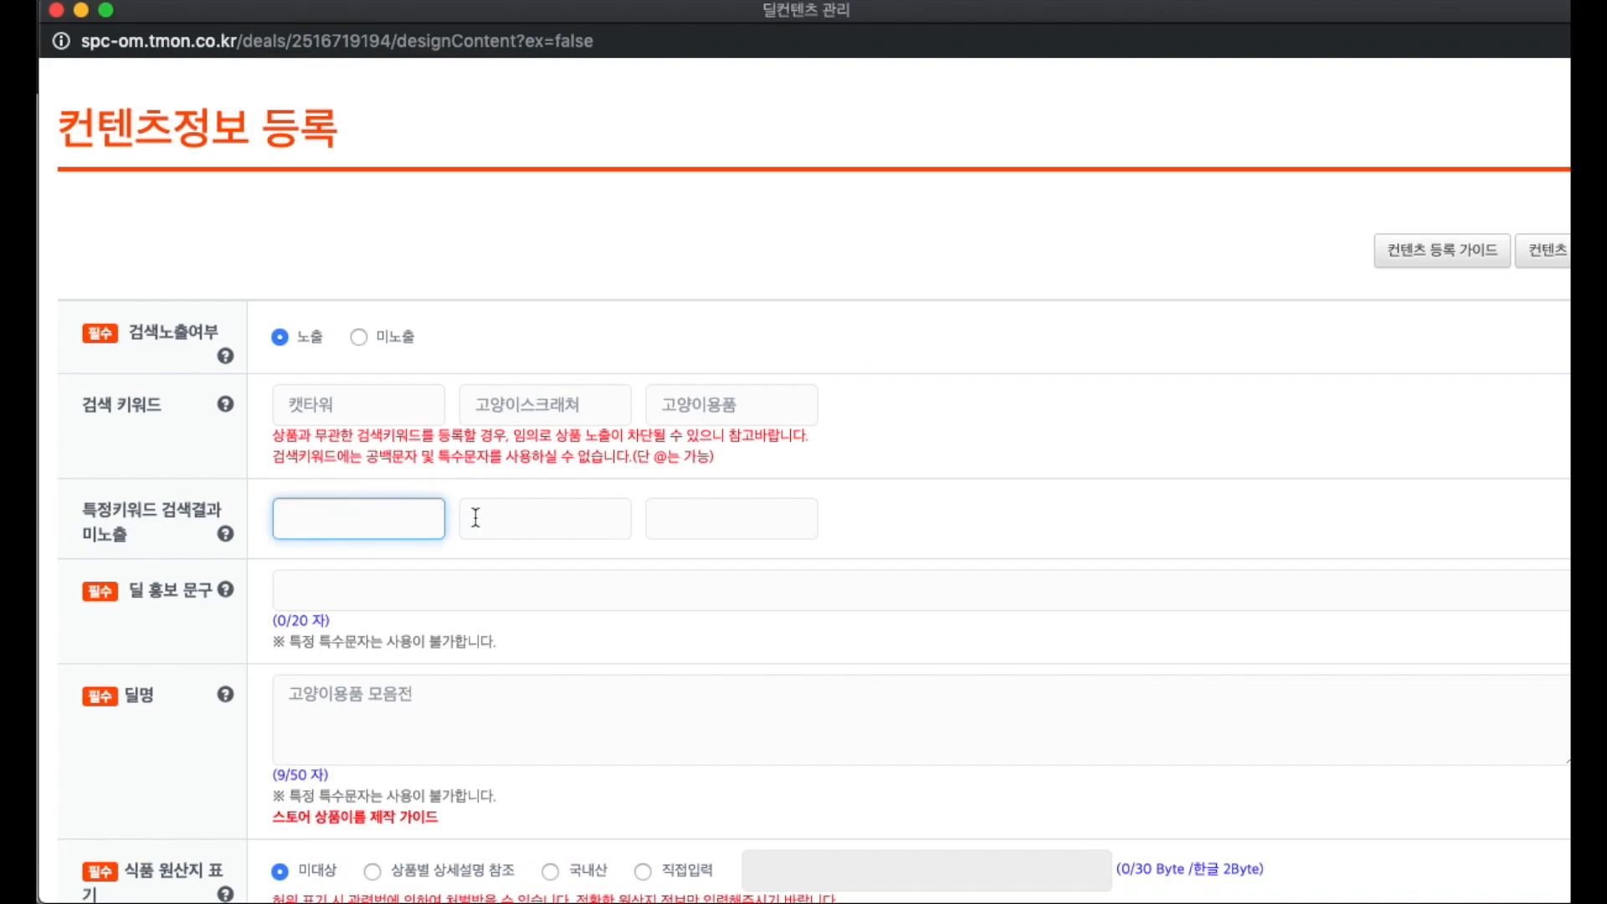
pyautogui.click(559, 520)
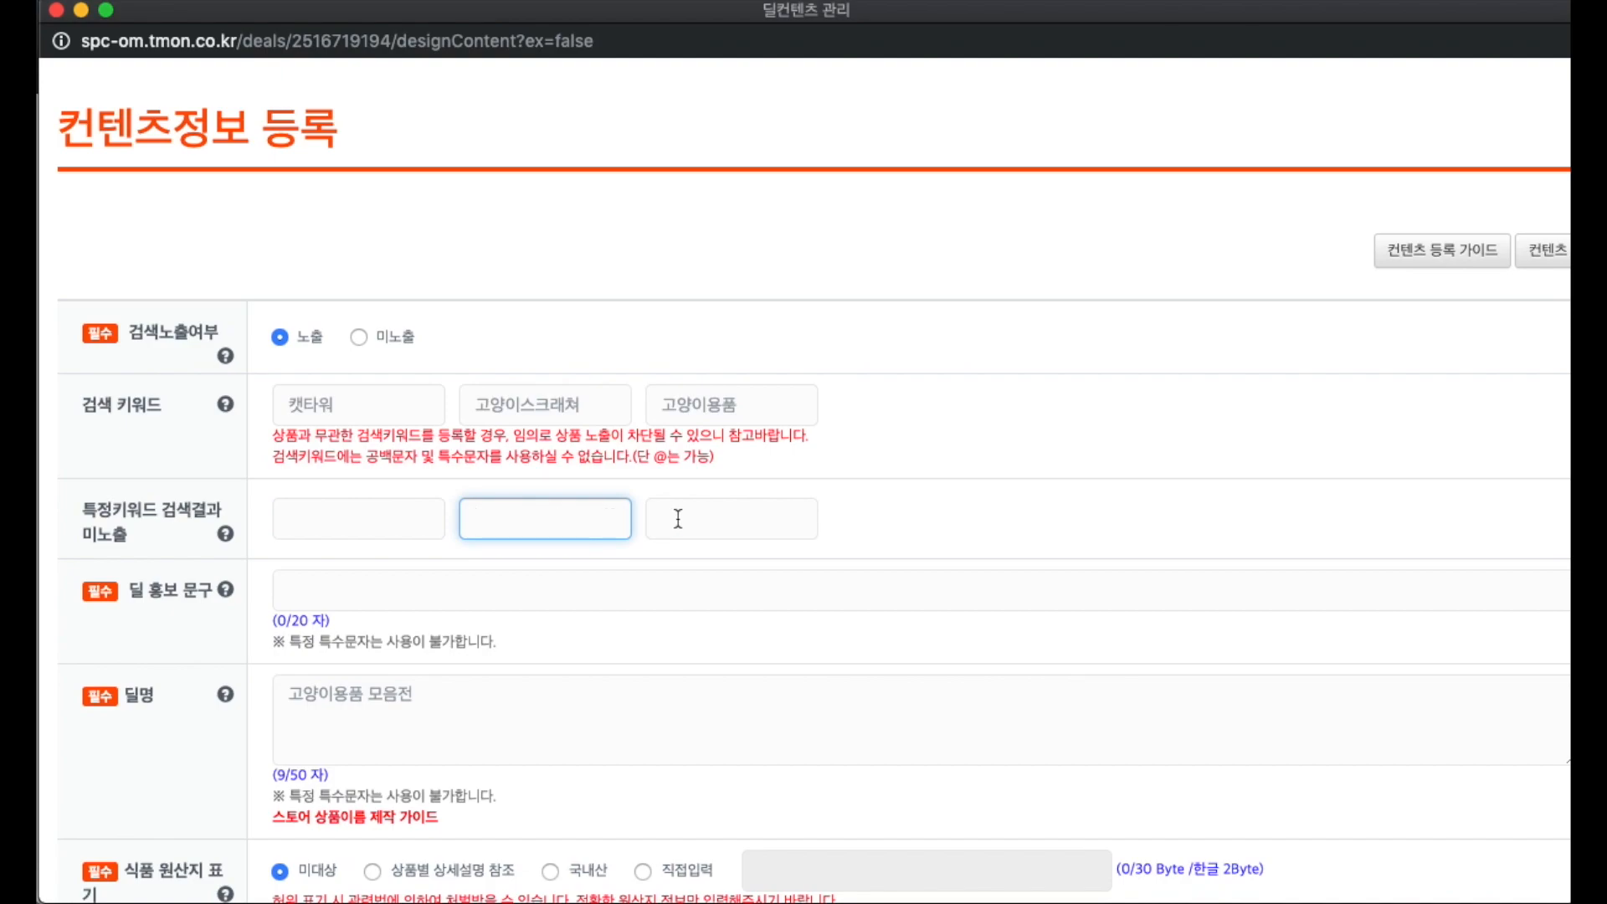
pyautogui.click(679, 519)
pyautogui.scroll(-2, 466, 432)
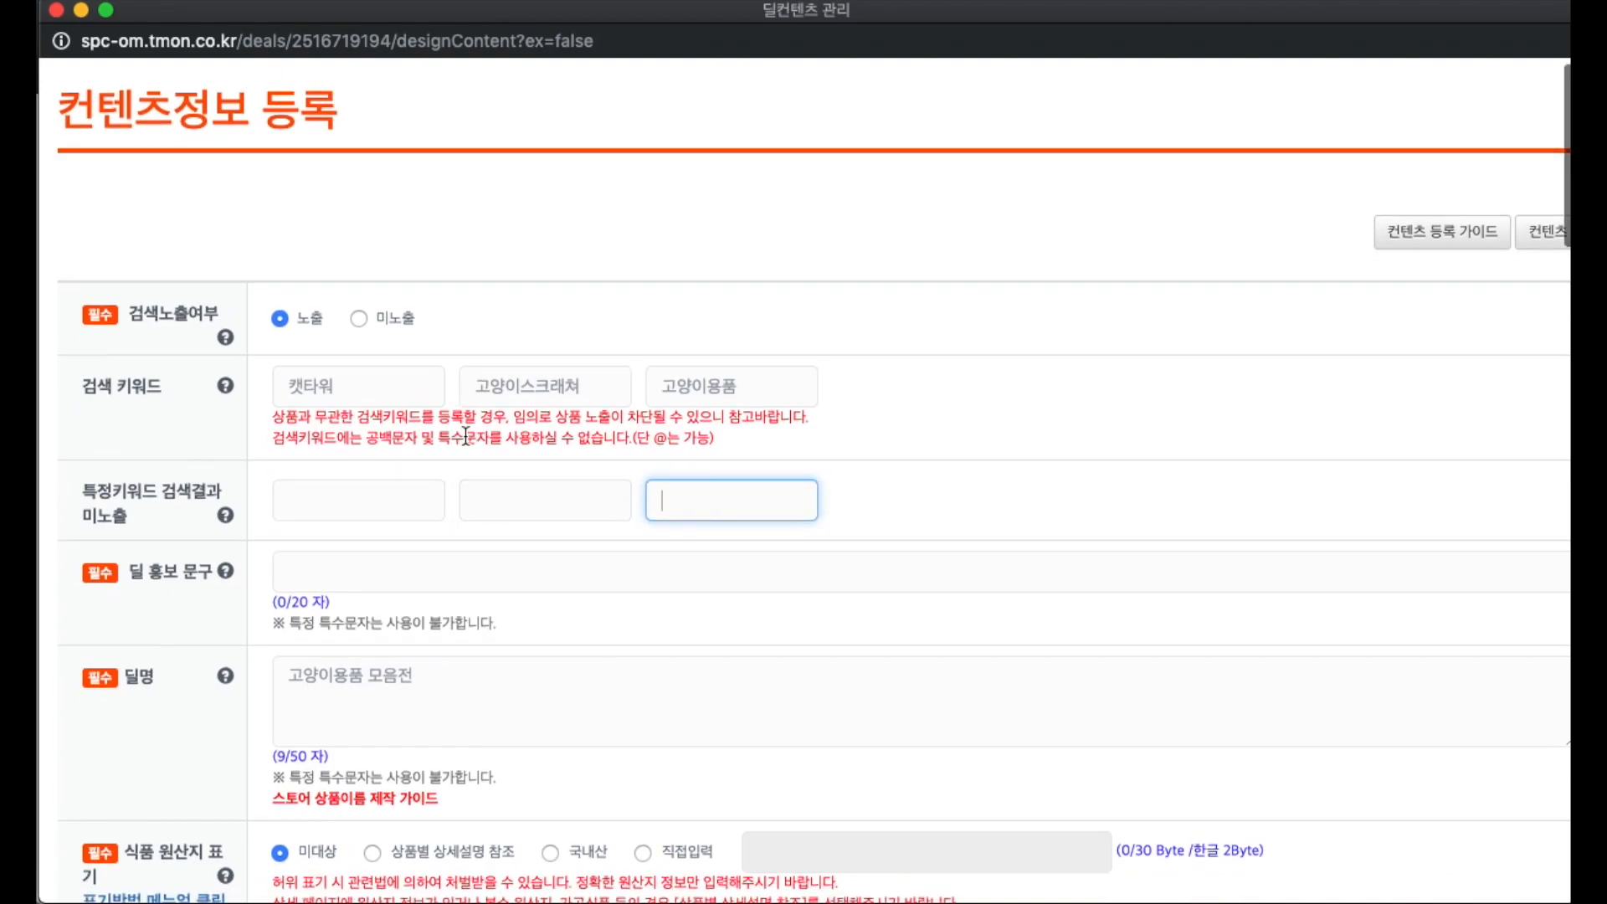
# Step: Enter 내 고양이가 좋아하는 모든 용품 as the deal's promotion text
pyautogui.scroll(-5, 464, 434)
pyautogui.click(145, 297)
pyautogui.moveTo(145, 297); pyautogui.dragTo(208, 298)
pyautogui.click(209, 298)
pyautogui.click(230, 298)
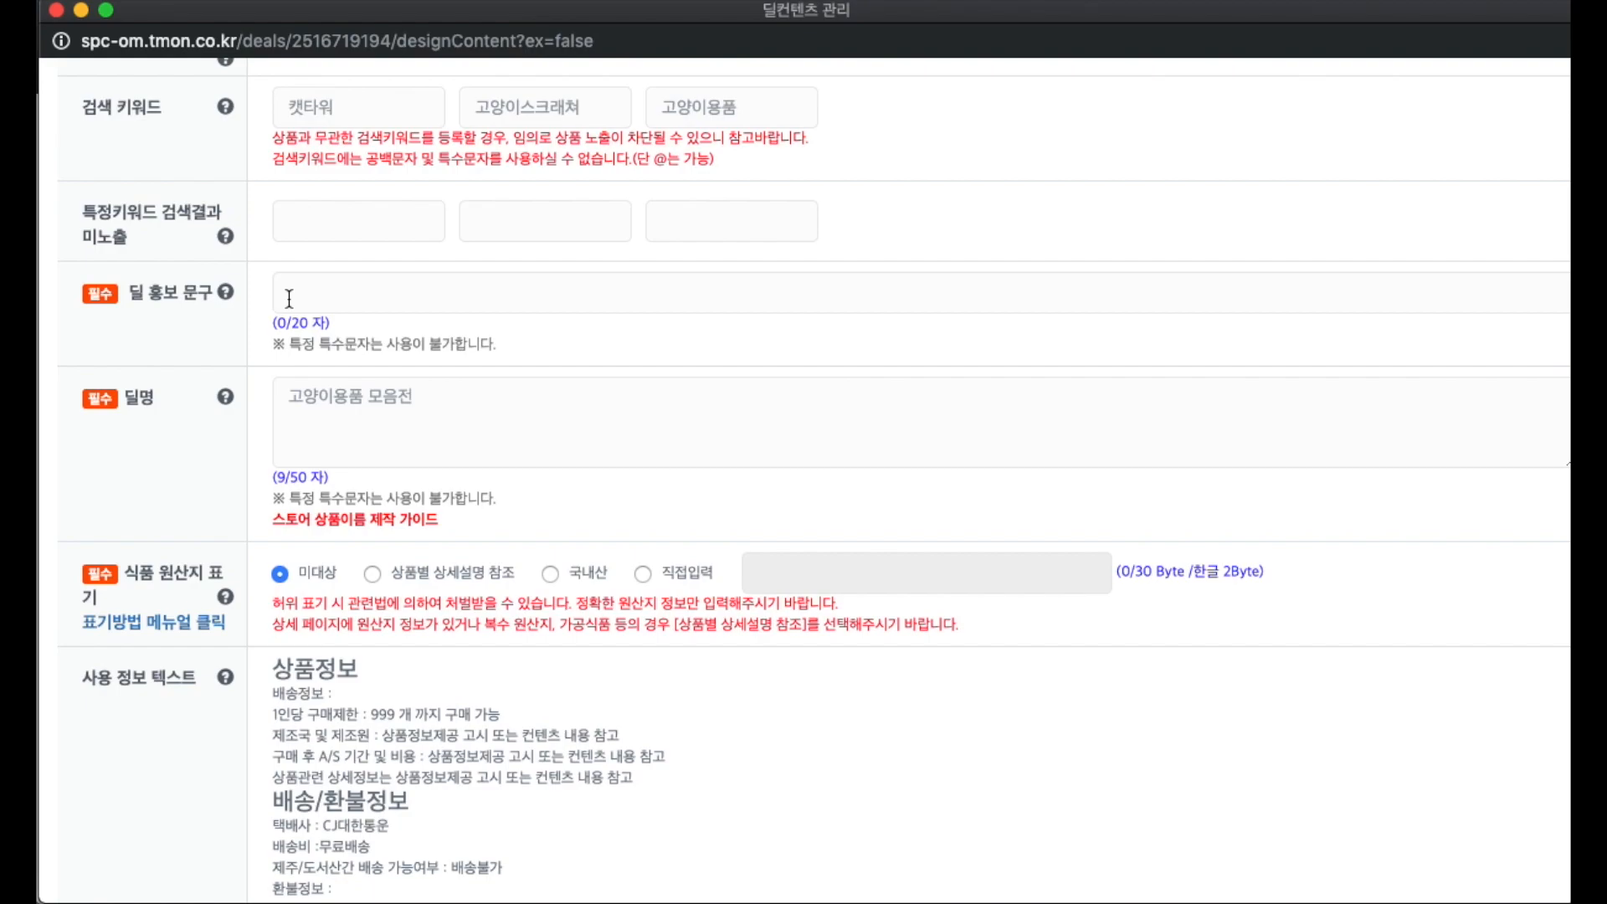
pyautogui.click(289, 299)
pyautogui.write('내 고야이가 좋아하는 모든 ')
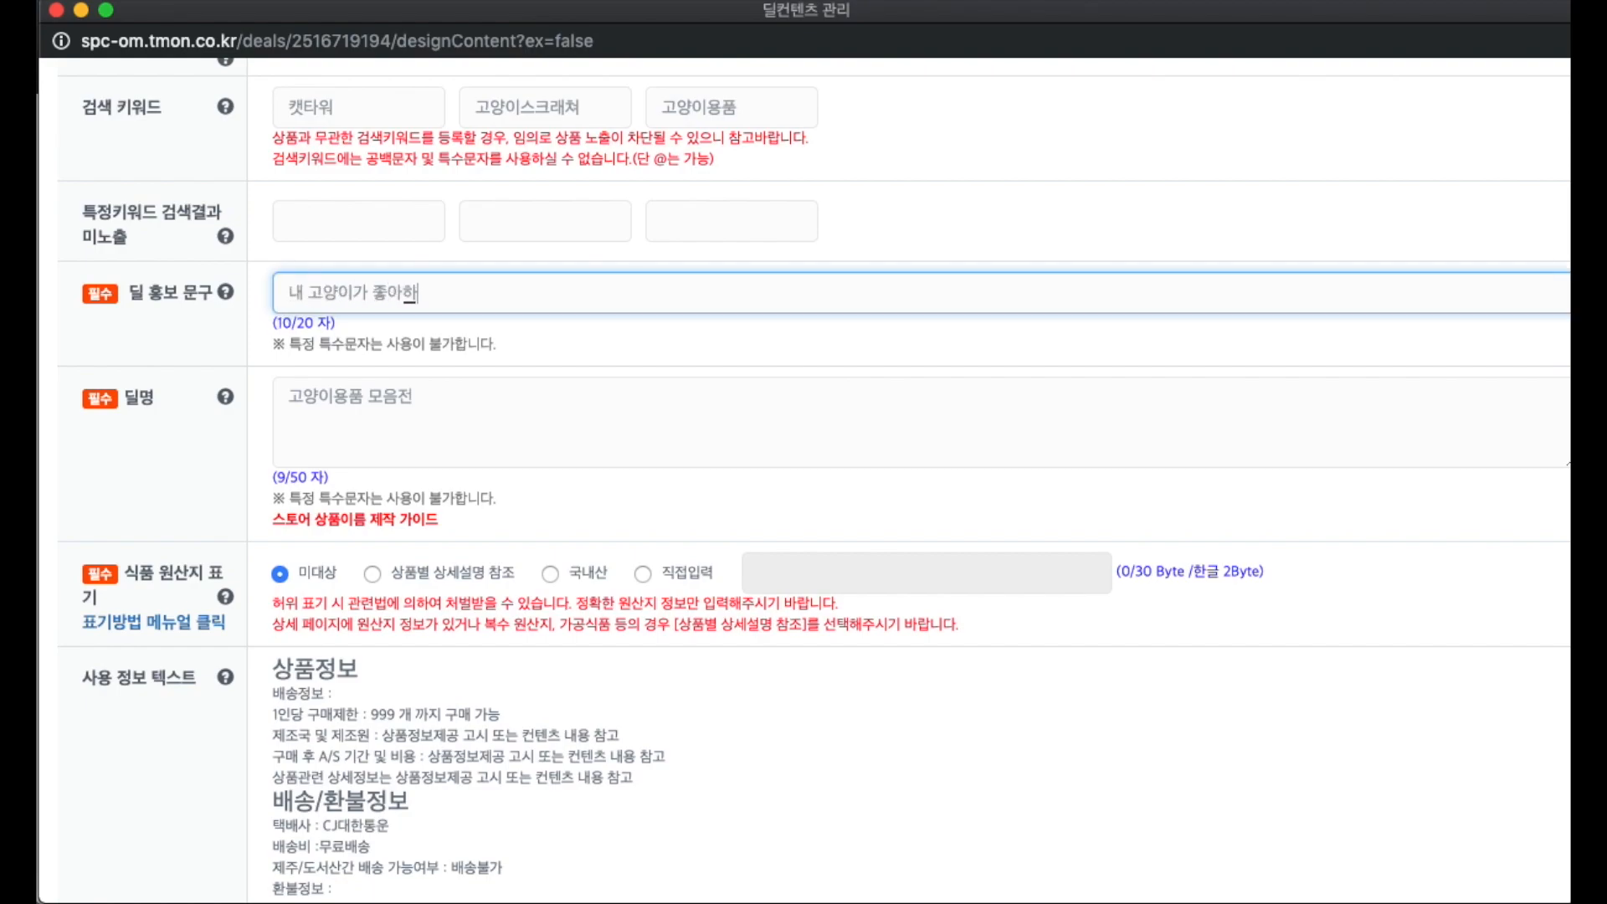
pyautogui.write('용품')
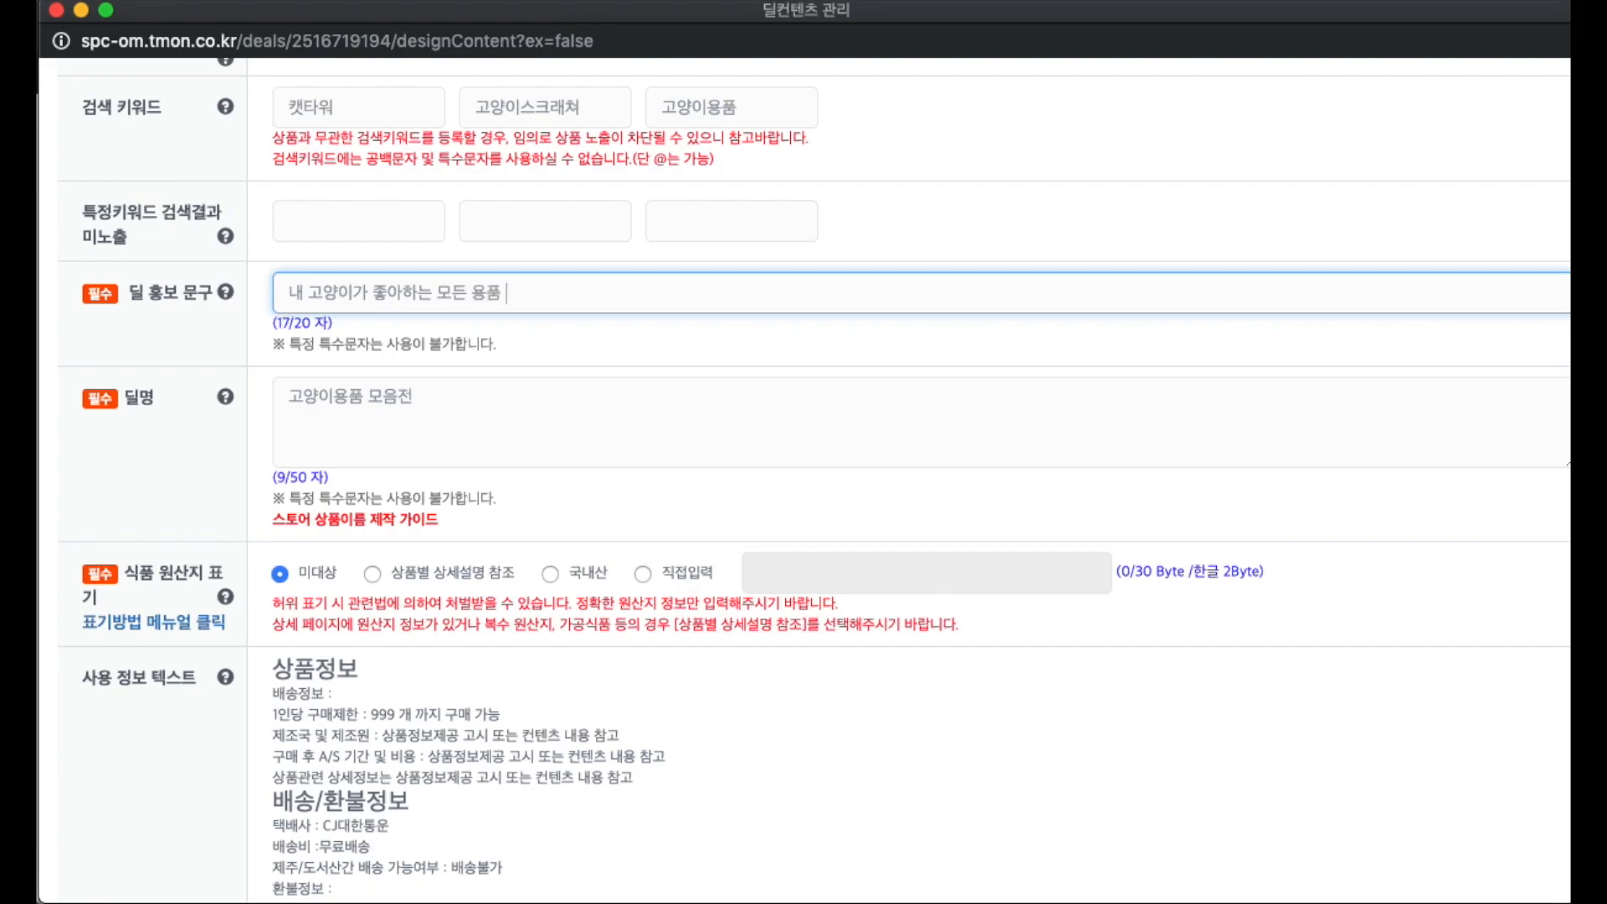
# Step: Extend the deal name to 고양이용품 모음전 / 캣타워 스크래쳐 고양이 장난감
pyautogui.press('Tab')
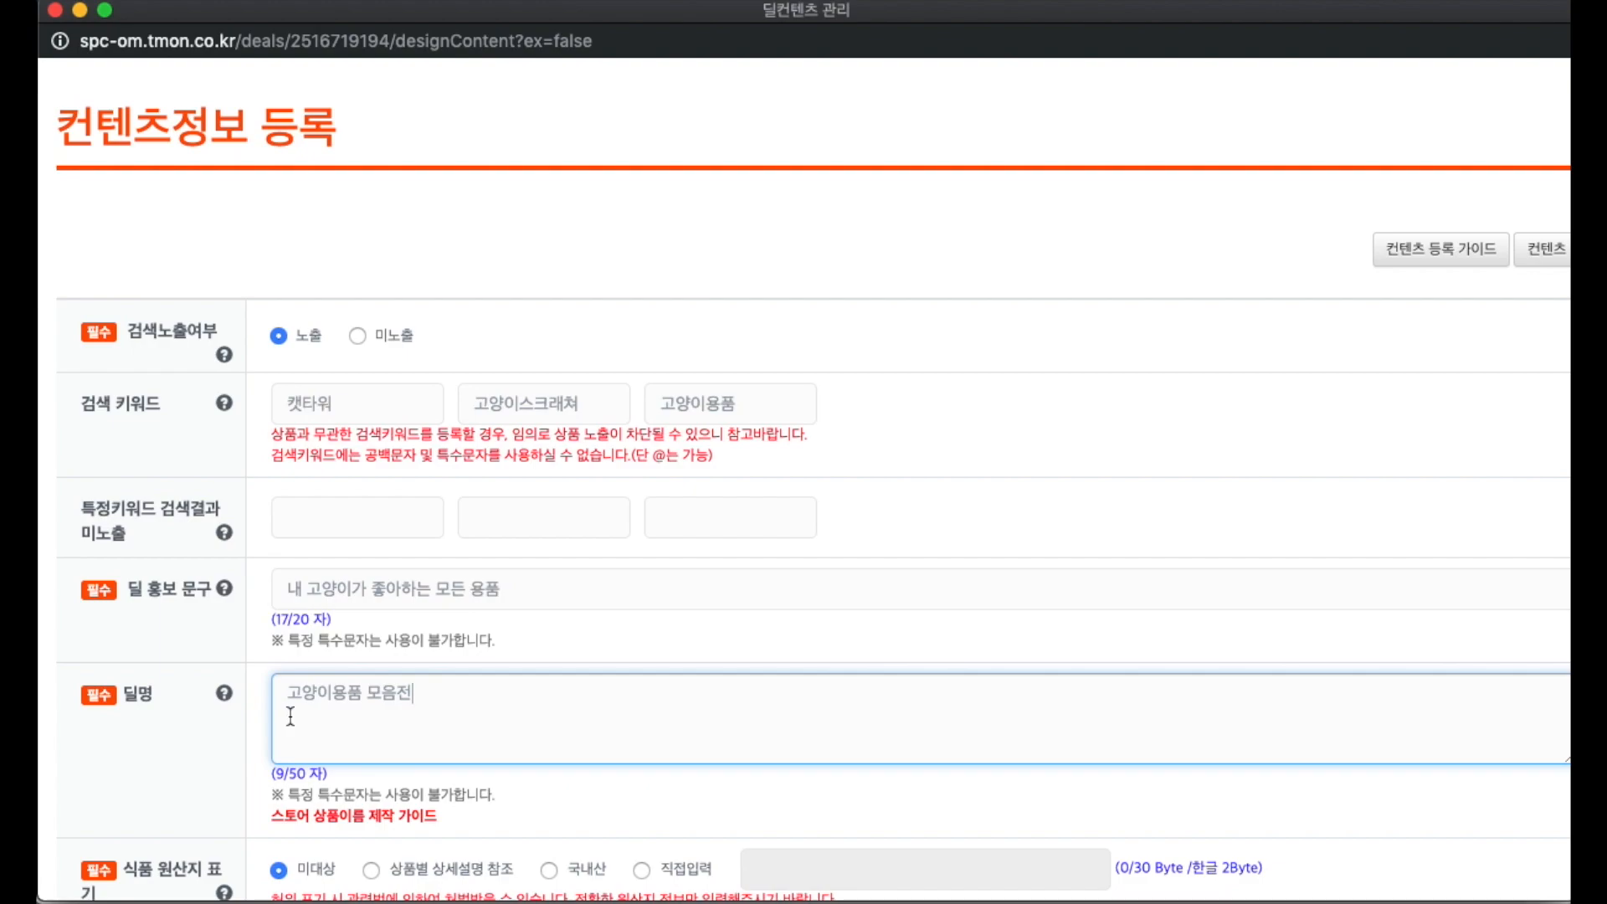
pyautogui.scroll(-1, 293, 711)
pyautogui.write('50%')
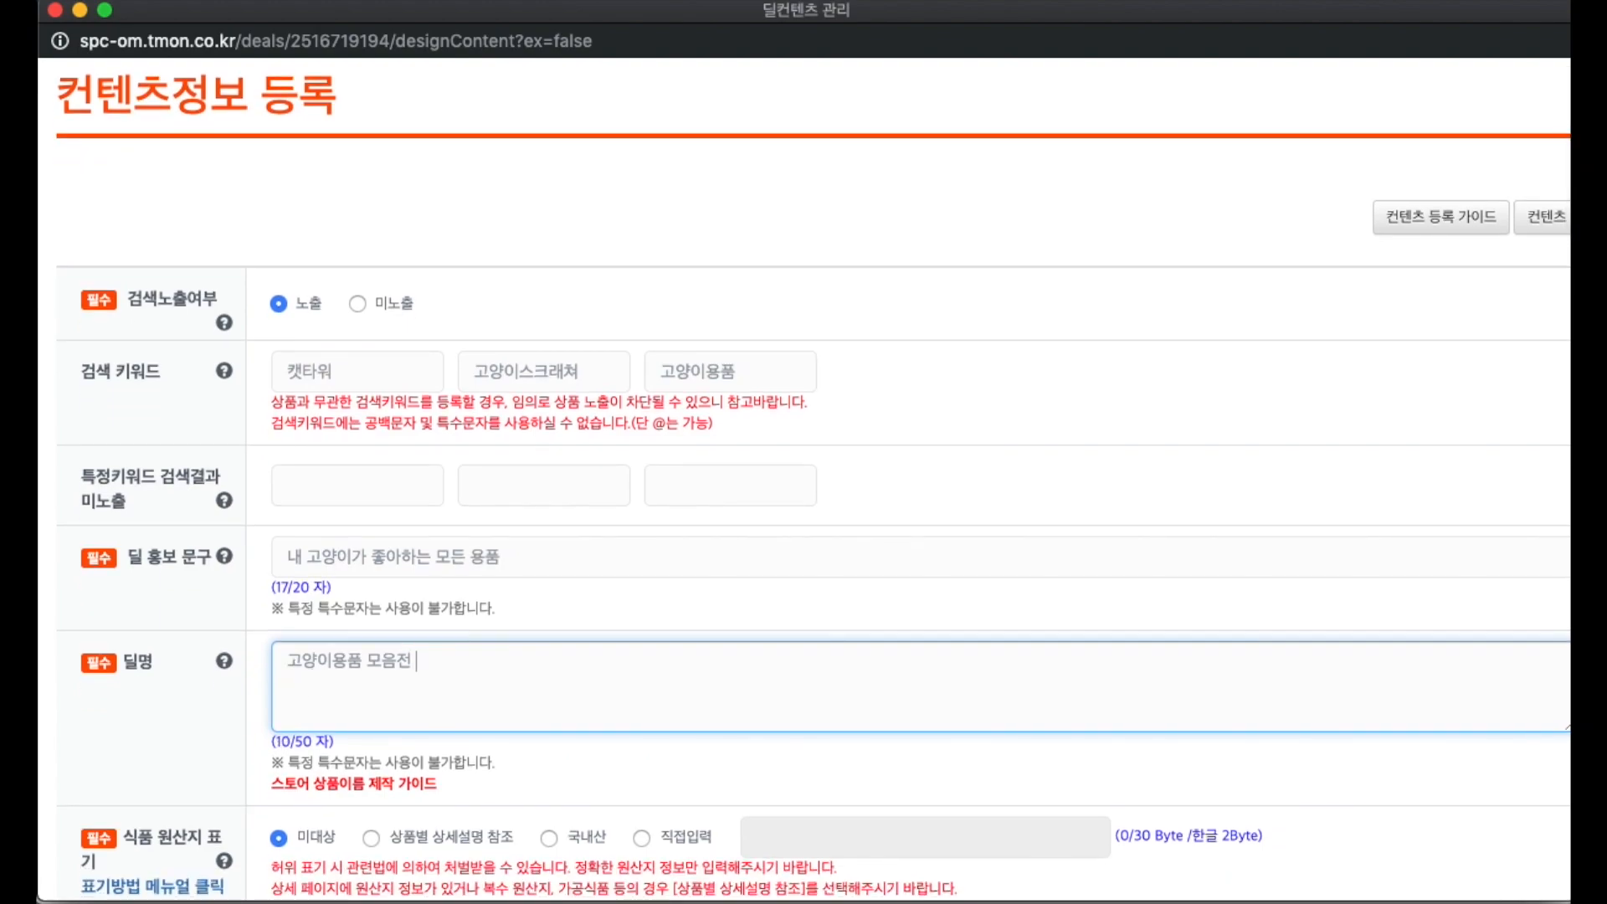
pyautogui.write('할인')
pyautogui.press('BackSpace')
pyautogui.write('/ 캣타워 ')
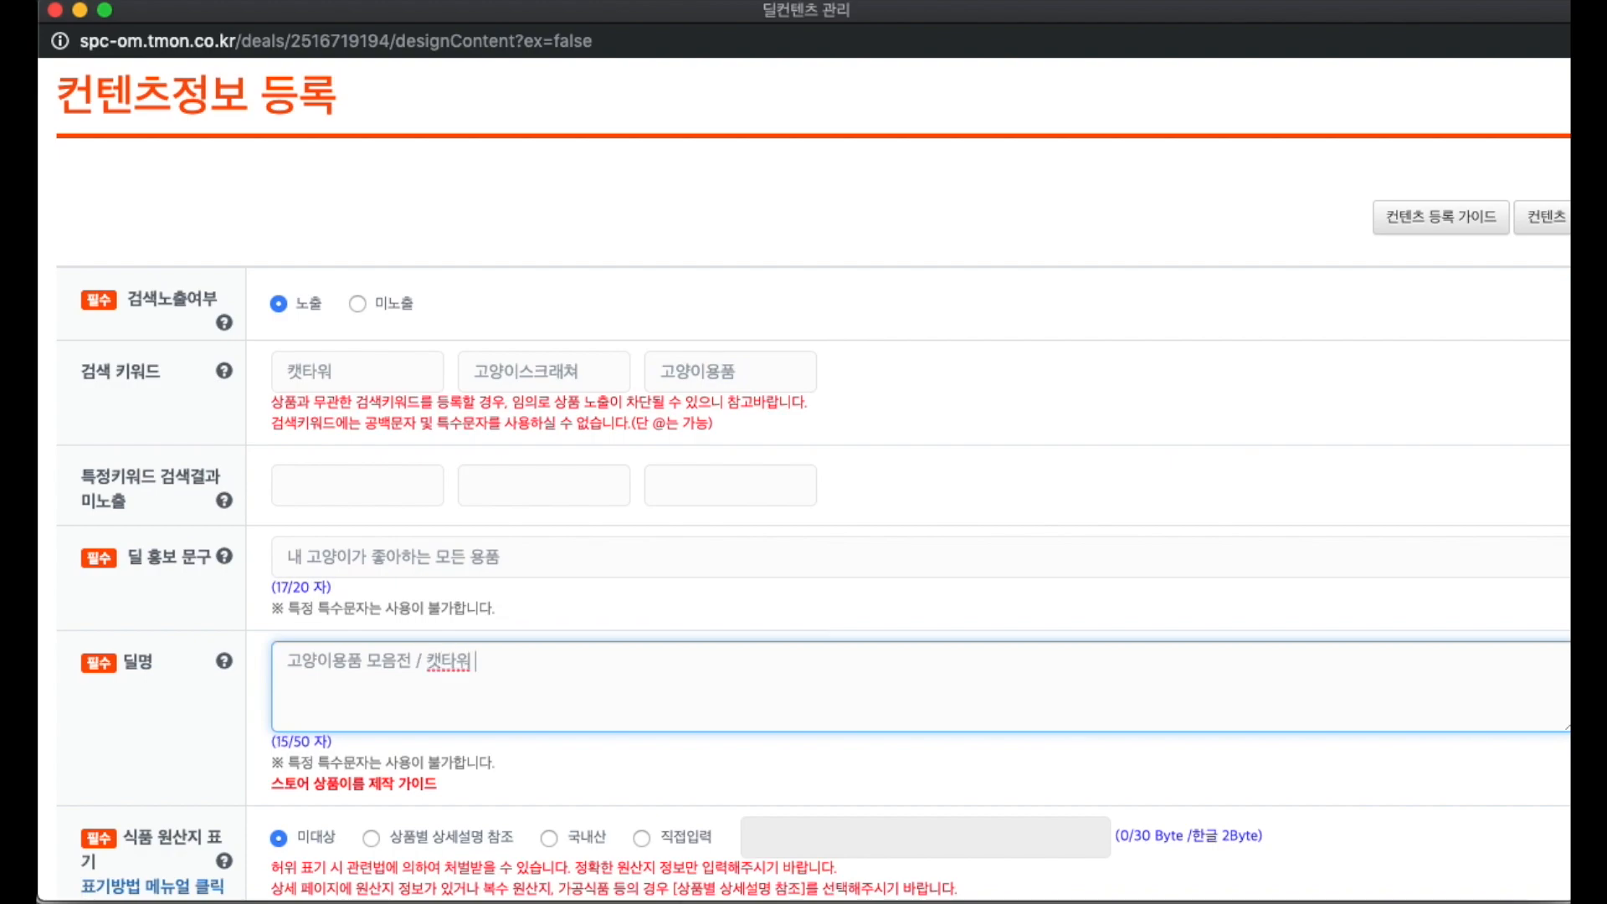
pyautogui.write('스크래쳐 고양이 장난감')
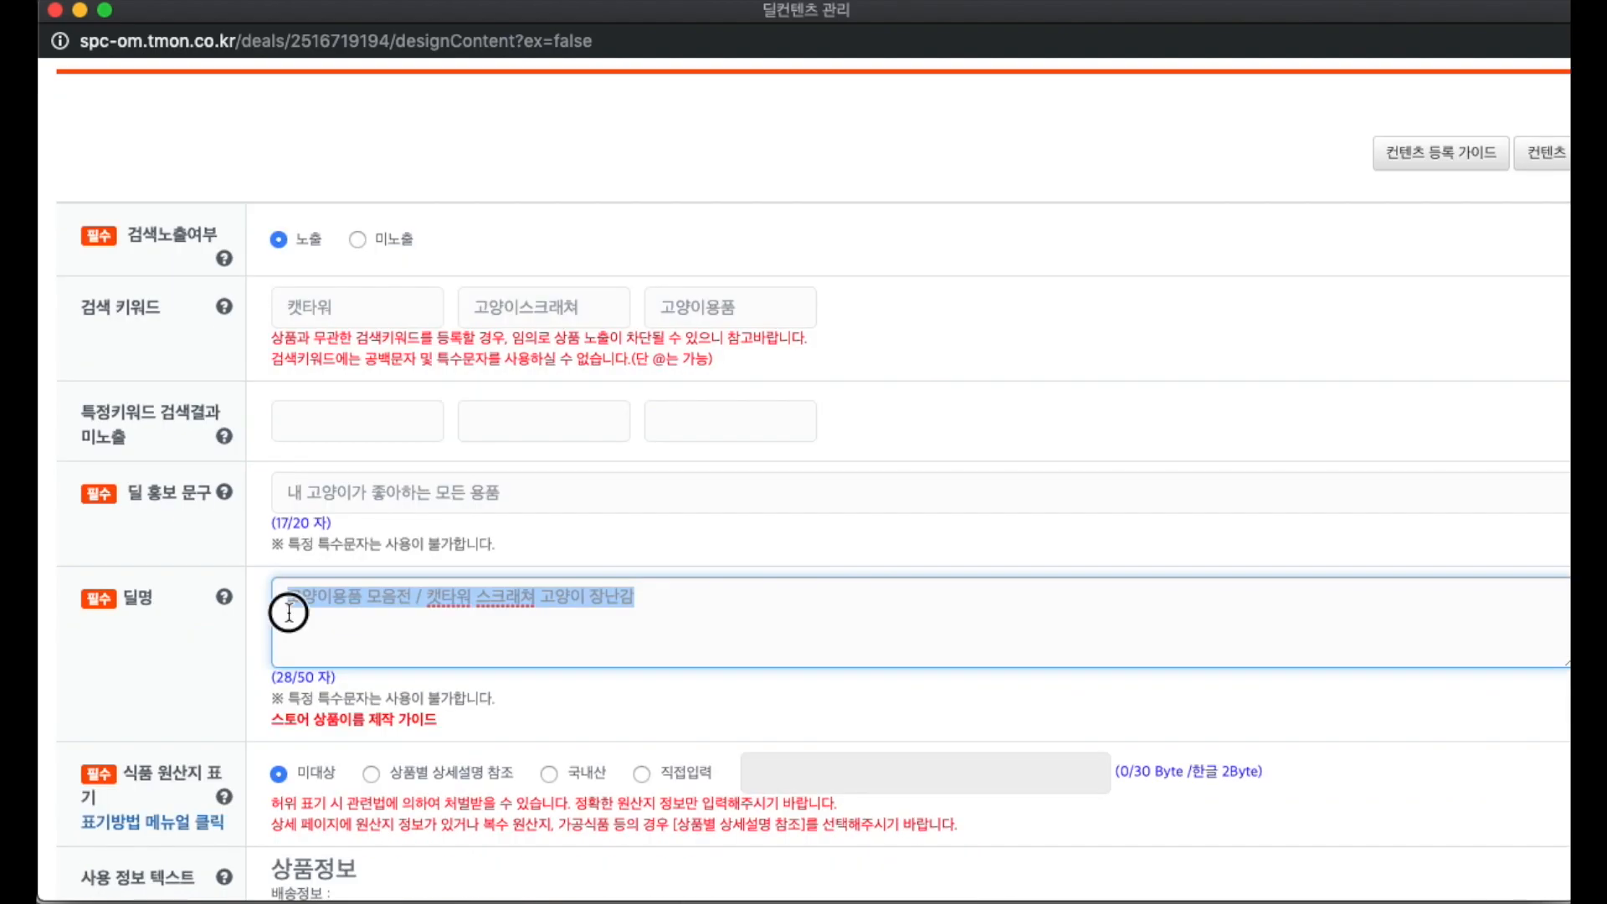
pyautogui.click(288, 611)
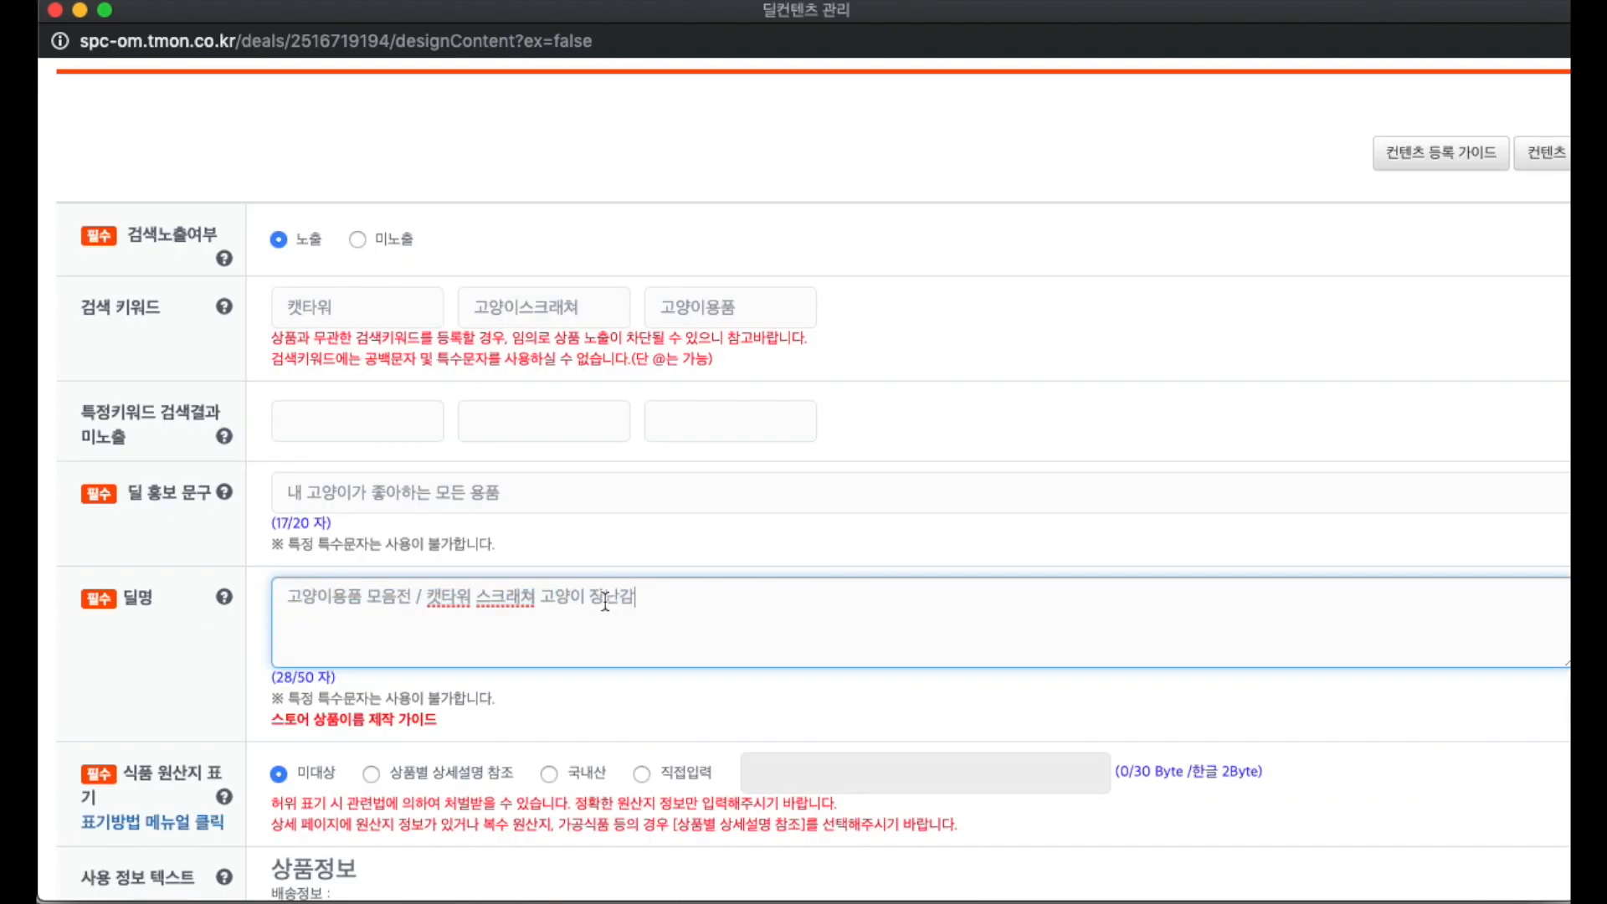
pyautogui.moveTo(680, 597); pyautogui.dragTo(308, 574)
pyautogui.click(674, 607)
# Step: Set the 식품 원산지 표기 of the deal to 미대상
pyautogui.scroll(-5, 162, 429)
pyautogui.click(124, 402)
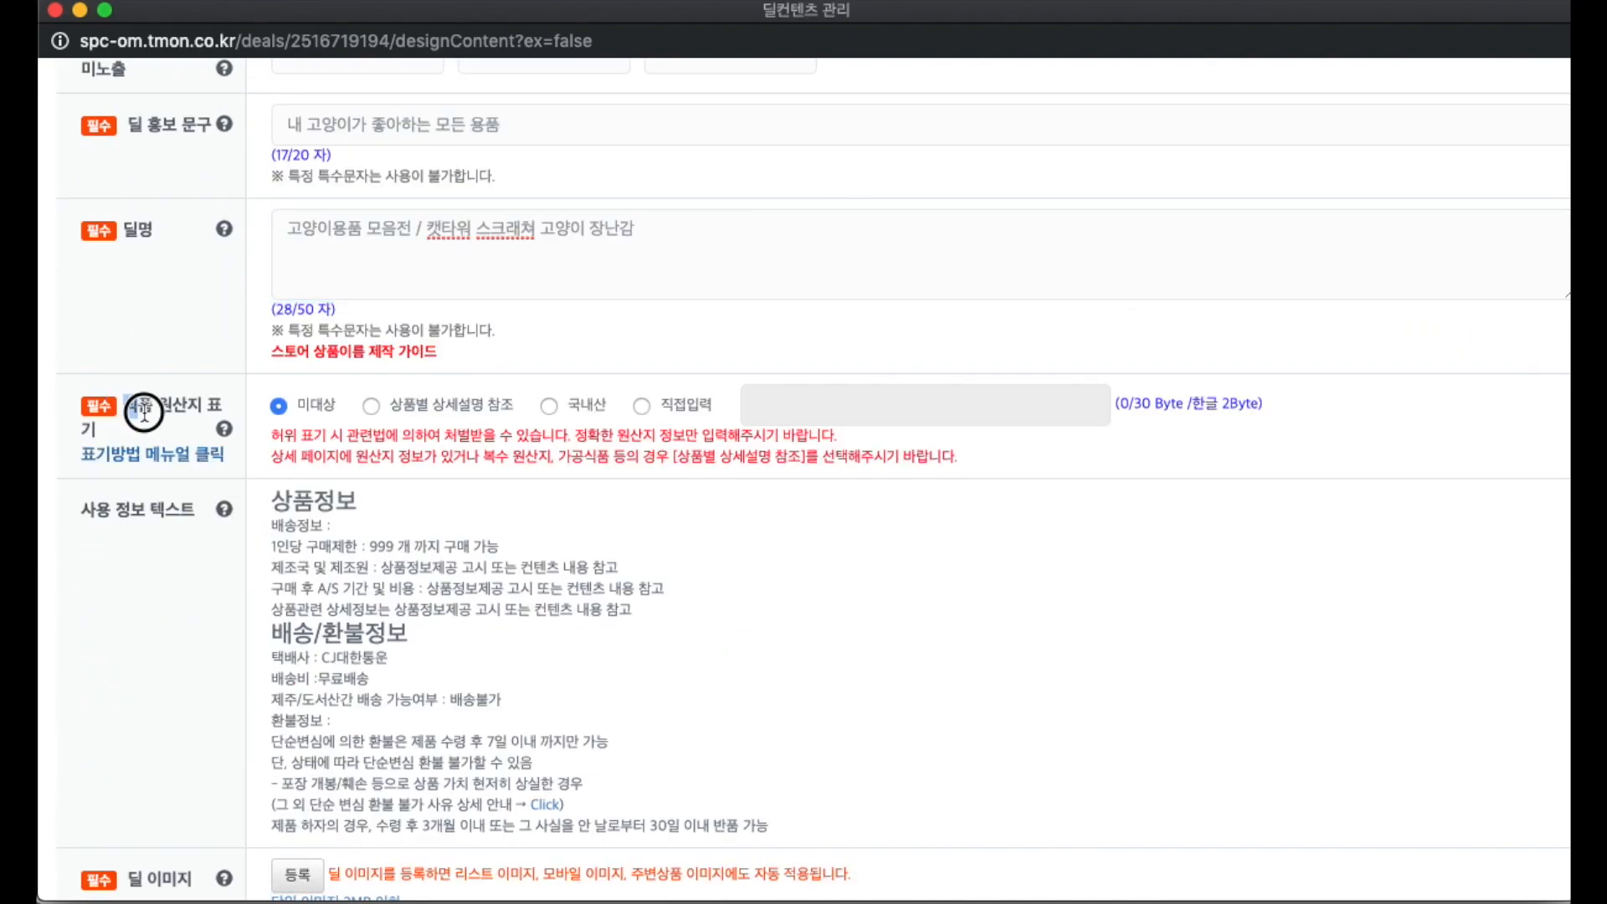
pyautogui.click(322, 408)
# Step: Preview the four-product collage 딜이미지.jpg and register it as the required 딜 이미지
pyautogui.scroll(-2, 315, 405)
pyautogui.scroll(-6, 469, 434)
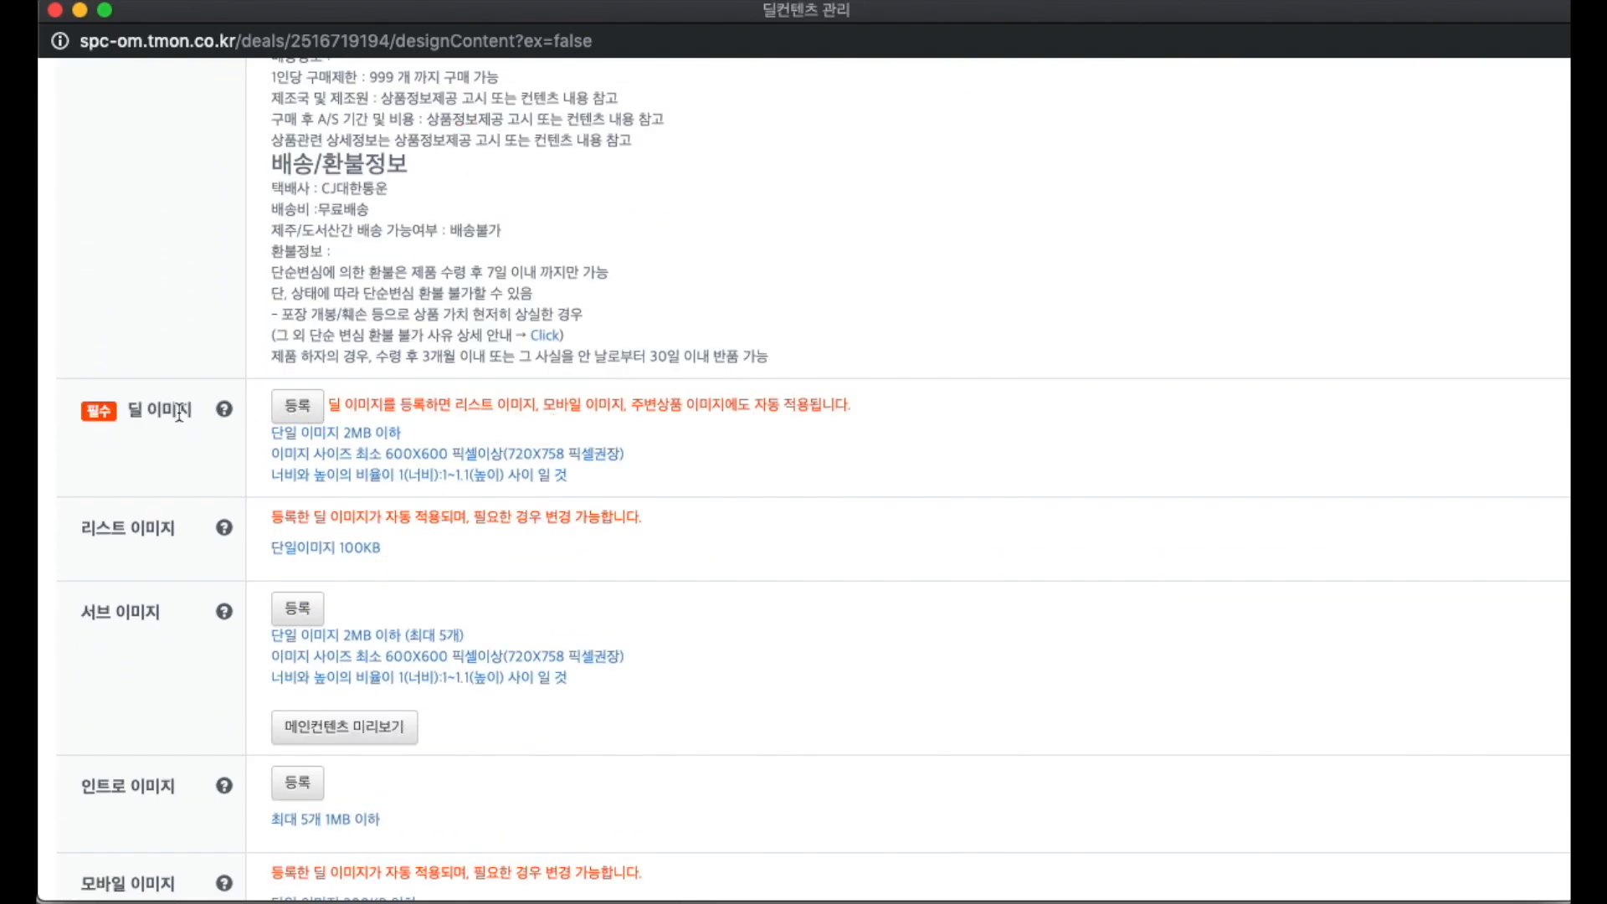
pyautogui.moveTo(177, 409); pyautogui.dragTo(134, 410)
pyautogui.click(135, 409)
pyautogui.press('super+Tab')
pyautogui.moveTo(366, 72); pyautogui.dragTo(1223, 804)
pyautogui.click(1178, 849)
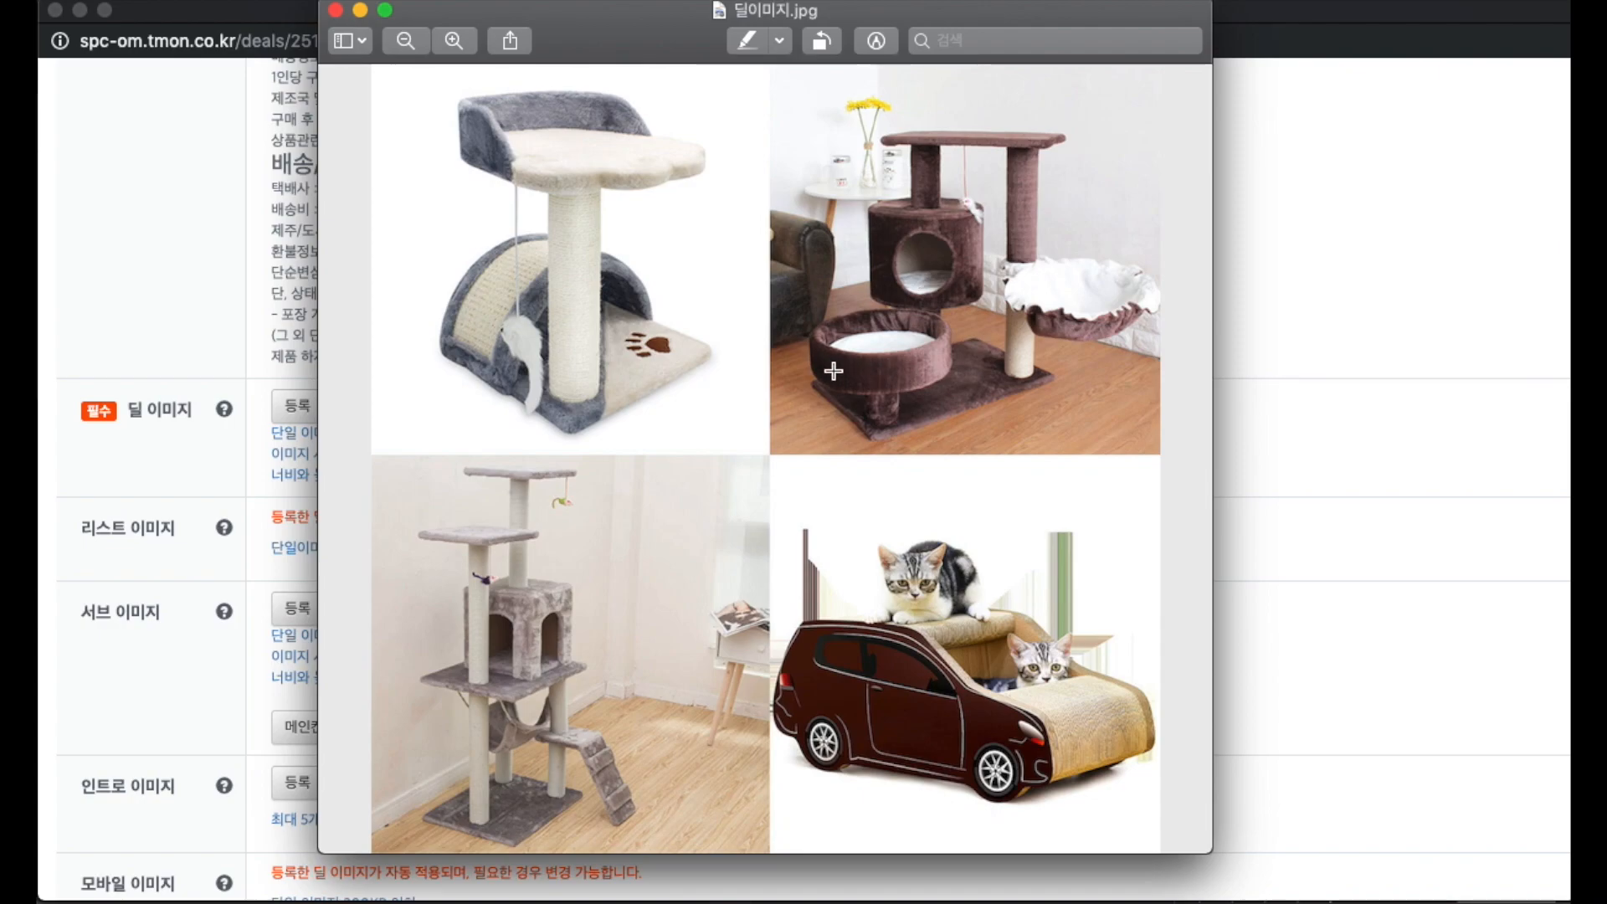
pyautogui.press('super+w')
pyautogui.click(289, 418)
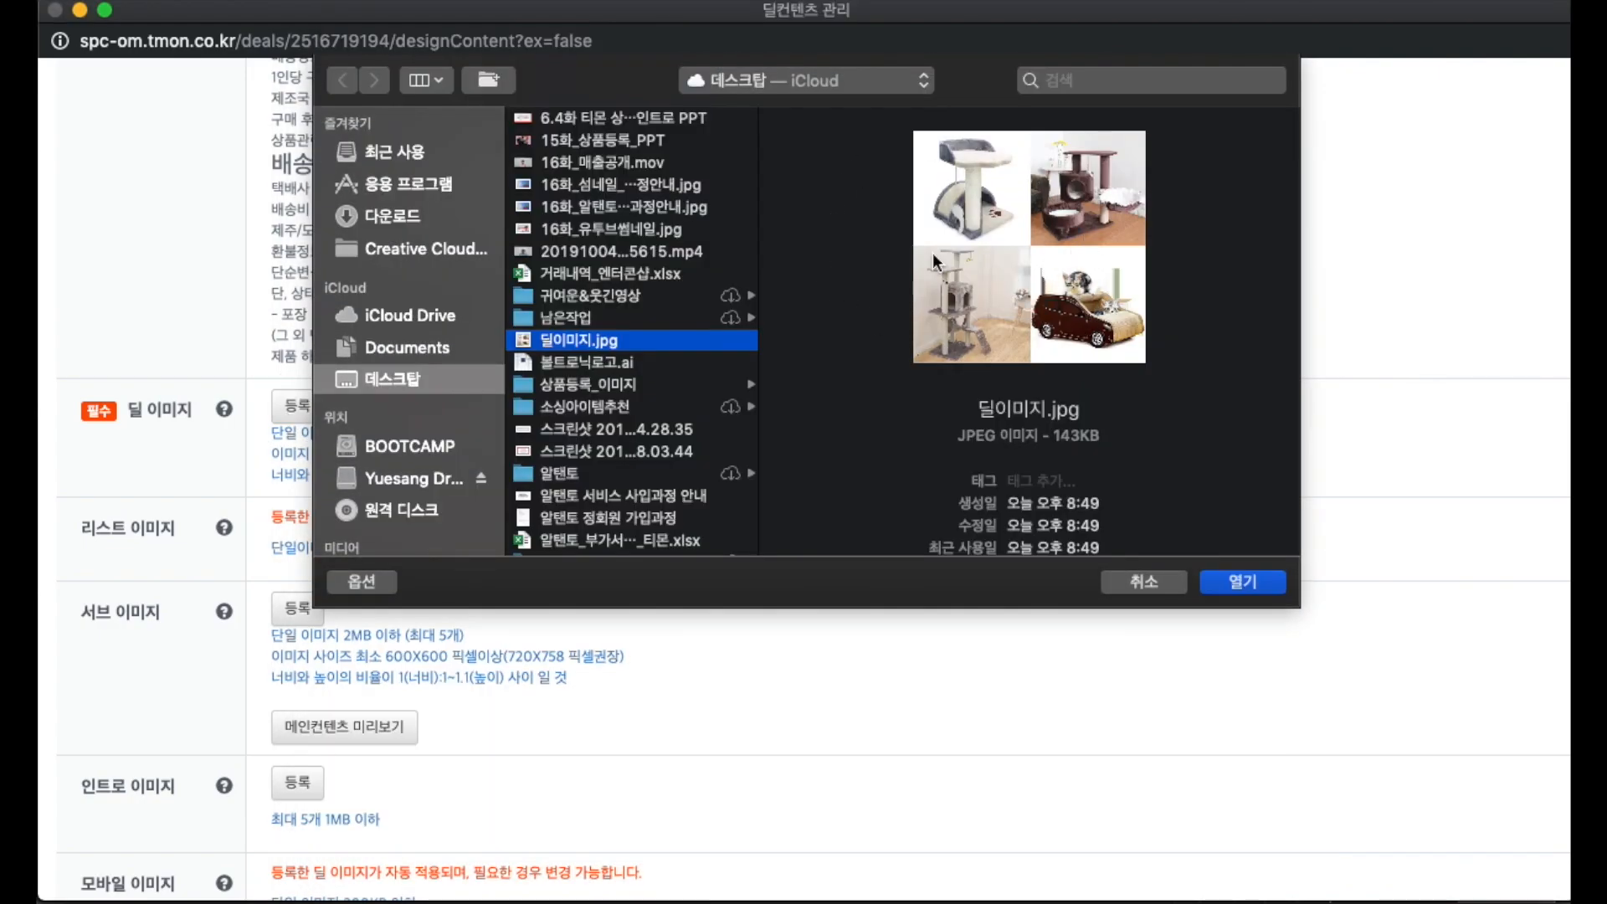
pyautogui.click(1240, 584)
# Step: Check how the registered deal image is applied to the 리스트, 모바일 and 주변상품 images
pyautogui.scroll(-3, 761, 470)
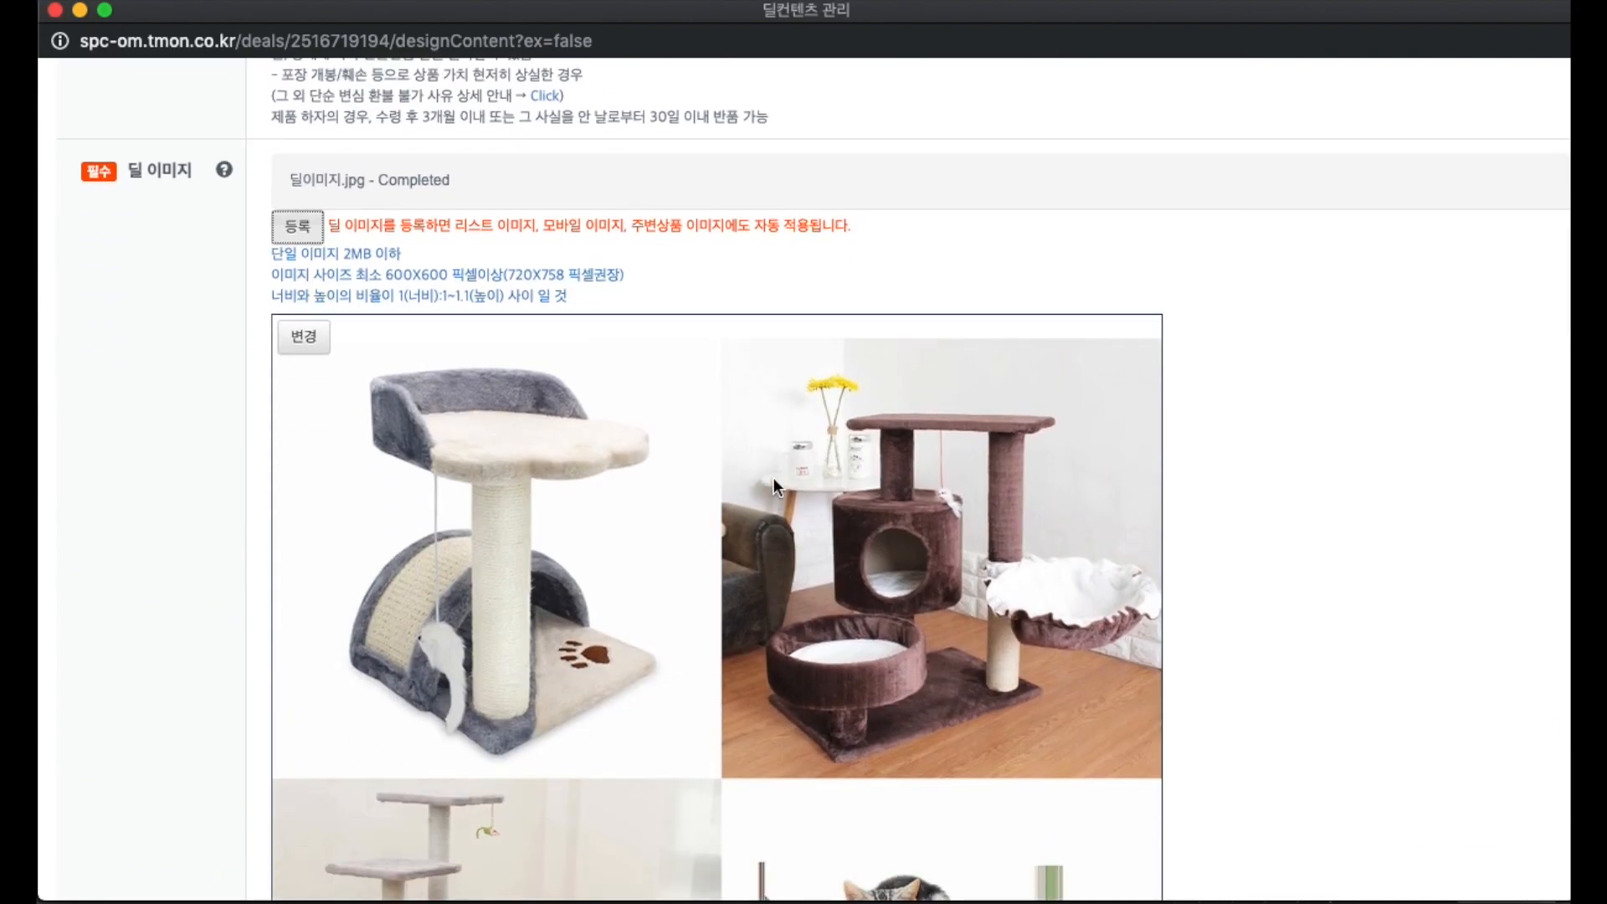
pyautogui.scroll(-13, 776, 465)
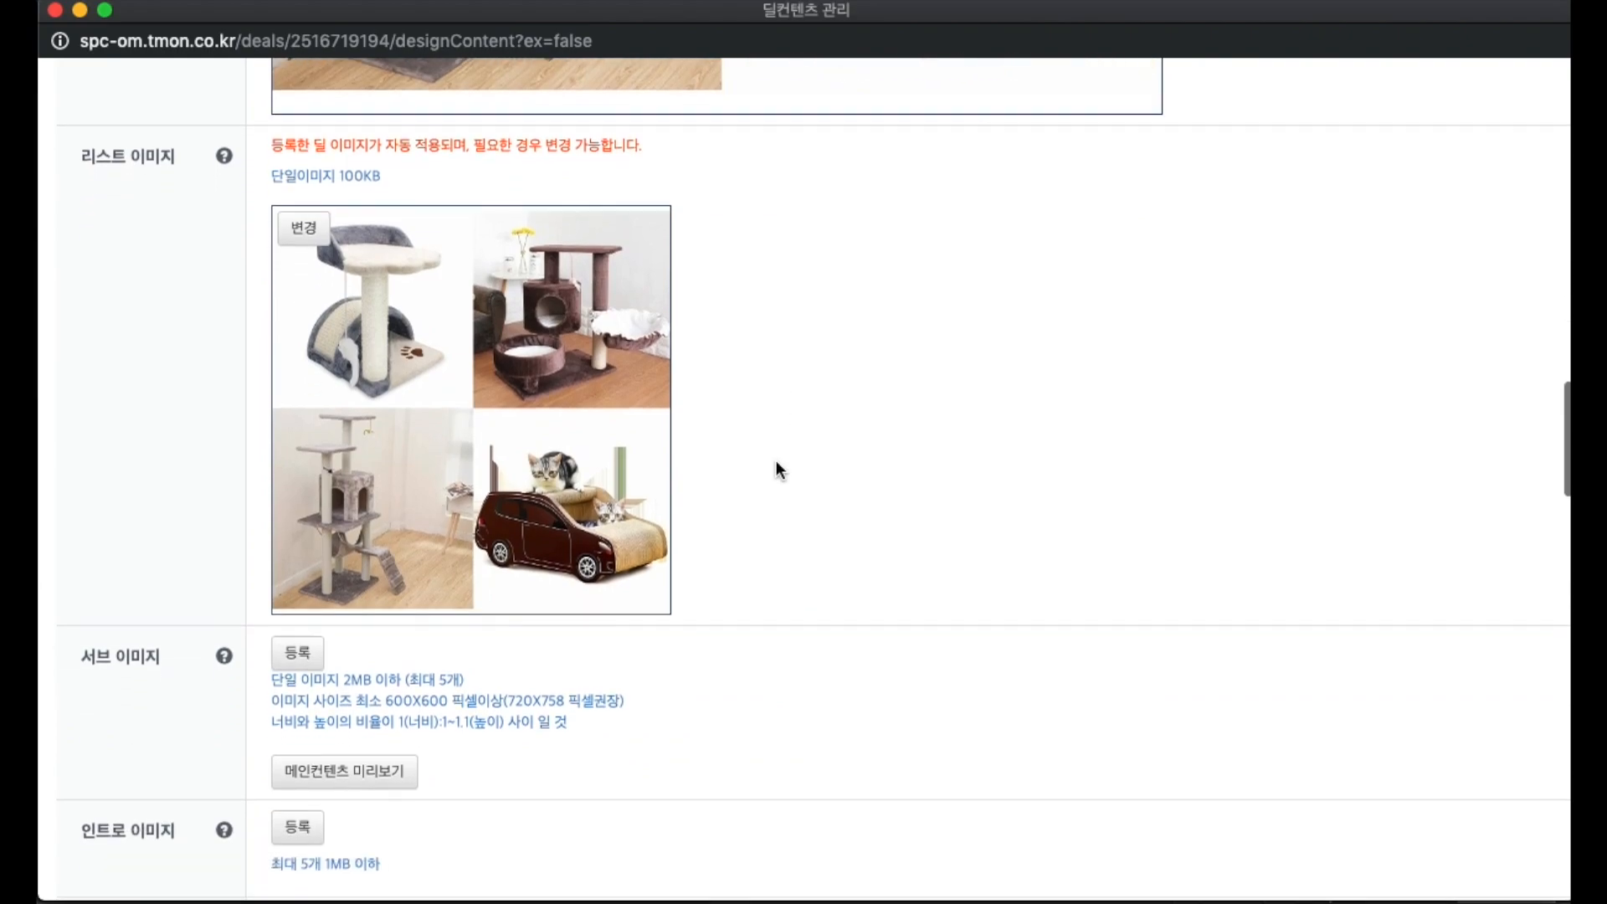
pyautogui.scroll(-6, 418, 229)
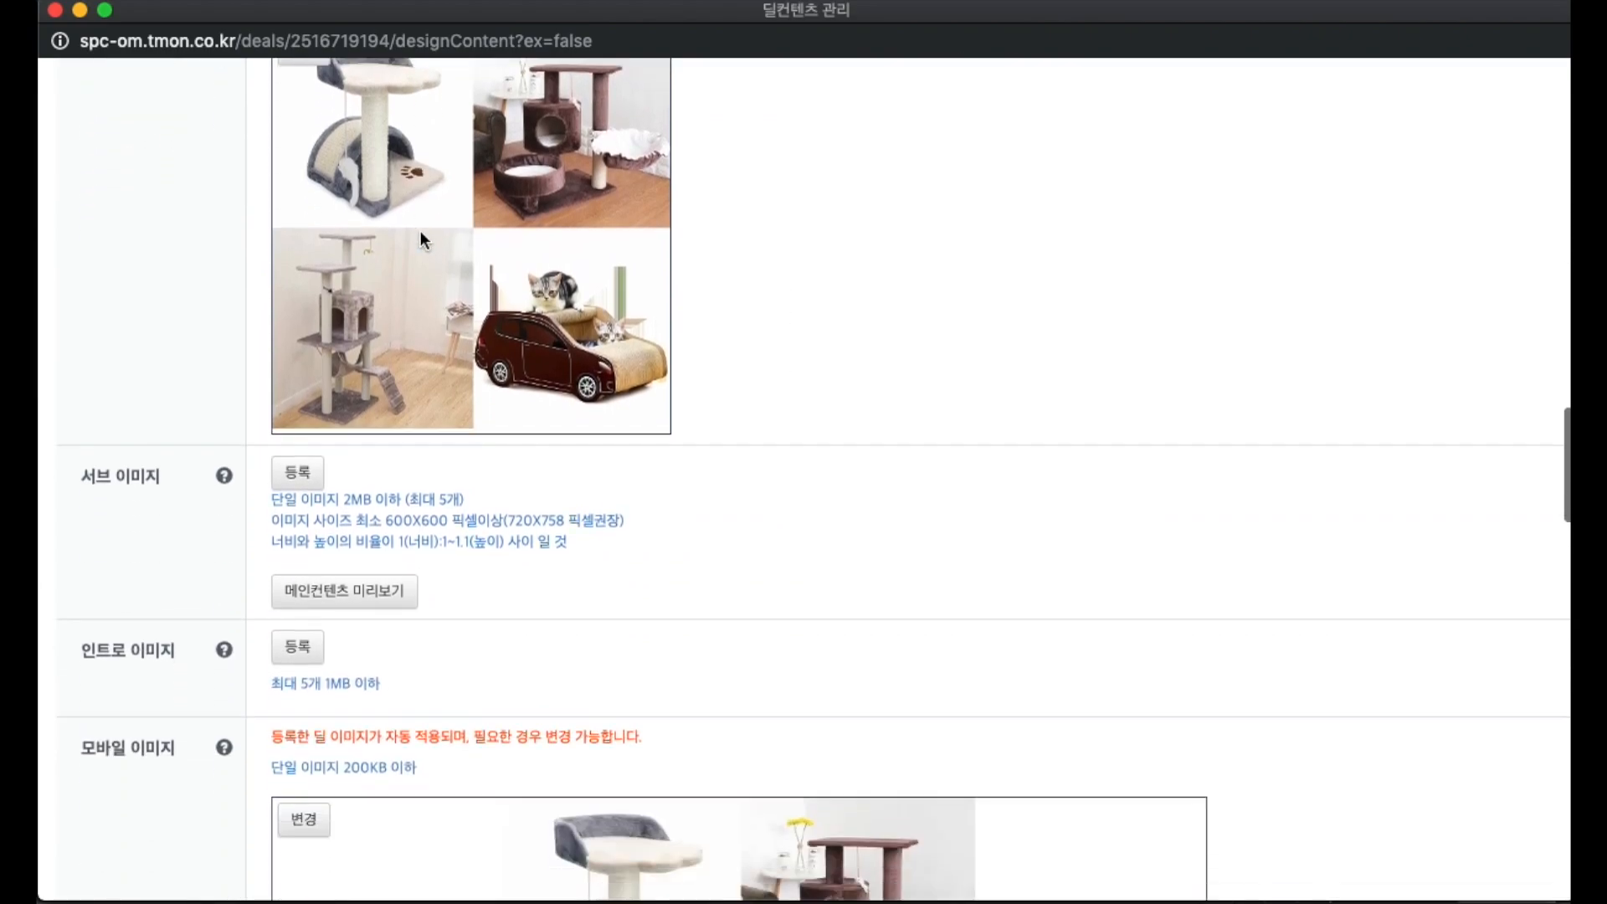
pyautogui.scroll(-2, 421, 234)
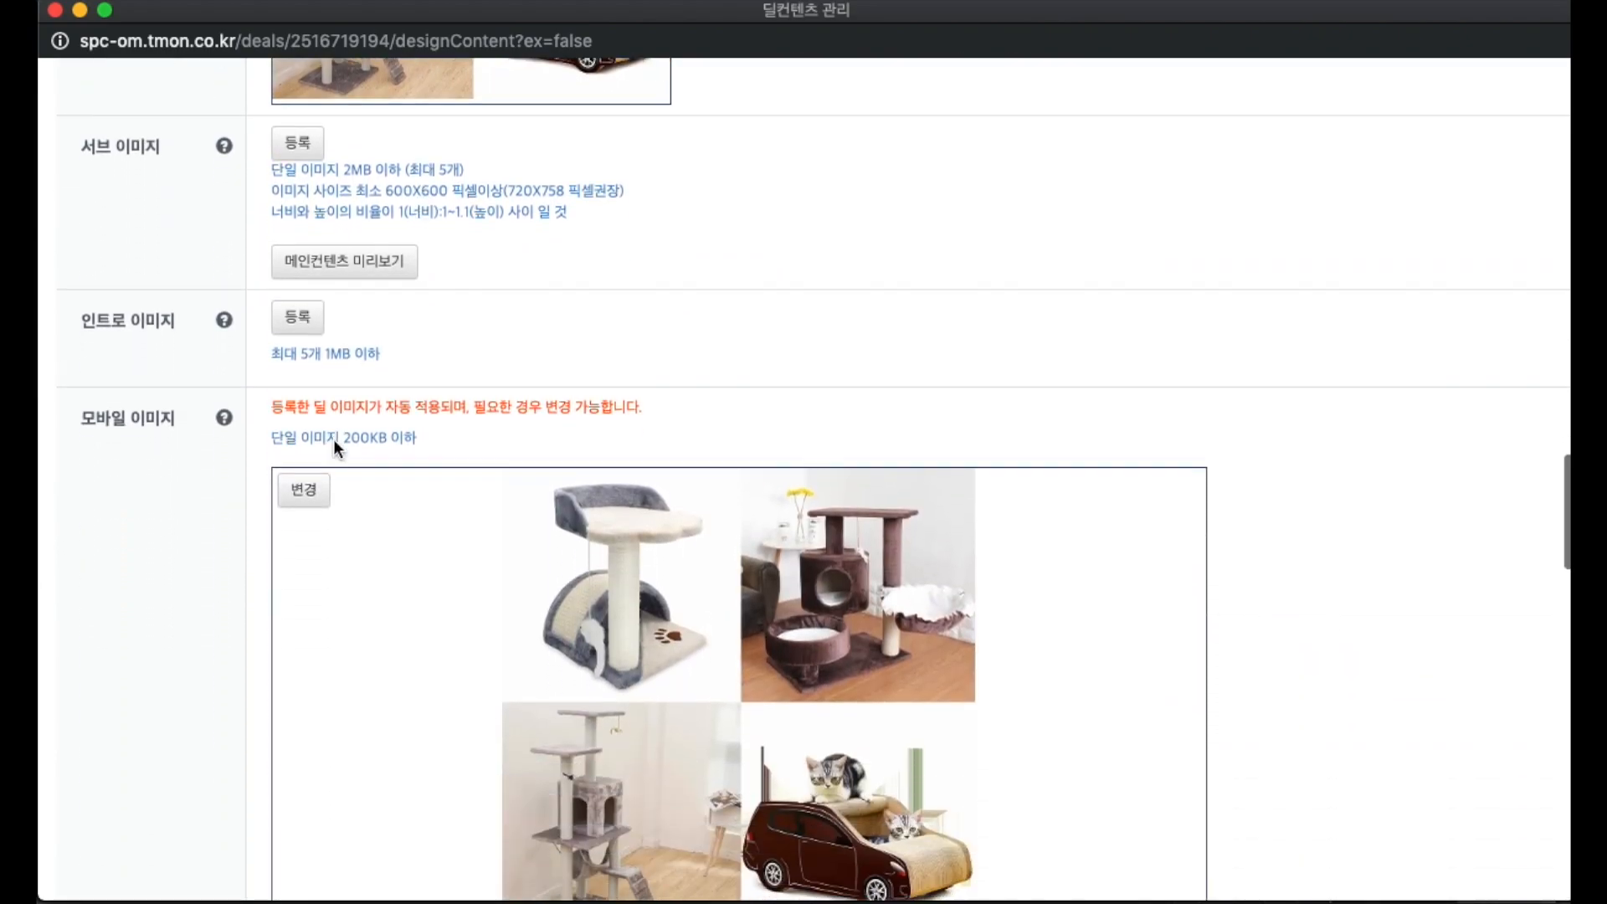
pyautogui.scroll(-7, 439, 499)
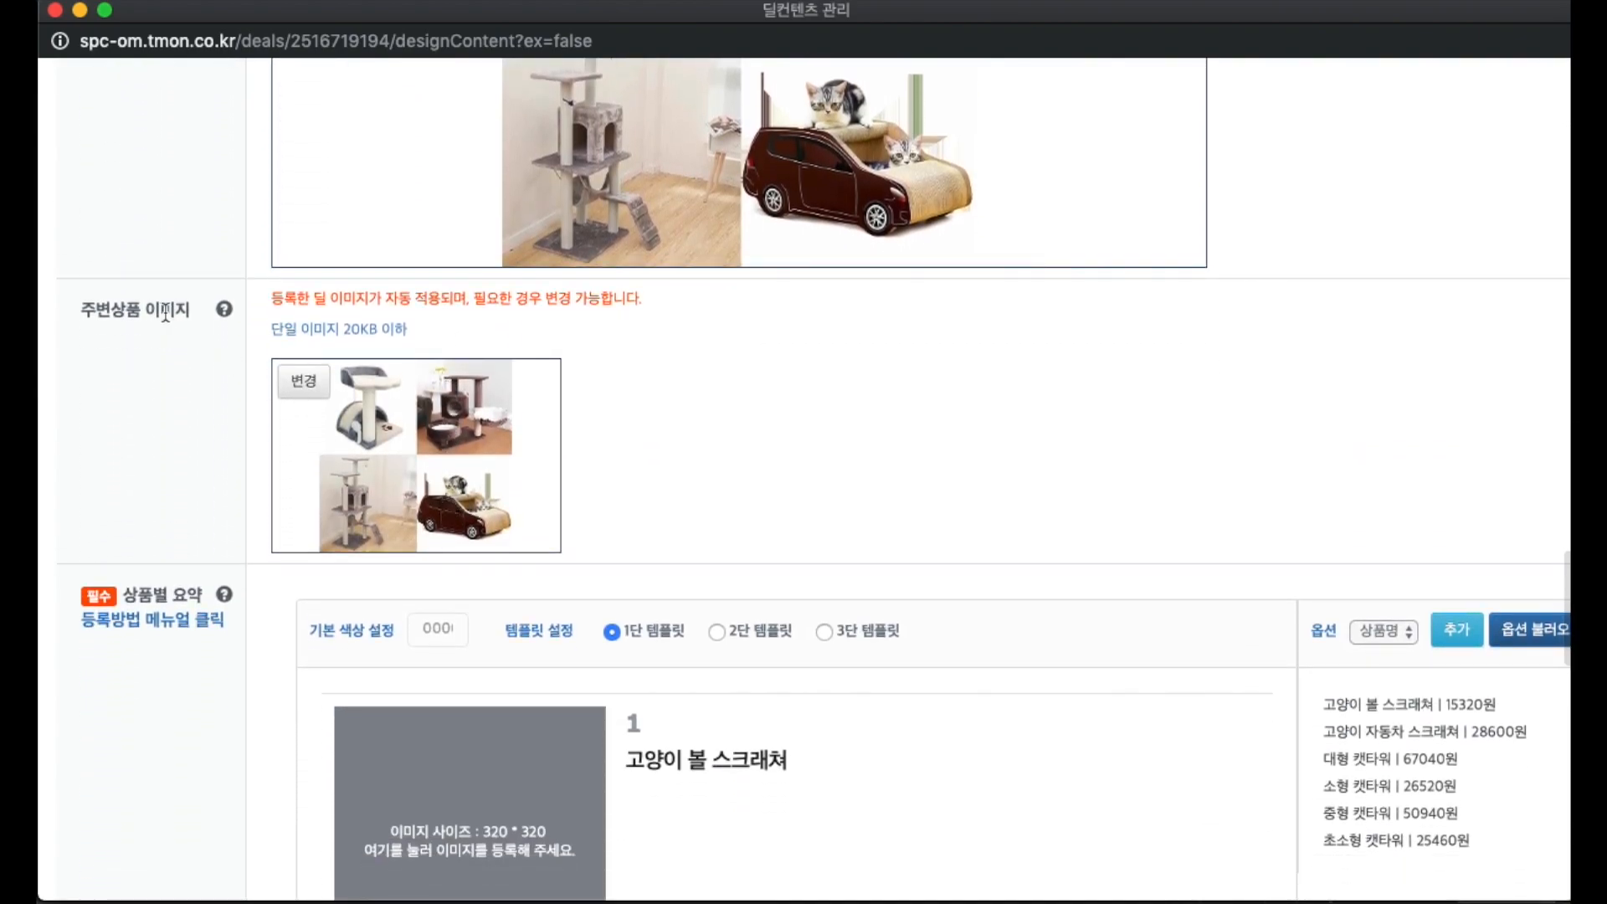
pyautogui.scroll(-5, 177, 312)
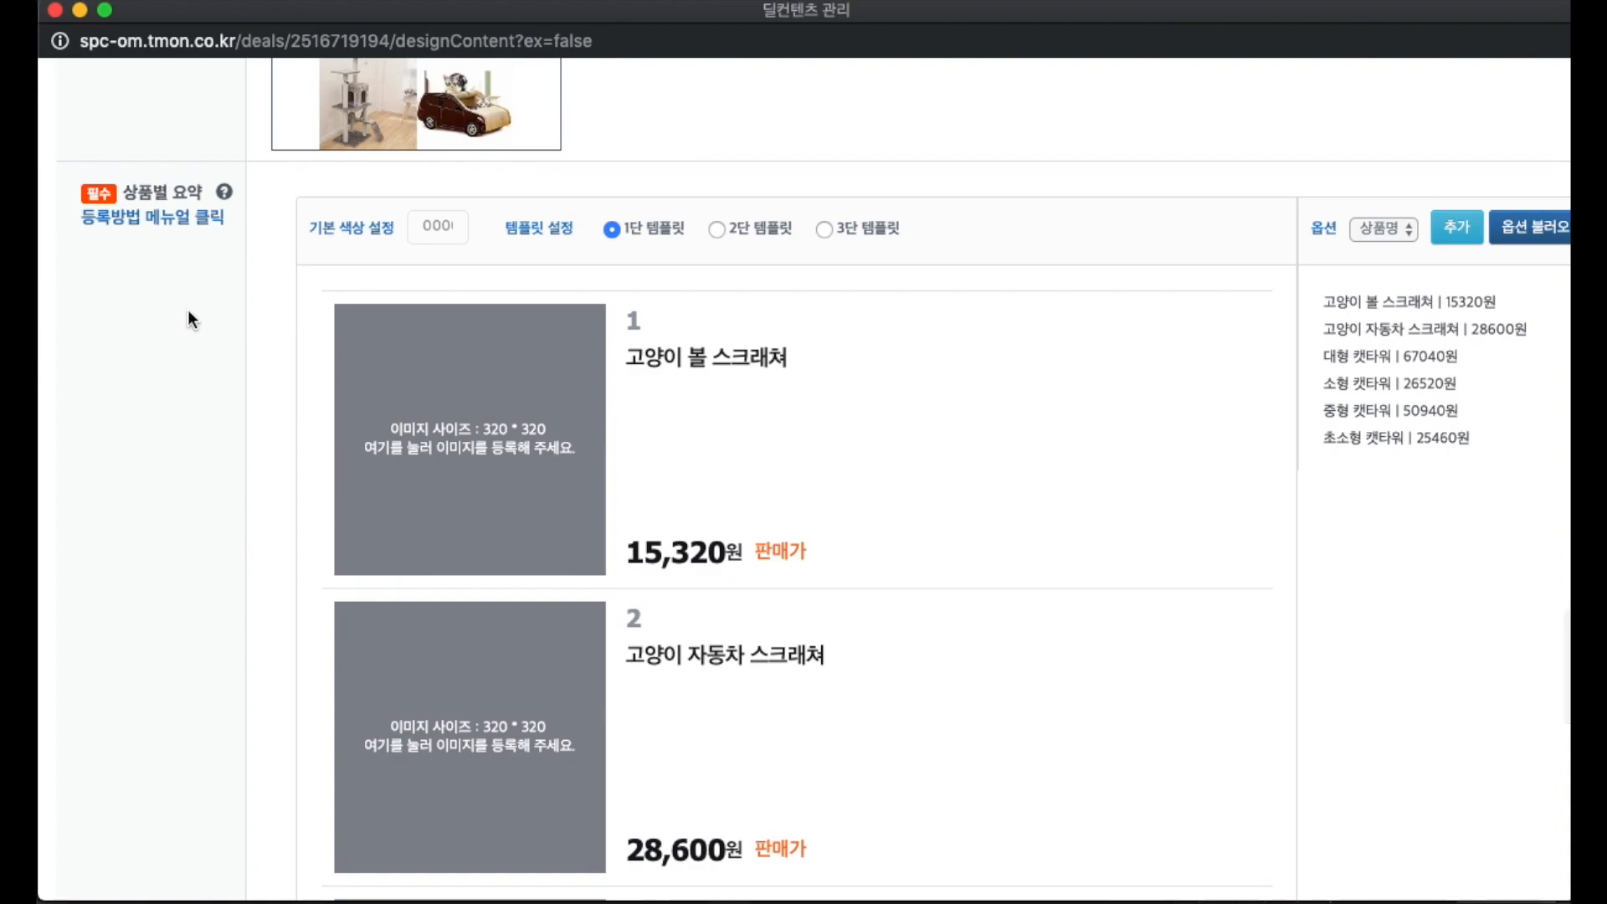
# Step: Review the option names, prices and image placeholders in the 상품별 요약 section
pyautogui.scroll(-1, 188, 310)
pyautogui.moveTo(128, 158); pyautogui.dragTo(201, 160)
pyautogui.click(215, 283)
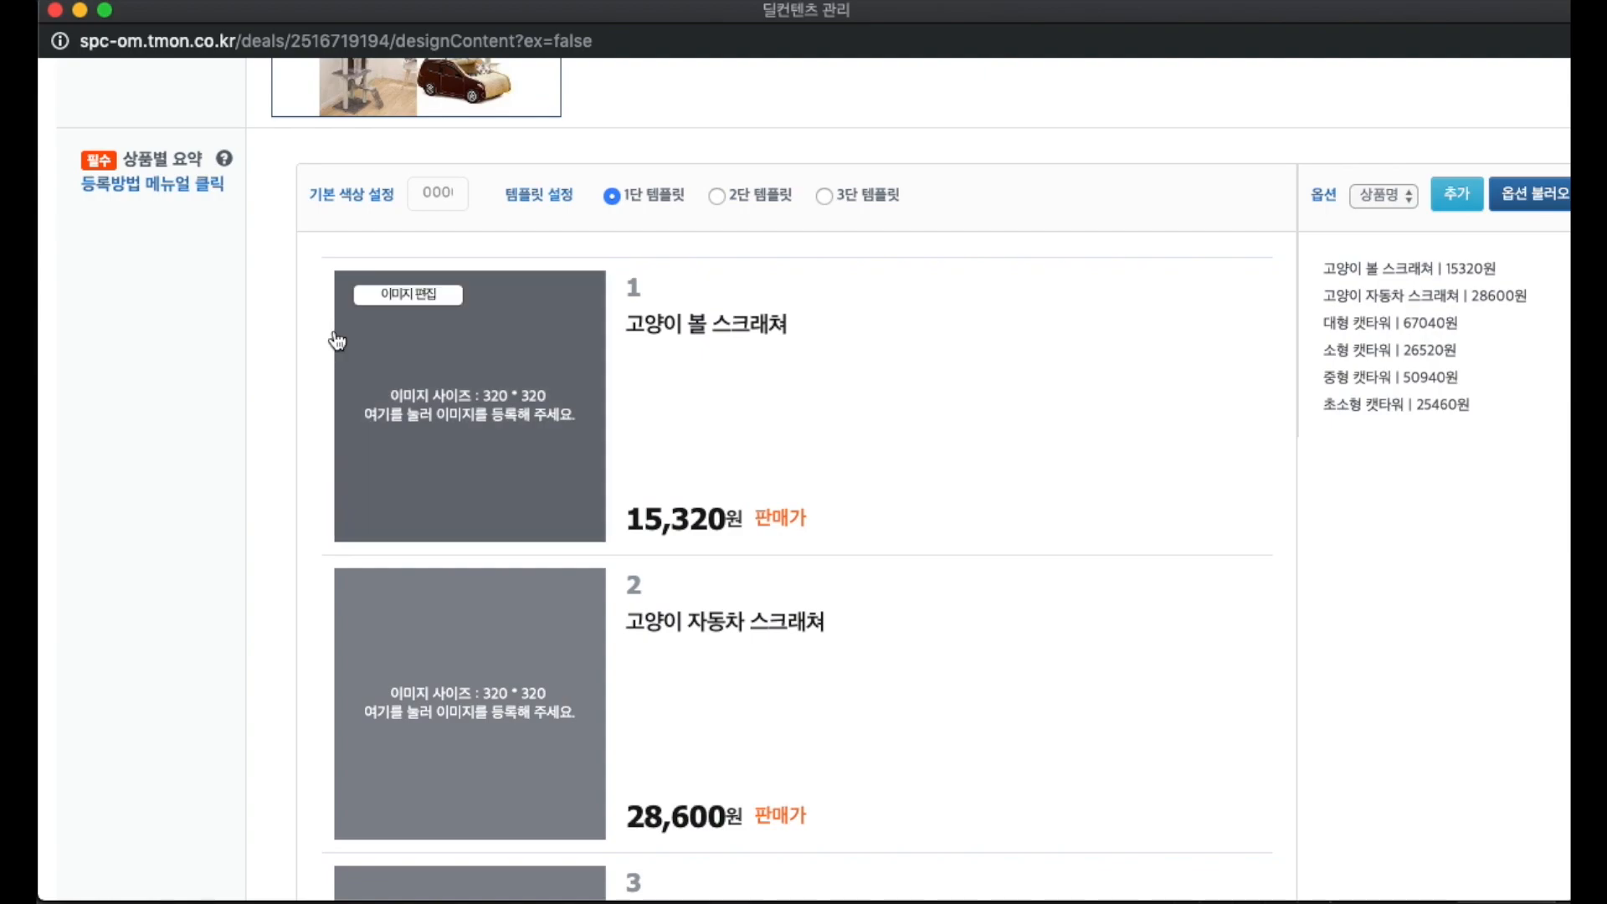
pyautogui.moveTo(630, 326); pyautogui.dragTo(782, 319)
pyautogui.click(772, 334)
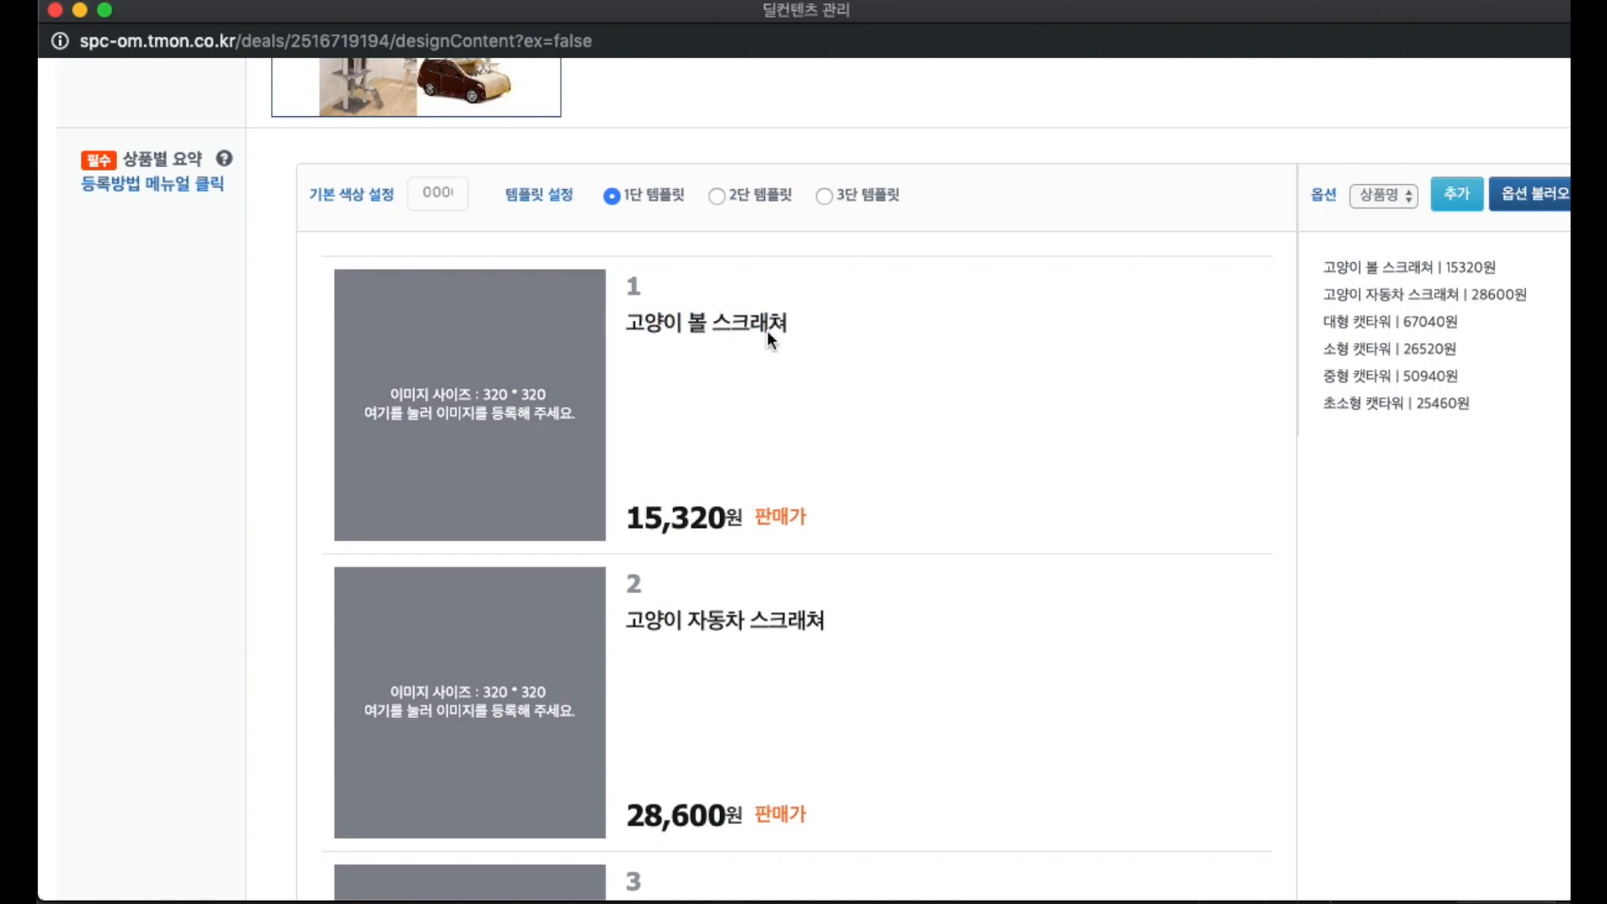
pyautogui.scroll(-2, 771, 334)
pyautogui.moveTo(629, 502); pyautogui.dragTo(826, 505)
pyautogui.scroll(-7, 854, 520)
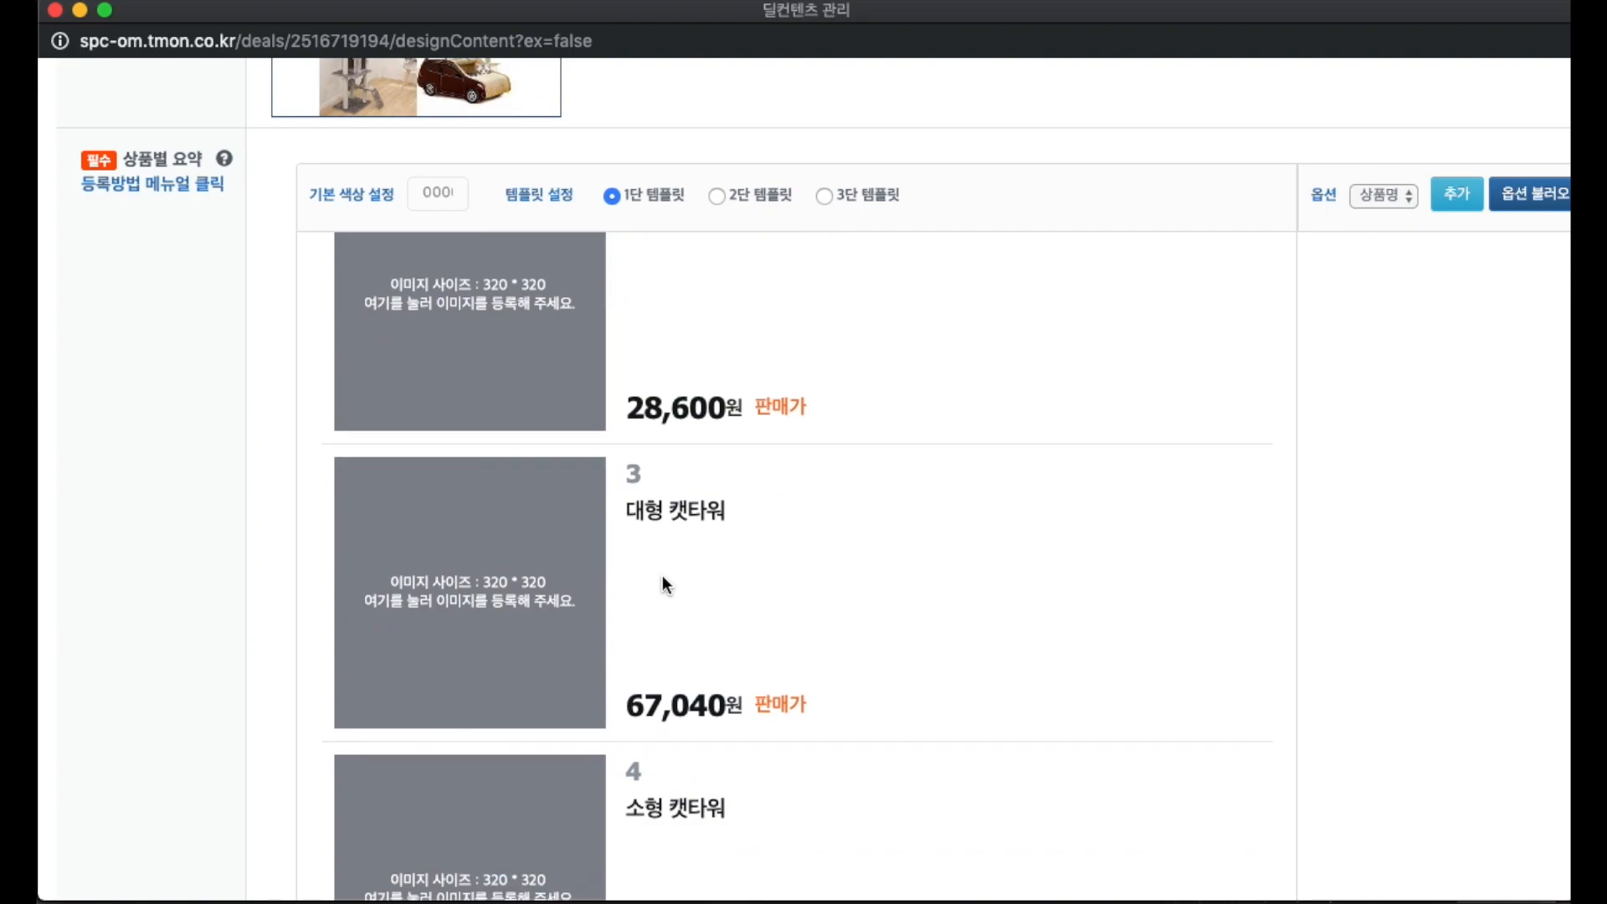
pyautogui.scroll(-5, 702, 647)
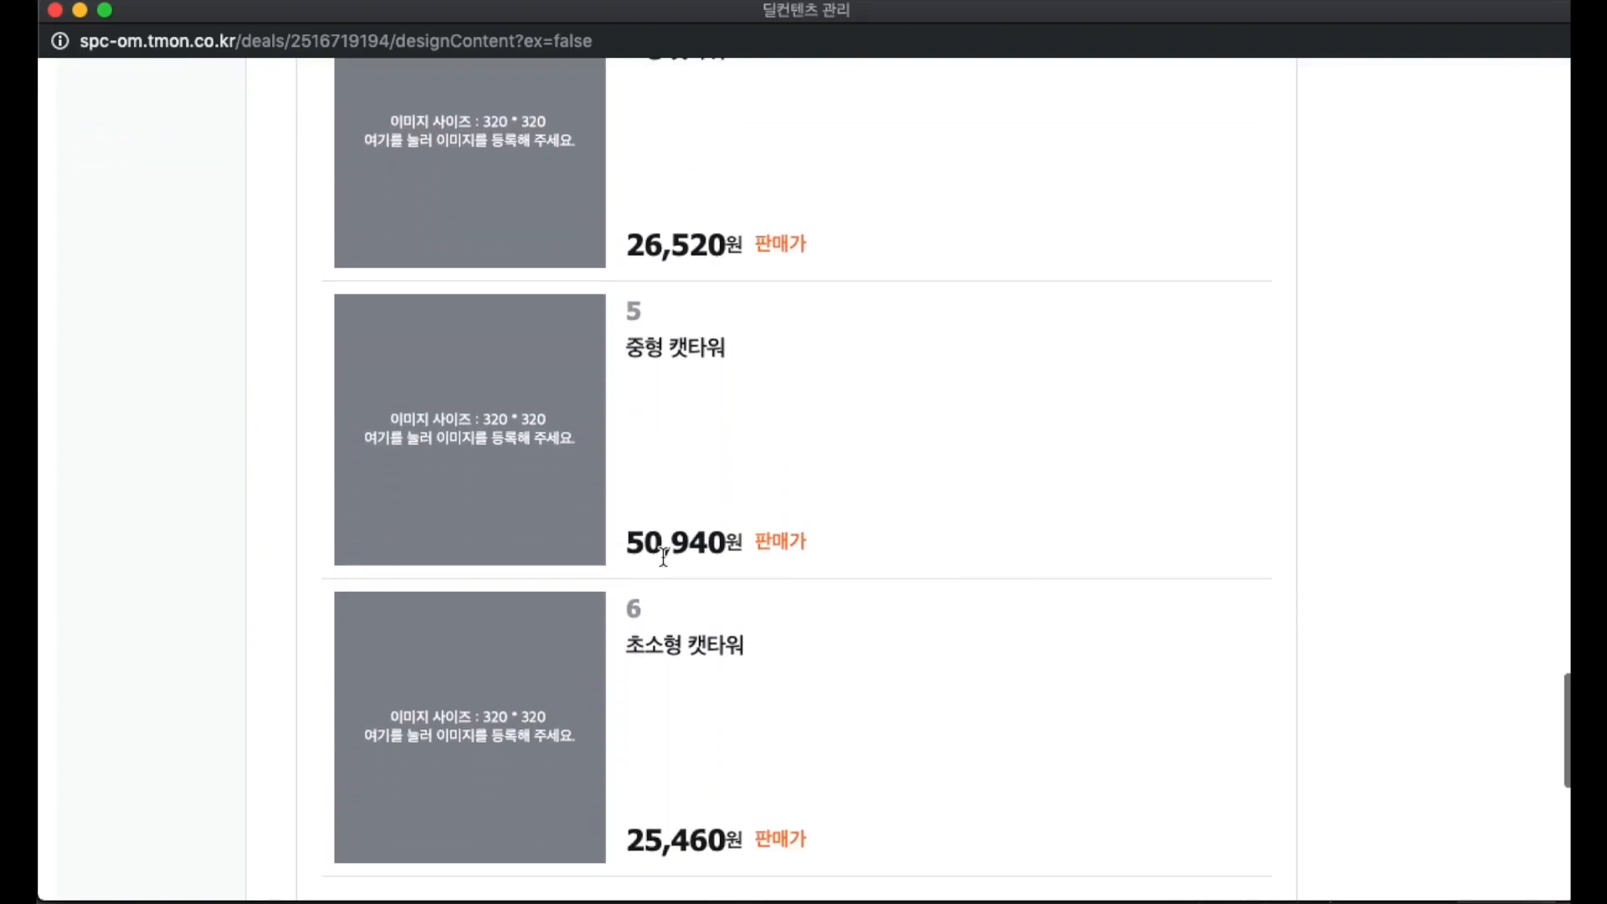
# Step: Check the product photos in Altanto's 캣타워 search results, and register download.jpg as the 고양이 볼 스크래쳐 summary image
pyautogui.moveTo(628, 565); pyautogui.dragTo(793, 594)
pyautogui.click(792, 588)
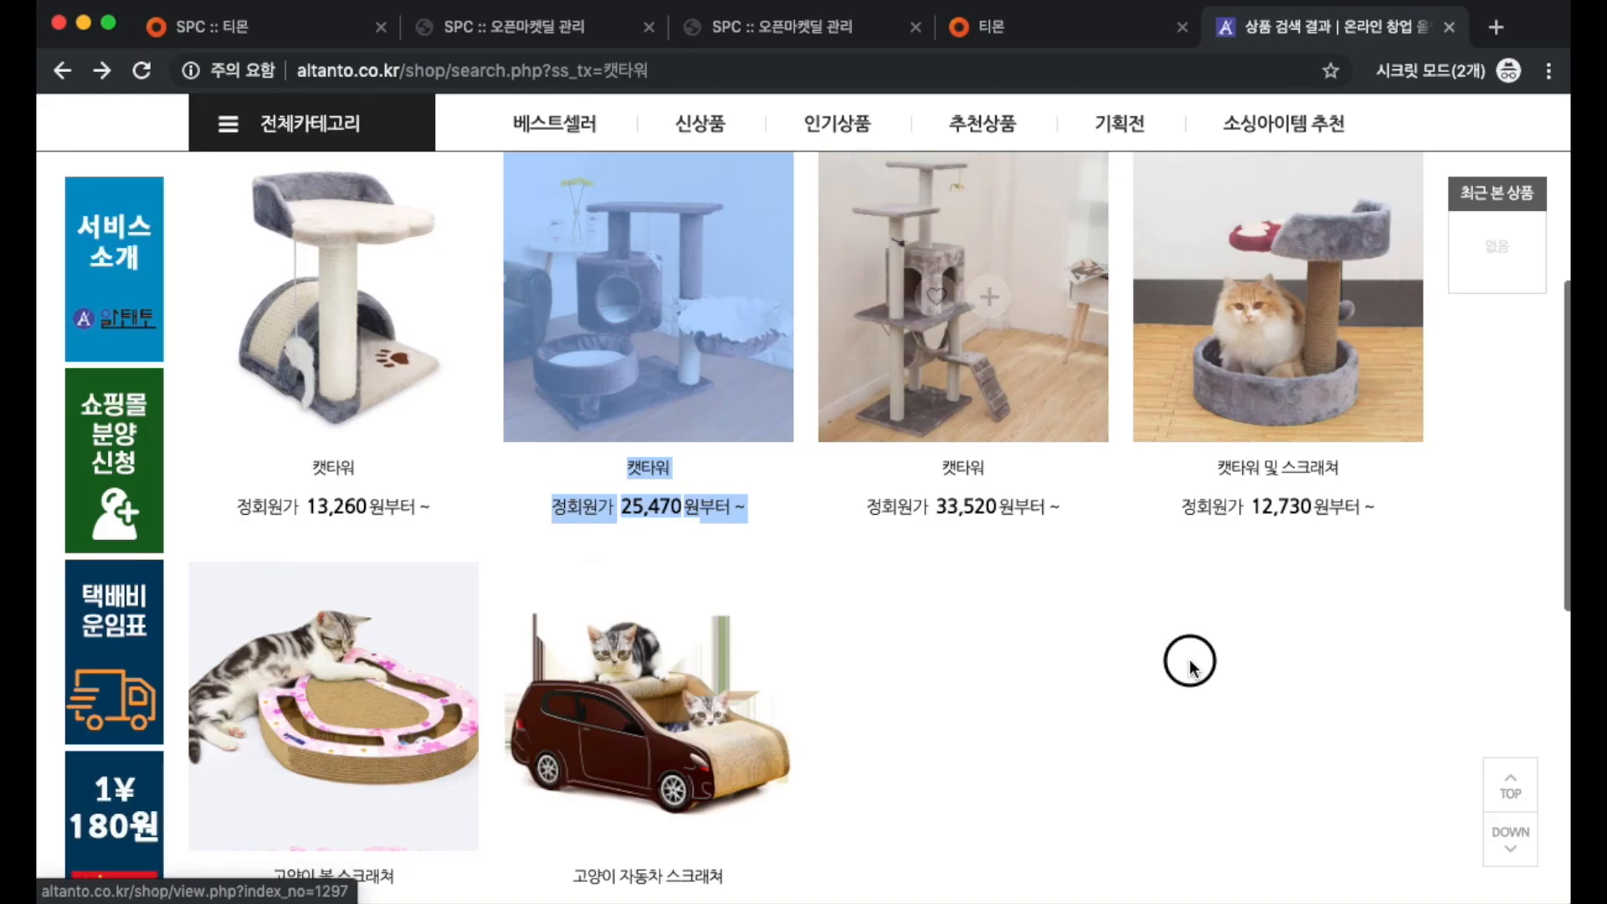
pyautogui.click(1191, 664)
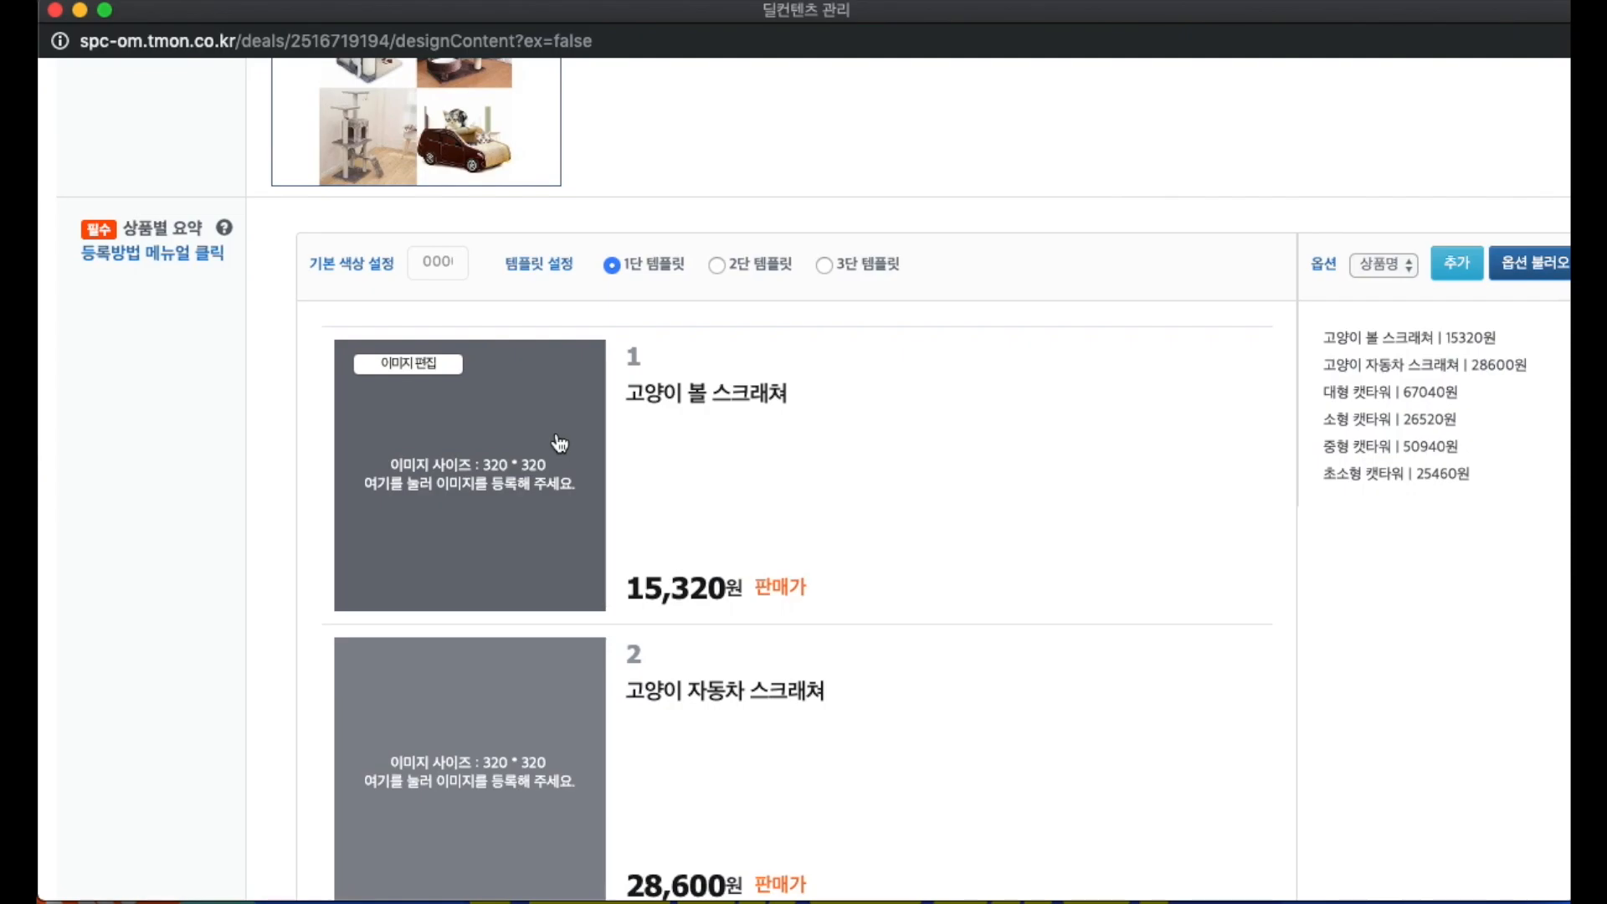
pyautogui.click(500, 491)
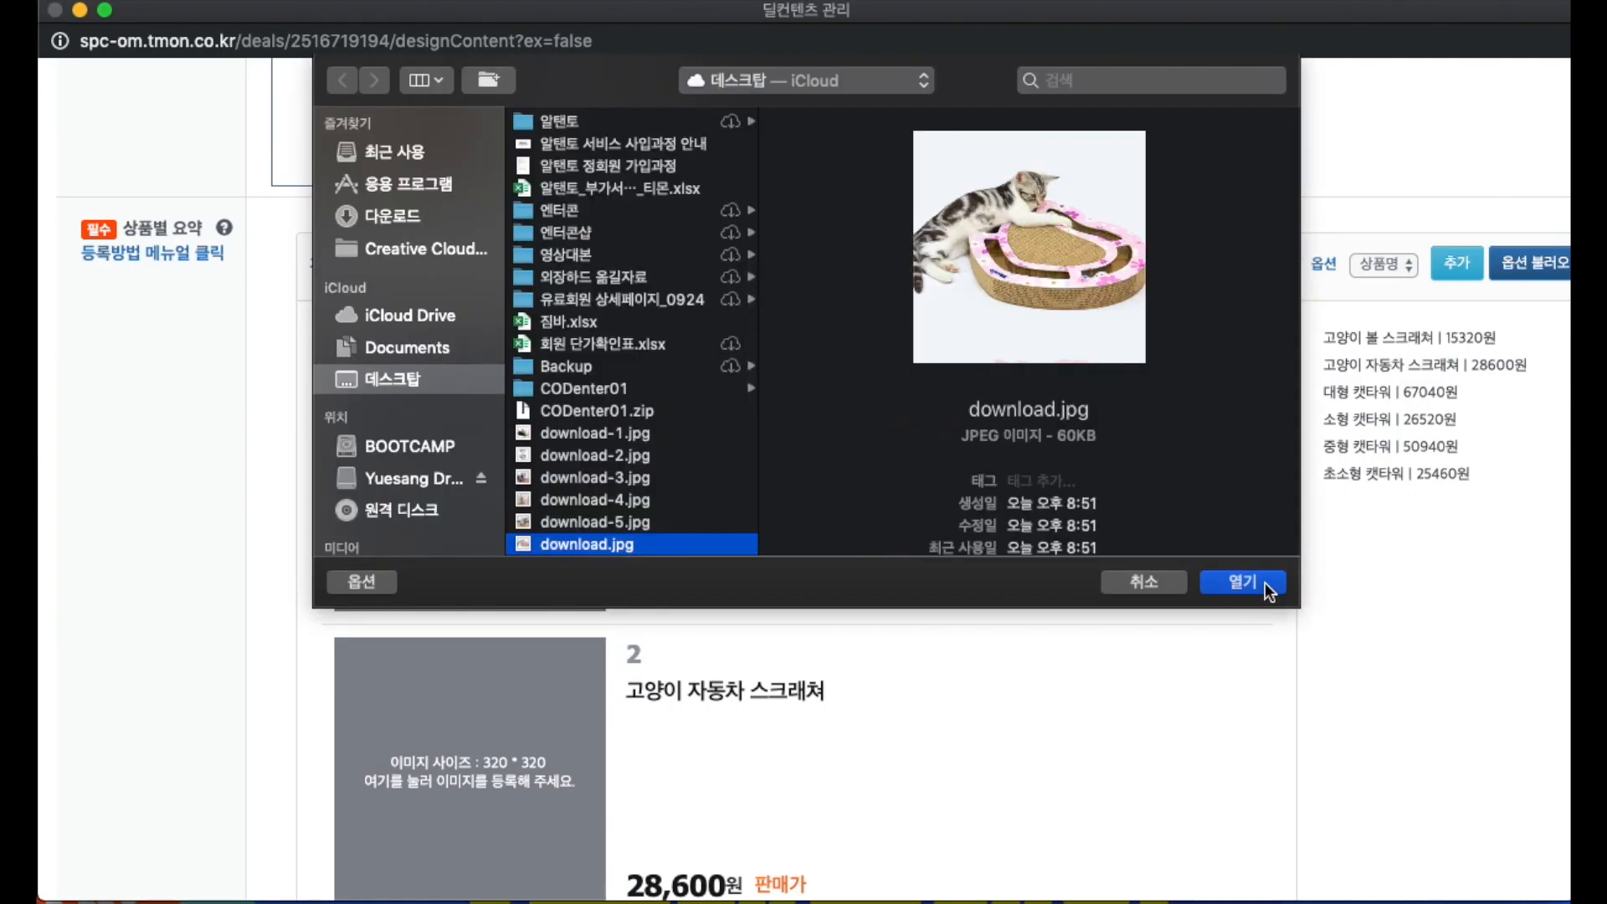
pyautogui.click(1266, 586)
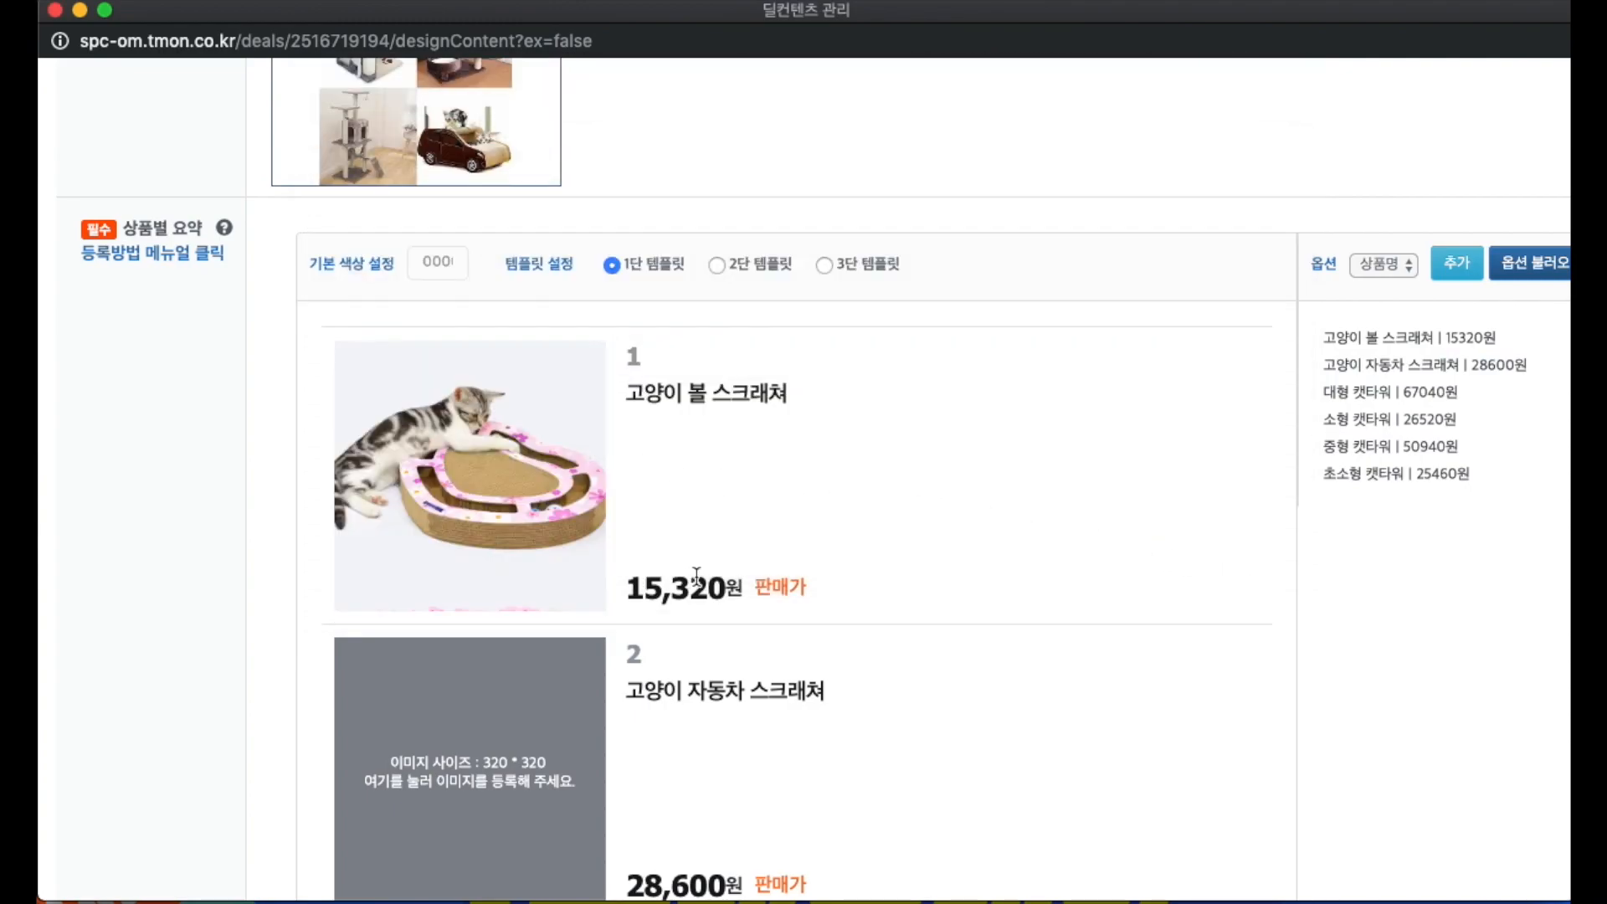
# Step: Register the matching product photos as the 상품별 요약 images for 고양이 자동차 스크래쳐 and 대형 캣타워
pyautogui.scroll(-3, 734, 551)
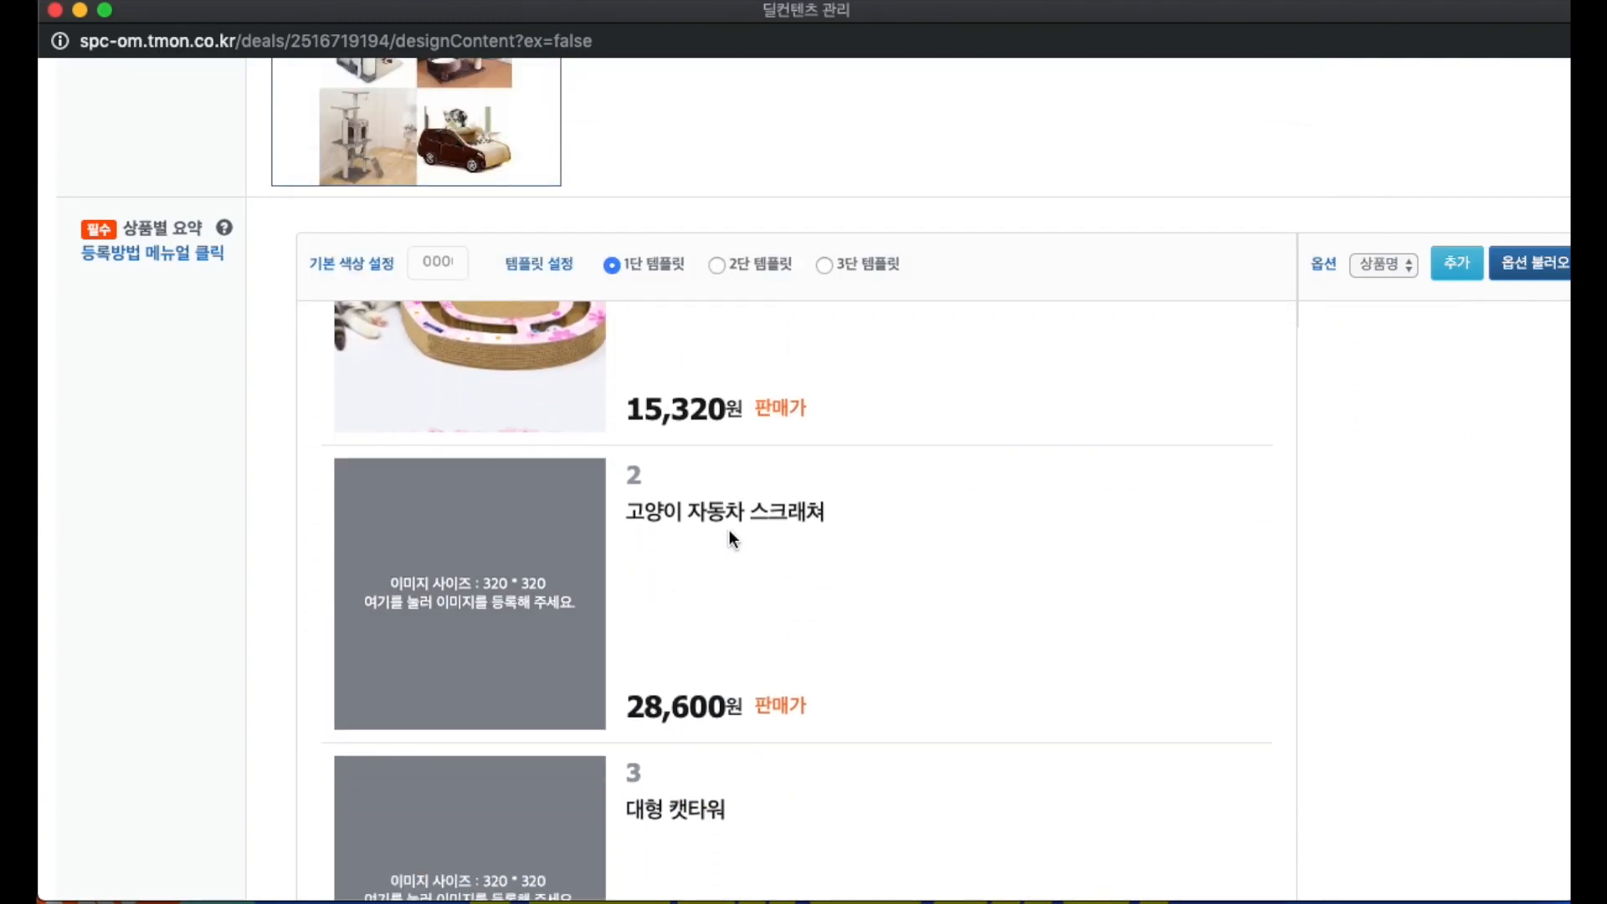
pyautogui.click(573, 630)
pyautogui.click(1243, 592)
pyautogui.scroll(-5, 653, 553)
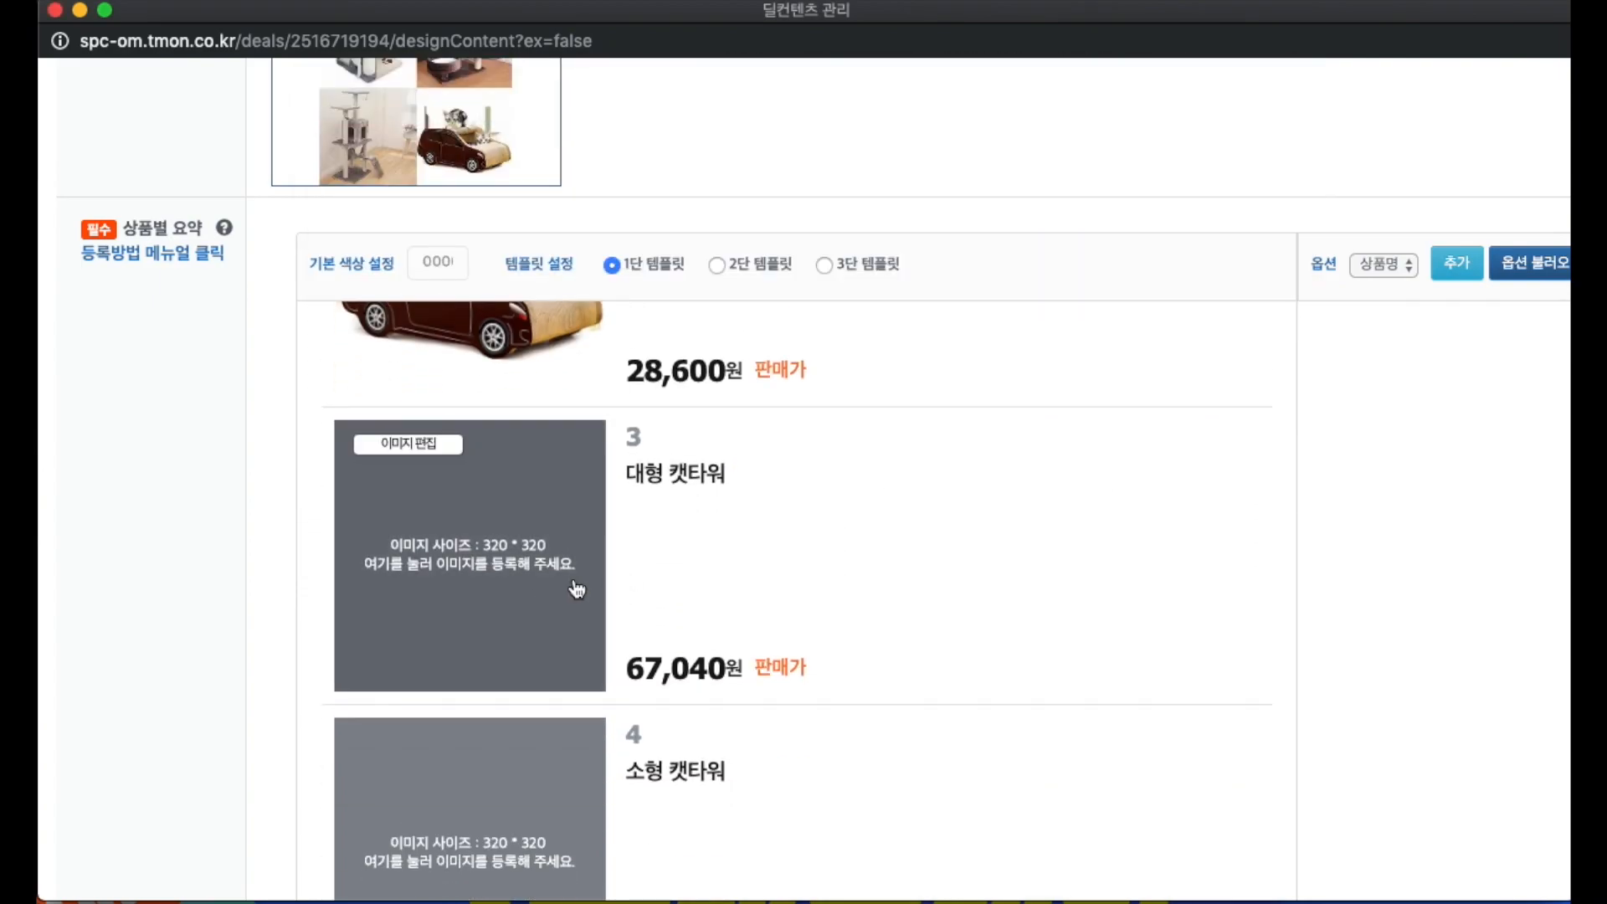
pyautogui.click(577, 589)
pyautogui.scroll(-5, 574, 419)
pyautogui.click(574, 549)
pyautogui.click(1220, 585)
# Step: Register the matching product photos as the summary images for 소형 캣타워 and 중형 캣타워
pyautogui.scroll(-3, 931, 576)
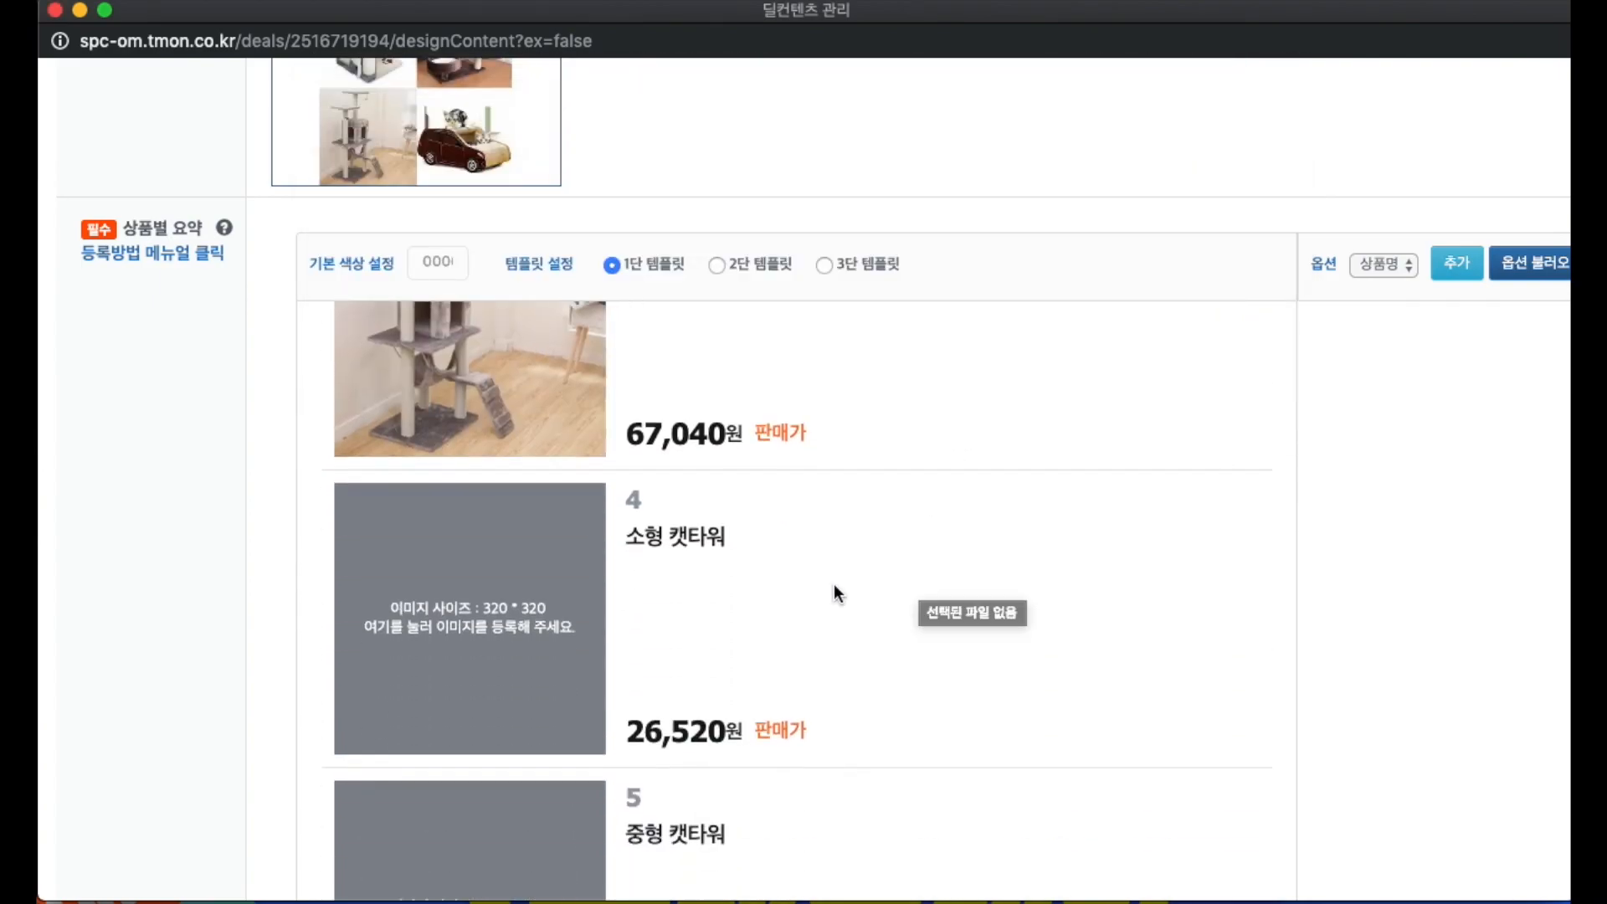
pyautogui.click(578, 602)
pyautogui.click(592, 646)
pyautogui.click(1230, 581)
pyautogui.scroll(-3, 894, 602)
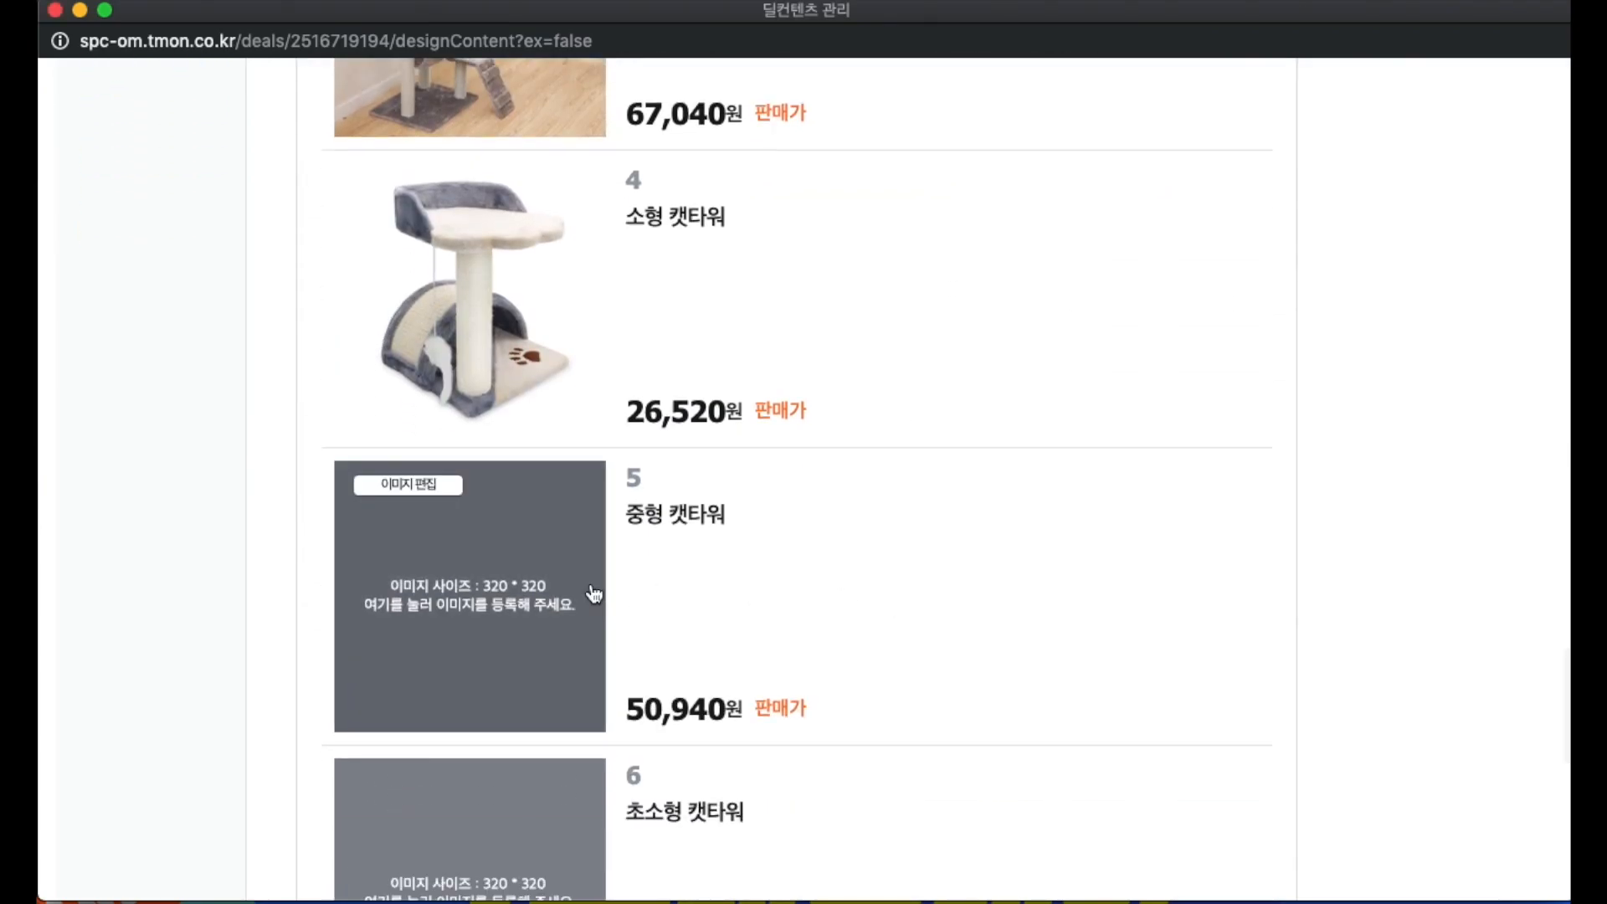
pyautogui.click(594, 594)
pyautogui.scroll(-5, 574, 418)
pyautogui.click(574, 549)
pyautogui.click(1226, 581)
# Step: Register the matching cat tower photo as the summary image for 초소형 캣타워
pyautogui.scroll(-4, 837, 598)
pyautogui.click(593, 627)
pyautogui.click(593, 546)
pyautogui.click(1212, 584)
# Step: Review the images, names and prices of all six options in the 상품별 요약 section
pyautogui.scroll(8, 1133, 618)
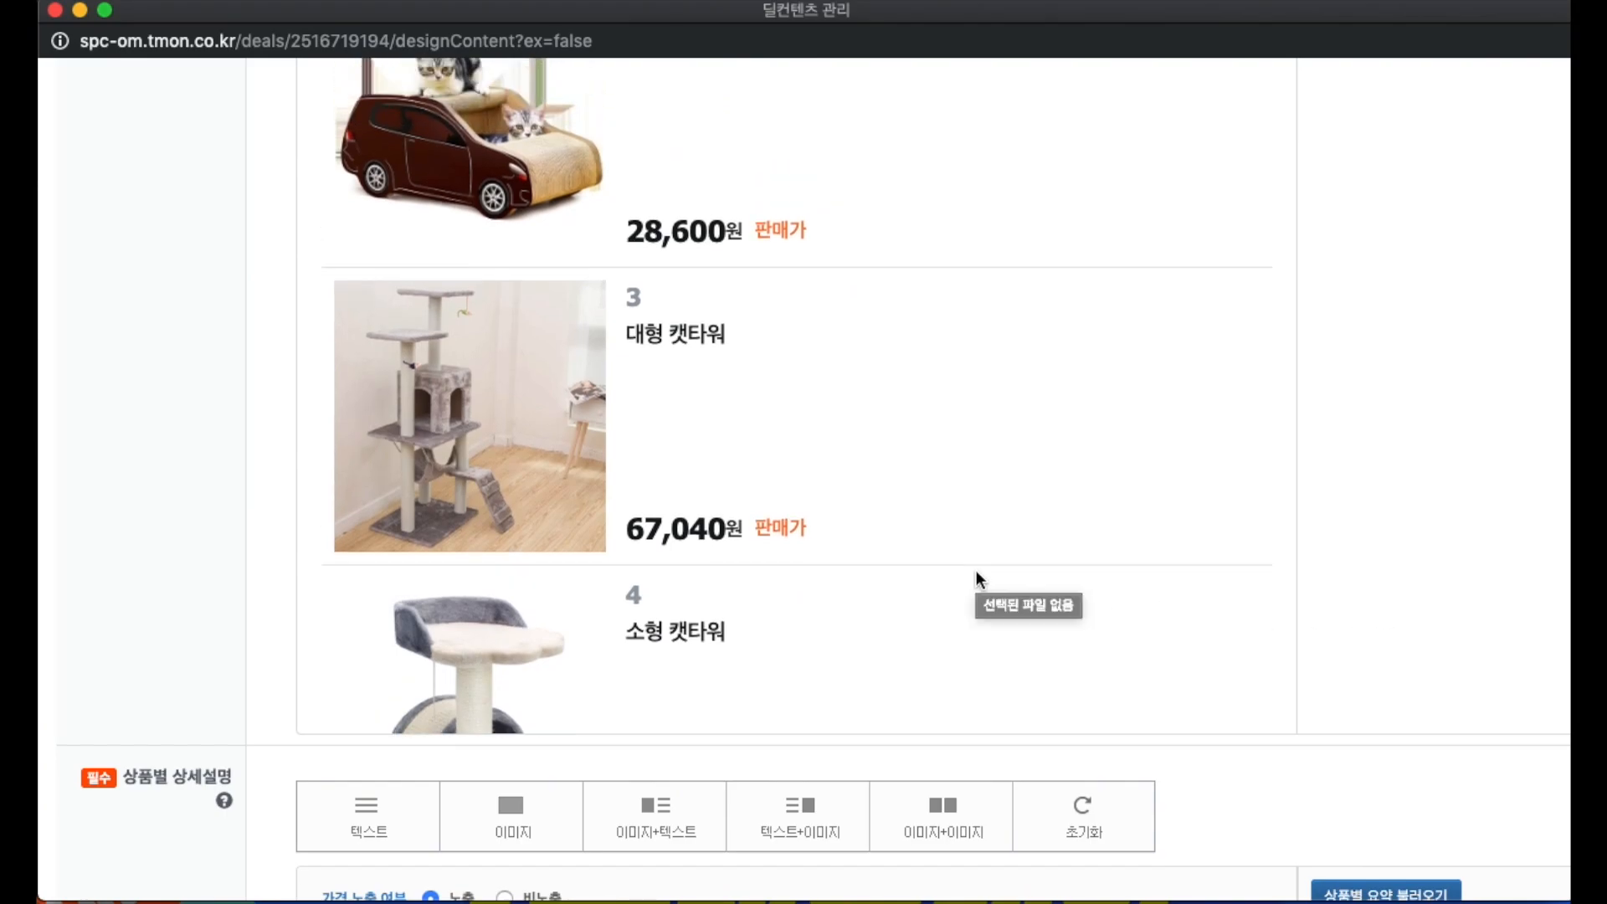
pyautogui.scroll(5, 963, 569)
pyautogui.scroll(-4, 670, 572)
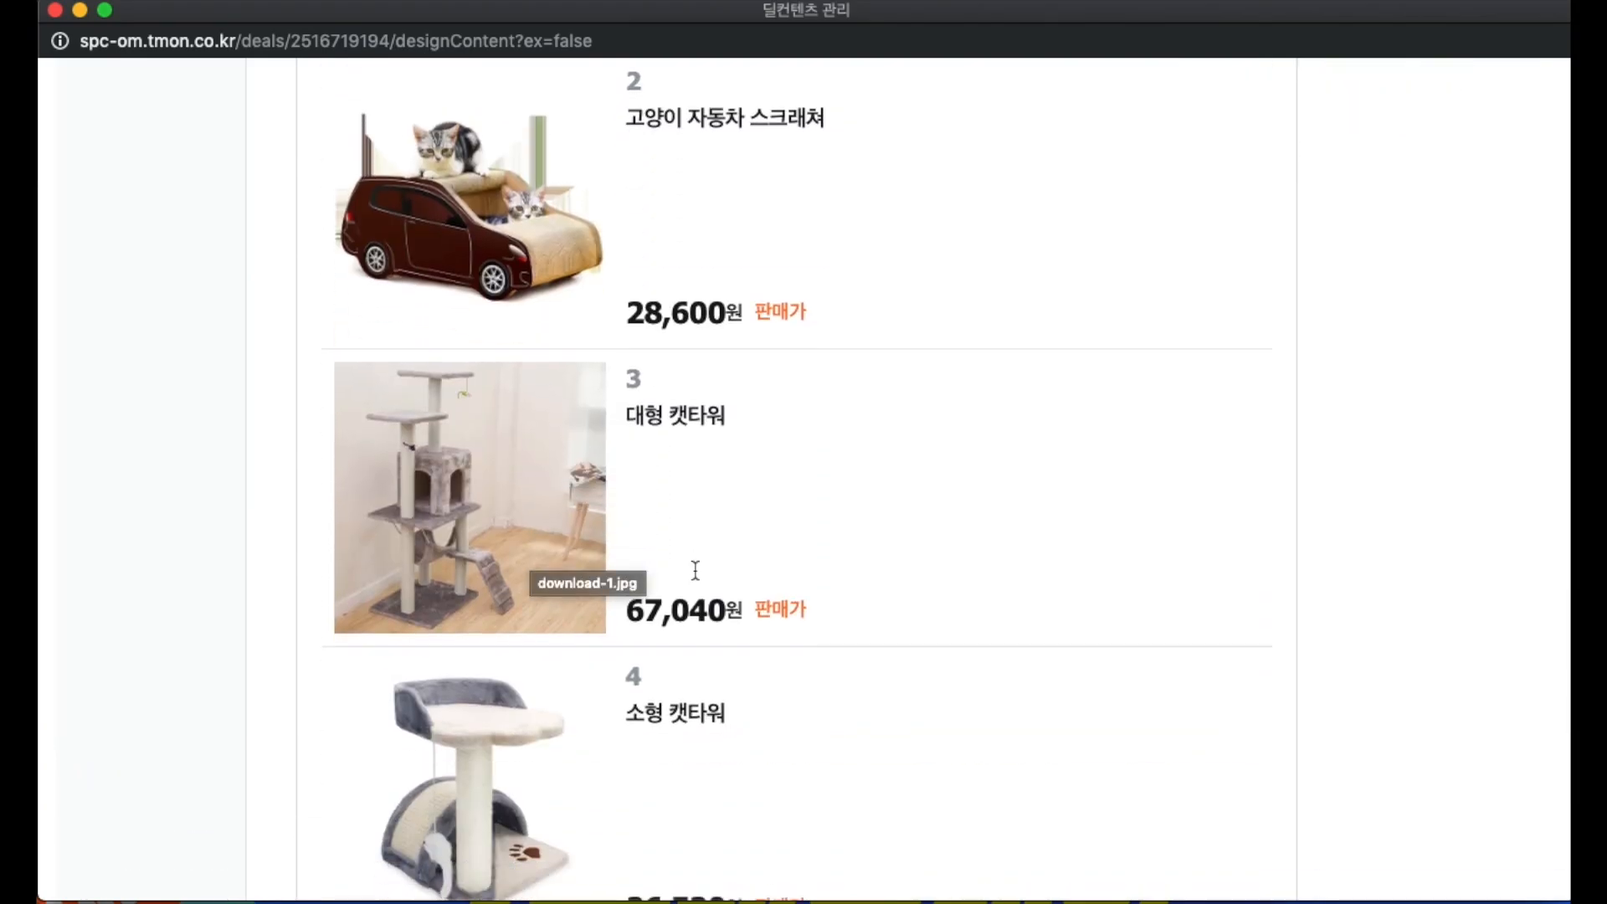
pyautogui.scroll(-9, 695, 574)
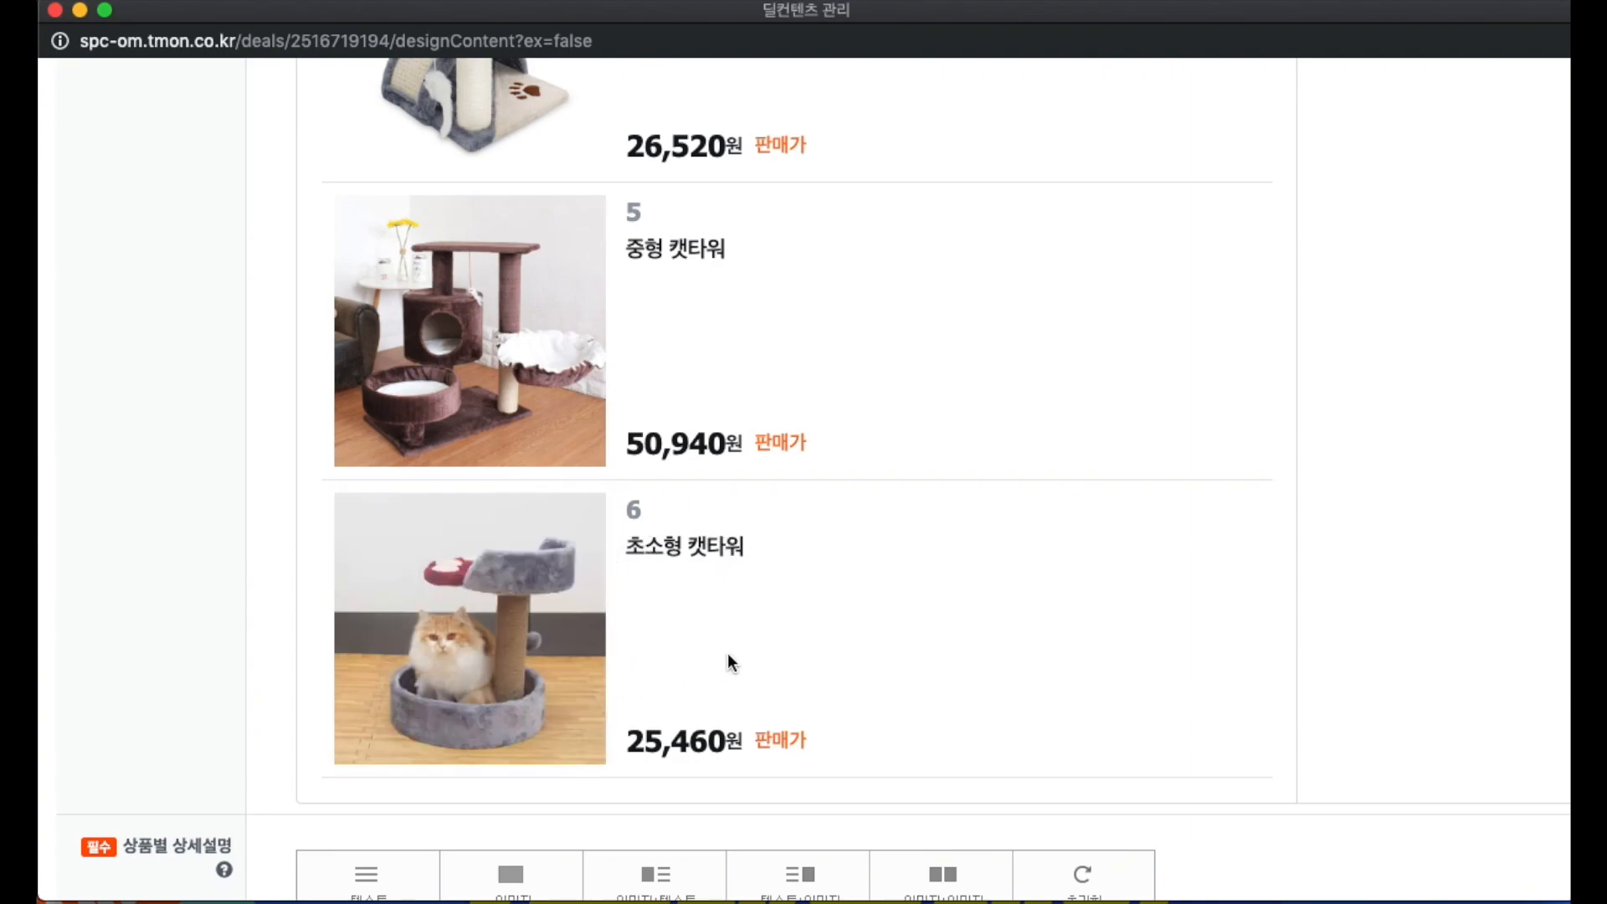
pyautogui.moveTo(630, 741); pyautogui.dragTo(847, 745)
pyautogui.click(847, 745)
pyautogui.scroll(-1, 851, 661)
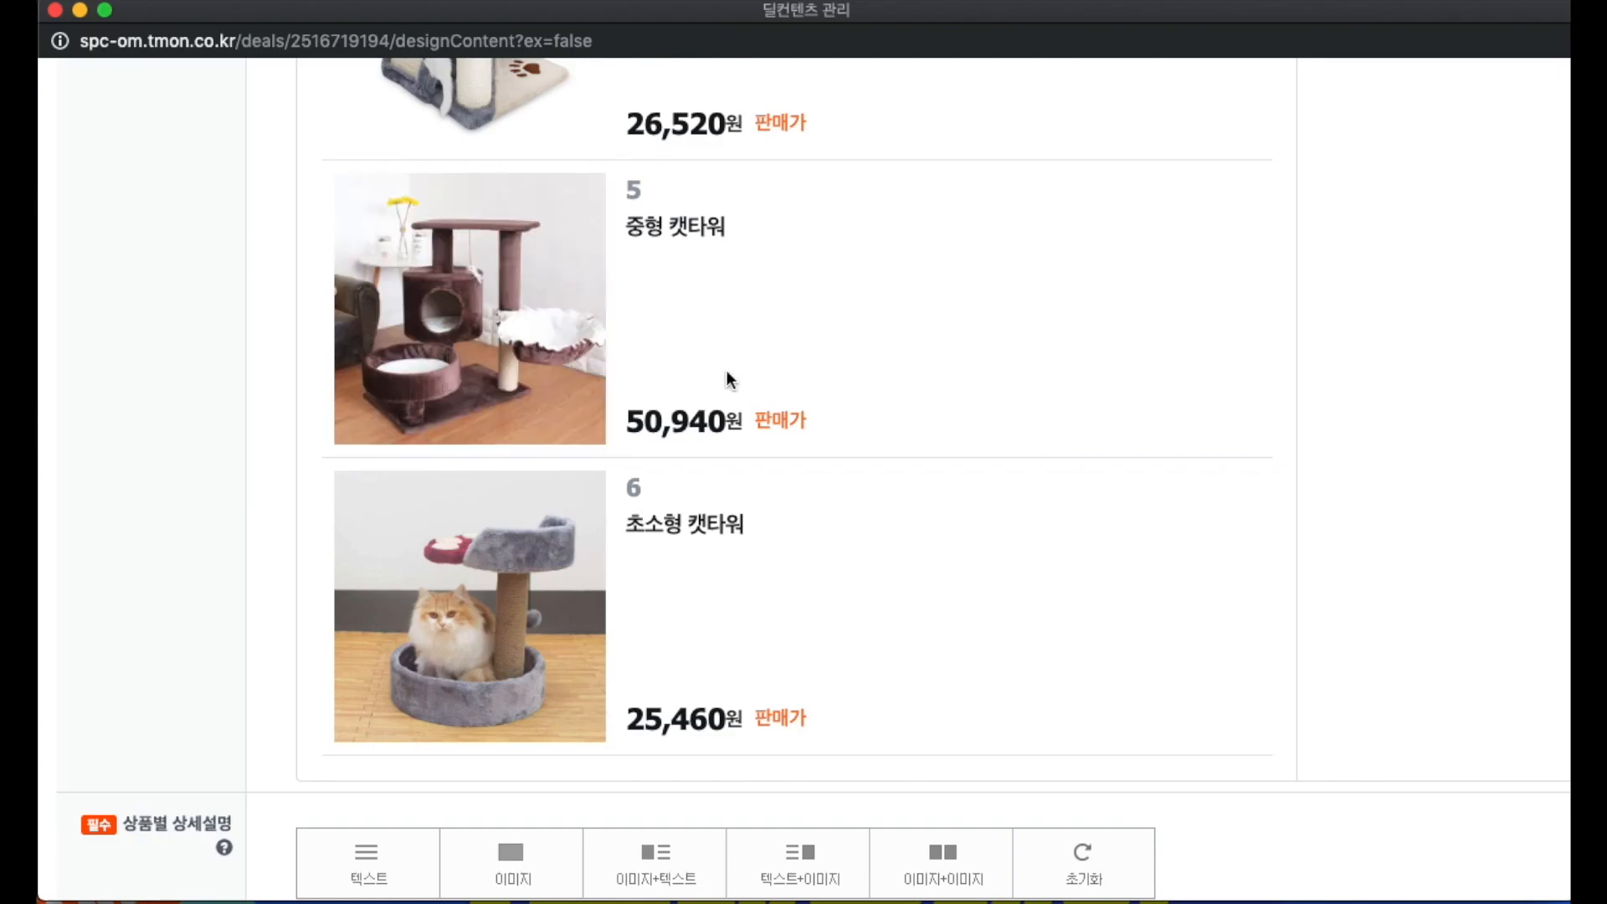
pyautogui.scroll(5, 737, 375)
pyautogui.scroll(8, 751, 379)
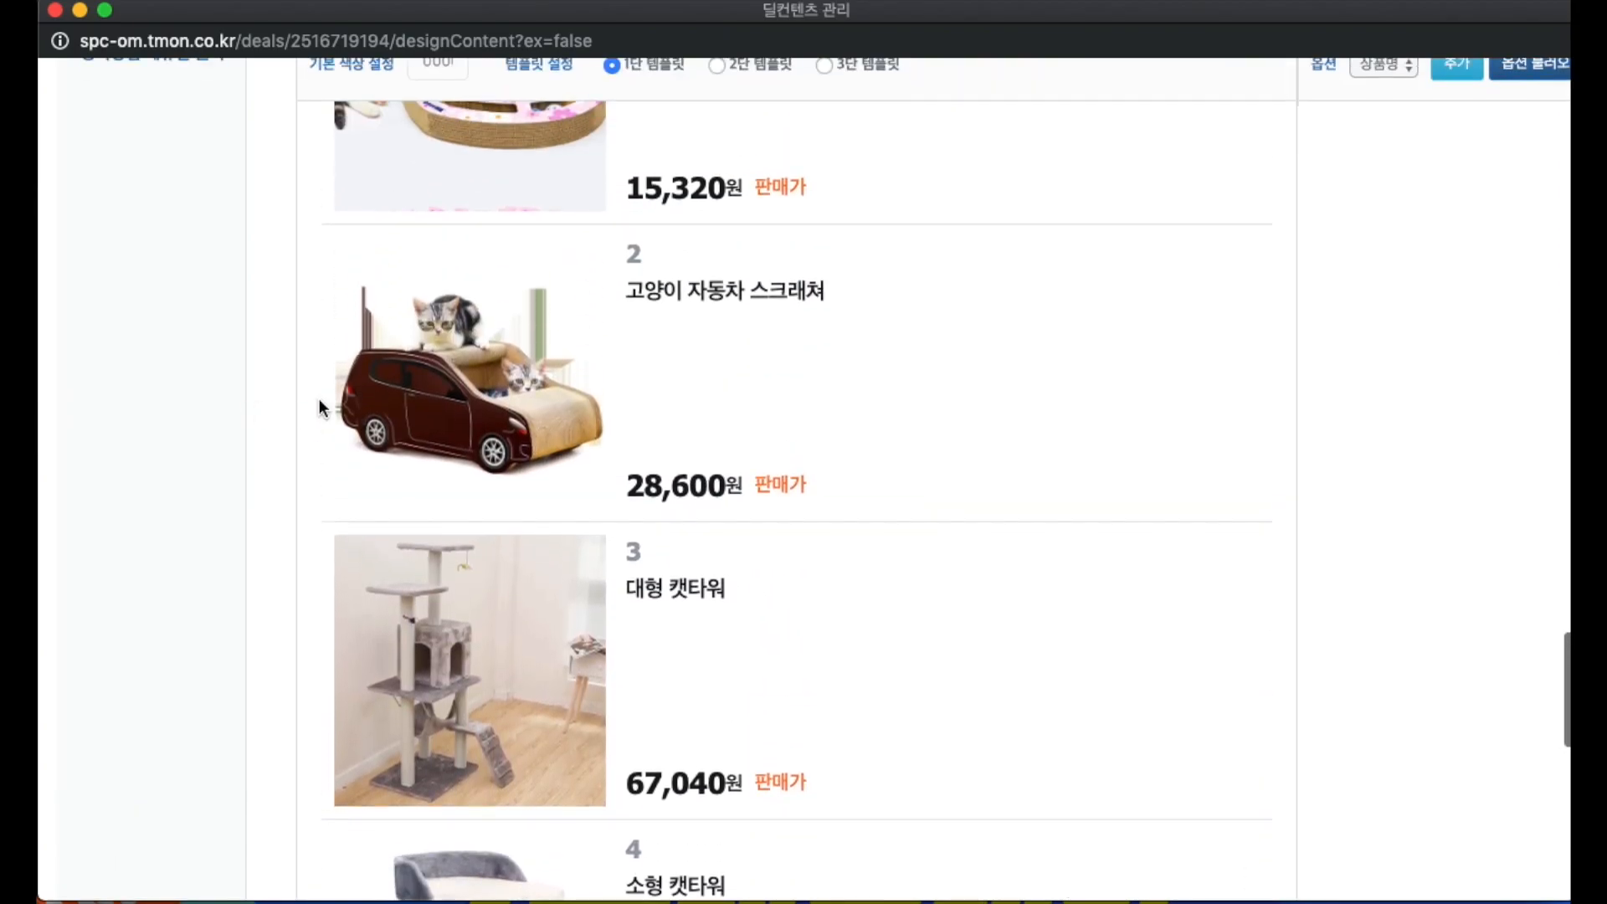
# Step: Load the product summaries into the 상품별 상세설명 section and check the loaded option list
pyautogui.scroll(-12, 251, 427)
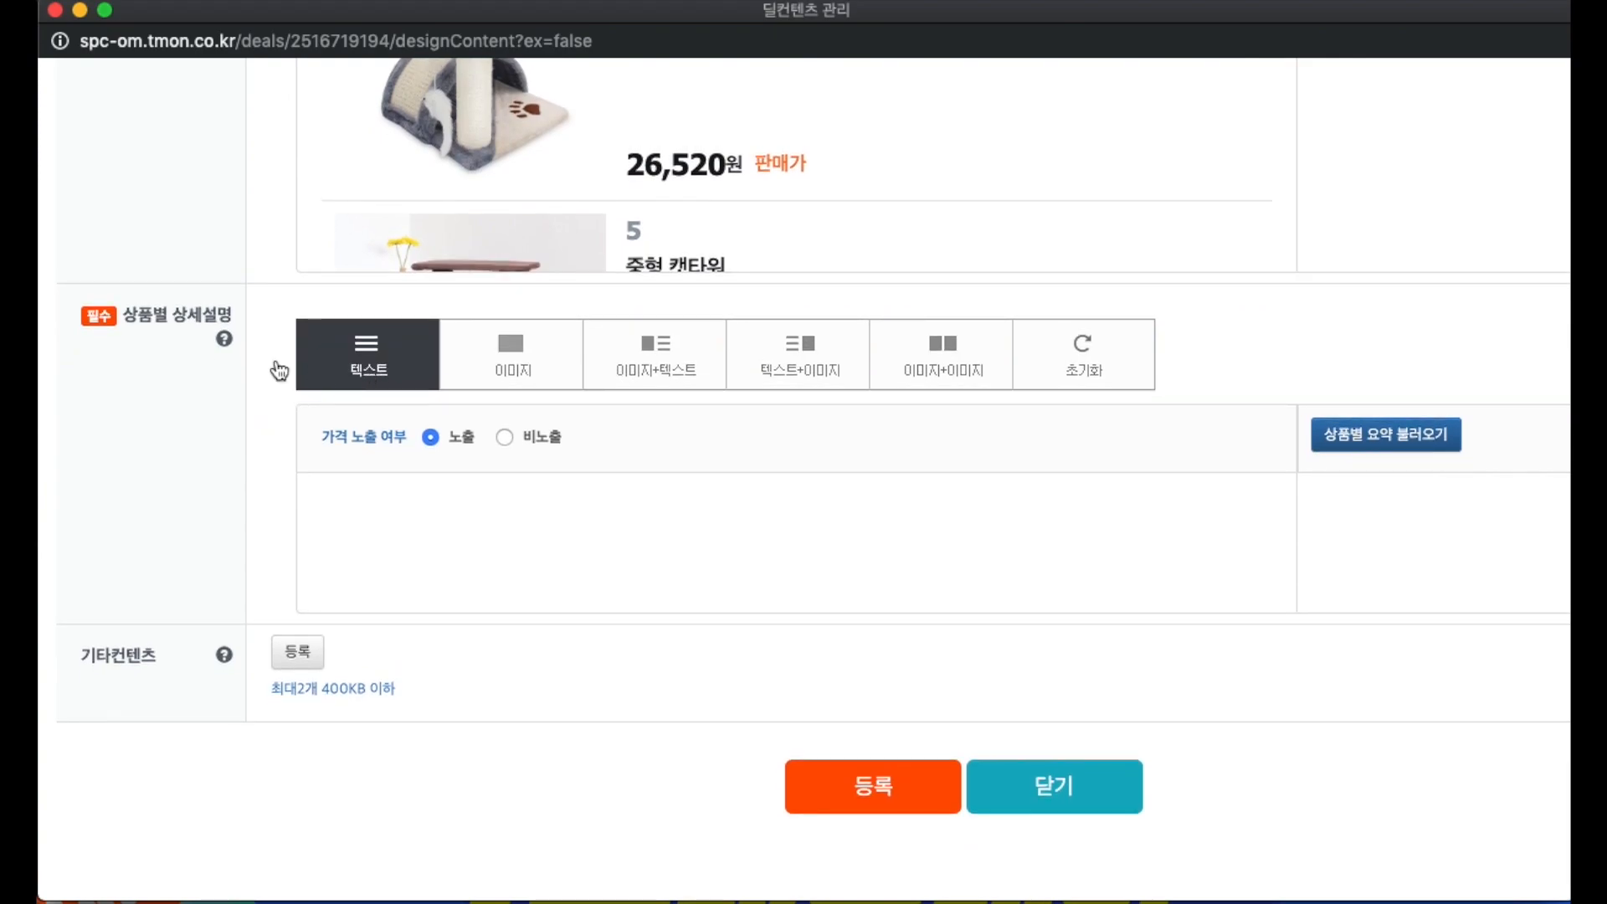
pyautogui.moveTo(123, 315); pyautogui.dragTo(268, 320)
pyautogui.click(283, 316)
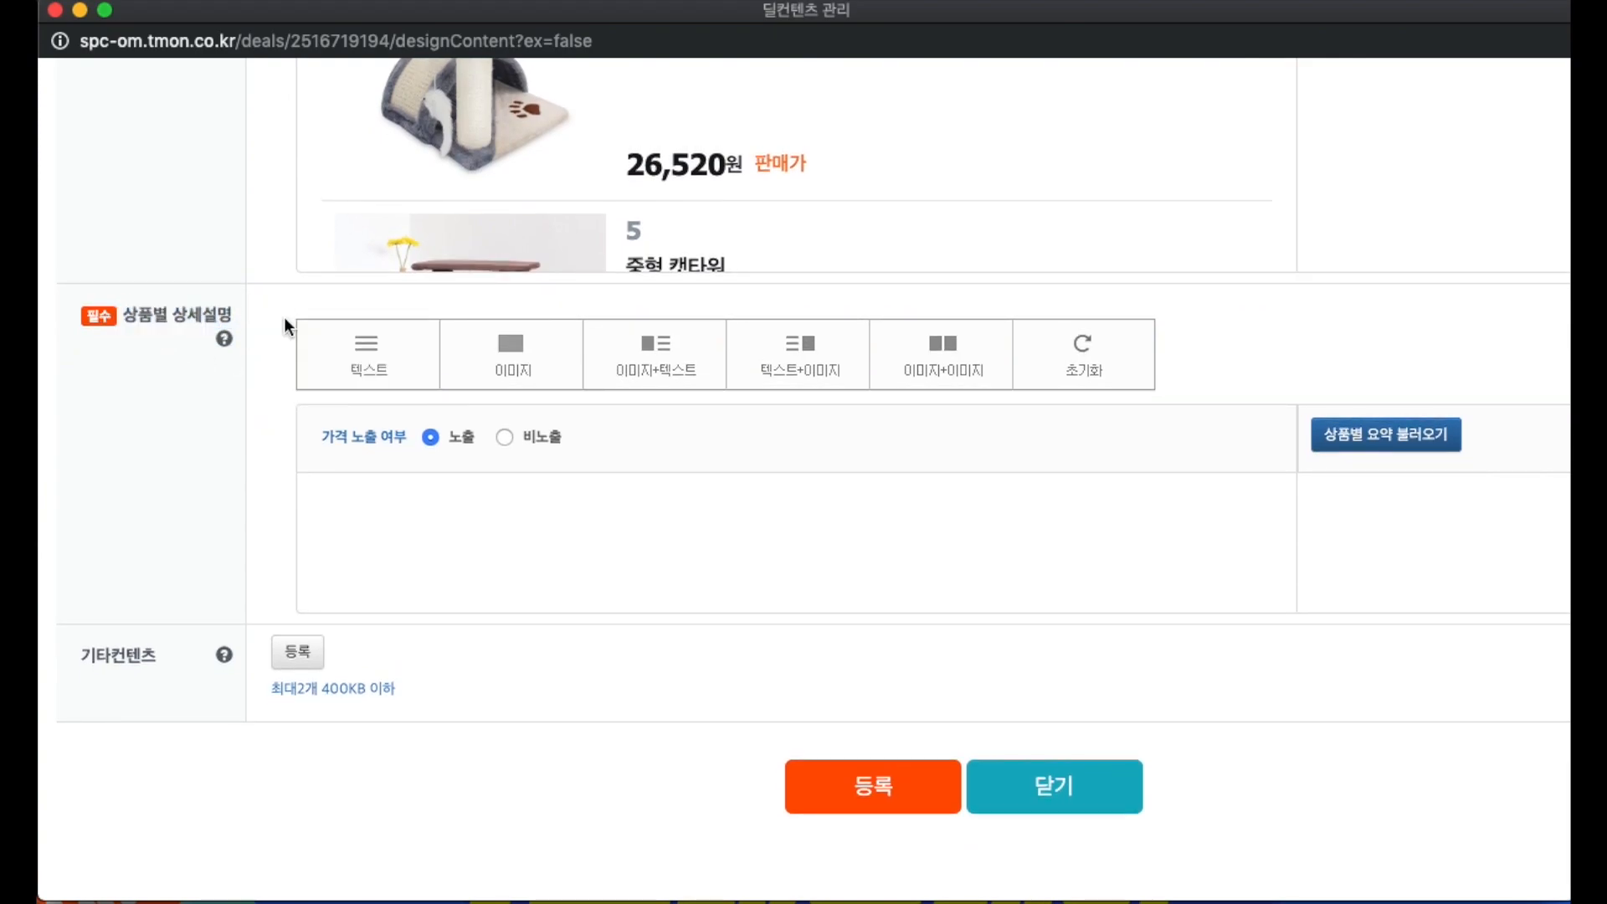
pyautogui.click(1370, 455)
pyautogui.hscroll(3, 1371, 549)
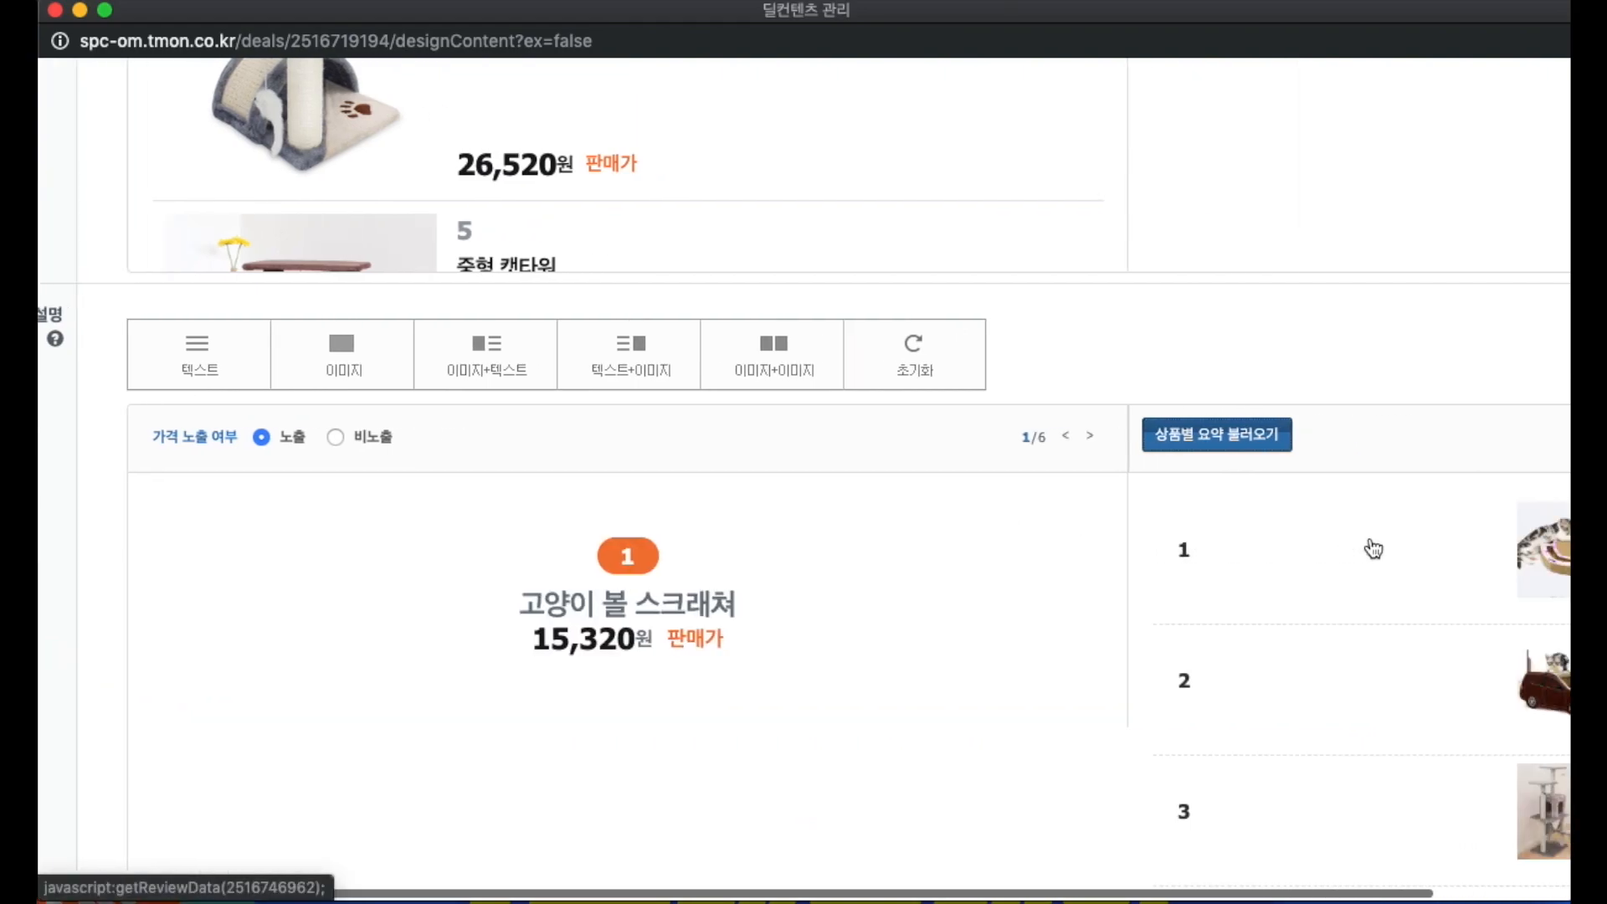
pyautogui.scroll(-3, 1371, 549)
pyautogui.scroll(-1, 1371, 545)
pyautogui.scroll(-5, 1248, 628)
pyautogui.scroll(4, 1237, 620)
pyautogui.scroll(3, 1240, 632)
# Step: Look through the loaded options' detail pages in 상품별 상세설명 and return to option 1, 고양이 볼 스크래쳐
pyautogui.click(1278, 520)
pyautogui.click(1278, 617)
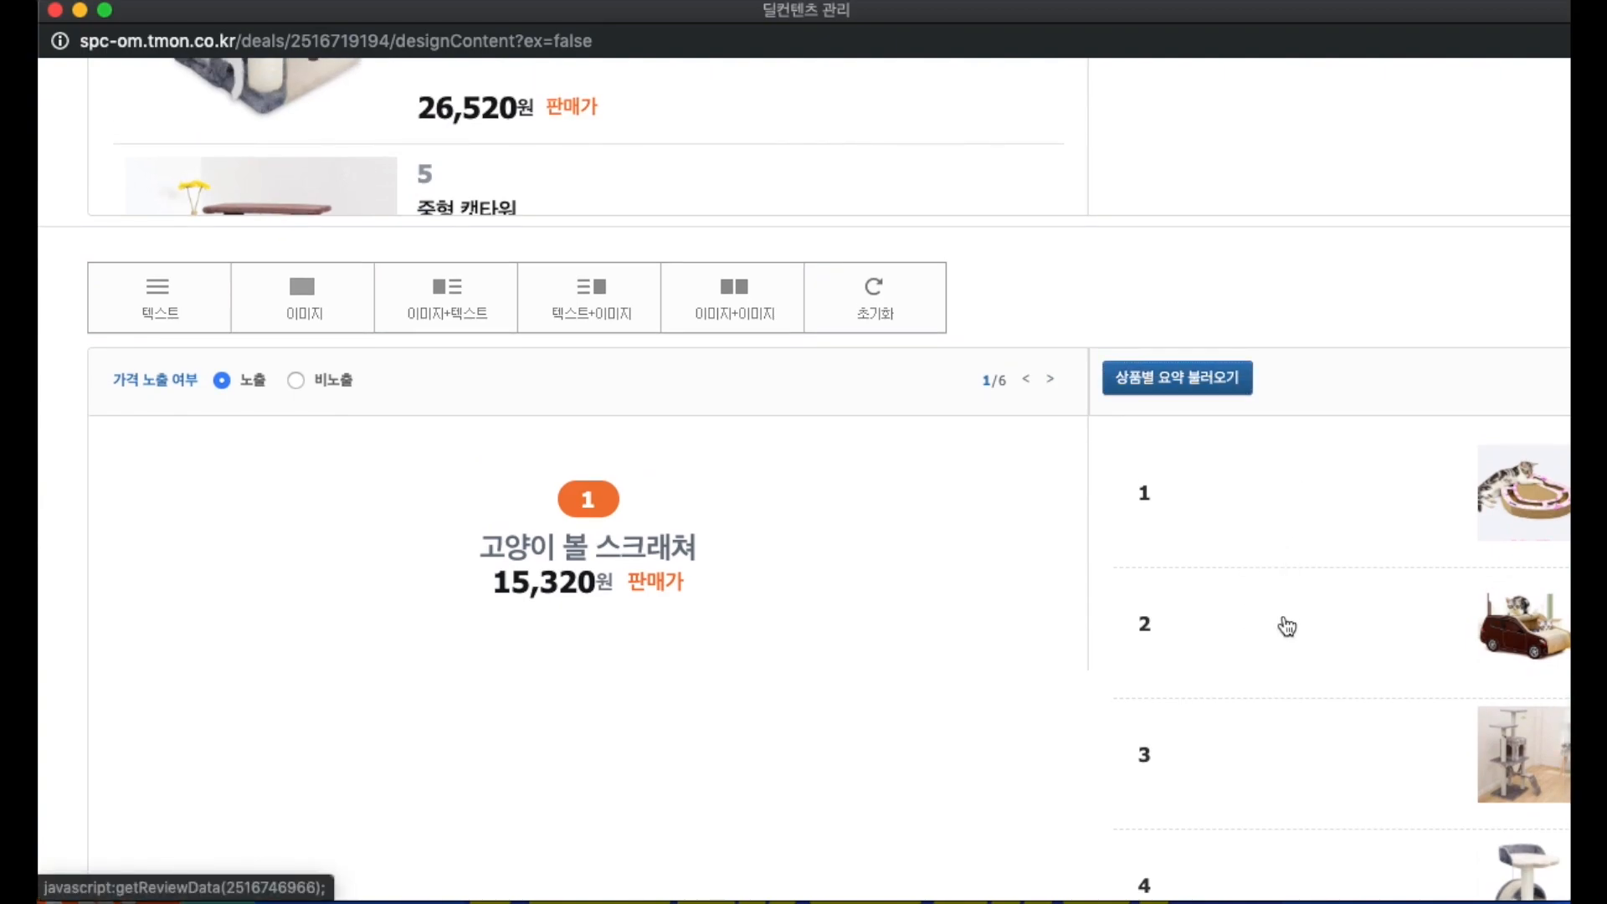
pyautogui.click(1248, 714)
pyautogui.click(1247, 663)
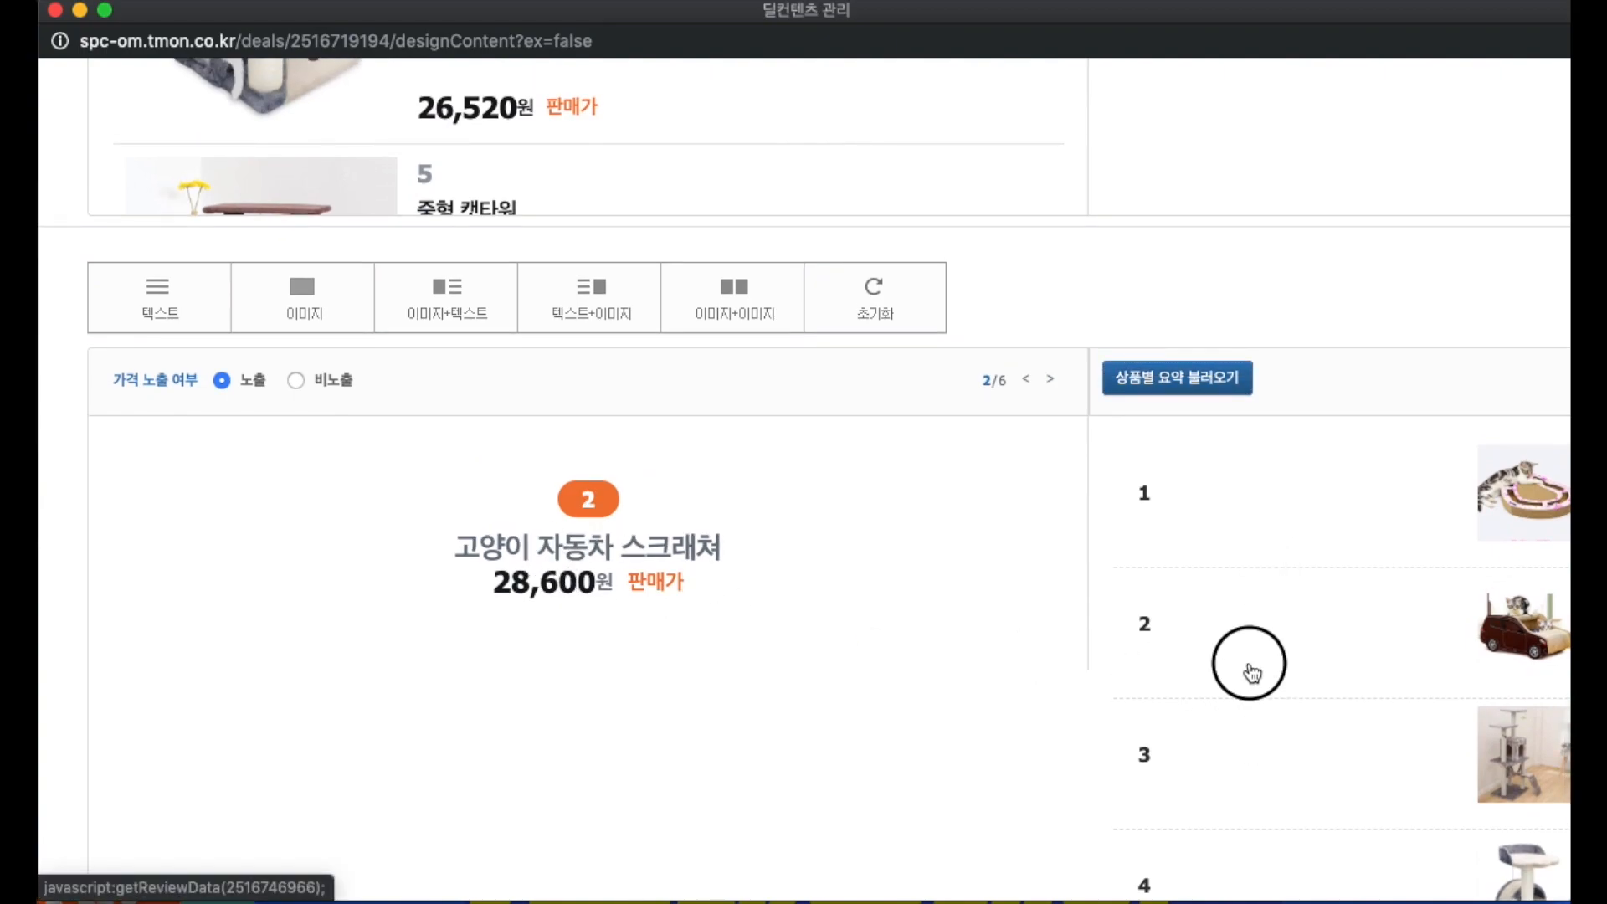
pyautogui.click(1244, 638)
pyautogui.click(1238, 746)
pyautogui.scroll(-2, 1245, 787)
pyautogui.click(1236, 750)
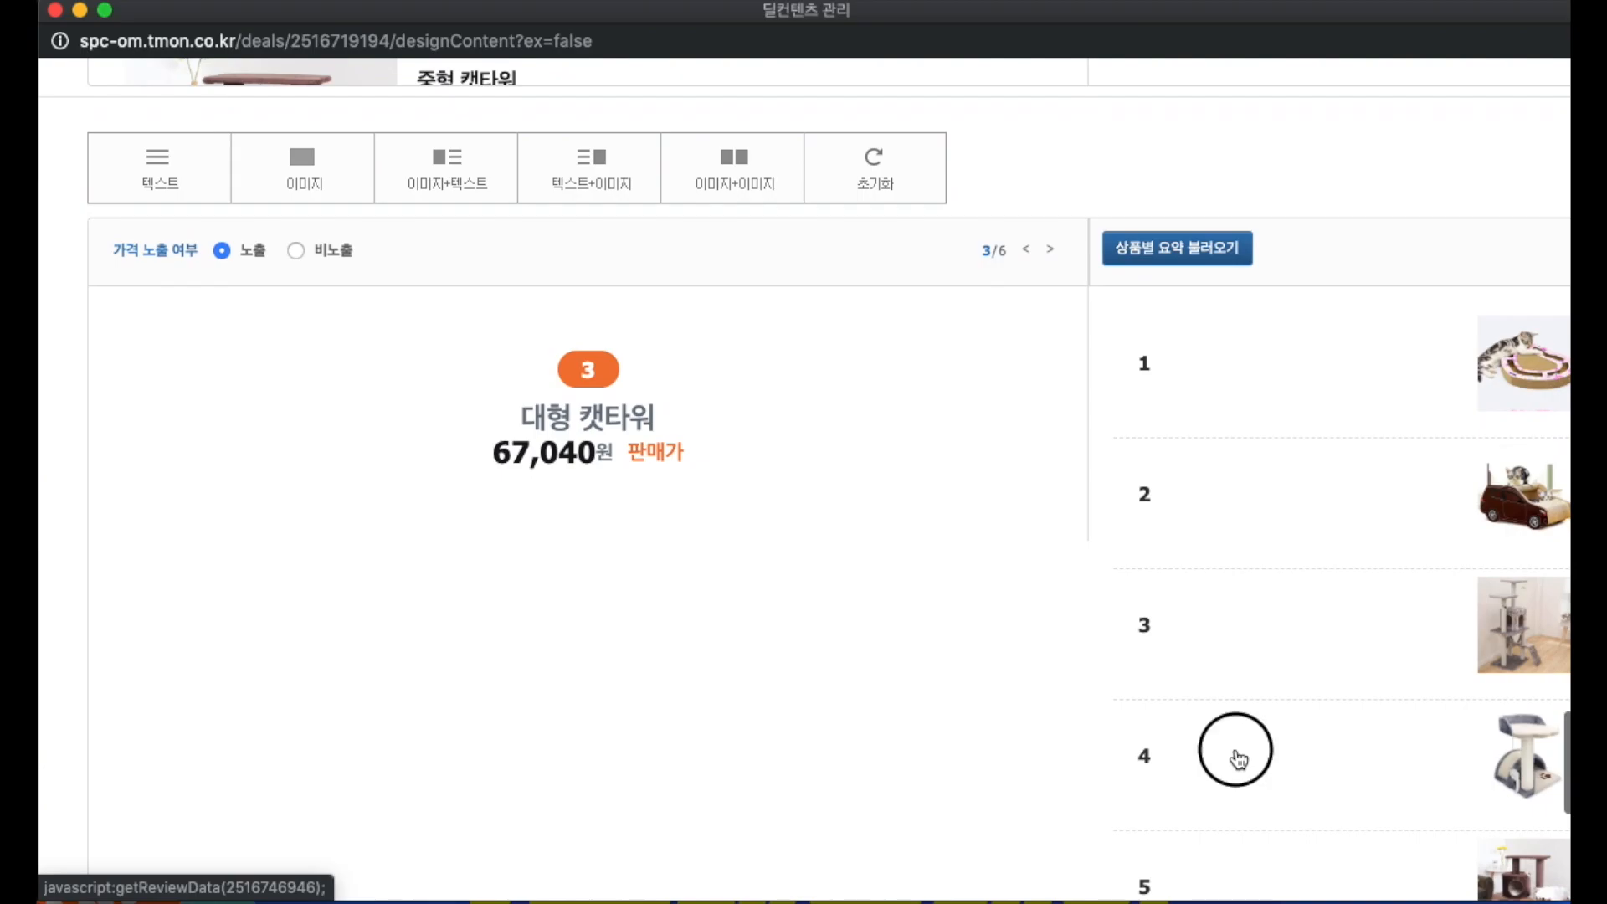
pyautogui.scroll(-2, 1230, 749)
pyautogui.click(1226, 753)
pyautogui.scroll(4, 1205, 599)
pyautogui.click(1203, 594)
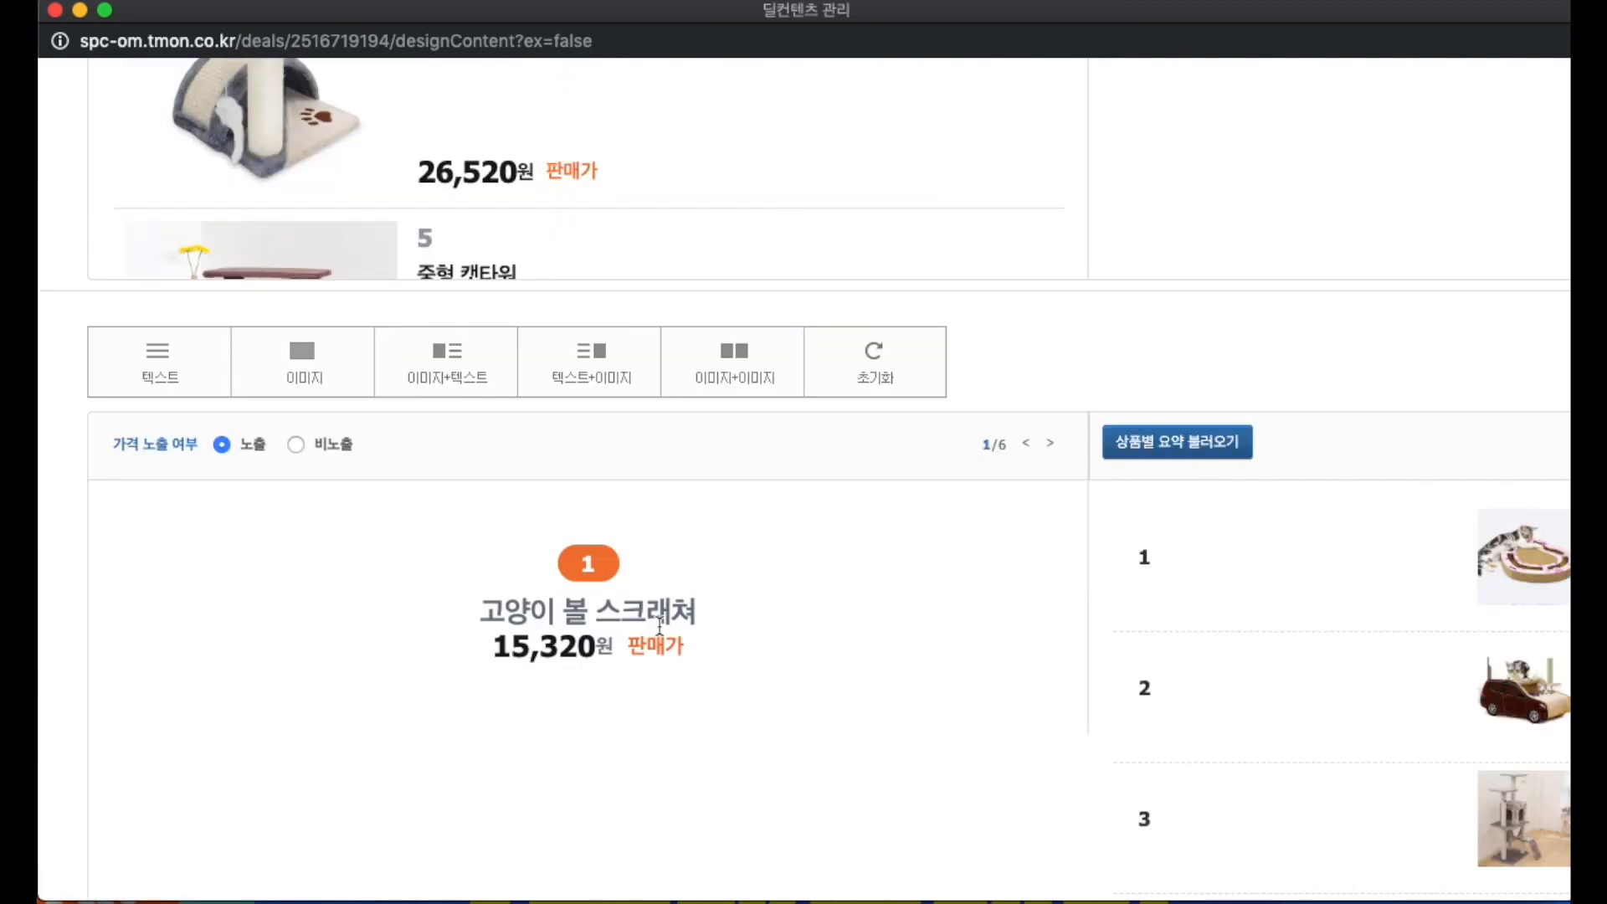
# Step: Add an image block to the 고양이 볼 스크래쳐 detail page and upload p_p17_01.jpg into it
pyautogui.scroll(-2, 739, 465)
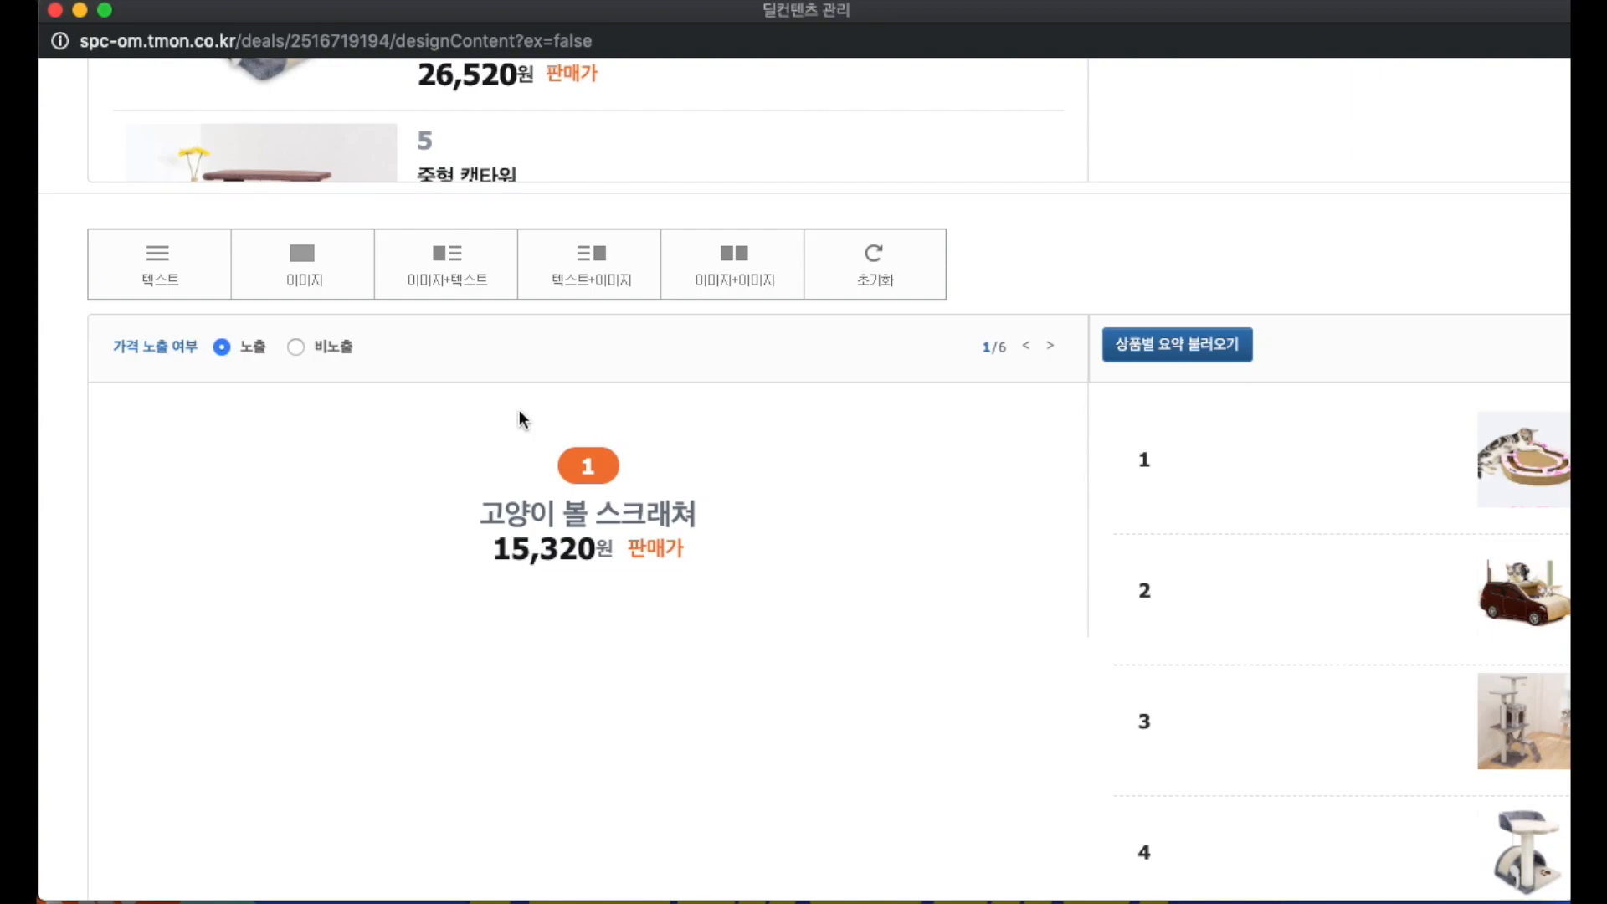
pyautogui.click(325, 288)
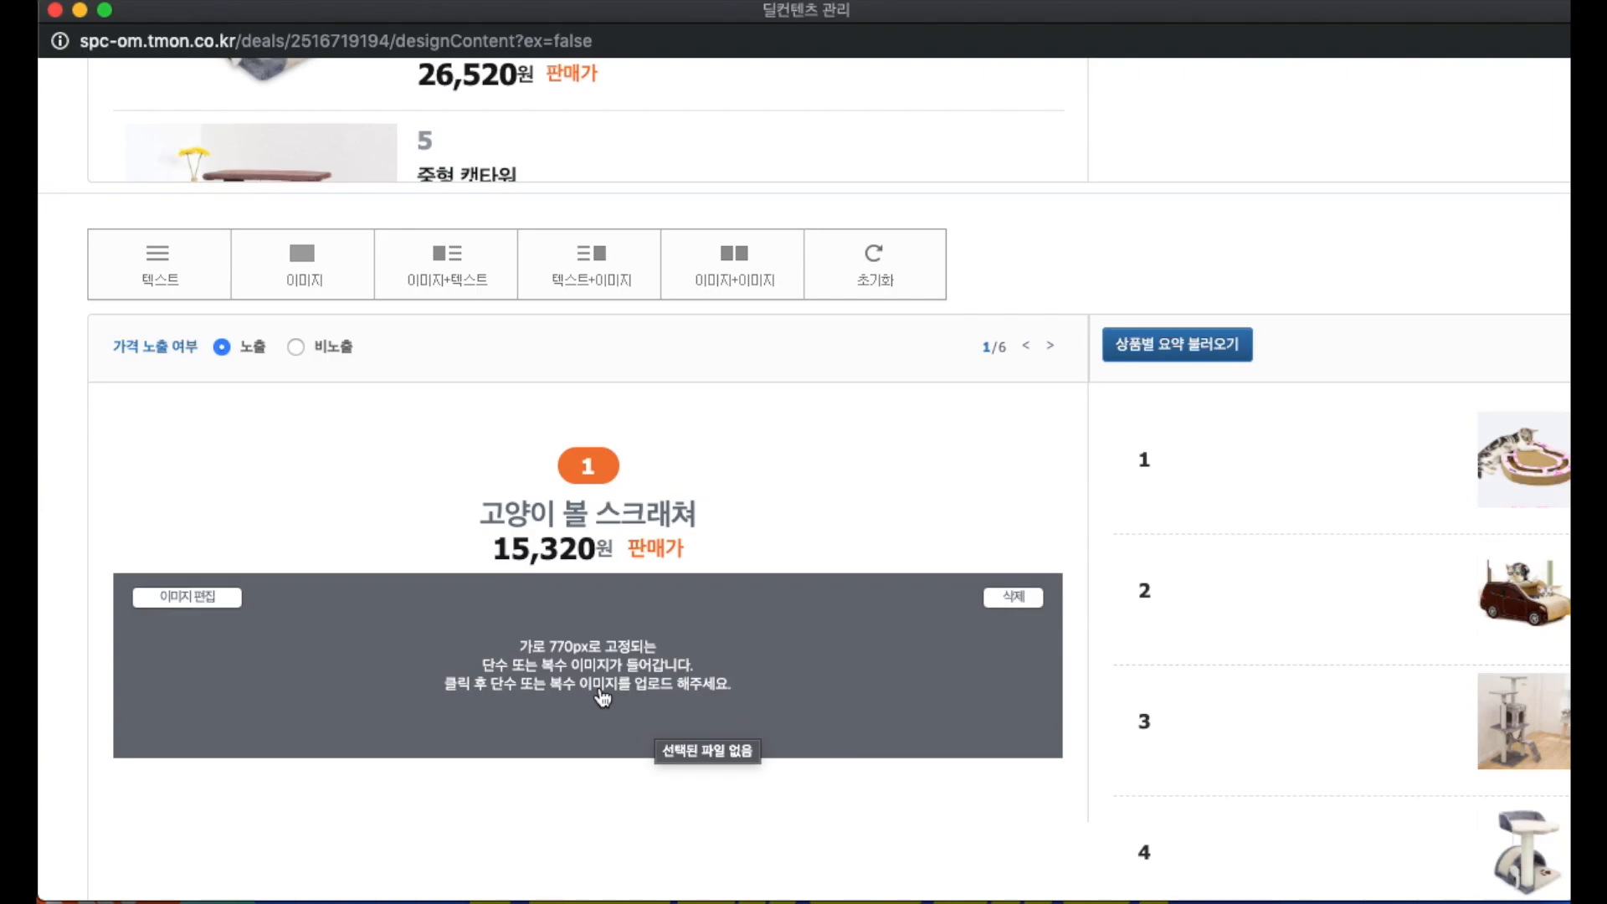
pyautogui.scroll(-1, 692, 696)
pyautogui.moveTo(459, 456); pyautogui.dragTo(698, 488)
pyautogui.click(705, 491)
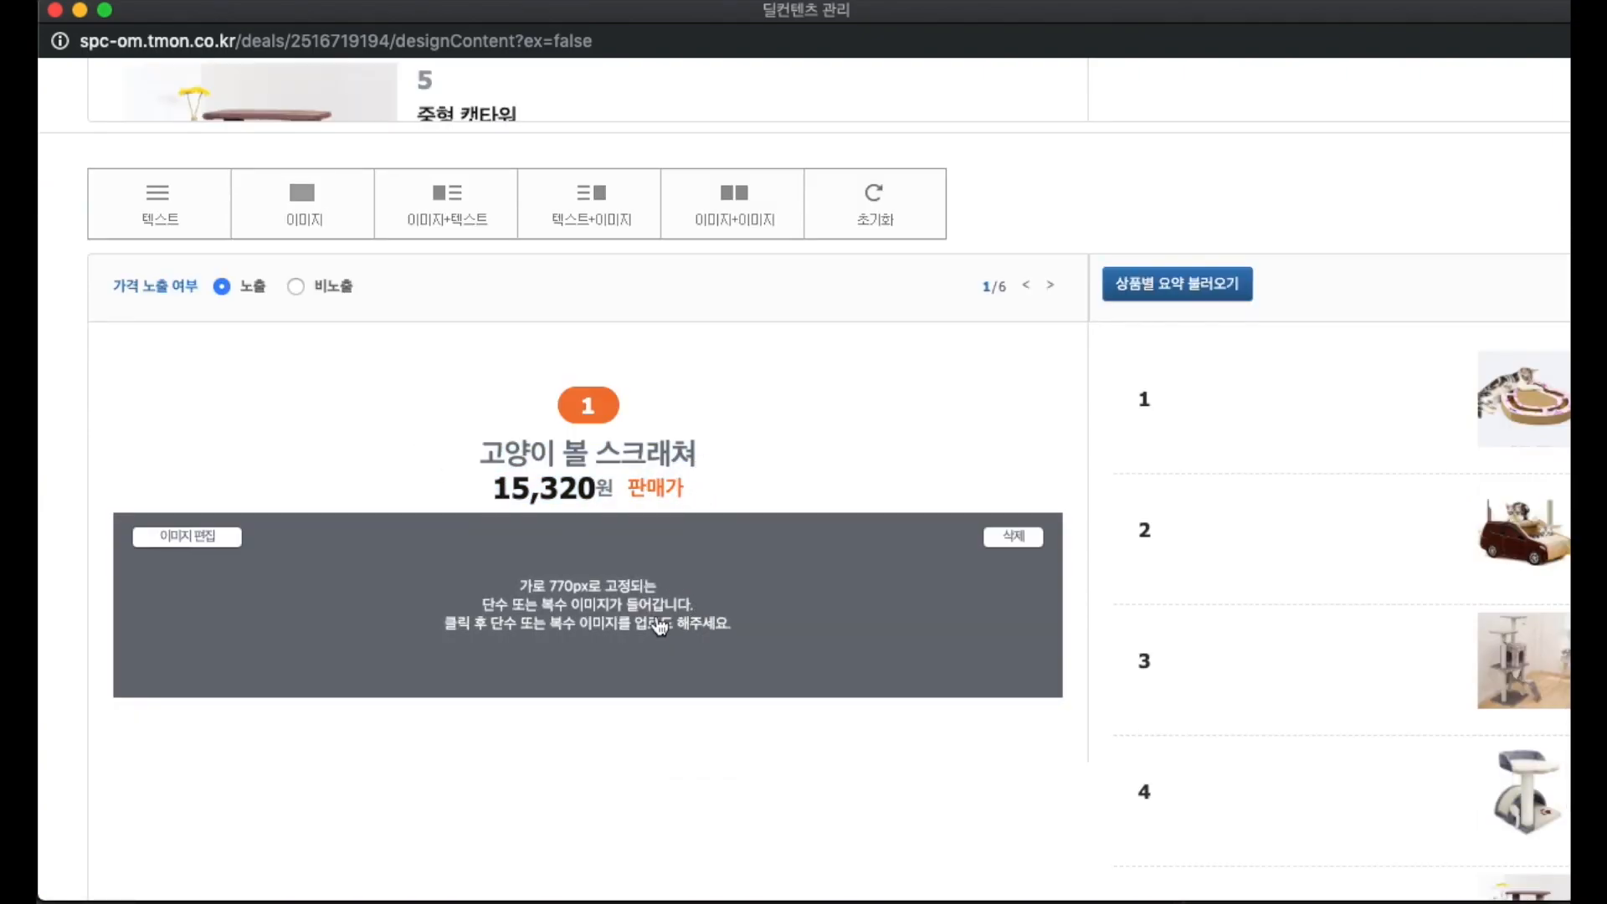
pyautogui.click(642, 624)
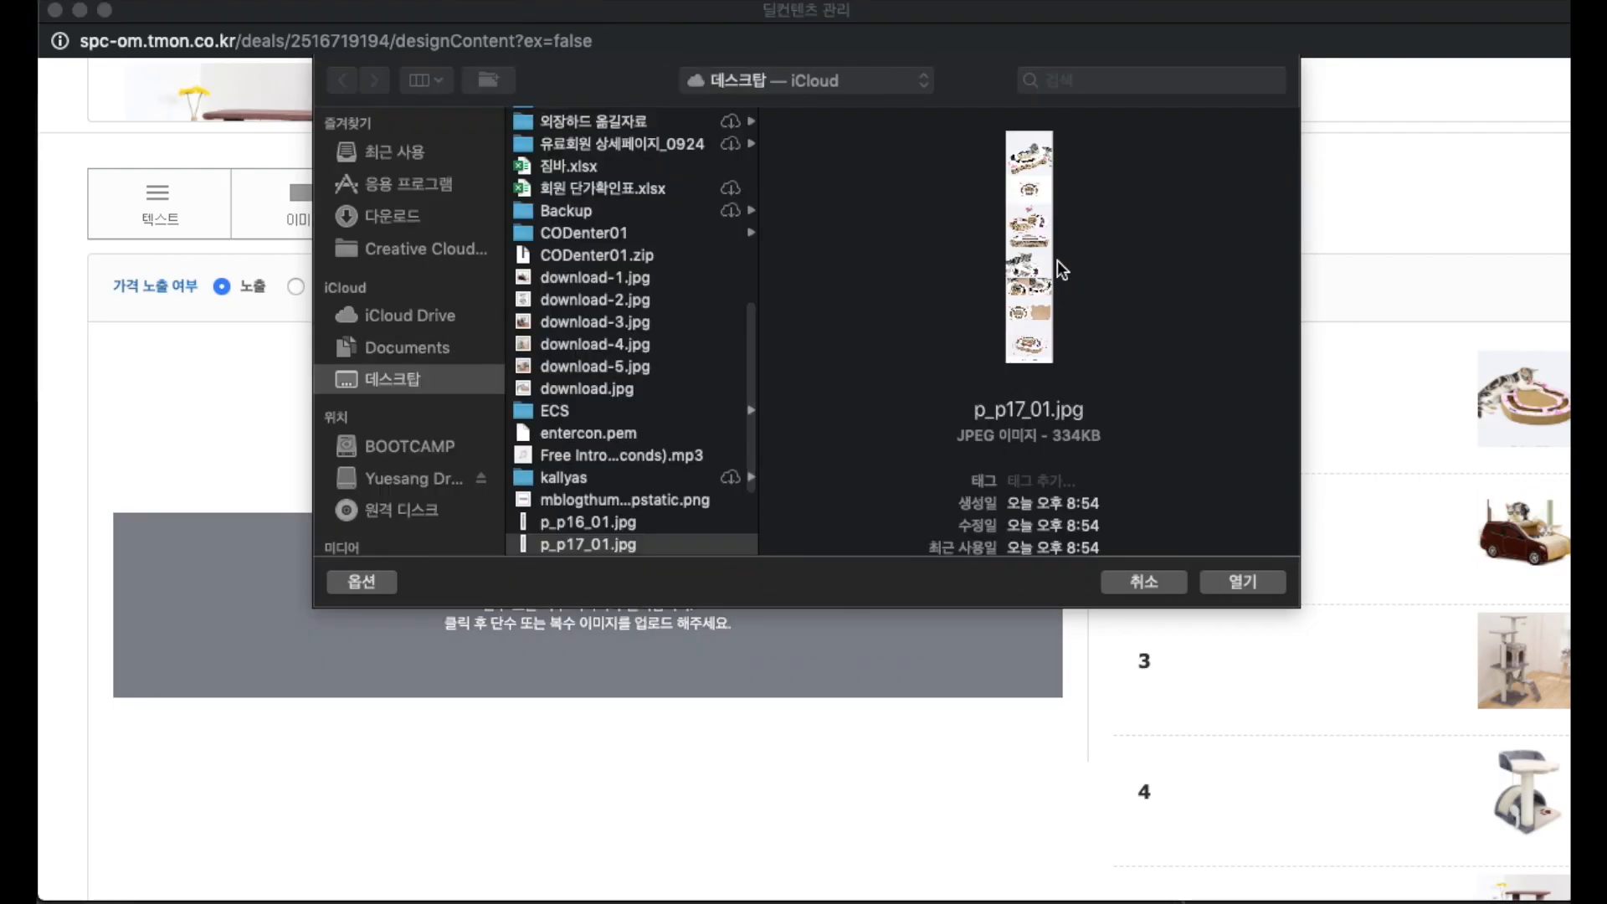
pyautogui.click(1251, 583)
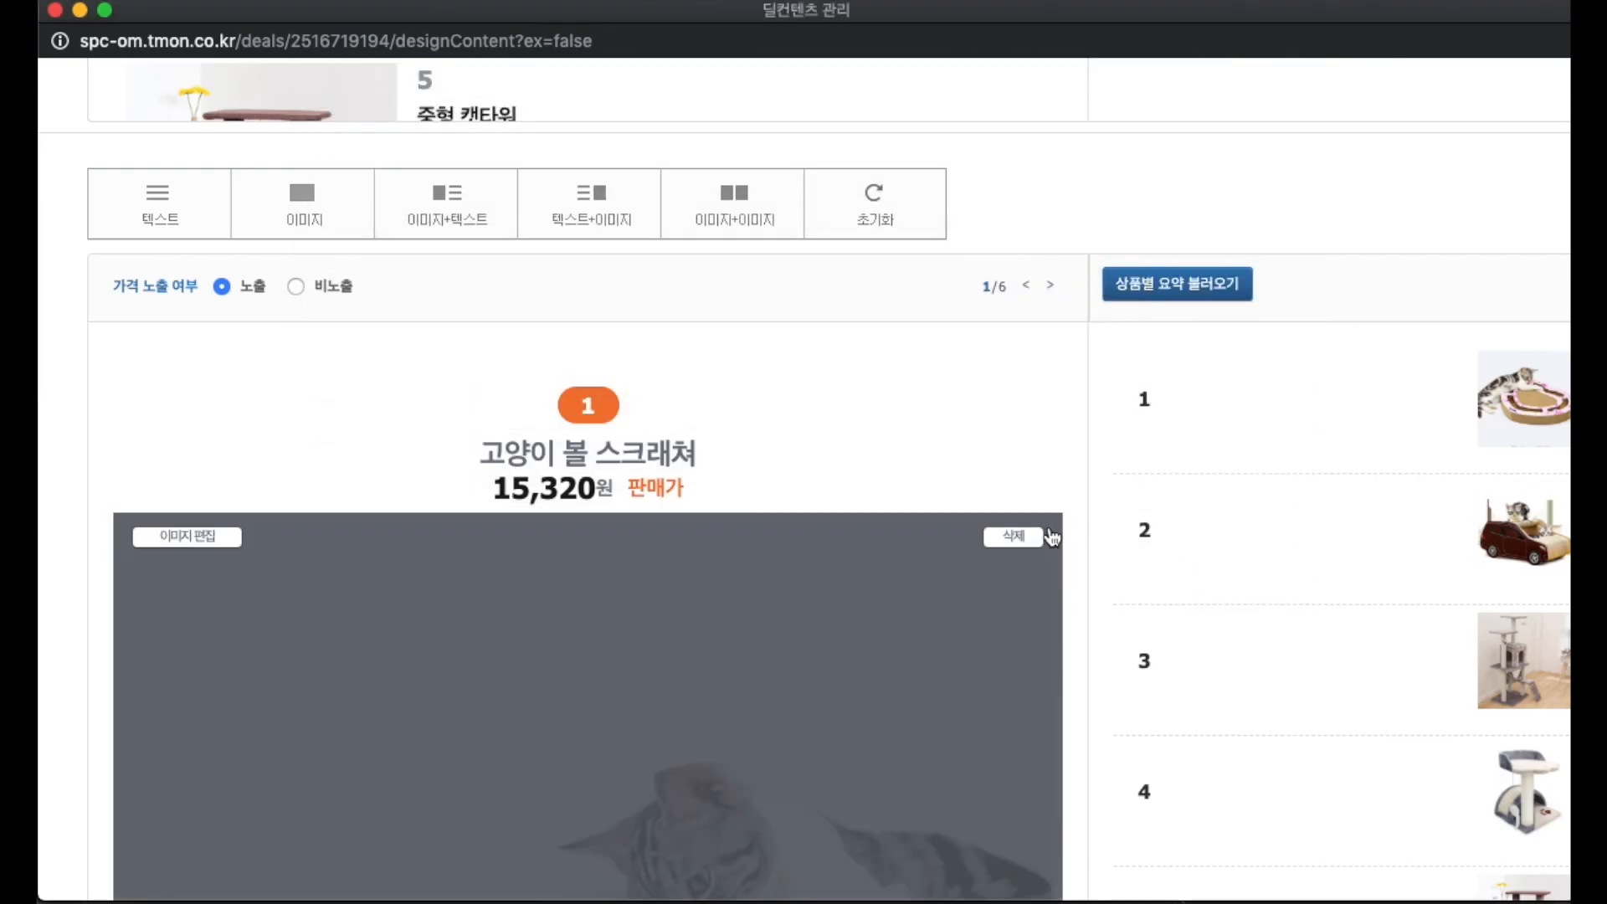
# Step: Review the uploaded detail image of 고양이 볼 스크래쳐 along its length
pyautogui.scroll(-5, 1041, 549)
pyautogui.scroll(-15, 1087, 564)
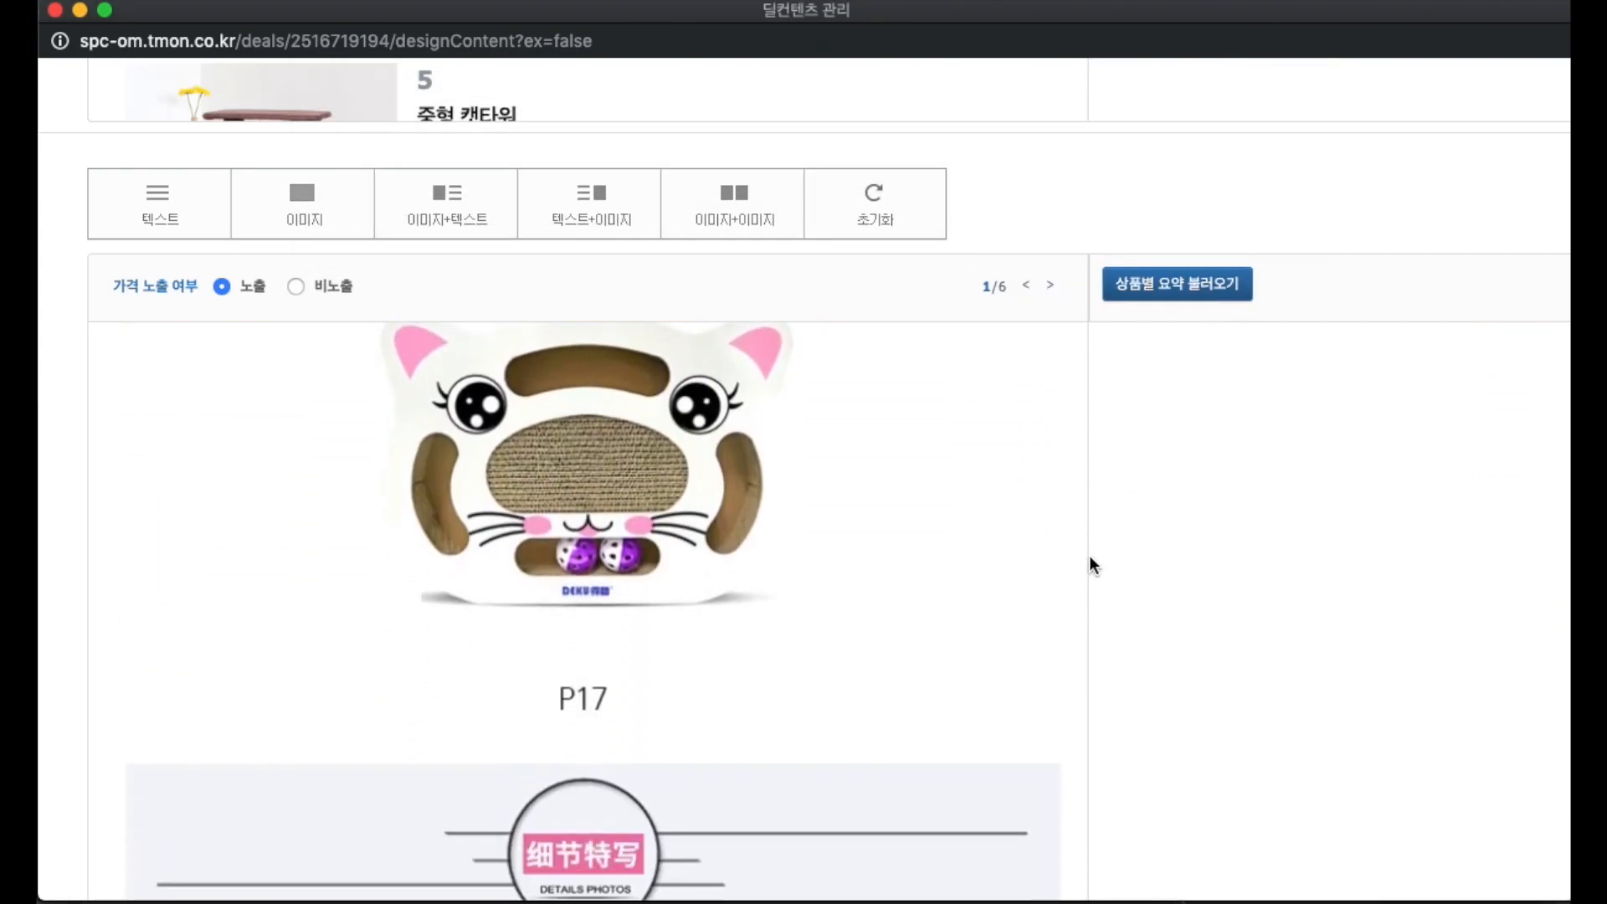
pyautogui.scroll(-10, 1120, 562)
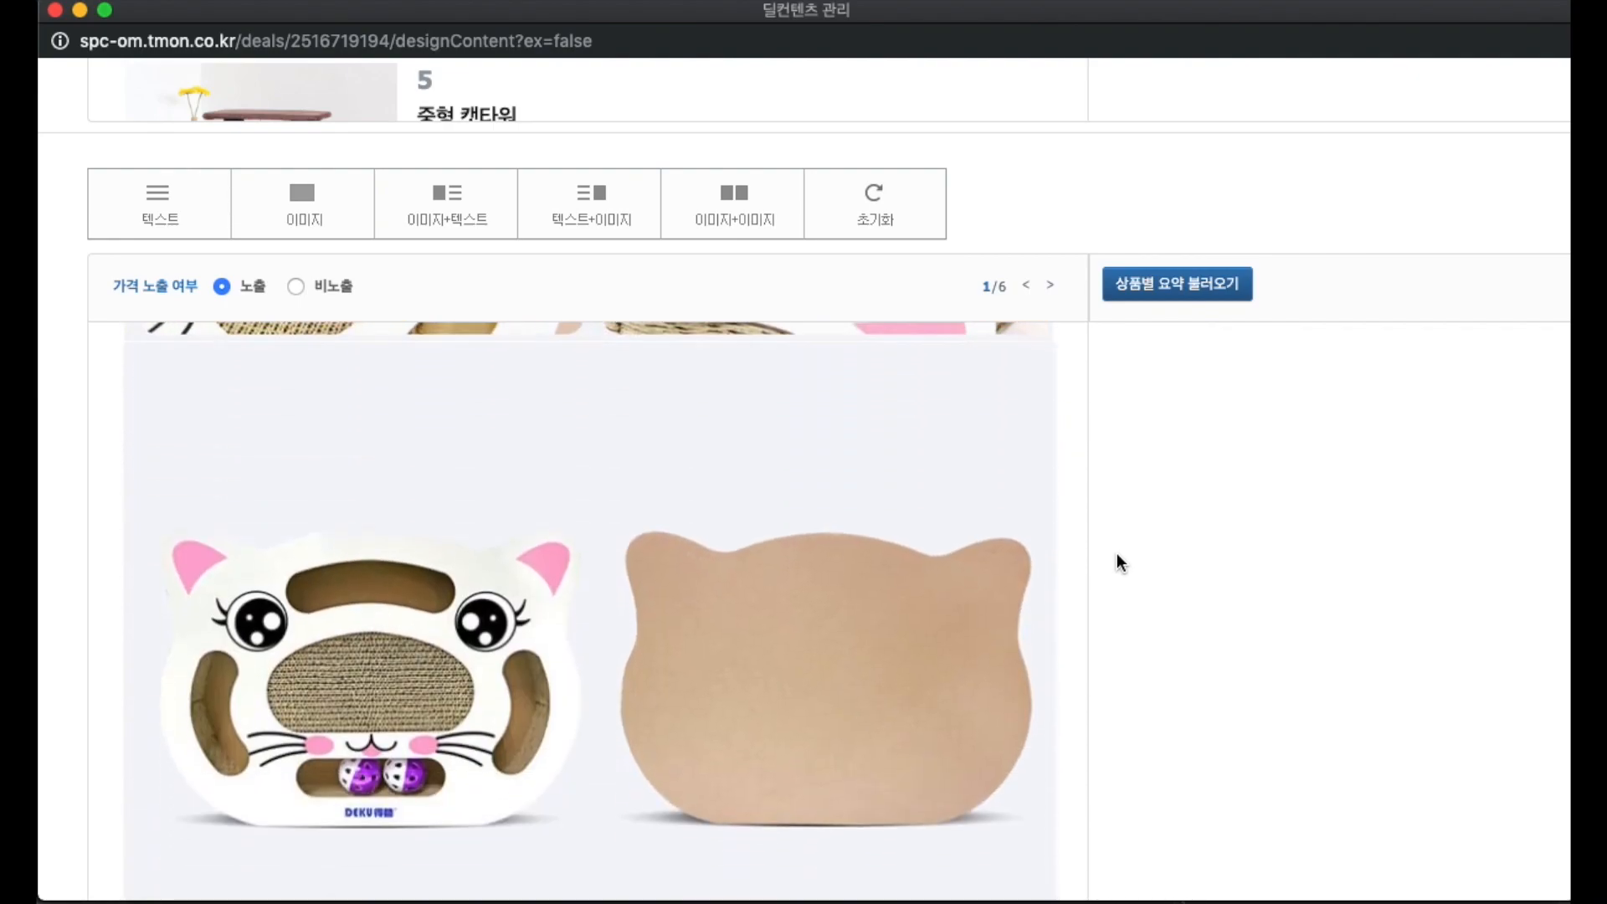
pyautogui.scroll(15, 1120, 549)
pyautogui.scroll(5, 1120, 550)
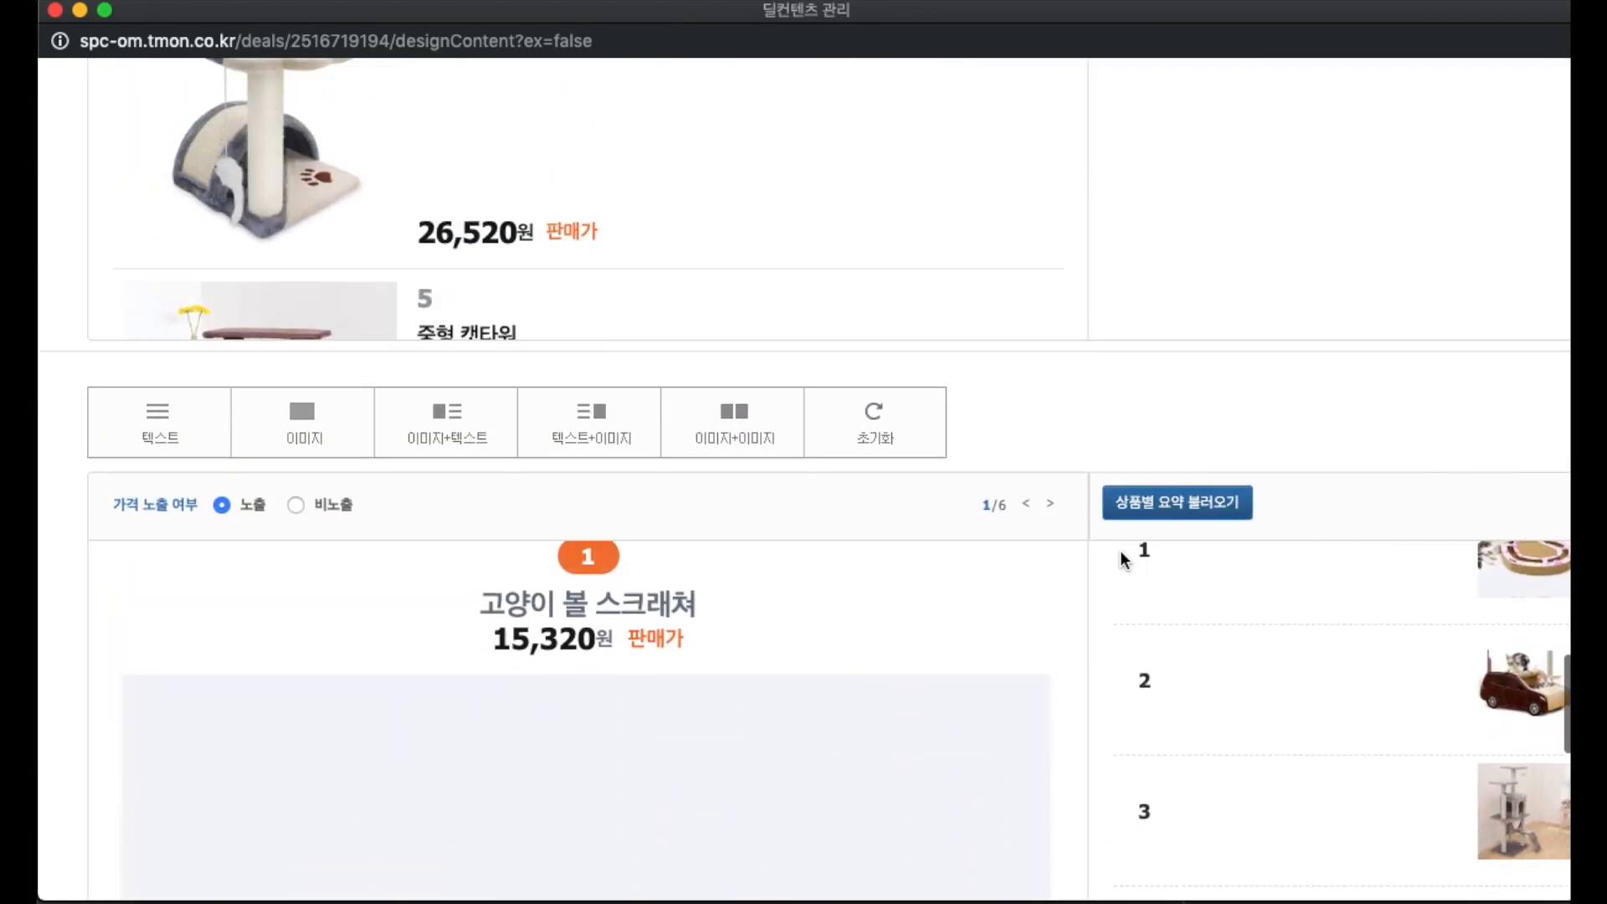
# Step: Add a text block below the detail image and save its product name line as 고양이 볼 스크래쳐
pyautogui.scroll(1, 931, 628)
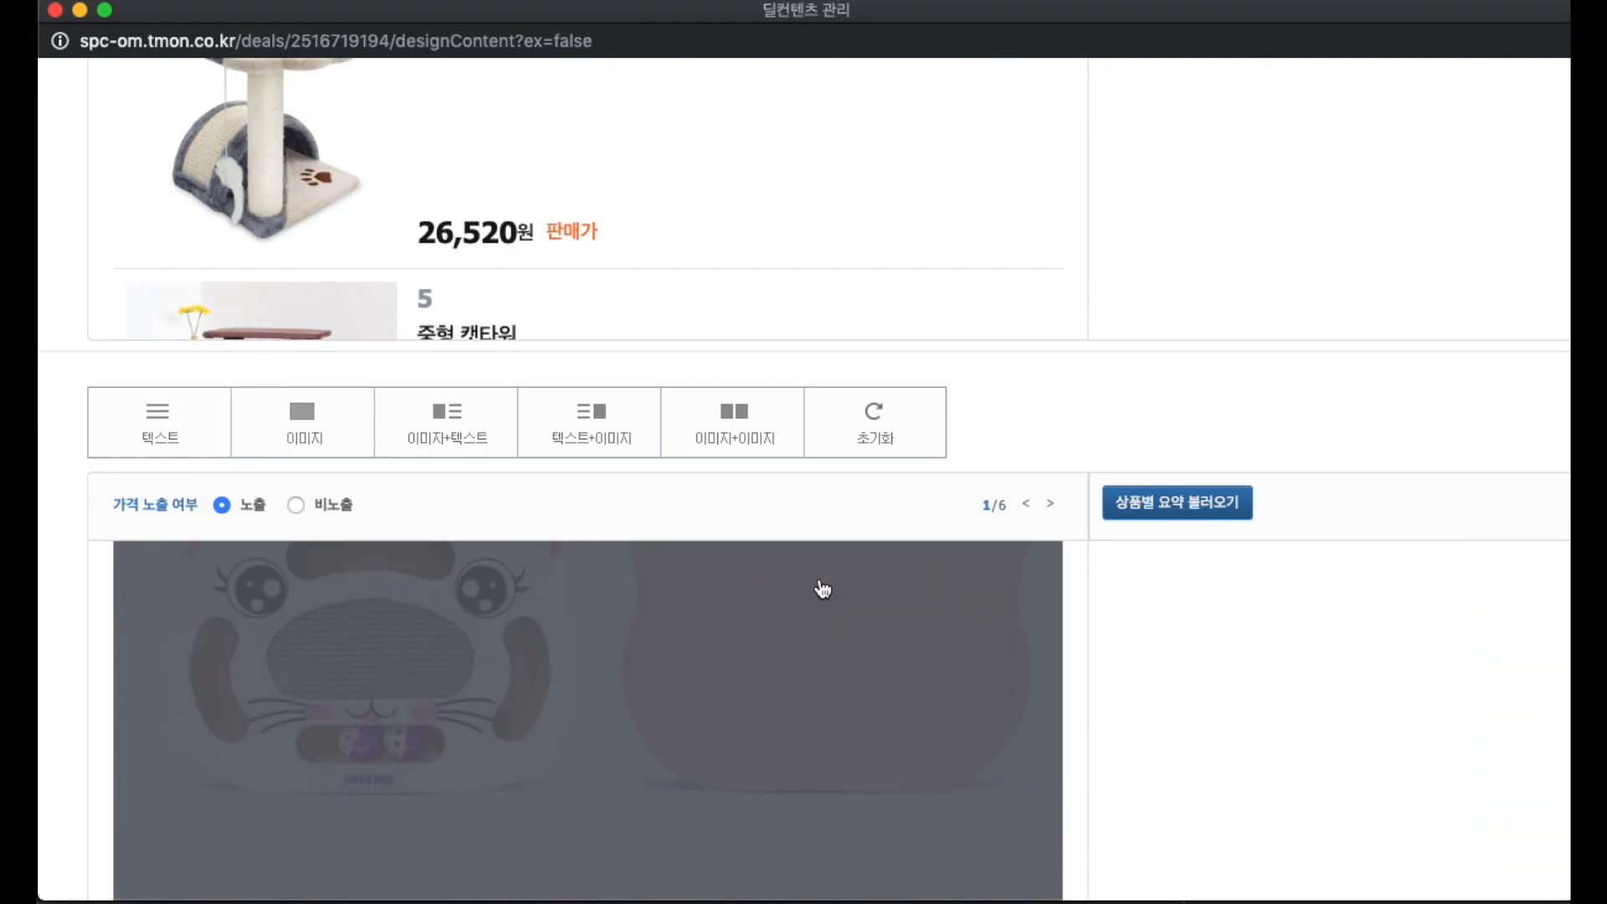
pyautogui.scroll(-8, 820, 586)
pyautogui.scroll(-3, 703, 620)
pyautogui.click(332, 636)
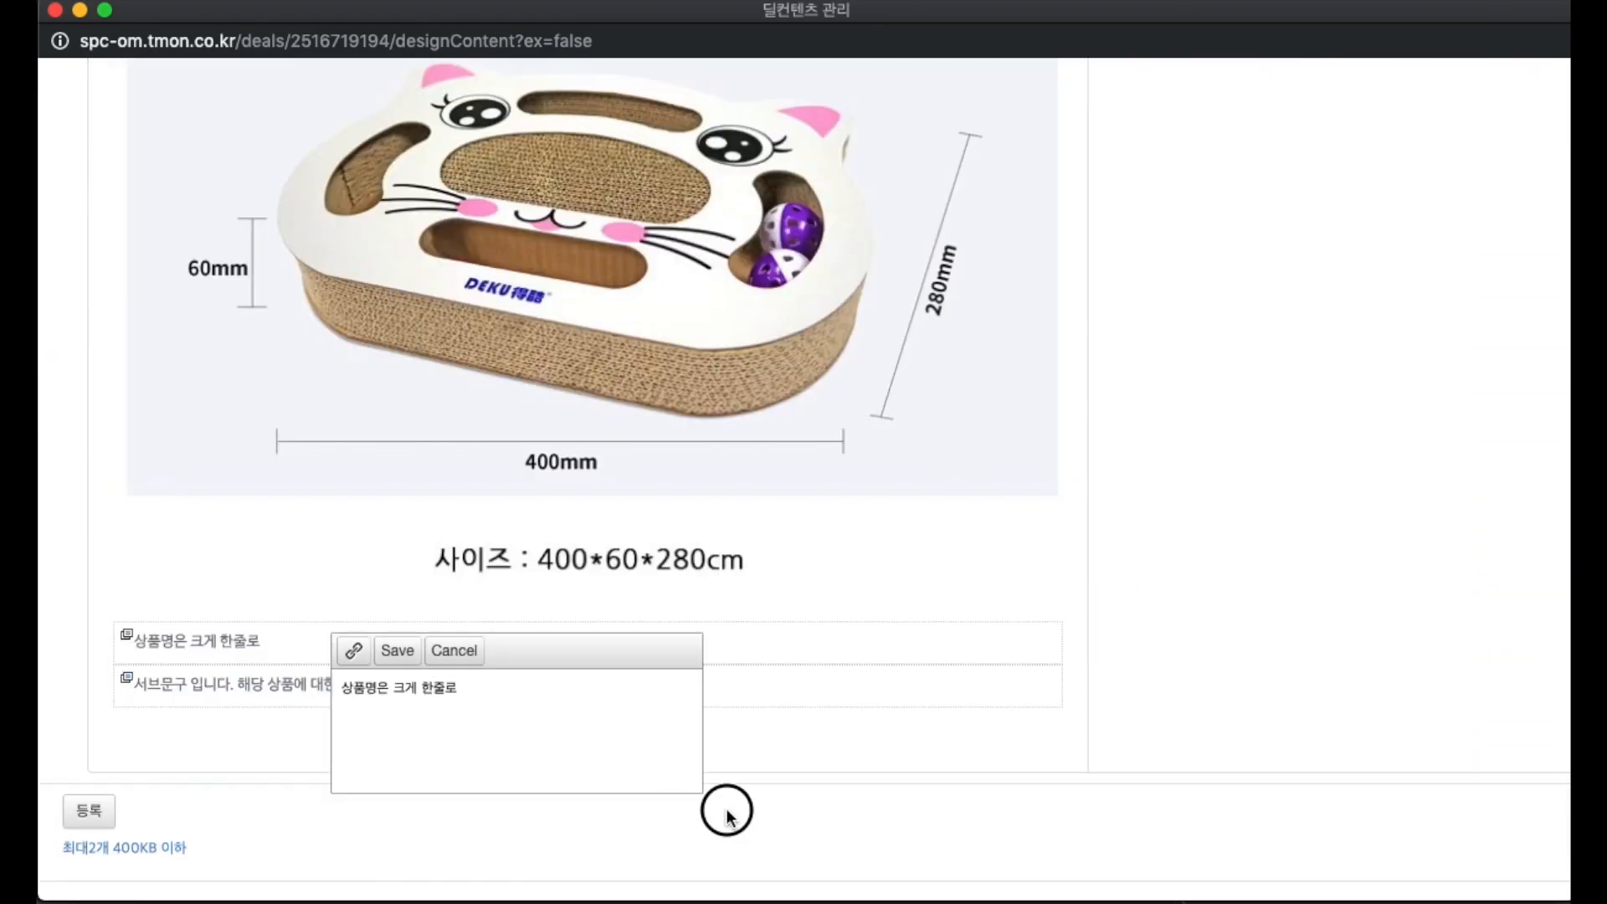
pyautogui.moveTo(367, 696); pyautogui.dragTo(127, 643)
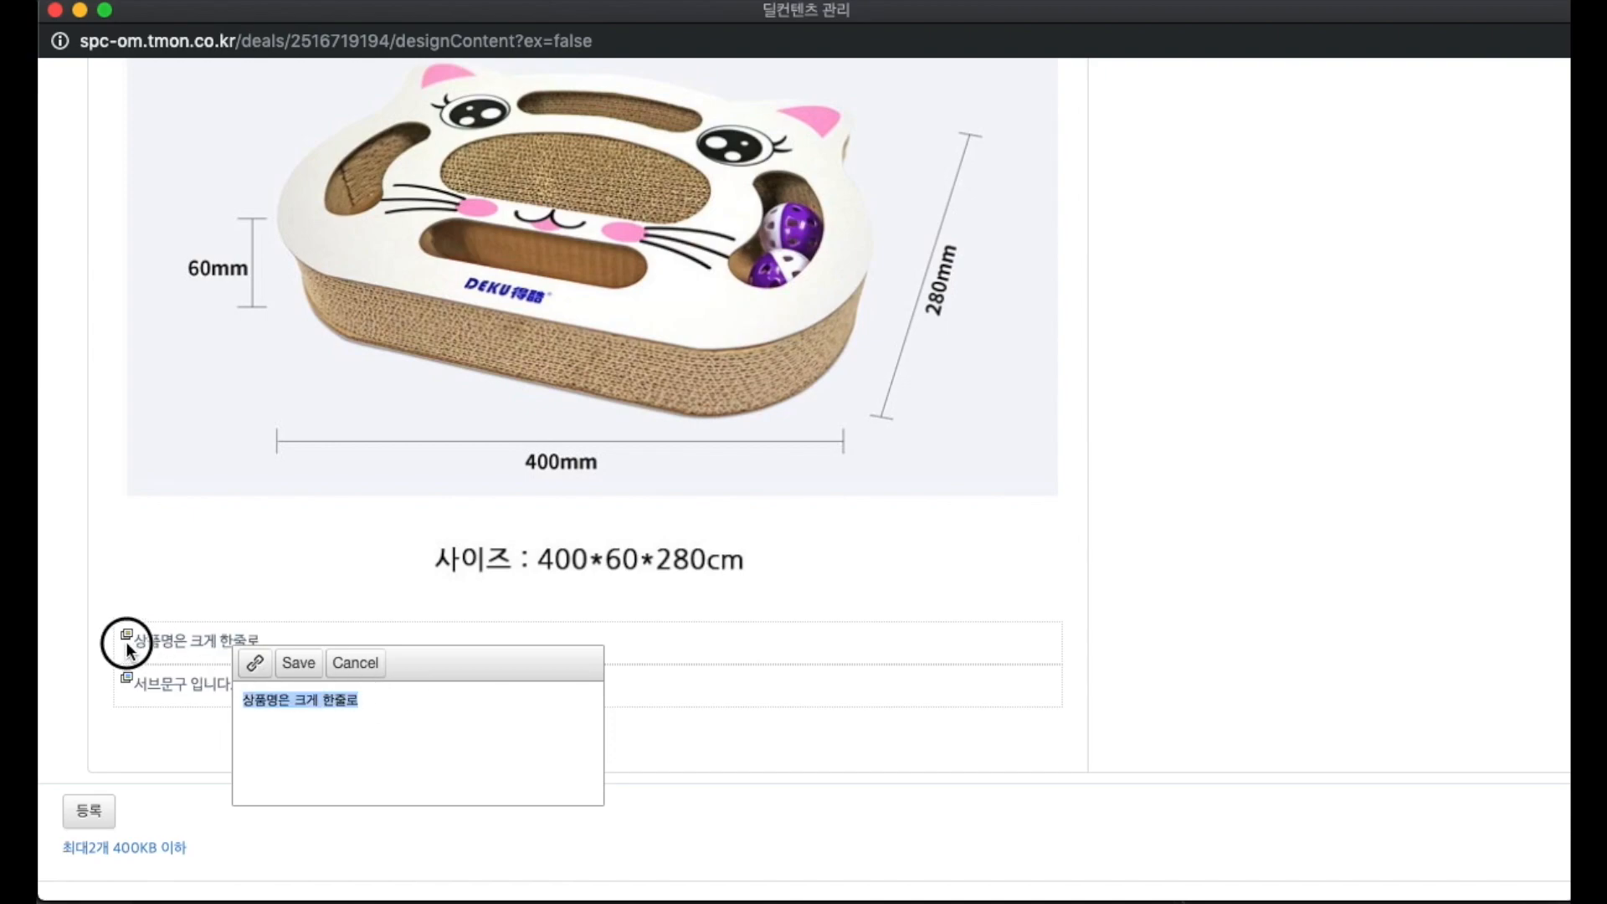
pyautogui.write('이 볼 스크래쳐')
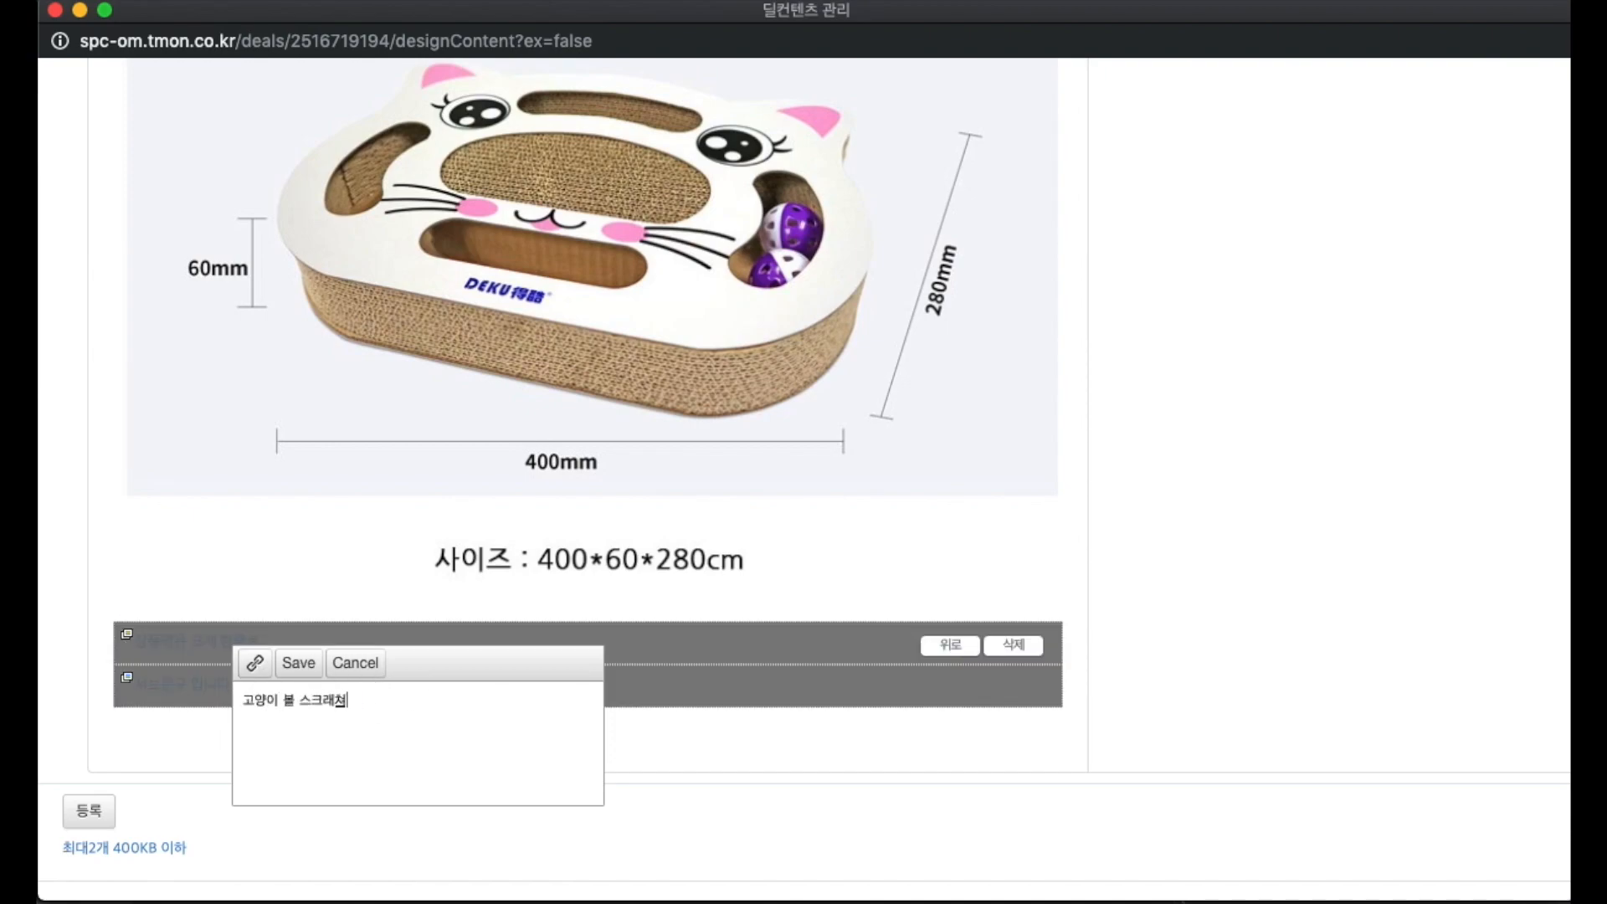
pyautogui.click(301, 663)
# Step: Replace the text block's 서브문구 with the two lines "내 고양이가 사랑하는 스크래쳐와" and "볼까지 포함되어 있어 지루할 틈이 없는 고양이 장난감!" and save it
pyautogui.click(352, 691)
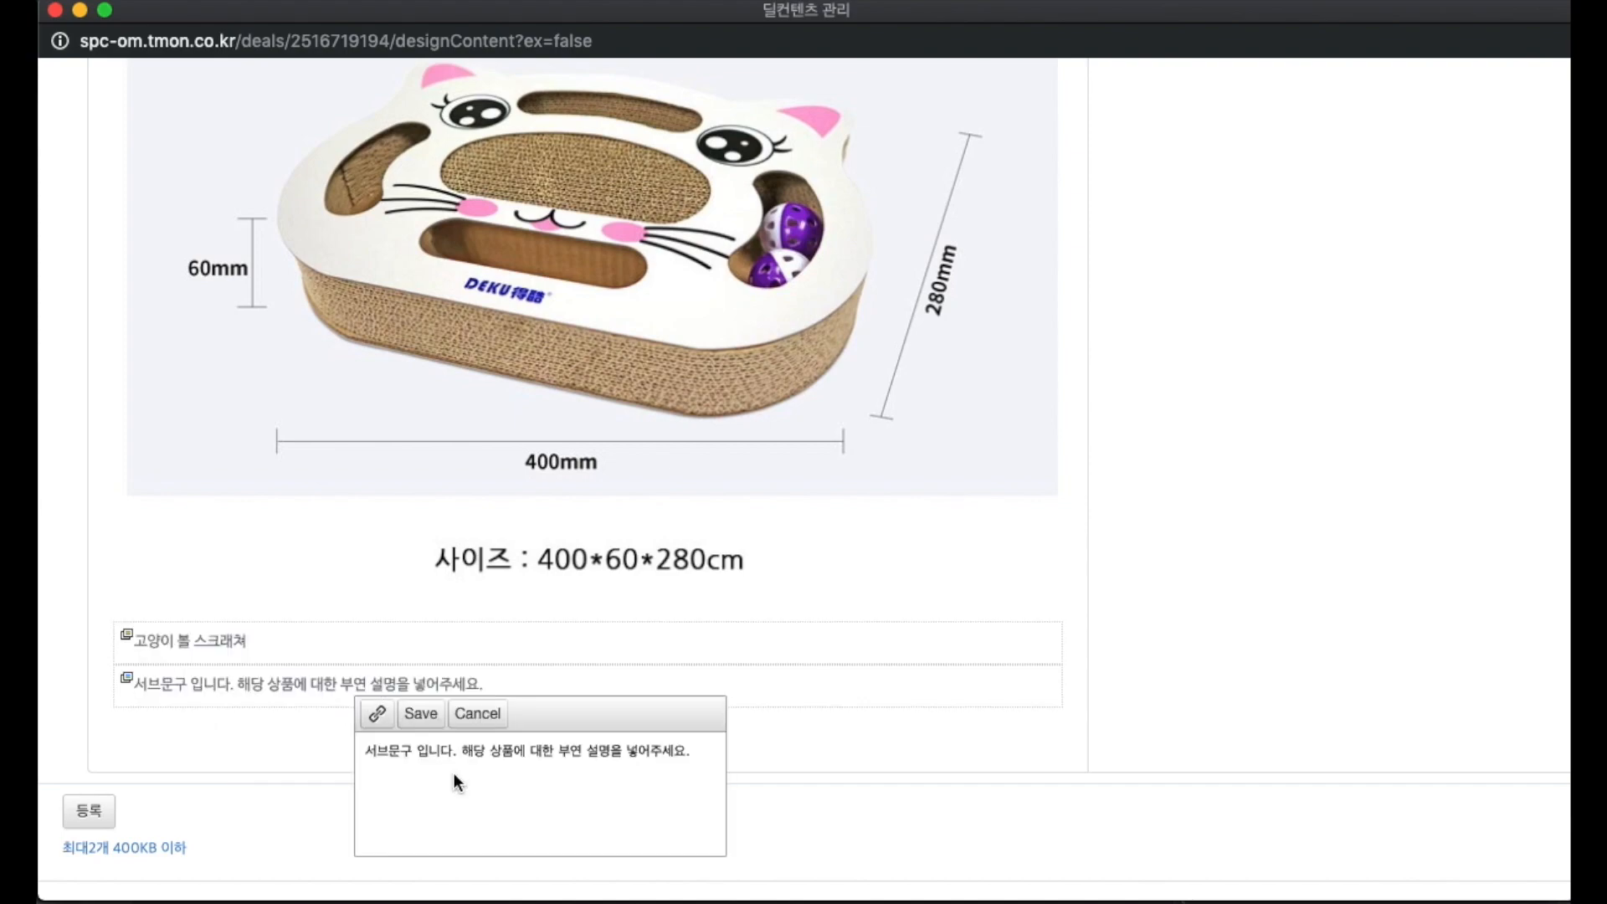
pyautogui.tripleClick(489, 751)
pyautogui.write('ㄴ')
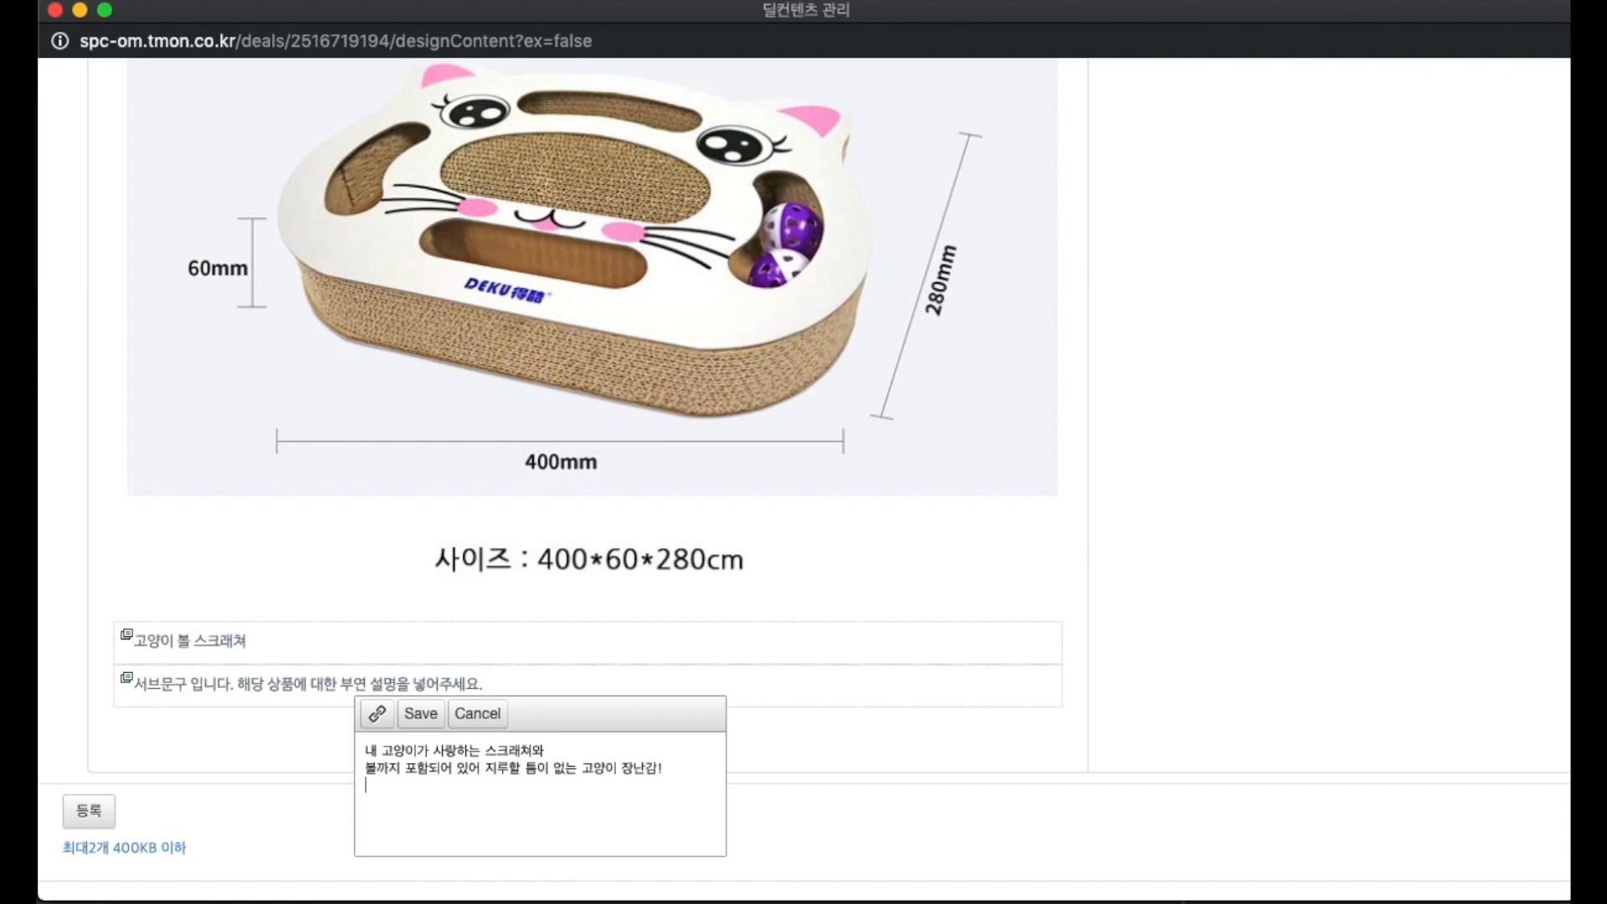
pyautogui.click(436, 705)
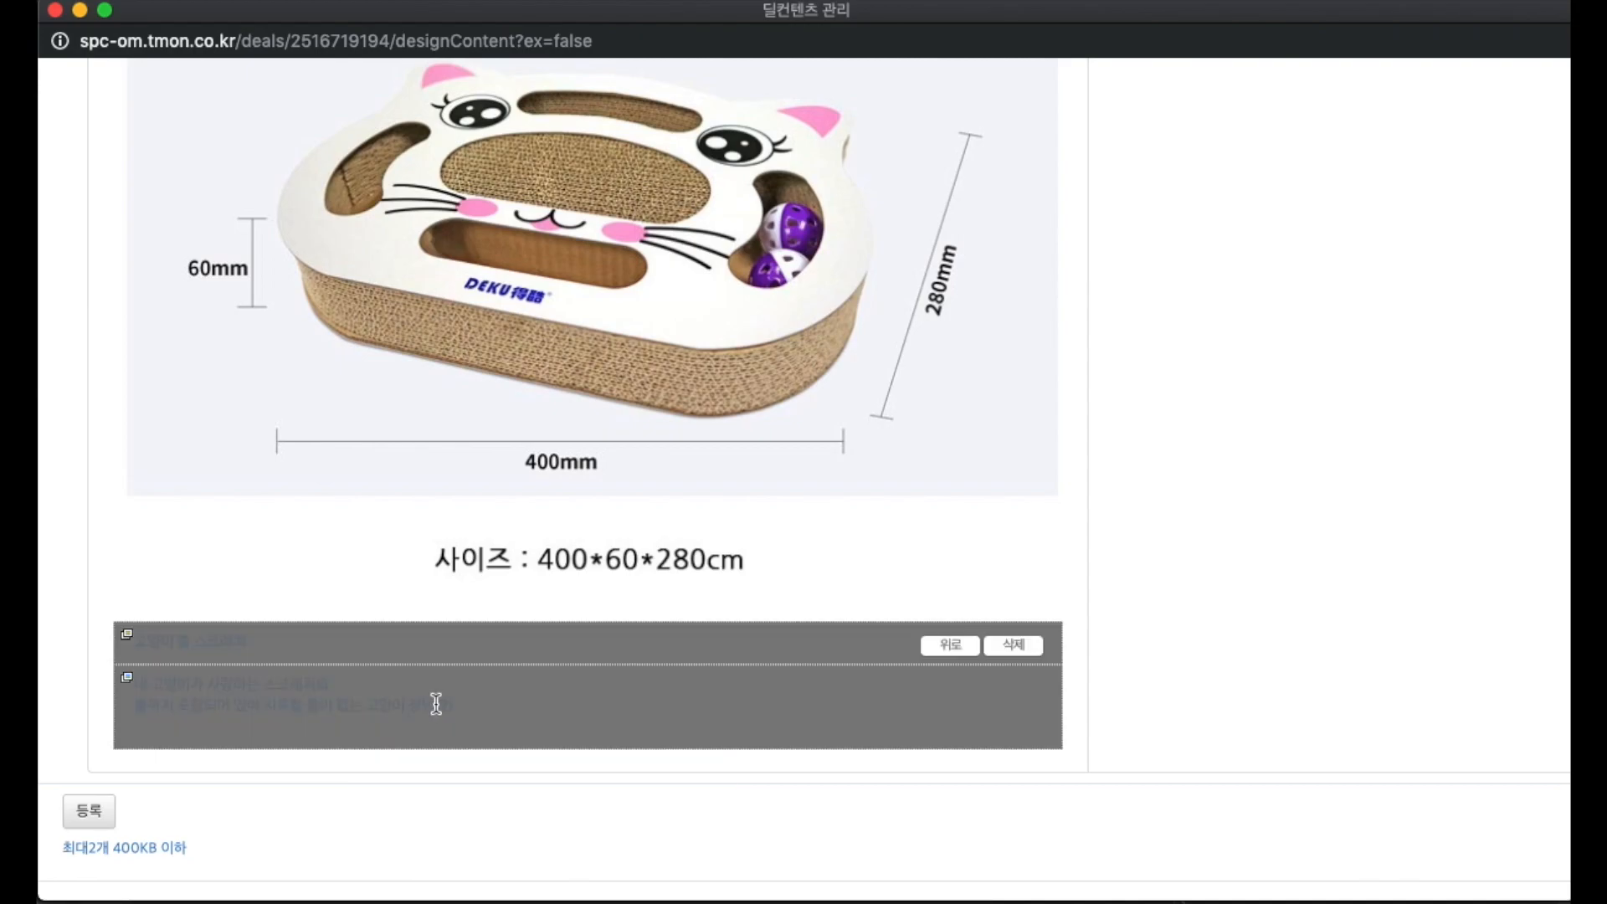
# Step: Move the text block above the detail image on the 고양이 볼 스크래쳐 page and check the new order
pyautogui.click(953, 646)
pyautogui.scroll(10, 560, 556)
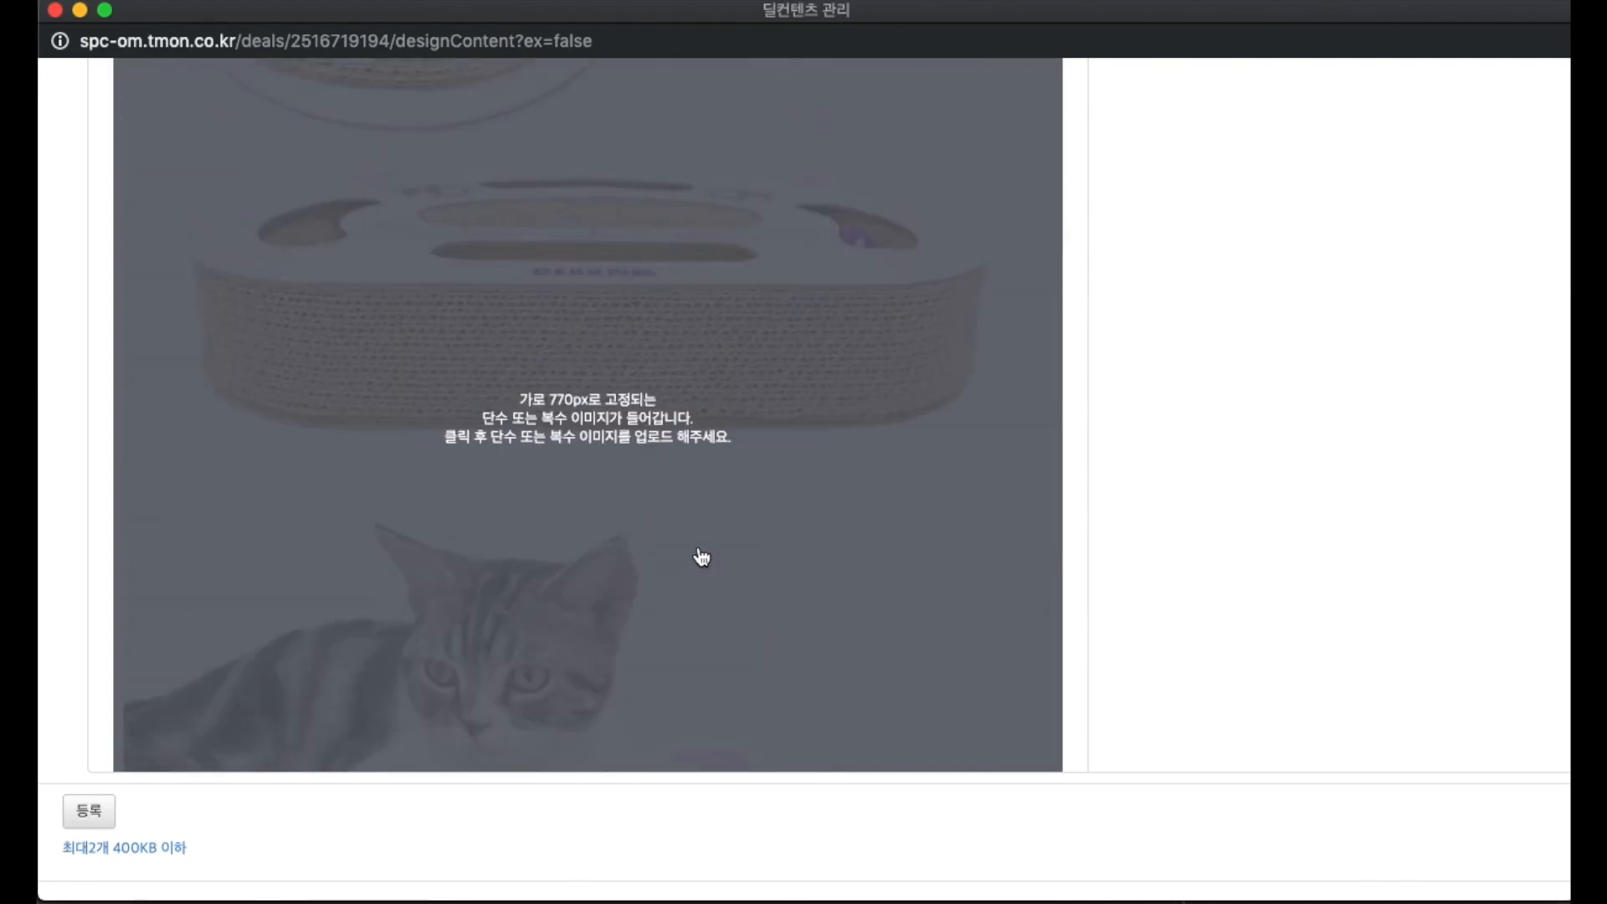
pyautogui.scroll(1, 724, 557)
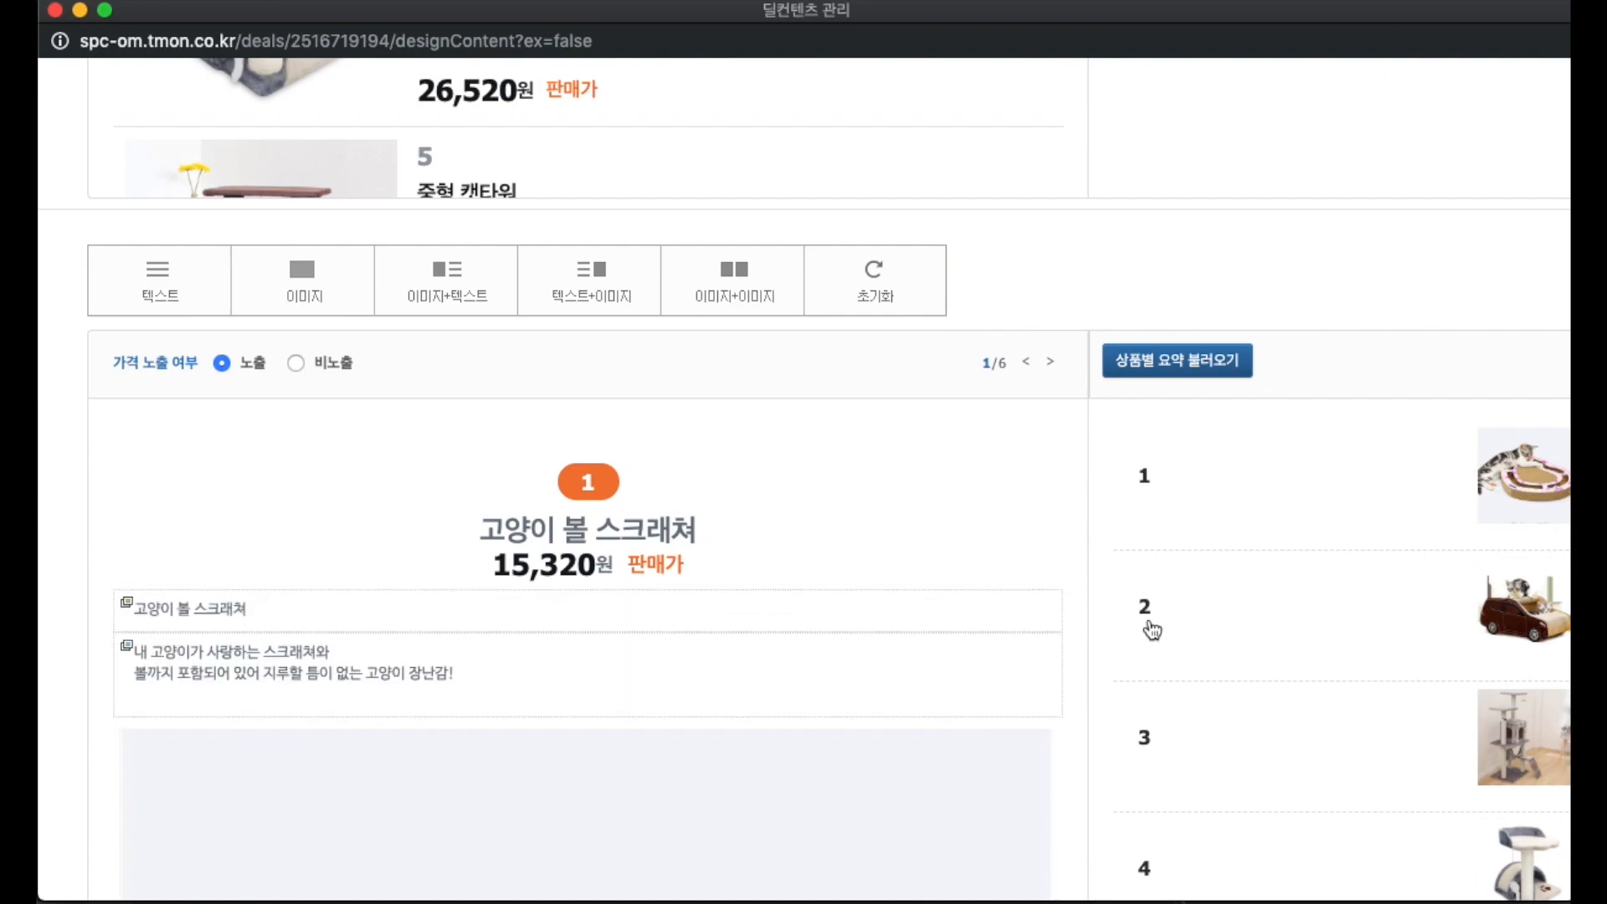
# Step: Add an image block to the 고양이 자동차 스크래쳐 page, upload p_p16_01.jpg into it and check the detail image
pyautogui.click(1295, 609)
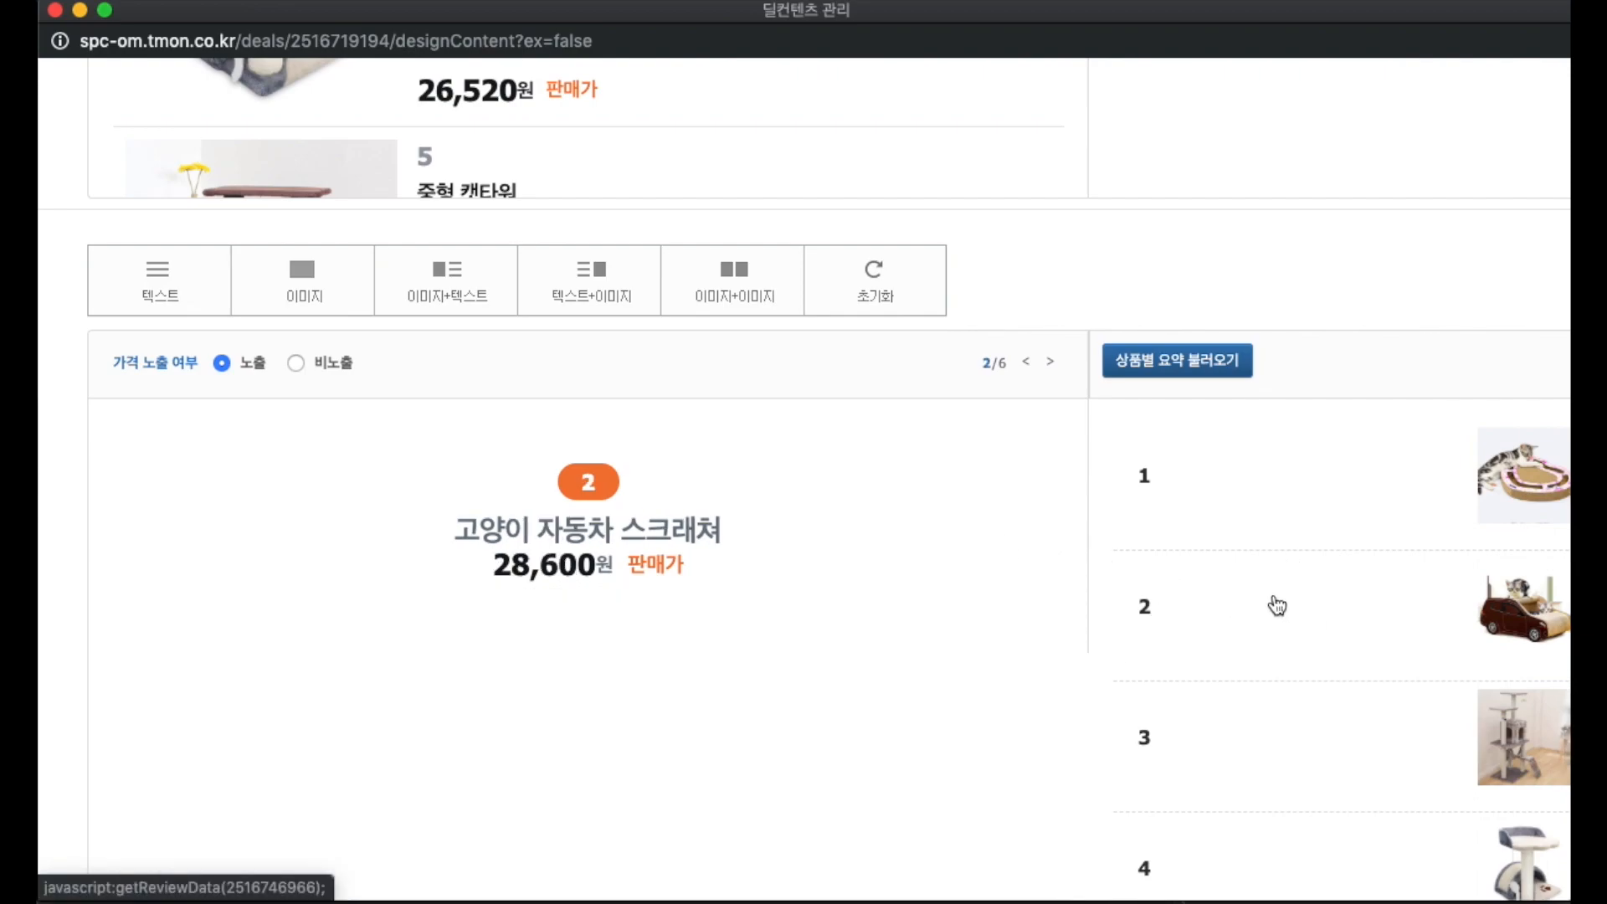
pyautogui.scroll(-1, 730, 599)
pyautogui.click(319, 259)
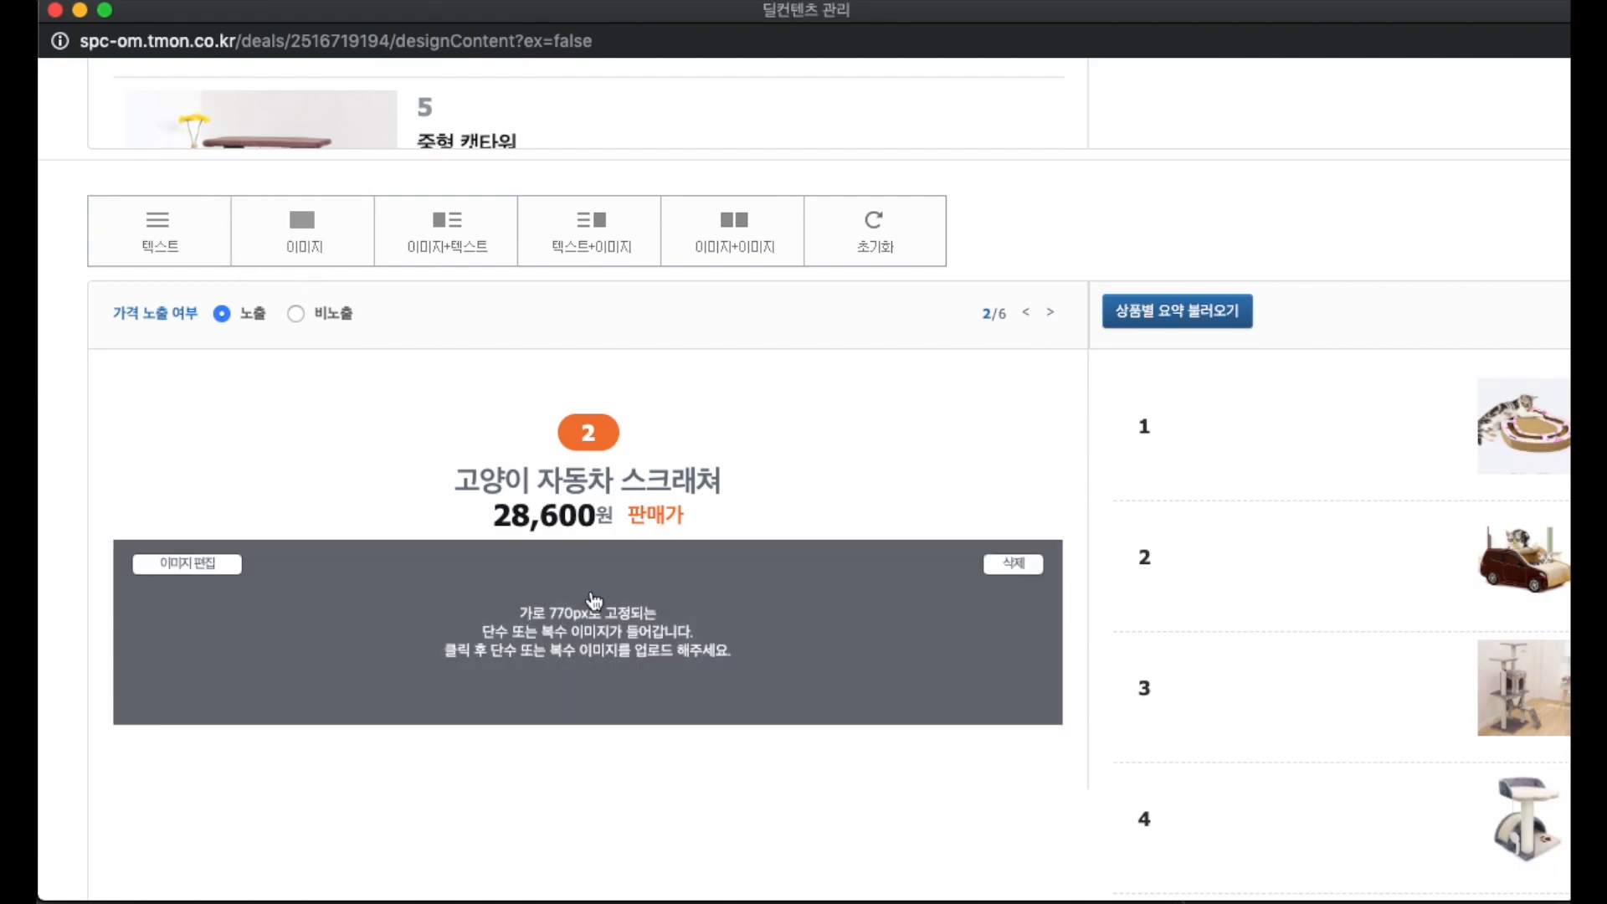
pyautogui.click(638, 628)
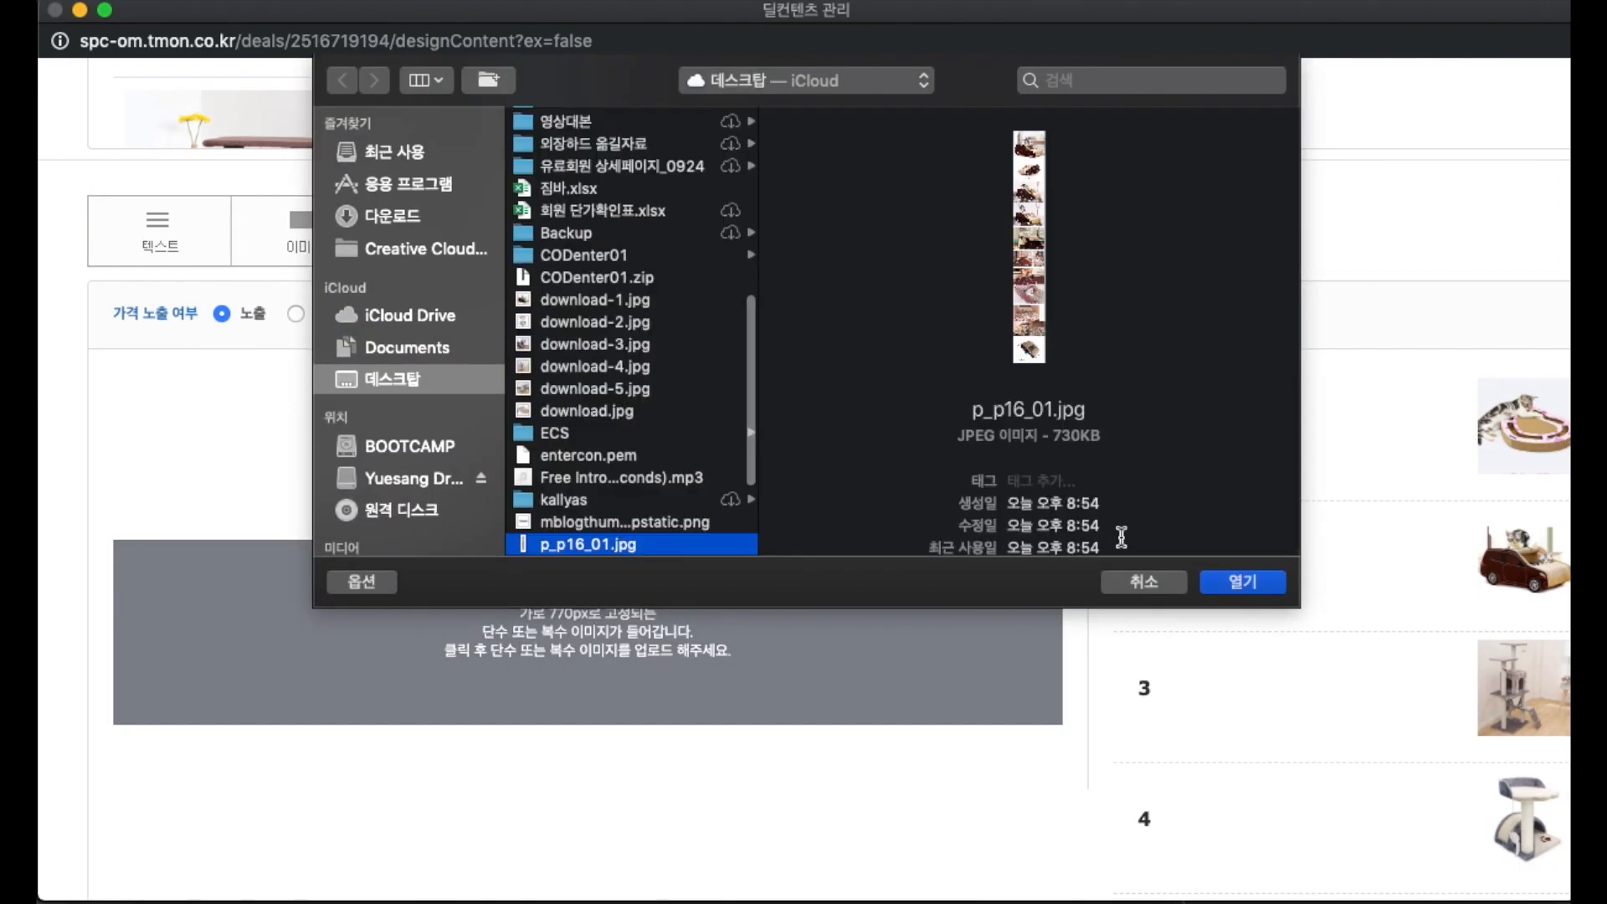
pyautogui.click(1233, 580)
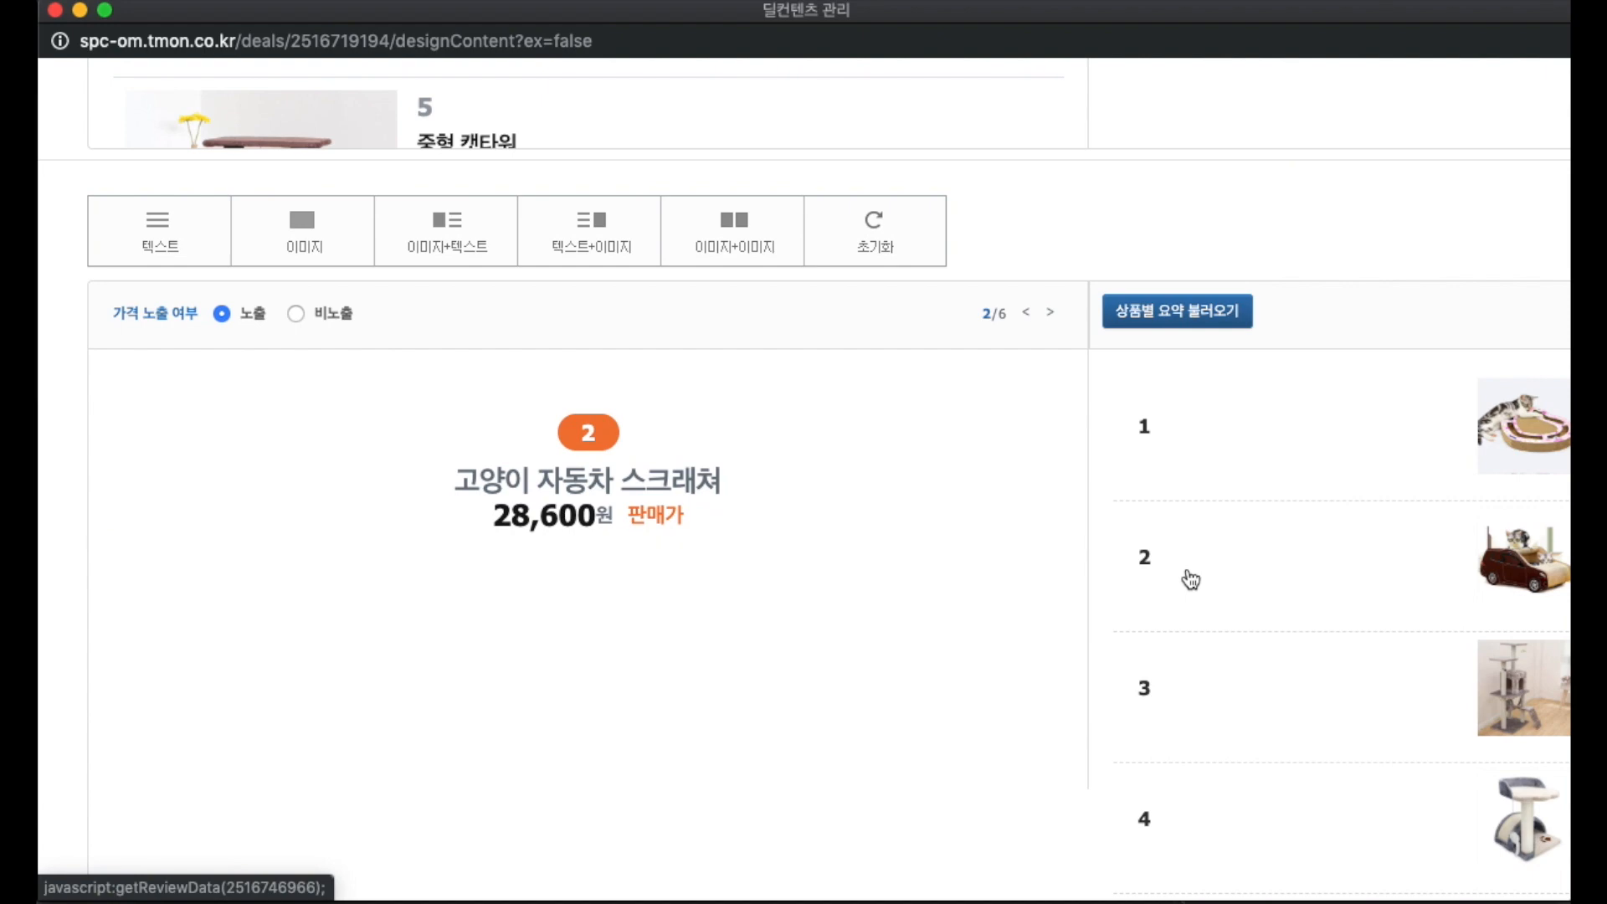
pyautogui.scroll(-5, 1091, 549)
pyautogui.scroll(-10, 968, 513)
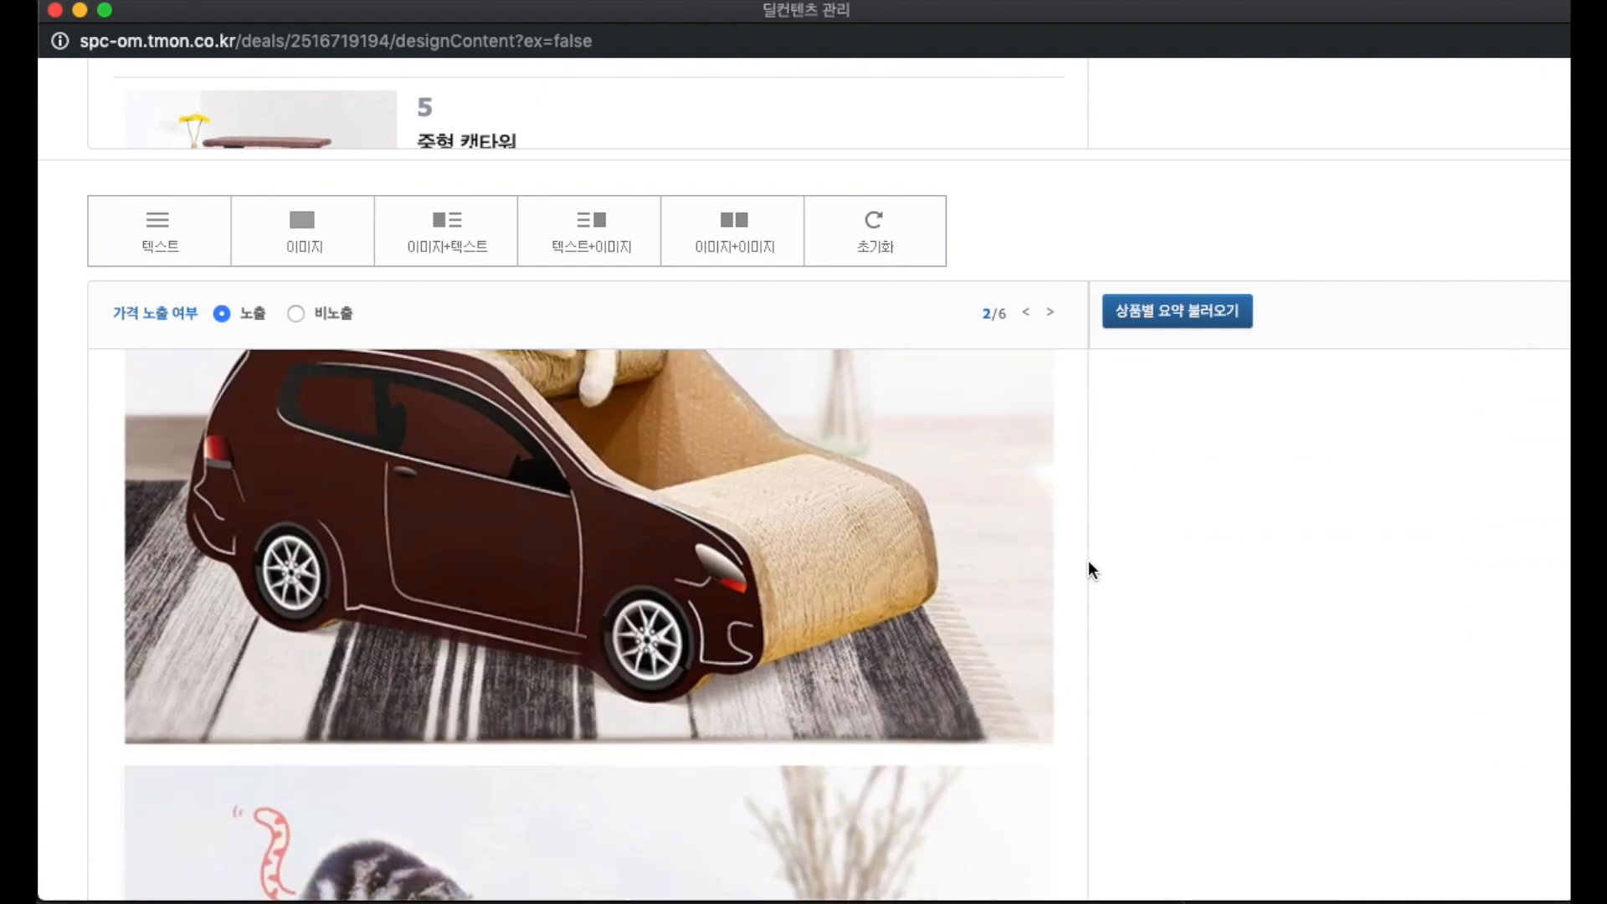
pyautogui.scroll(-15, 1088, 569)
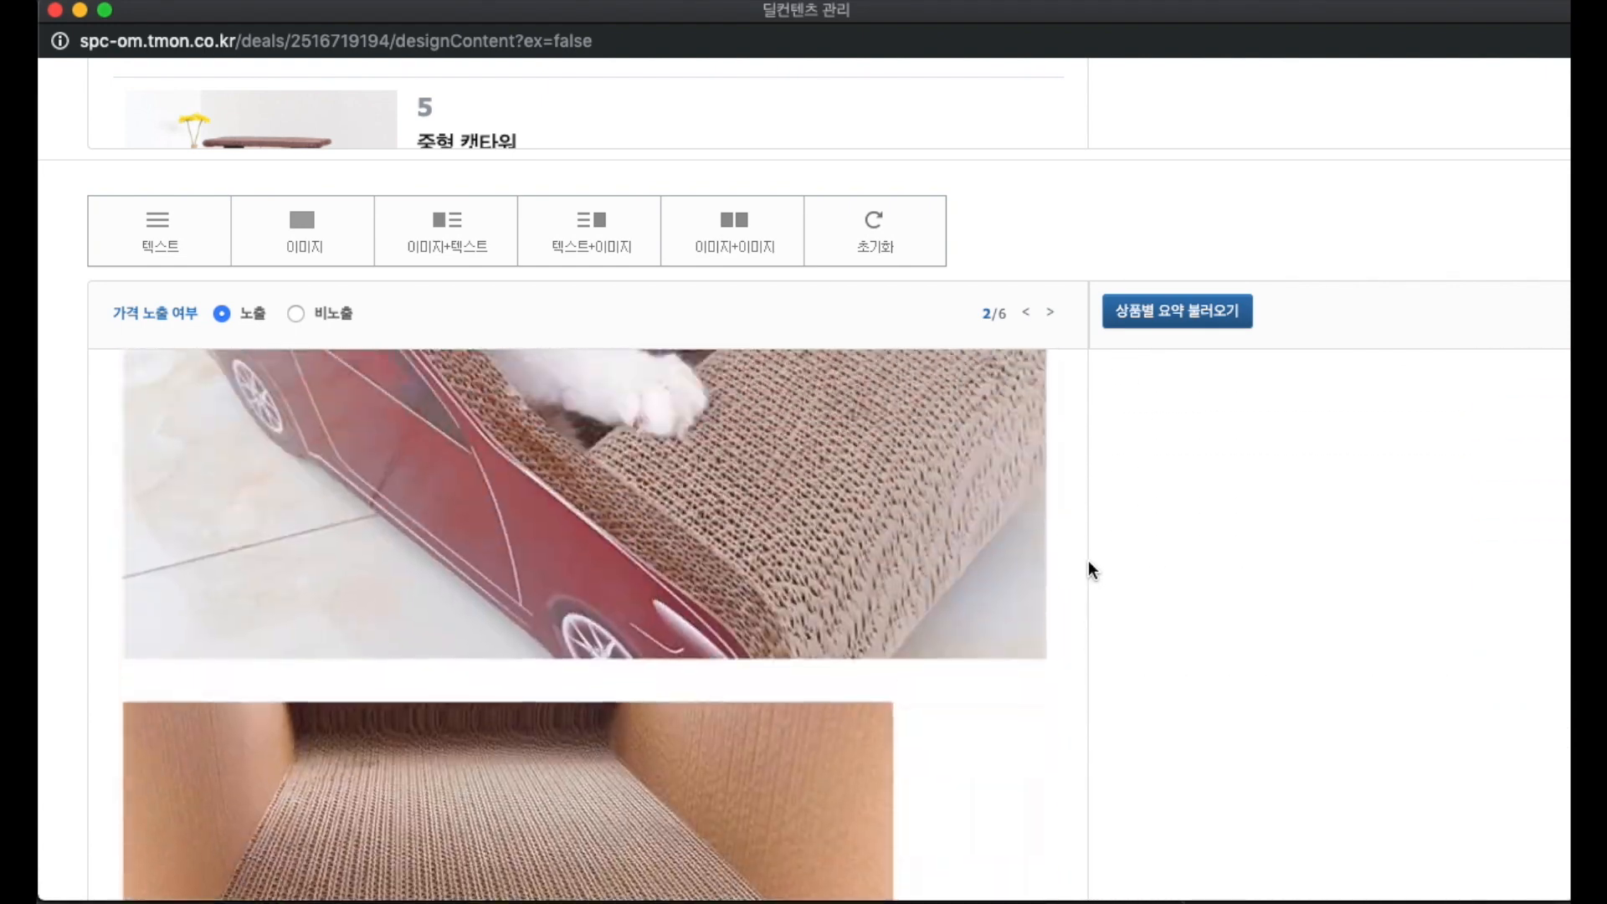
pyautogui.scroll(15, 1088, 562)
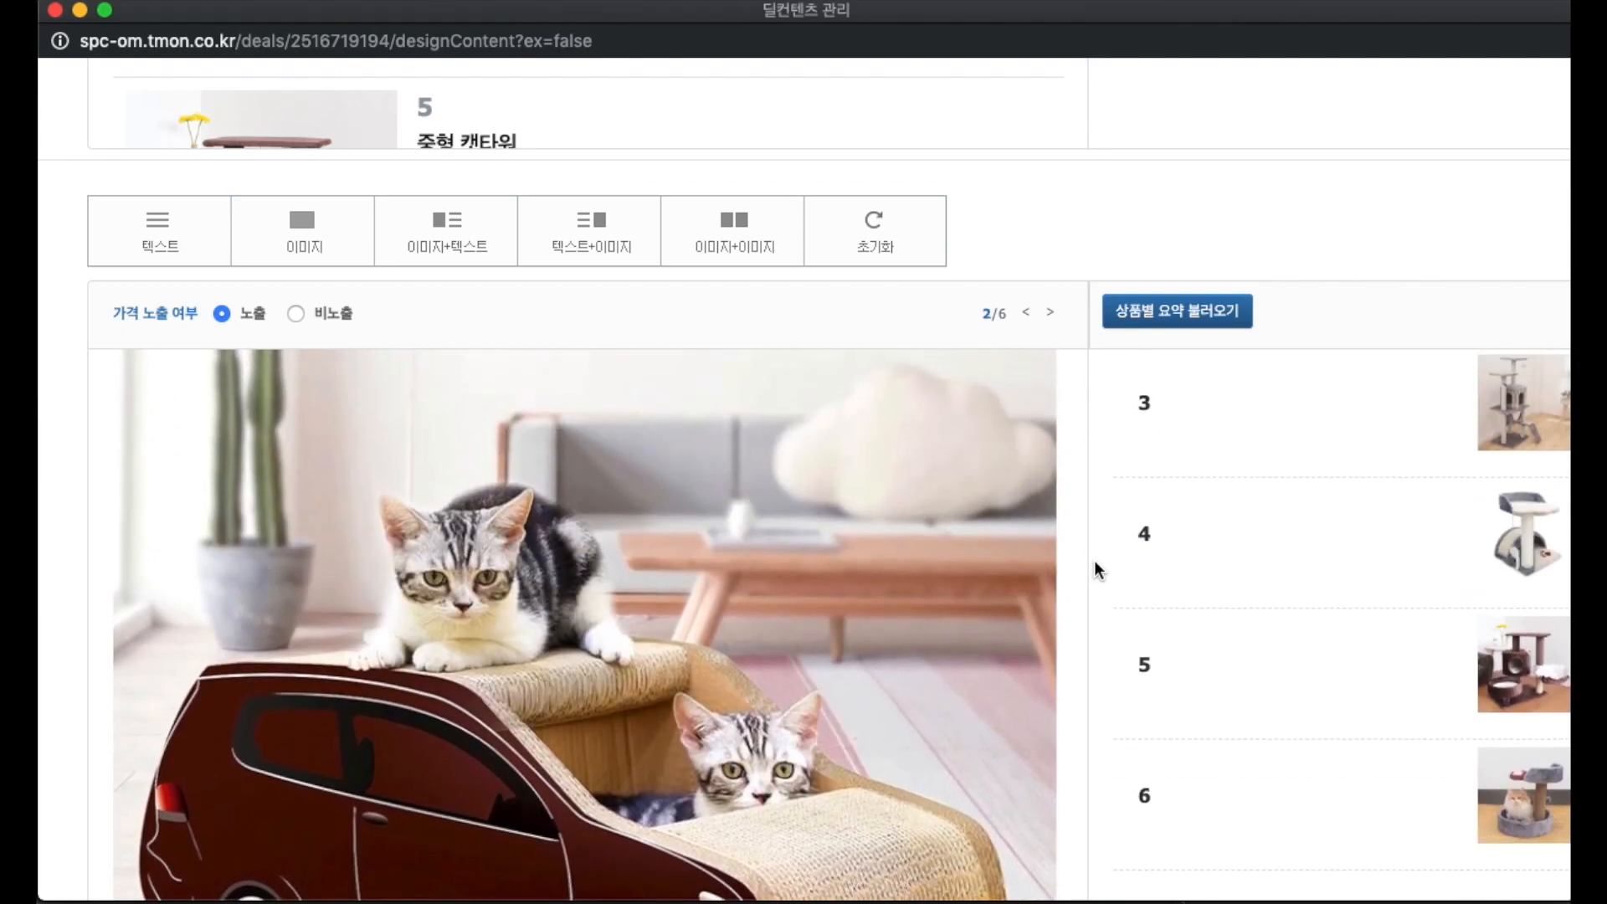
# Step: Add an image block to the 대형 캣타워 page and upload its detail image
pyautogui.click(1144, 705)
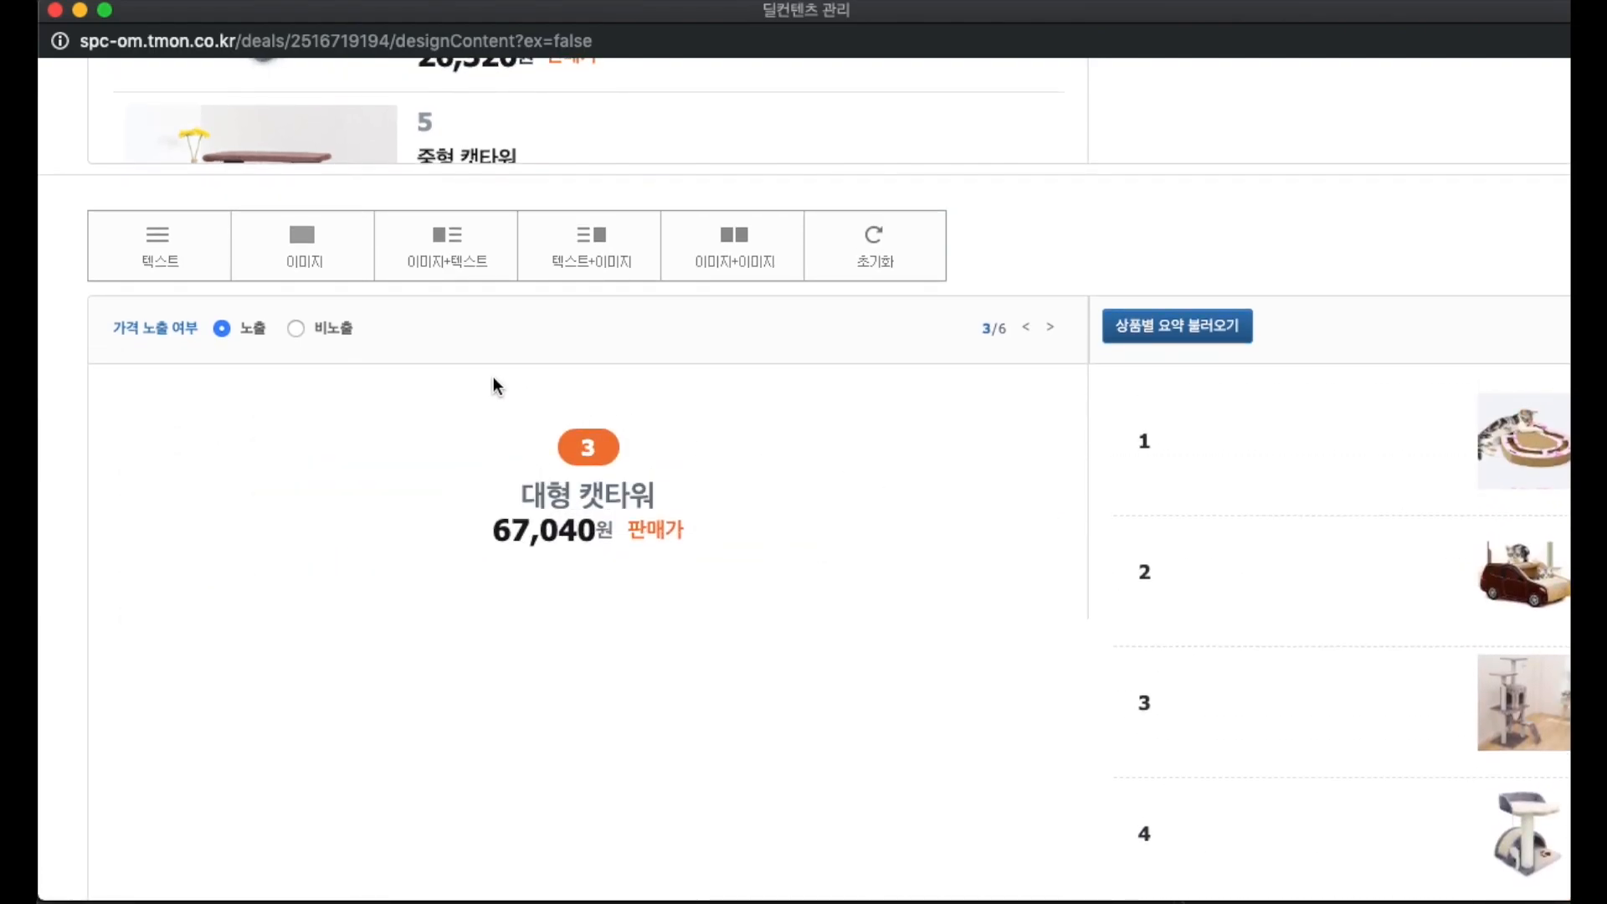
pyautogui.click(302, 251)
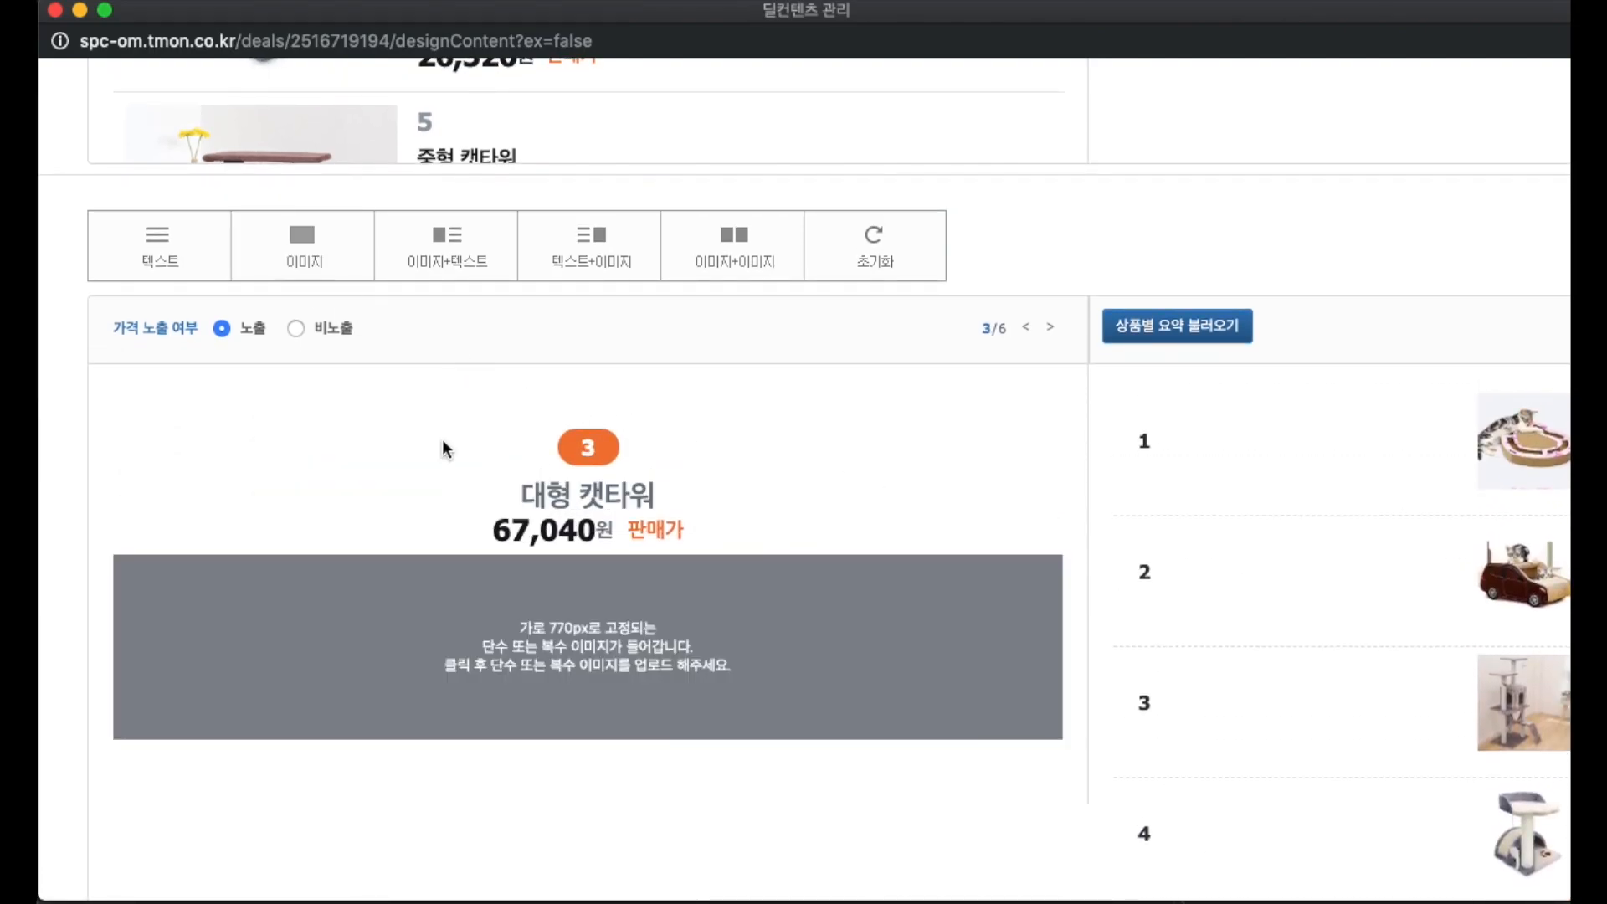
pyautogui.click(611, 686)
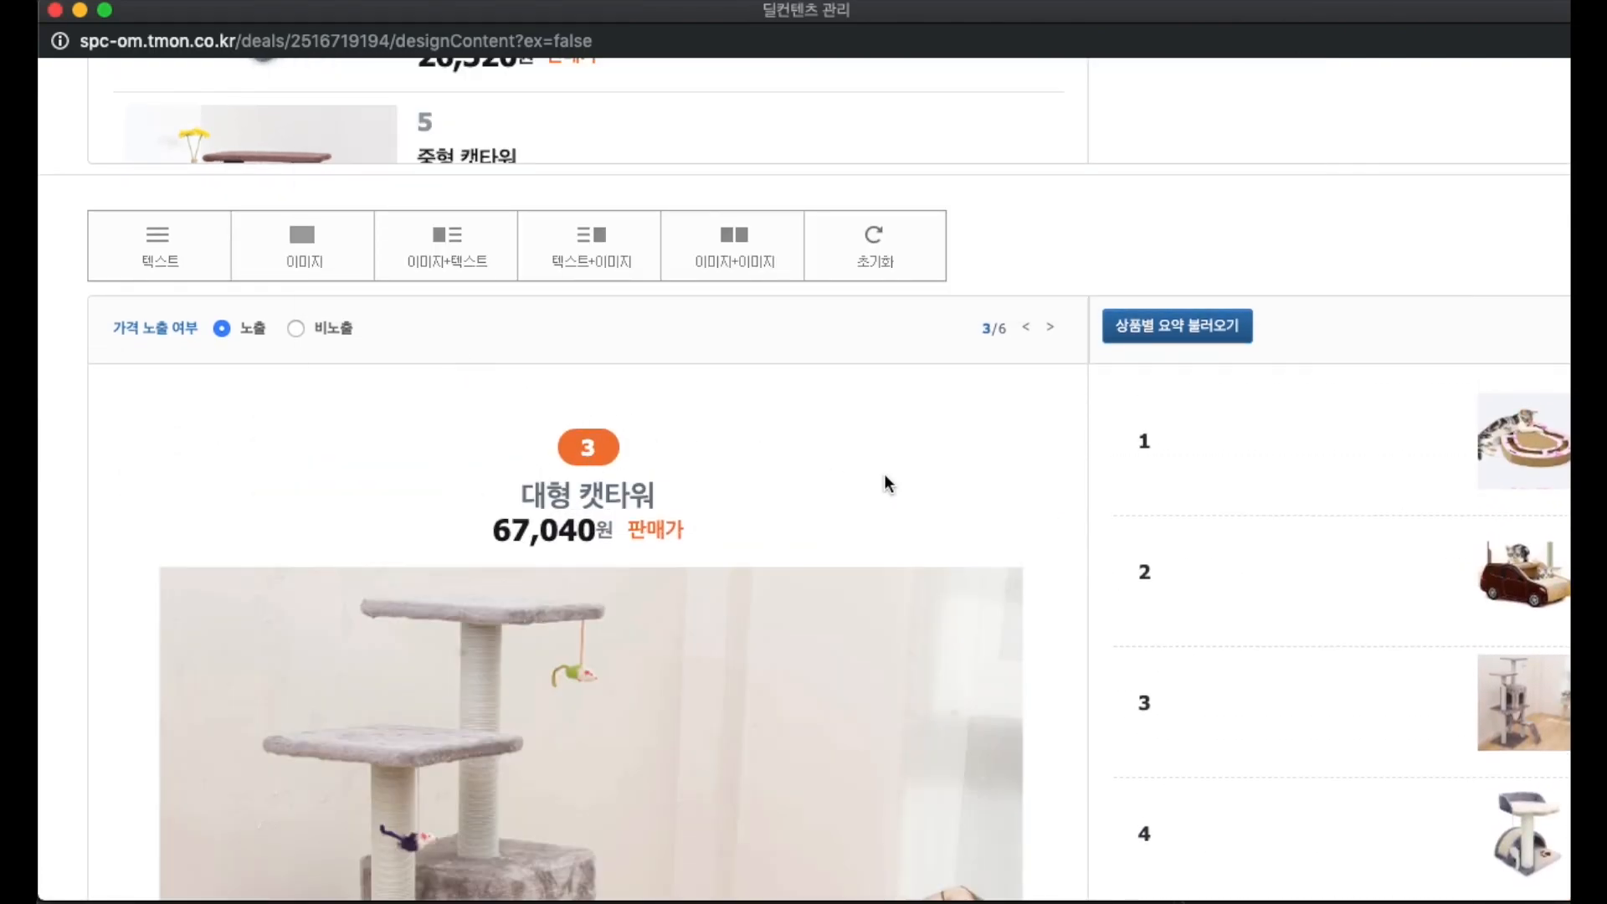
# Step: Add an image block to the option 4 page and upload that cat tower's detail image
pyautogui.scroll(-5, 1331, 760)
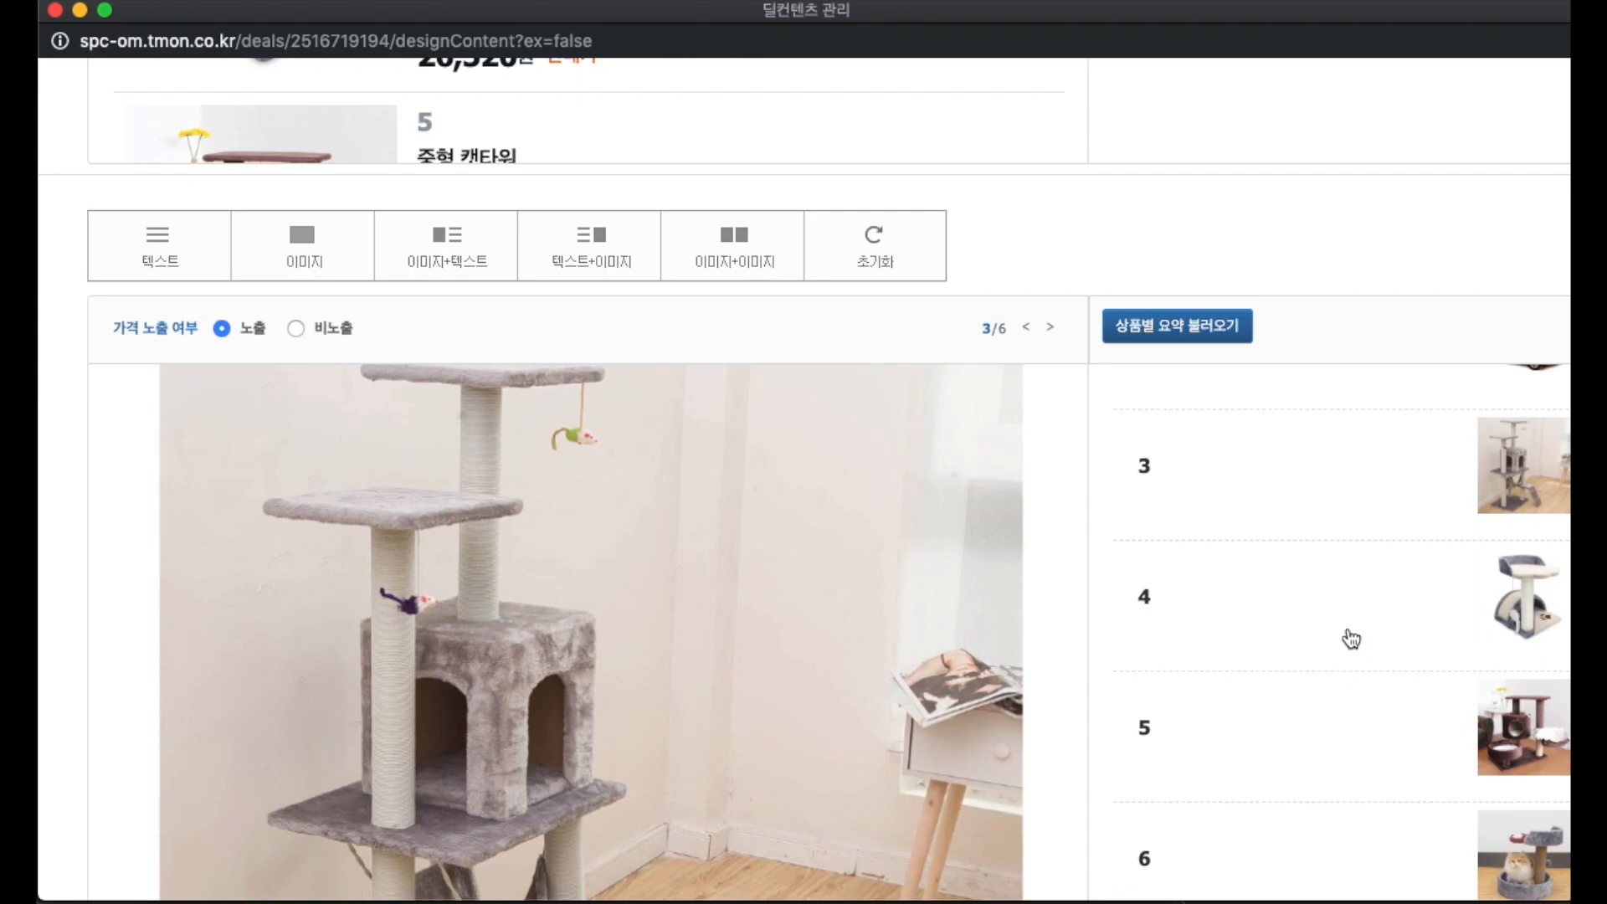
pyautogui.click(1354, 616)
pyautogui.click(303, 250)
pyautogui.click(570, 651)
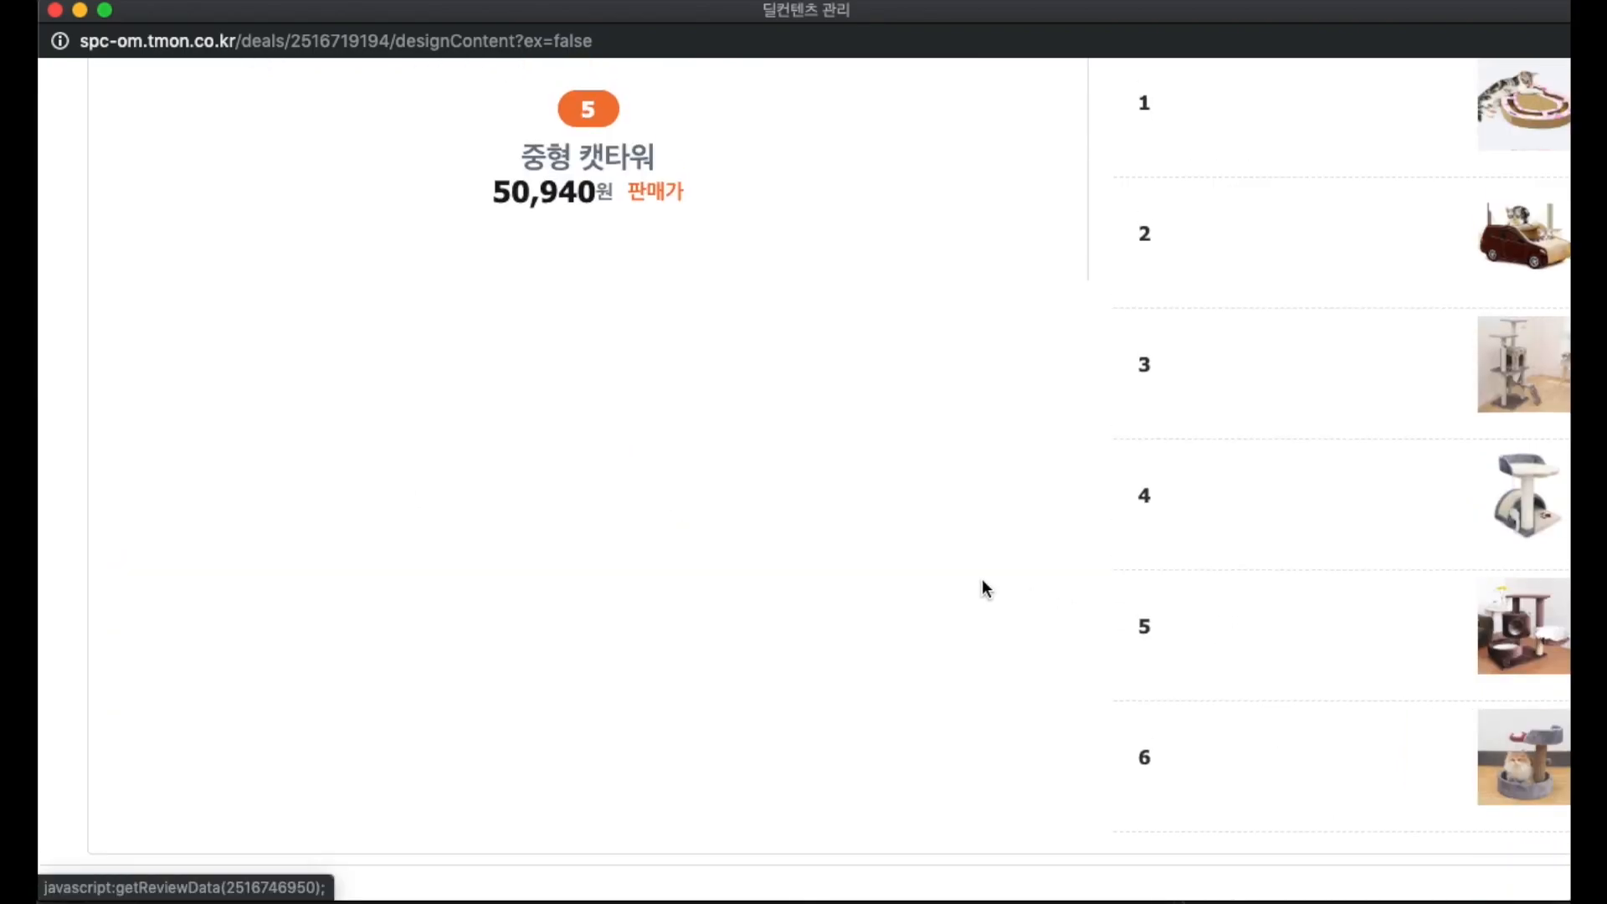
# Step: Add an image block to the 중형 캣타워 page and upload its detail image
pyautogui.scroll(3, 503, 276)
pyautogui.click(300, 171)
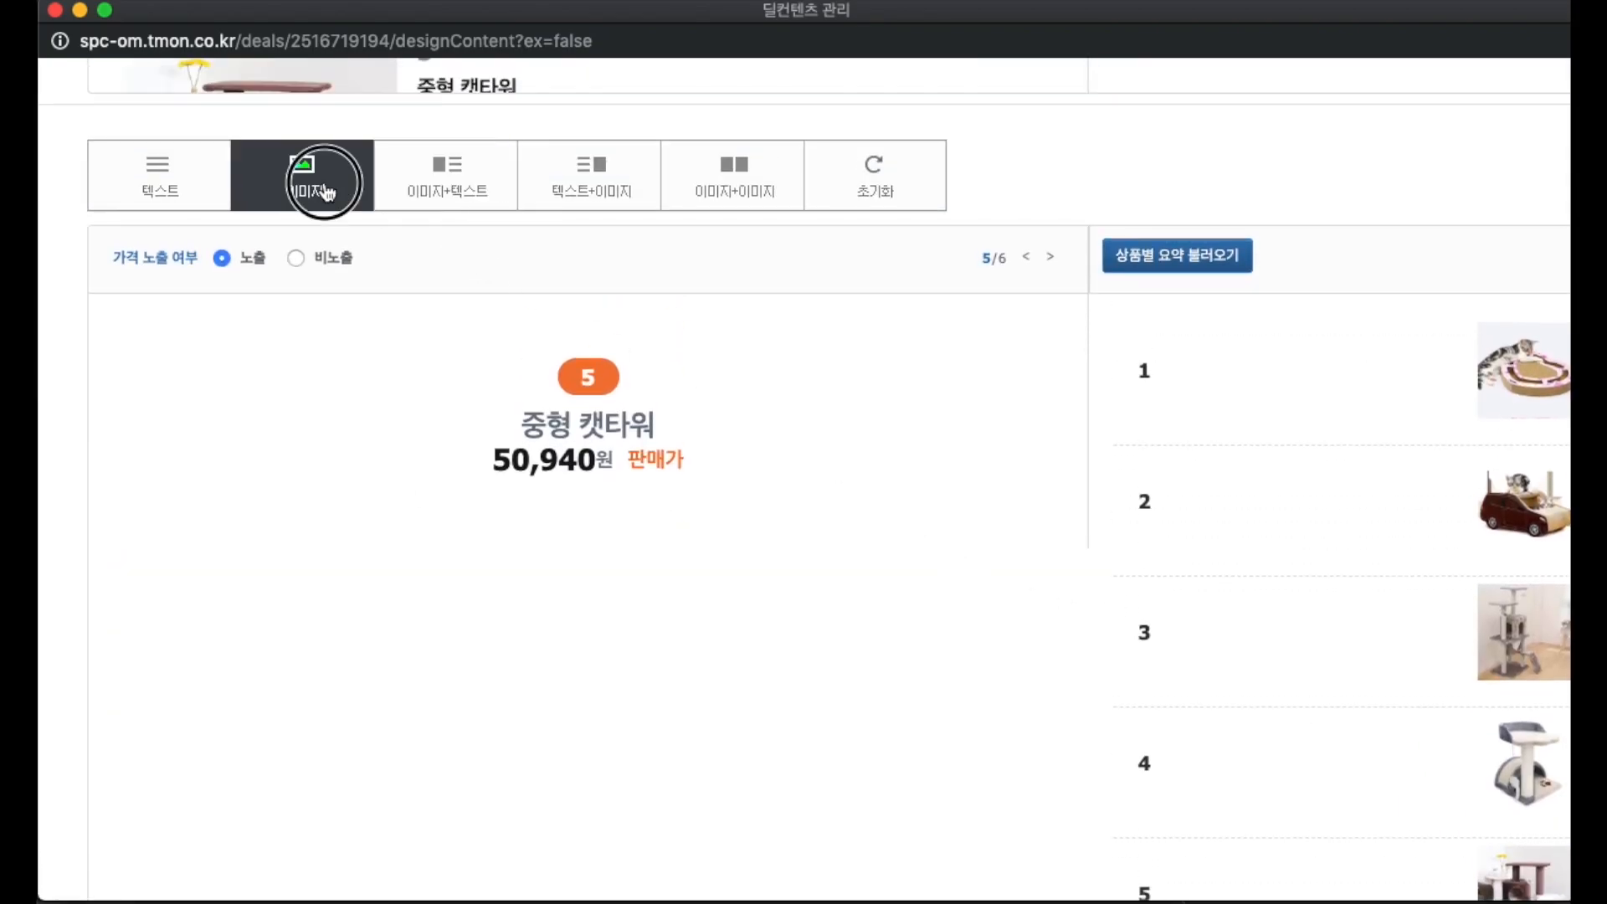
pyautogui.click(740, 654)
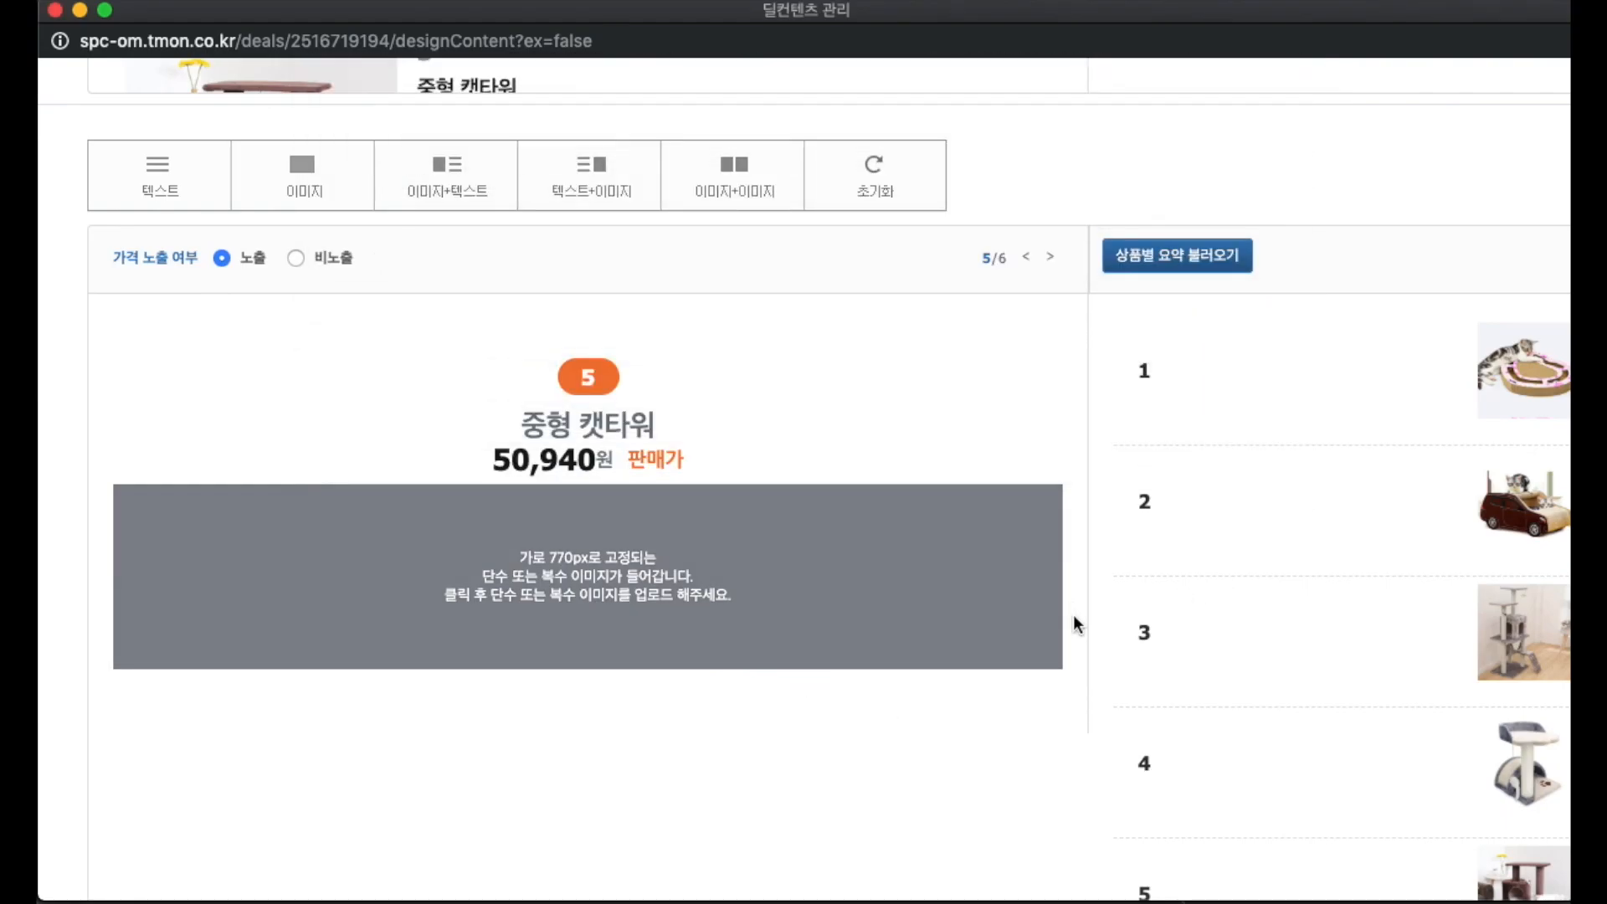
# Step: Add an image block to the 초소형 캣타워 page and upload its detail image
pyautogui.scroll(-5, 1078, 618)
pyautogui.click(1317, 710)
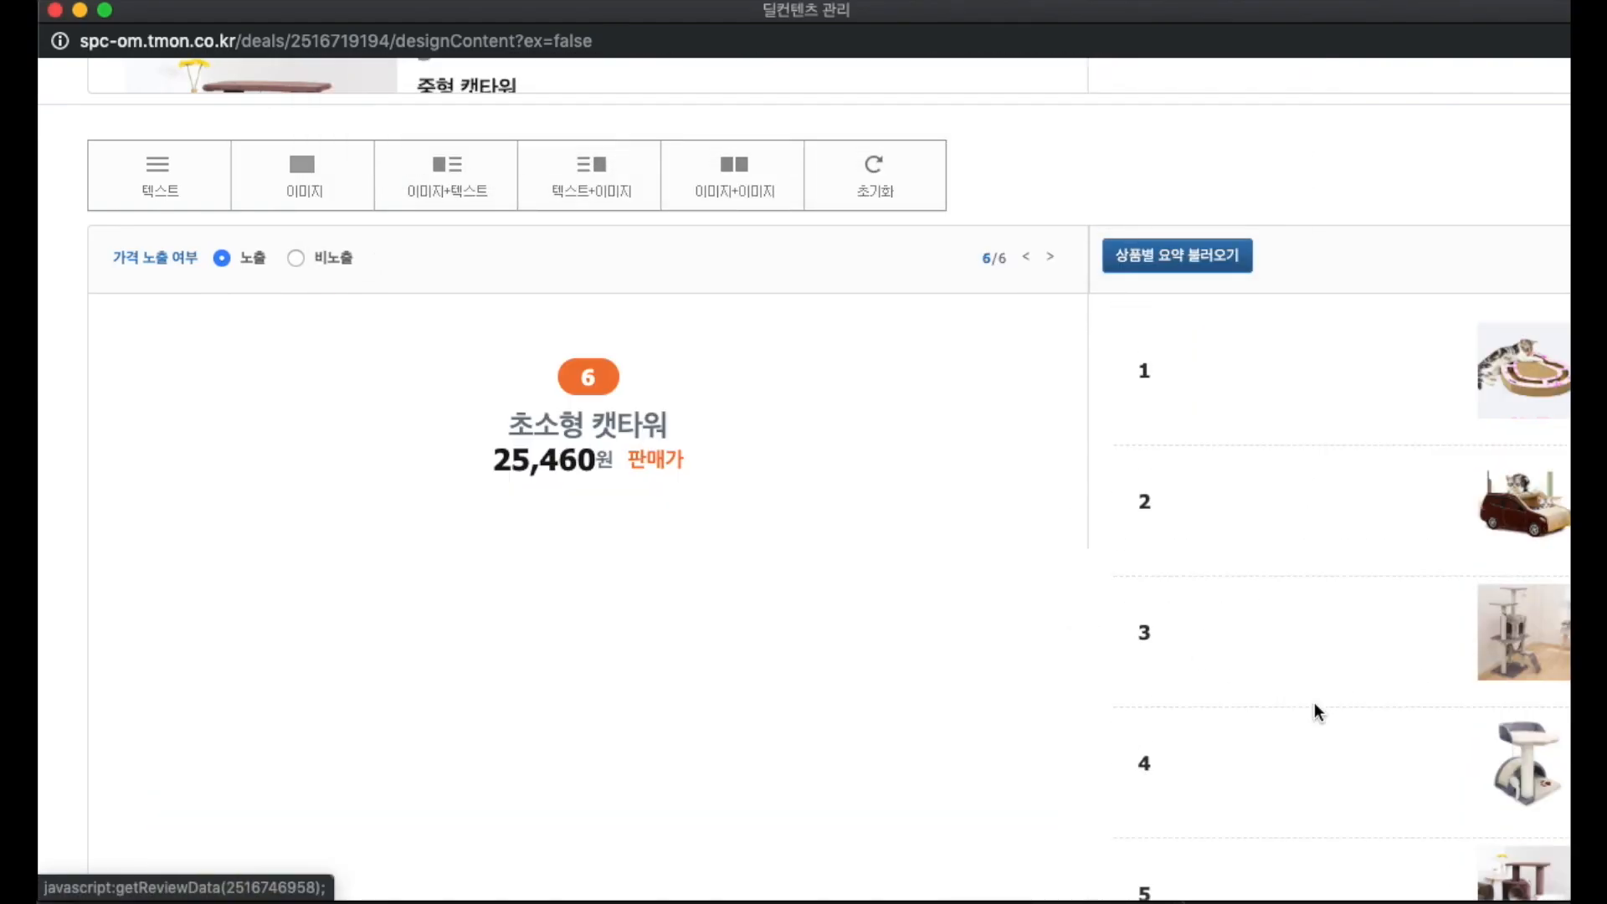
pyautogui.scroll(3, 967, 663)
pyautogui.click(337, 395)
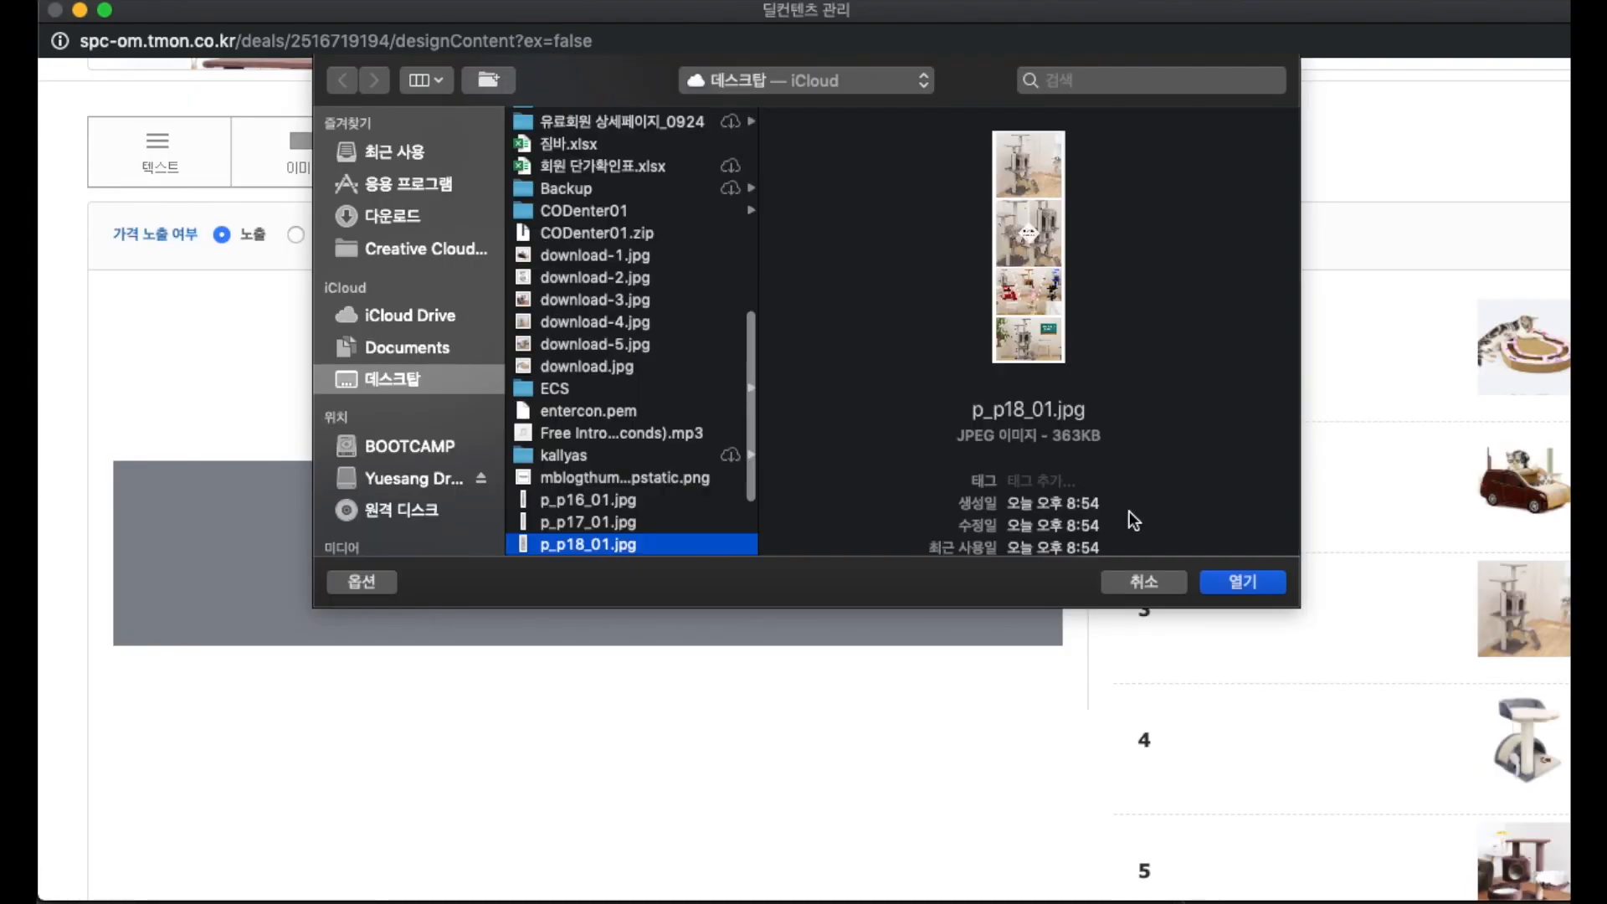
pyautogui.click(1144, 581)
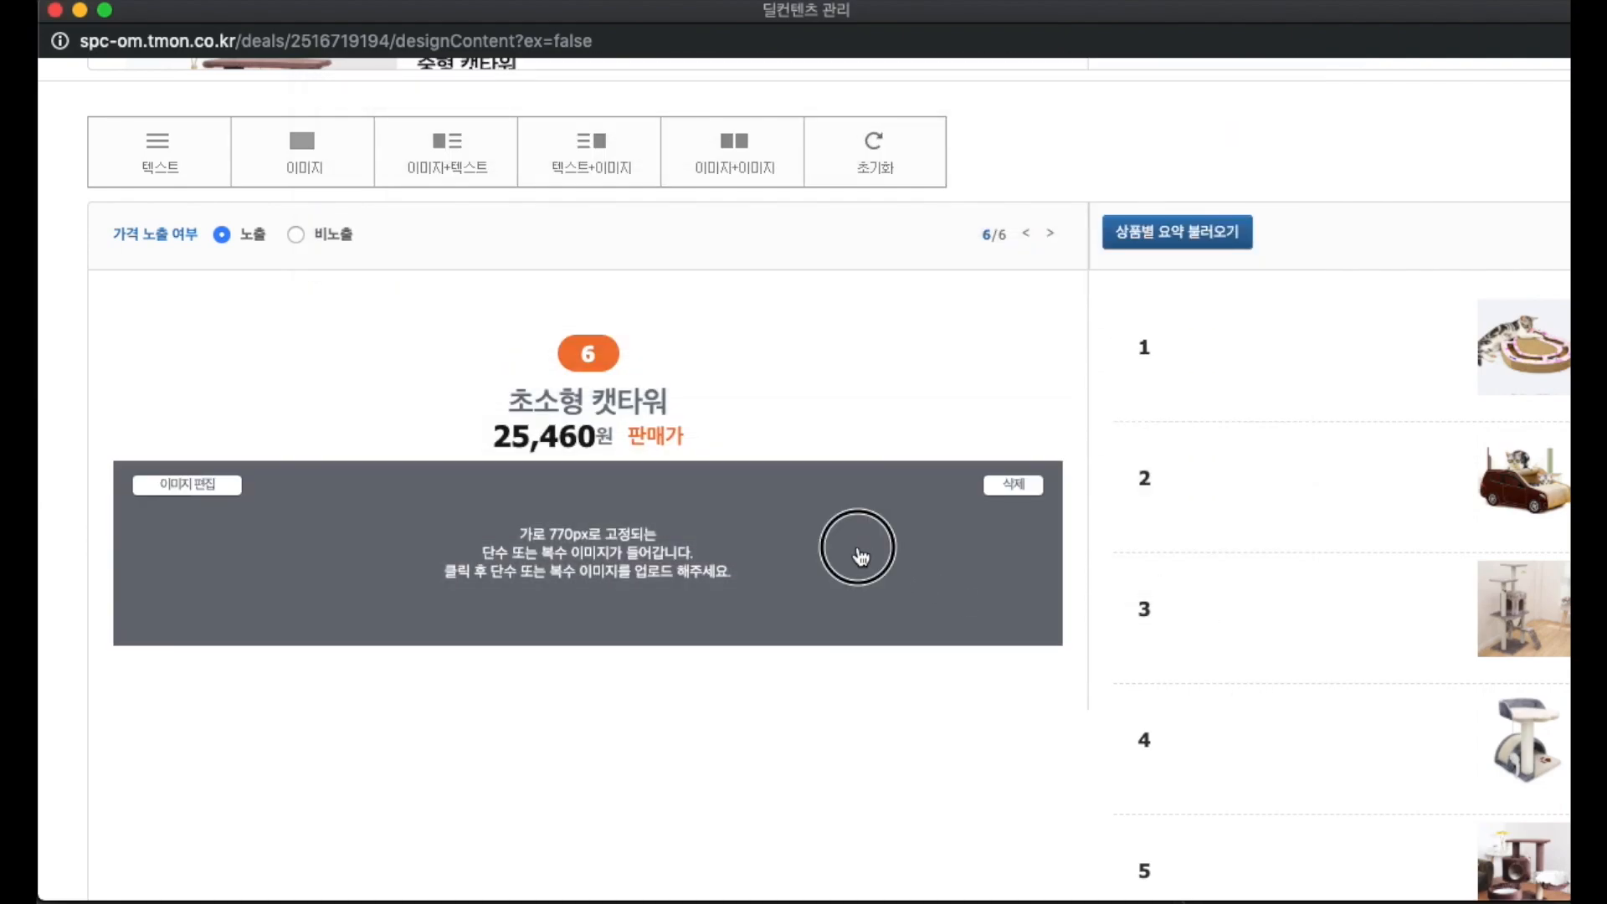
# Step: Review the detail content of 고양이 볼 스크래쳐 and 고양이 자동차 스크래쳐, checking text and images
pyautogui.scroll(5, 1125, 566)
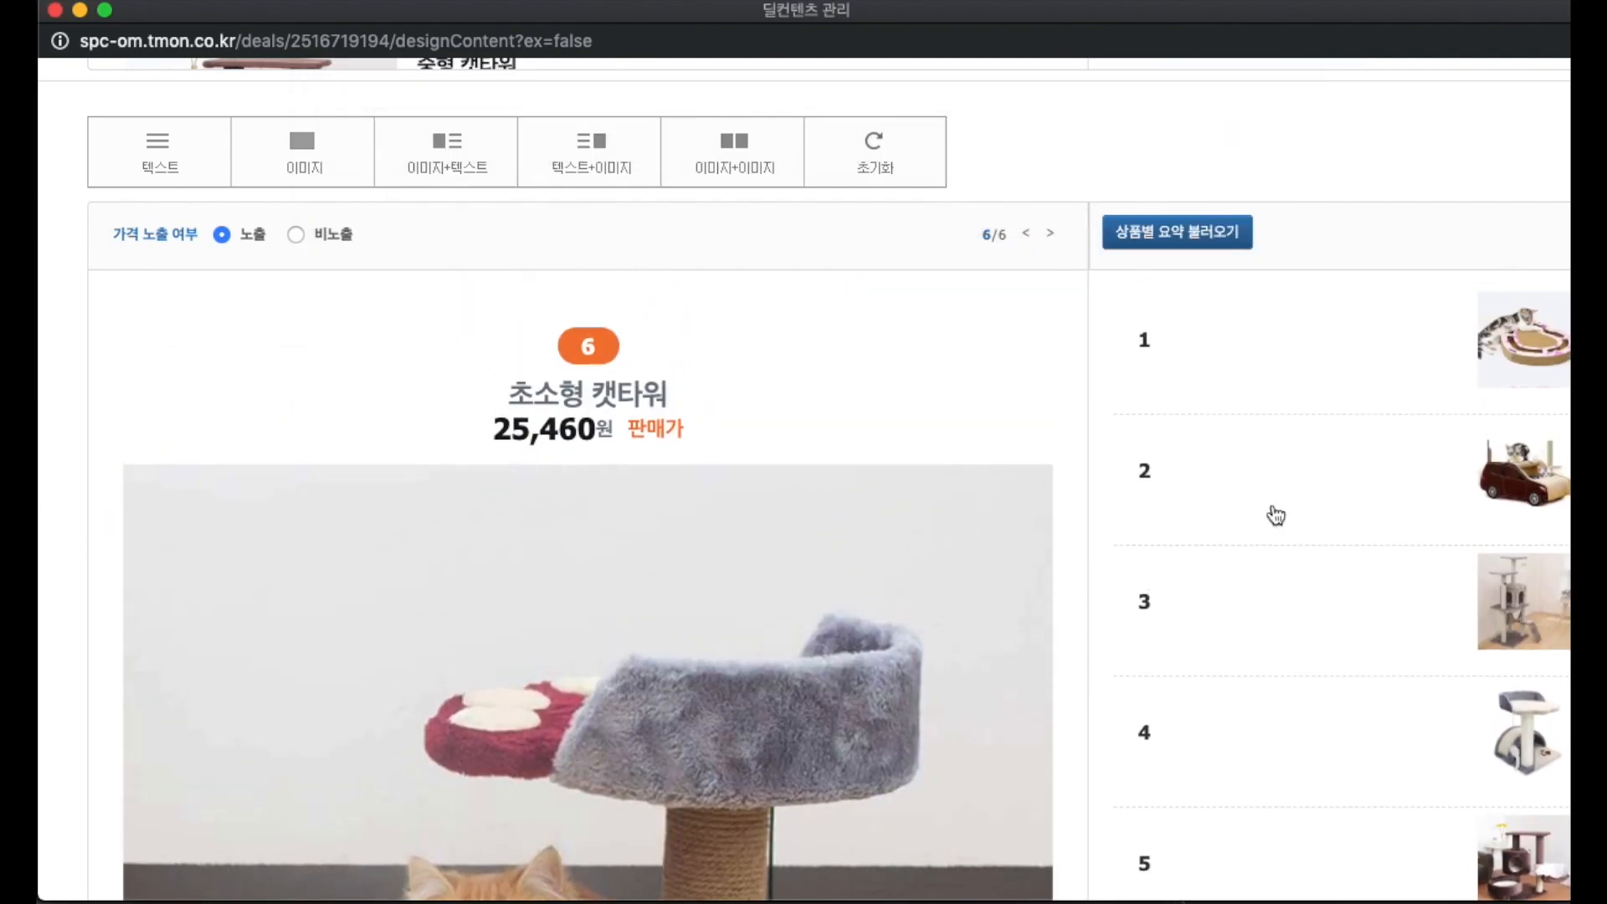
pyautogui.click(1311, 399)
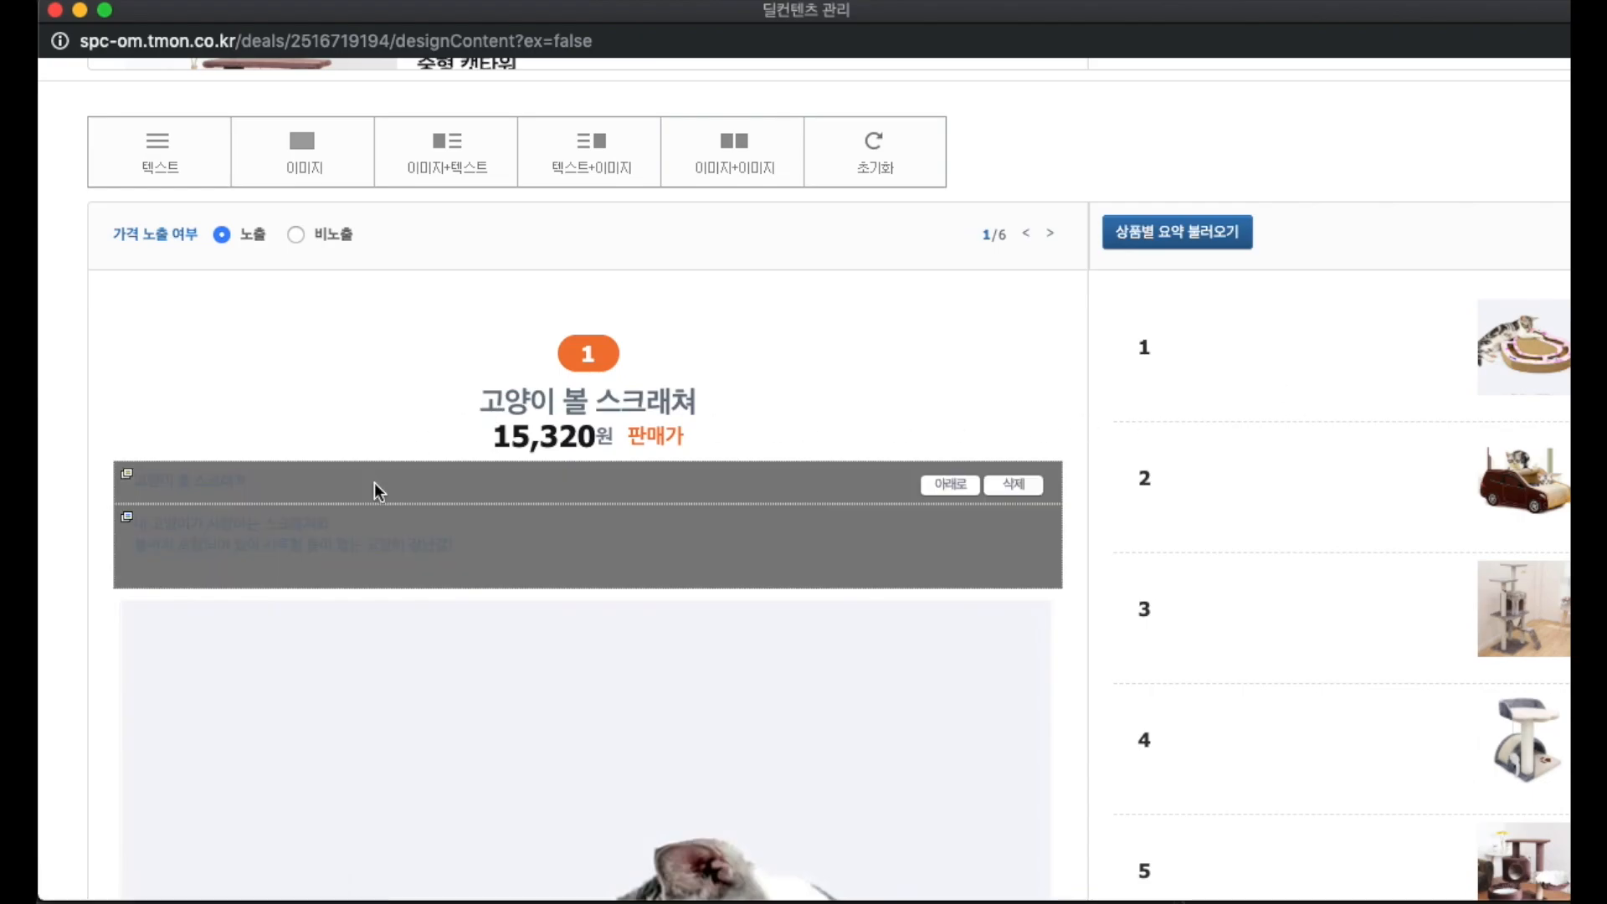
pyautogui.scroll(-10, 832, 650)
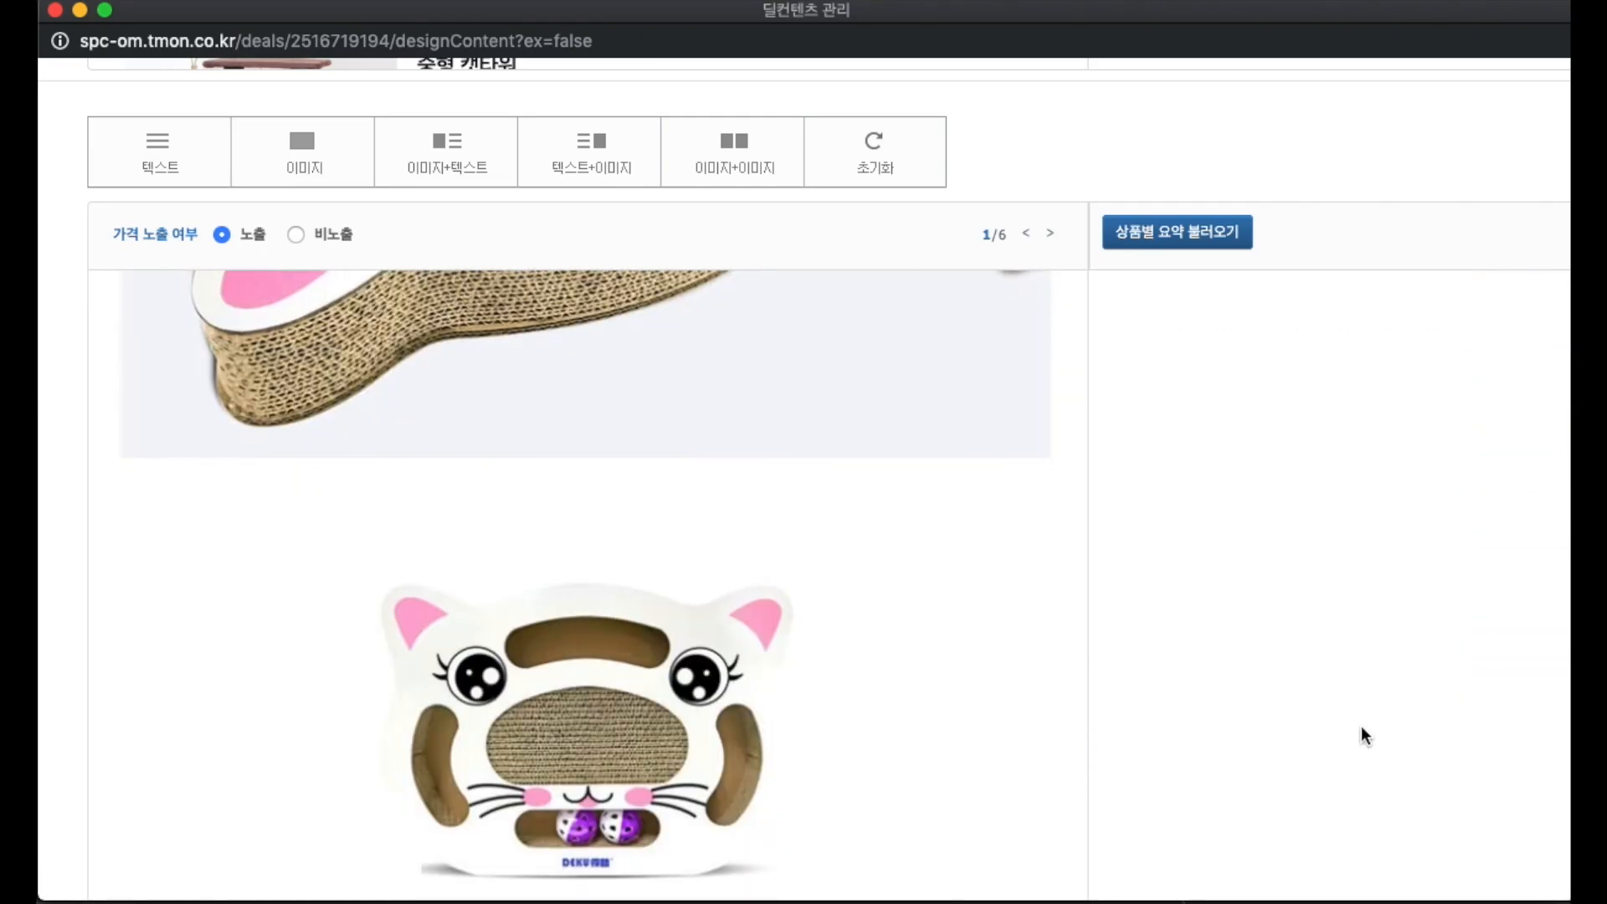
pyautogui.scroll(10, 1362, 718)
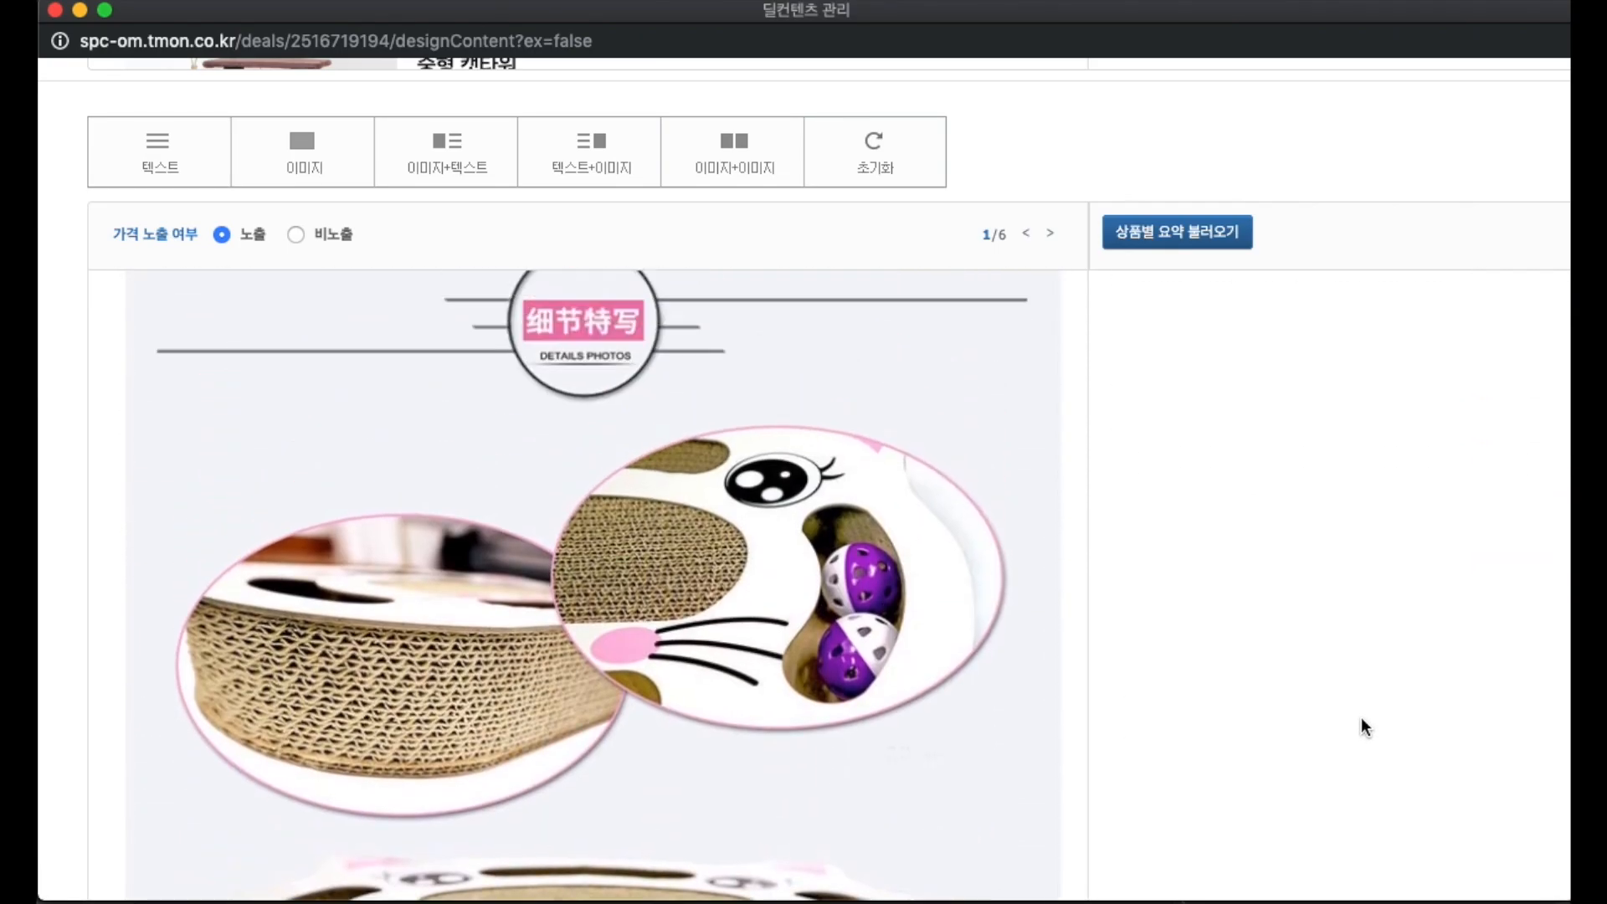
pyautogui.scroll(10, 1361, 716)
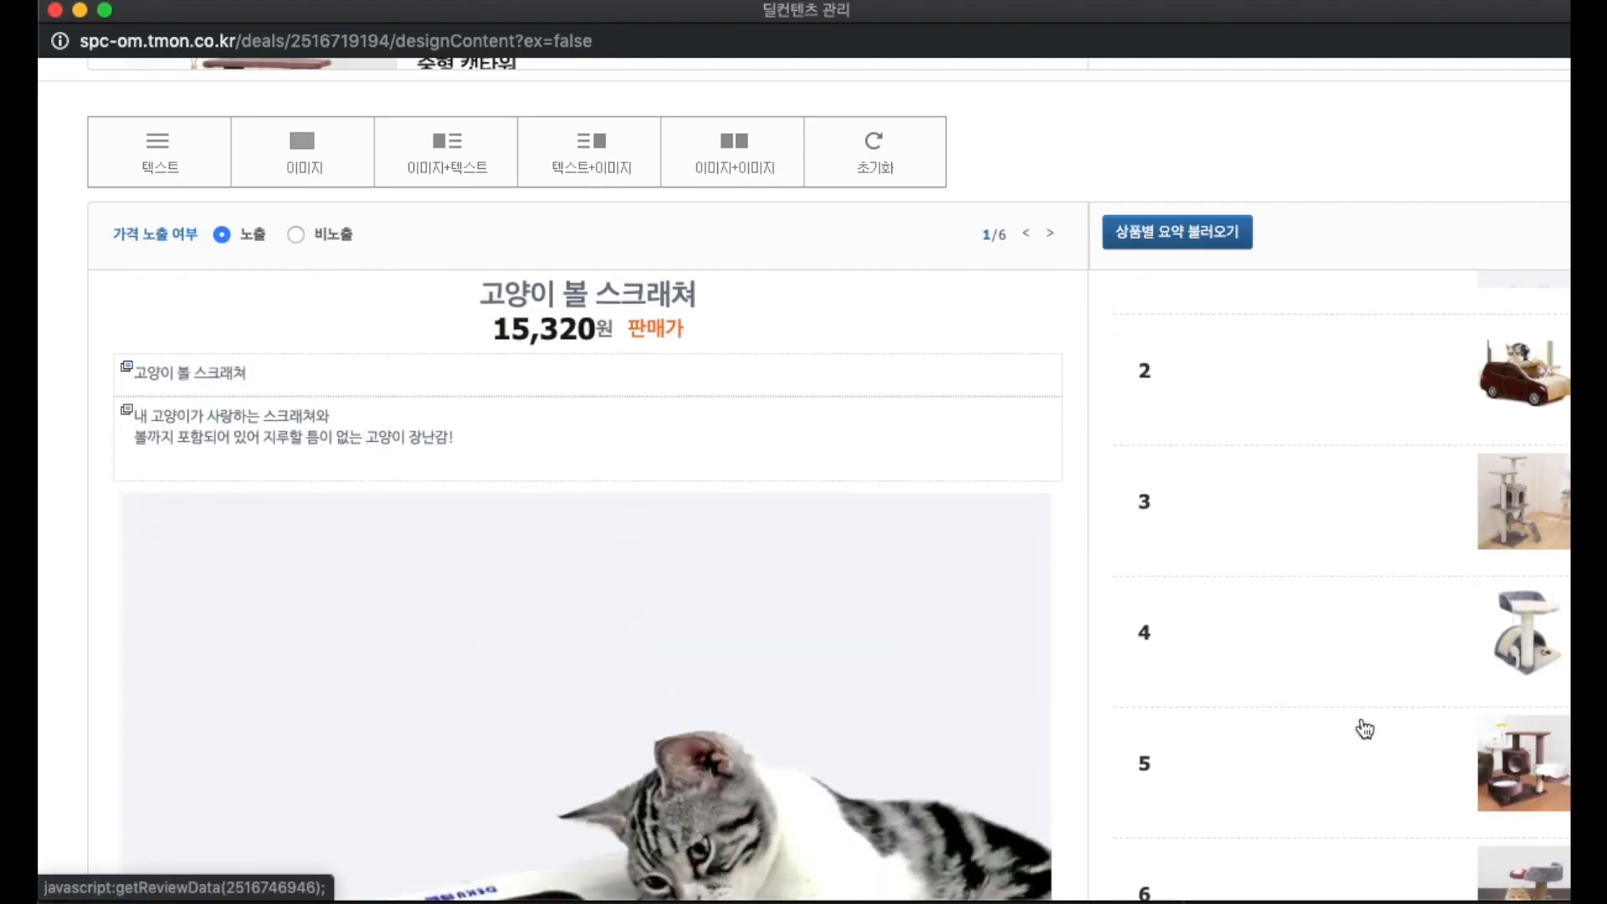
pyautogui.click(1369, 470)
pyautogui.scroll(-10, 1250, 515)
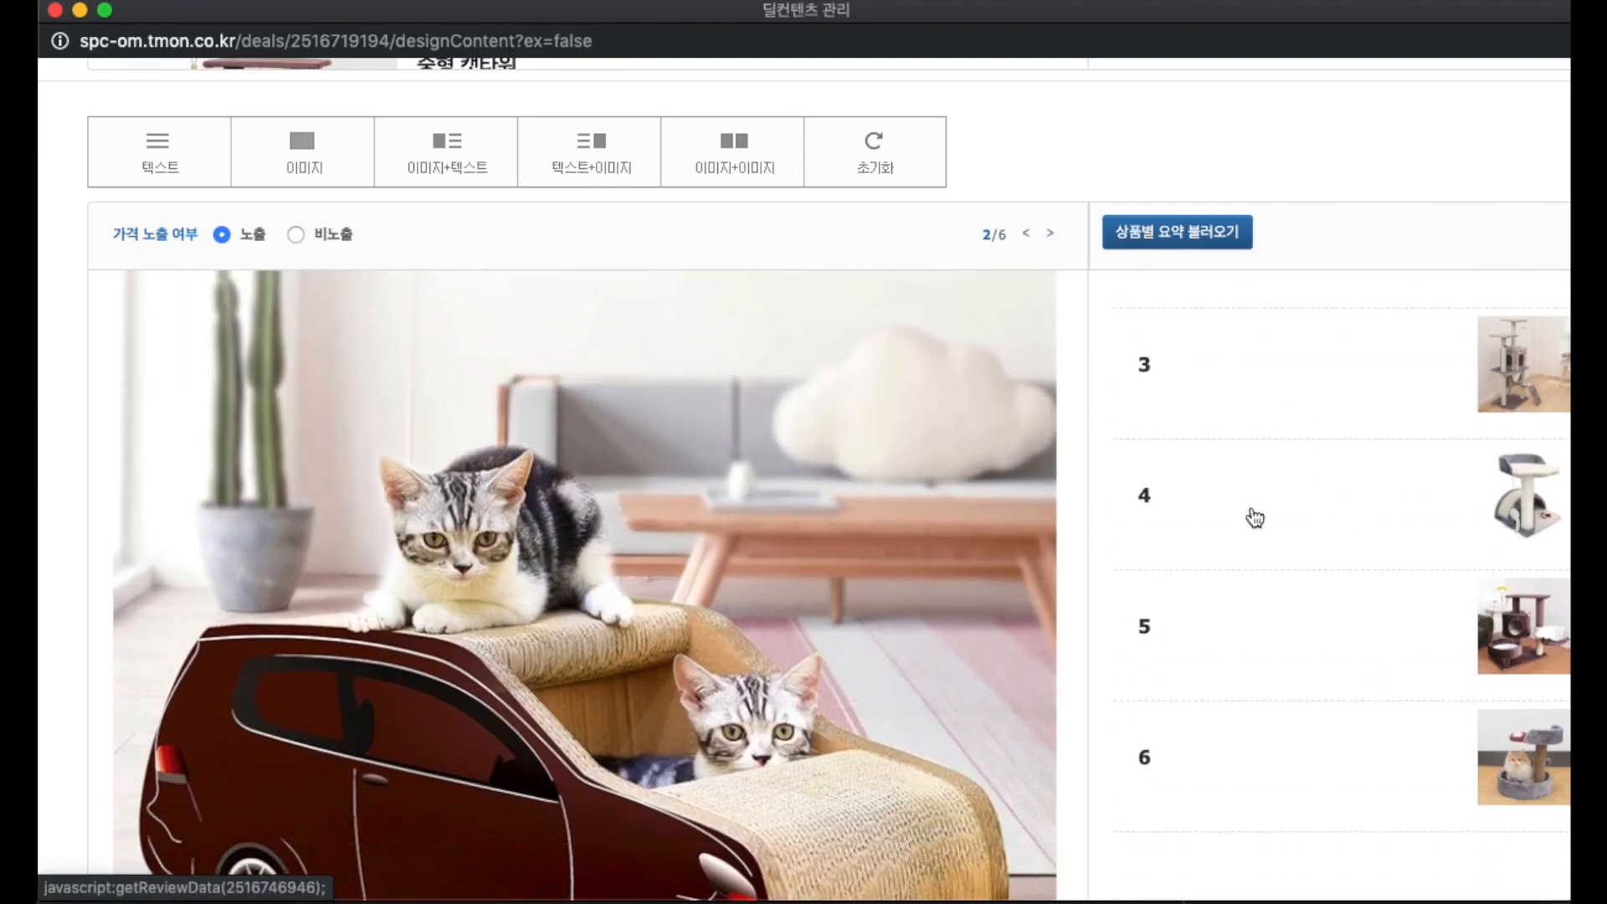
pyautogui.scroll(3, 1255, 504)
pyautogui.scroll(5, 1254, 504)
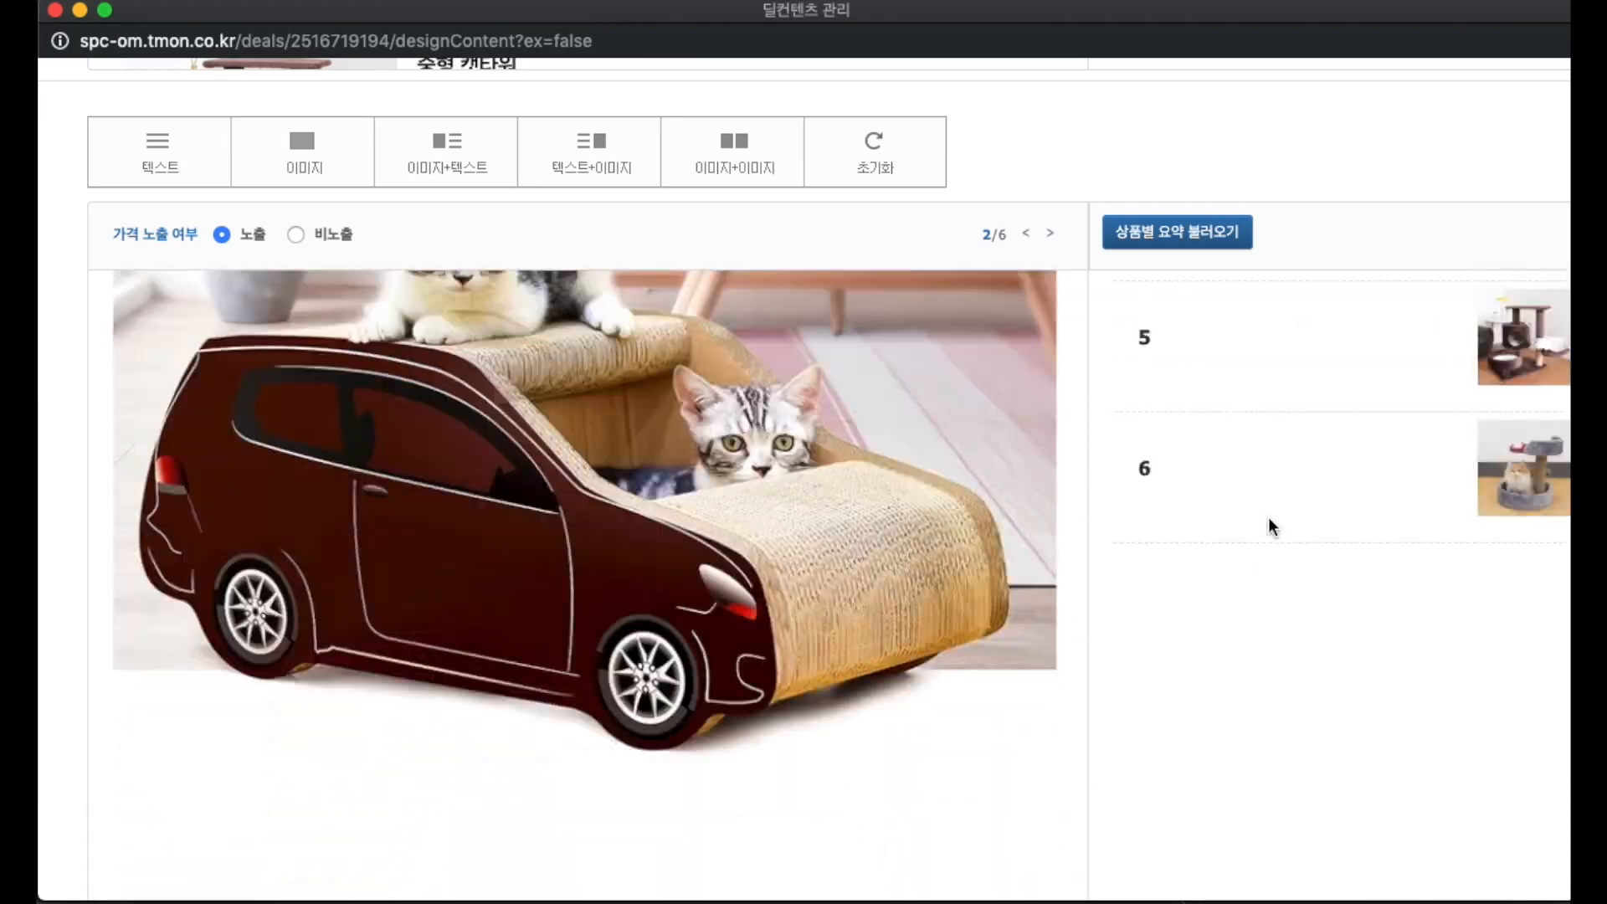
# Step: Review the uploaded detail images of 대형 캣타워 and the option 4 cat tower
pyautogui.scroll(5, 1270, 519)
pyautogui.click(1308, 559)
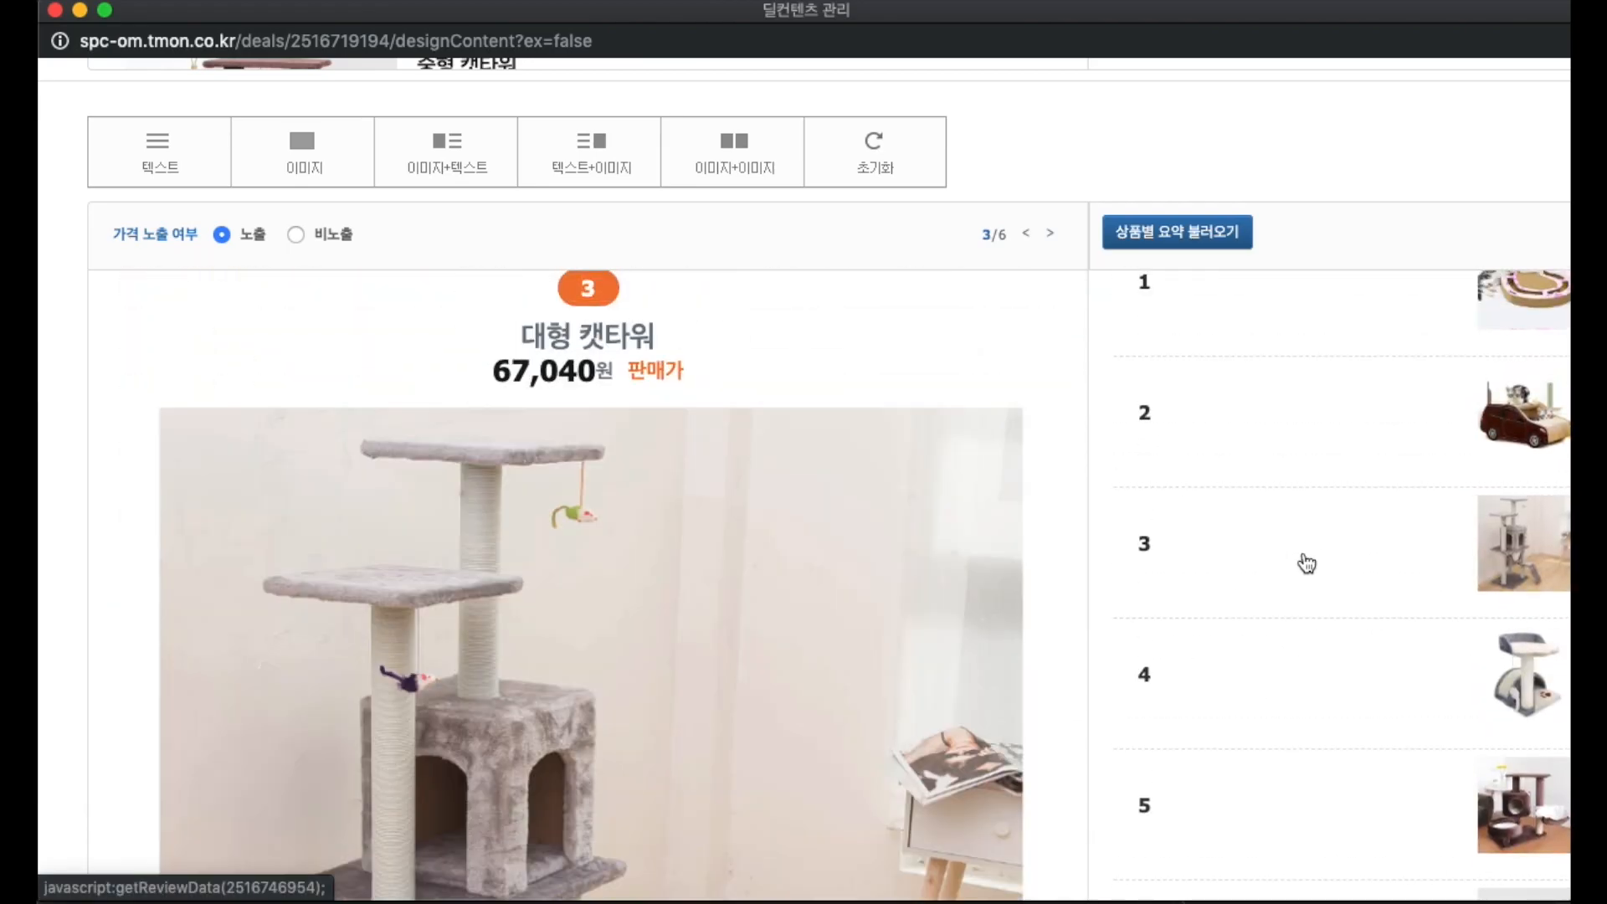
pyautogui.scroll(-15, 1201, 485)
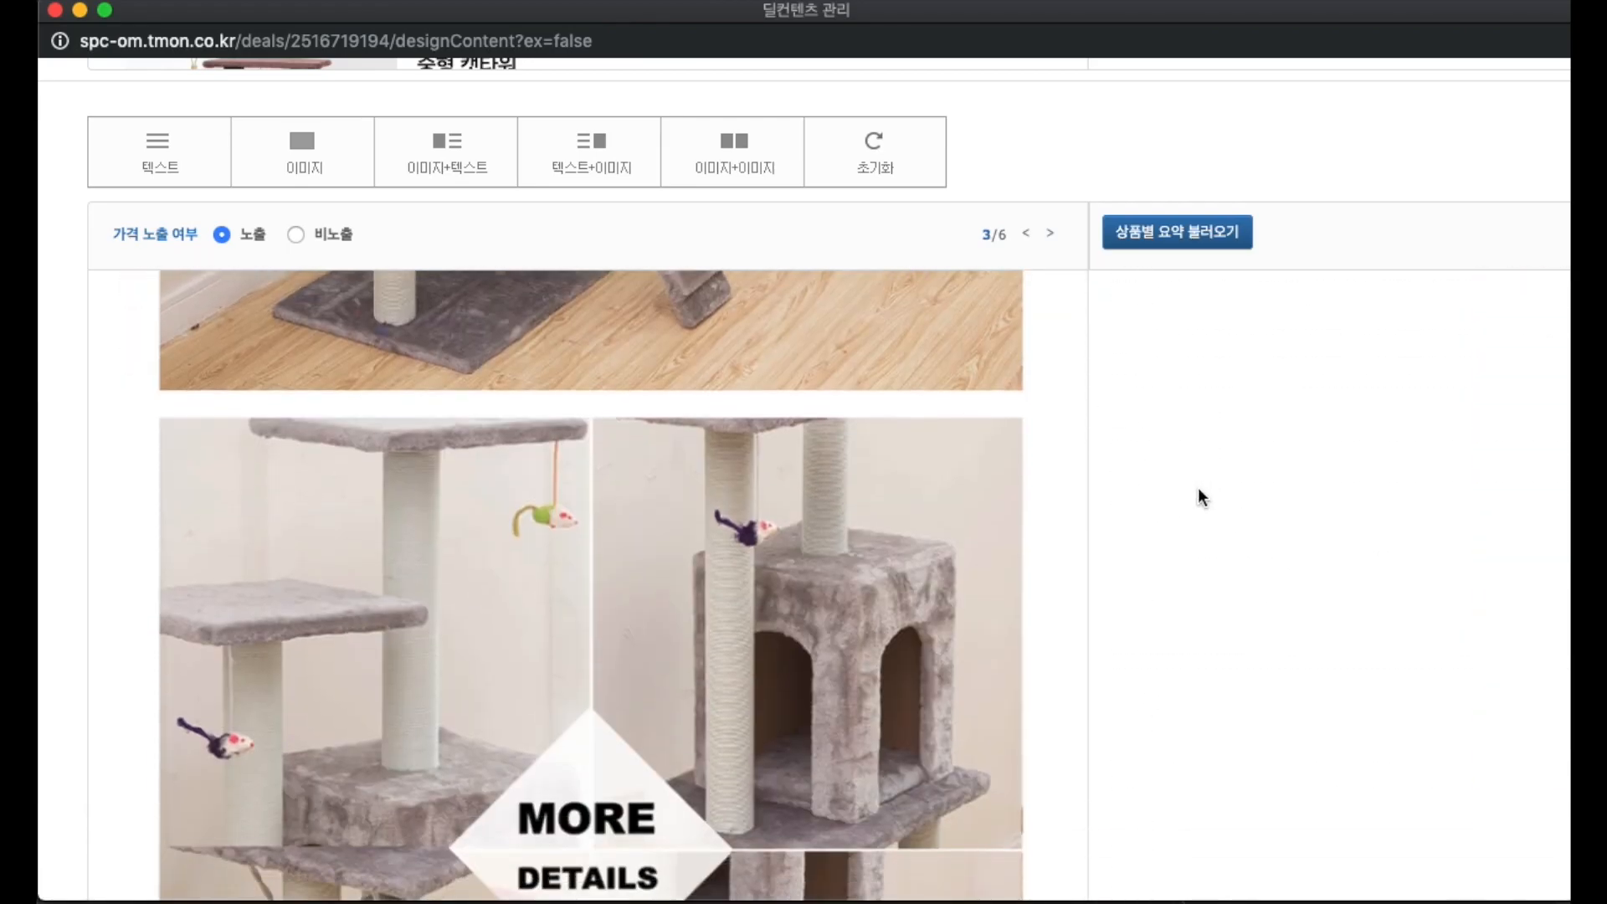
pyautogui.scroll(15, 1200, 486)
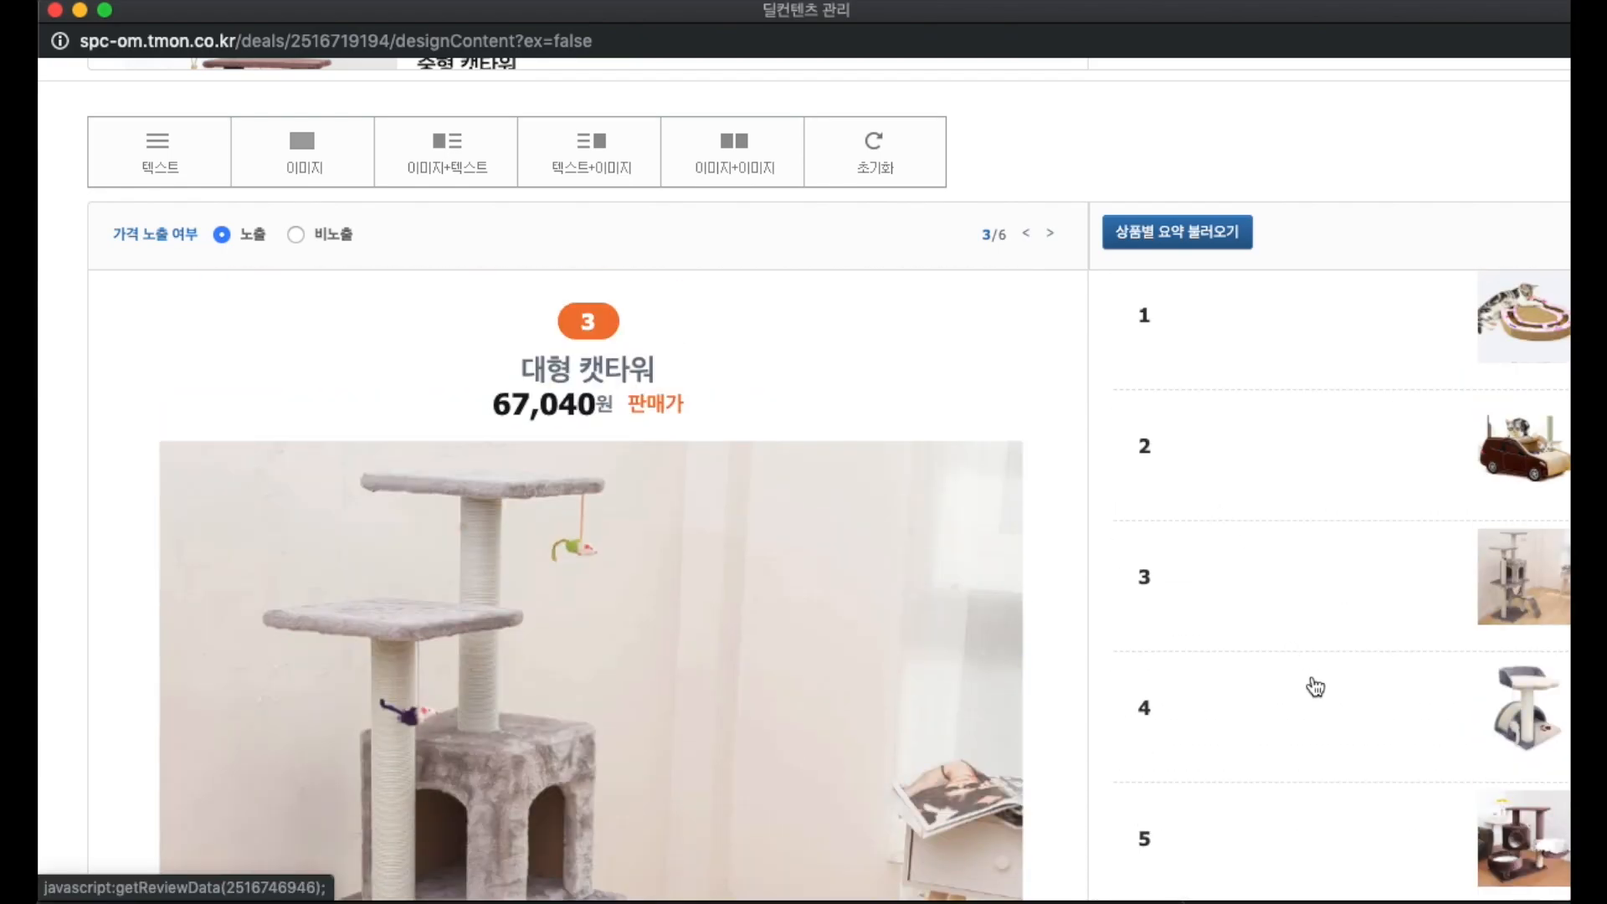
pyautogui.click(1319, 703)
pyautogui.scroll(-5, 1320, 695)
pyautogui.scroll(5, 1322, 691)
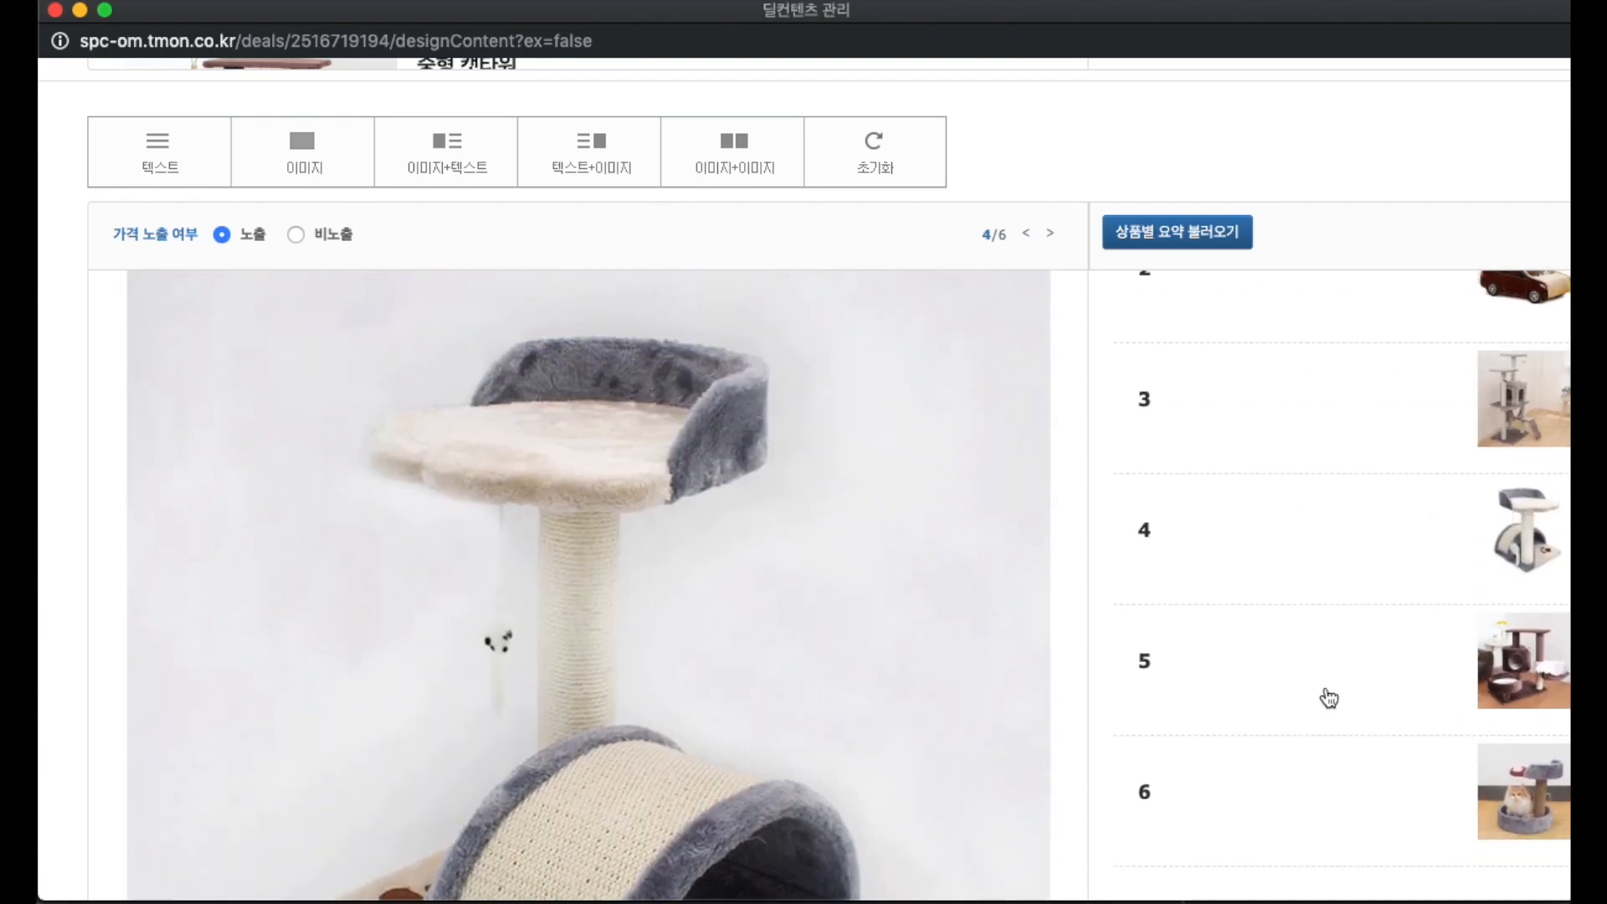
# Step: Review the uploaded detail images of 중형 캣타워 and 초소형 캣타워
pyautogui.click(1324, 695)
pyautogui.scroll(3, 1230, 632)
pyautogui.scroll(-8, 1227, 628)
pyautogui.scroll(3, 1228, 628)
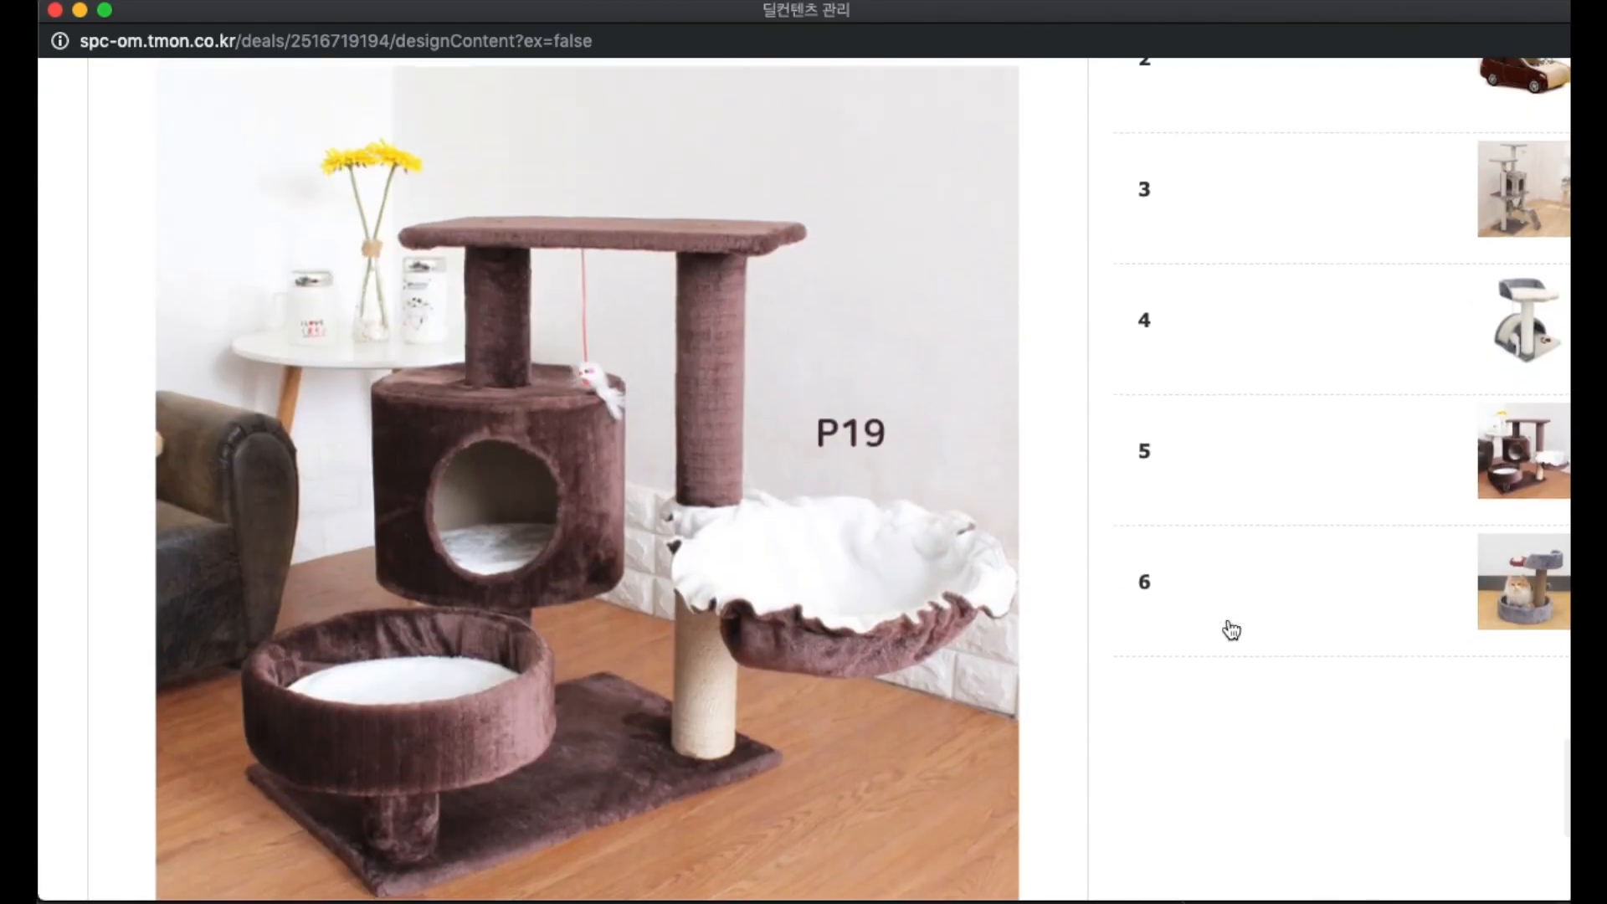
pyautogui.click(1268, 621)
pyautogui.scroll(5, 1270, 615)
pyautogui.scroll(-15, 1271, 613)
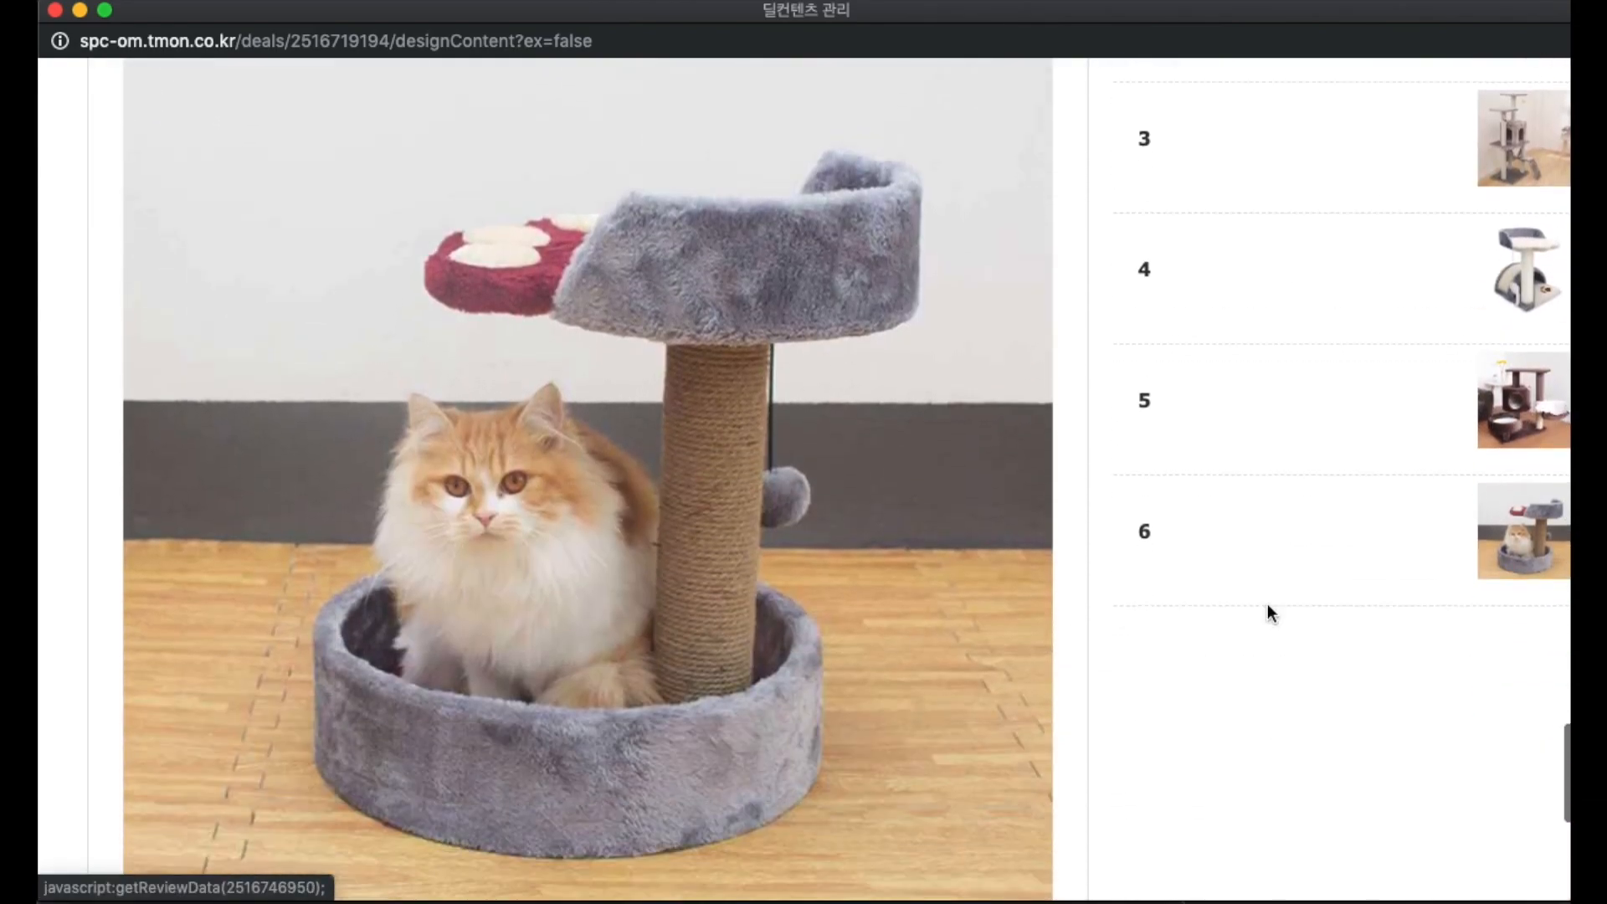
pyautogui.scroll(-20, 1268, 605)
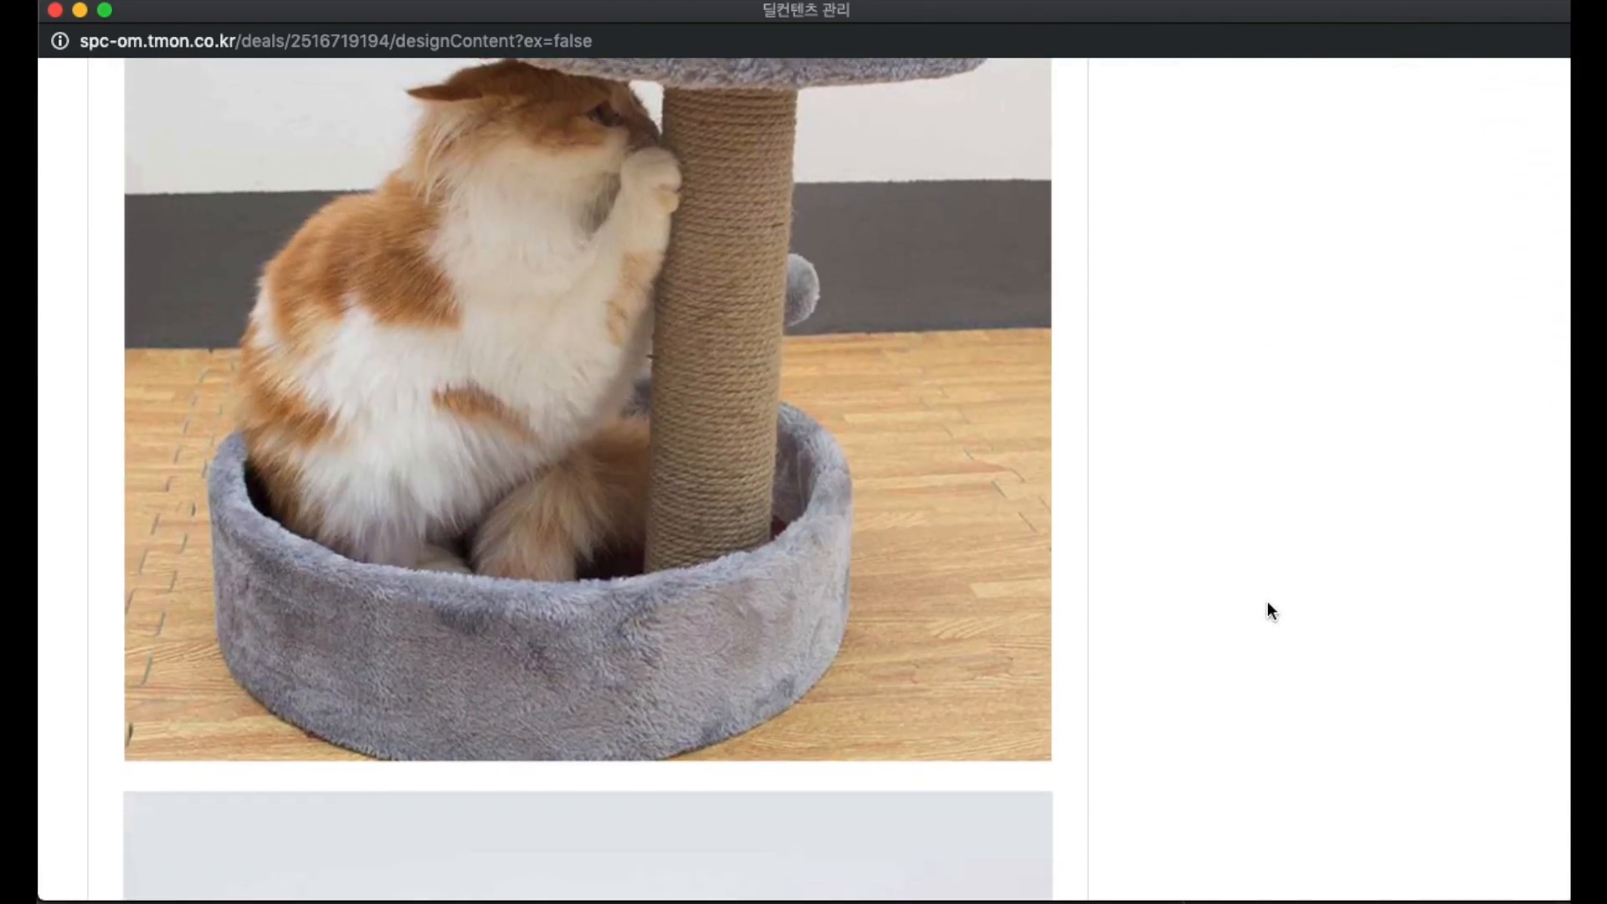
# Step: Register the completed deal content, acknowledge the save and close the 딜컨텐츠 관리 window
pyautogui.scroll(-10, 1267, 604)
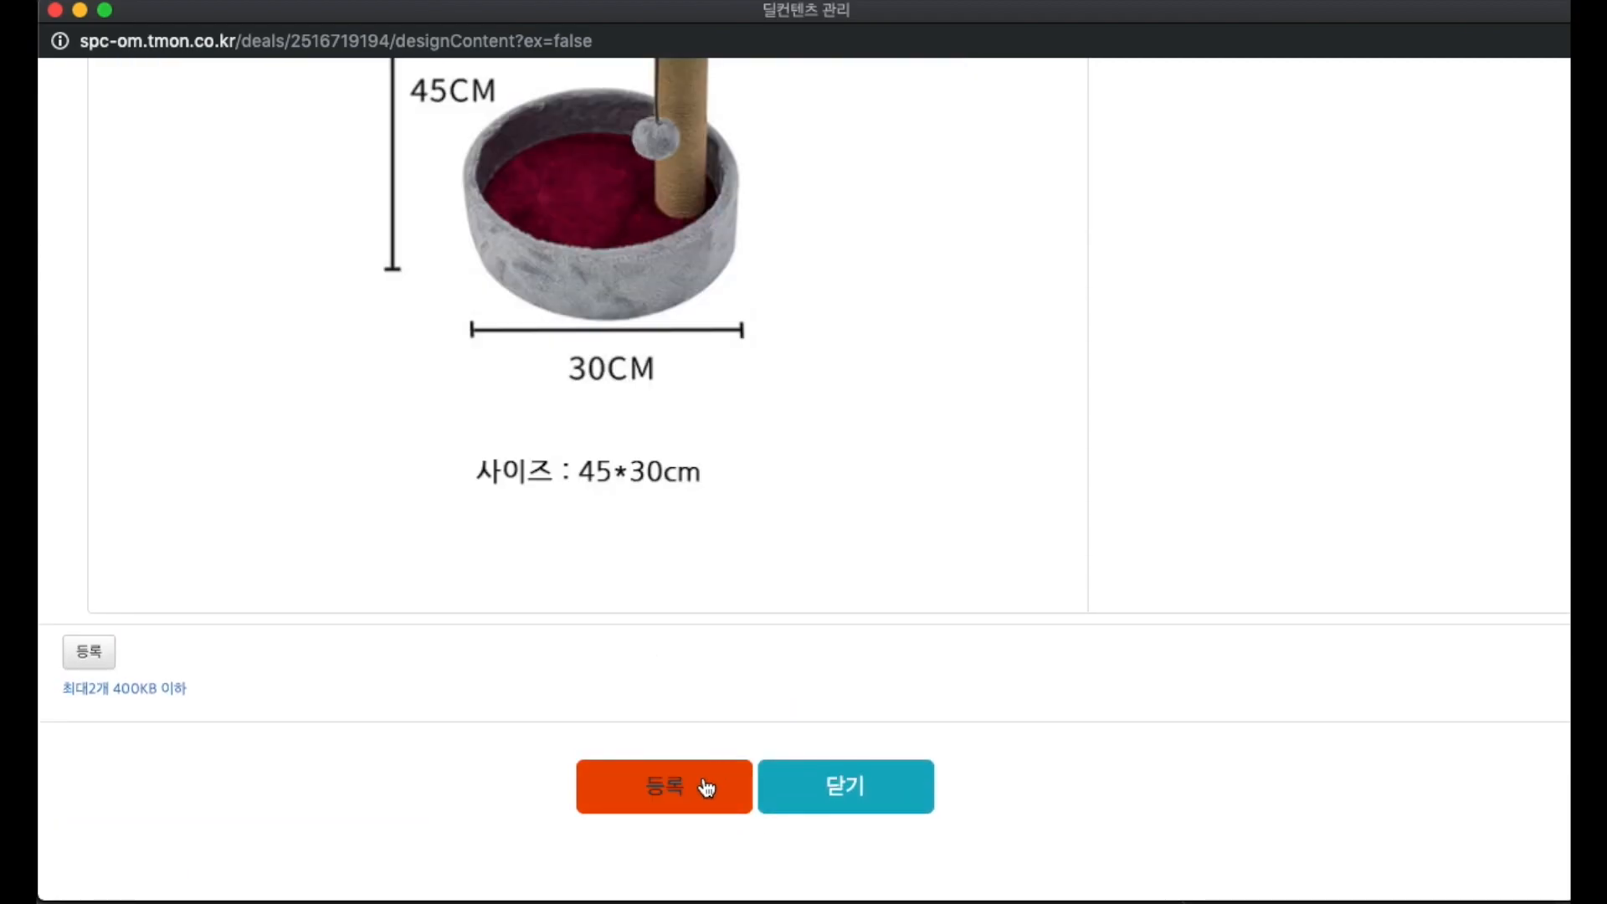
pyautogui.click(708, 787)
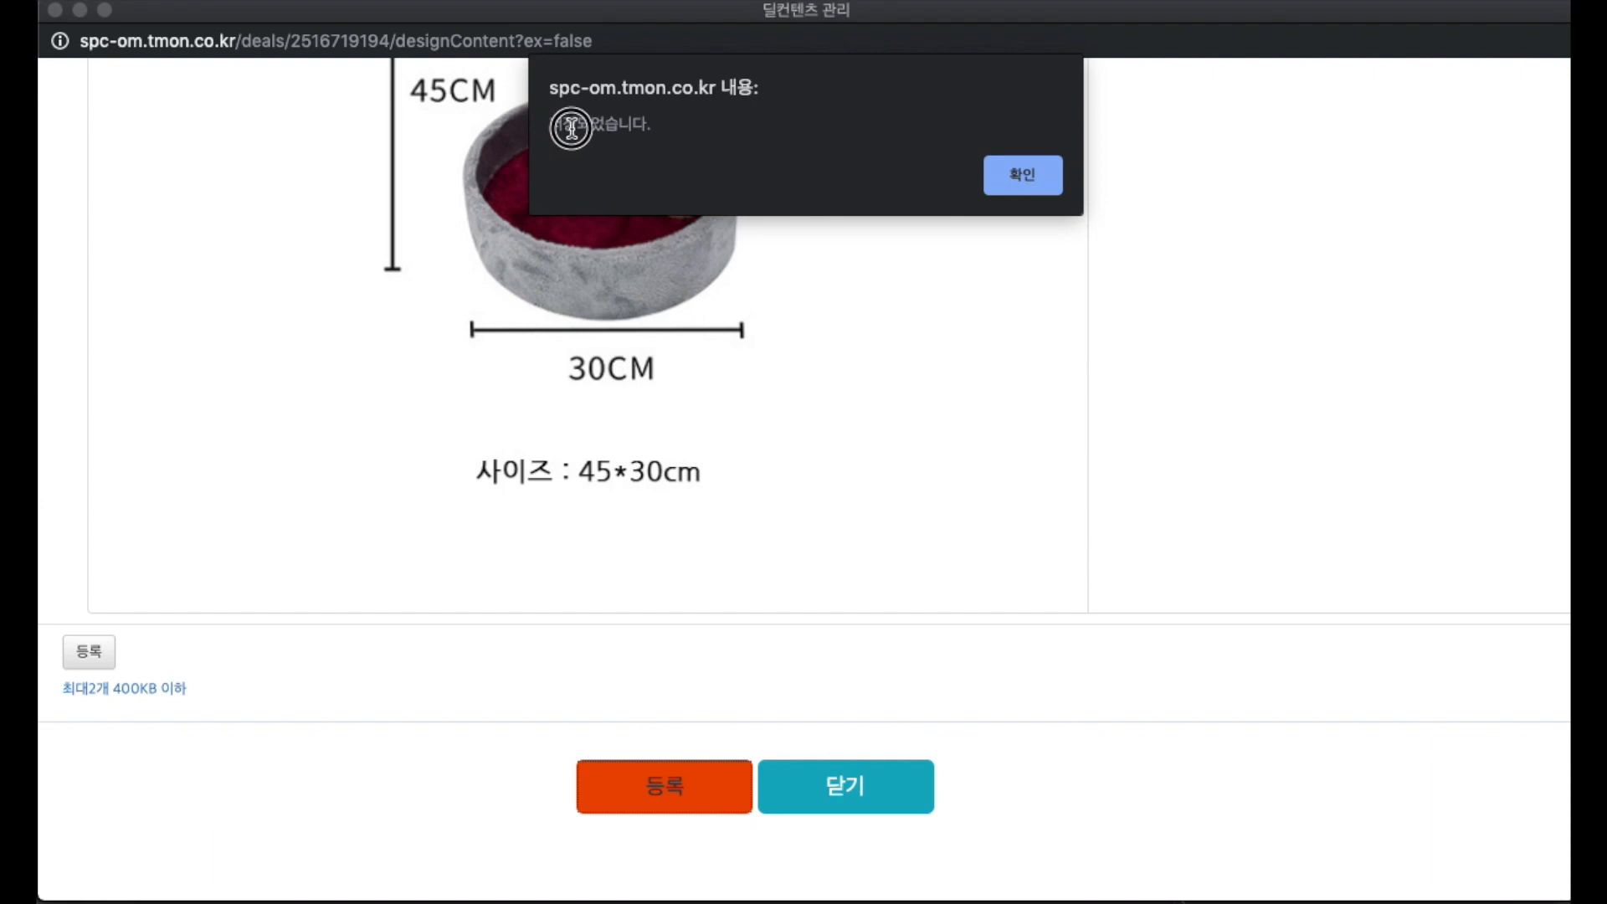
pyautogui.click(1015, 177)
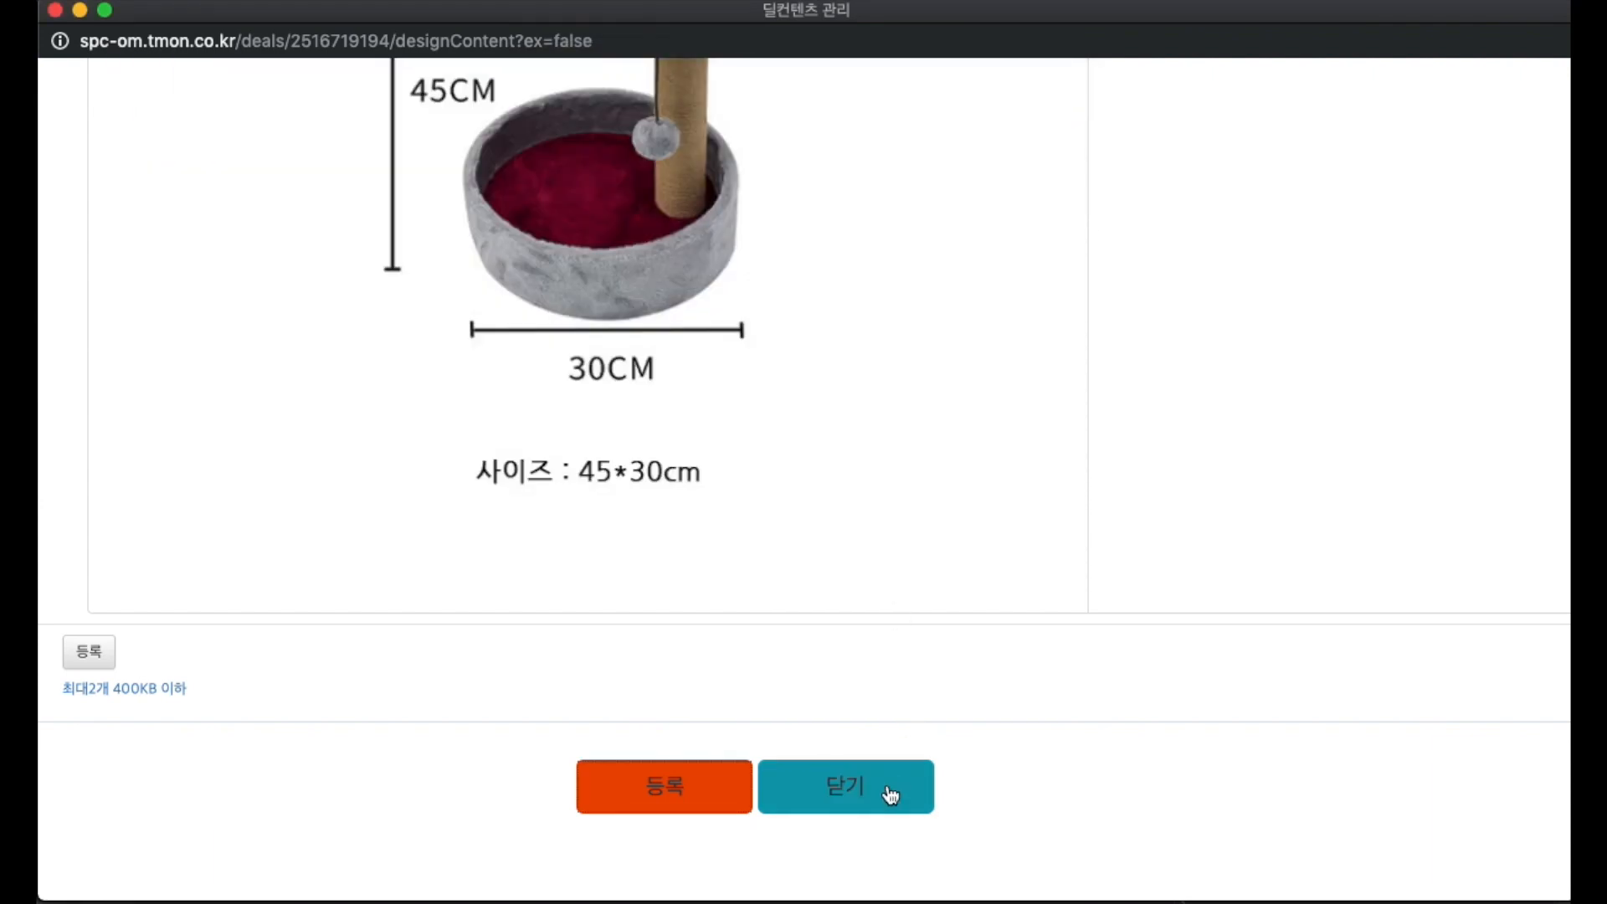
pyautogui.click(888, 791)
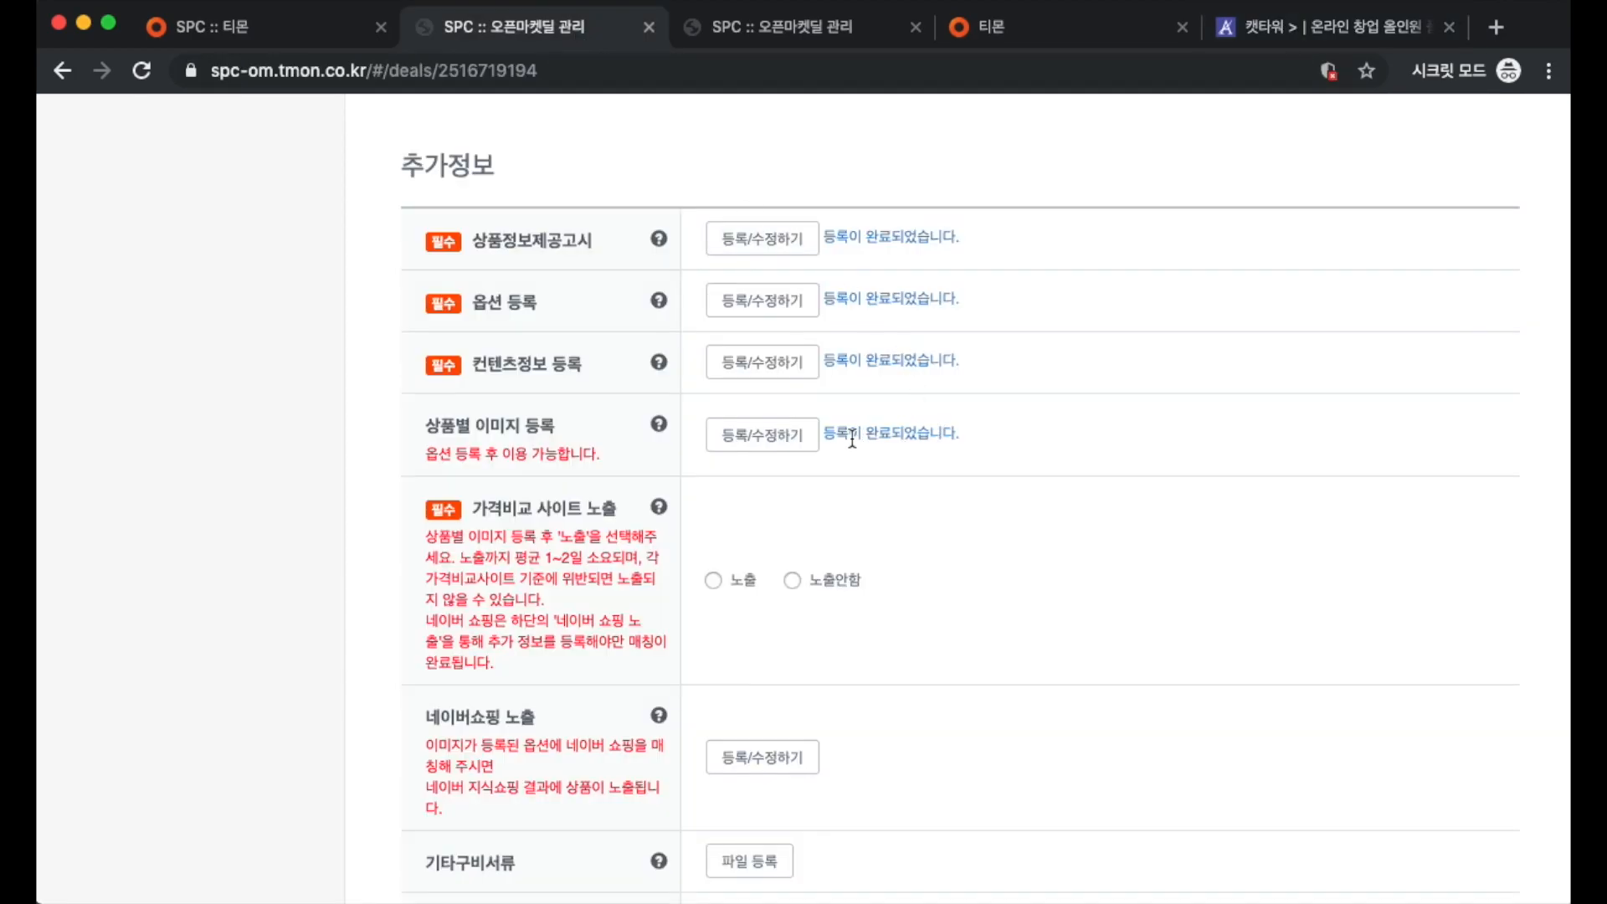
# Step: Set the required 가격비교 사이트 노출 setting in the deal's 추가정보 section to 노출
pyautogui.moveTo(830, 436); pyautogui.dragTo(976, 432)
pyautogui.click(974, 434)
pyautogui.scroll(-1, 761, 475)
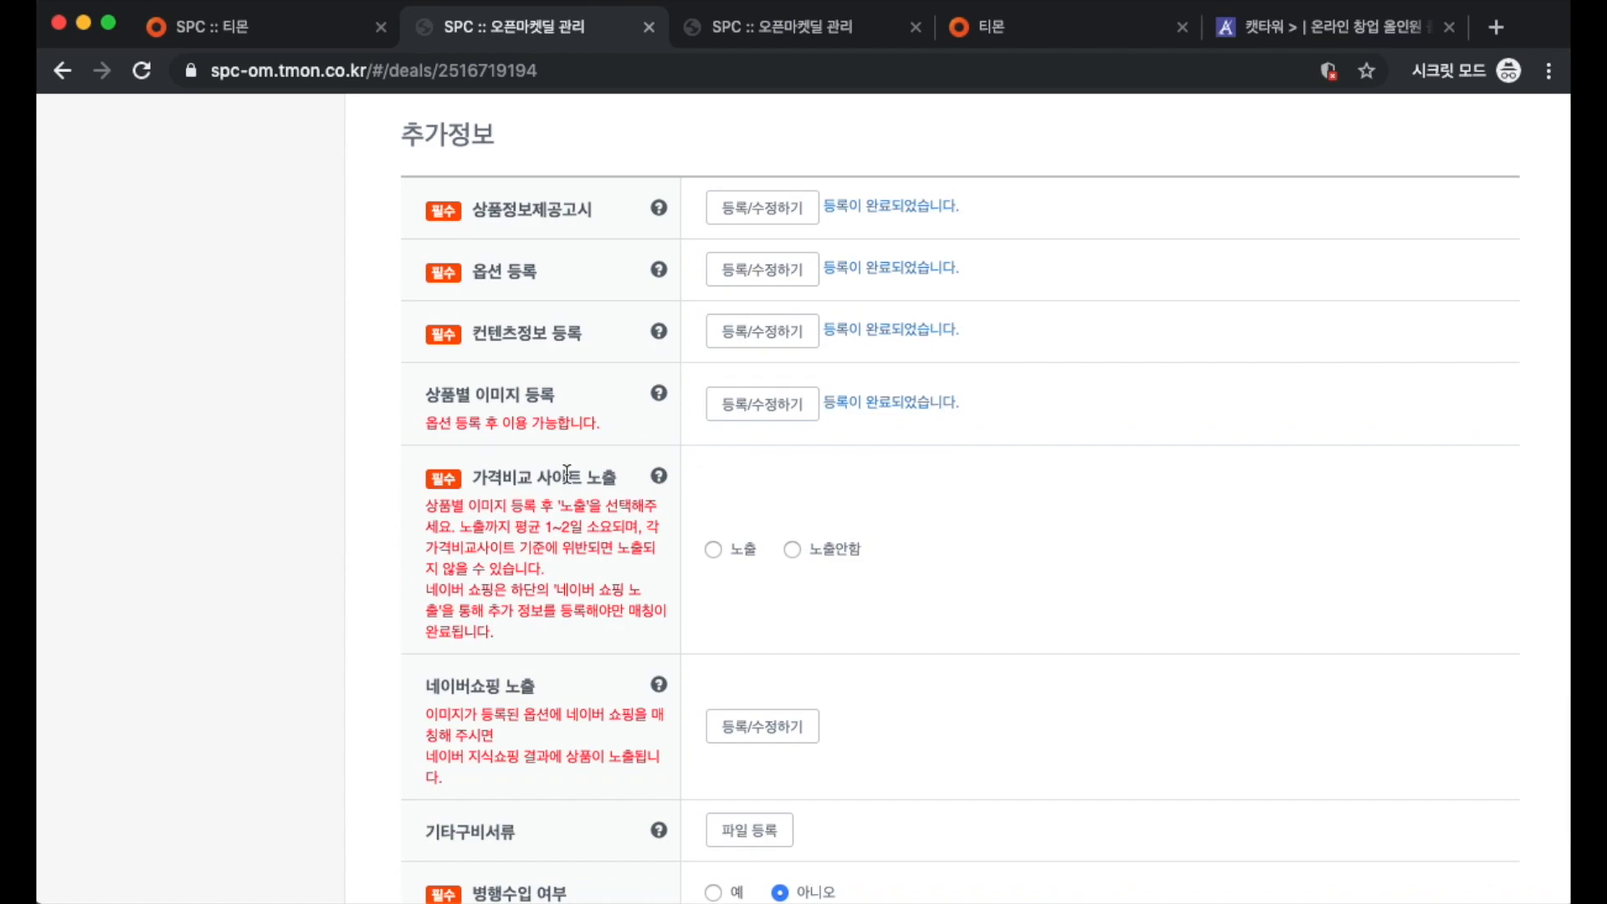
pyautogui.moveTo(472, 479); pyautogui.dragTo(634, 492)
pyautogui.click(633, 493)
pyautogui.click(712, 551)
# Step: Submit the deal registration as 등록완료 and accept the confirmation
pyautogui.scroll(-5, 747, 552)
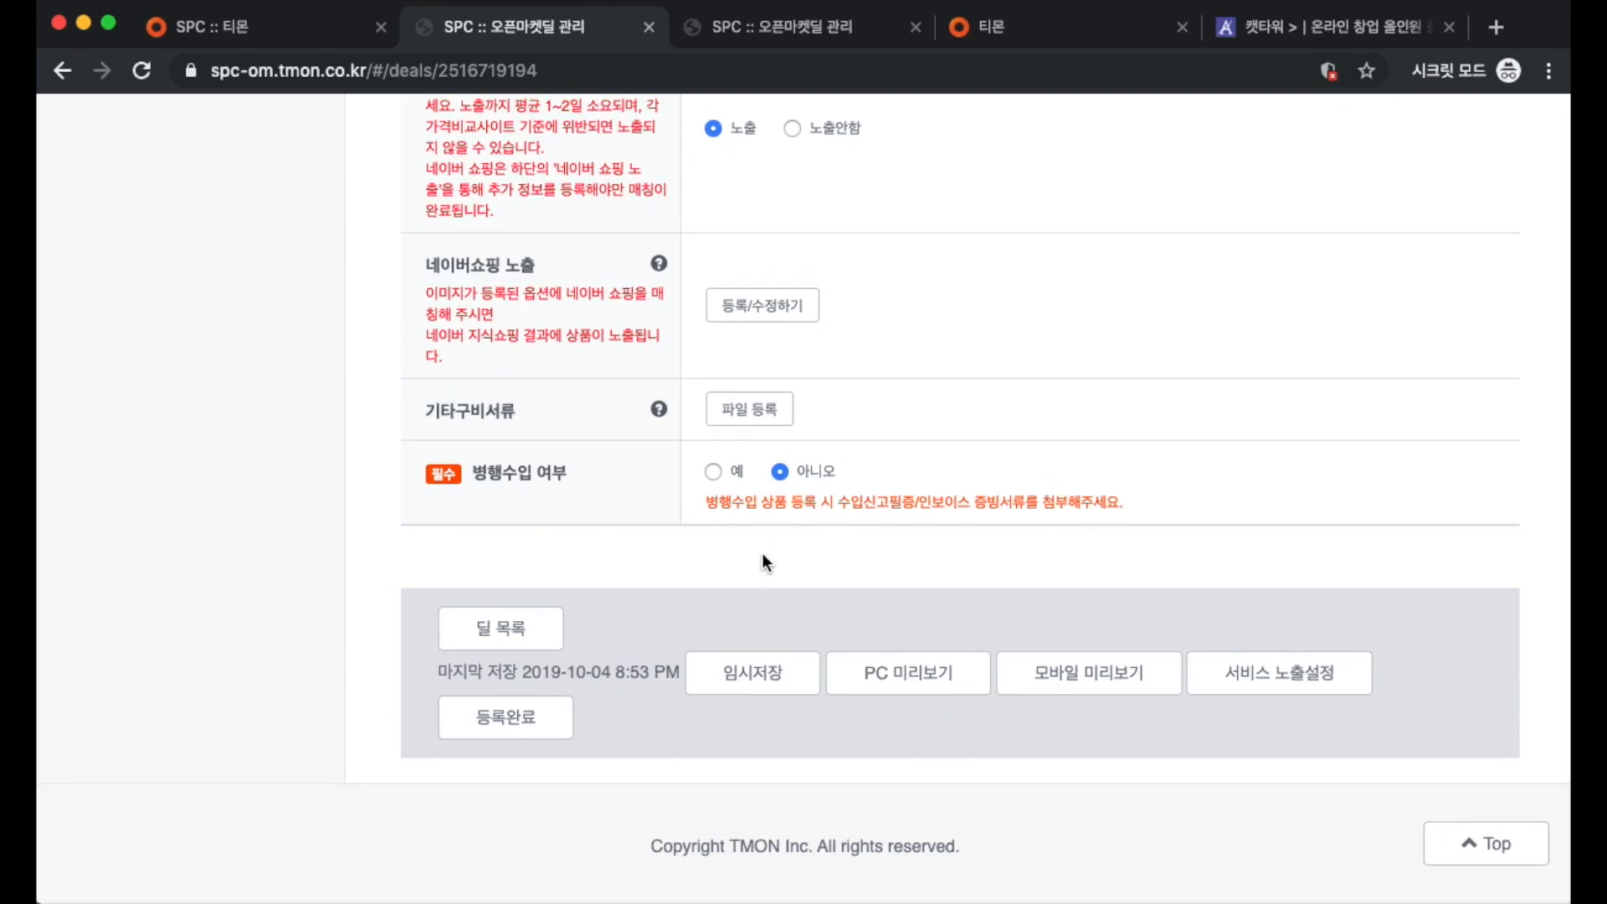
pyautogui.click(518, 722)
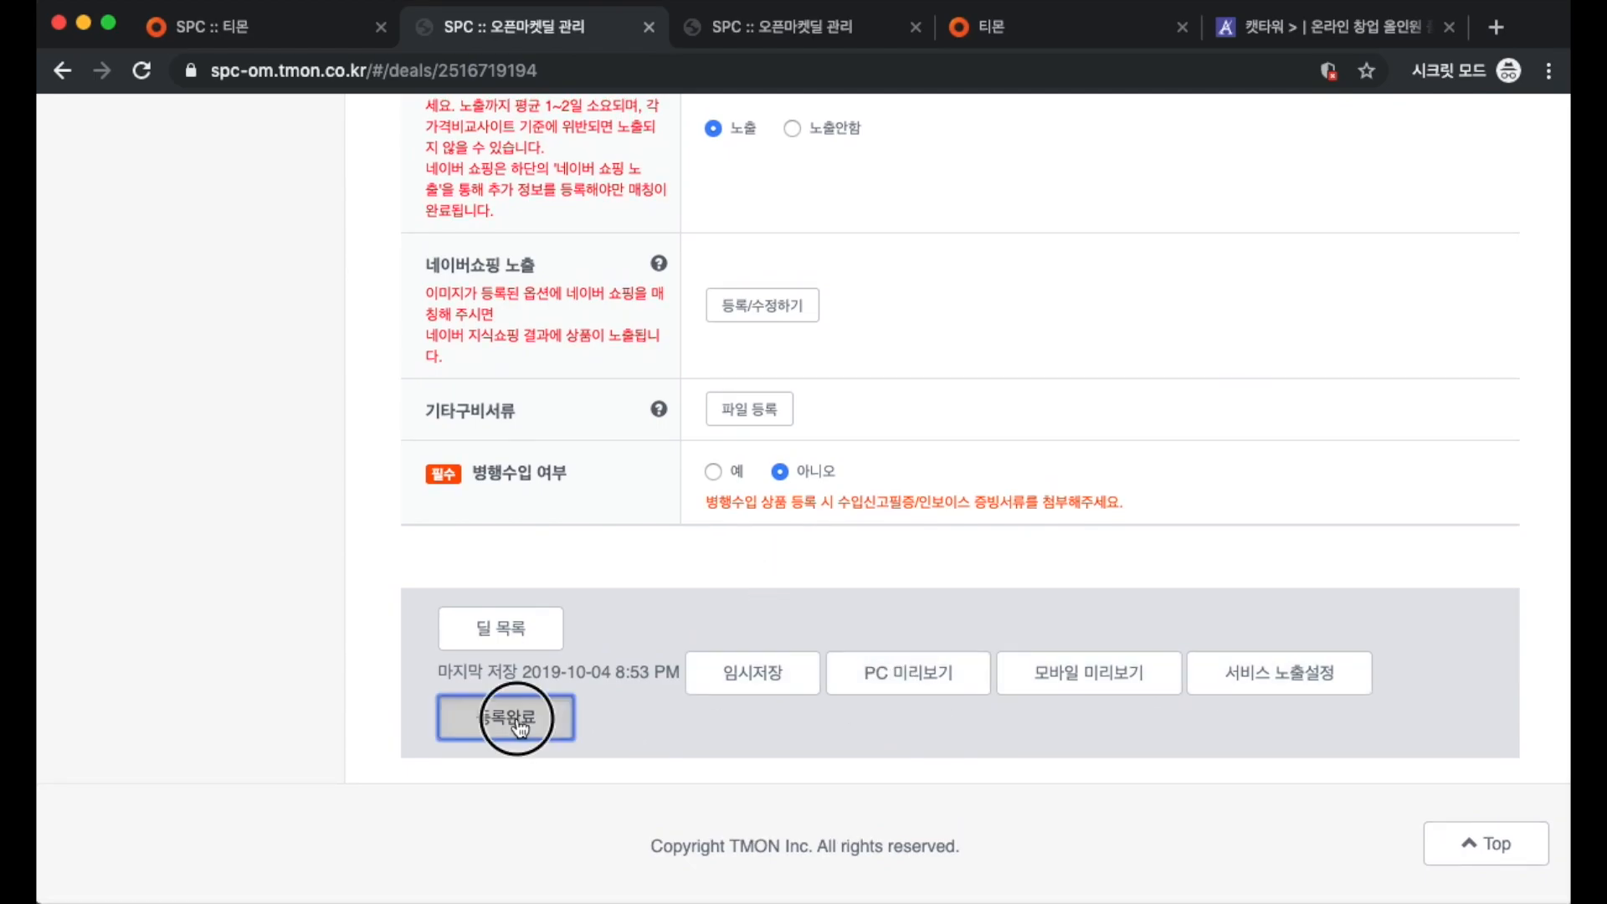
pyautogui.click(1012, 206)
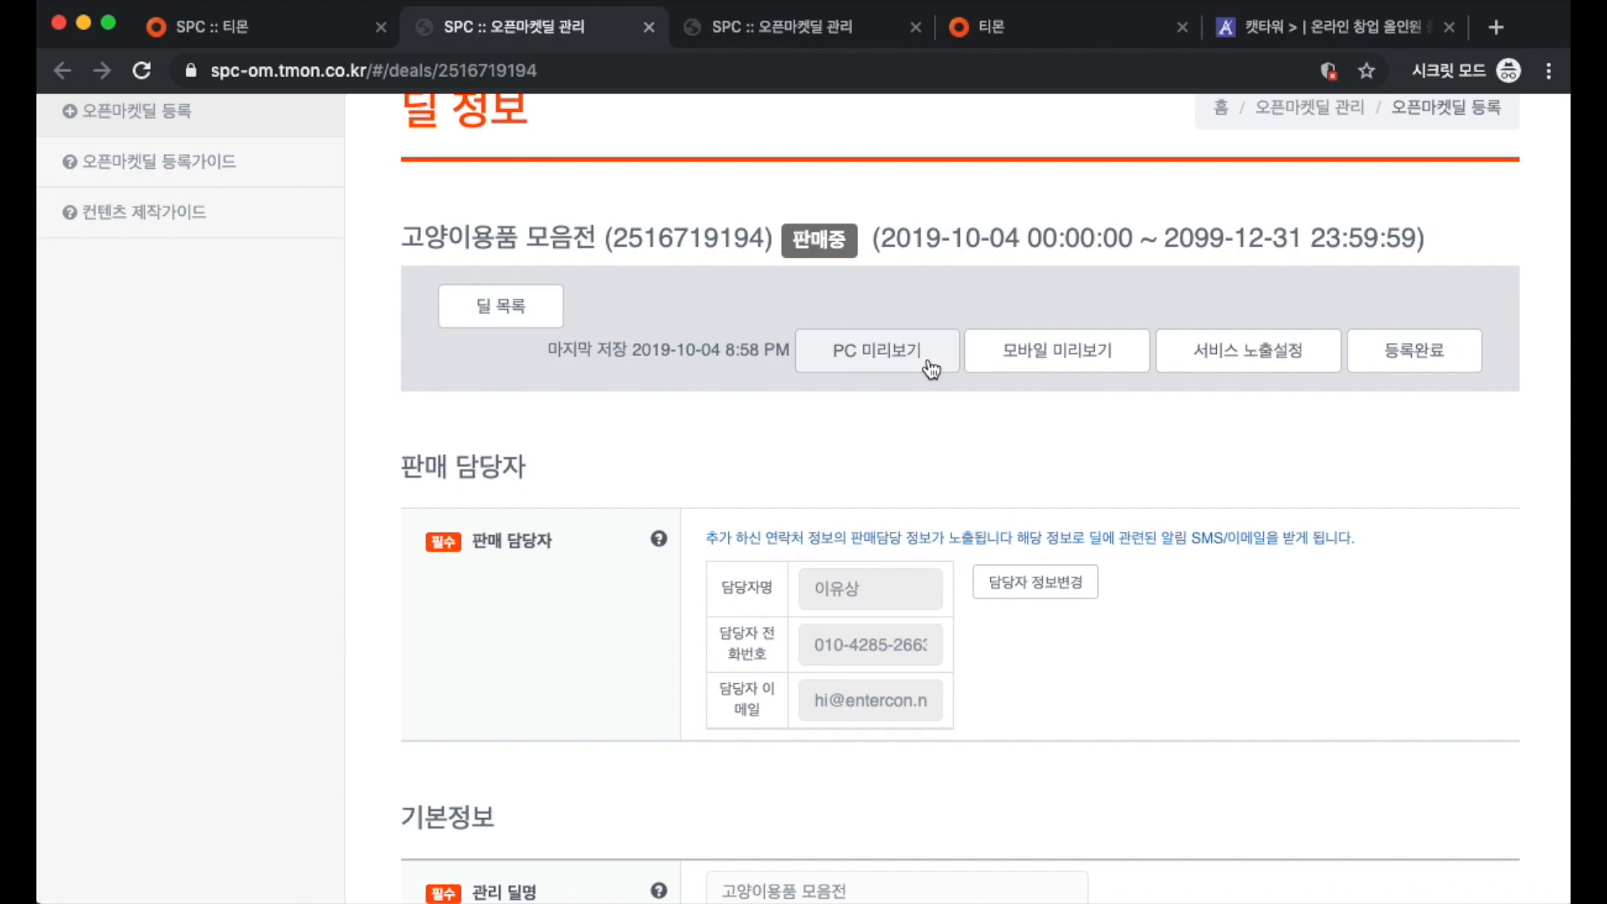
# Step: Open the PC preview of the 고양이용품 모음전 deal and examine its title, main image and shipping information
pyautogui.click(867, 371)
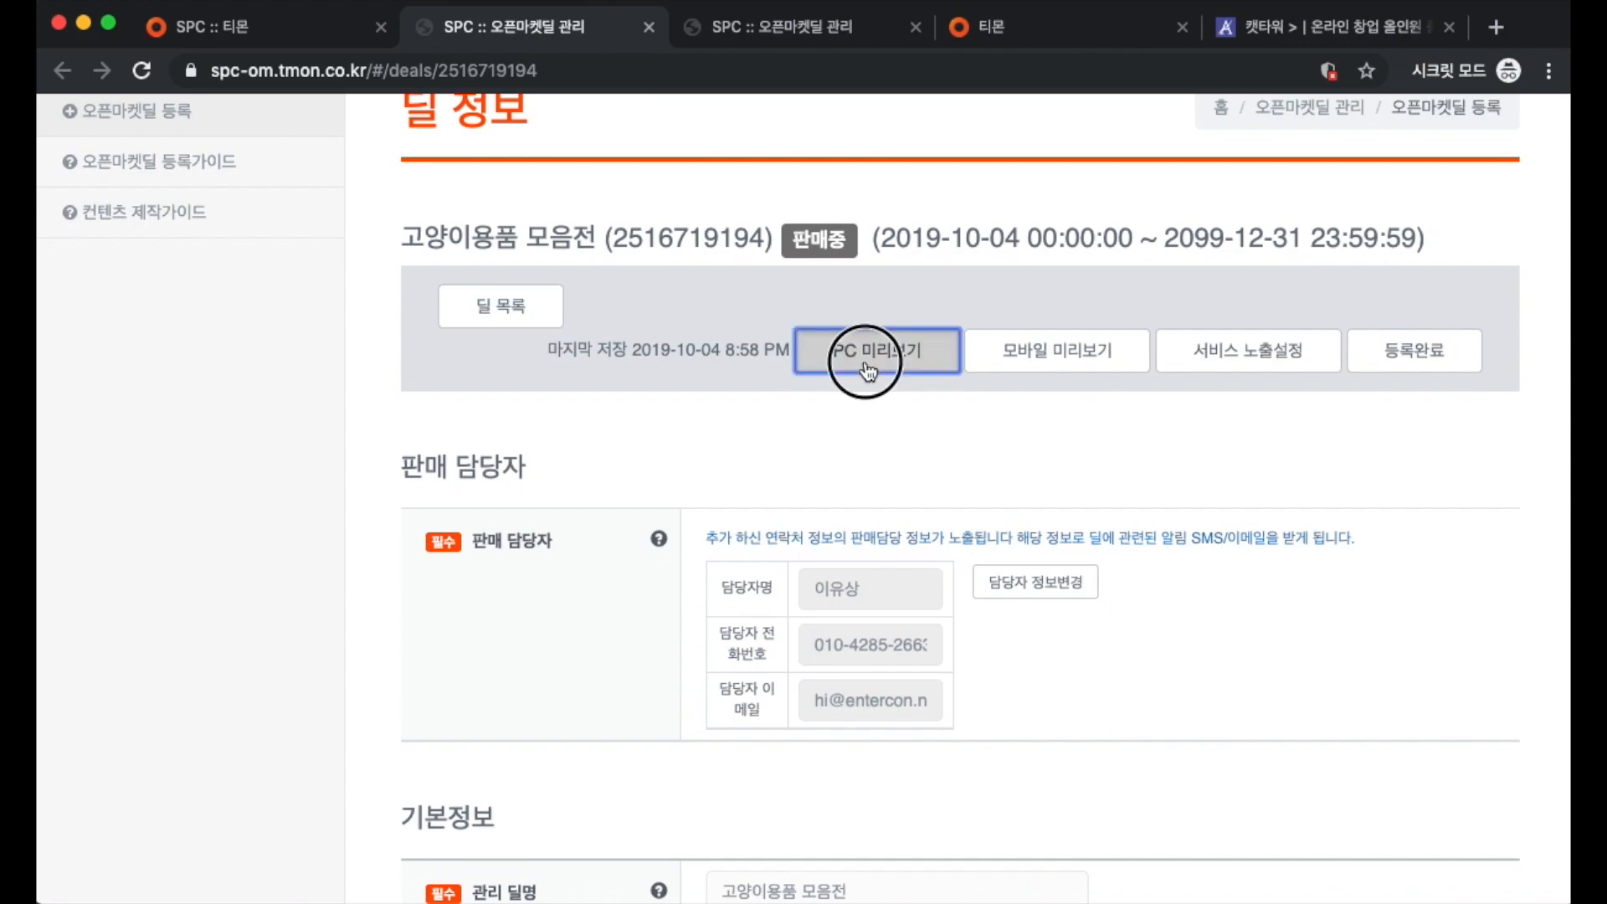
pyautogui.moveTo(638, 554); pyautogui.dragTo(1030, 787)
pyautogui.click(1159, 717)
pyautogui.click(601, 544)
pyautogui.click(1033, 777)
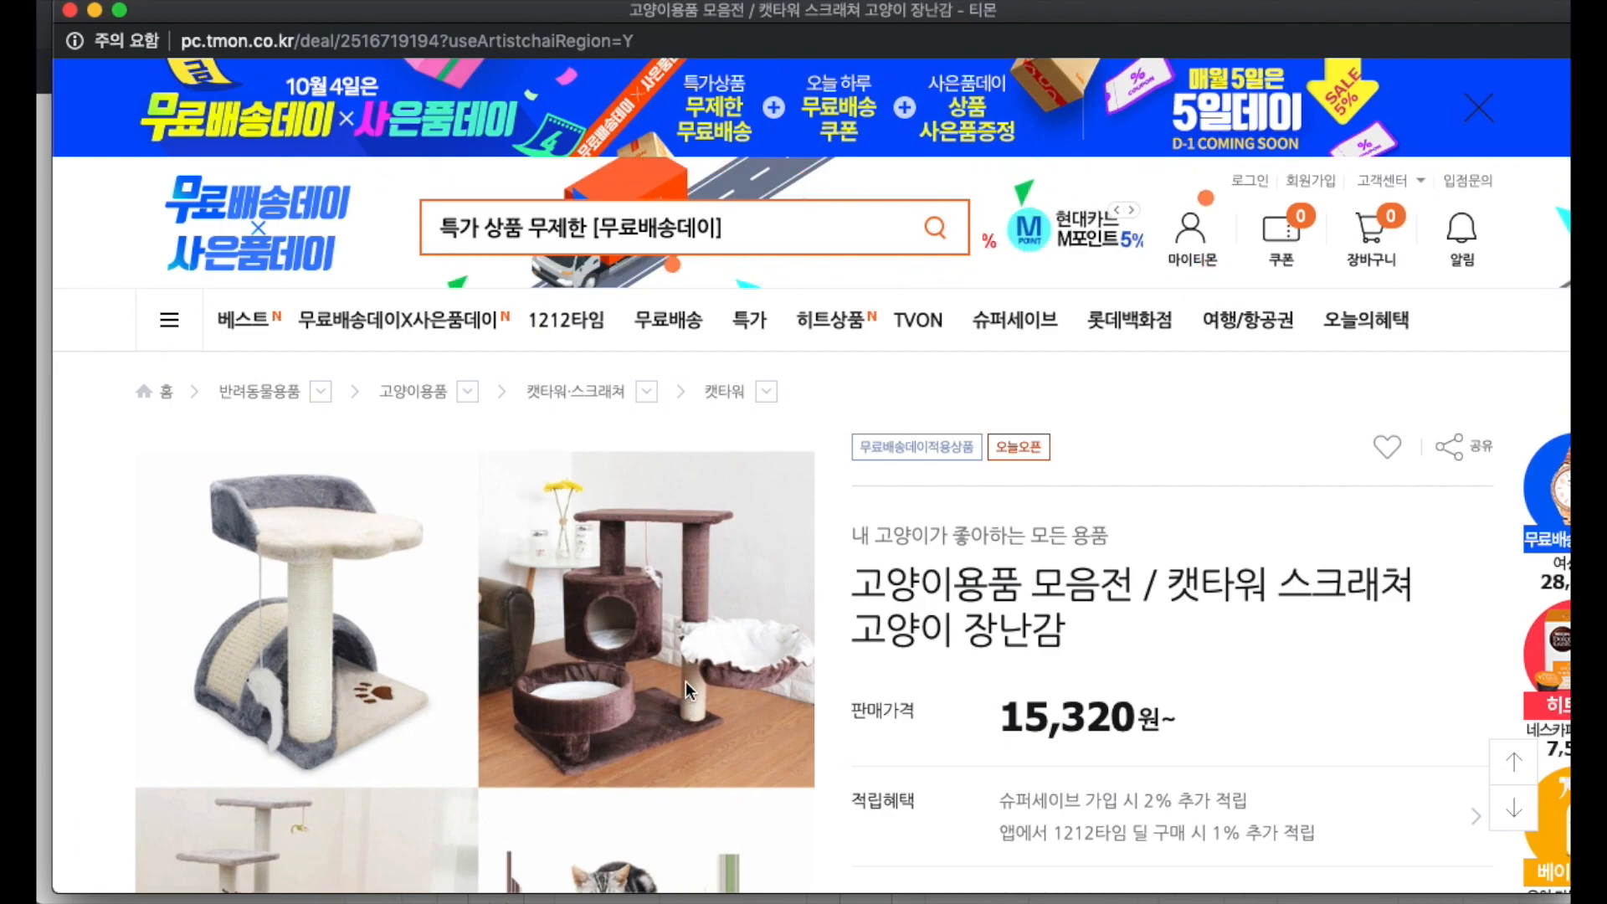
pyautogui.scroll(-2, 686, 682)
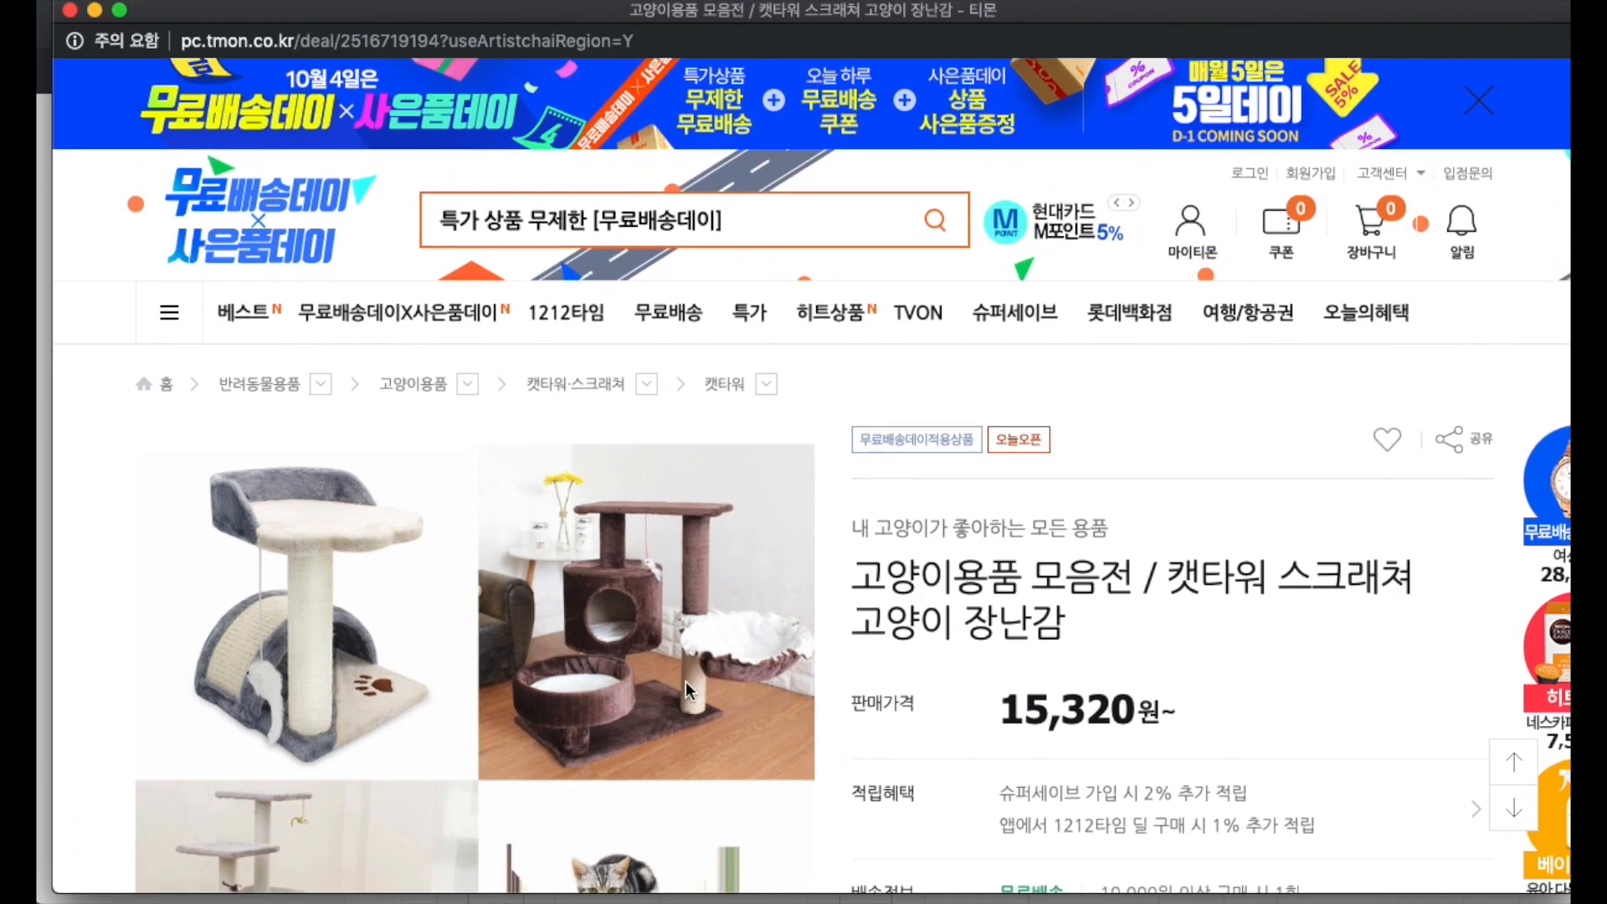
pyautogui.moveTo(1008, 375)
pyautogui.mouseDown()
pyautogui.moveTo(1048, 373)
pyautogui.moveTo(994, 374)
pyautogui.mouseUp()
pyautogui.click(976, 373)
pyautogui.scroll(-3, 973, 373)
pyautogui.moveTo(991, 685); pyautogui.dragTo(1068, 686)
pyautogui.click(1070, 655)
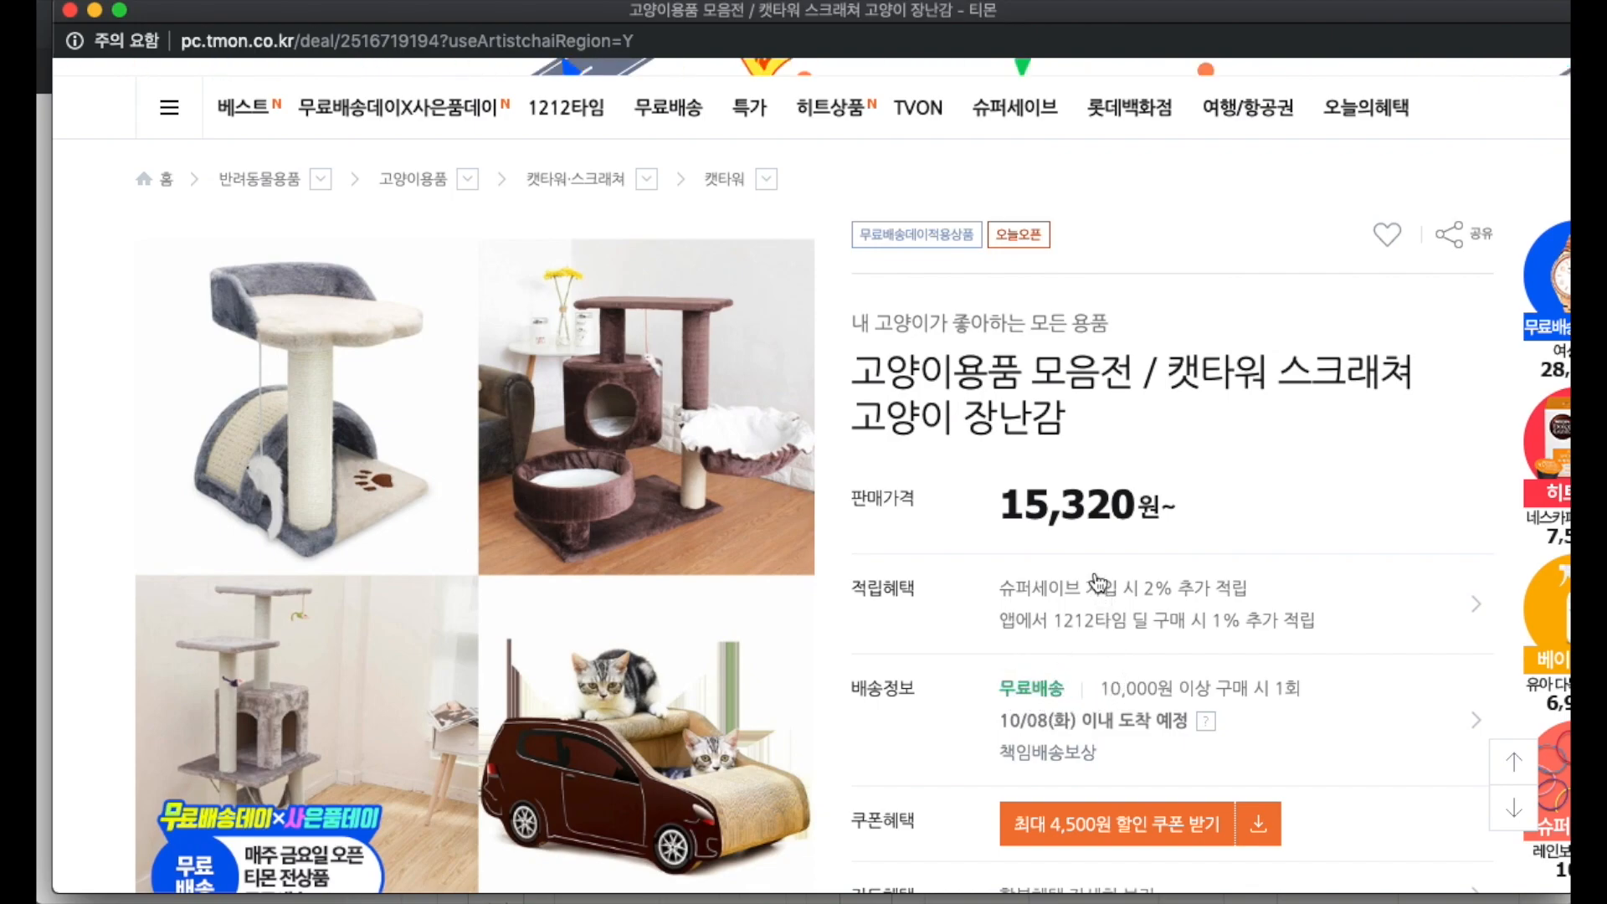
# Step: Examine the promotion badges, representative images and sale price at the head of the deal page
pyautogui.moveTo(936, 235); pyautogui.dragTo(972, 233)
pyautogui.click(862, 235)
pyautogui.click(888, 235)
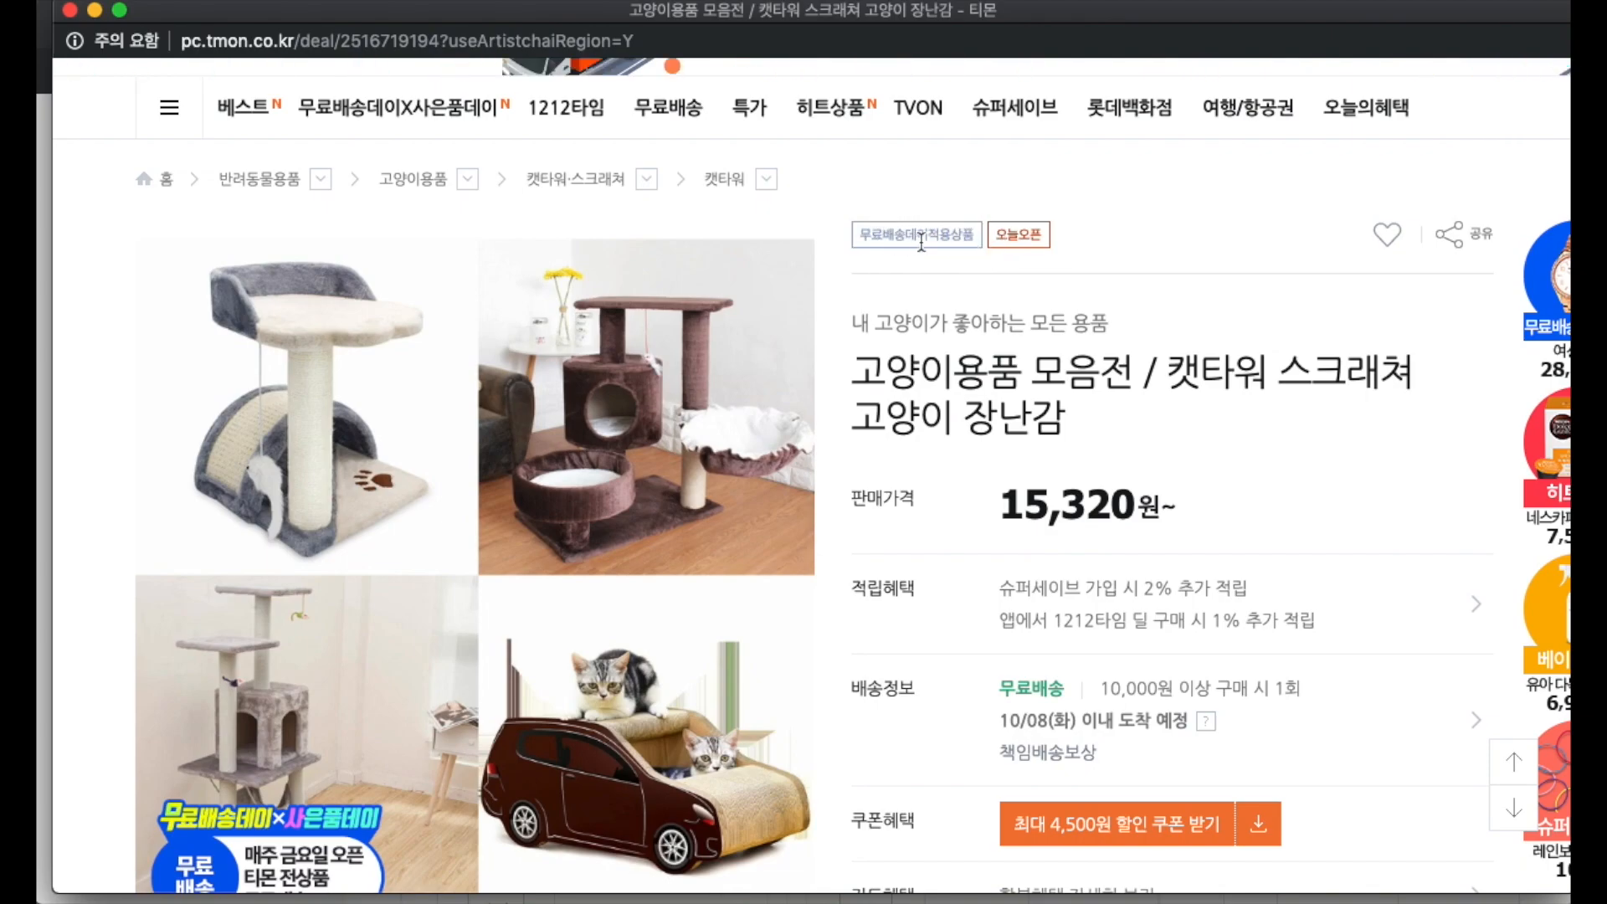
pyautogui.scroll(-1, 1022, 481)
pyautogui.moveTo(1022, 480); pyautogui.dragTo(1093, 474)
pyautogui.click(1089, 474)
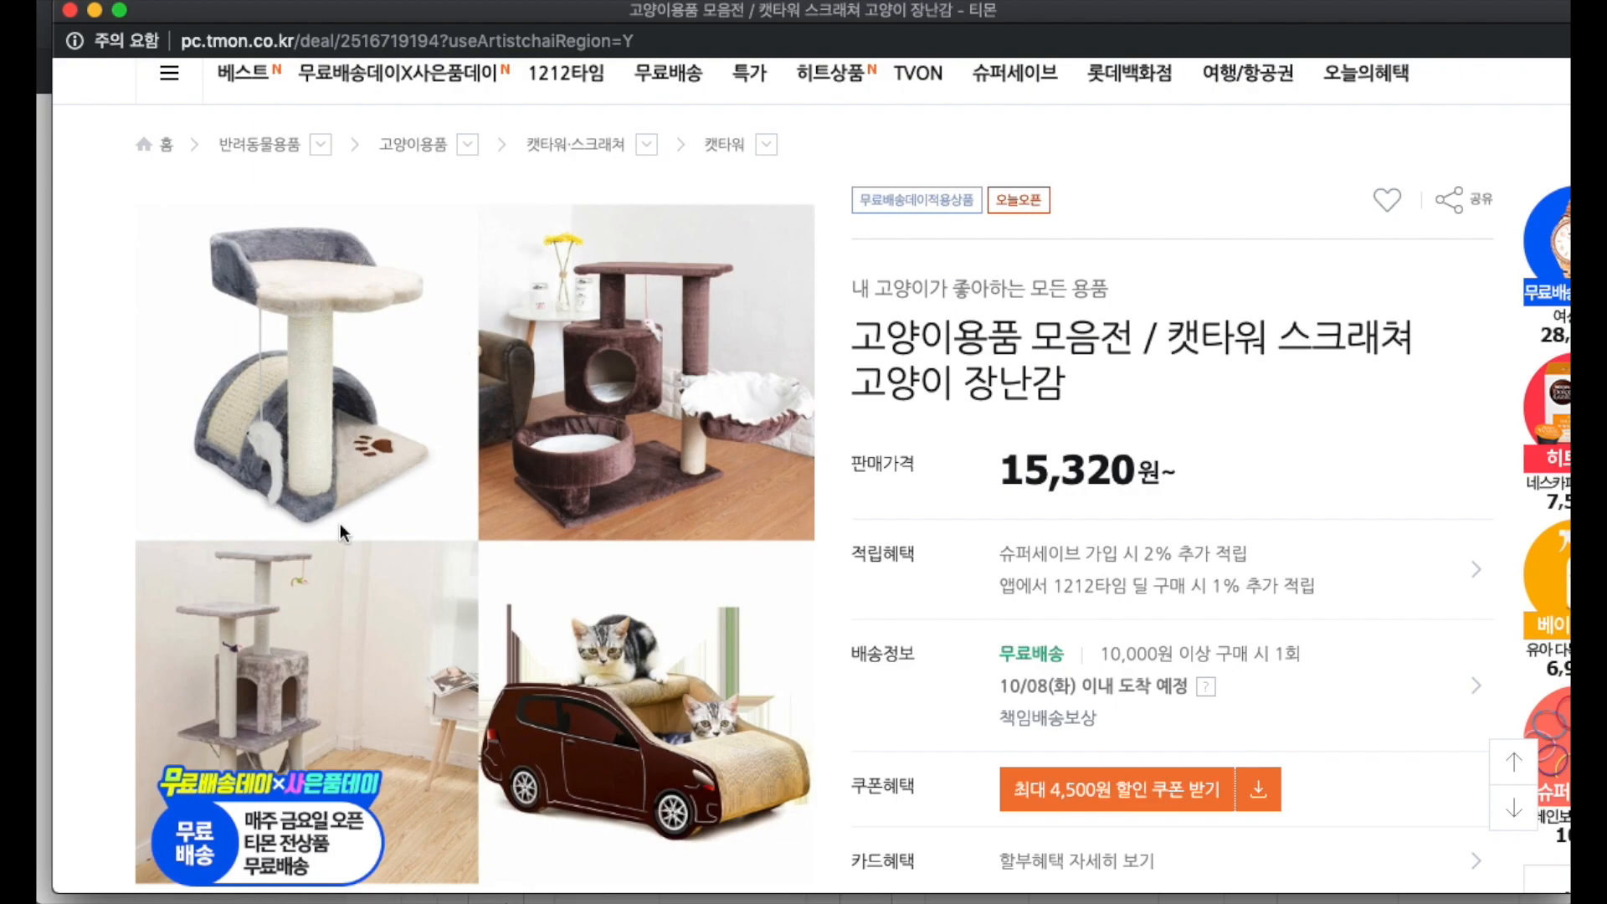
pyautogui.scroll(-1, 576, 503)
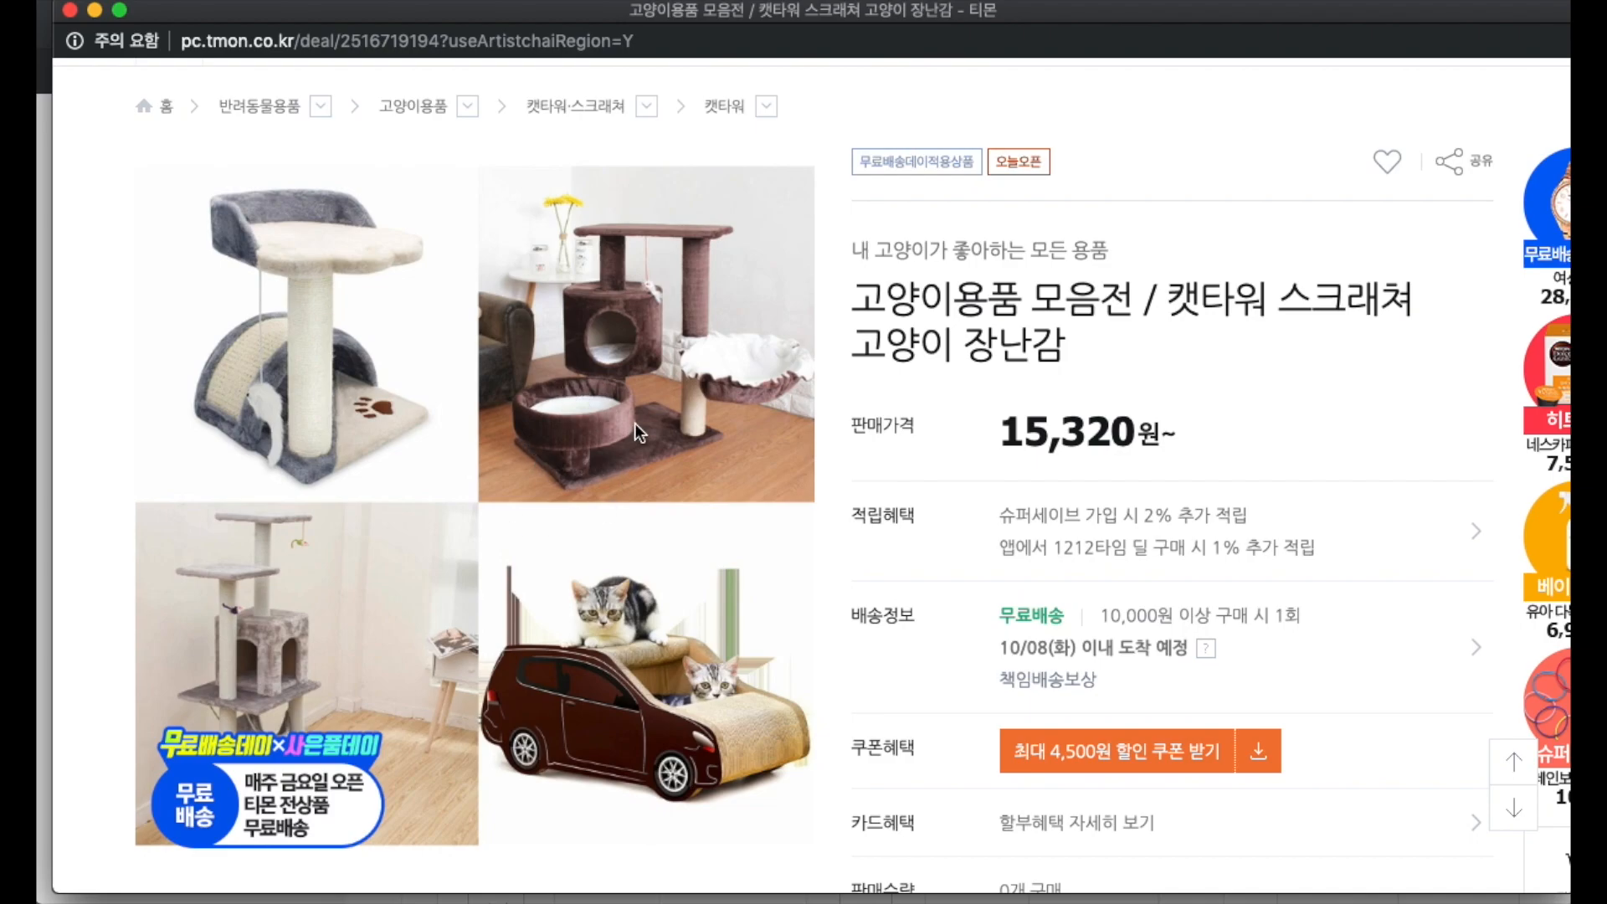
pyautogui.moveTo(991, 444); pyautogui.dragTo(1130, 431)
pyautogui.click(1138, 435)
# Step: Check the product names, prices and stock in the deal page's option selection list
pyautogui.scroll(-6, 1133, 427)
pyautogui.click(1060, 540)
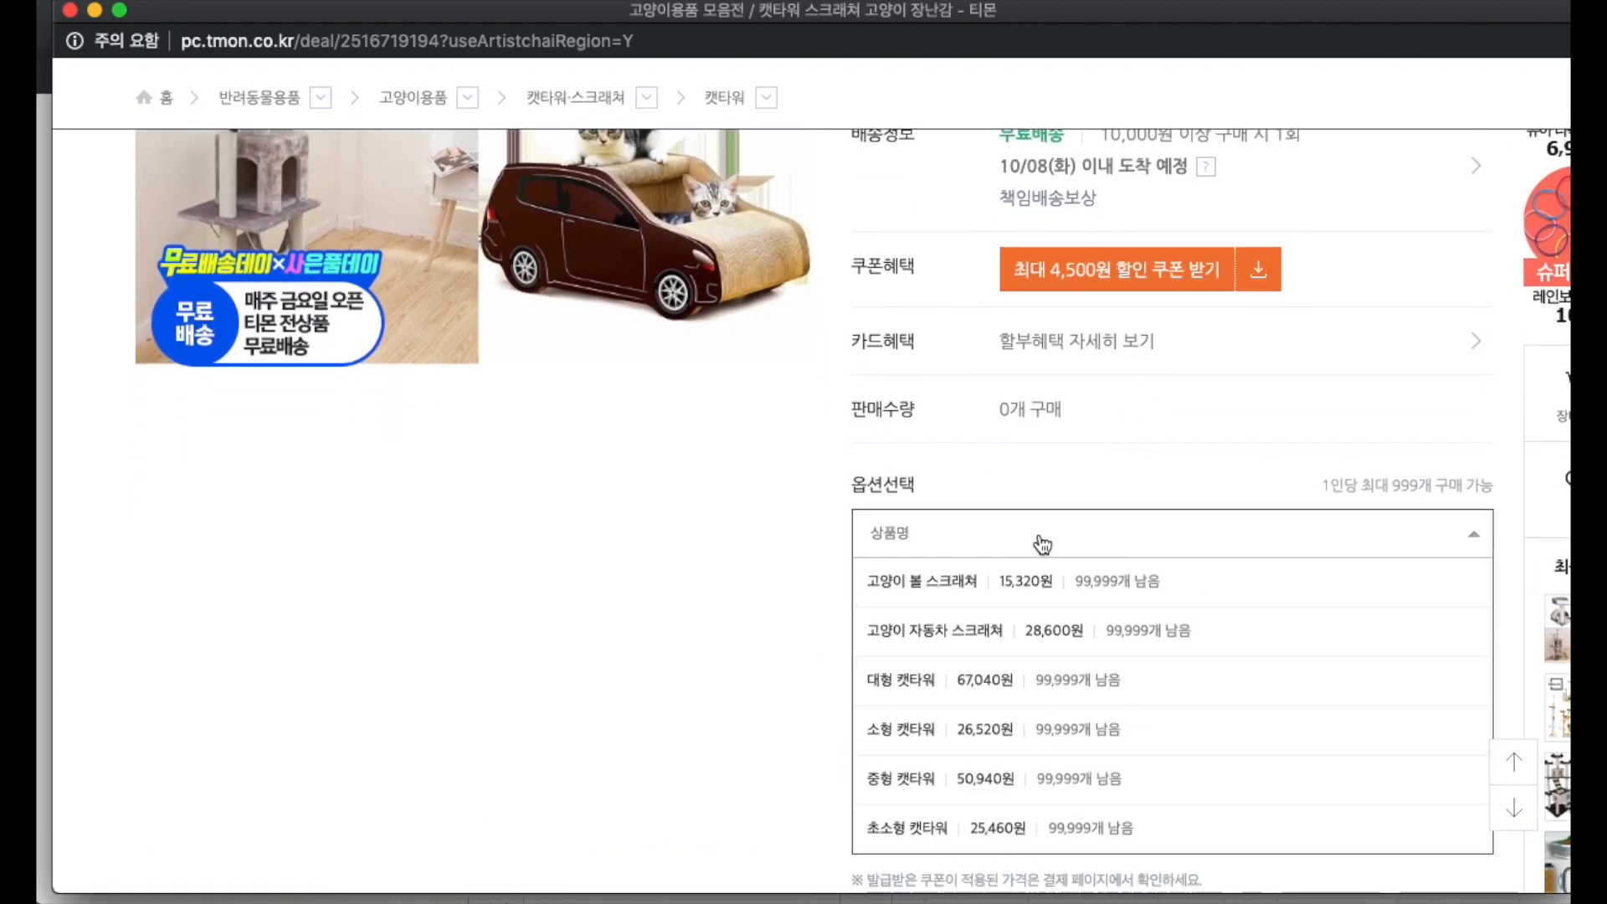
pyautogui.scroll(-1, 1016, 584)
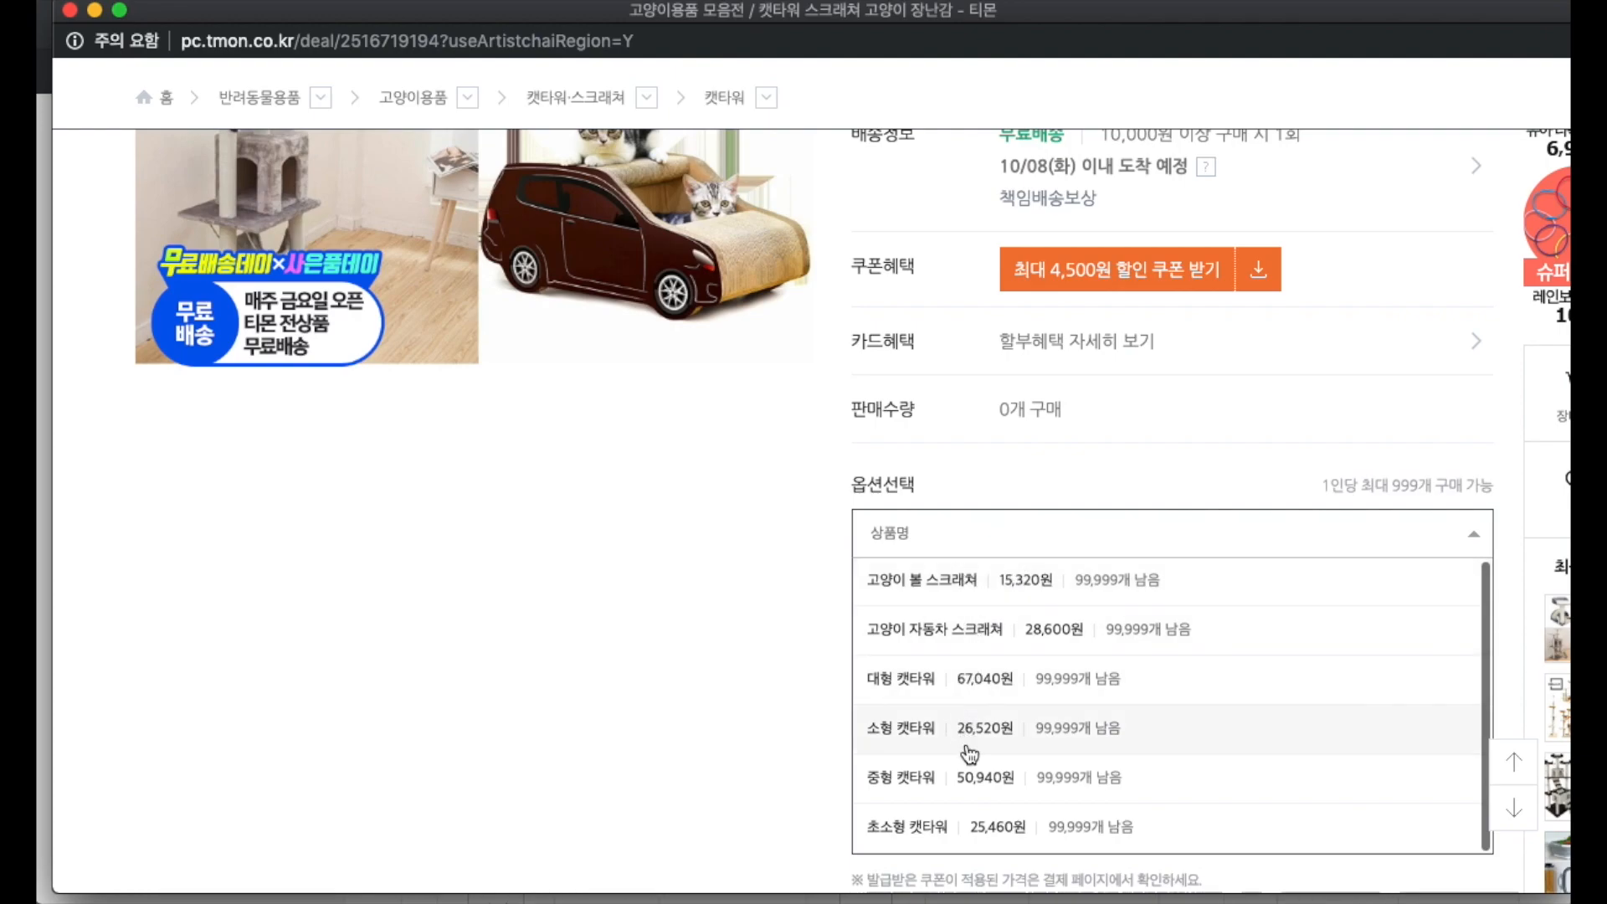
pyautogui.click(987, 538)
# Step: Look through the product list in the 상품설명 section, from 고양이 볼 스크래쳐 to 초소형 캣타워
pyautogui.scroll(-8, 779, 466)
pyautogui.scroll(-6, 781, 467)
pyautogui.scroll(-5, 579, 578)
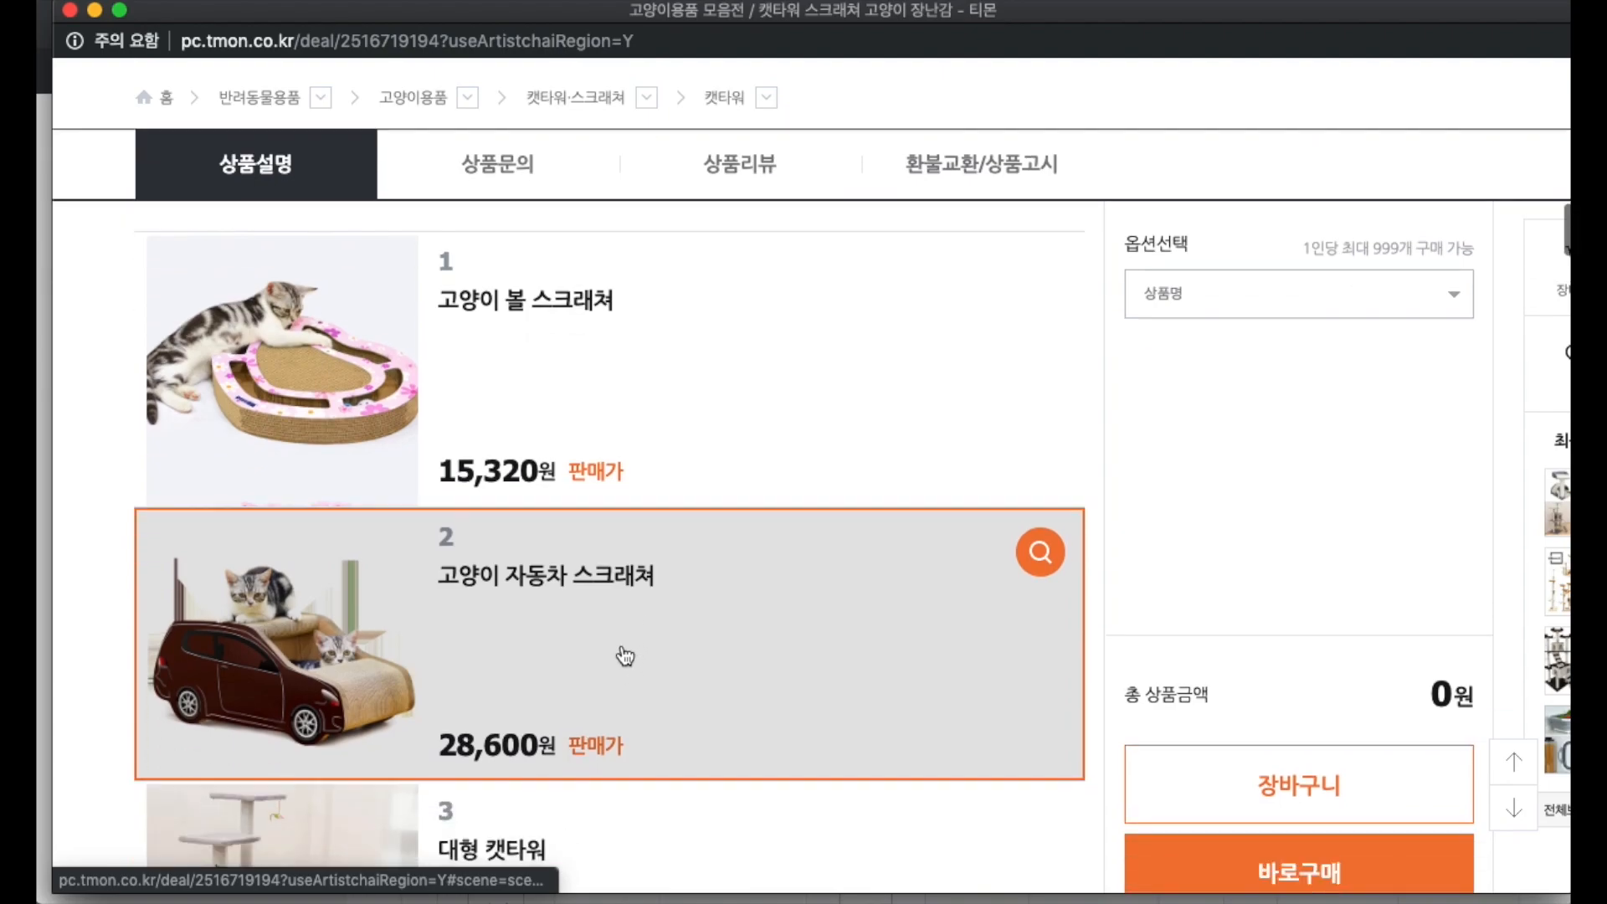
pyautogui.scroll(-8, 426, 521)
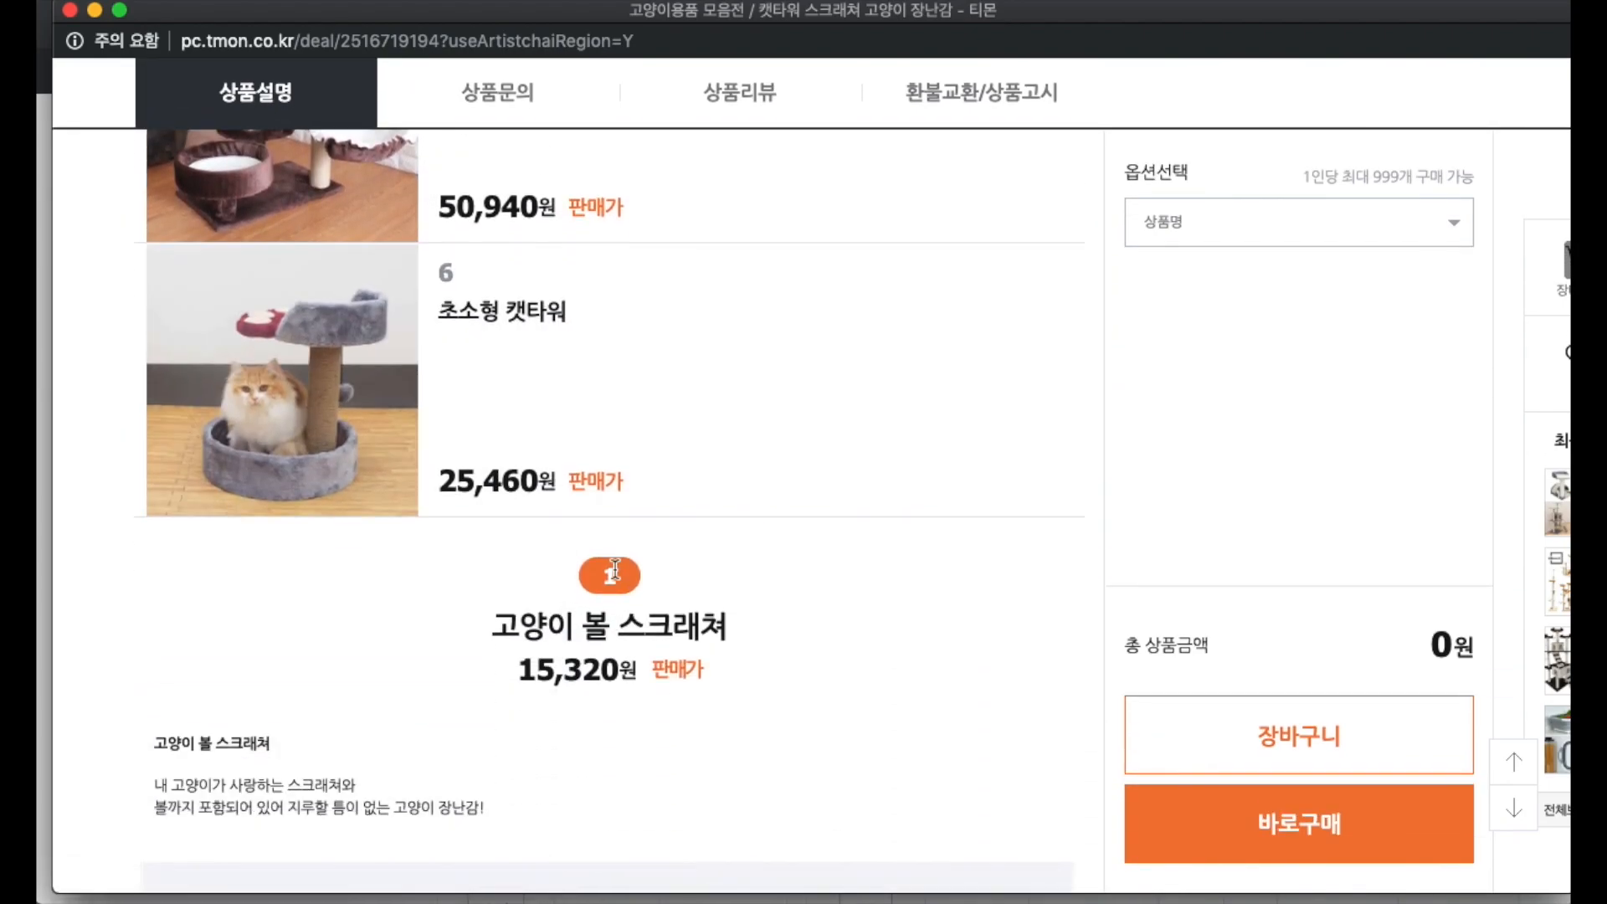
pyautogui.scroll(15, 615, 570)
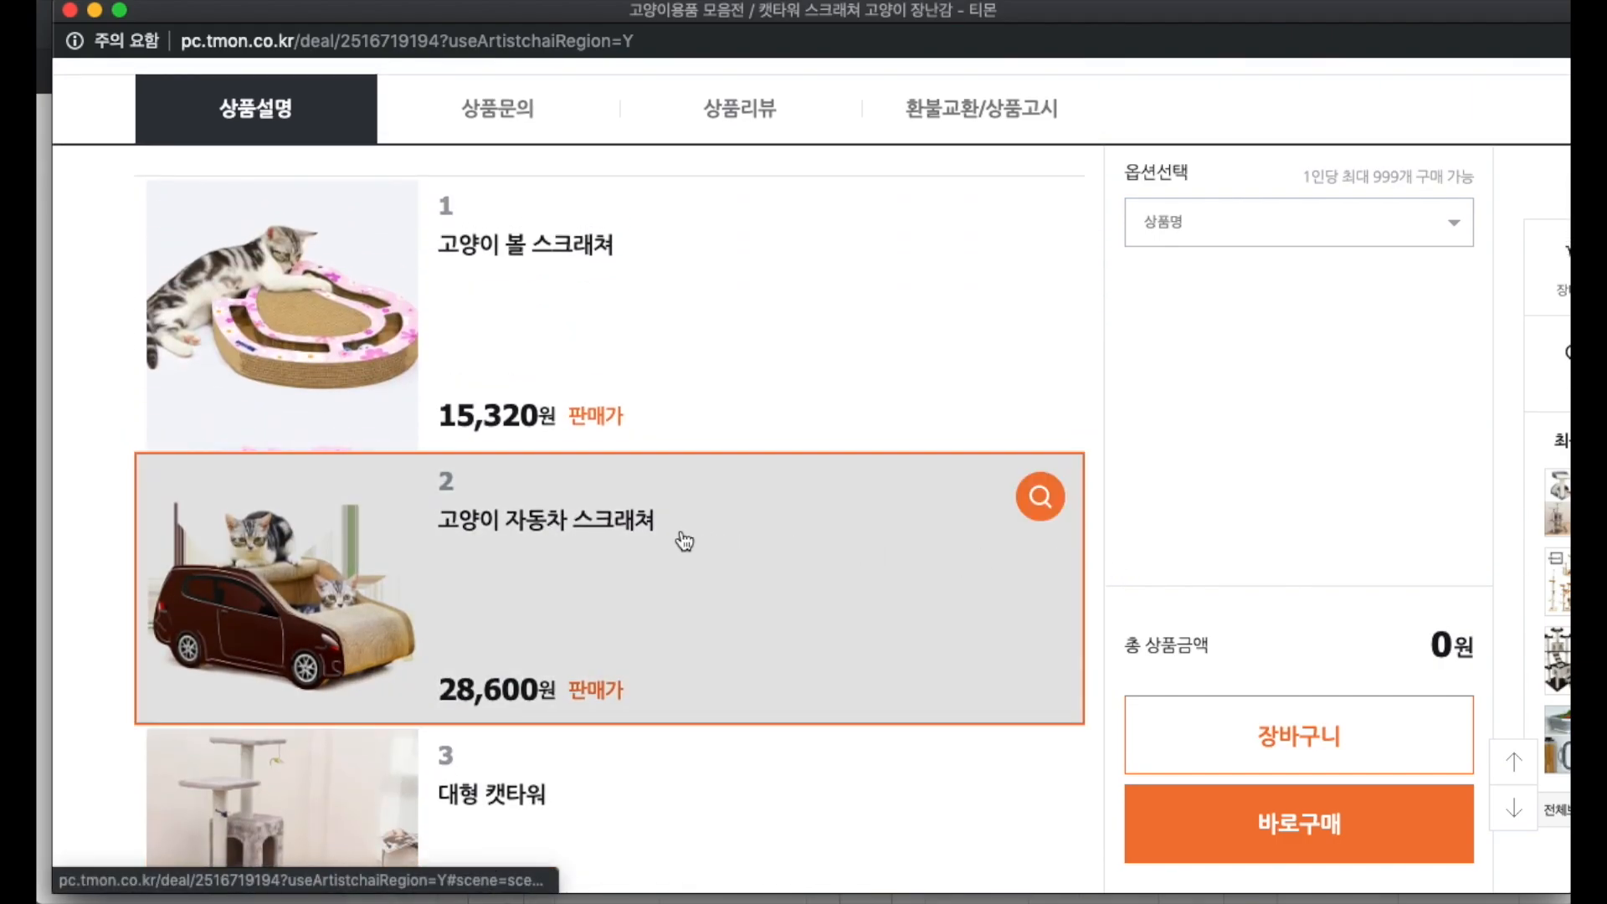
# Step: Open the detail view of 고양이 자동차 스크래쳐 and look through its images
pyautogui.click(525, 570)
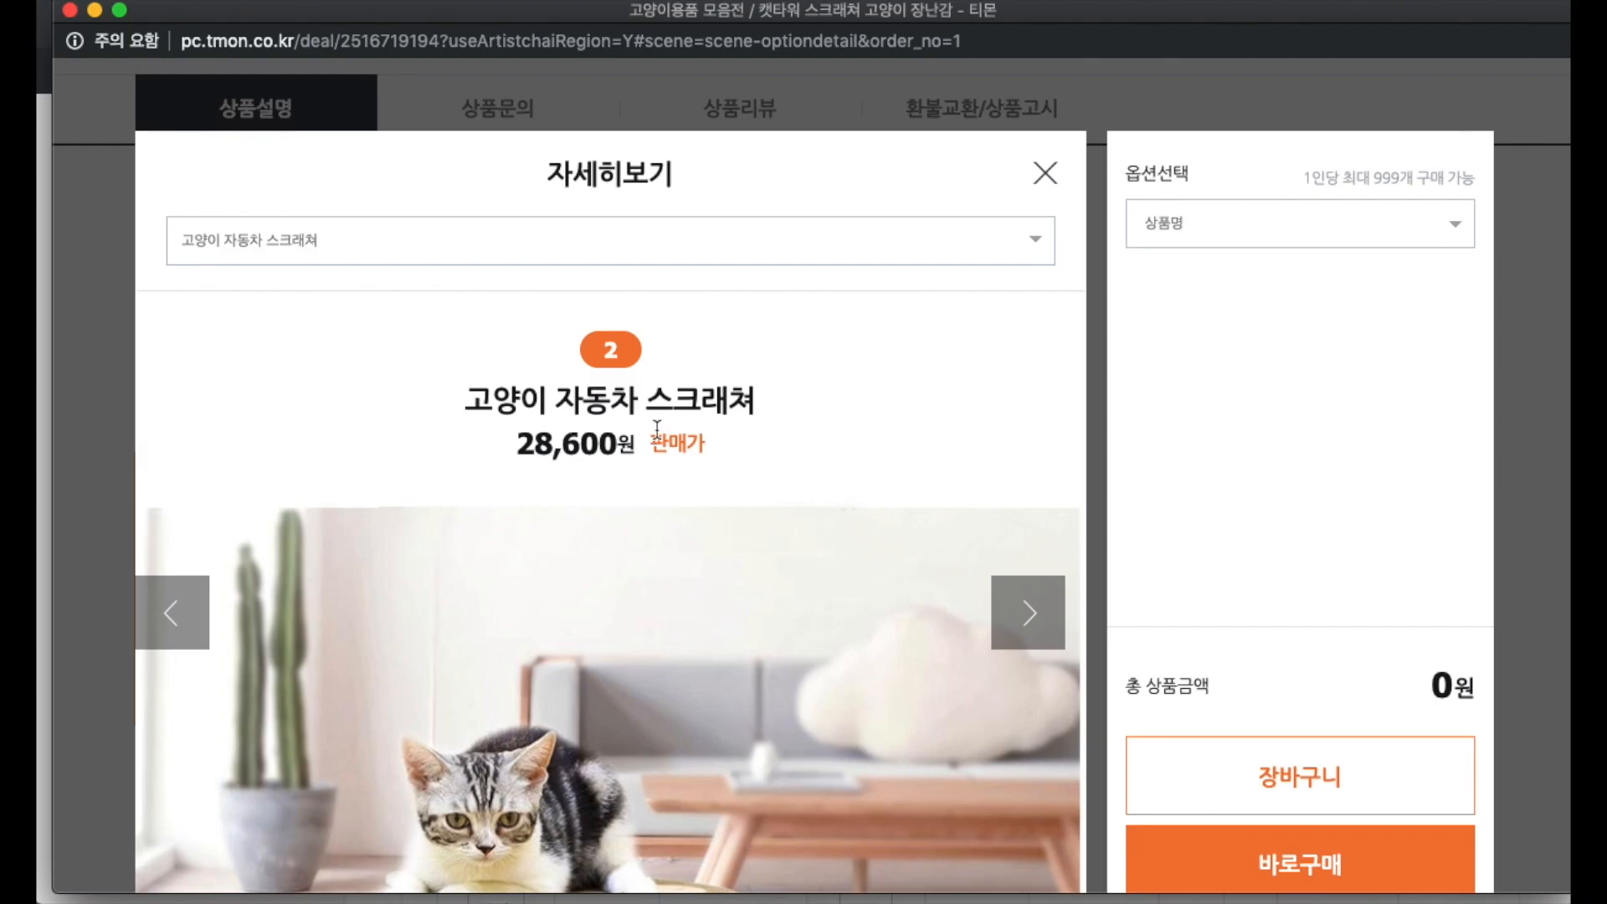
pyautogui.scroll(-15, 808, 554)
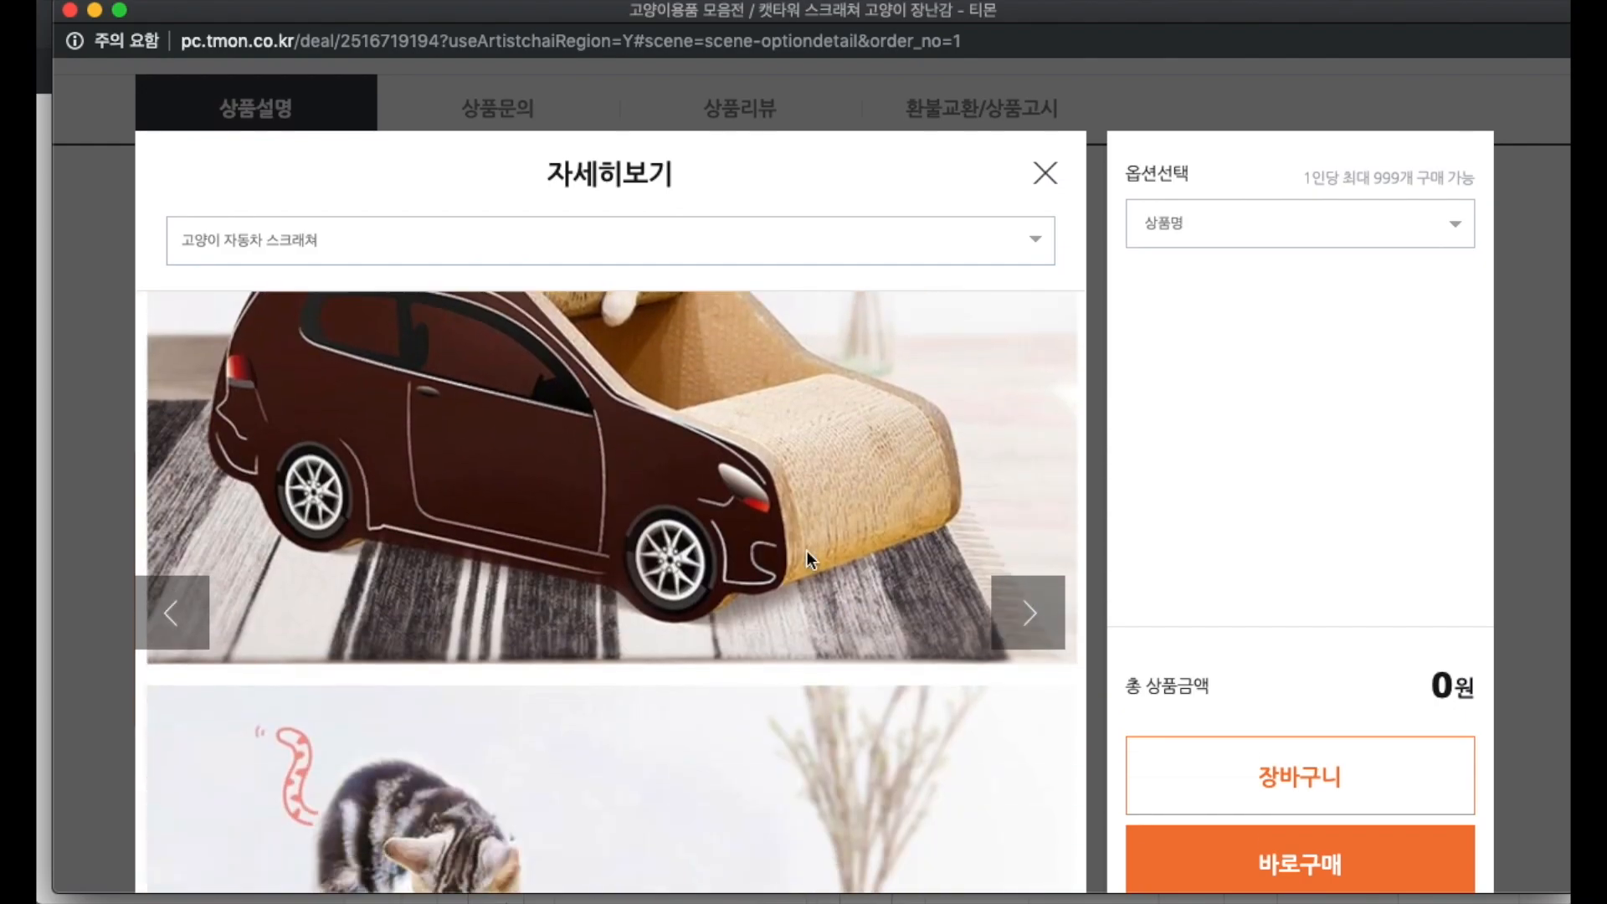
pyautogui.scroll(-10, 806, 550)
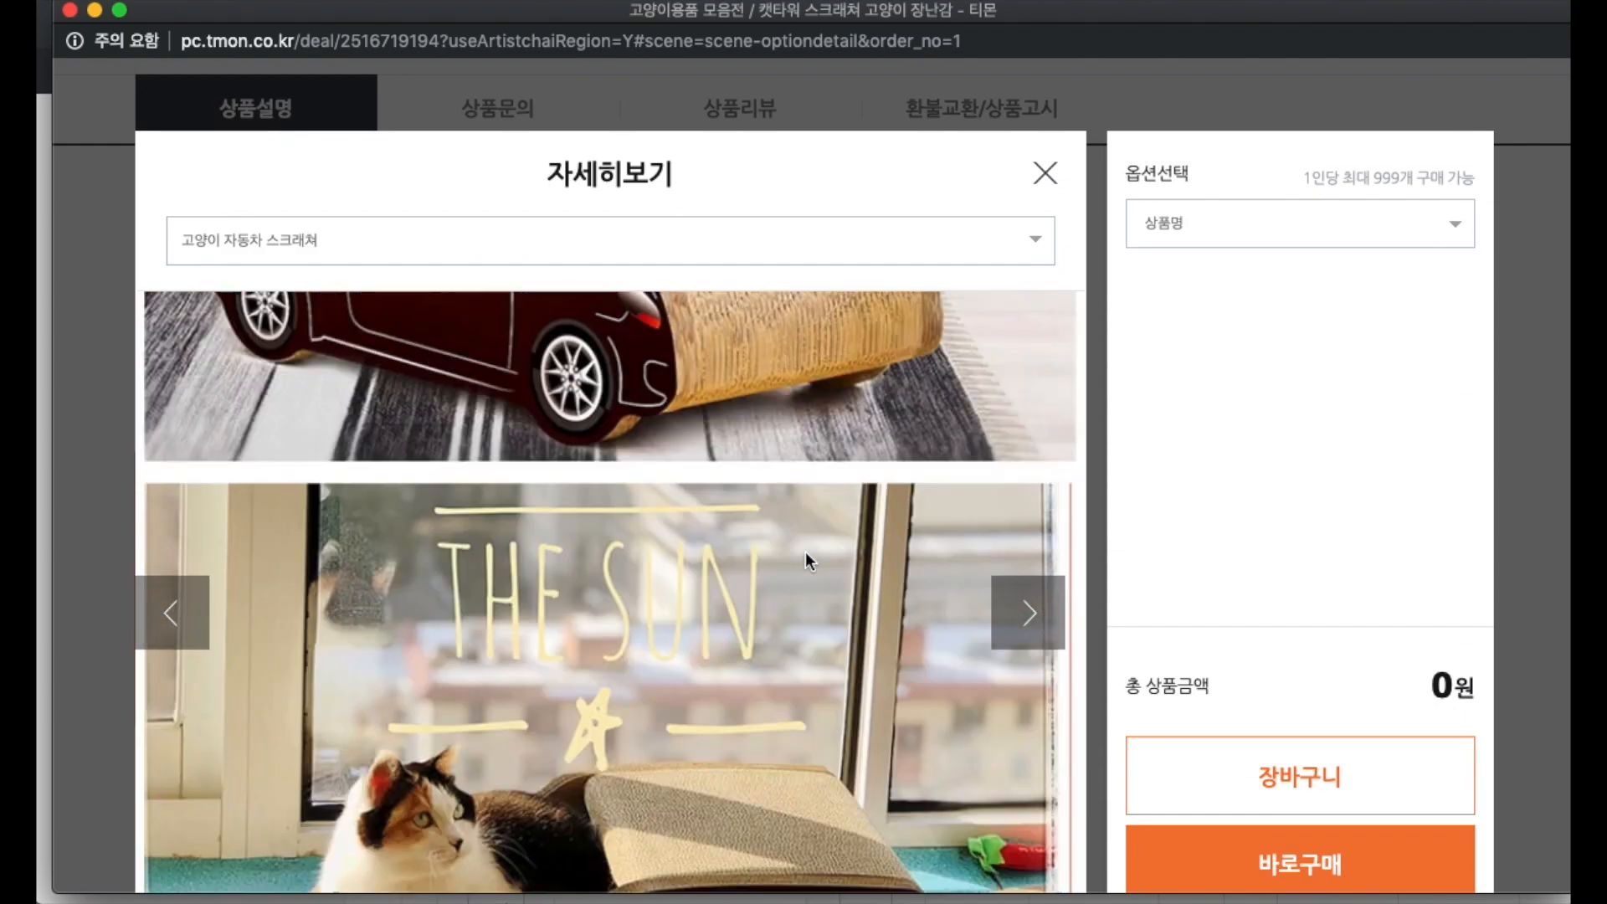
pyautogui.scroll(20, 802, 552)
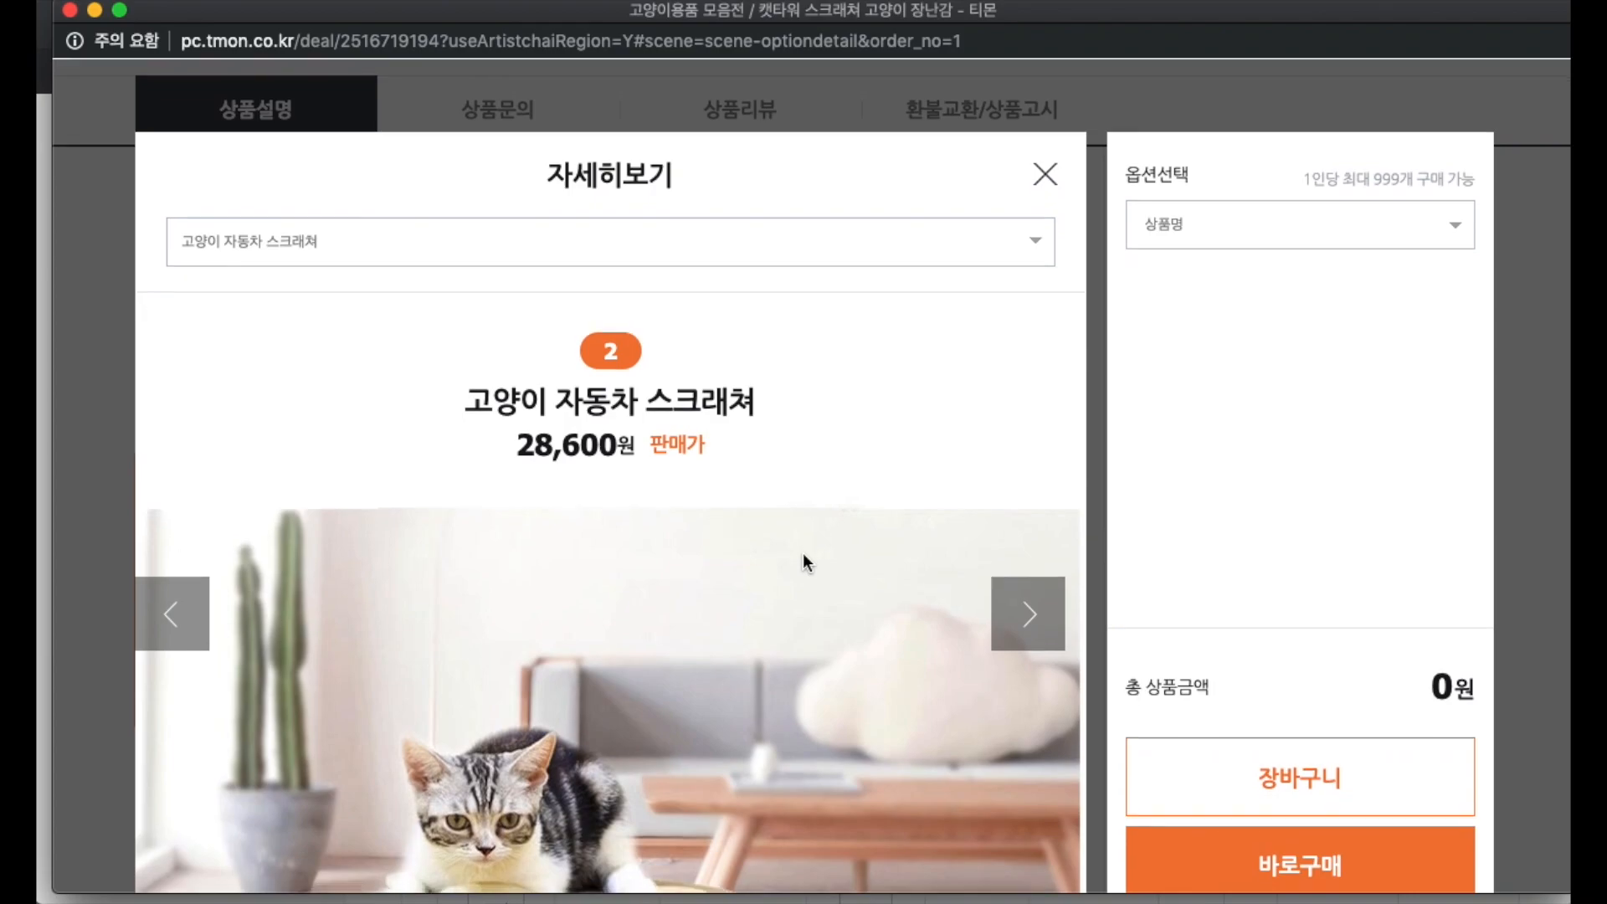
# Step: Switch the detail view to 대형 캣타워 and look through its images
pyautogui.click(685, 255)
pyautogui.click(560, 398)
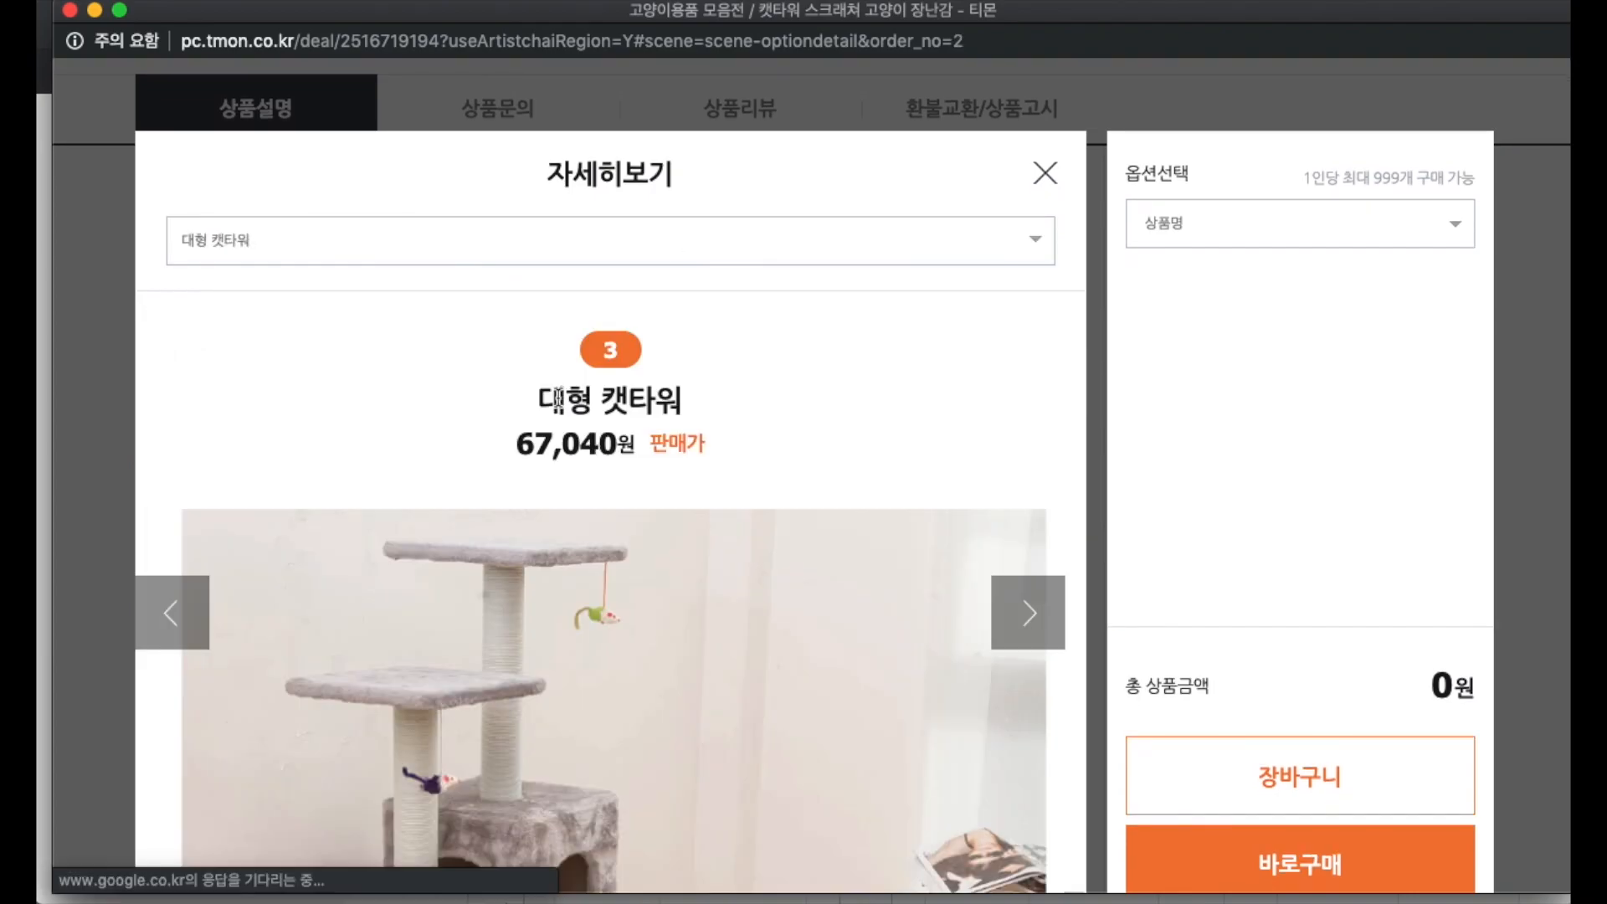
pyautogui.scroll(-10, 684, 463)
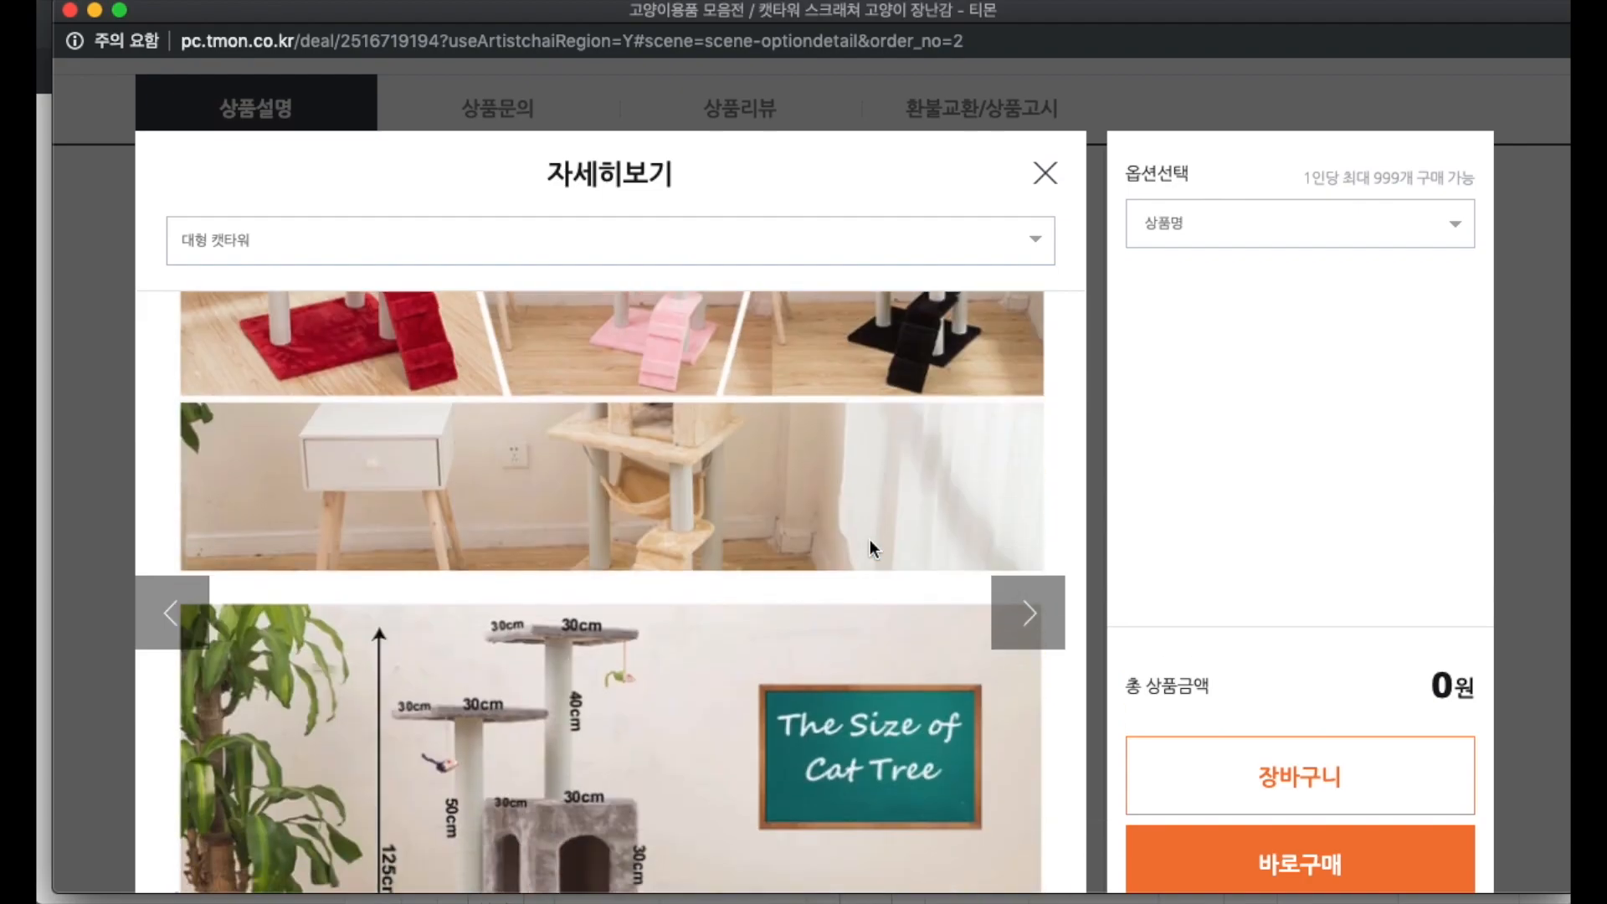
pyautogui.scroll(-5, 871, 548)
pyautogui.scroll(15, 804, 419)
# Step: Switch the detail view to 중형 캣타워, look through its images and close the view
pyautogui.click(718, 244)
pyautogui.click(654, 484)
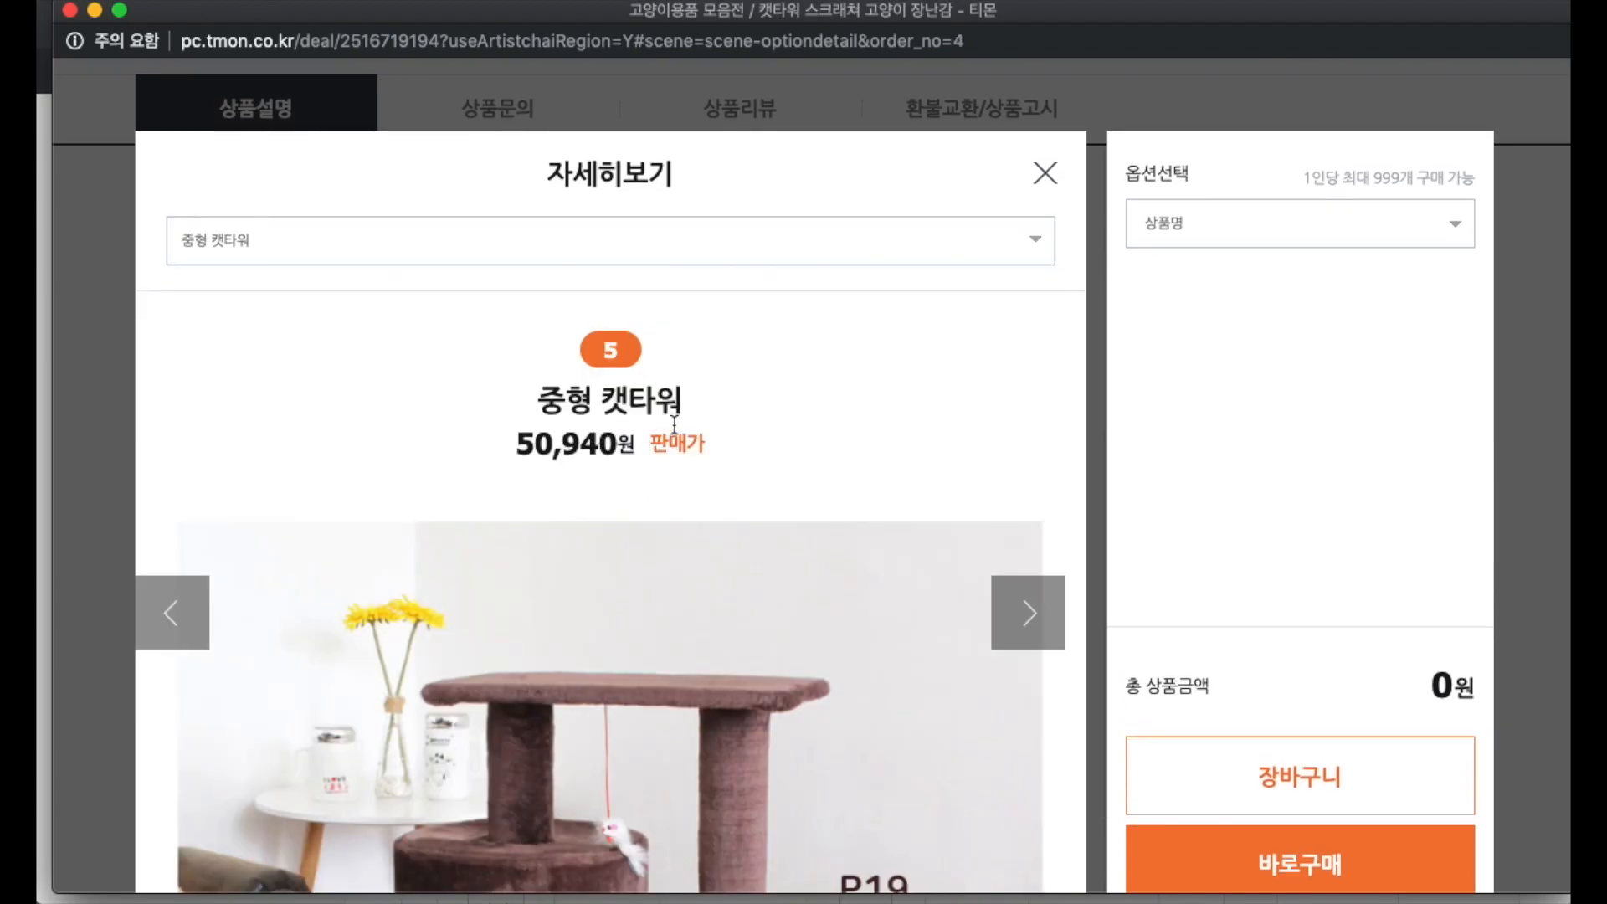
pyautogui.scroll(-8, 663, 428)
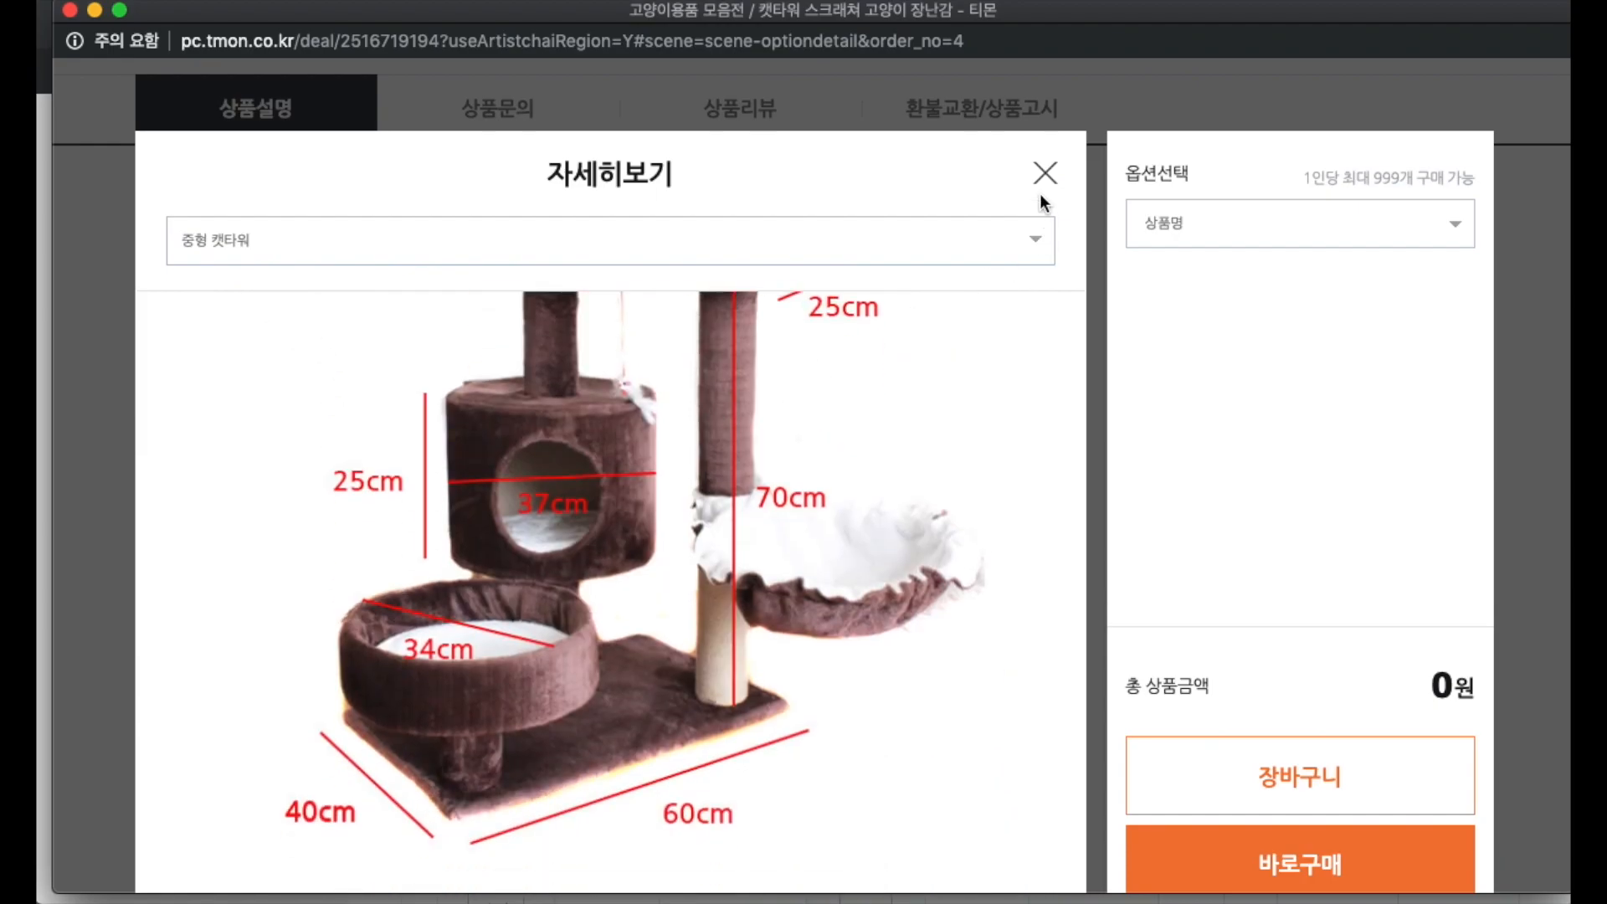
pyautogui.click(1043, 176)
# Step: Add 고양이 자동차 스크래쳐, 고양이 볼 스크래쳐 and 대형 캣타워 to the purchase selection
pyautogui.scroll(1, 1096, 349)
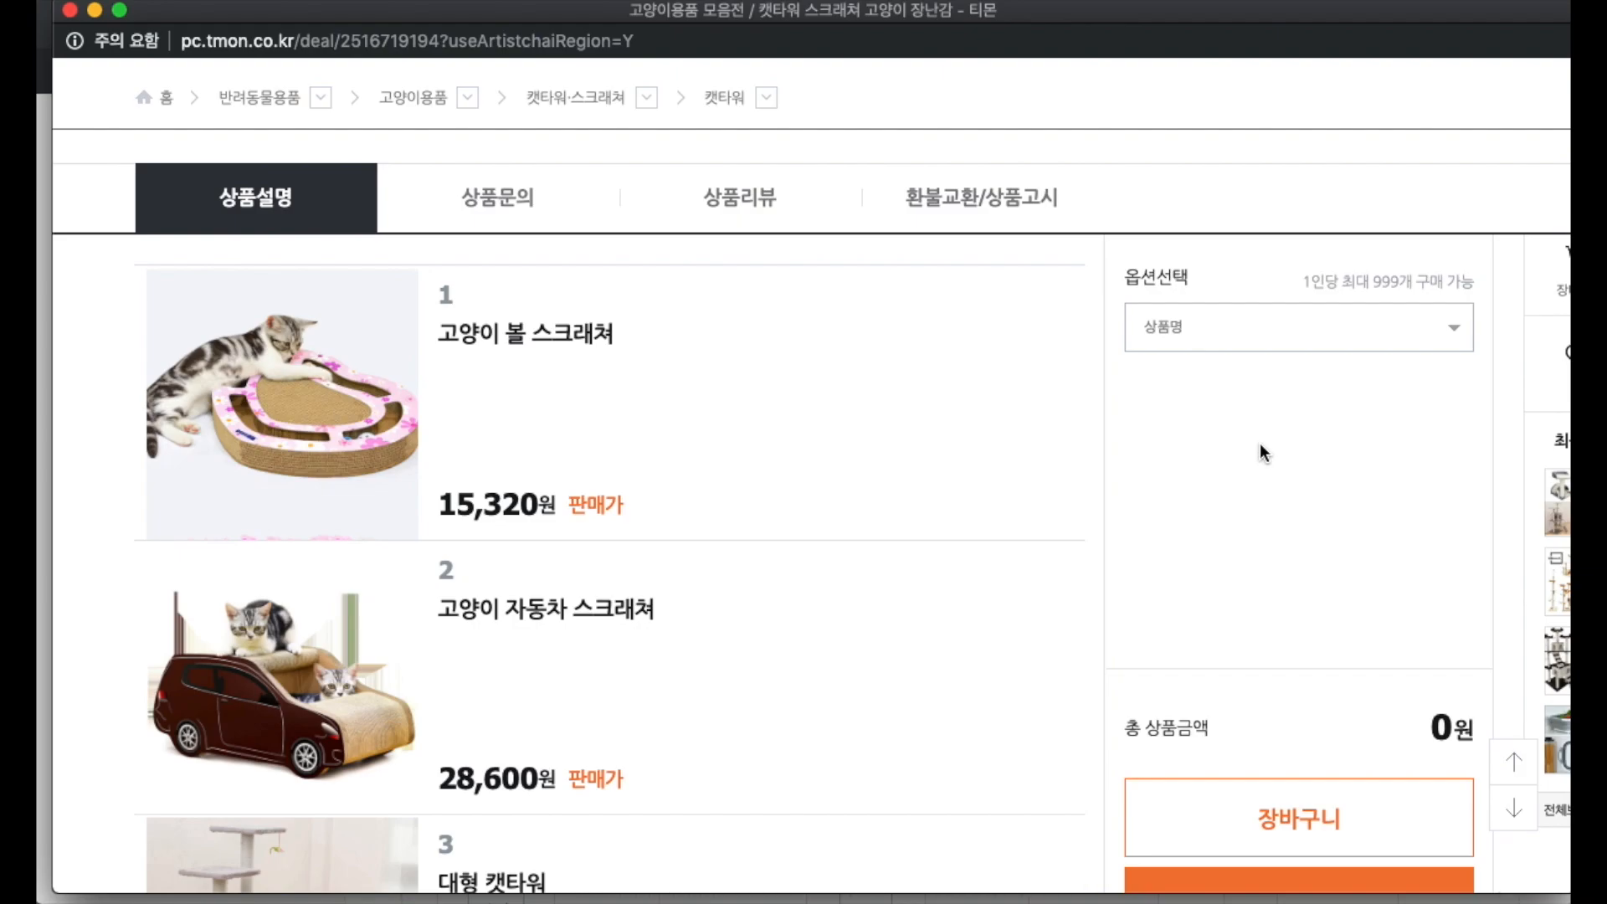
pyautogui.click(1246, 313)
pyautogui.click(1246, 311)
pyautogui.click(1253, 230)
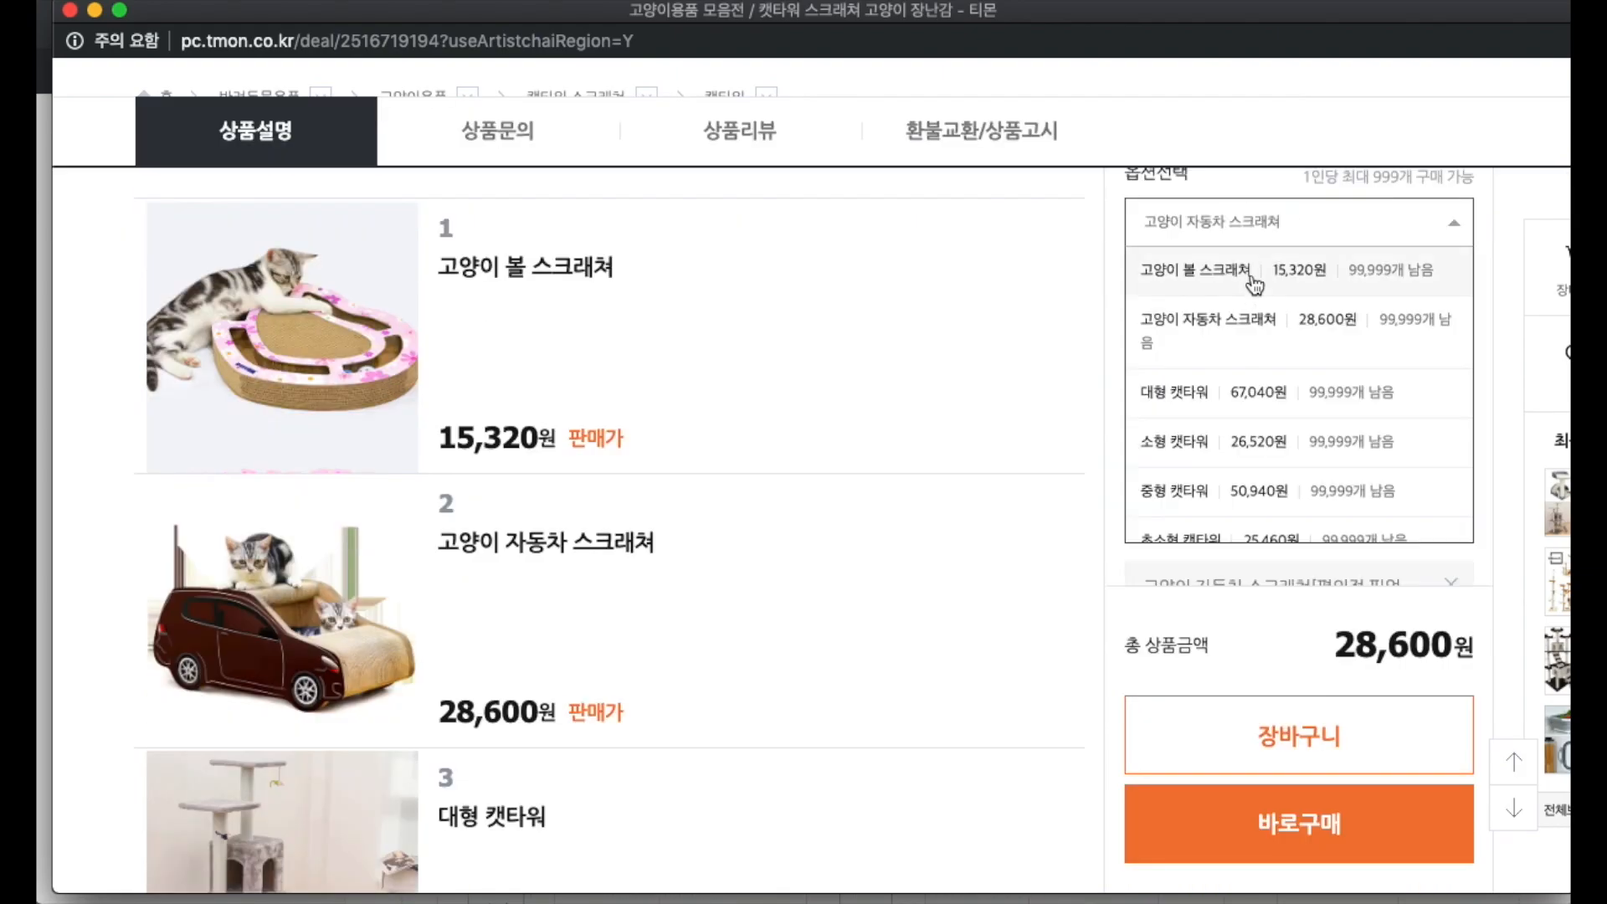
pyautogui.click(1260, 287)
pyautogui.click(1240, 393)
# Step: Add 소형 캣타워, 중형 캣타워 and 초소형 캣타워 to the purchase selection and check the selected items
pyautogui.click(1284, 225)
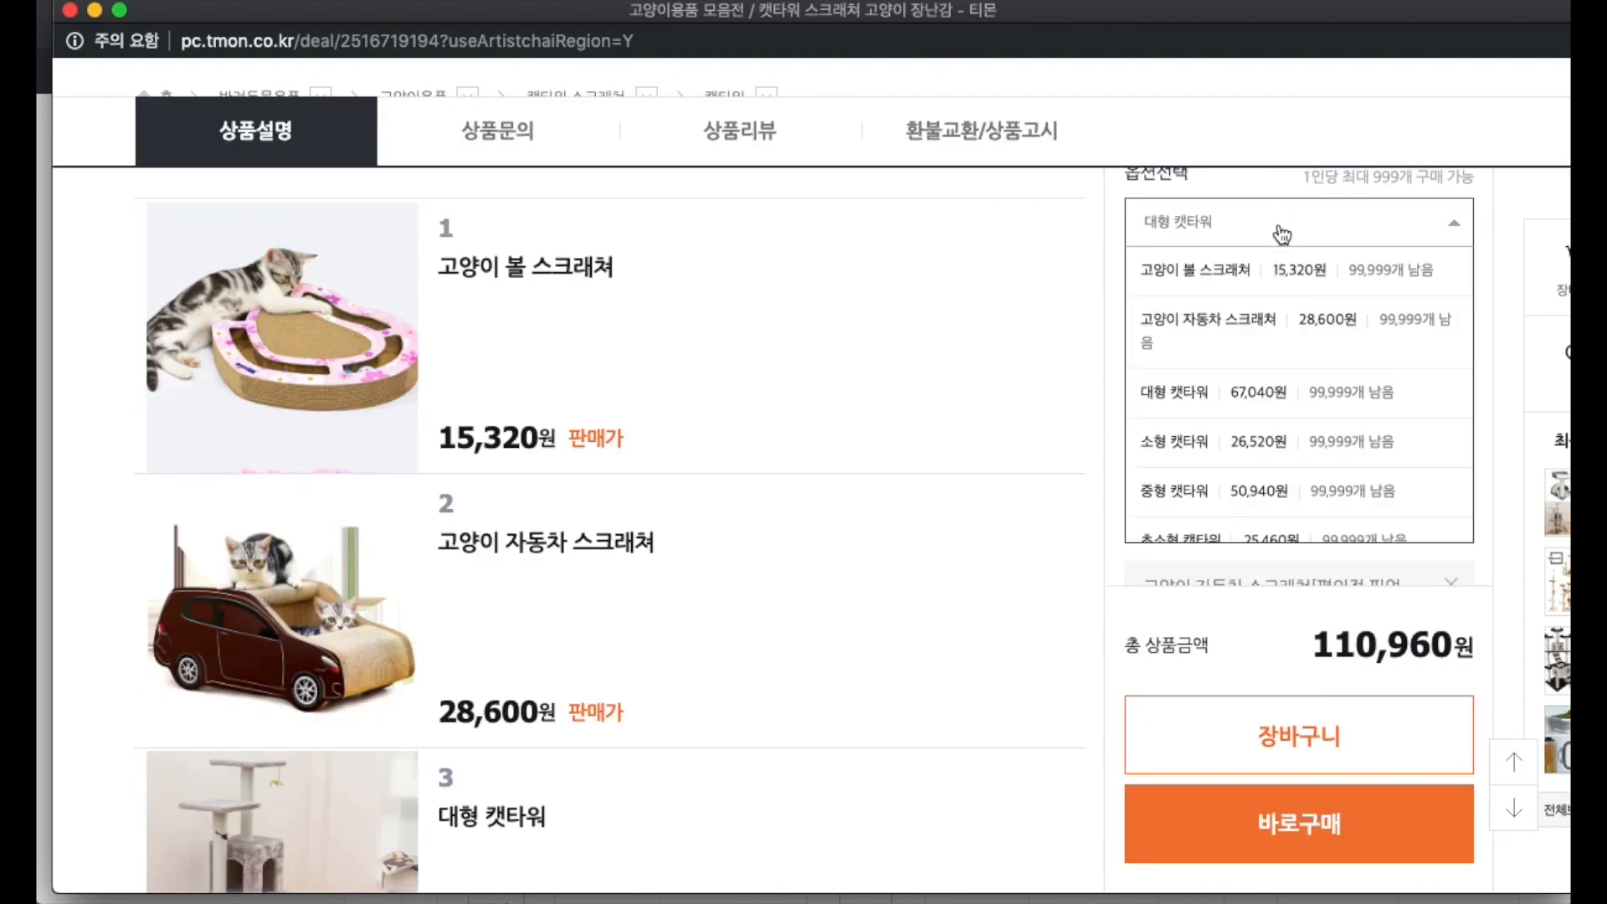
pyautogui.click(1240, 441)
pyautogui.click(1267, 229)
pyautogui.scroll(-1, 1239, 473)
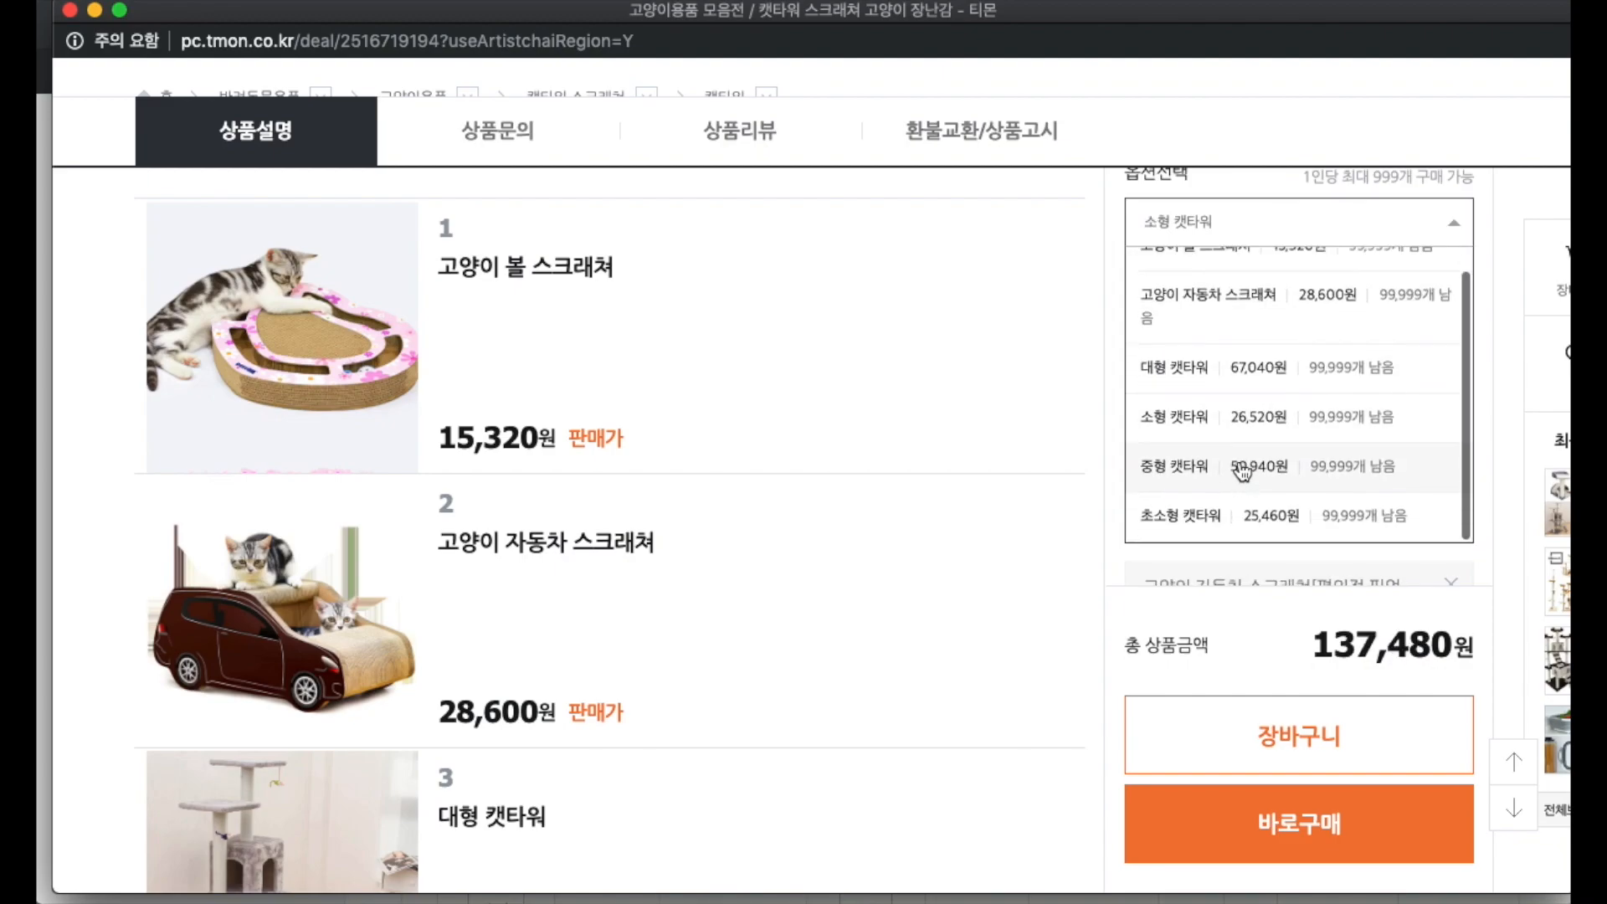
pyautogui.click(1242, 469)
pyautogui.click(1274, 228)
pyautogui.click(1239, 514)
pyautogui.scroll(-4, 1243, 441)
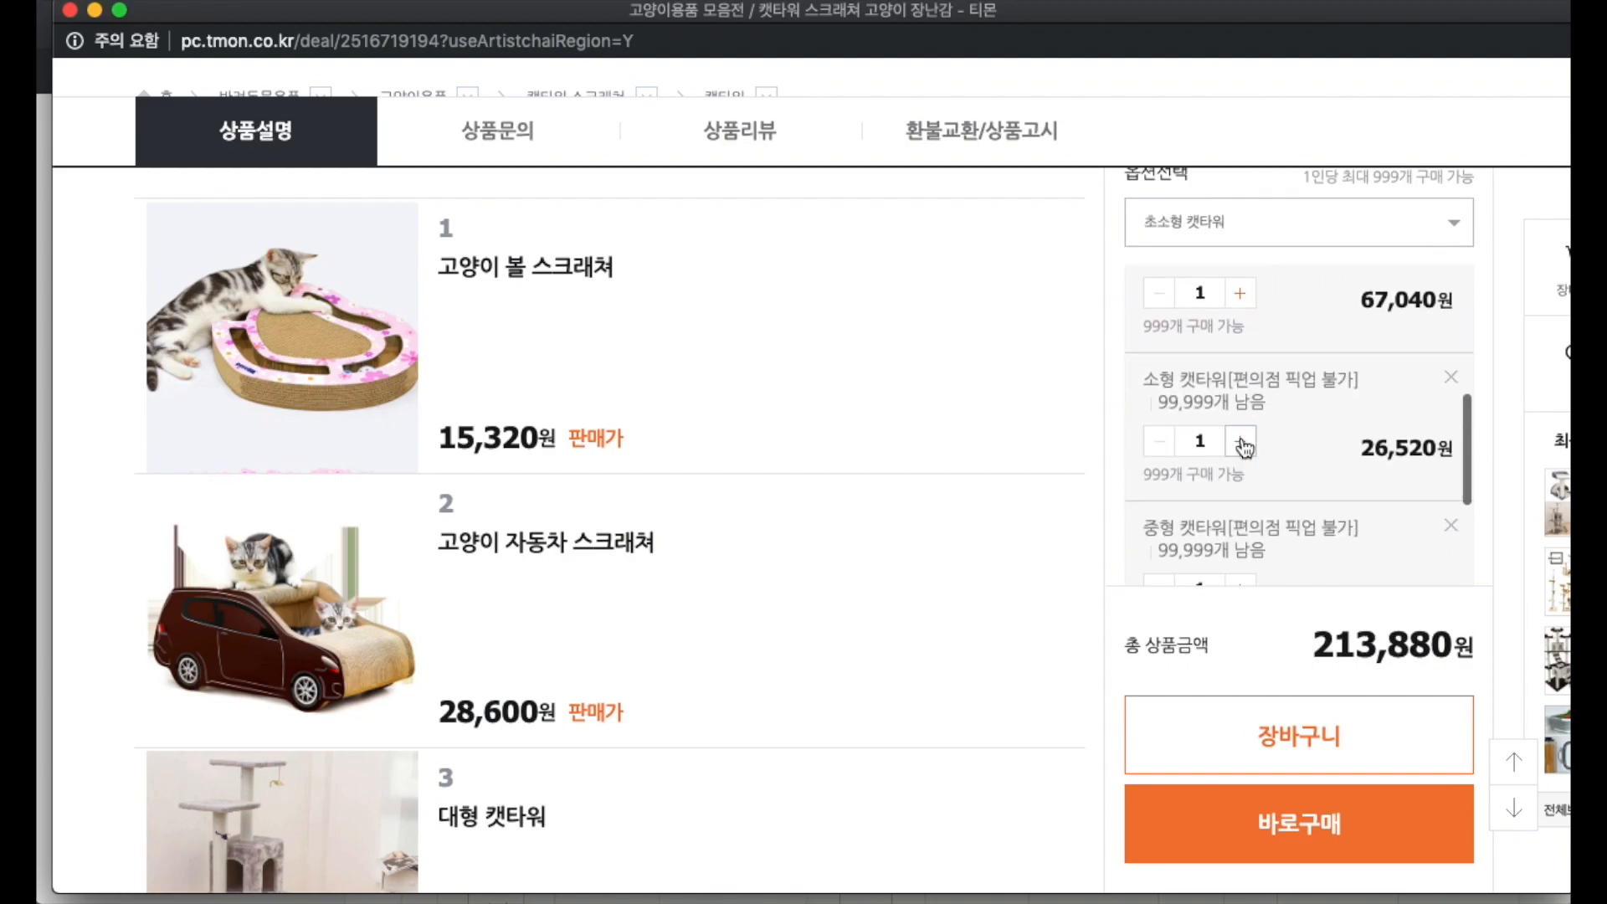